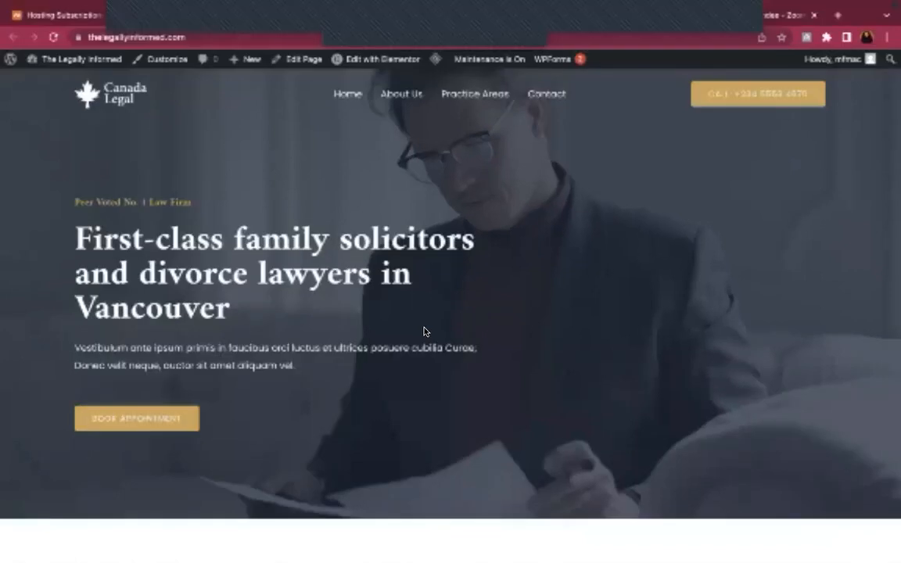
Scroll through the live Canada Legal homepage to review the hero and About Us sections
scroll(424, 332, down, 8)
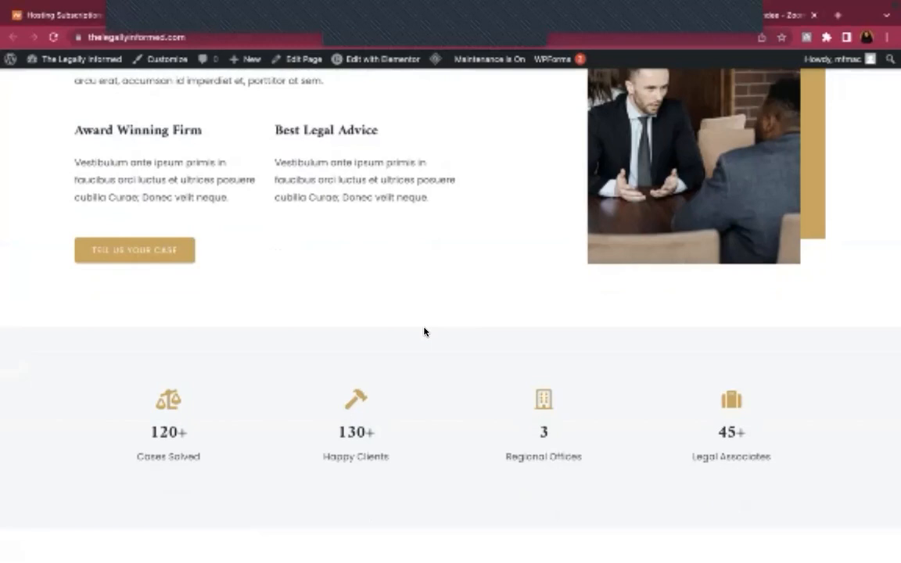
scroll(424, 332, up, 9)
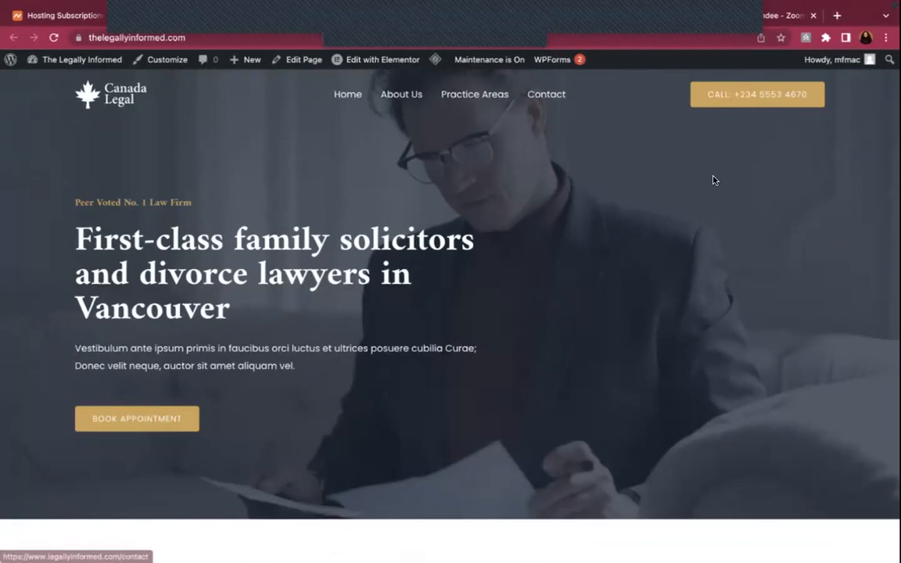
scroll(713, 179, down, 3)
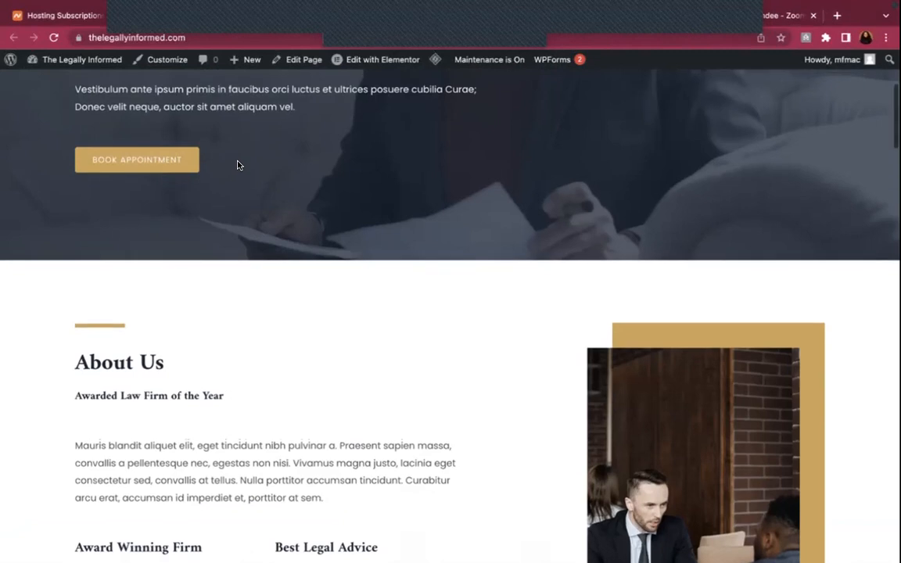
scroll(224, 171, up, 1)
scroll(224, 171, up, 2)
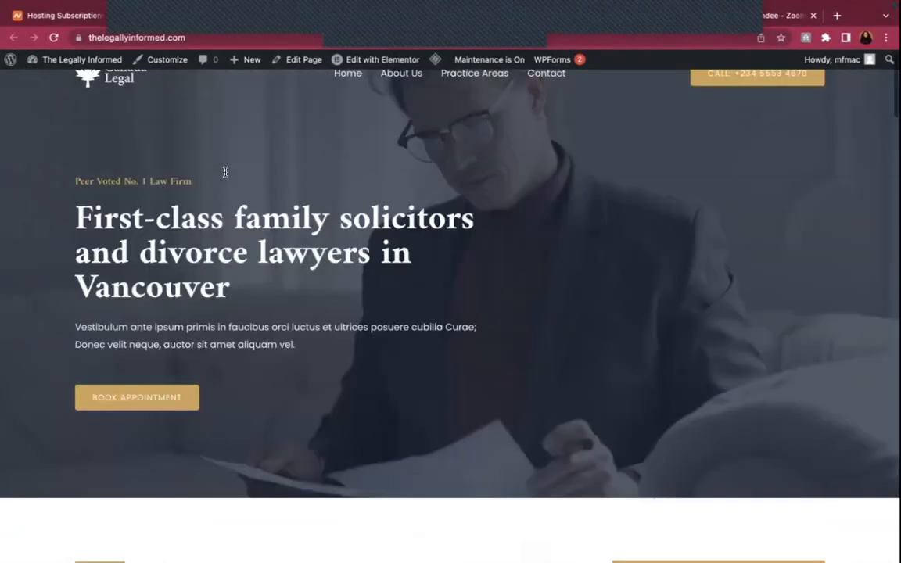
scroll(167, 95, up, 1)
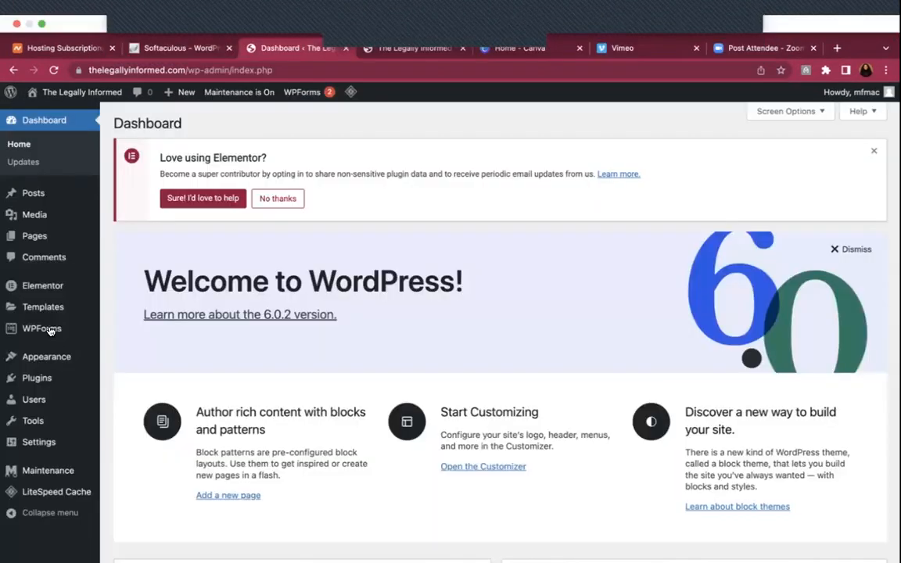
mouse_move(47, 357)
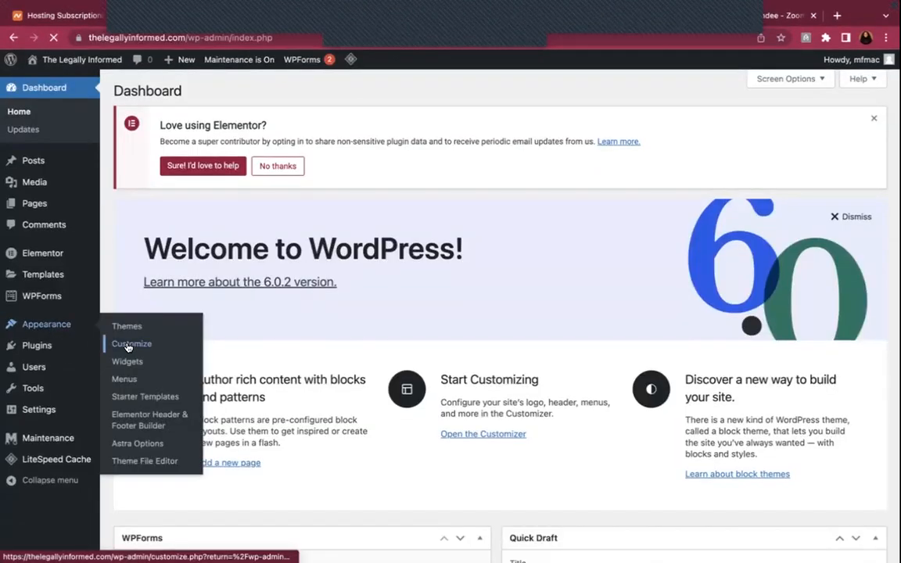
click(128, 347)
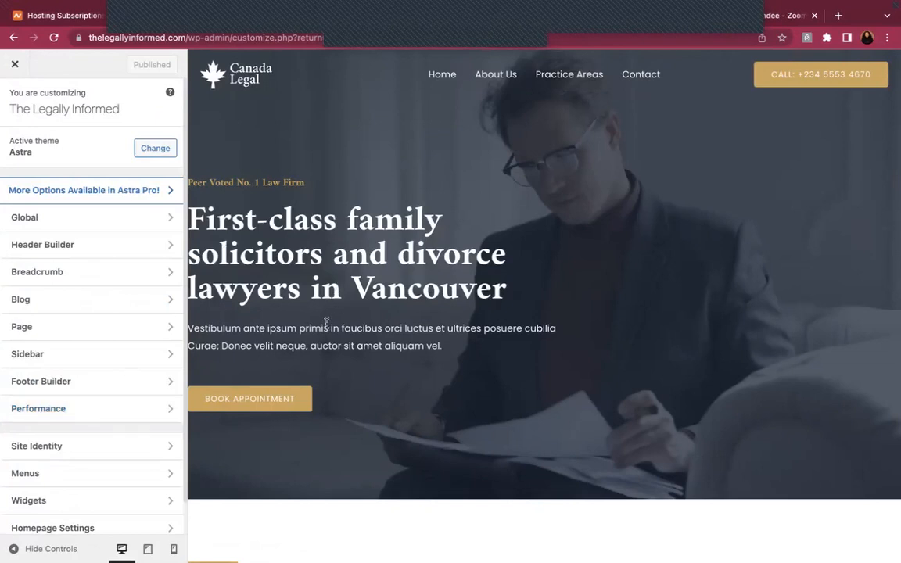
click(11, 65)
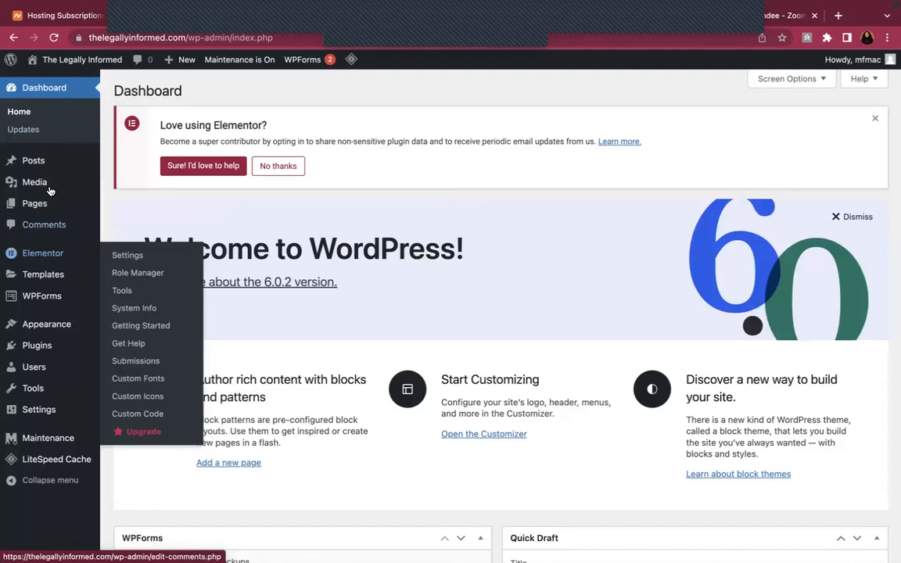
mouse_move(54, 327)
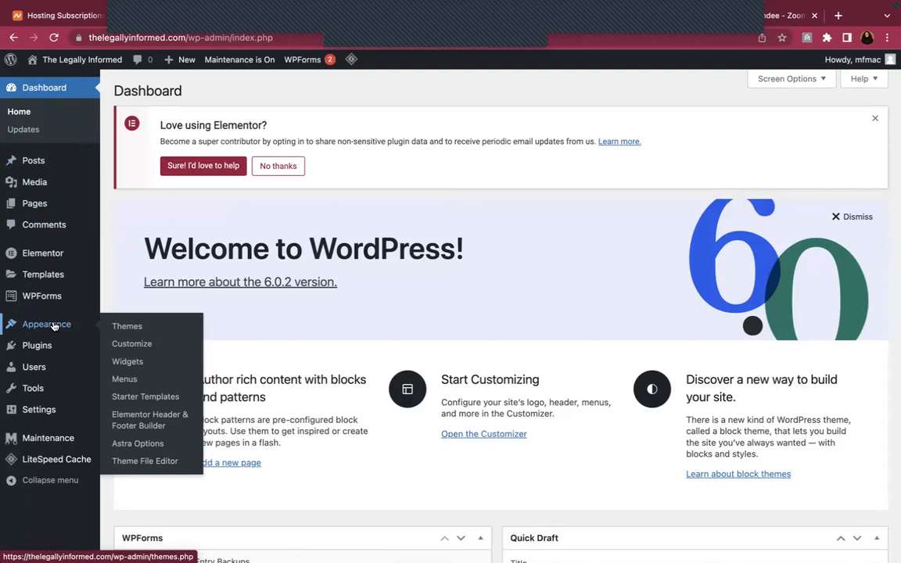
Open the Astra Customizer's Global Typography settings and scroll through them
click(133, 345)
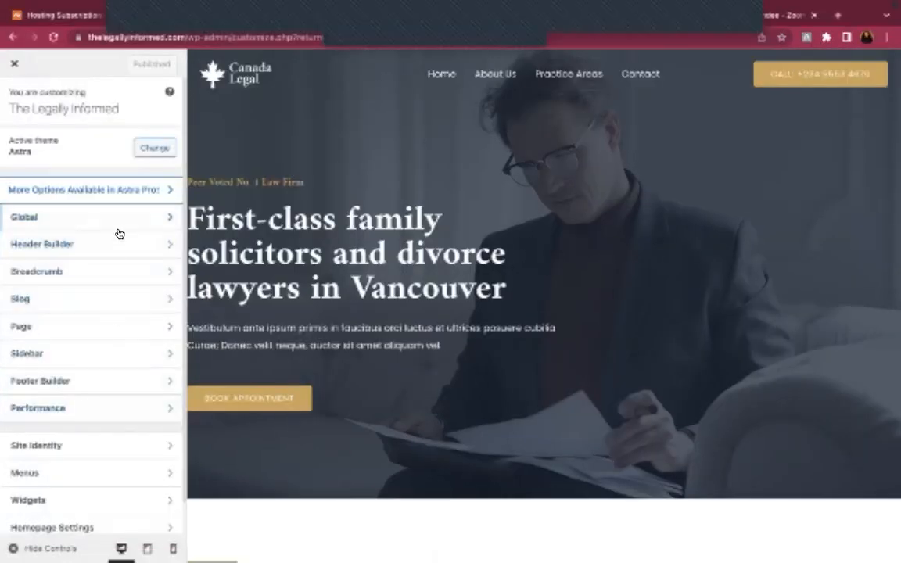
click(118, 220)
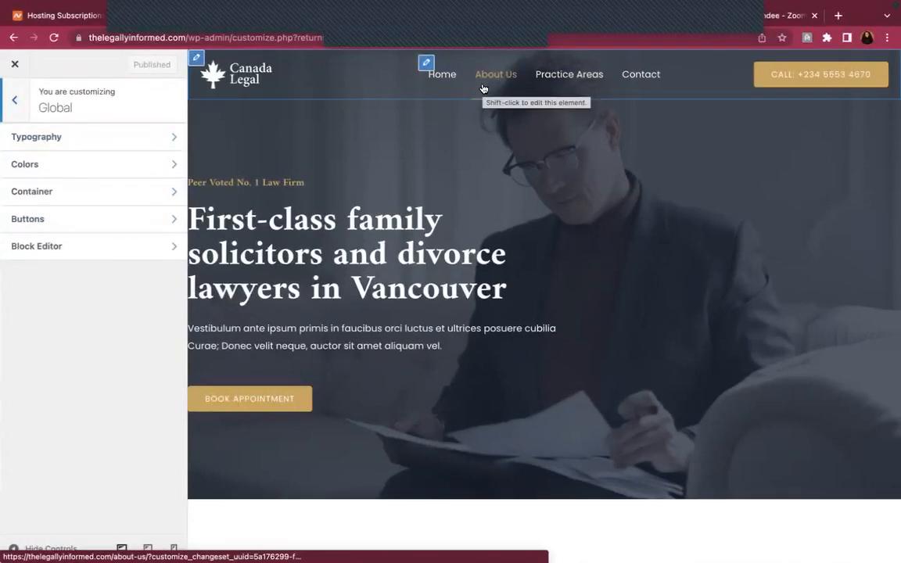
click(117, 139)
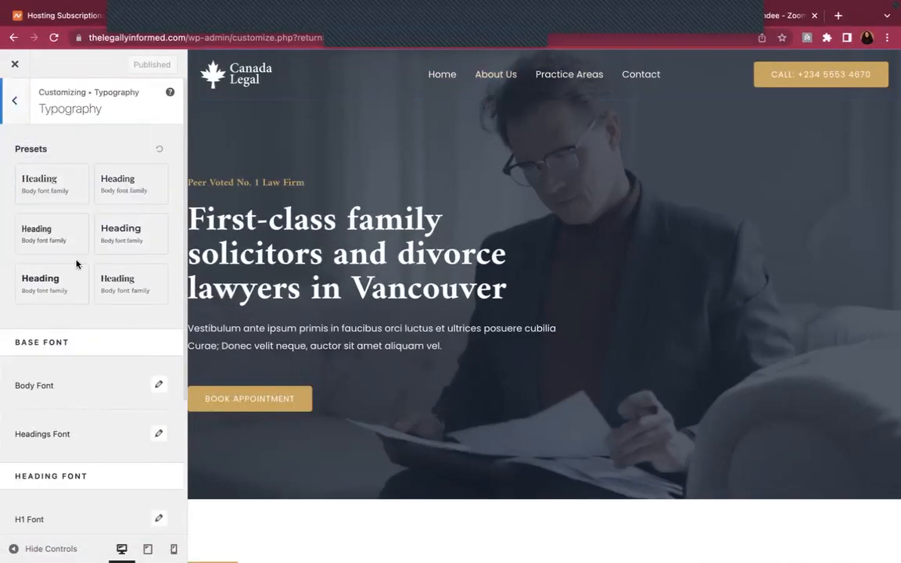
scroll(124, 338, down, 3)
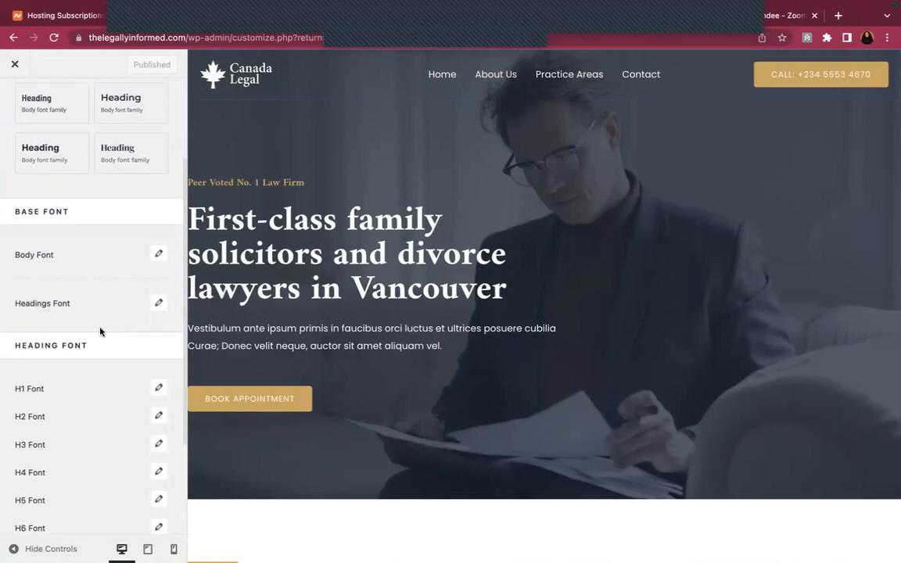
scroll(144, 306, down, 1)
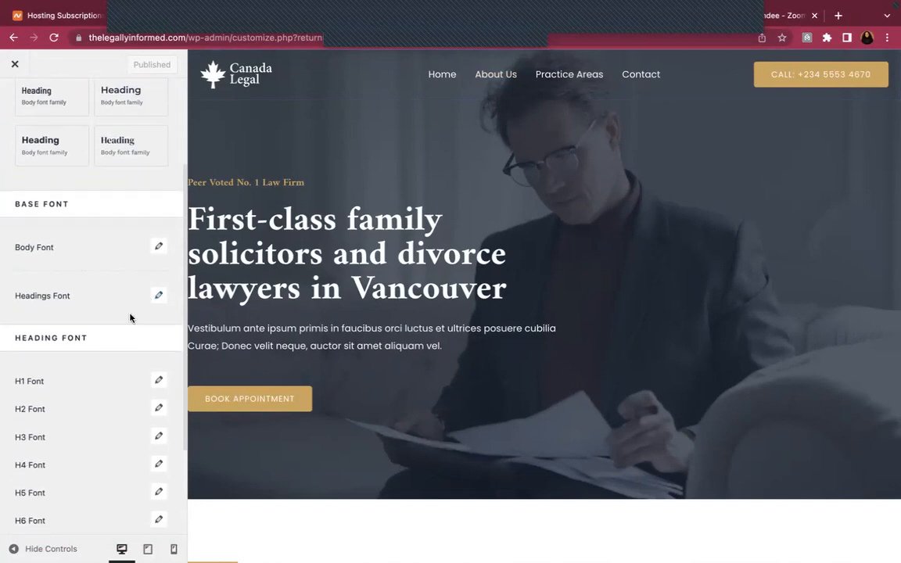
scroll(135, 360, down, 2)
scroll(137, 378, up, 5)
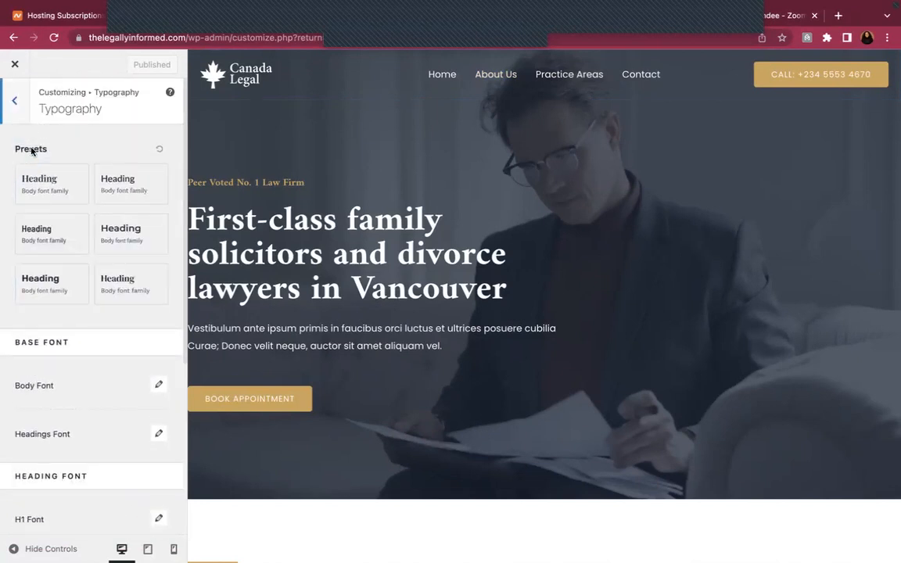
Review the Global Colors settings, then return to the top-level Customizer sections
click(15, 102)
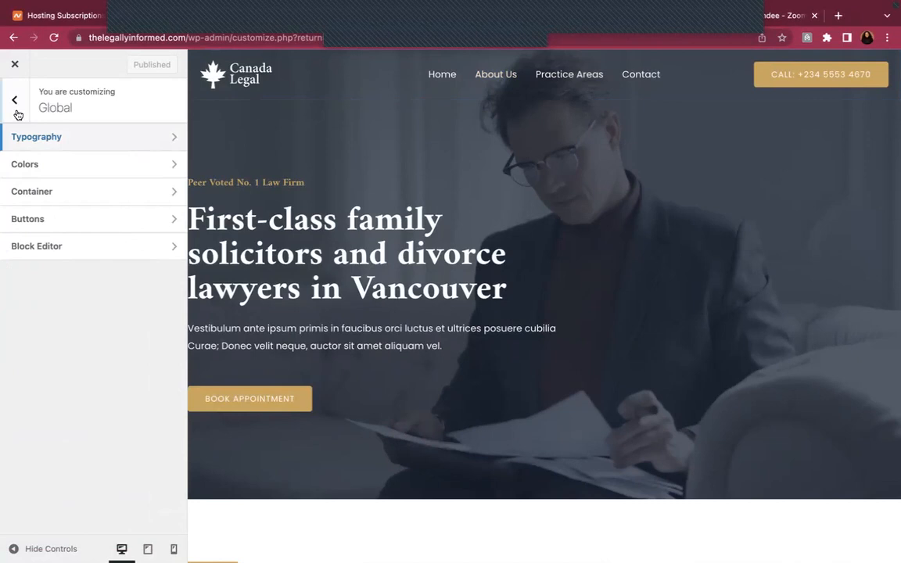
click(88, 164)
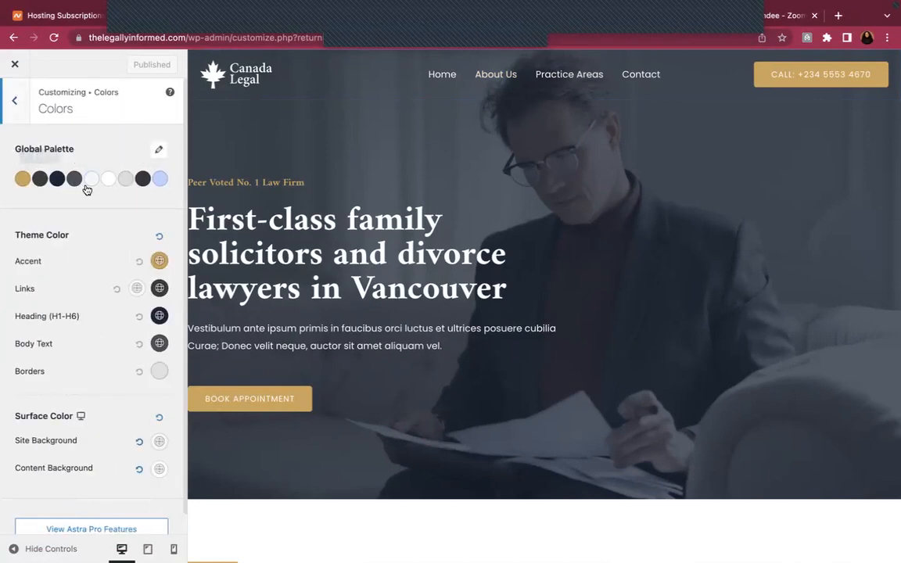
scroll(114, 301, down, 1)
scroll(113, 301, up, 1)
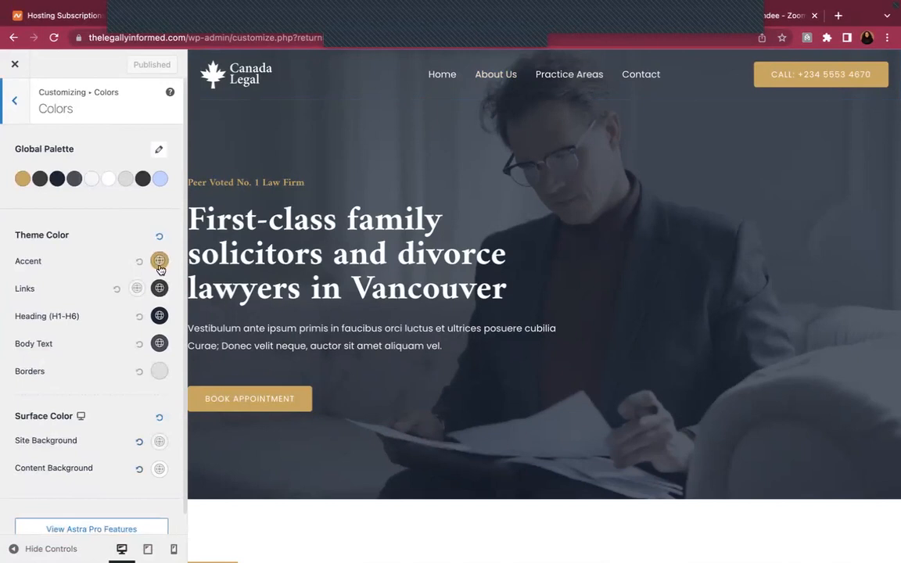
click(13, 118)
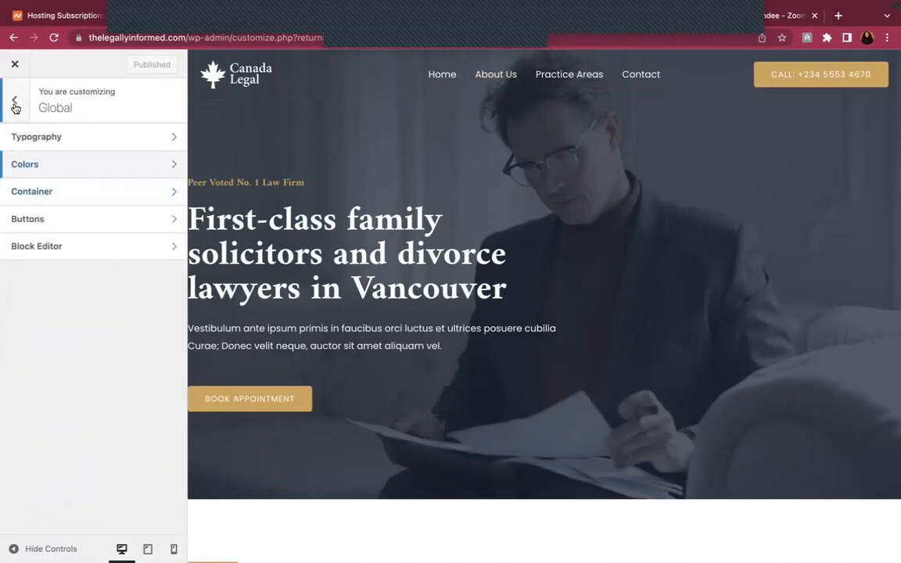
click(14, 101)
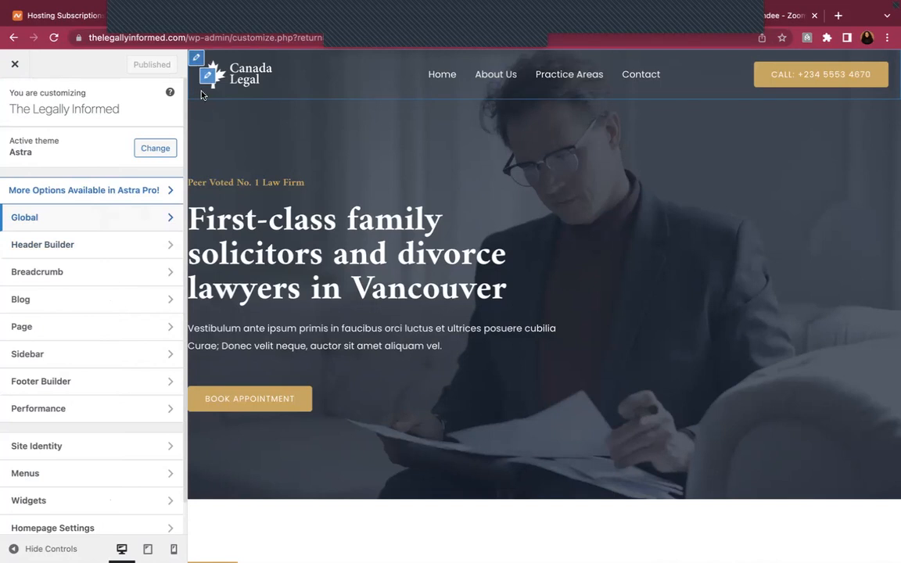
In Header Builder's Site Title & Logo, browse logos and pick site-logo-1.svg, then cancel without changing
click(127, 246)
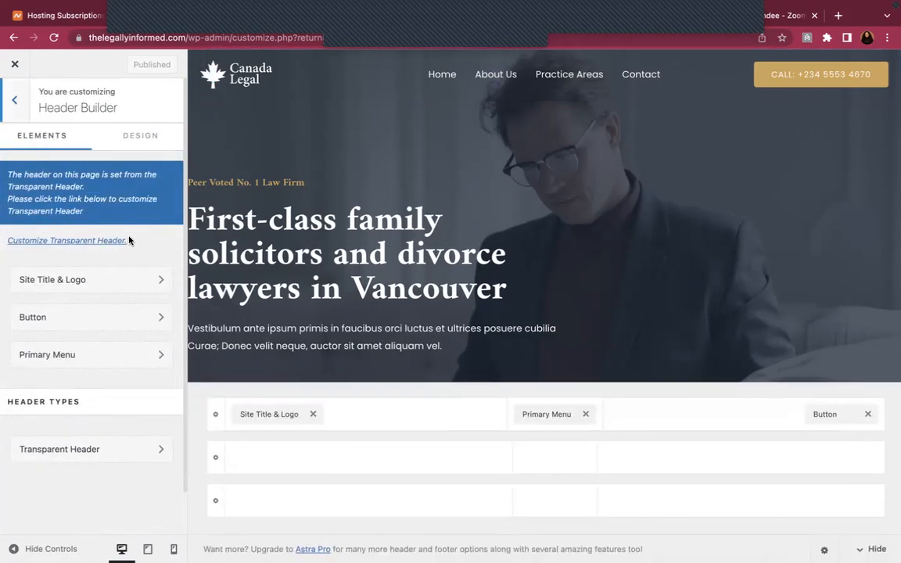
click(139, 287)
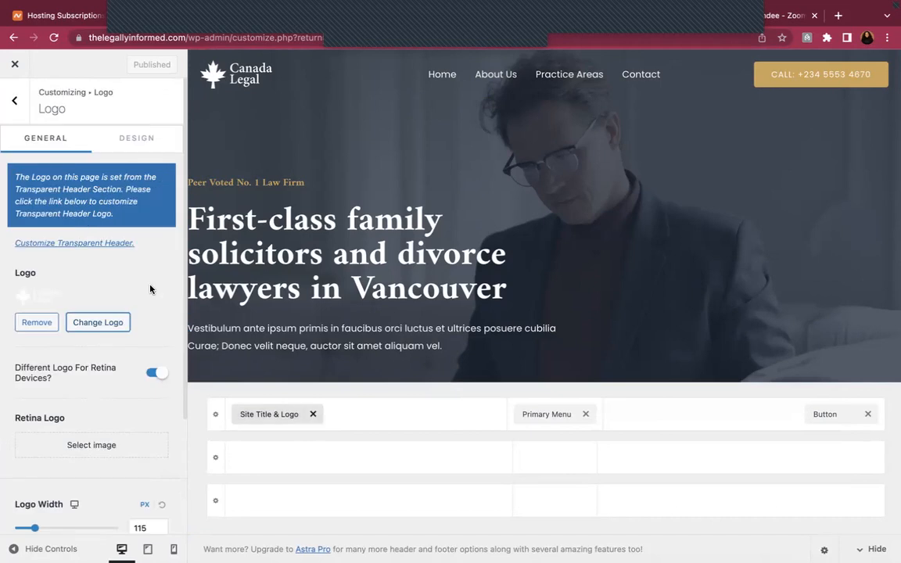
click(31, 297)
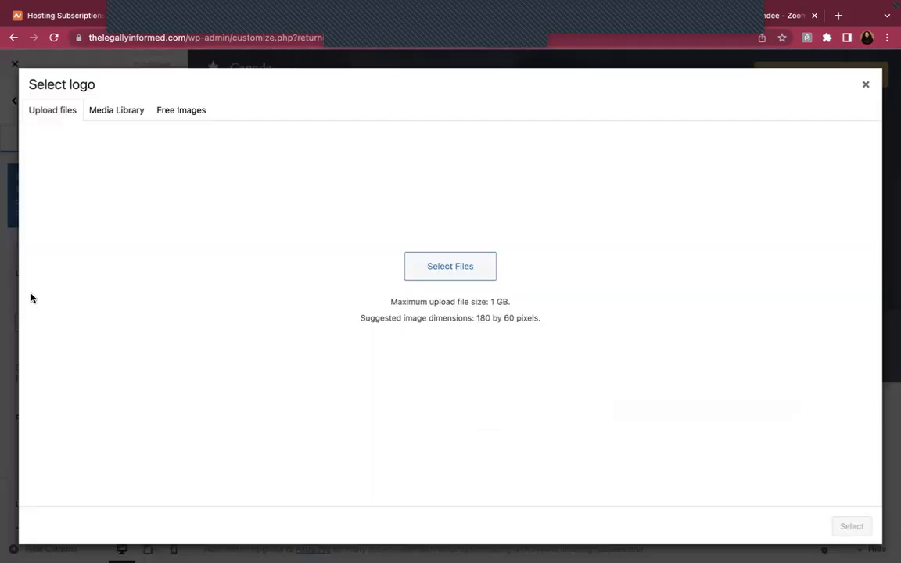
click(122, 113)
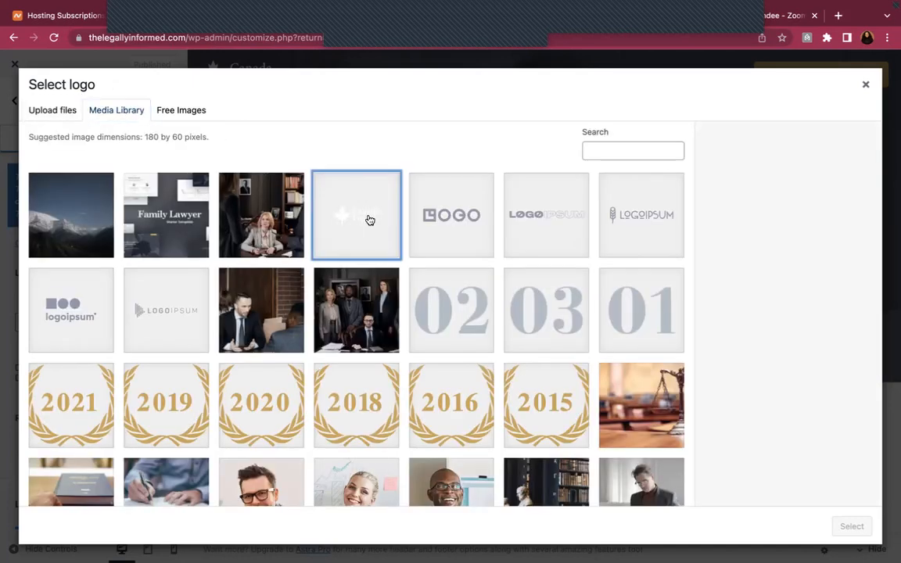
click(369, 221)
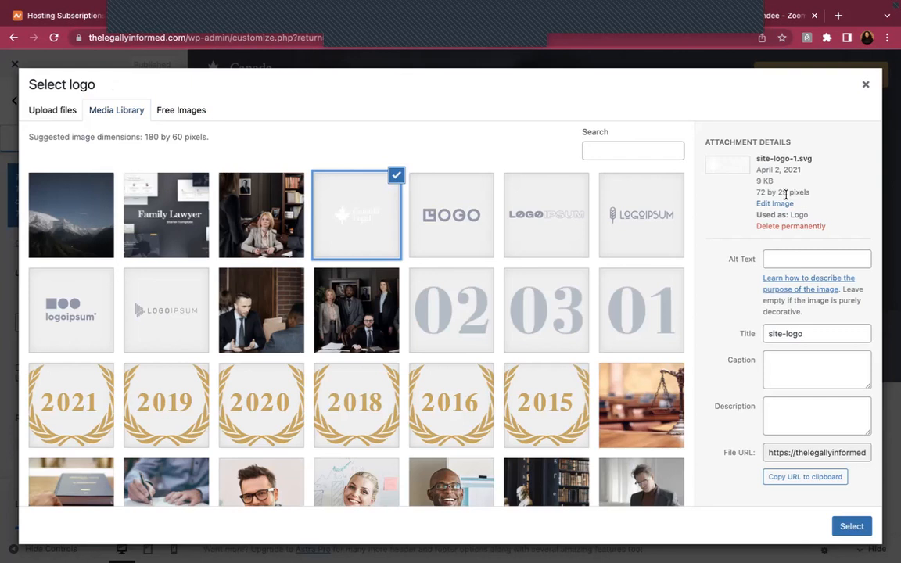
click(71, 116)
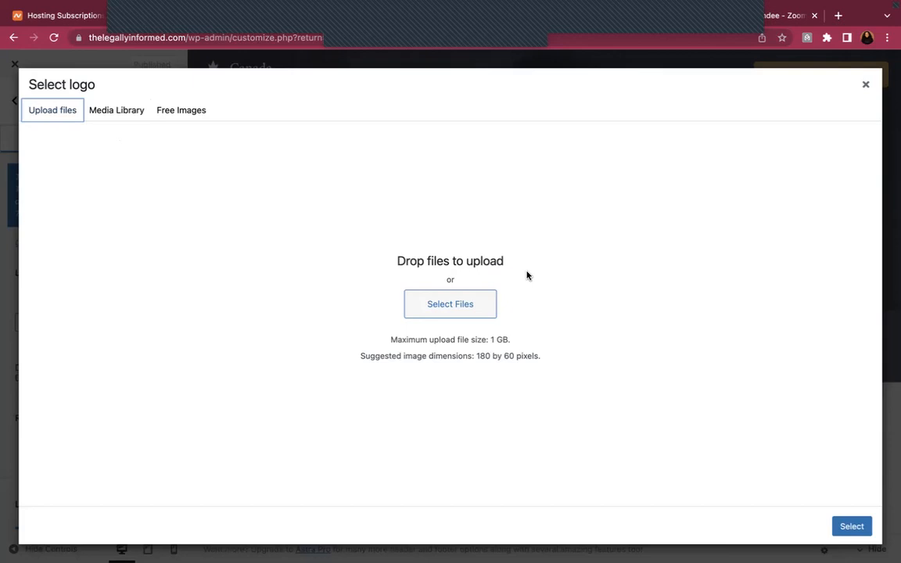
click(867, 84)
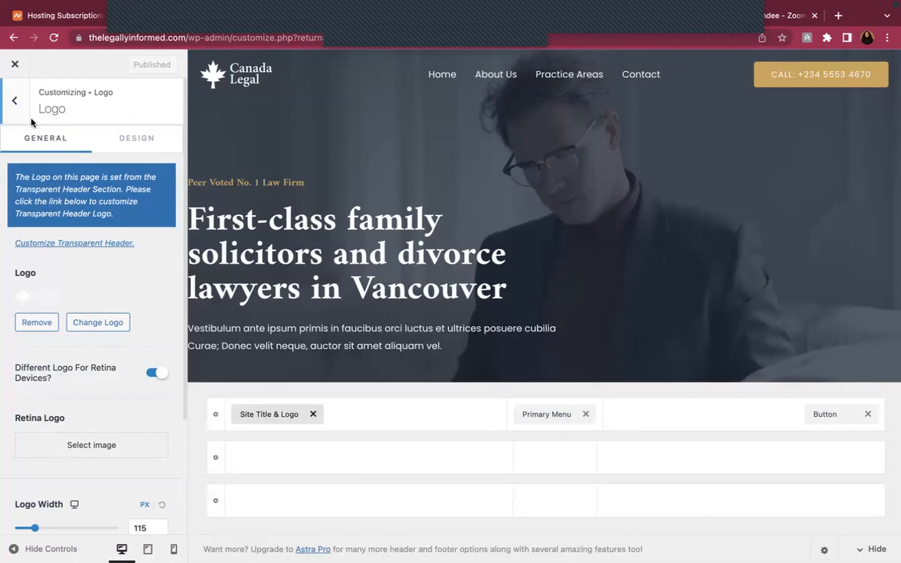
Exit the Customizer, open the Media > Add New upload page, then return to the live site tab
click(14, 64)
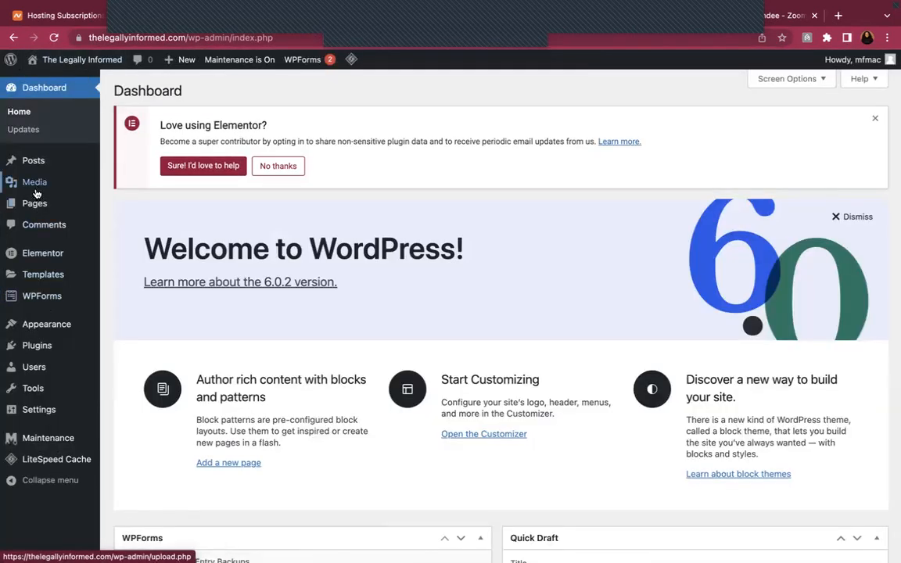
click(36, 185)
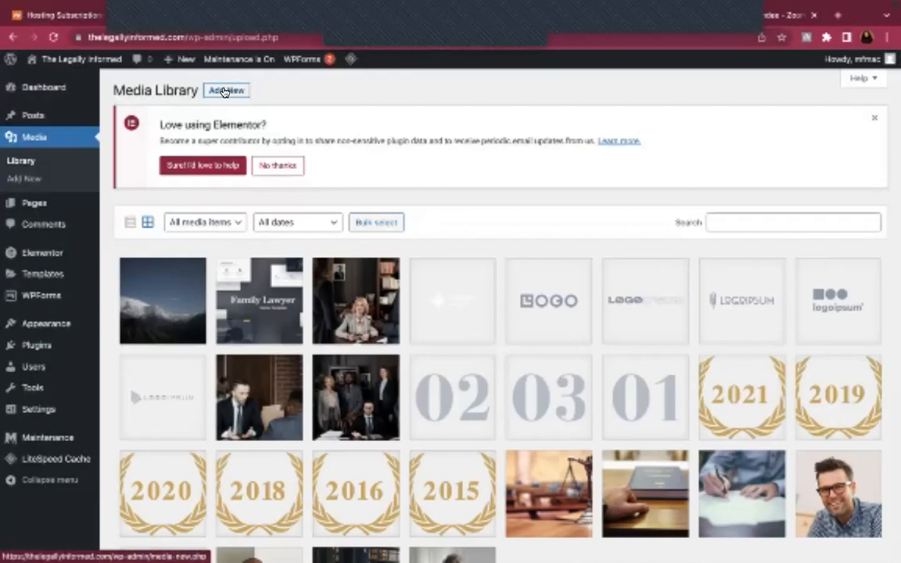
click(224, 91)
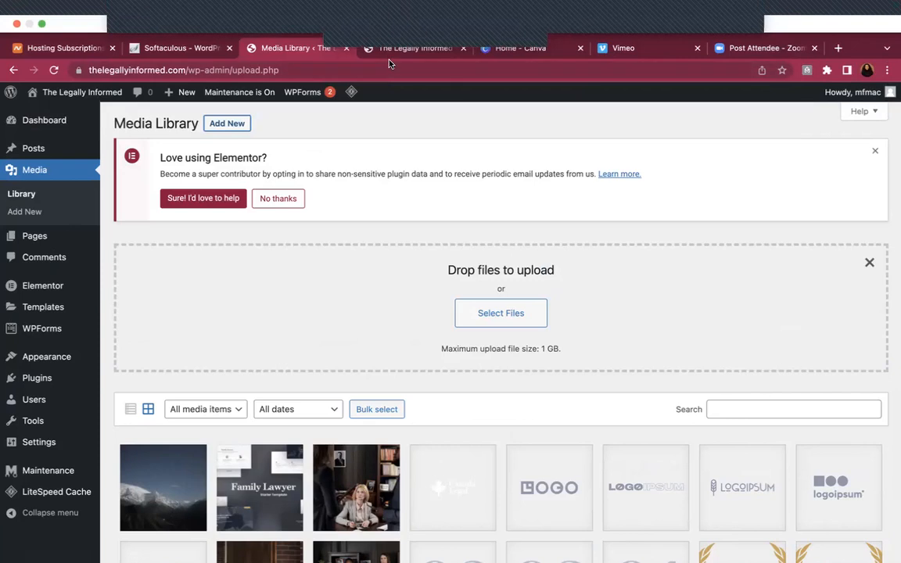
click(386, 48)
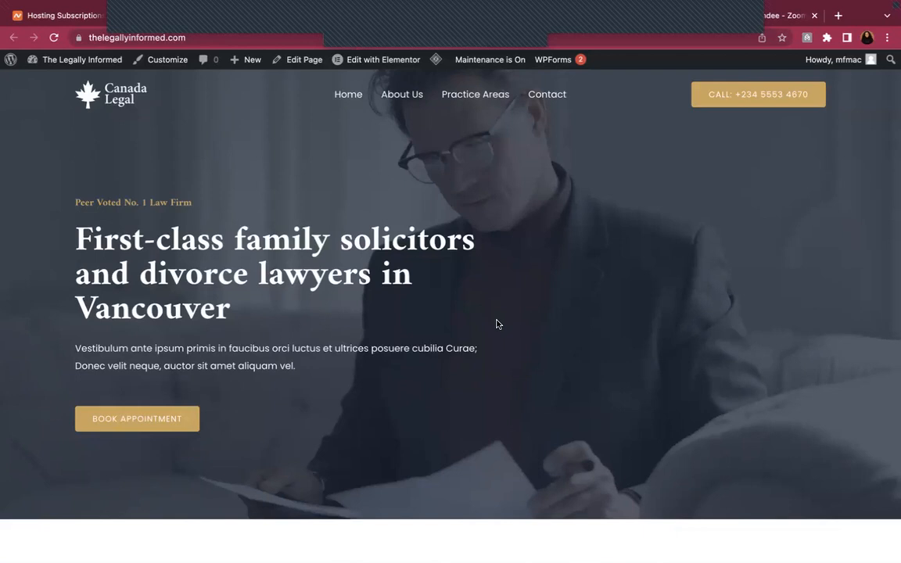
scroll(573, 294, down, 1)
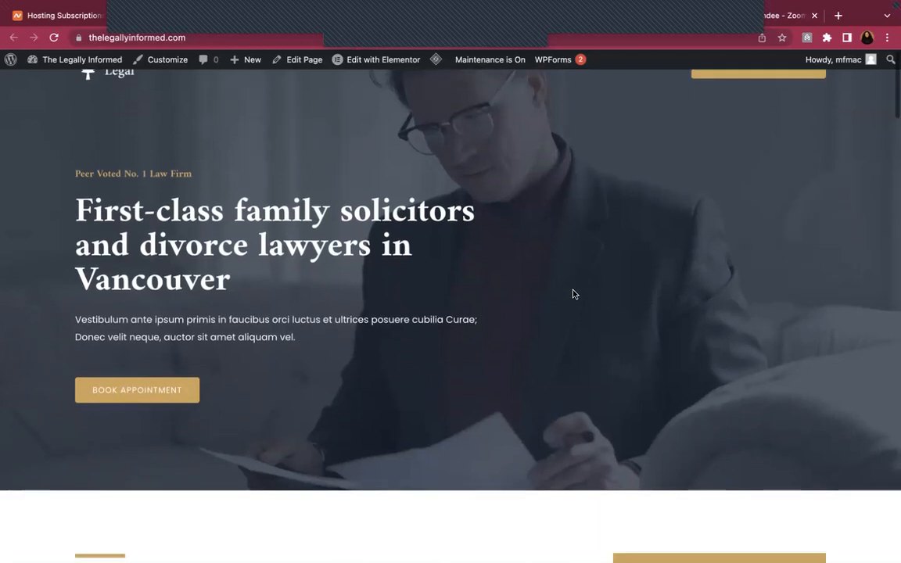
scroll(573, 295, up, 1)
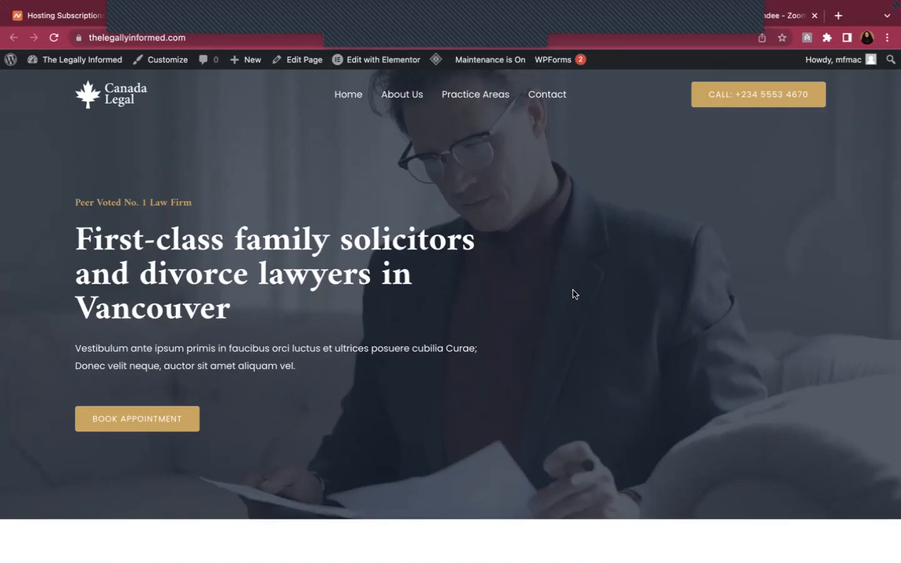
scroll(572, 294, down, 7)
scroll(645, 276, down, 2)
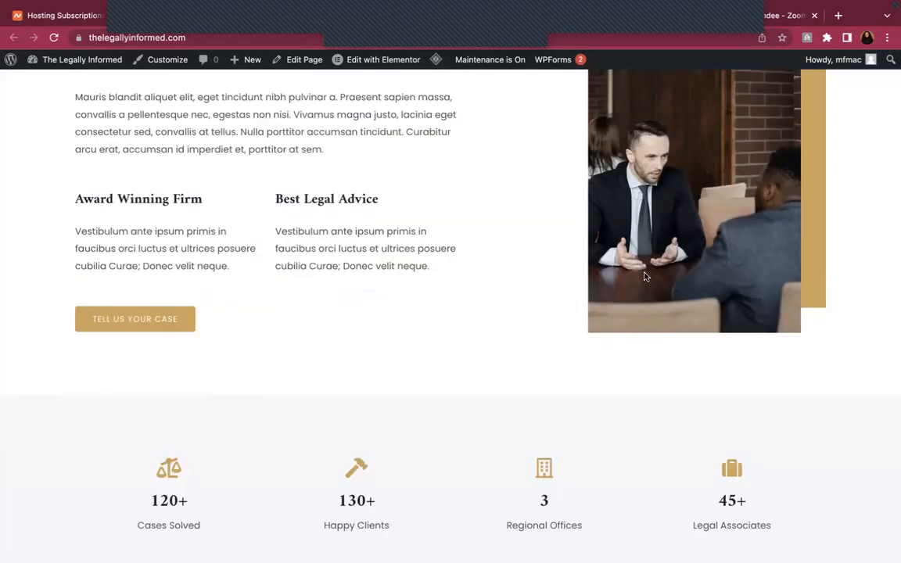
scroll(645, 276, up, 5)
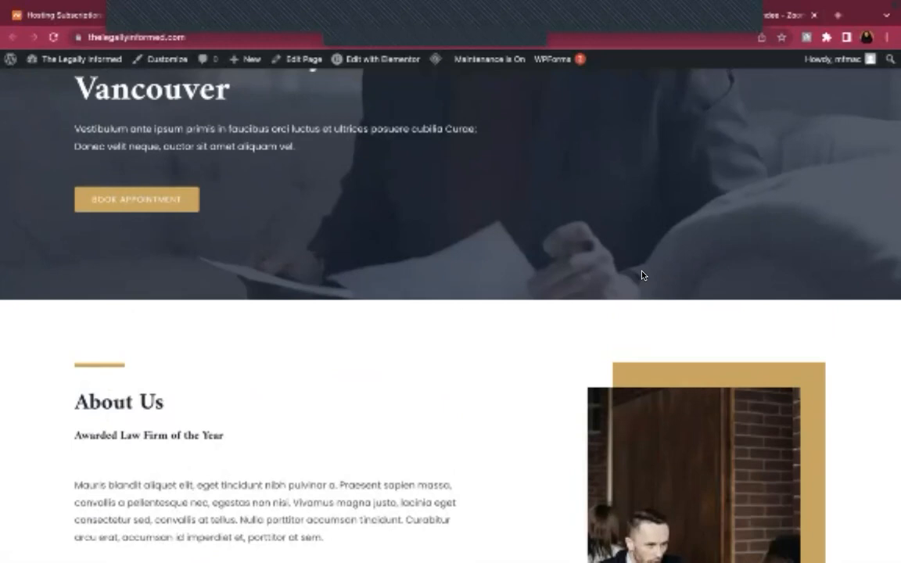
scroll(642, 275, down, 3)
scroll(642, 275, down, 5)
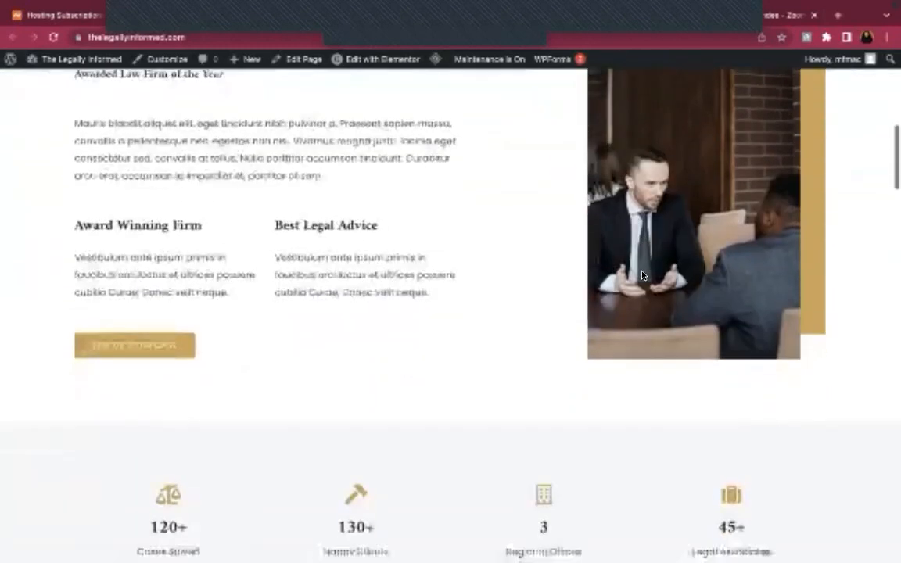
scroll(642, 275, down, 6)
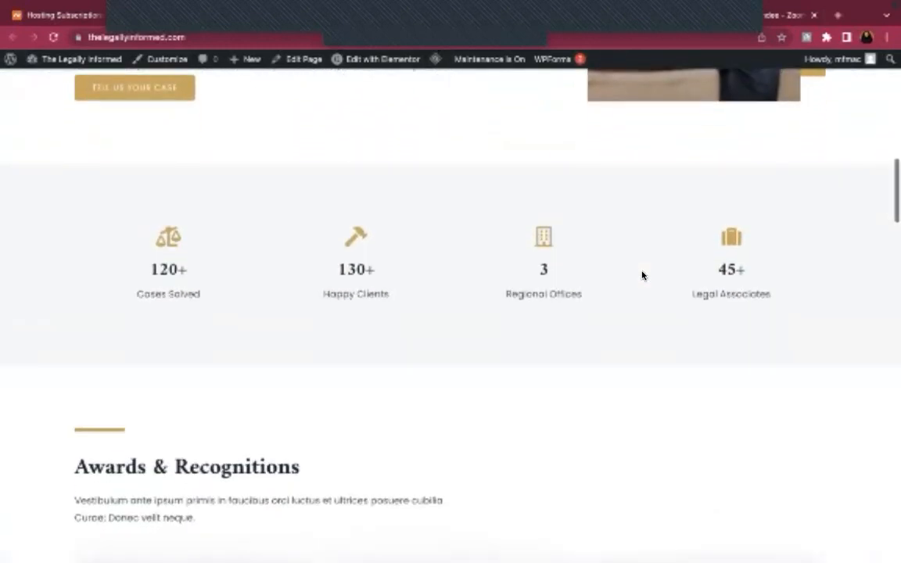
scroll(643, 275, down, 6)
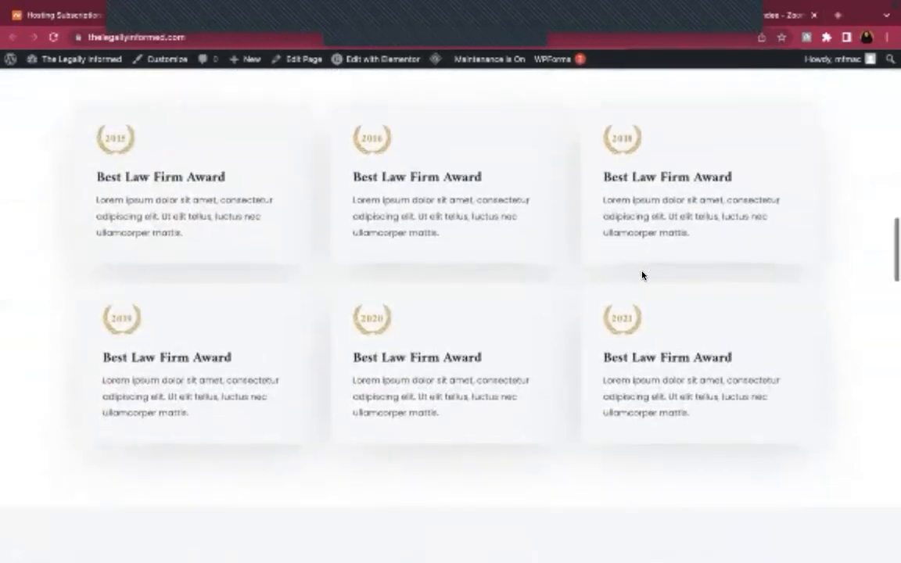
scroll(643, 276, down, 1)
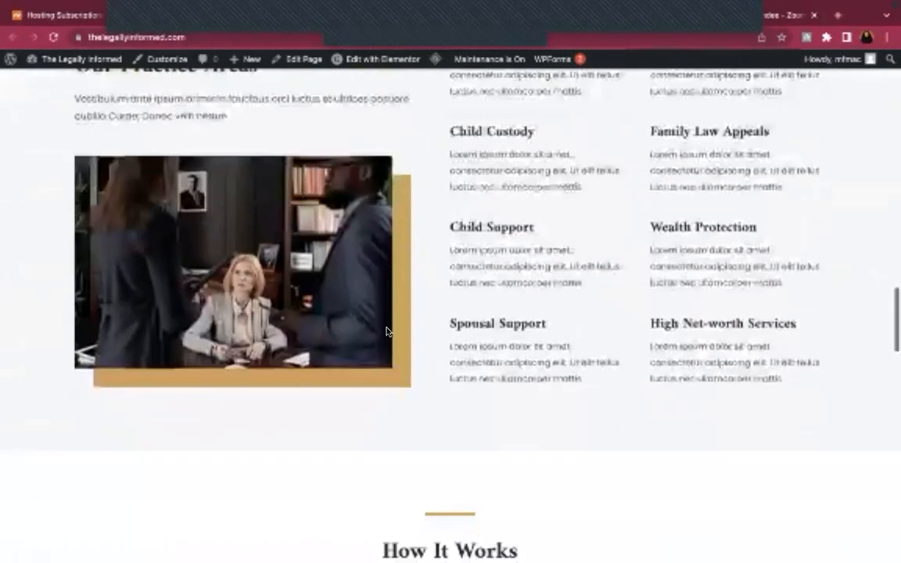
scroll(508, 406, up, 20)
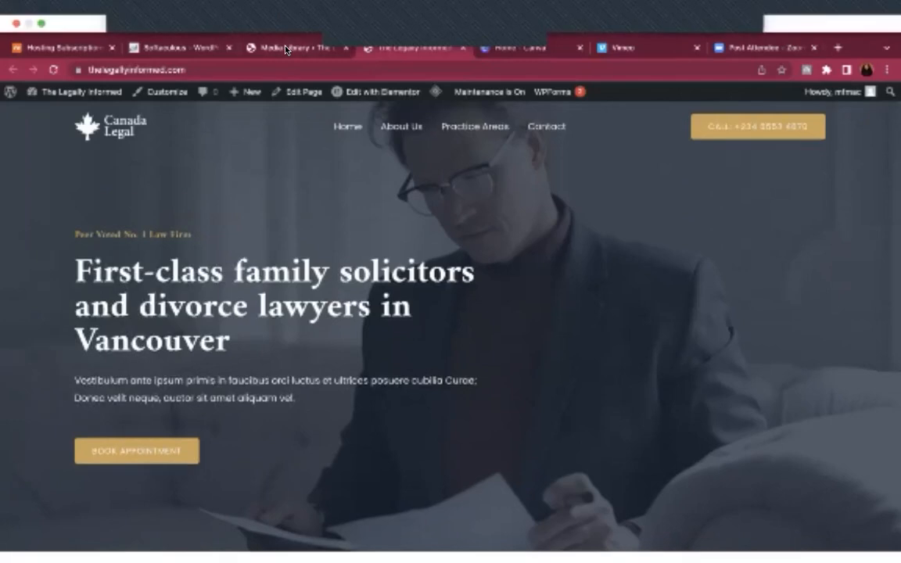
From the Media Library tab, open Appearance > Customize for the Astra site
click(290, 12)
mouse_move(47, 325)
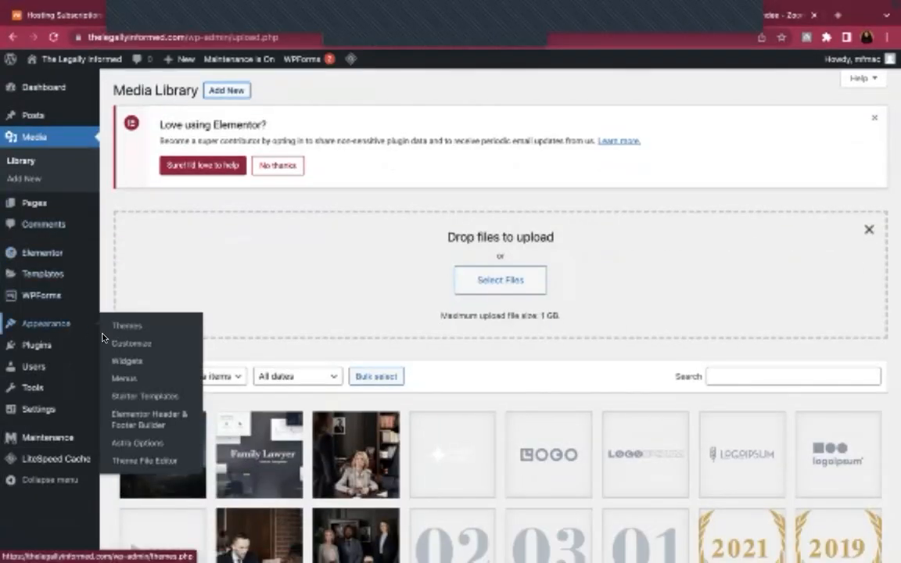
click(116, 345)
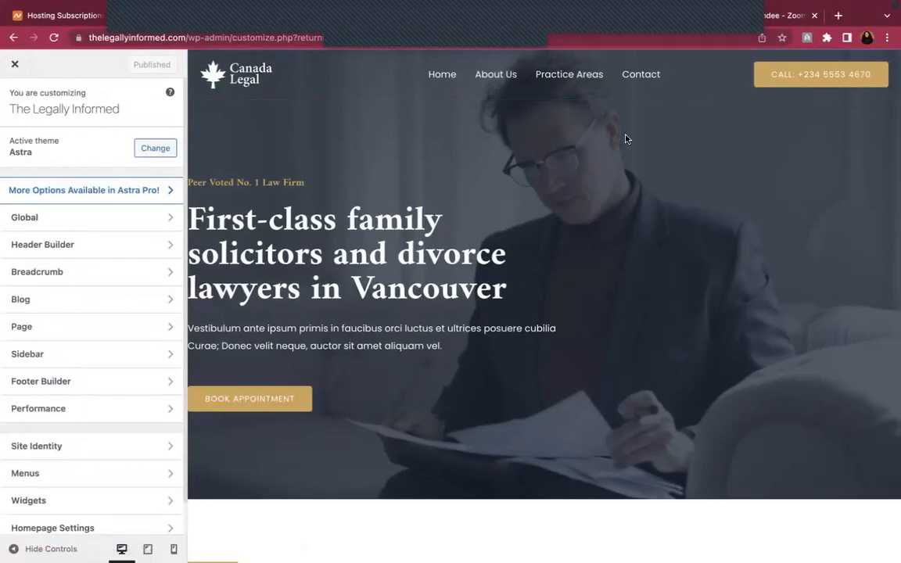
Open the Header Builder's Site Title & Logo settings, then go to the Canva home tab
click(91, 249)
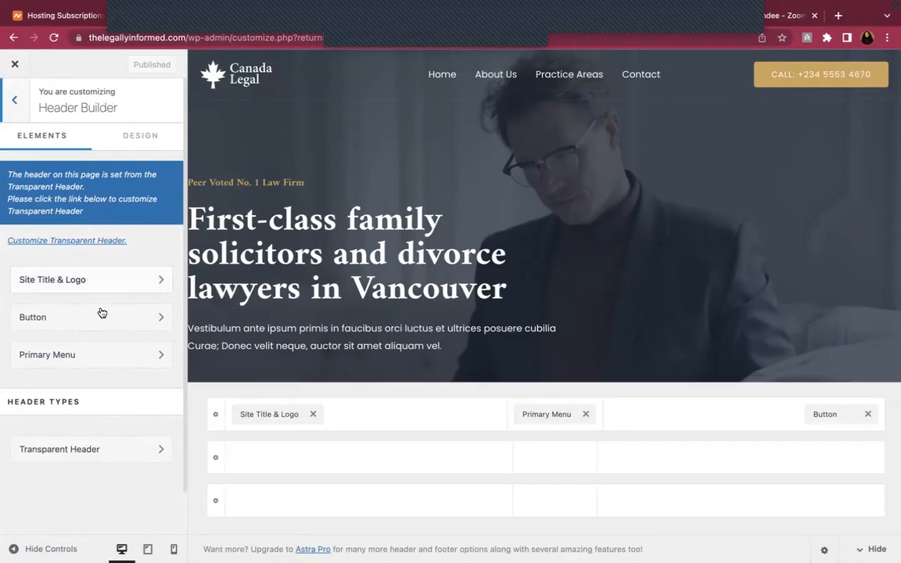
click(122, 279)
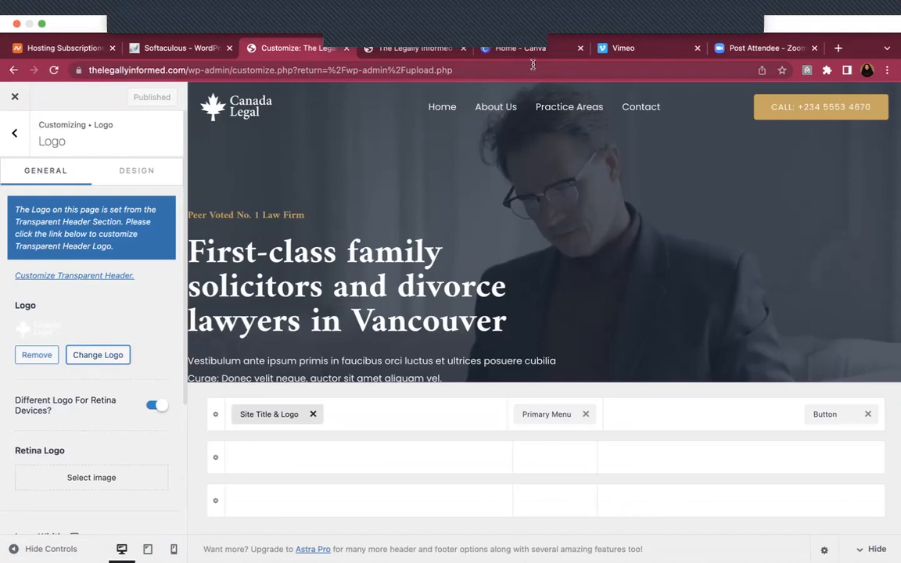
click(555, 57)
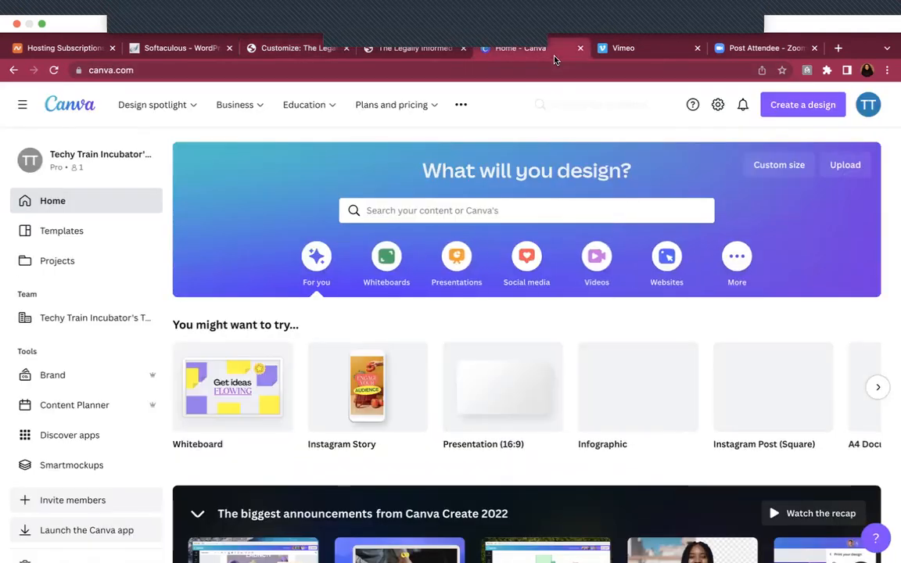
Create a Canva custom-size design with width 72 and height 40 px
click(774, 110)
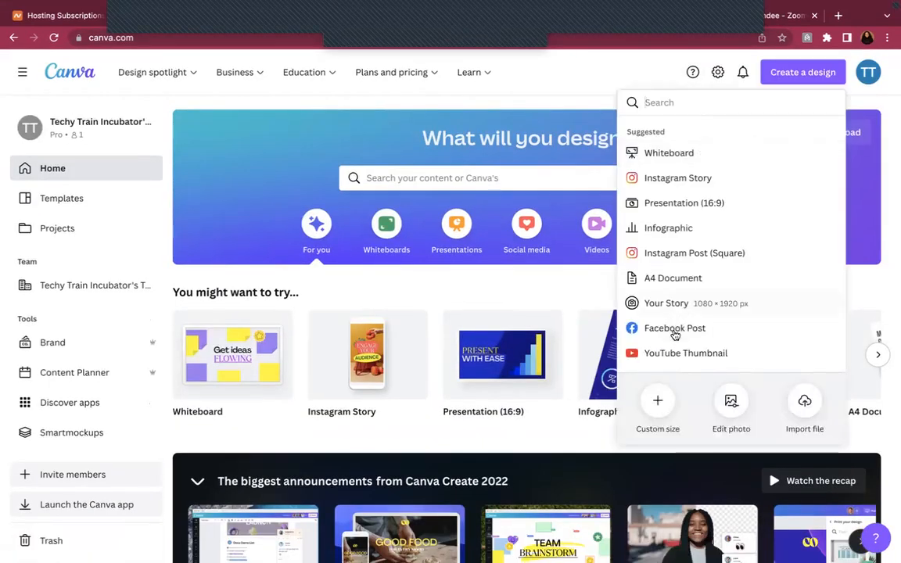
click(658, 404)
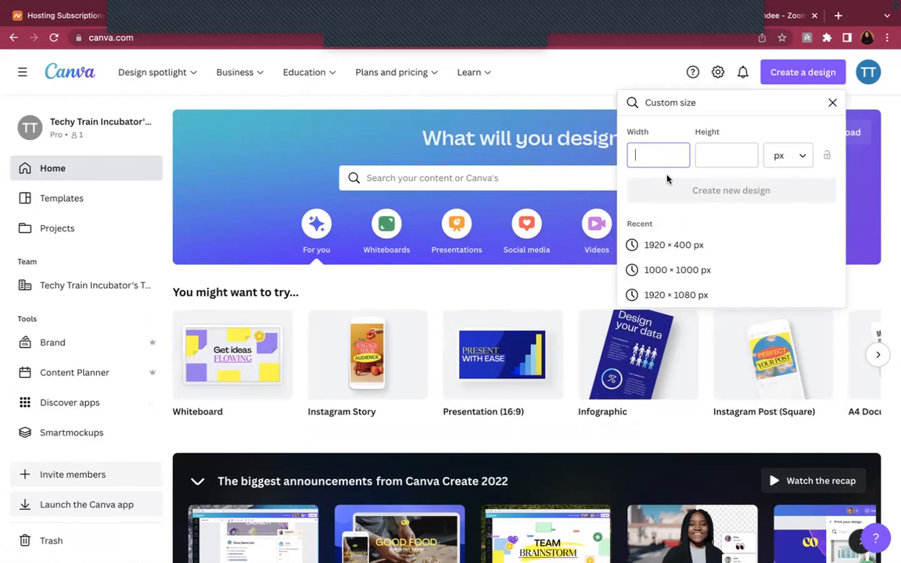
text(72)
key(Tab)
text(29)
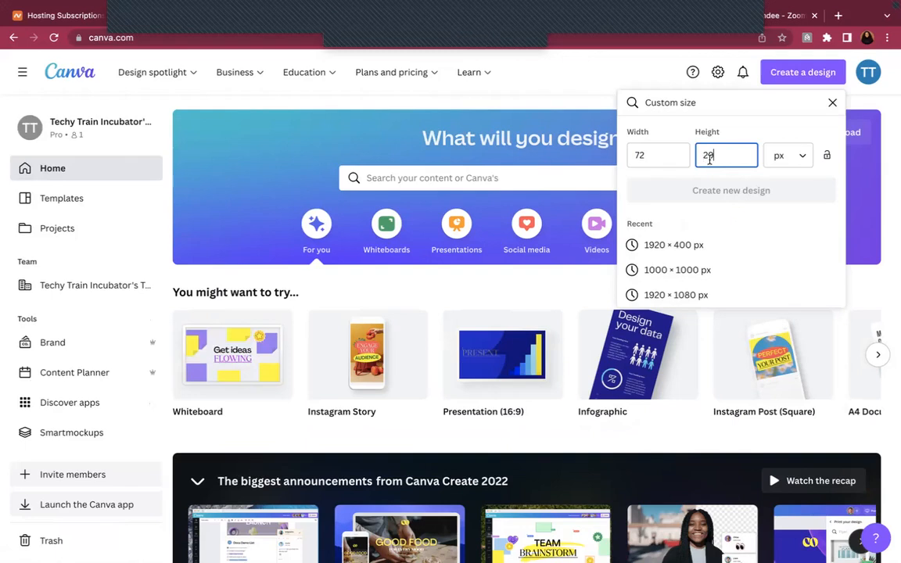
key(BackSpace)
key(BackSpace)
text(40)
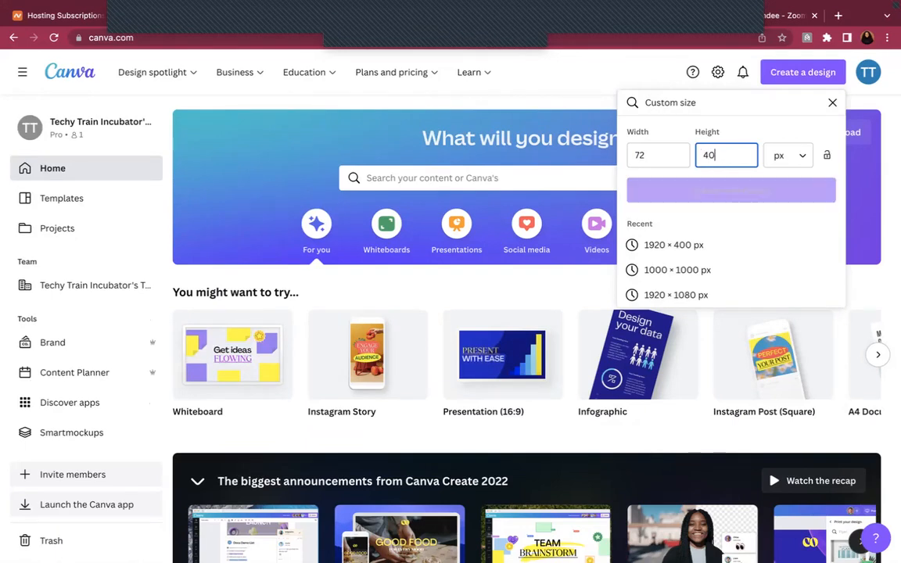
key(BackSpace)
key(BackSpace)
text(39)
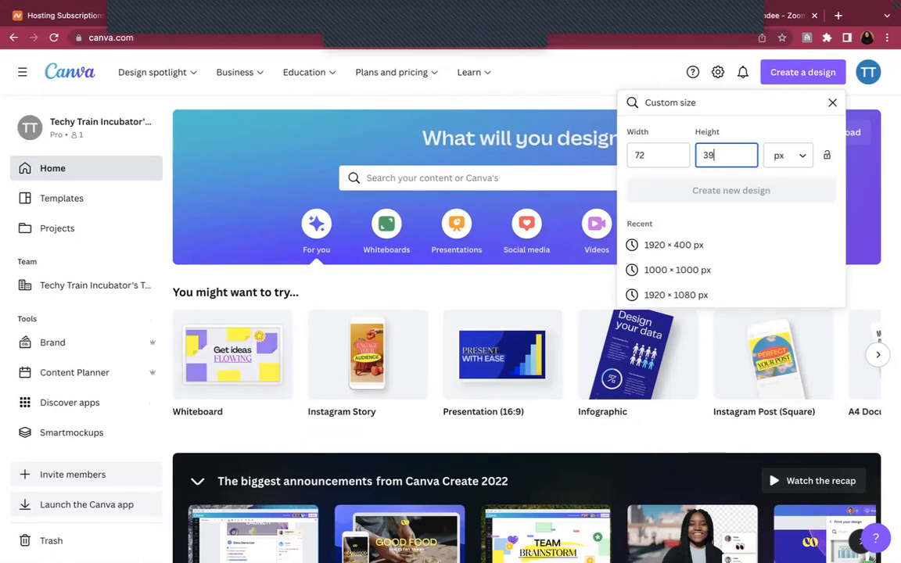
key(BackSpace)
key(BackSpace)
text(40)
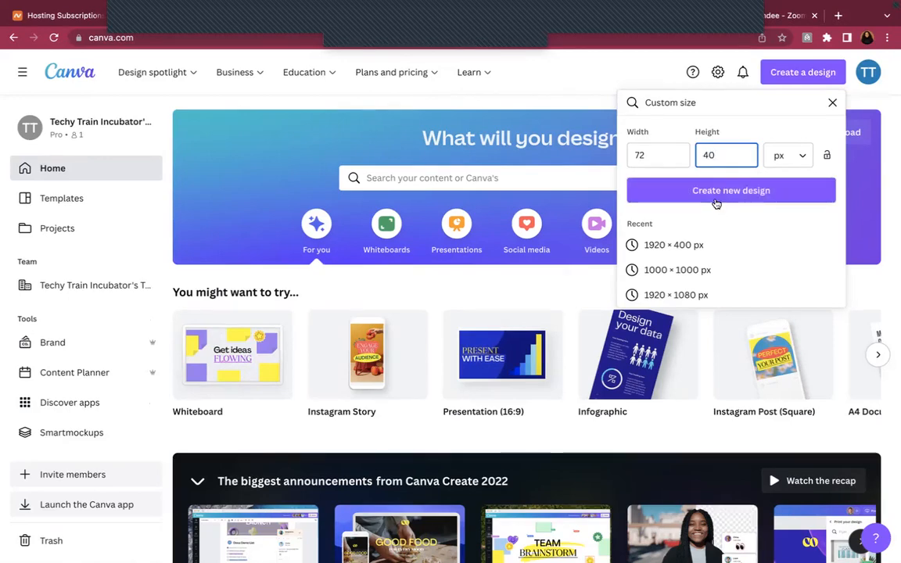
click(716, 191)
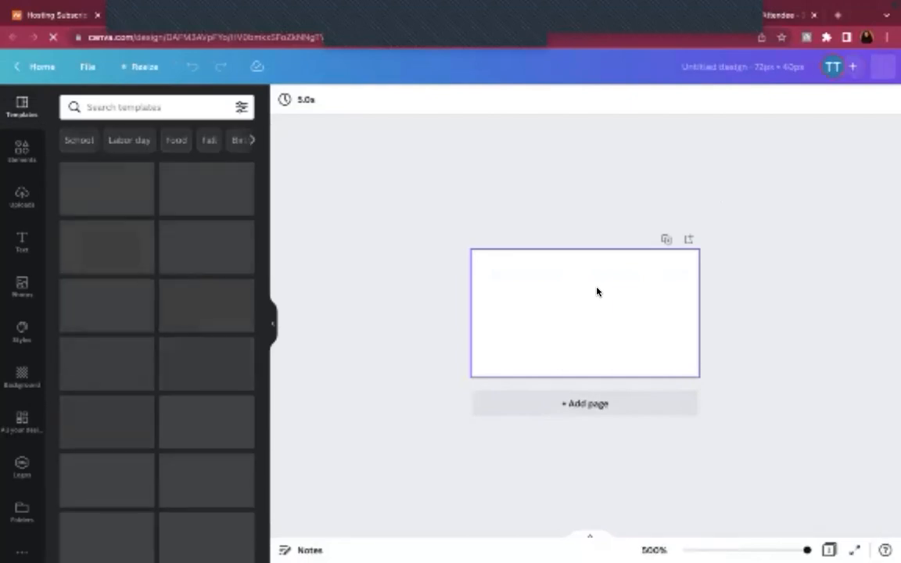
Upload the Legally Informed logo files and add the gold logo to the page
click(21, 197)
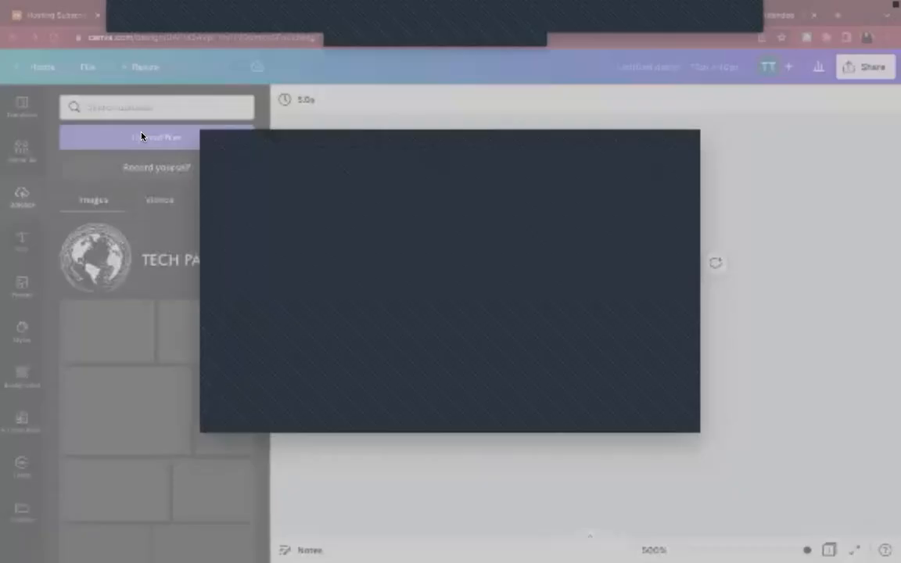
click(143, 137)
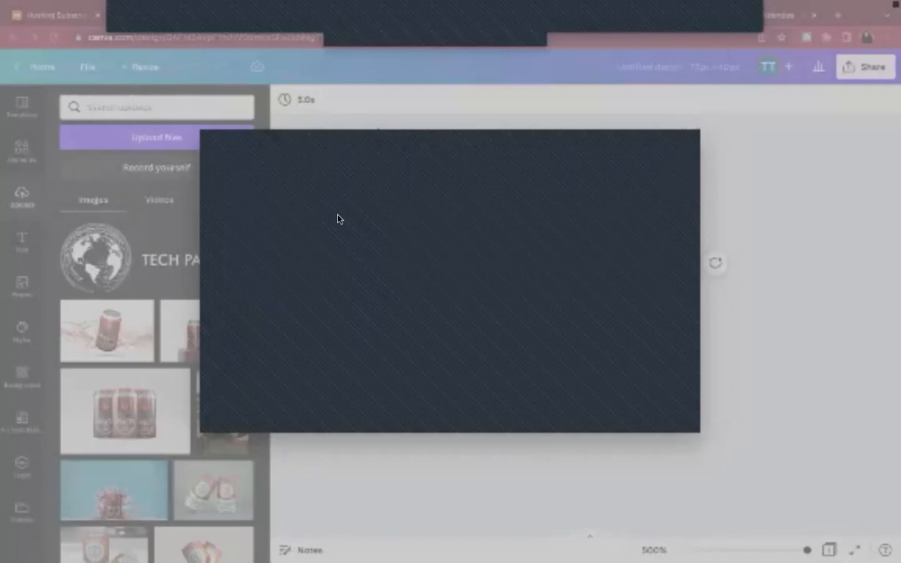
click(662, 421)
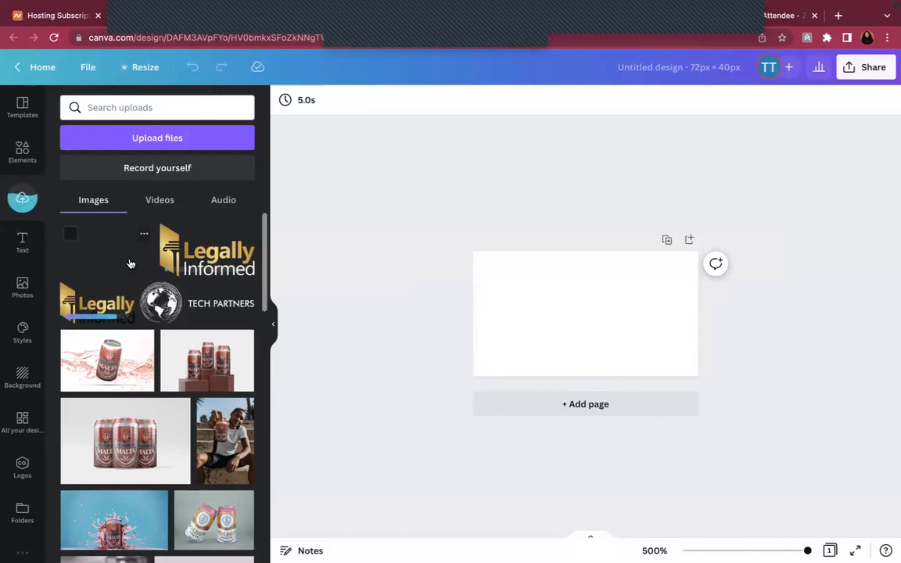
click(220, 249)
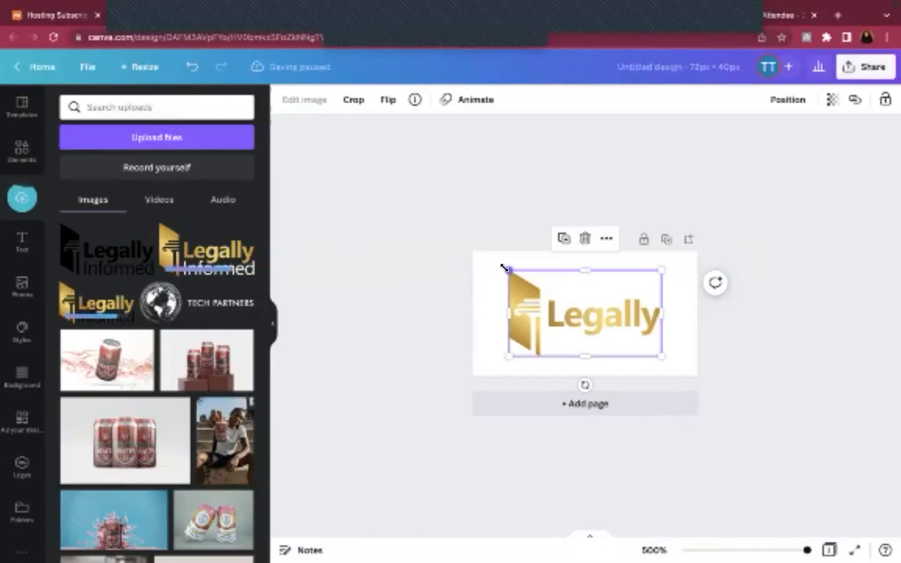
Resize the gold logo by its corners until it fits the 72 × 40 canvas with margins
drag(504, 269, 485, 257)
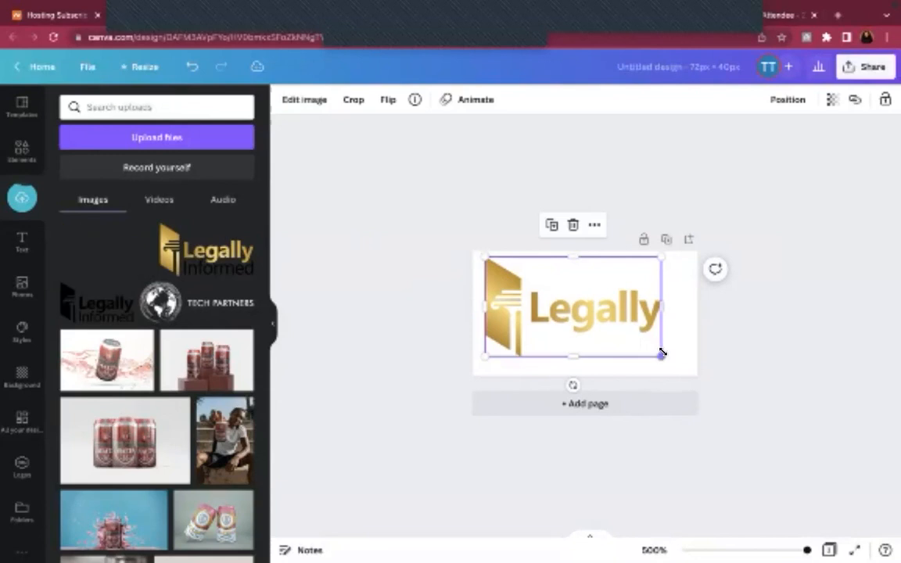
drag(661, 353, 685, 367)
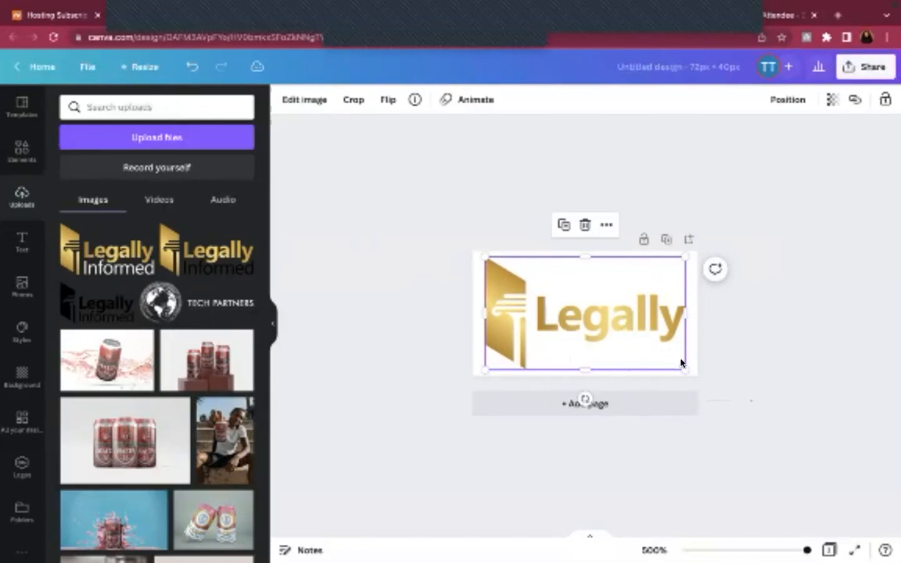
drag(685, 369, 674, 363)
drag(486, 257, 500, 266)
drag(673, 360, 666, 355)
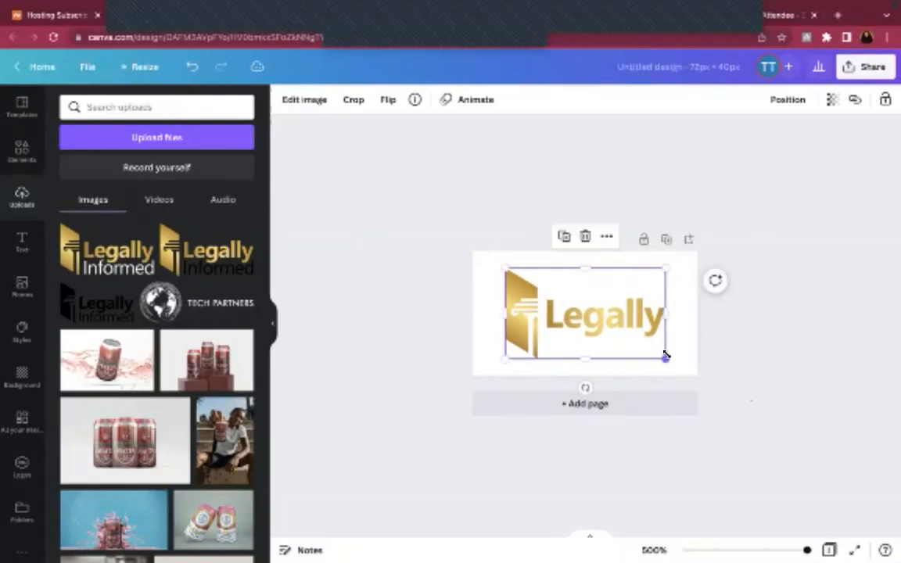
click(769, 171)
Name the design 'TLegally (nformed Logo in White' and download it as a PNG
click(681, 71)
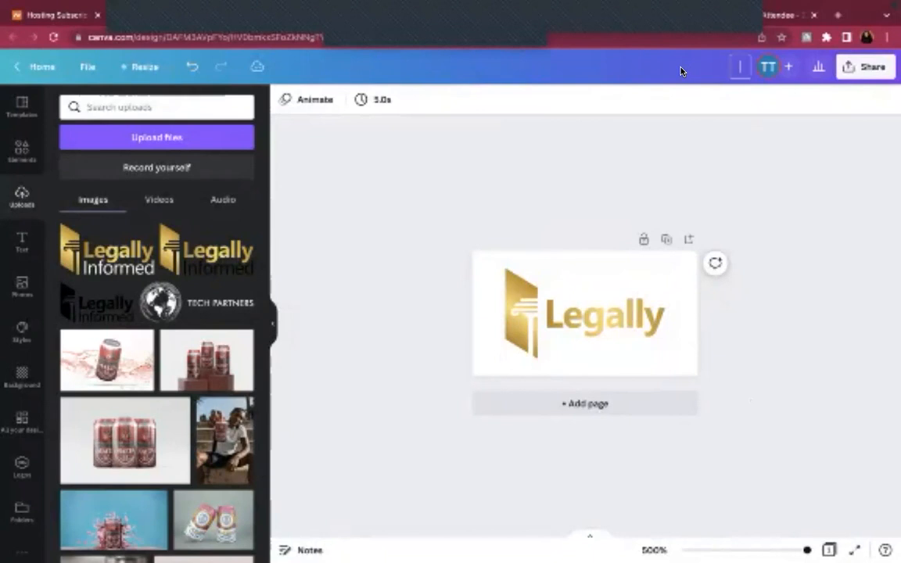
text(T)
text(Legally ()
text(nformed L)
text(o)
text(go in)
text( White)
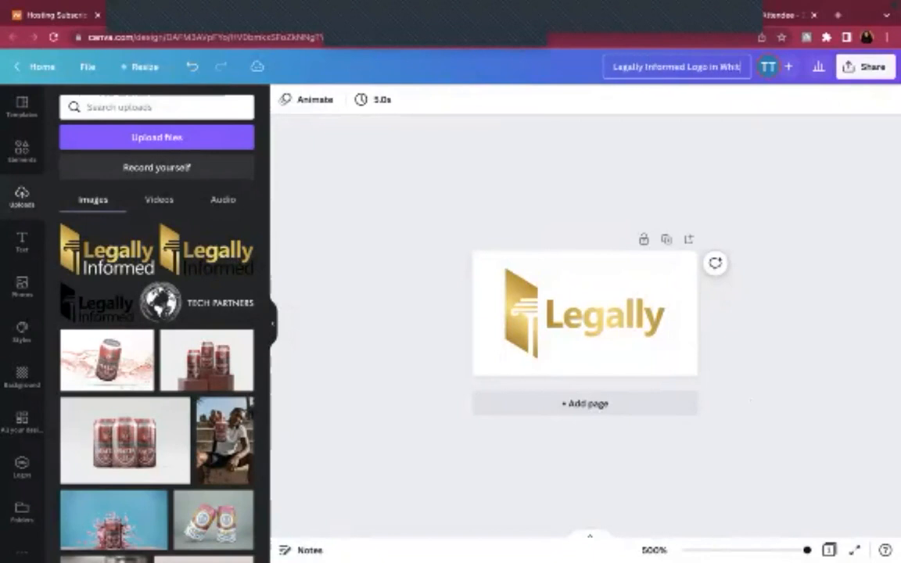
click(848, 63)
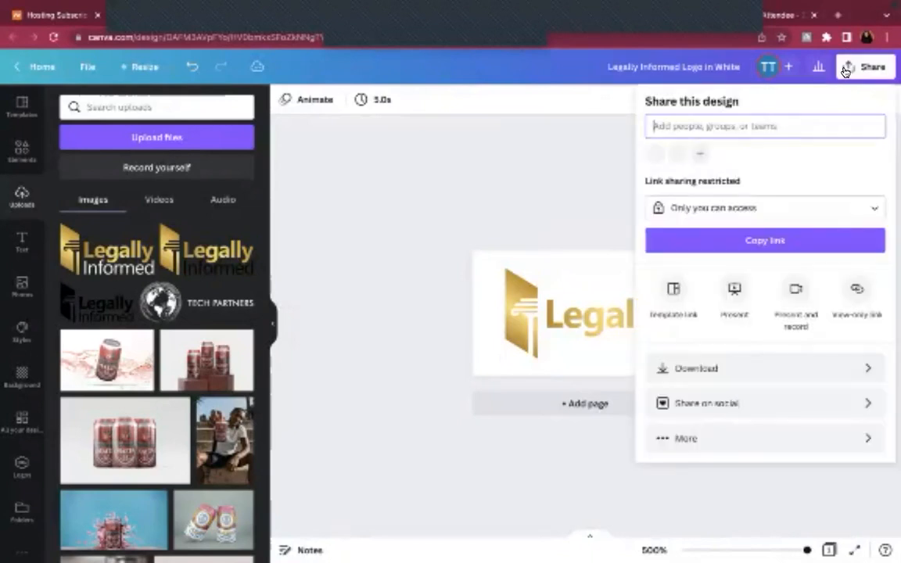
click(748, 369)
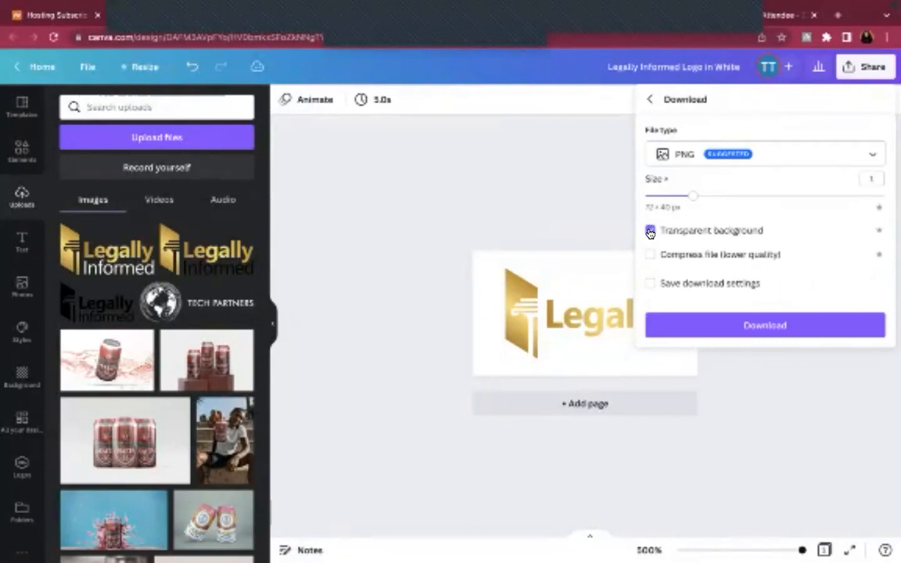
click(743, 322)
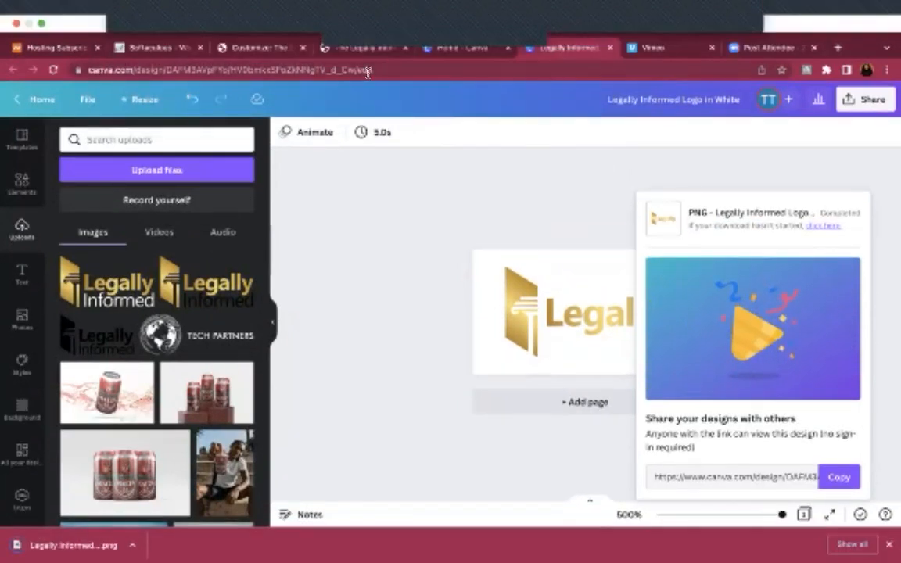
Upload the Legally Informed logo PNG through Change Logo in the Customizer
click(282, 49)
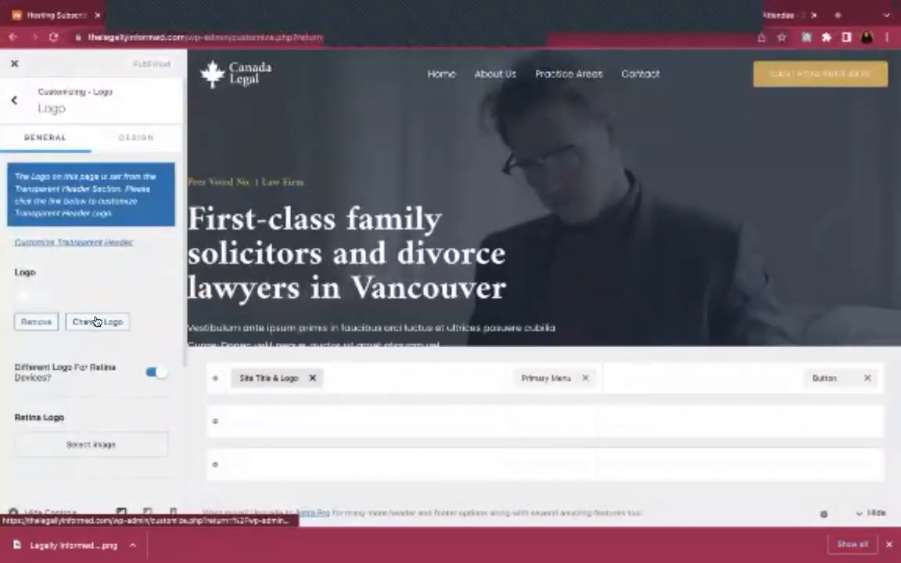
click(95, 320)
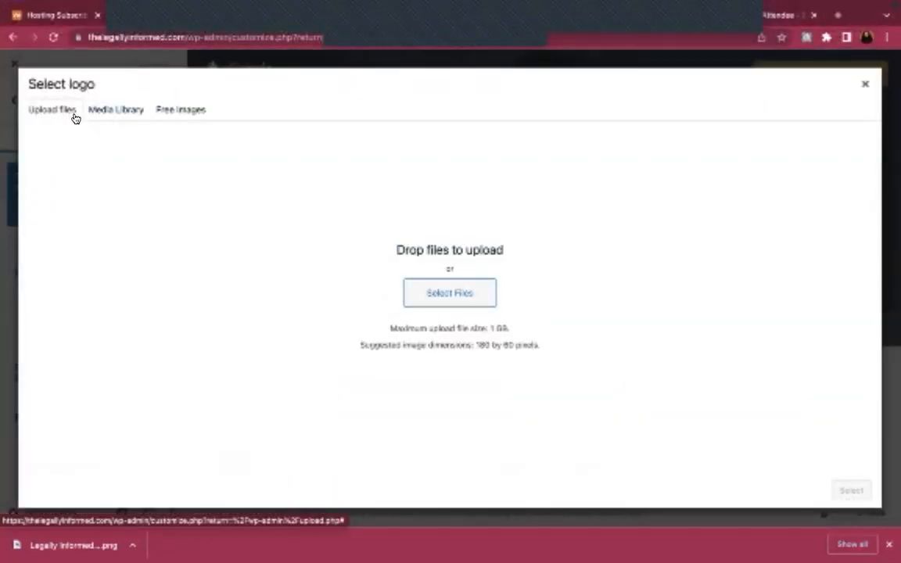
click(454, 301)
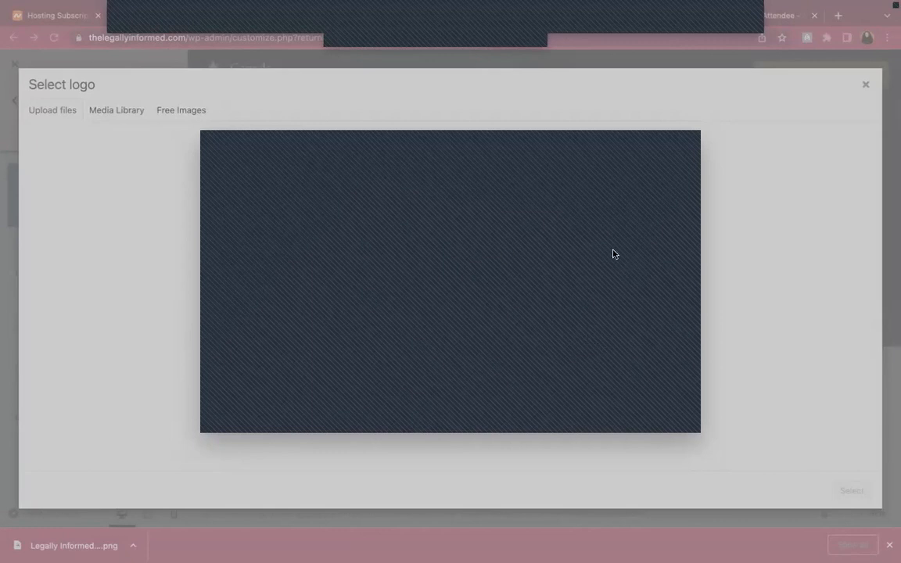
click(675, 420)
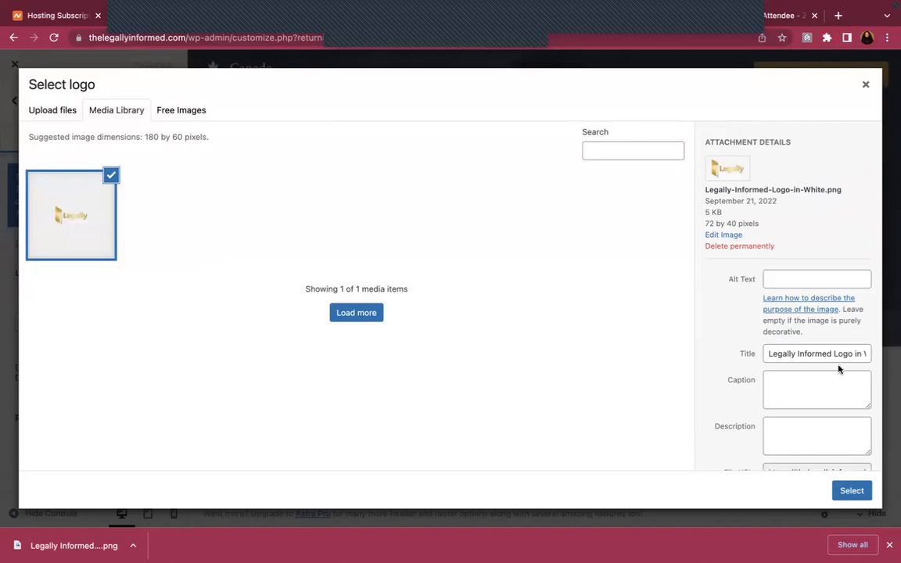
Copy the image title into its alt text, then set it as the header logo without cropping
click(858, 354)
triple_click(859, 353)
key(ctrl+c)
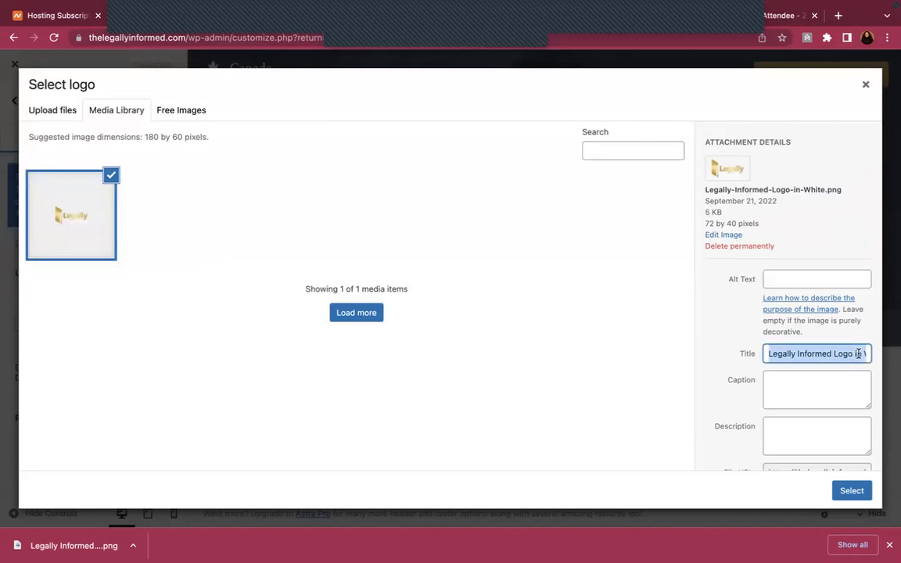
click(802, 280)
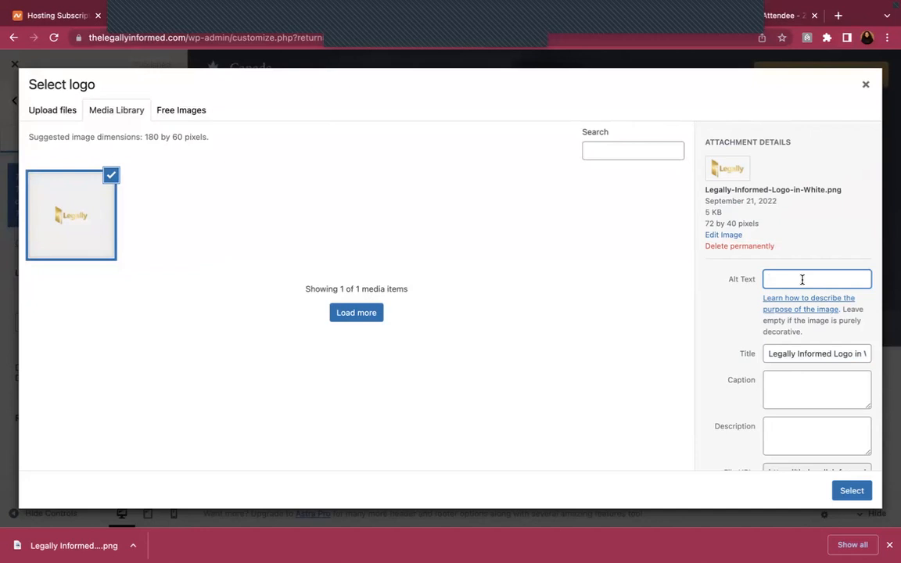
key(ctrl+v)
drag(814, 279, 895, 289)
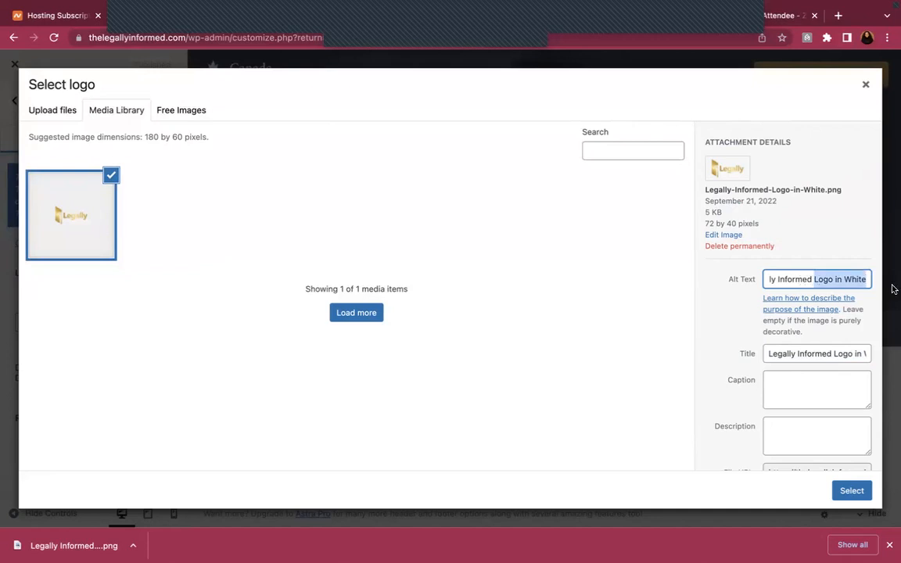
click(851, 491)
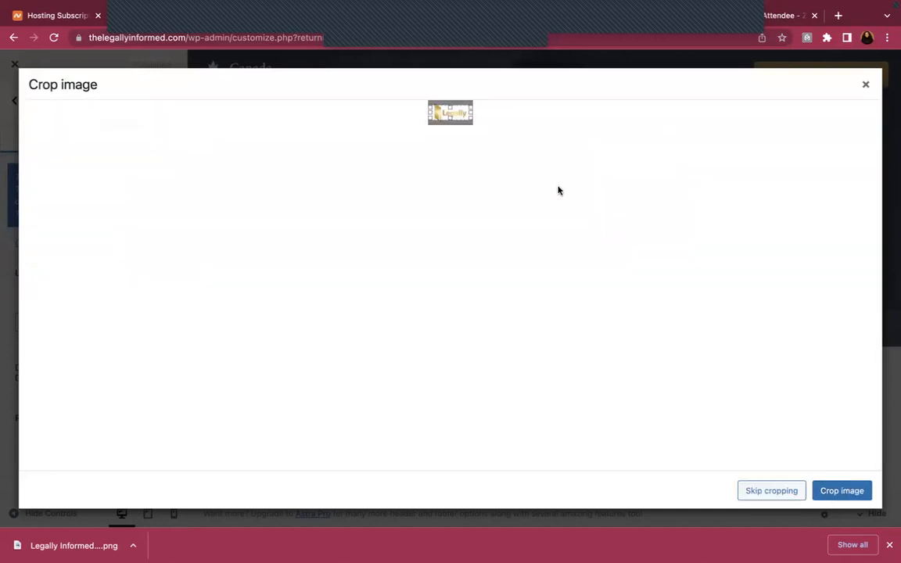
click(761, 491)
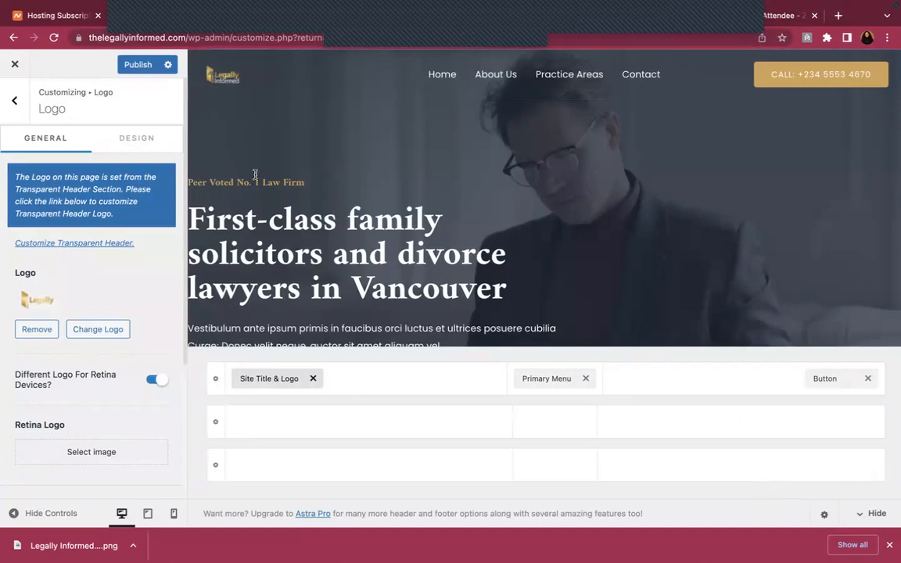
Upload Legally-informed-Logo_goldwhite.png as the replacement site logo
click(88, 330)
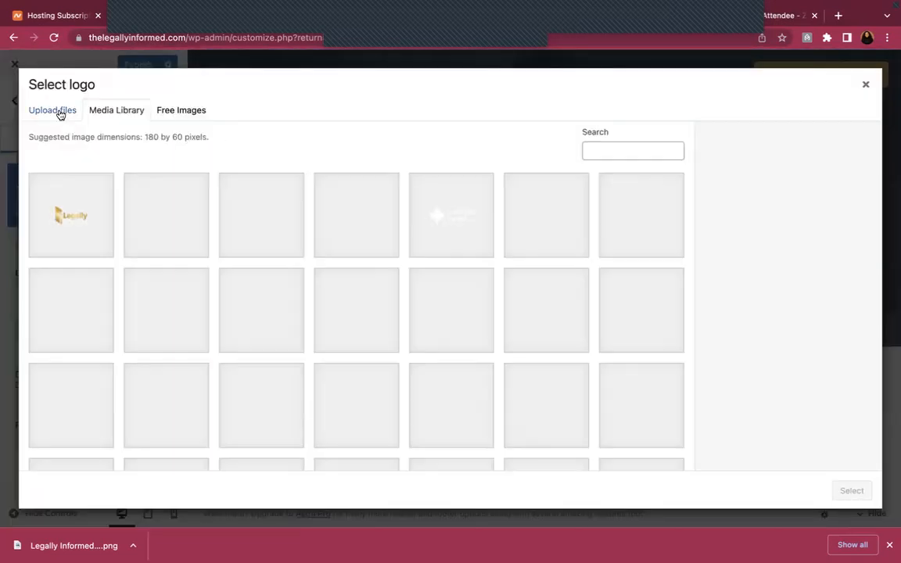
click(55, 111)
click(426, 294)
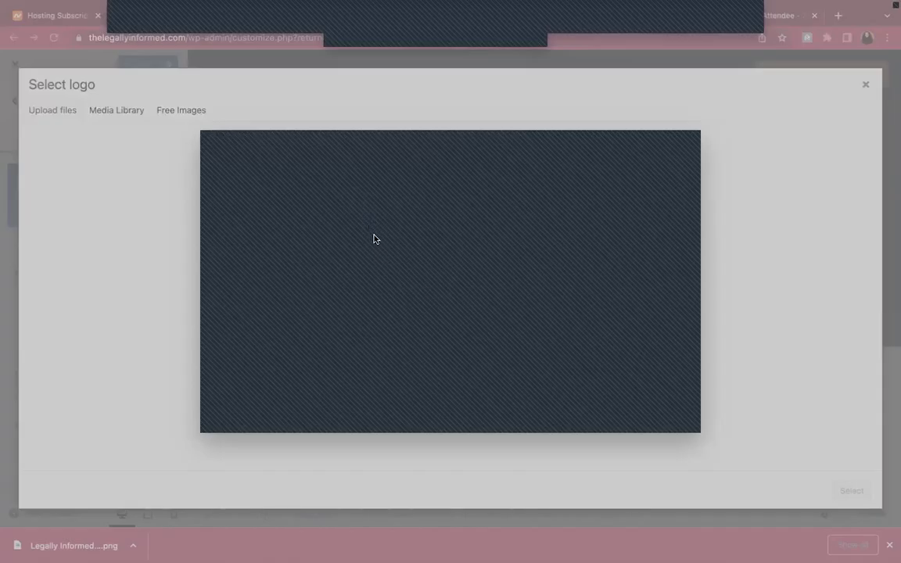
click(668, 419)
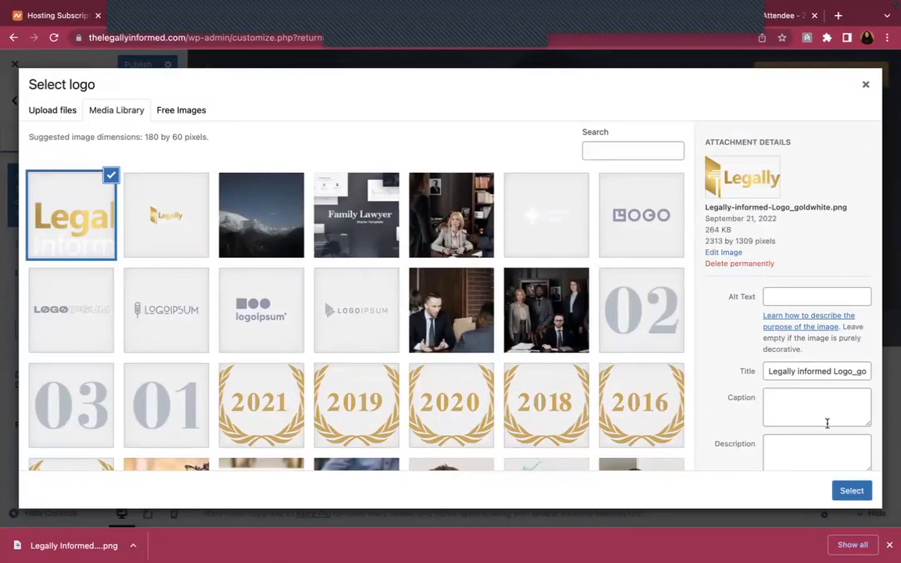
Paste the image title as alt text and use the gold-white logo without cropping
click(818, 371)
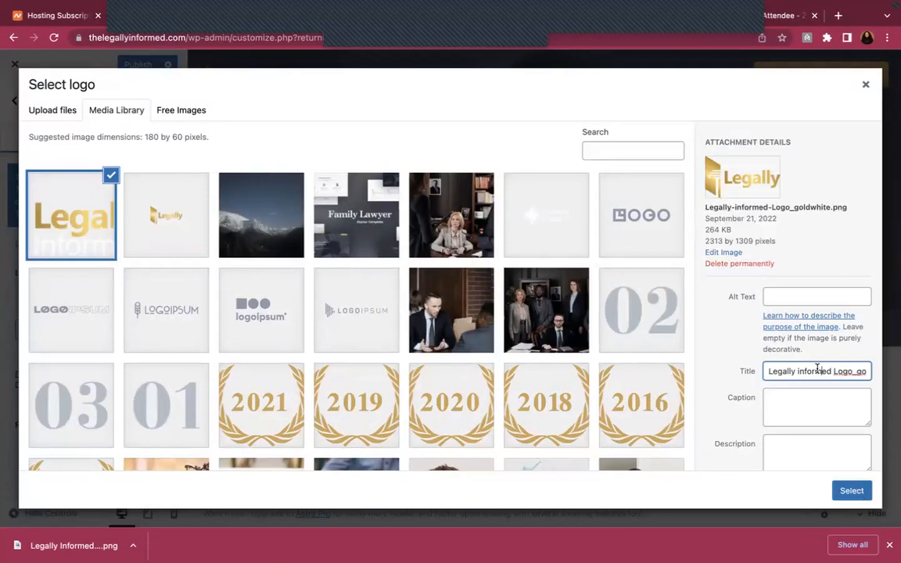
click(799, 295)
text(Legally informed Logo_goldwhite)
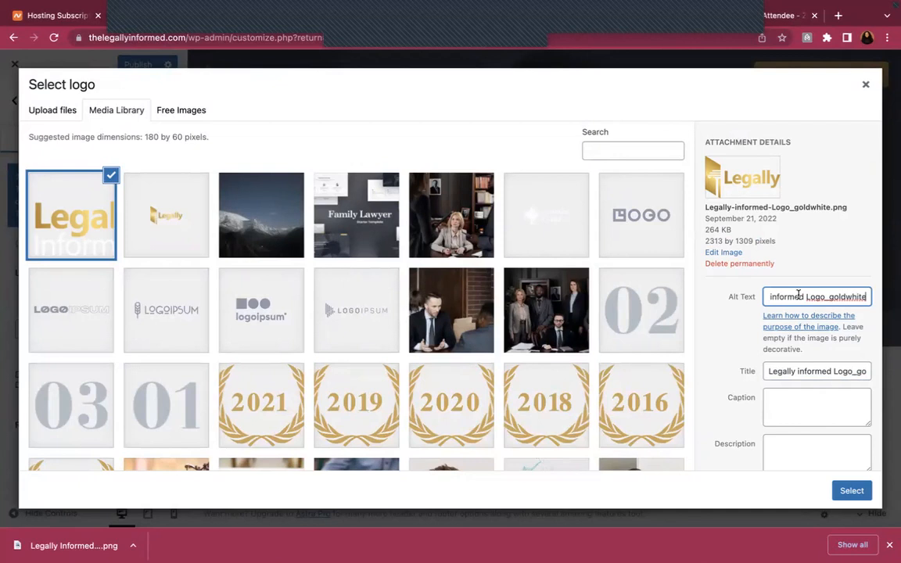
click(852, 491)
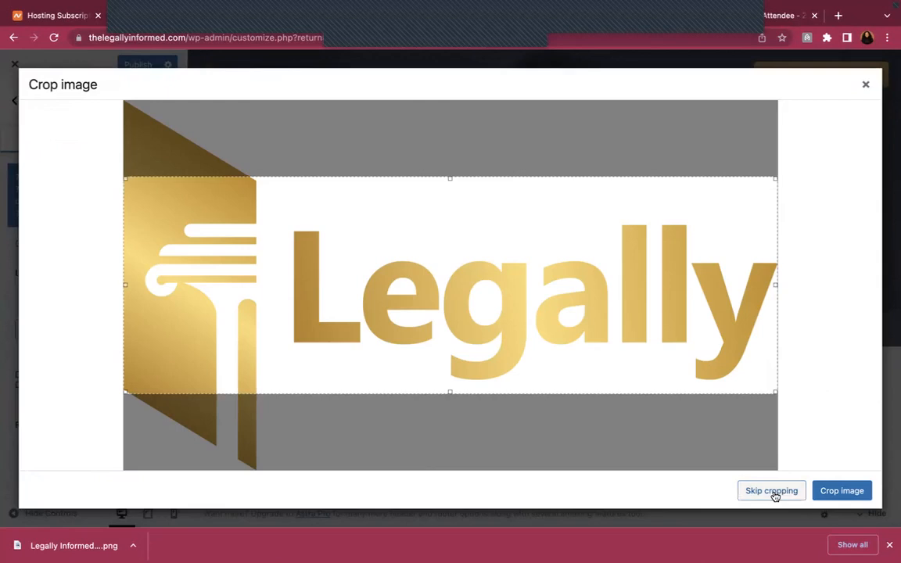
click(771, 492)
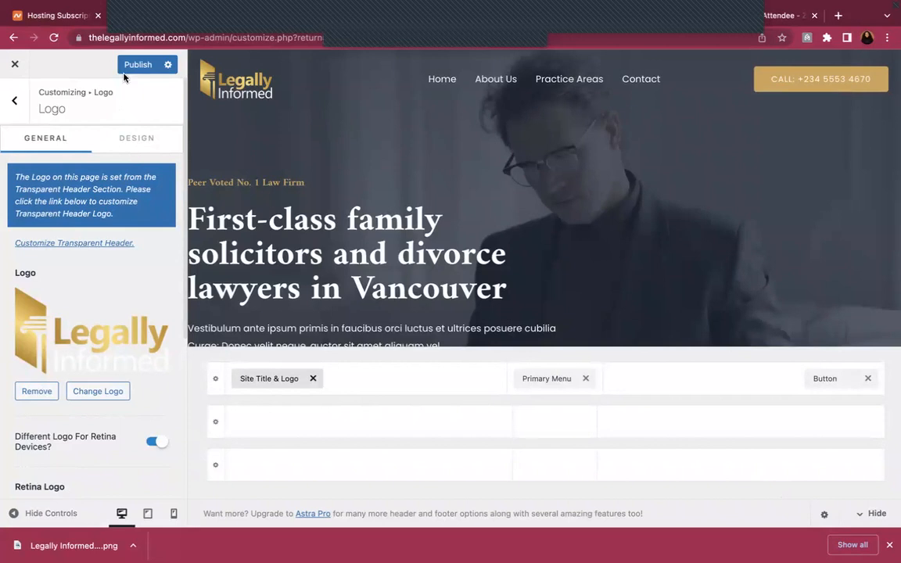
Publish the new logo, reload the live site to check it, then return to Canva
click(127, 68)
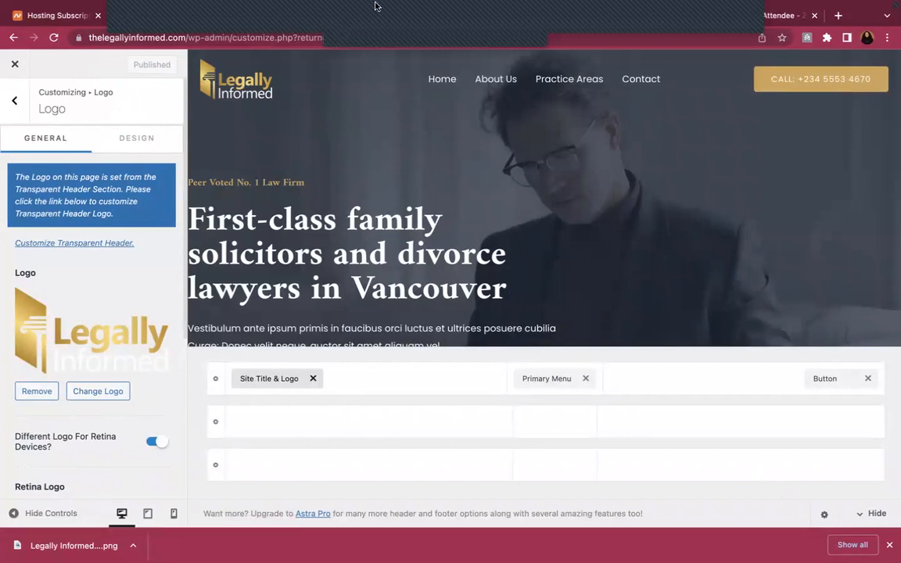
mouse_move(376, 7)
click(342, 48)
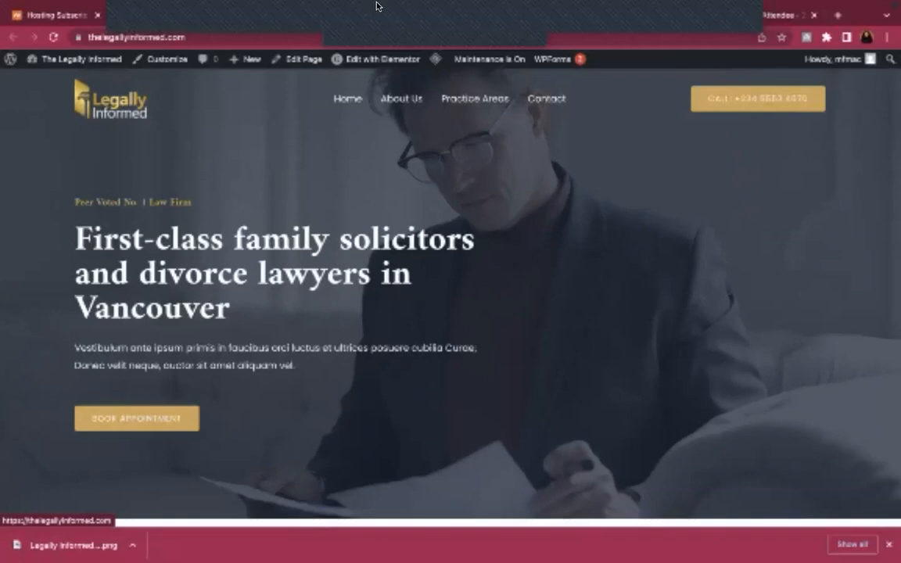
mouse_move(376, 3)
click(559, 53)
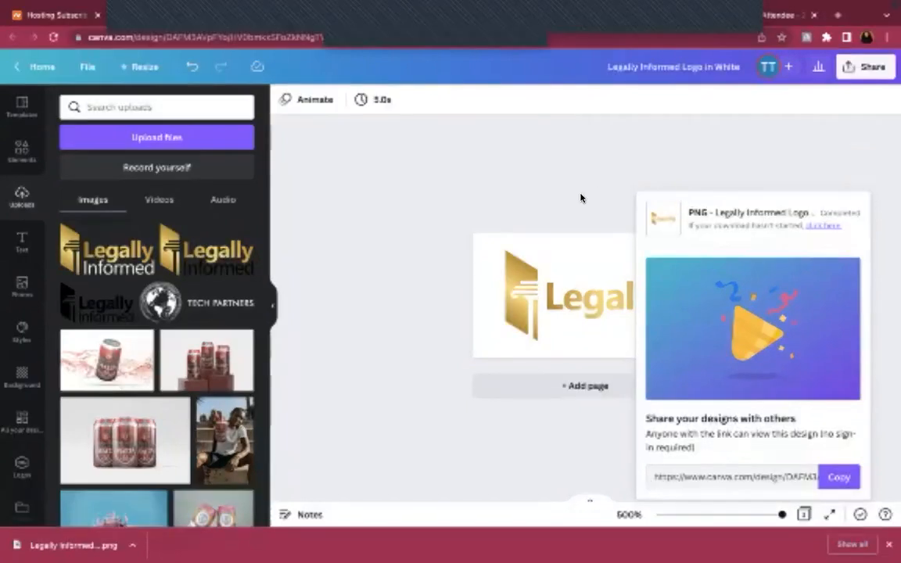
Dismiss the download popup and show the page's Background colour swatches for the logo golds
click(580, 198)
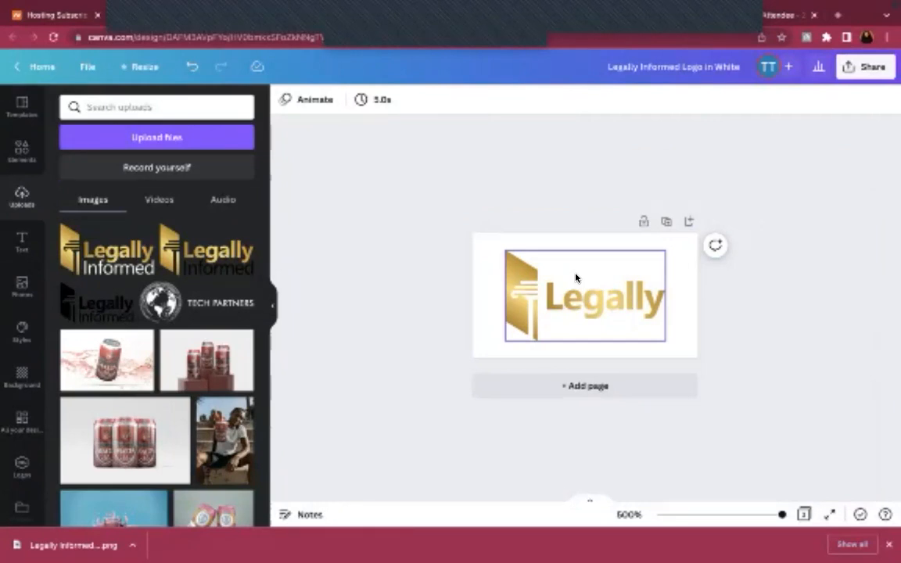
click(488, 257)
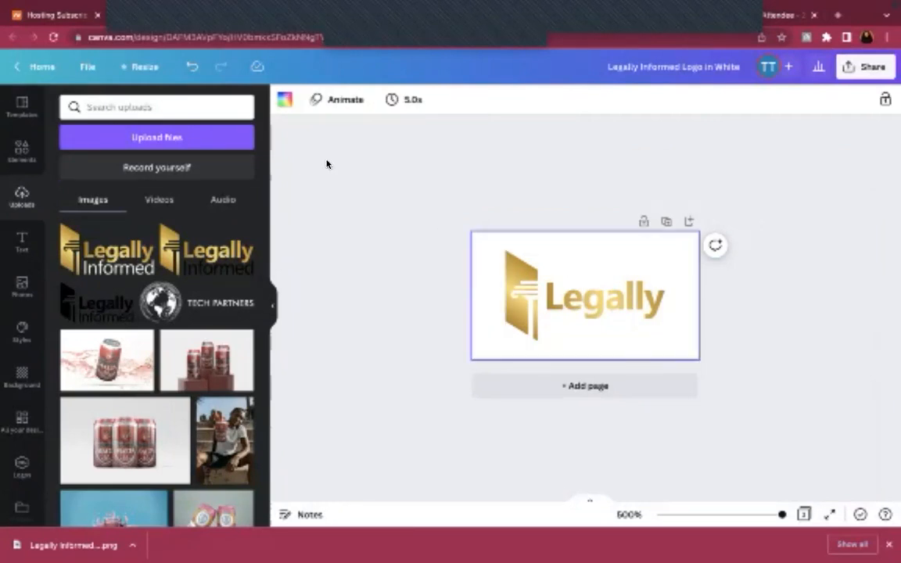
click(286, 102)
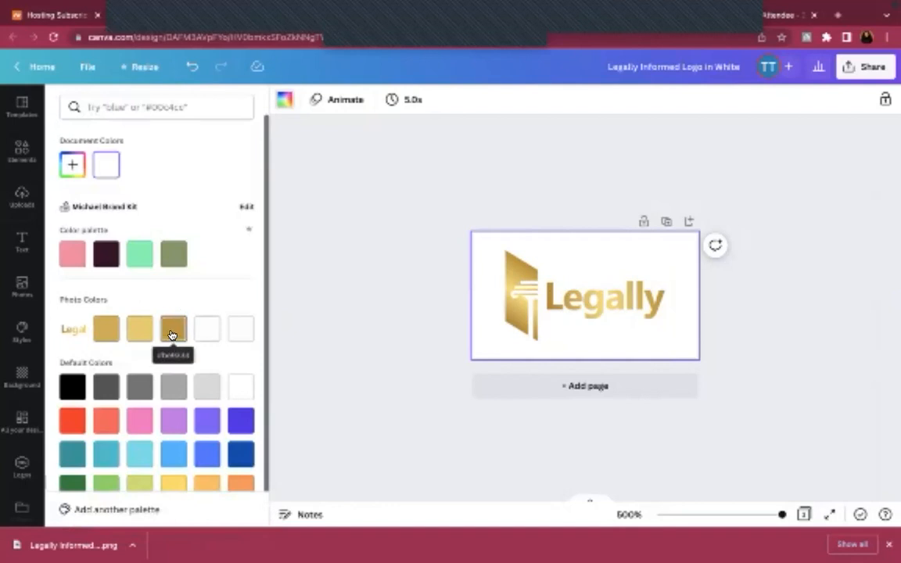
Navigate from the logo settings to Global > Colors in the Customizer
click(241, 49)
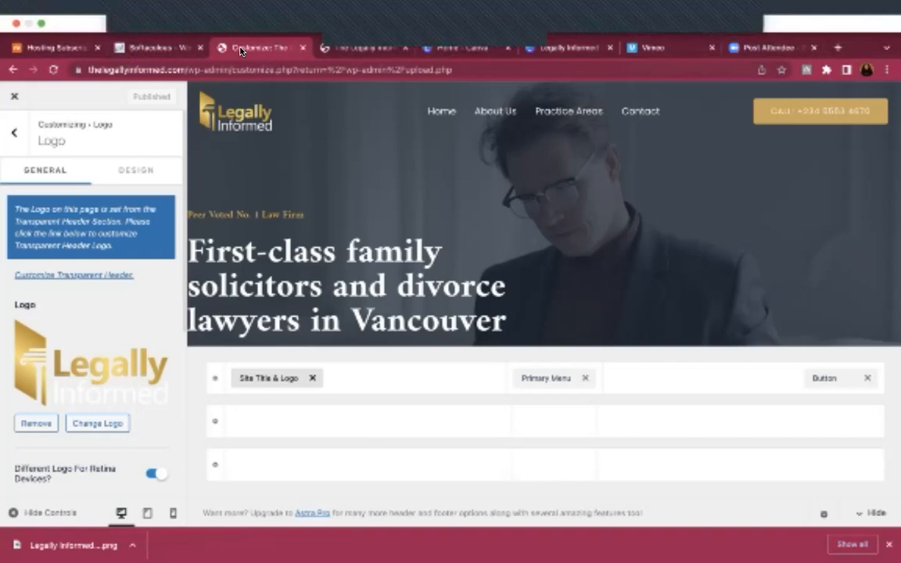
click(14, 104)
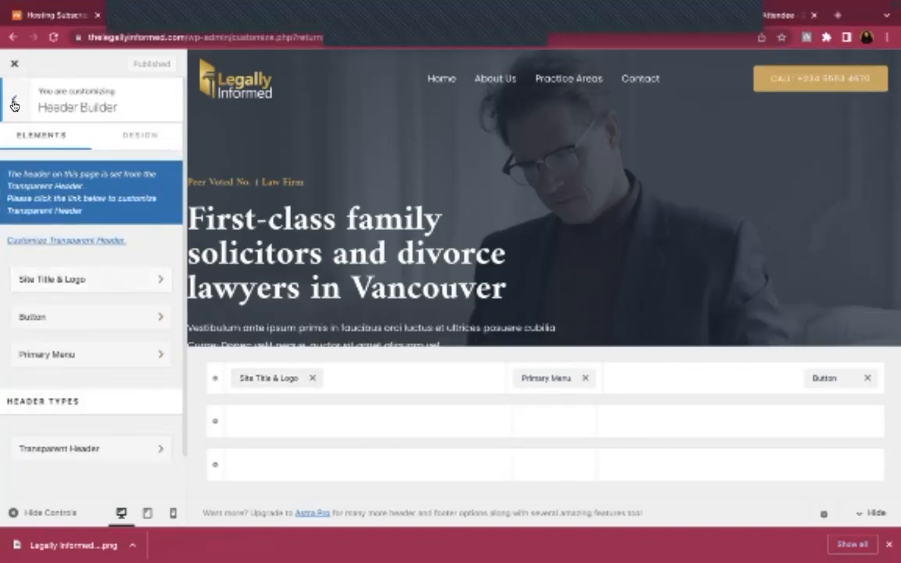
click(14, 99)
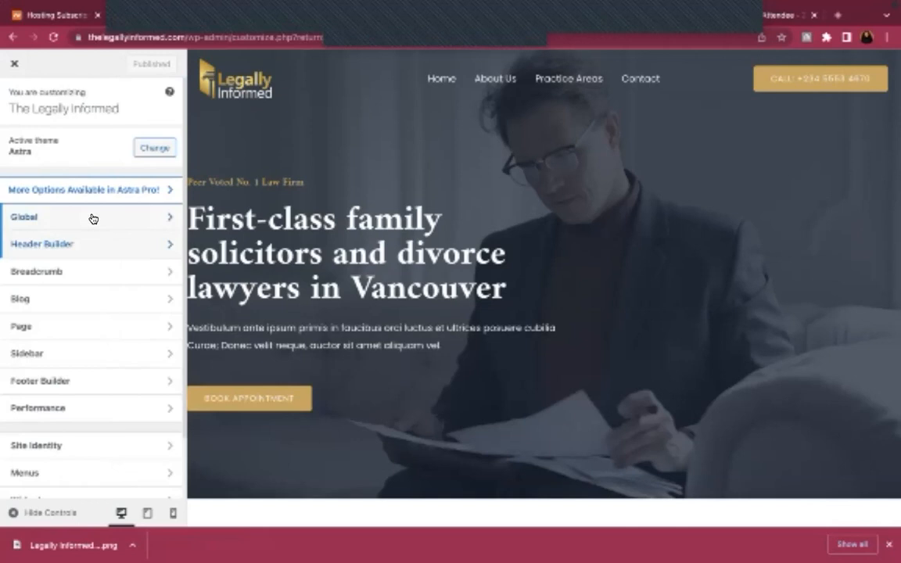
click(93, 219)
click(74, 169)
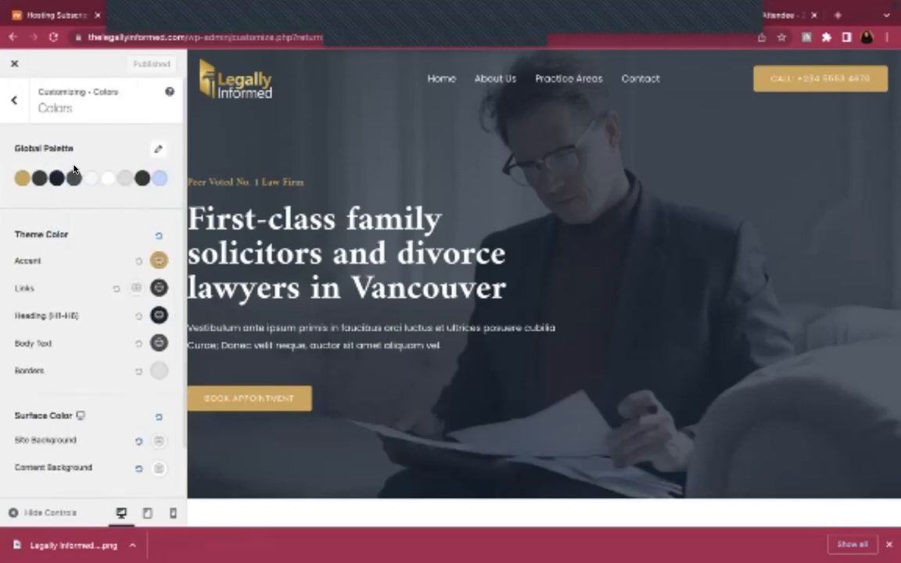
Change the first global palette colour to gold hex #BE9333
click(22, 178)
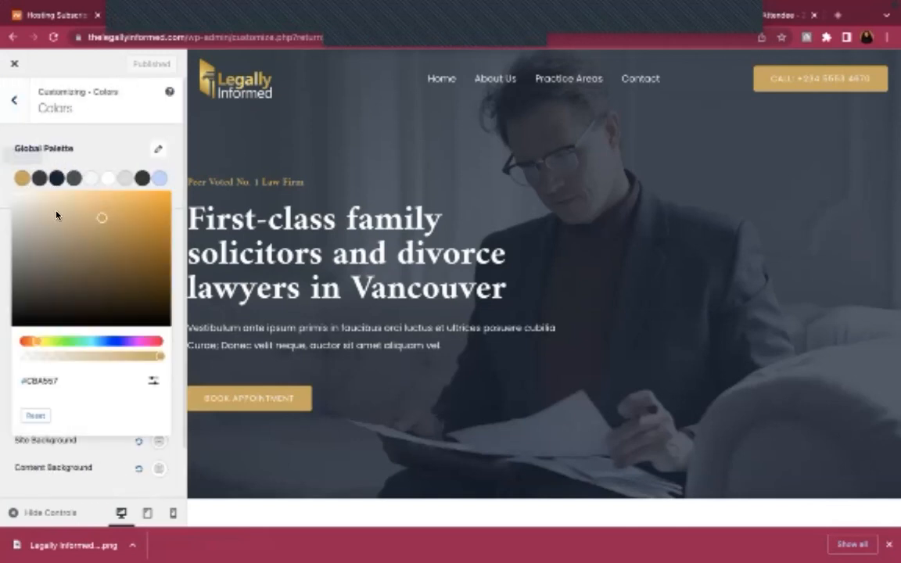
click(73, 383)
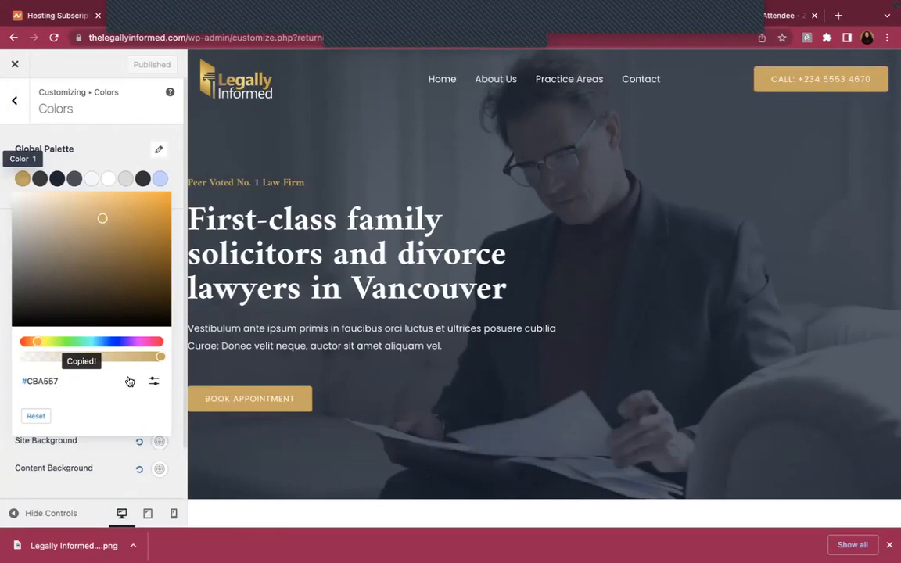
click(151, 381)
click(74, 412)
key(BackSpace)
key(BackSpace)
key(BackSpace)
key(BackSpace)
key(BackSpace)
key(BackSpace)
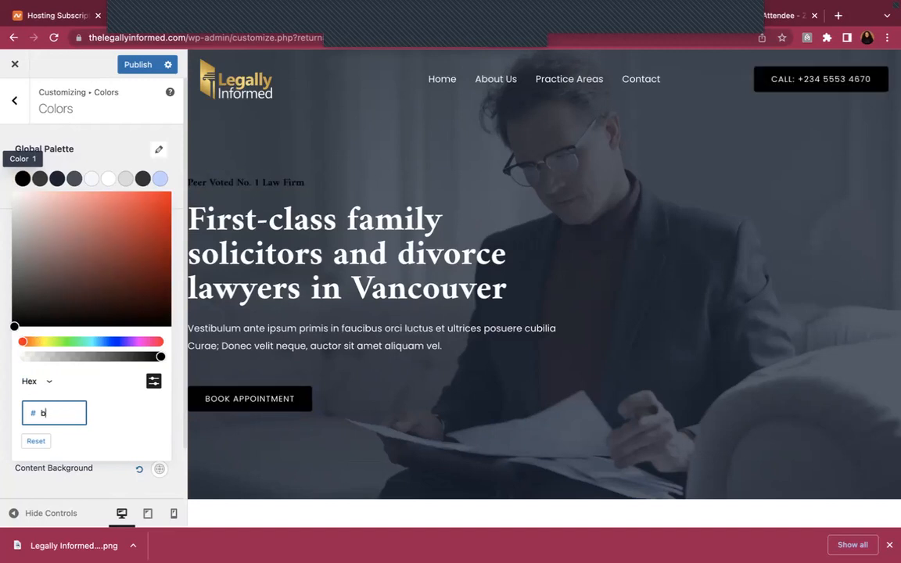
text(be9333)
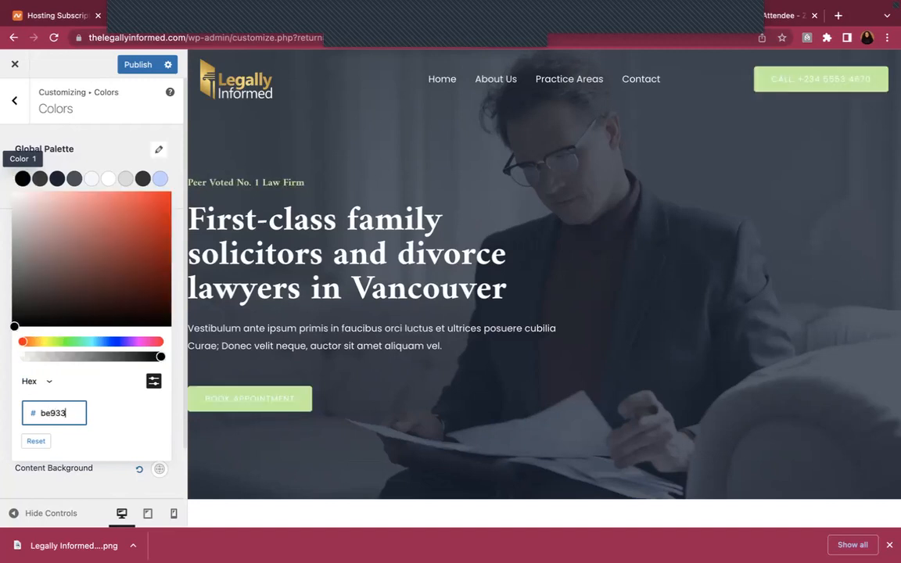
click(117, 409)
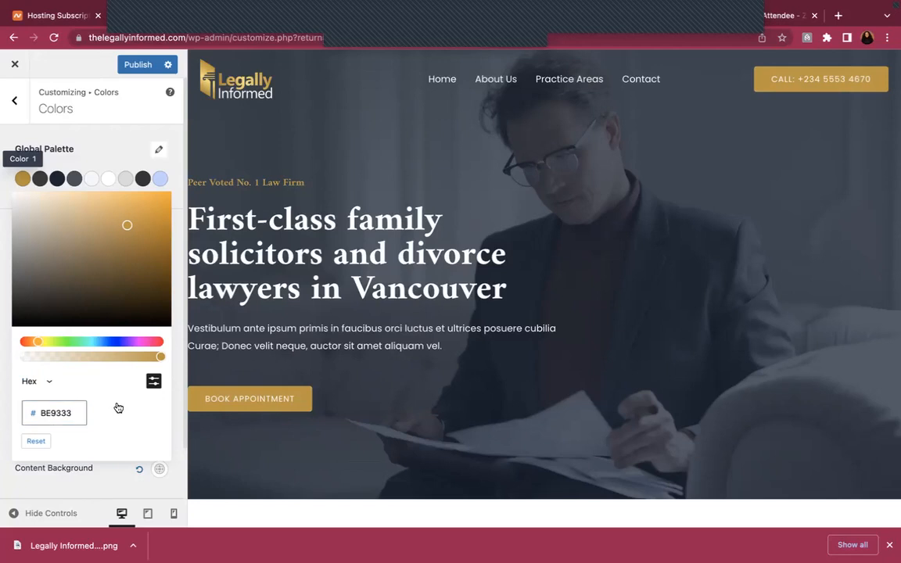
click(108, 151)
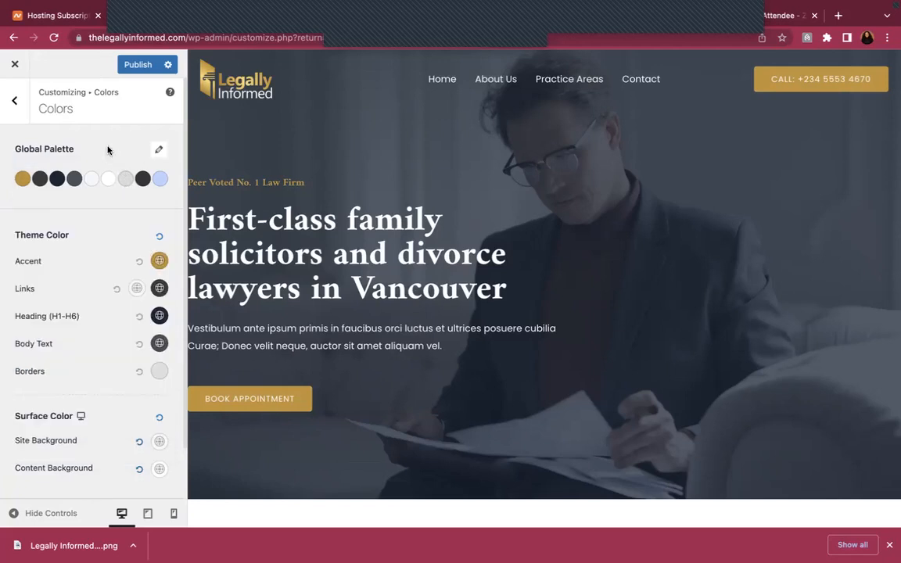
Publish the colour changes and scroll the preview to check the gold accents
click(159, 262)
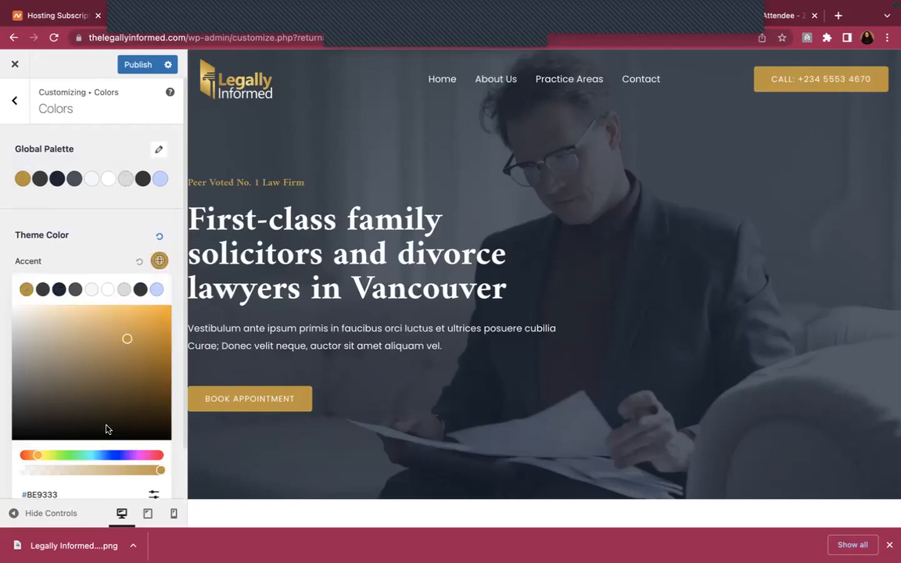
click(135, 66)
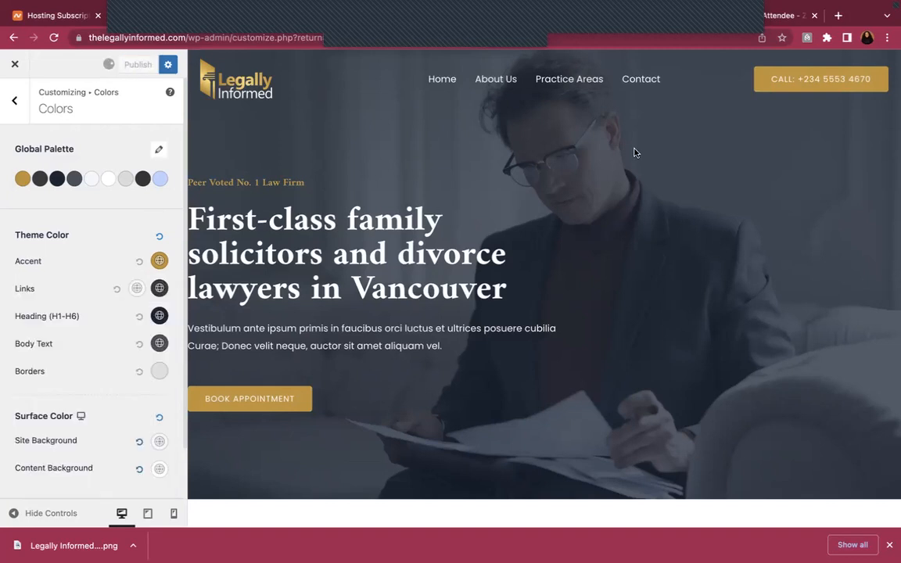
scroll(543, 233, down, 2)
scroll(543, 235, down, 8)
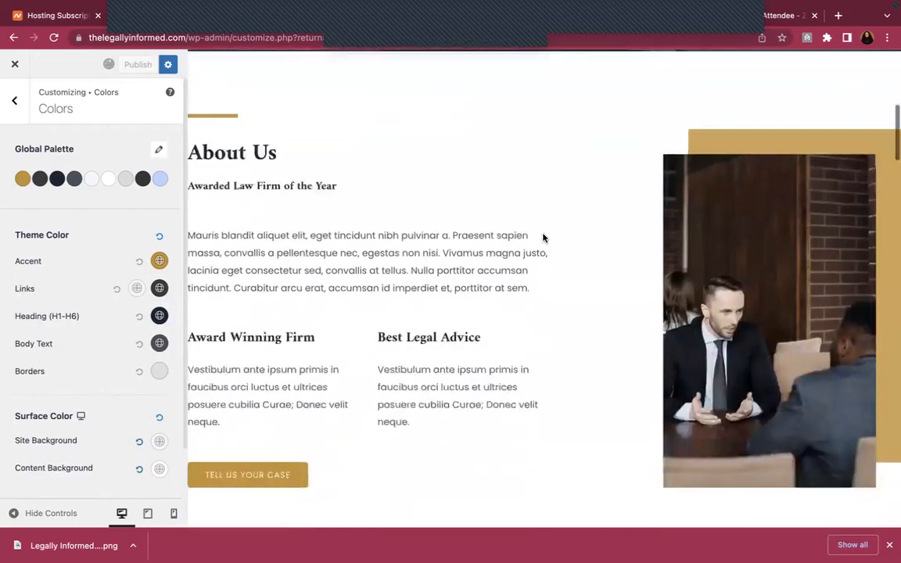
scroll(390, 267, down, 1)
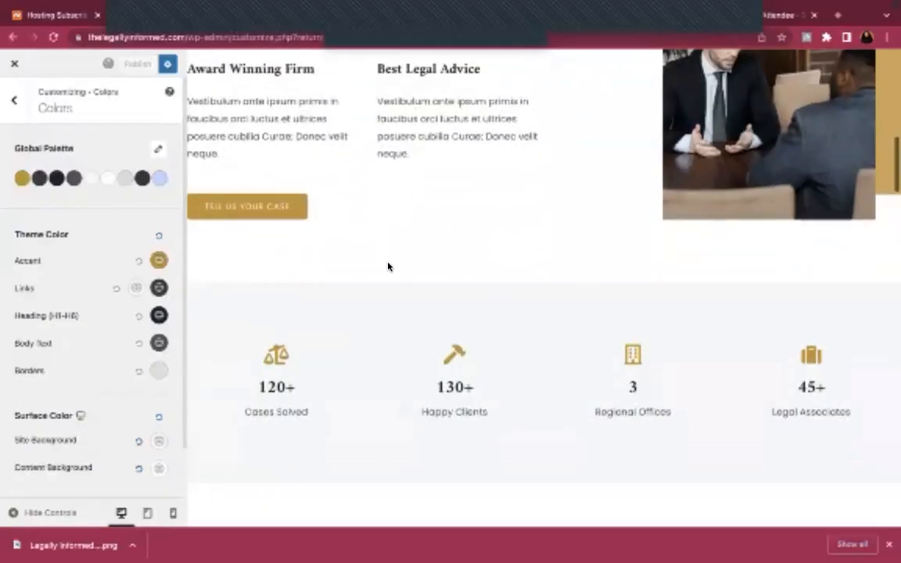
scroll(390, 267, up, 10)
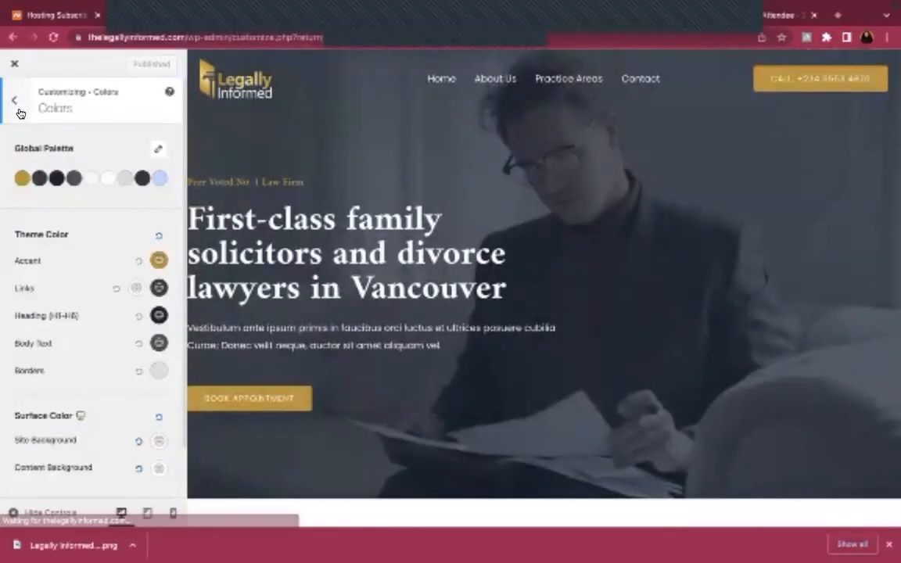
Turn off the separate Retina logo in Header Builder > Site Title & Logo and publish
click(19, 112)
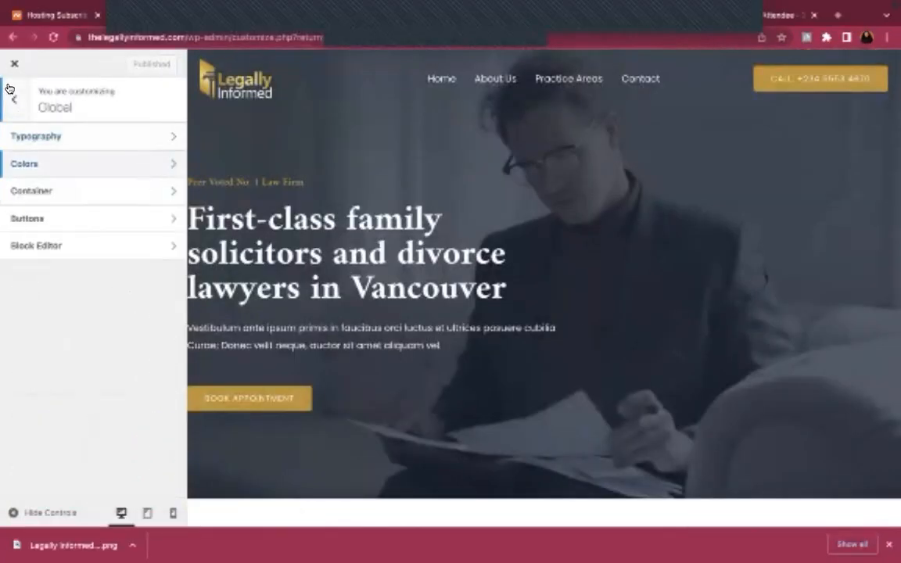
click(14, 100)
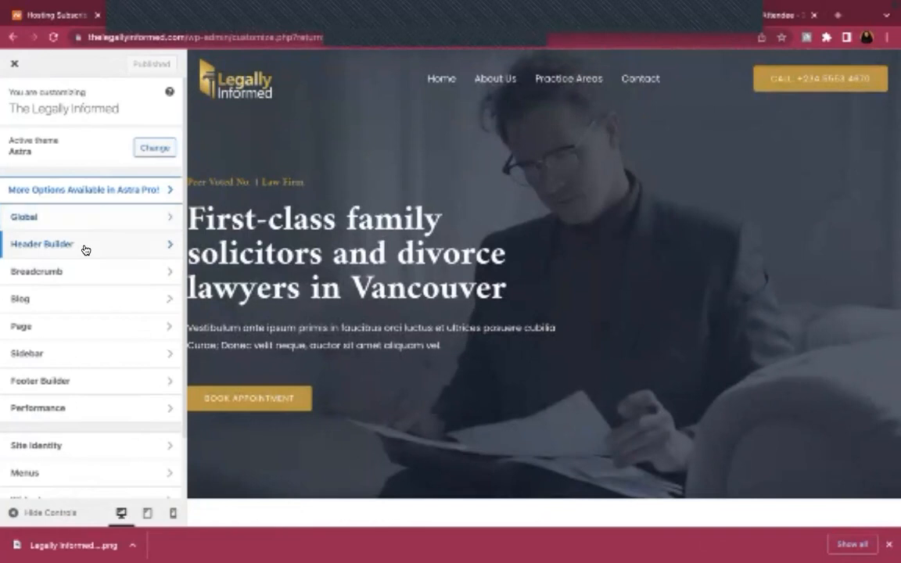
click(79, 244)
click(117, 288)
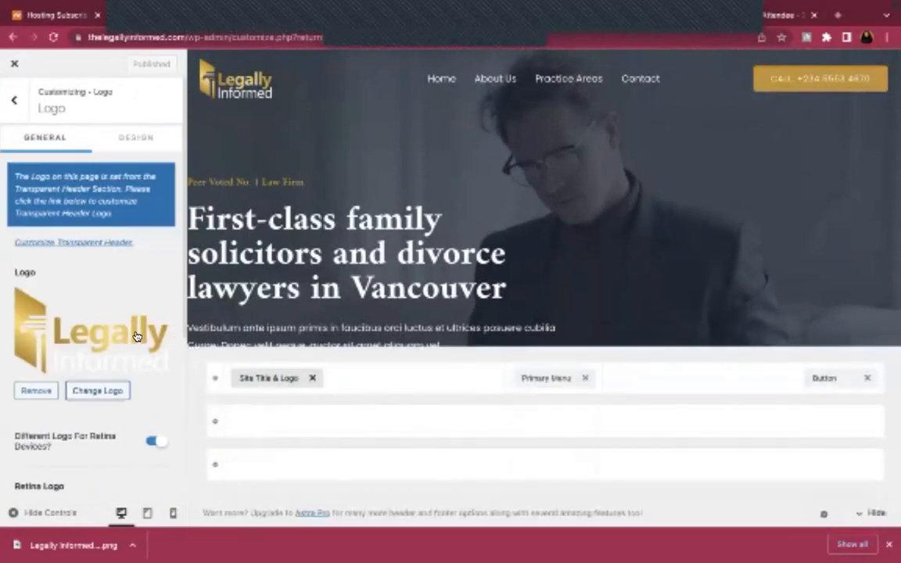
scroll(134, 338, down, 2)
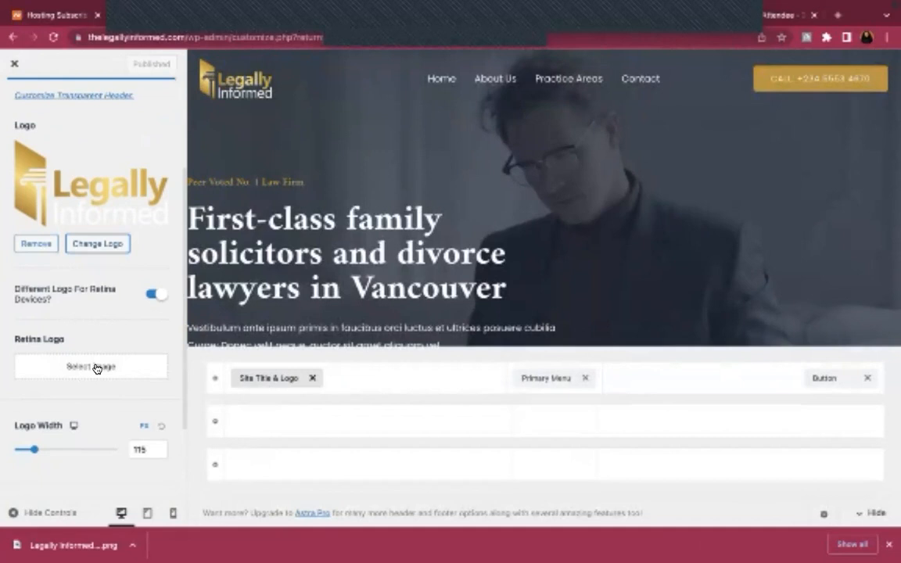
click(150, 295)
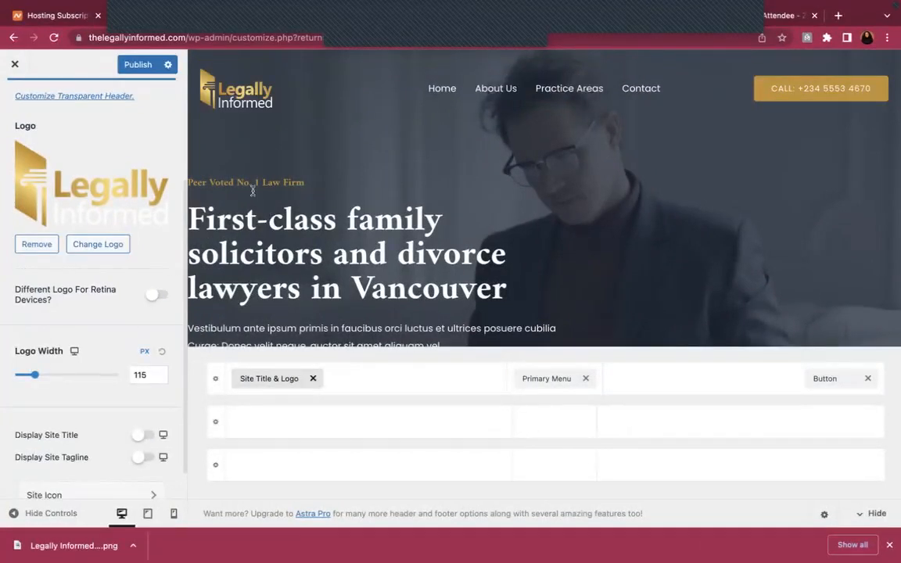
click(143, 72)
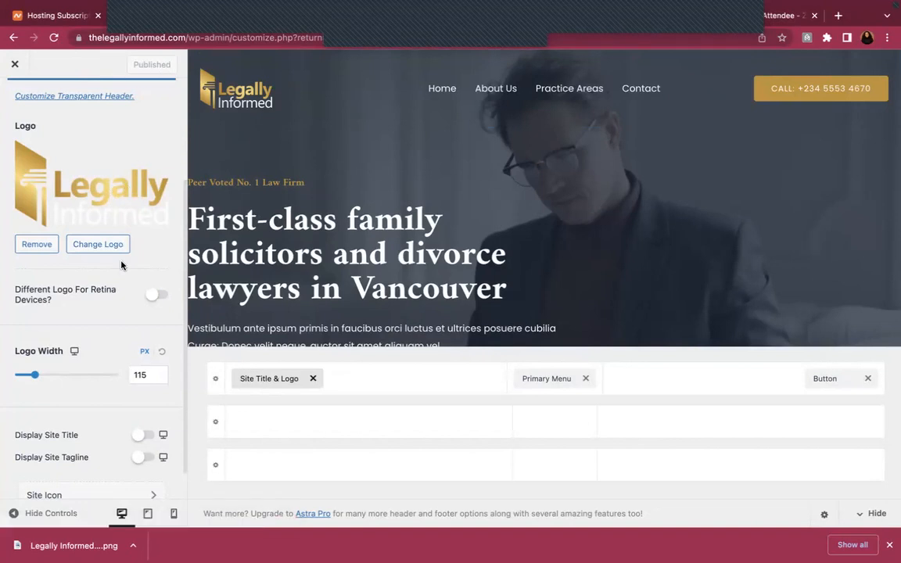
Set the header Logo Width to 108 px and publish
scroll(121, 266, down, 1)
scroll(47, 332, down, 1)
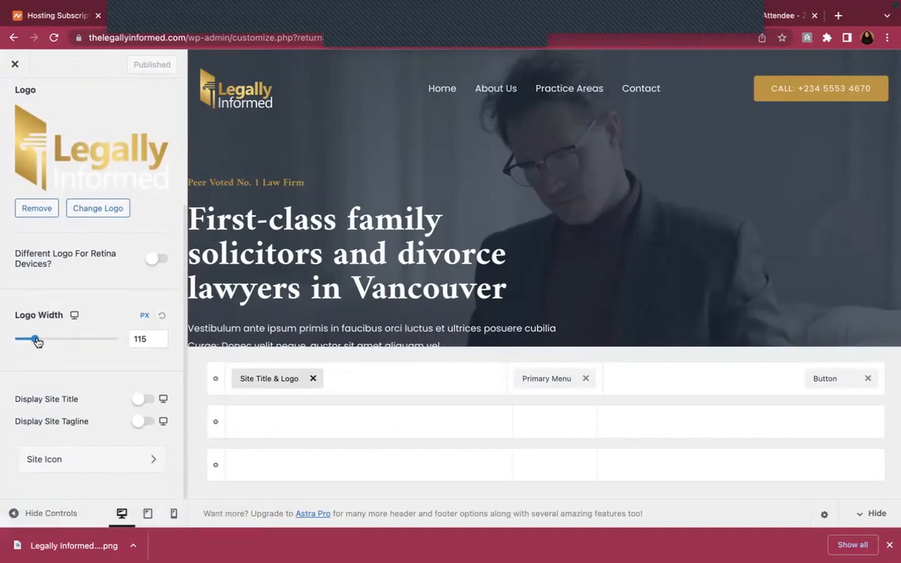
mouse_move(37, 342)
mouse_down()
mouse_move(109, 341)
mouse_move(33, 338)
mouse_up()
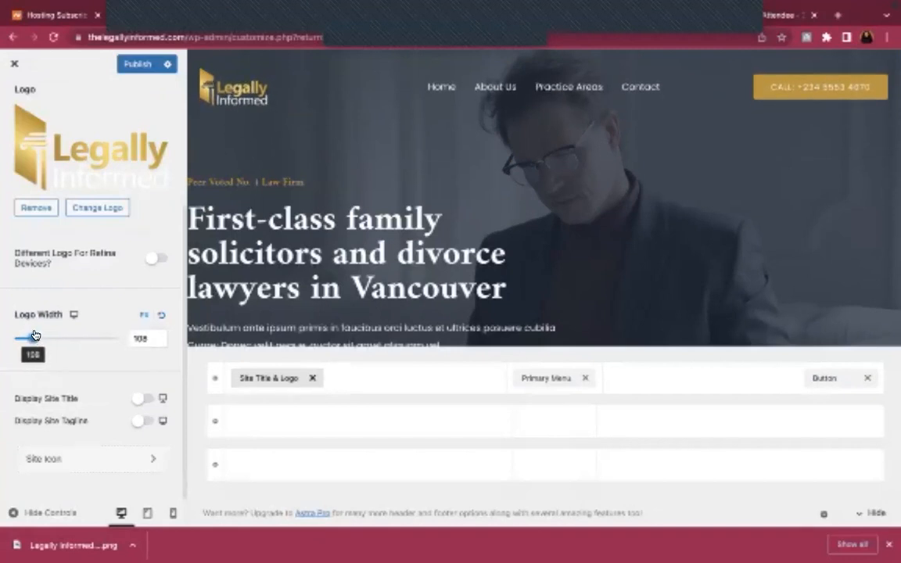
click(138, 66)
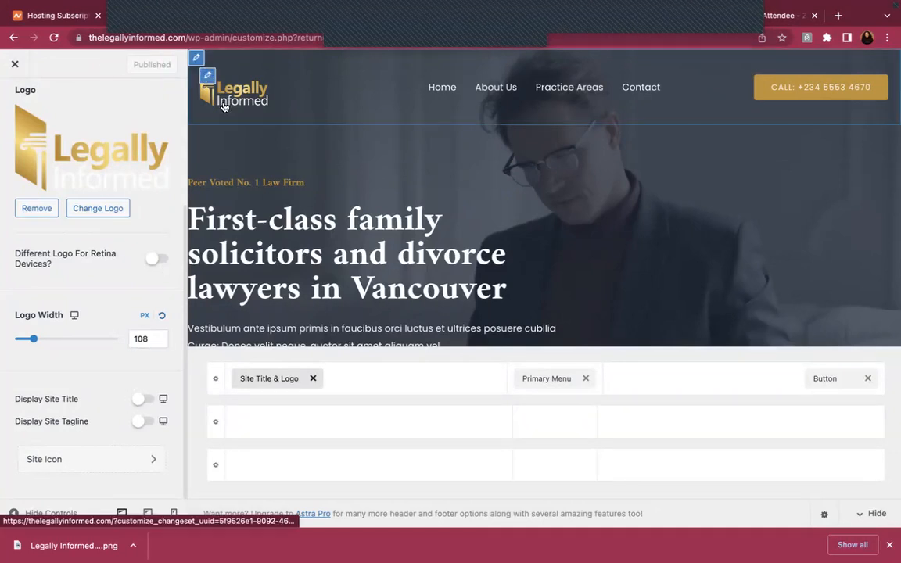
Hide the site title, inline logo layout and tagline, publish, then go to Site Icon
click(149, 401)
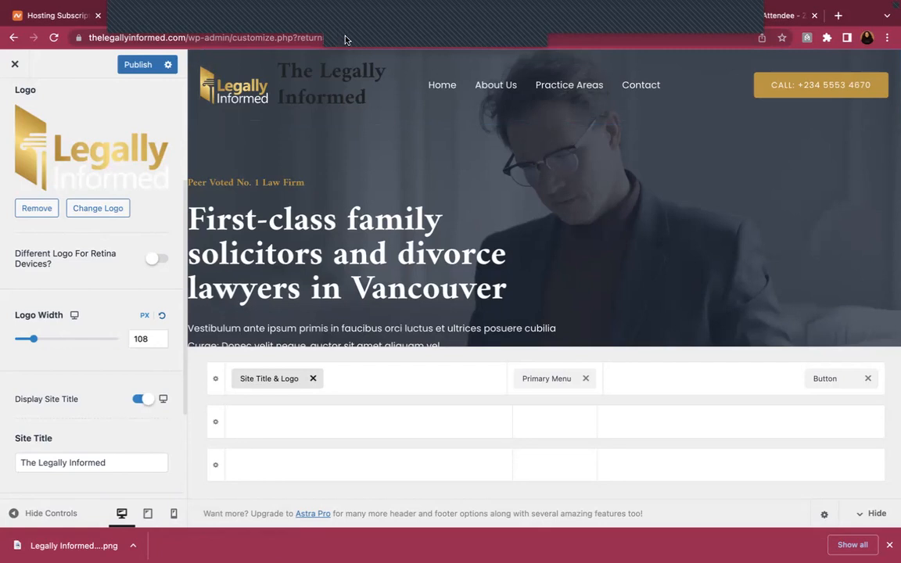
click(142, 401)
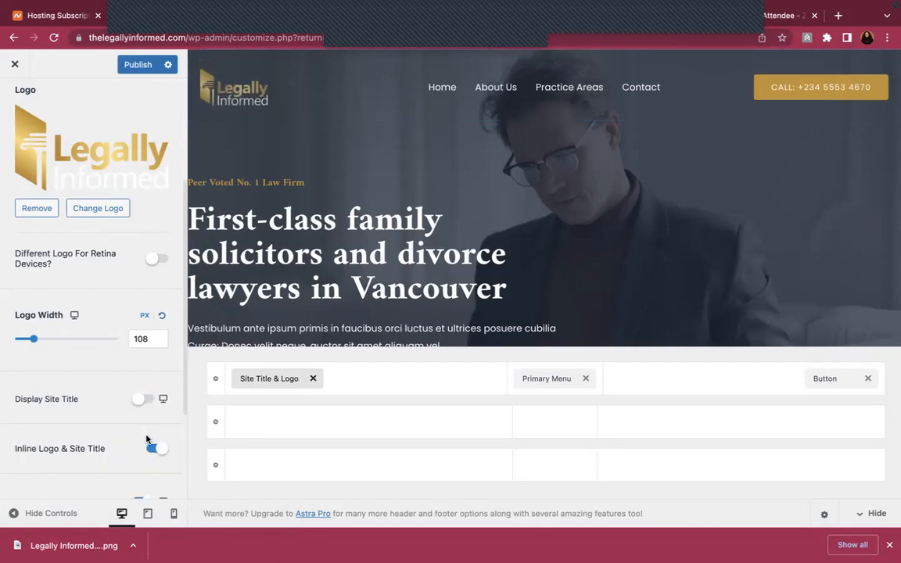
click(152, 451)
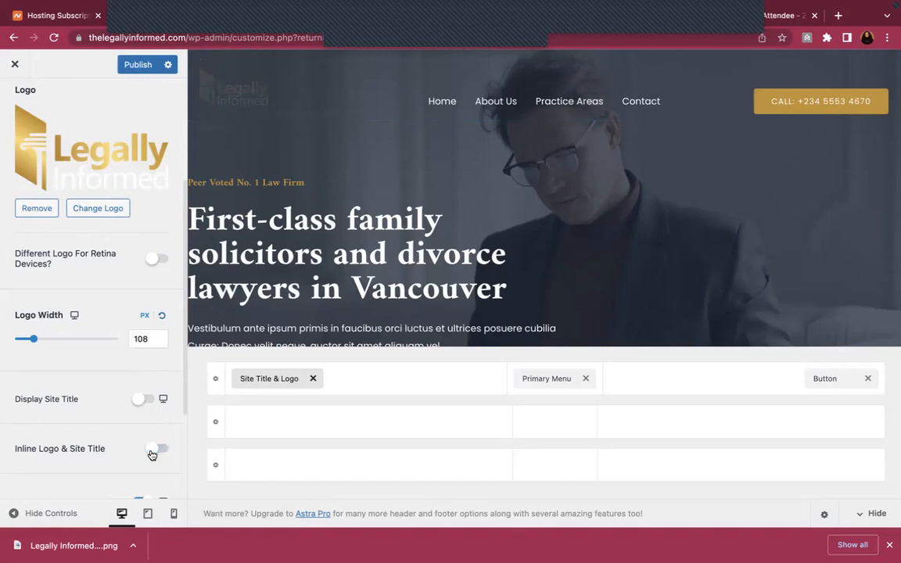
scroll(158, 429, down, 2)
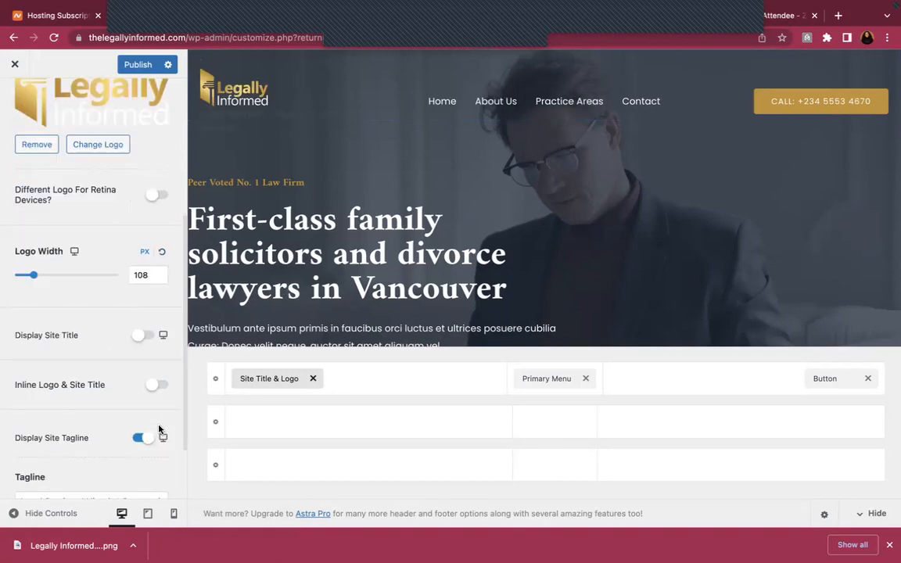
click(142, 439)
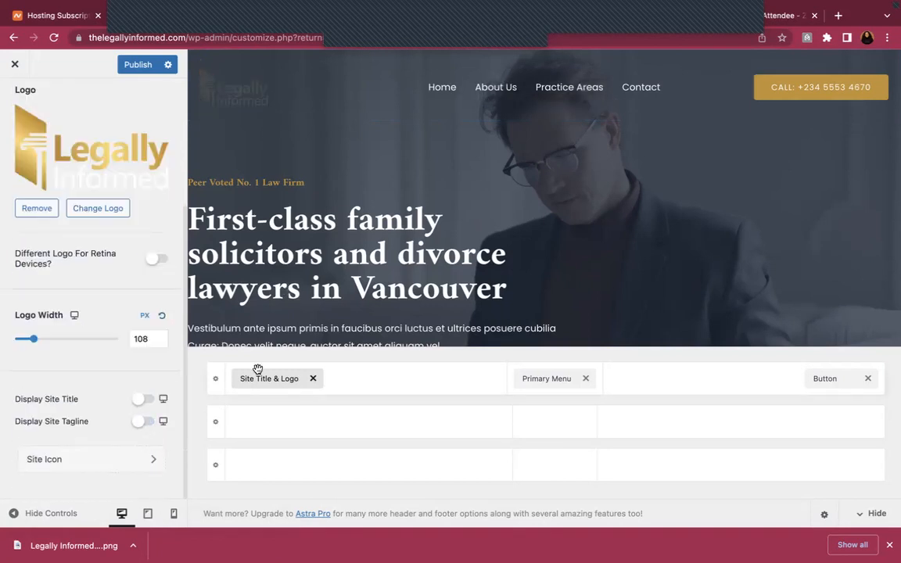
click(140, 67)
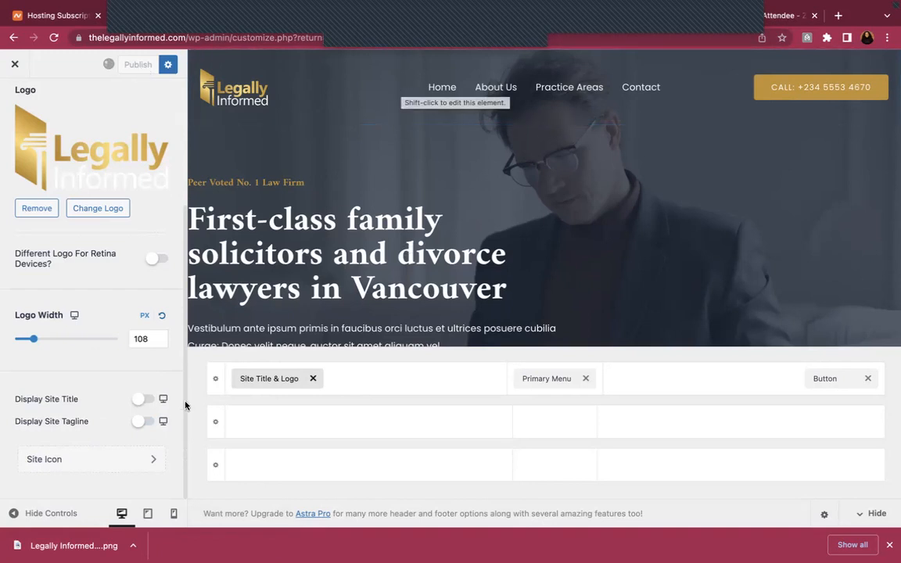
click(116, 462)
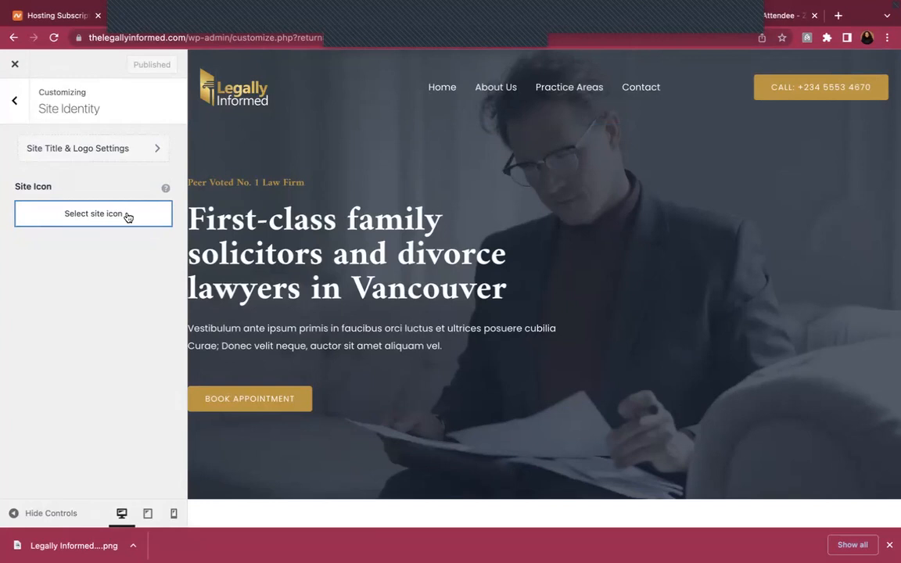
Enter a 512 × 512 px custom size on Canva's home page and create the design
mouse_move(560, 3)
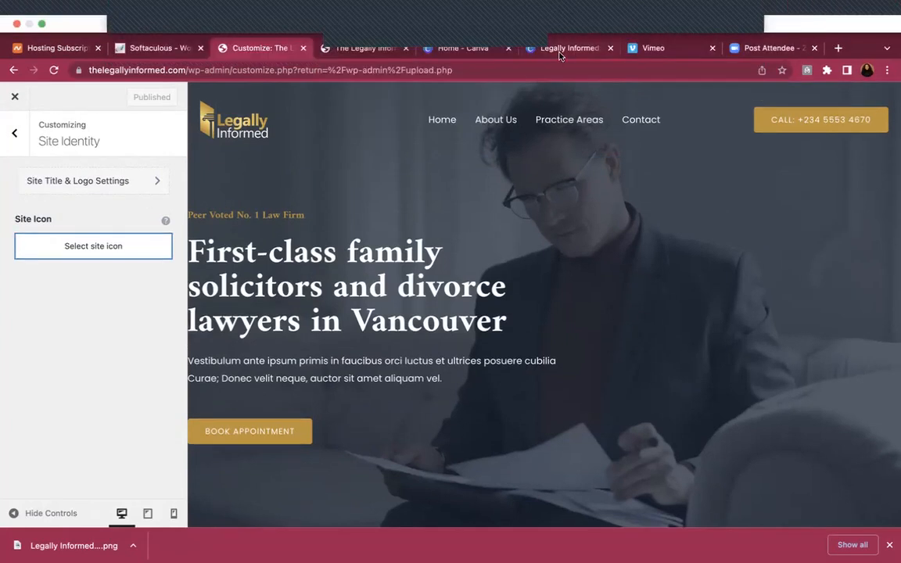
click(429, 47)
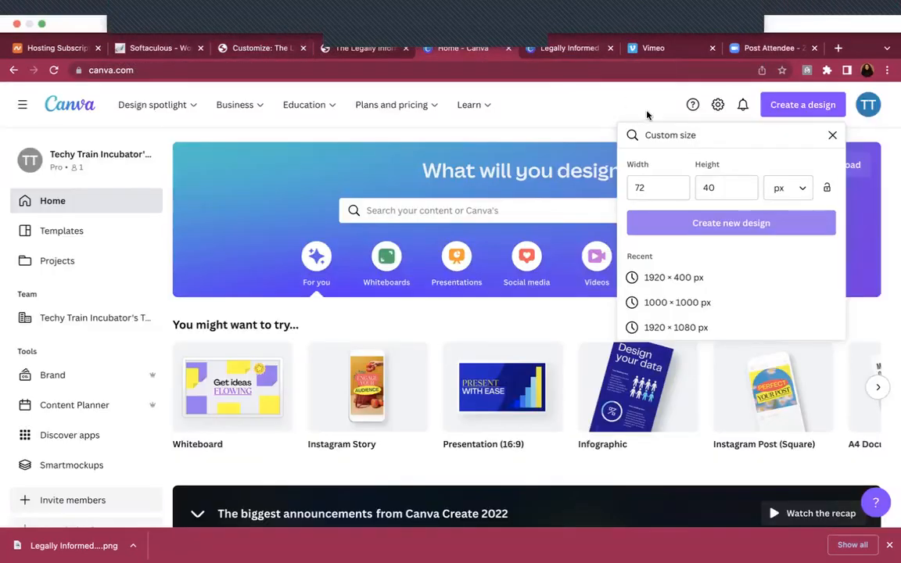
key(BackSpace)
key(BackSpace)
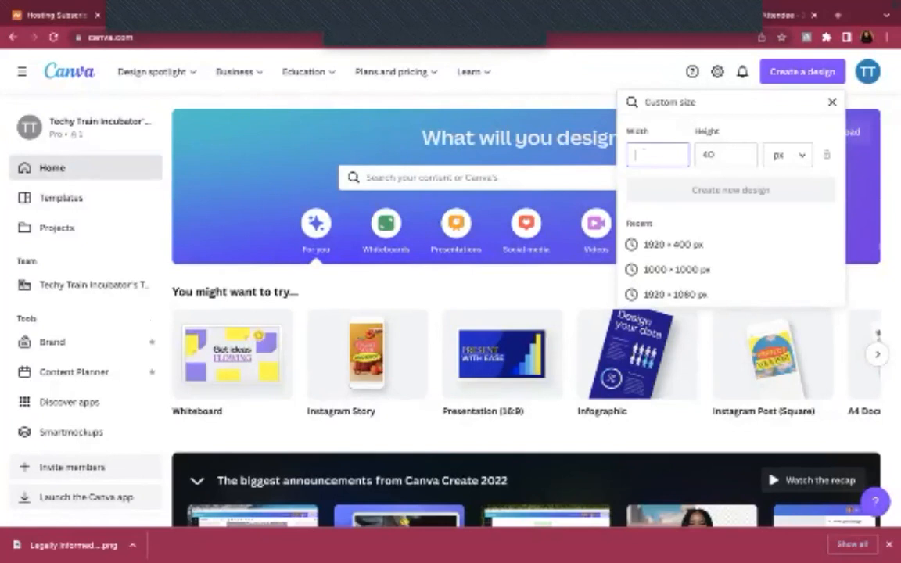
text(512)
key(Tab)
text(512)
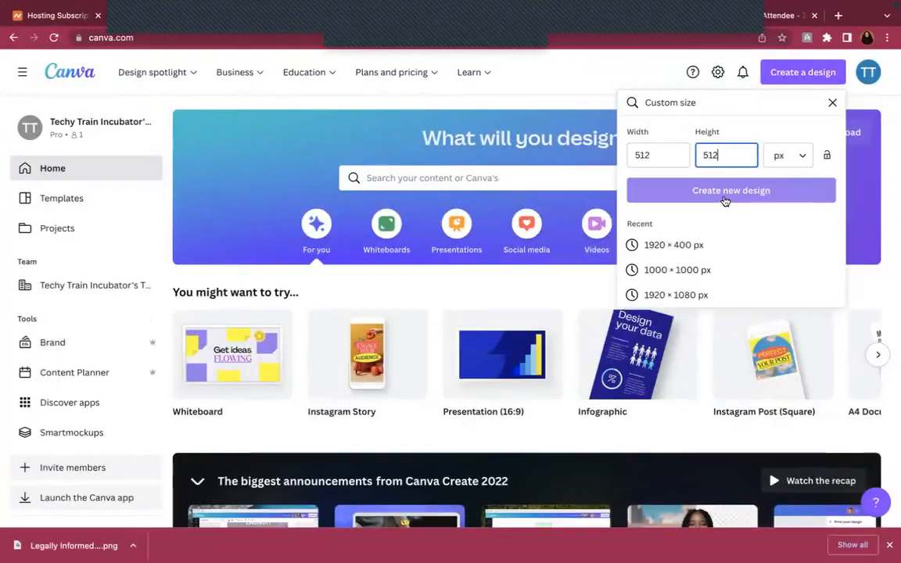
click(726, 192)
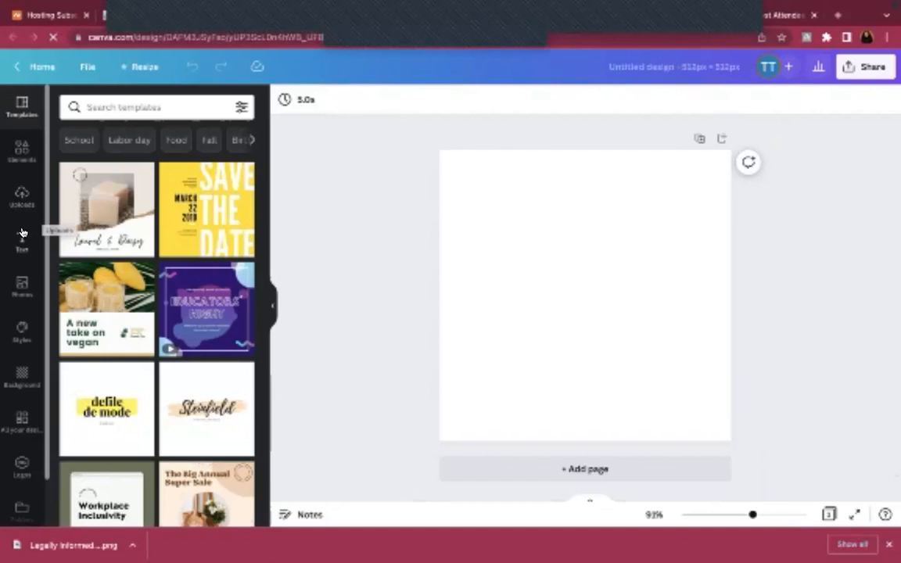
Add the uploaded Legally Informed logo, crop it to the gold pillar, then centre and enlarge it
click(20, 199)
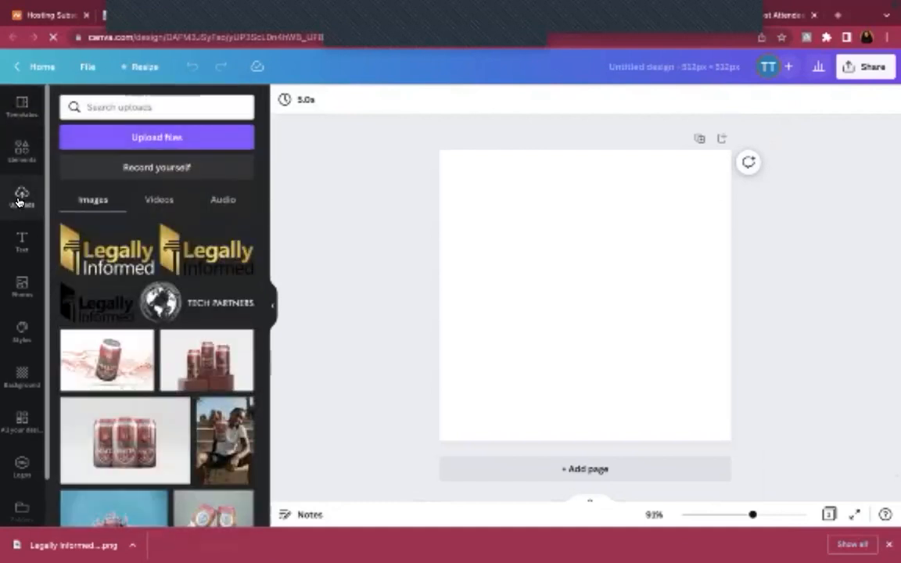
click(105, 252)
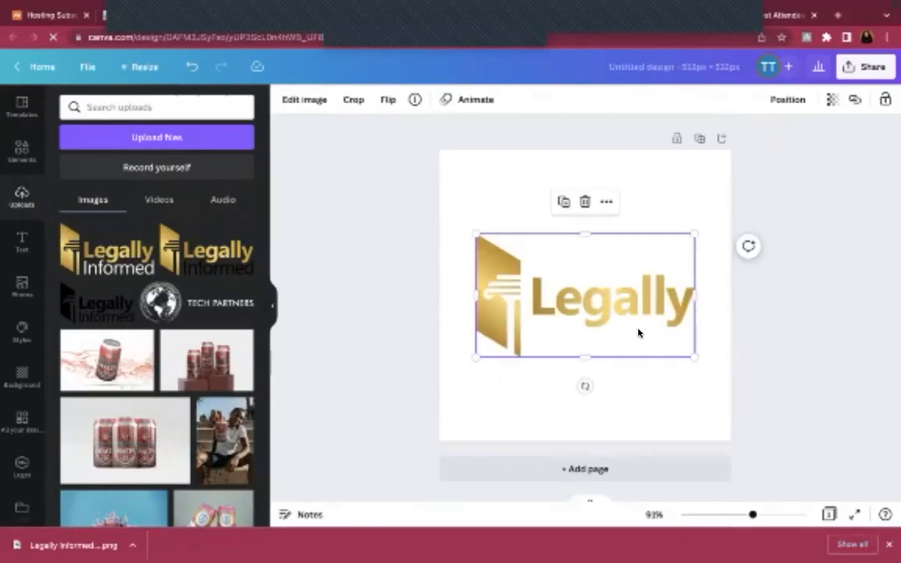
drag(691, 292, 527, 301)
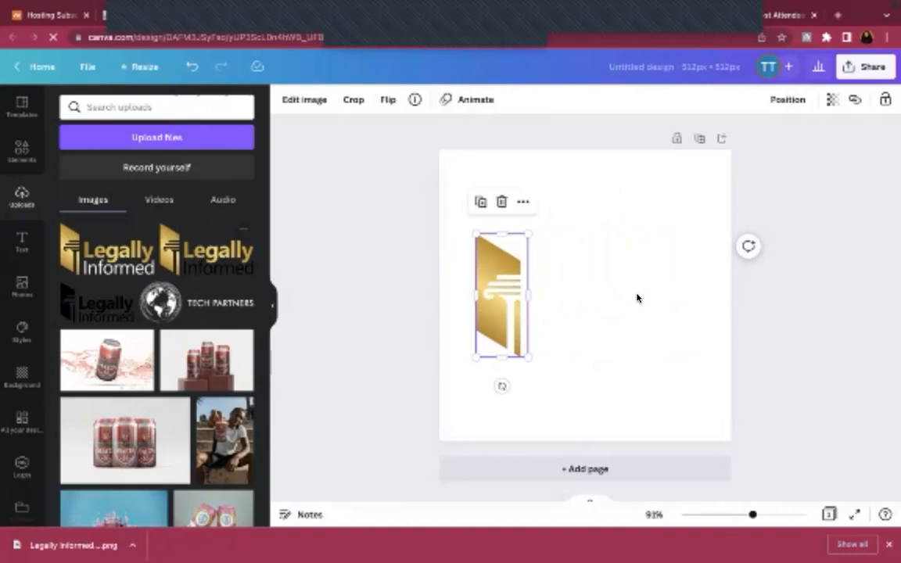
drag(502, 288, 581, 294)
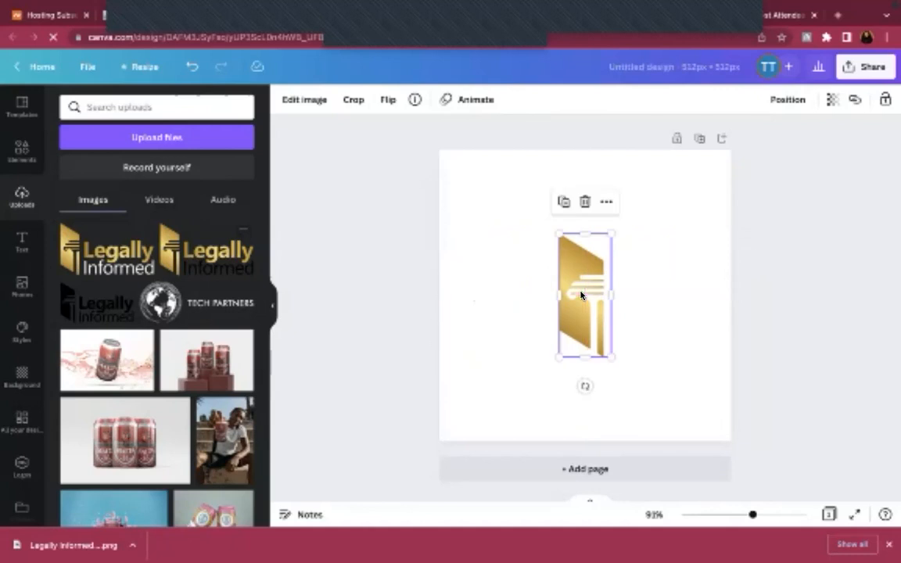
drag(559, 233, 469, 186)
drag(612, 356, 684, 413)
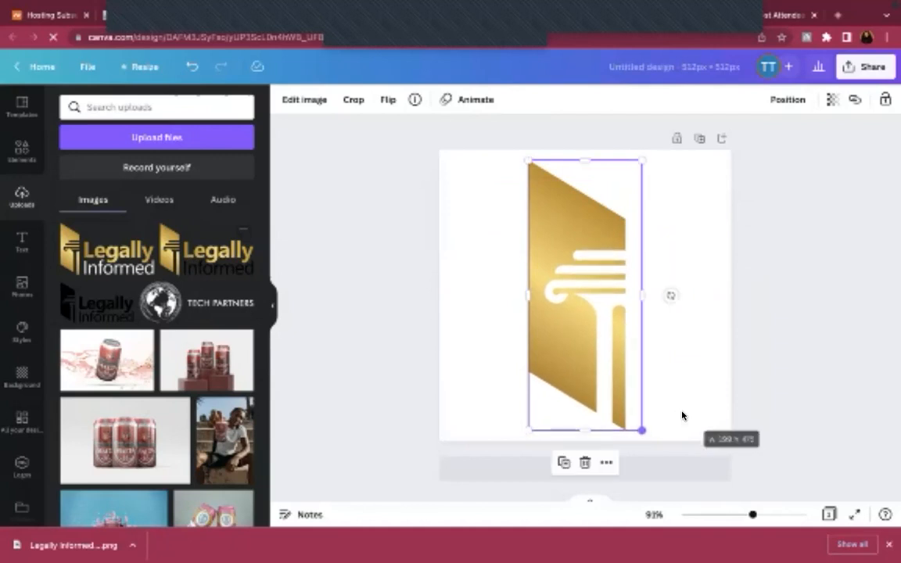
click(660, 332)
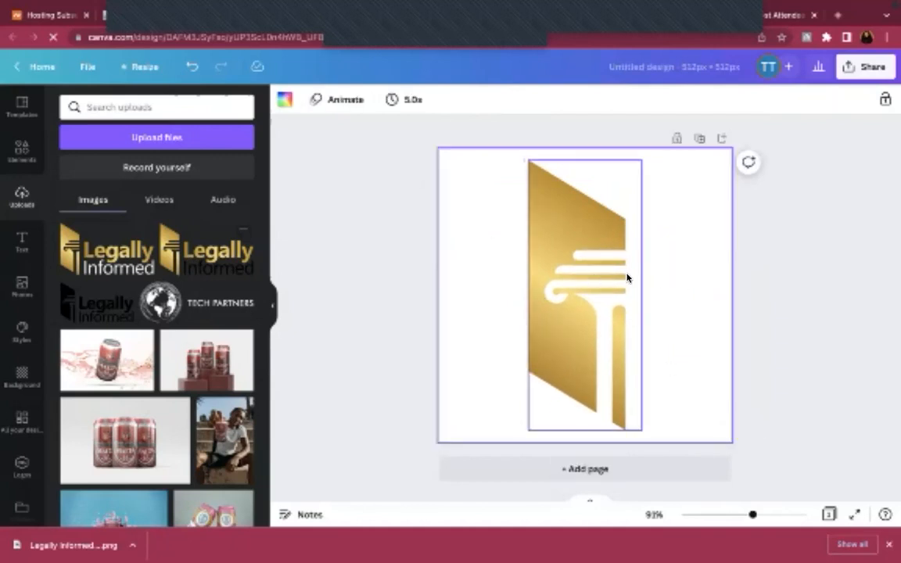
mouse_move(565, 4)
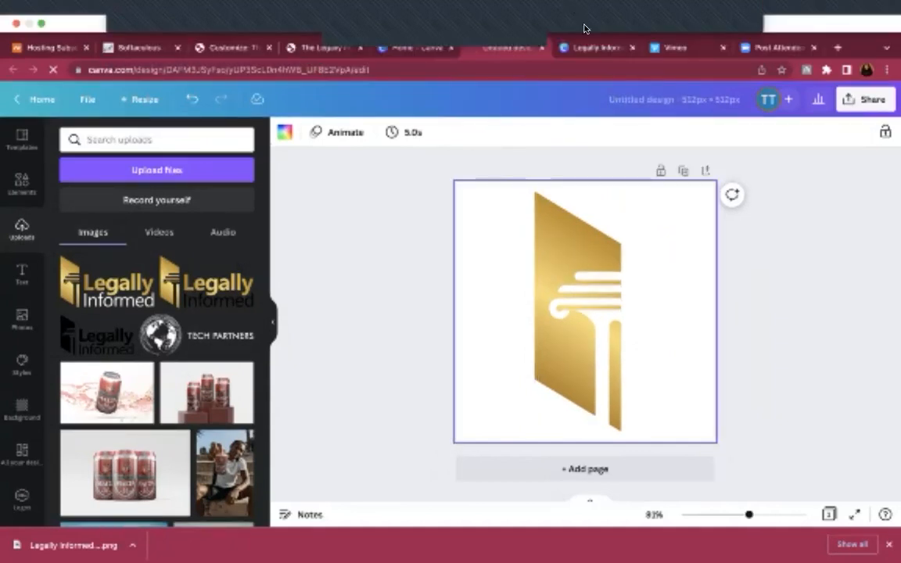
Rename the design 'Legally Informed Site Icon' and download it as a transparent-background PNG
click(621, 94)
text(Lega)
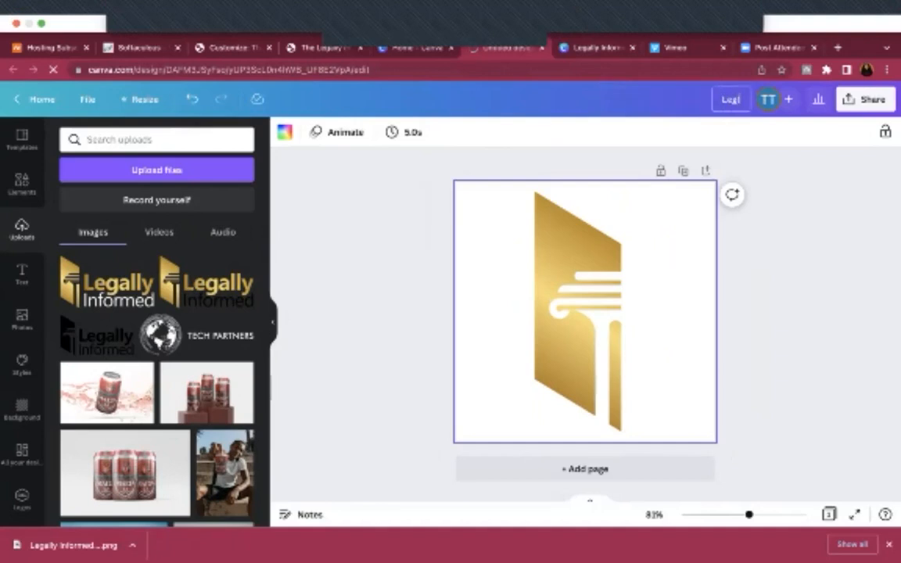
text(lly Inform)
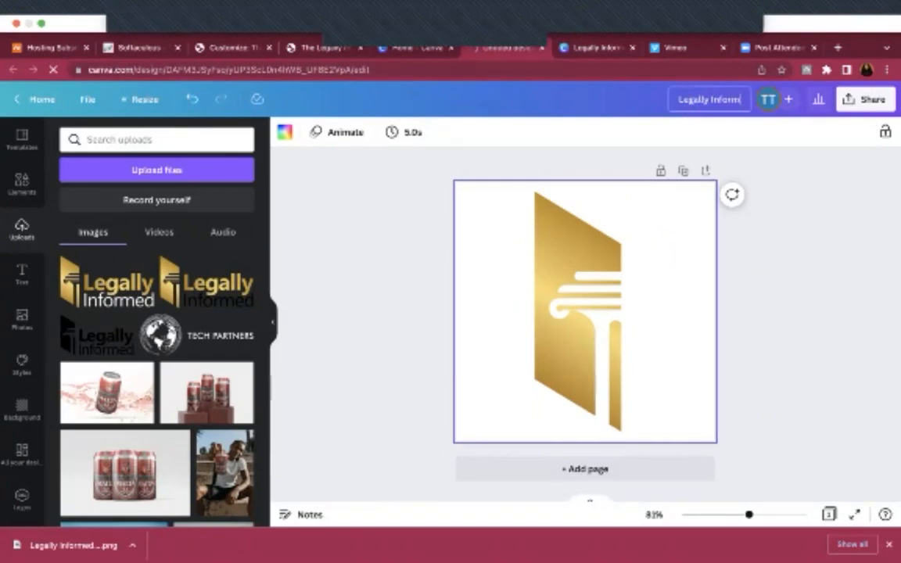
text(ed Site ()
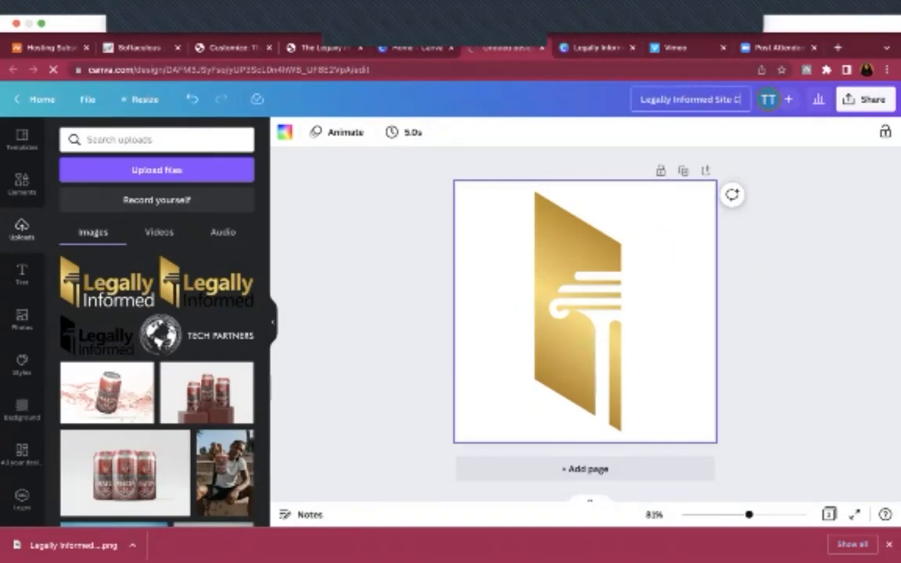
text(con)
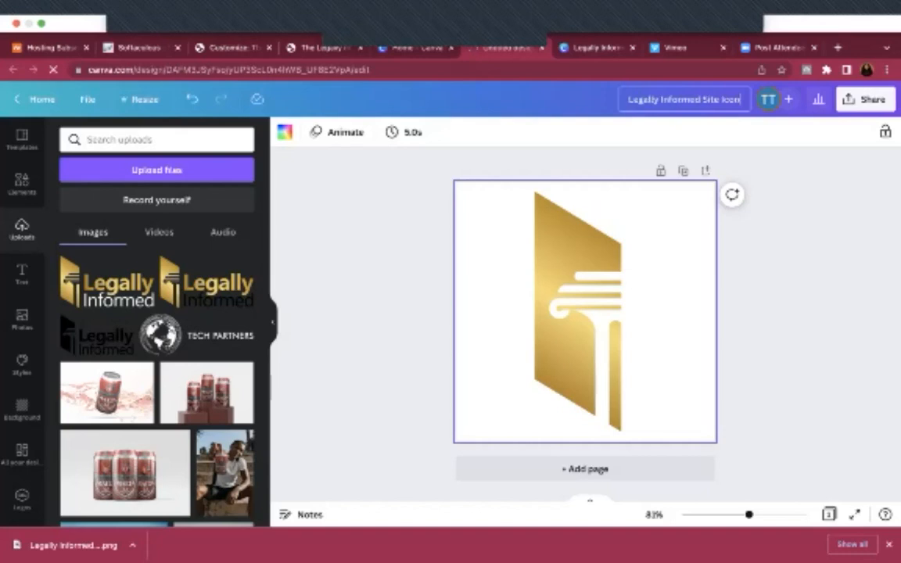
click(848, 101)
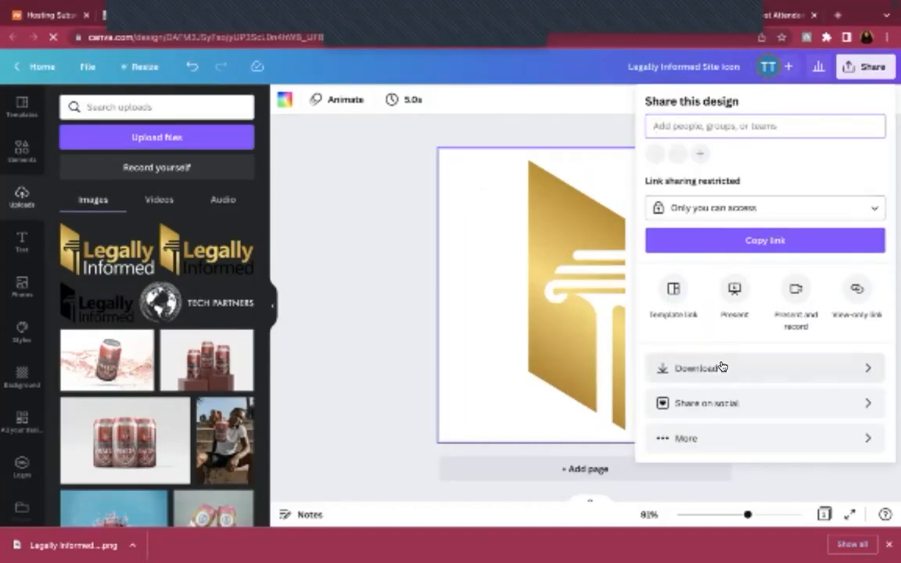
click(714, 369)
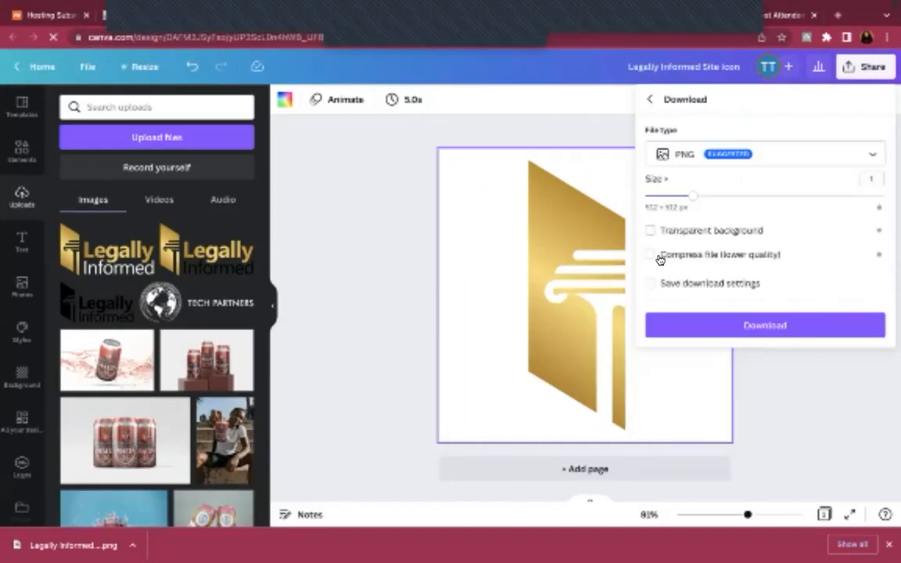
click(651, 232)
click(648, 325)
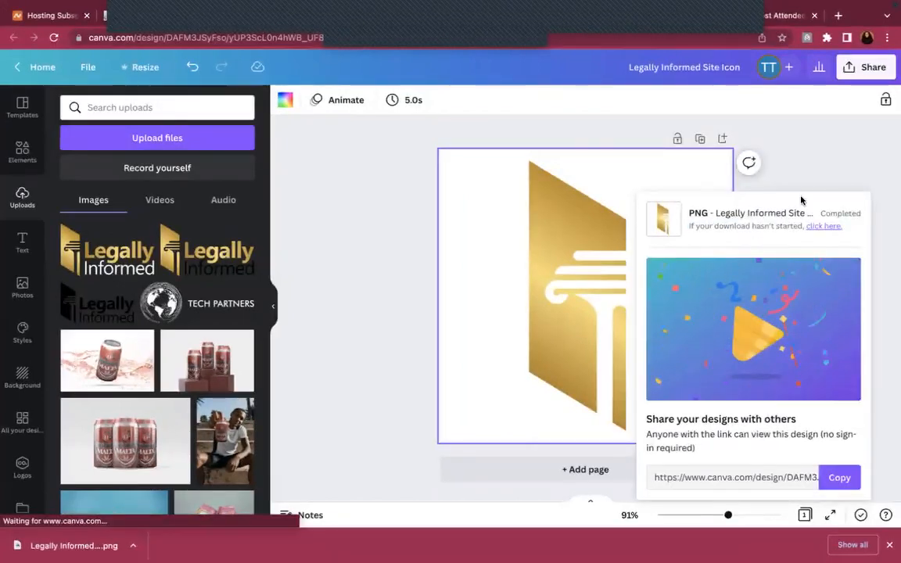
Append 'with background' to the title and download the PNG with its background
click(739, 71)
text(w)
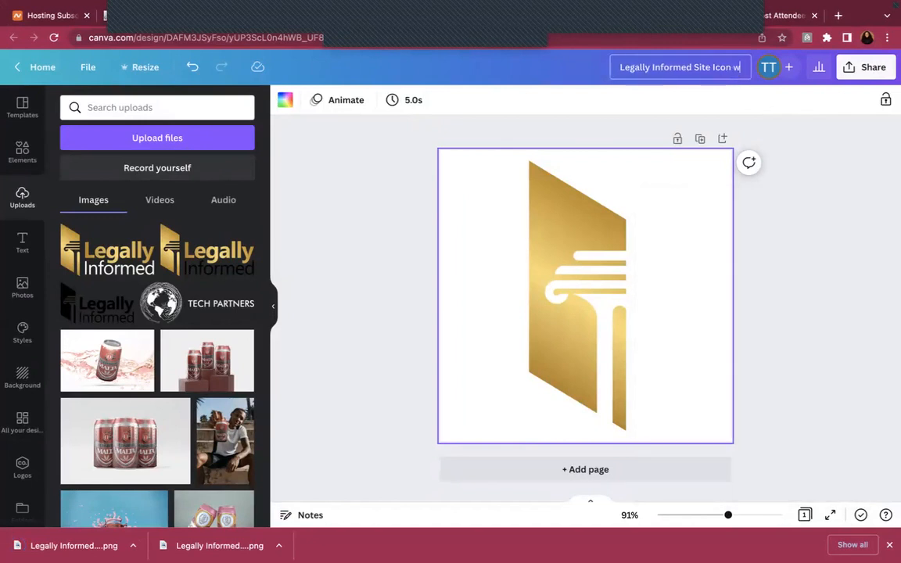
text(ith background)
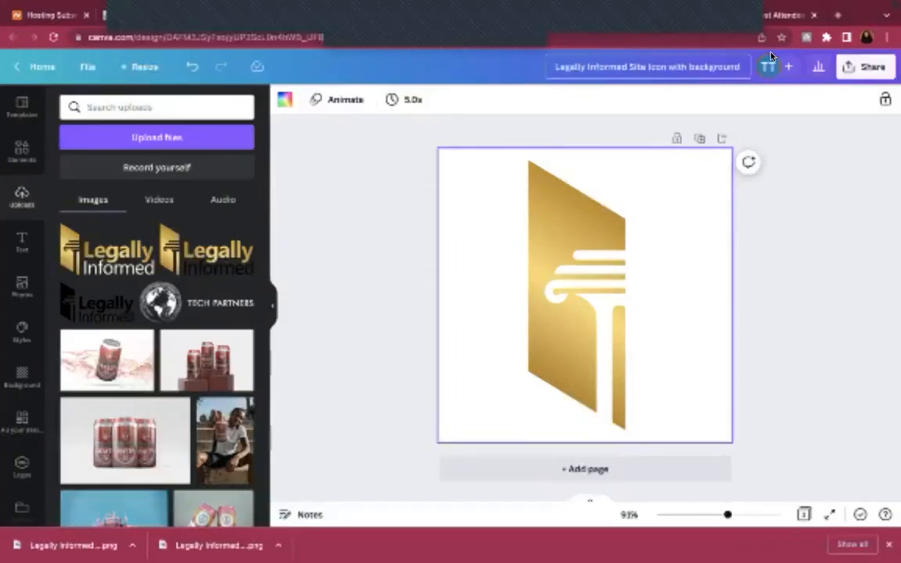
click(865, 67)
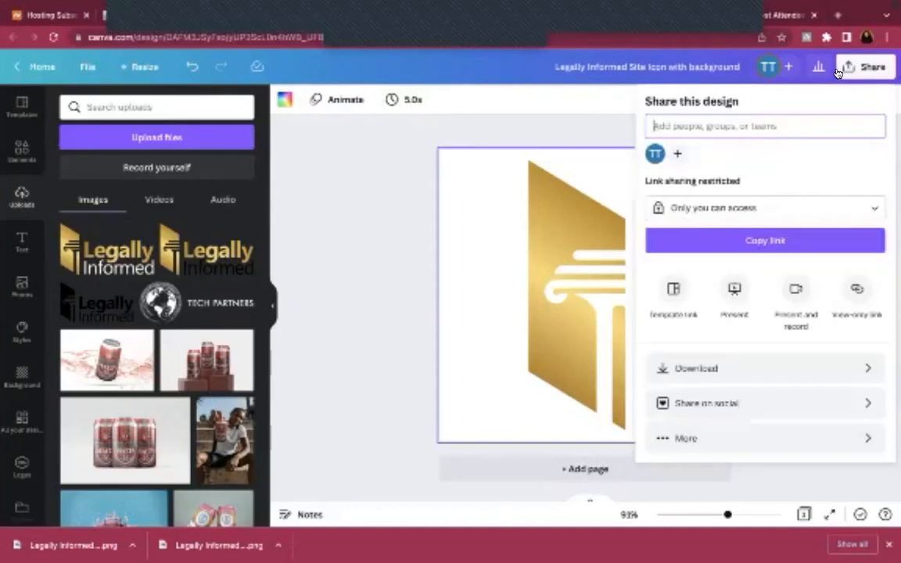
click(716, 366)
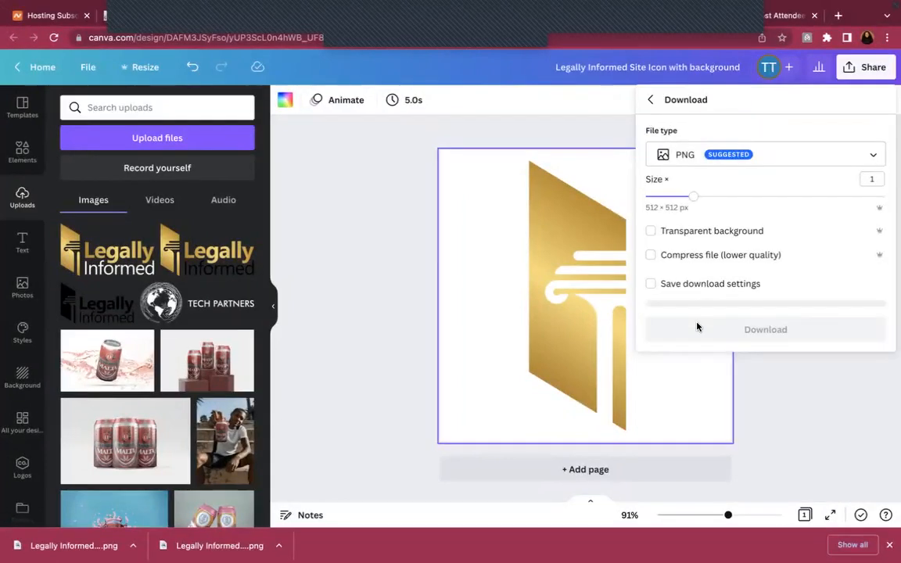
click(701, 336)
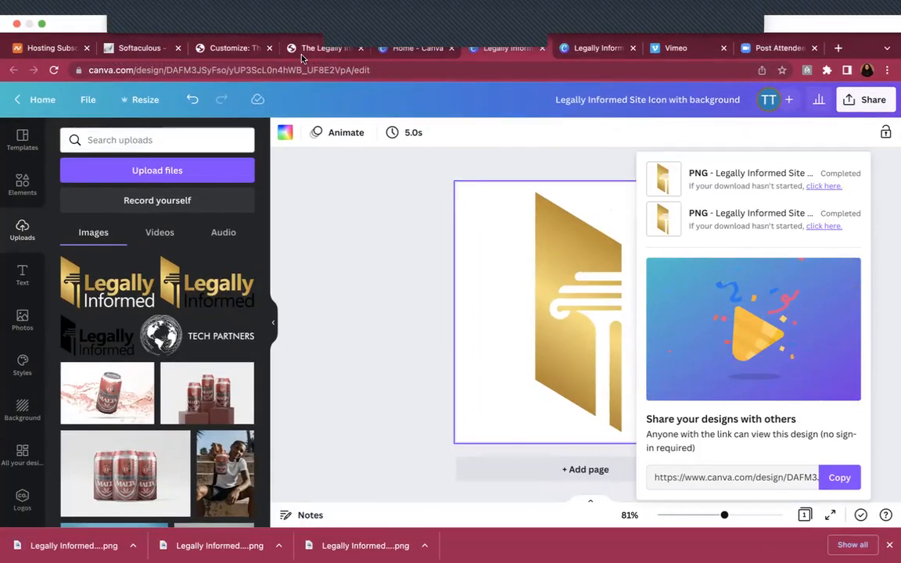
Upload the gold icon PNG, give it alt text 'Legally Informed Site Icon', and set it as site icon
click(233, 50)
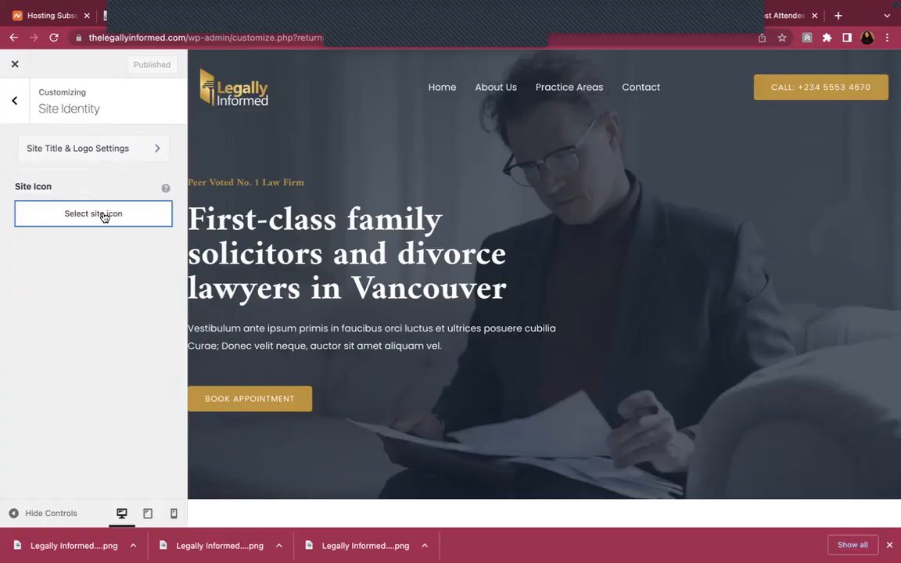
click(113, 214)
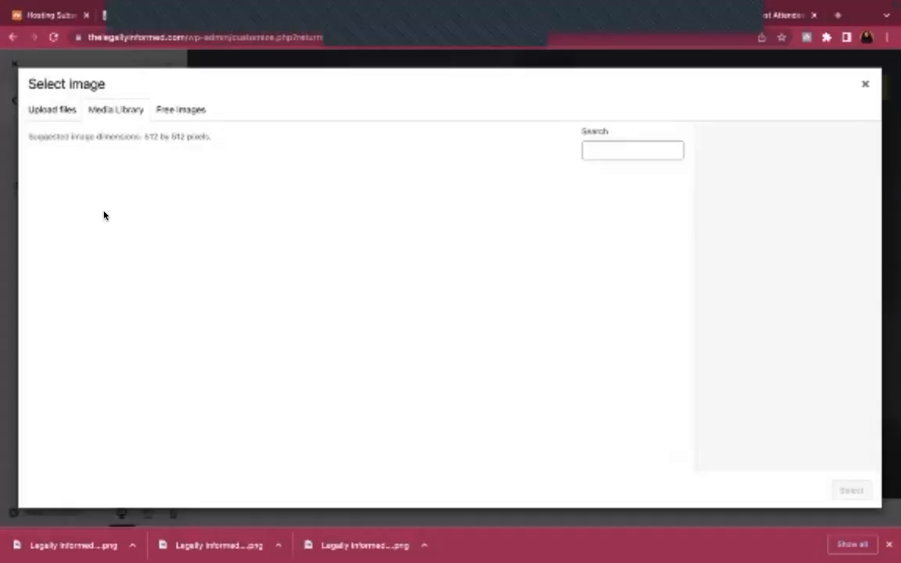
click(54, 109)
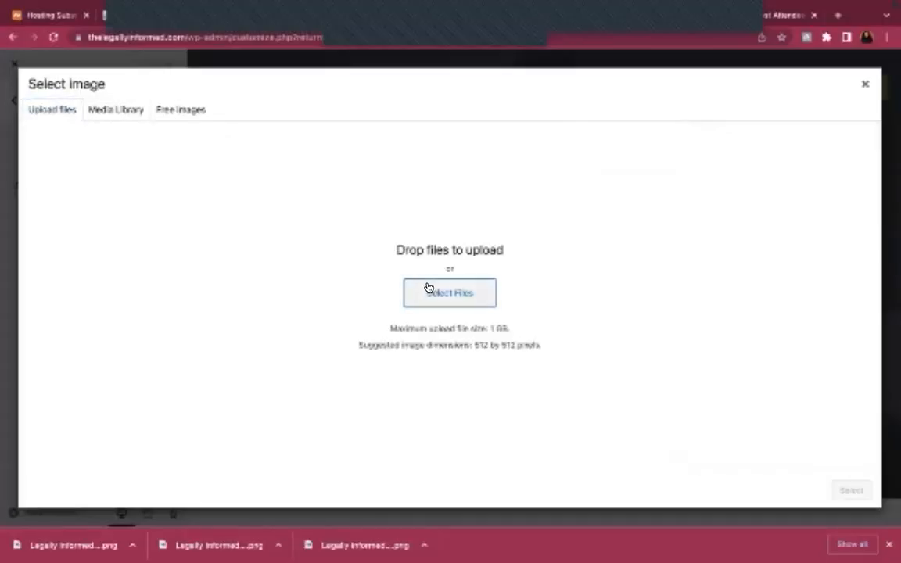
click(429, 290)
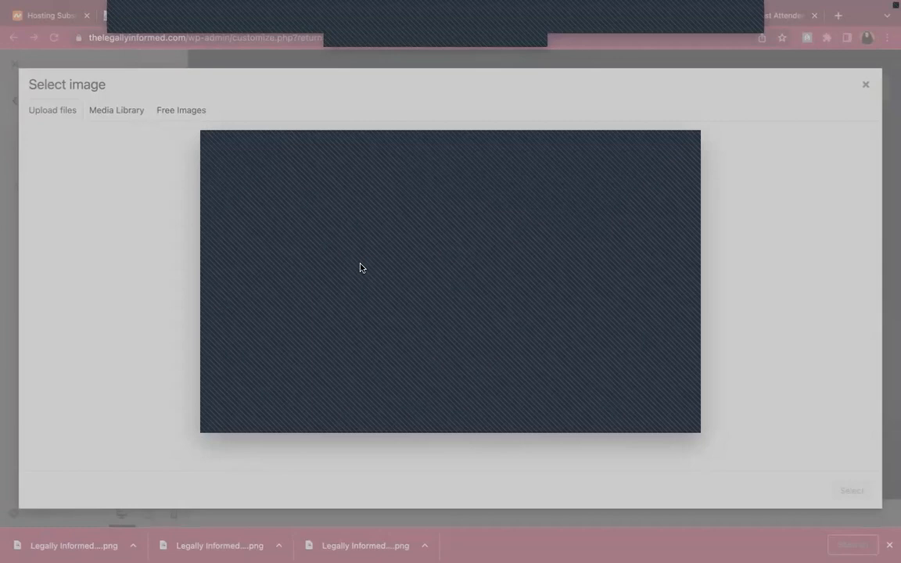
click(668, 419)
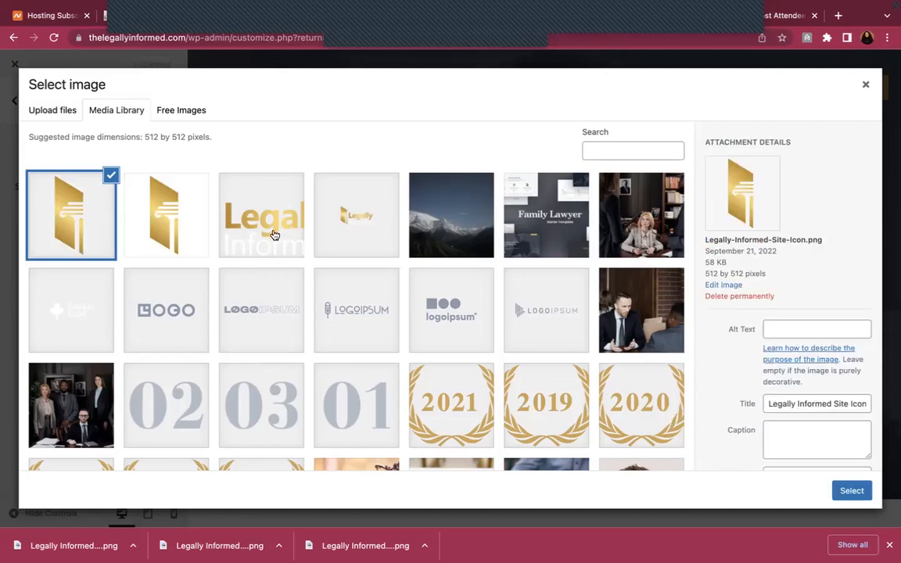
triple_click(818, 403)
key(ctrl+c)
click(817, 326)
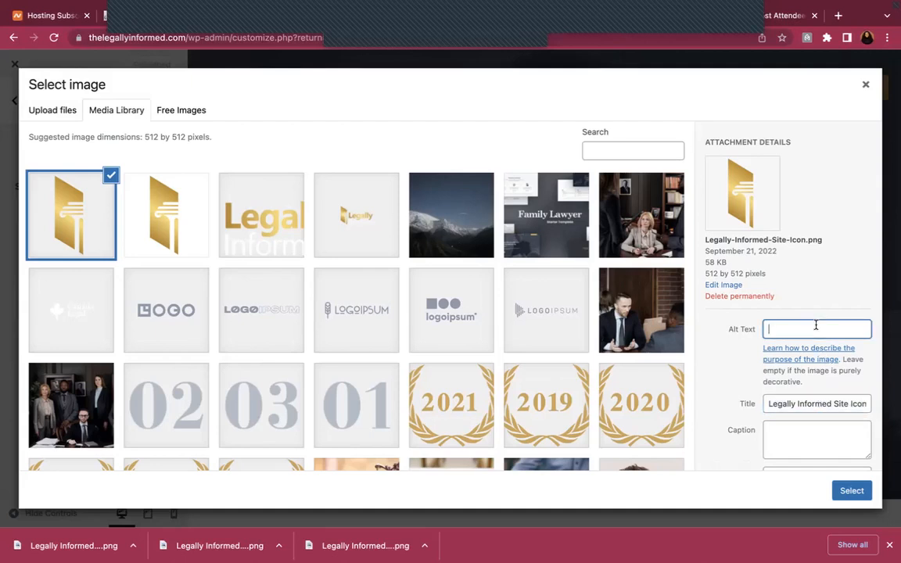
key(ctrl+v)
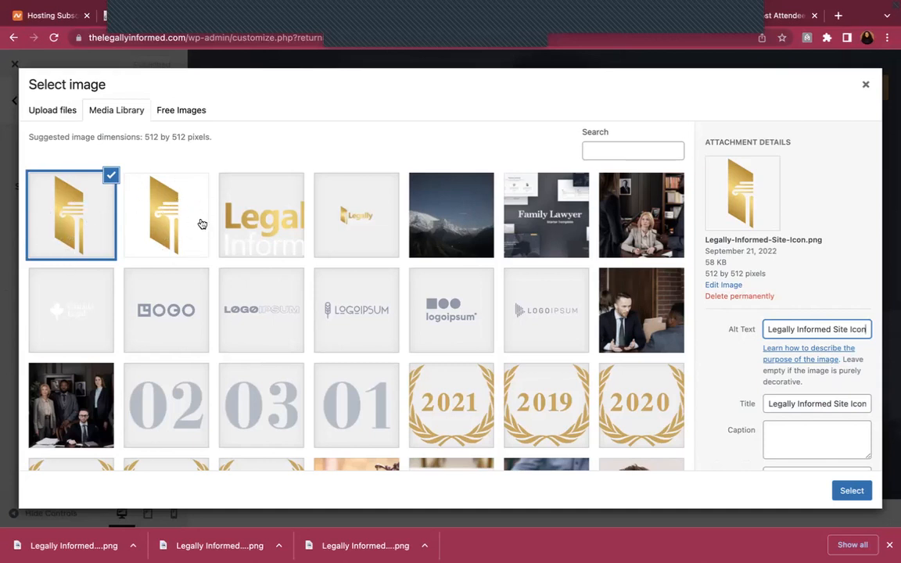
click(852, 493)
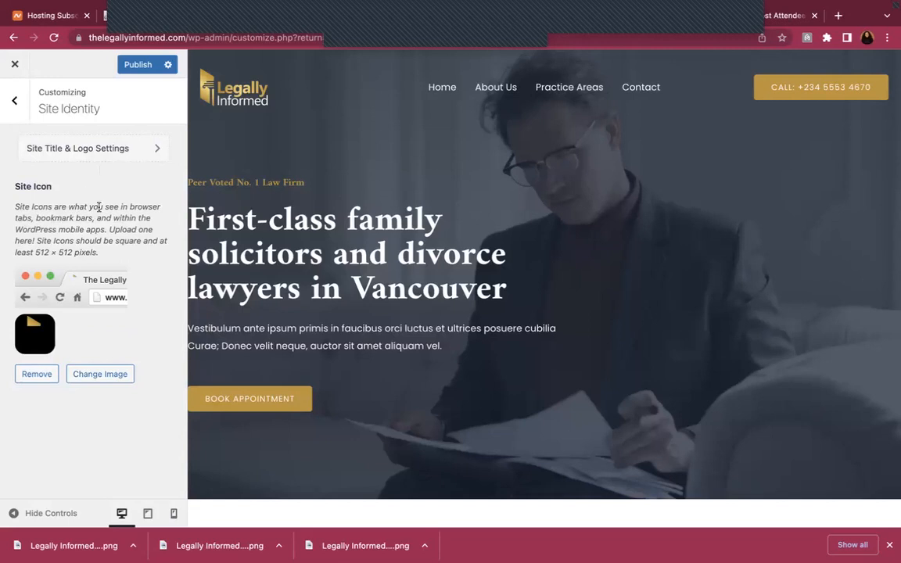
Publish the new site icon and reload the live site to check it
click(133, 67)
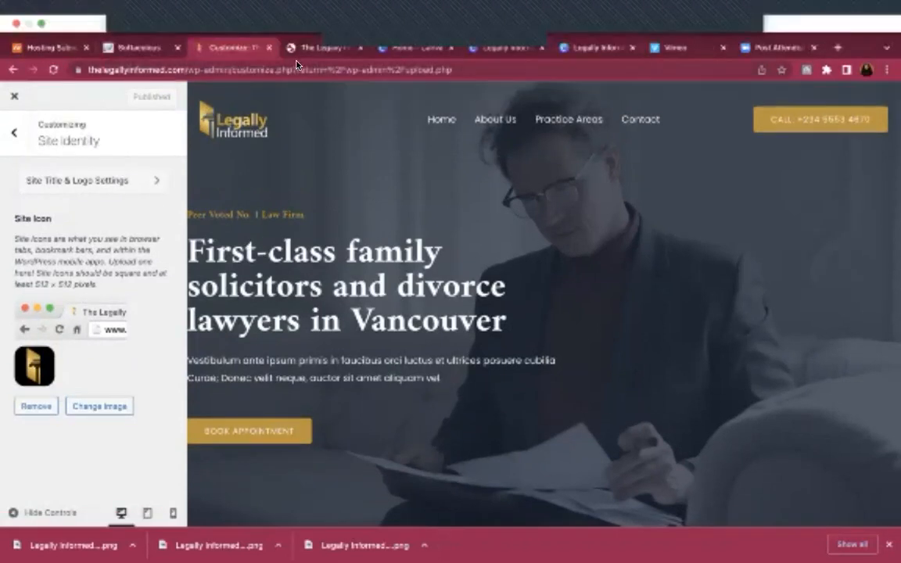
click(306, 48)
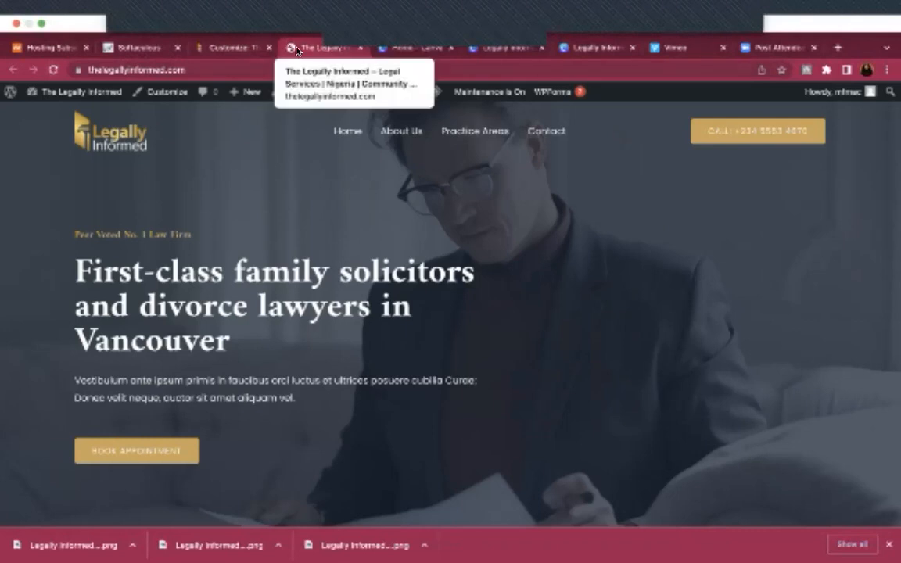
click(54, 71)
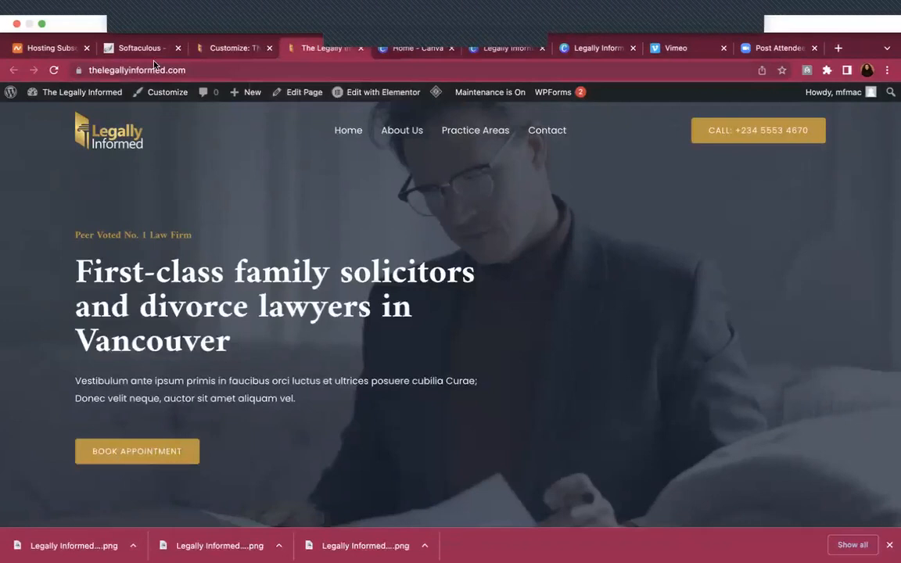
Replace the site icon with the white-background gold icon, copying its title into Alt Text
click(232, 52)
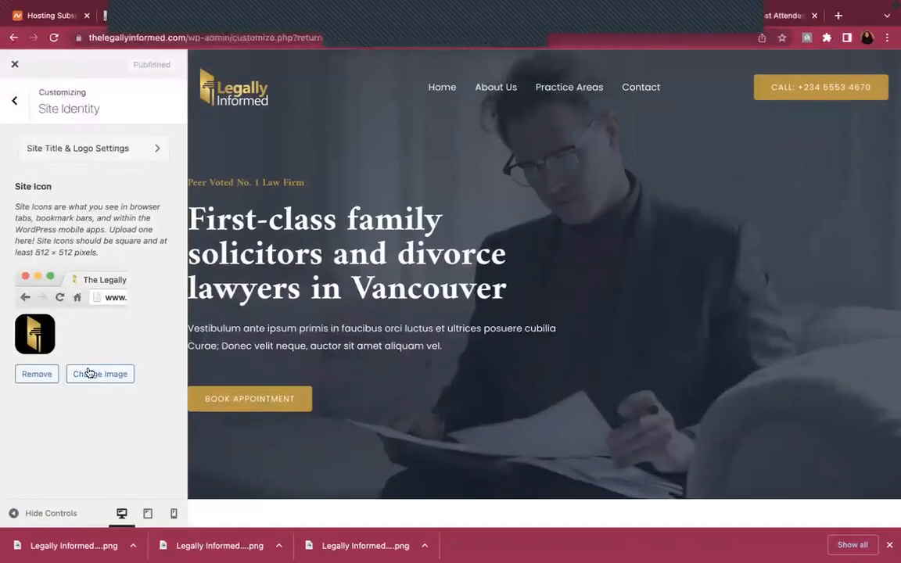
click(88, 373)
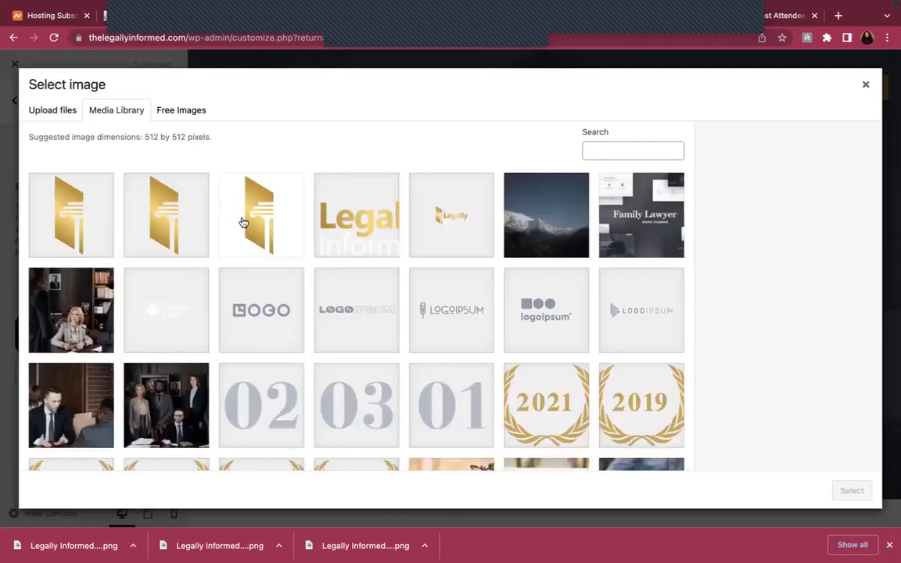
click(243, 222)
triple_click(792, 416)
click(790, 340)
key(ctrl+v)
click(859, 491)
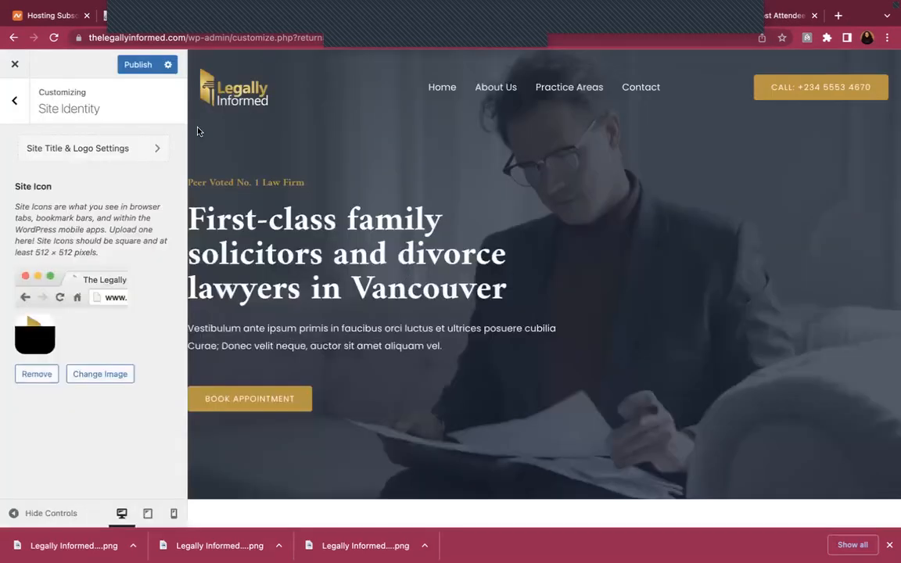
Publish the updated site icon and reload the live site to confirm it
click(140, 71)
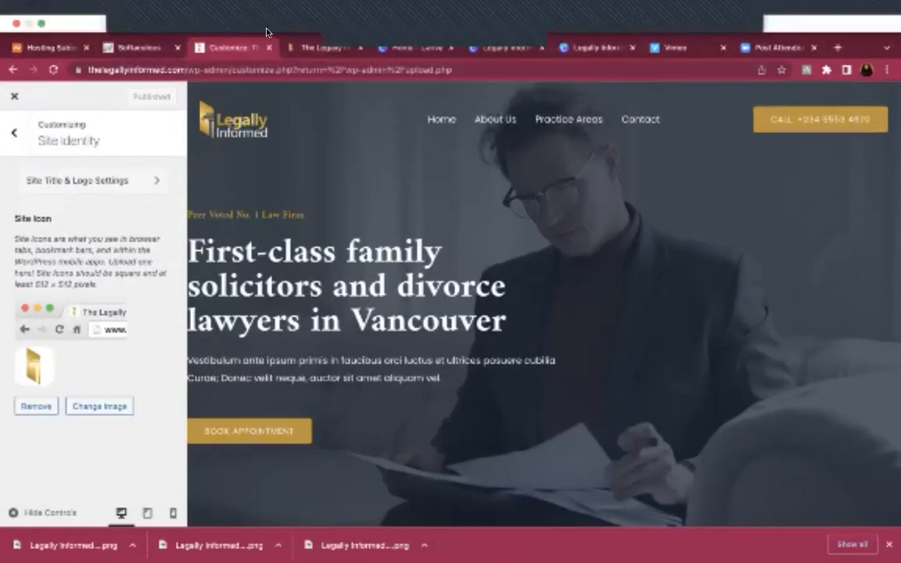
click(309, 51)
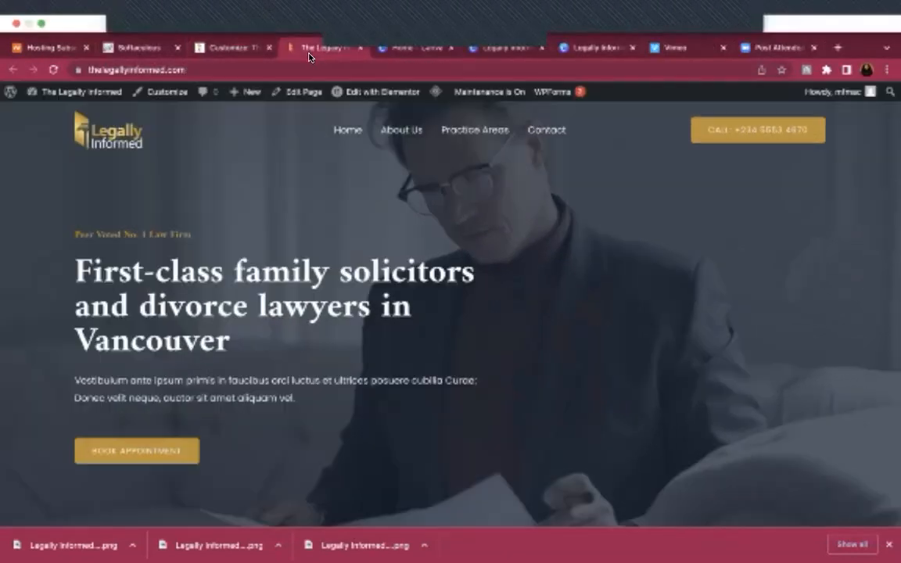
click(53, 70)
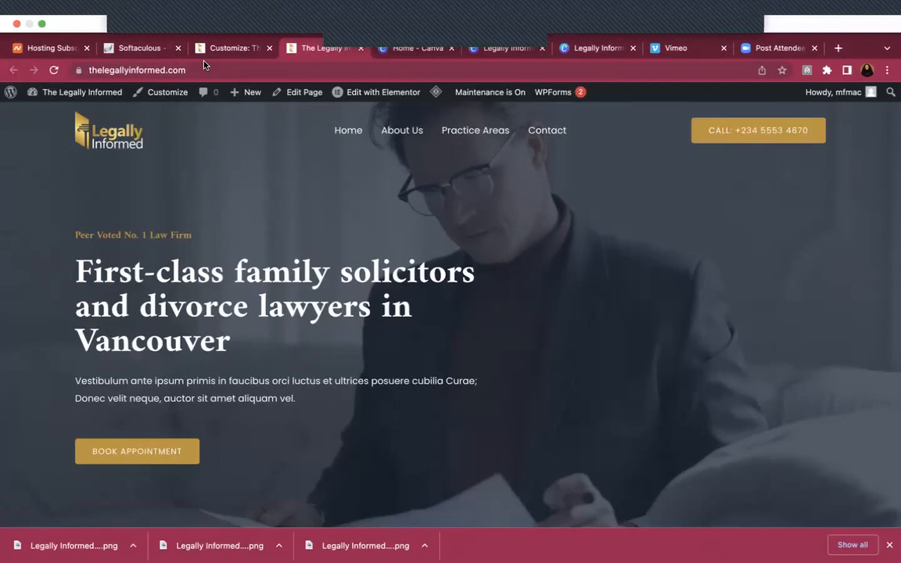
click(213, 48)
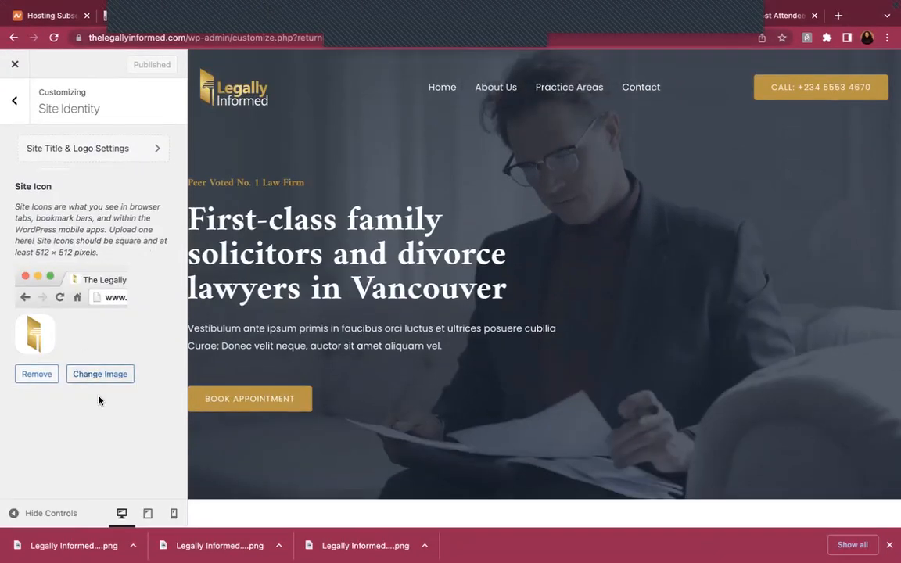
Switch the site icon to Legally-Informed-Site-Icon.png from the Media Library and publish
click(100, 375)
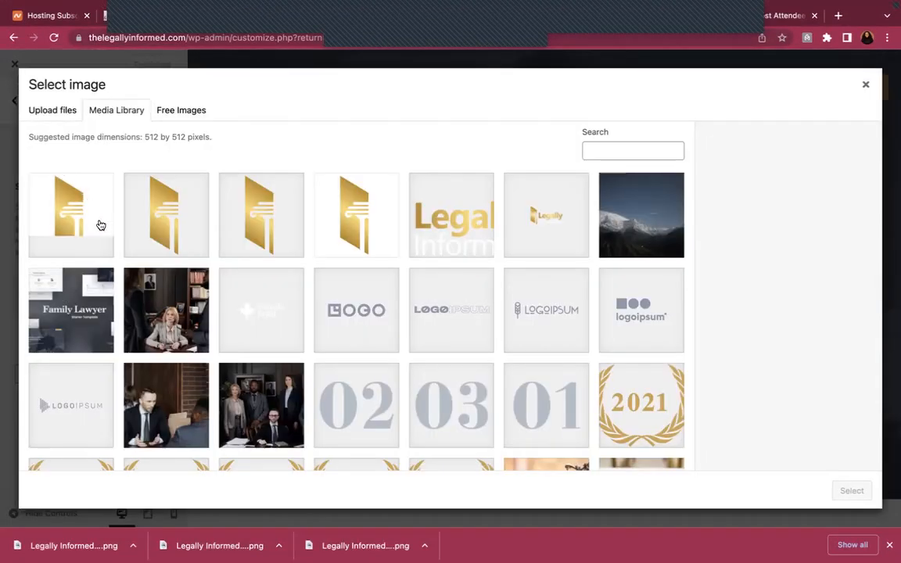
click(94, 213)
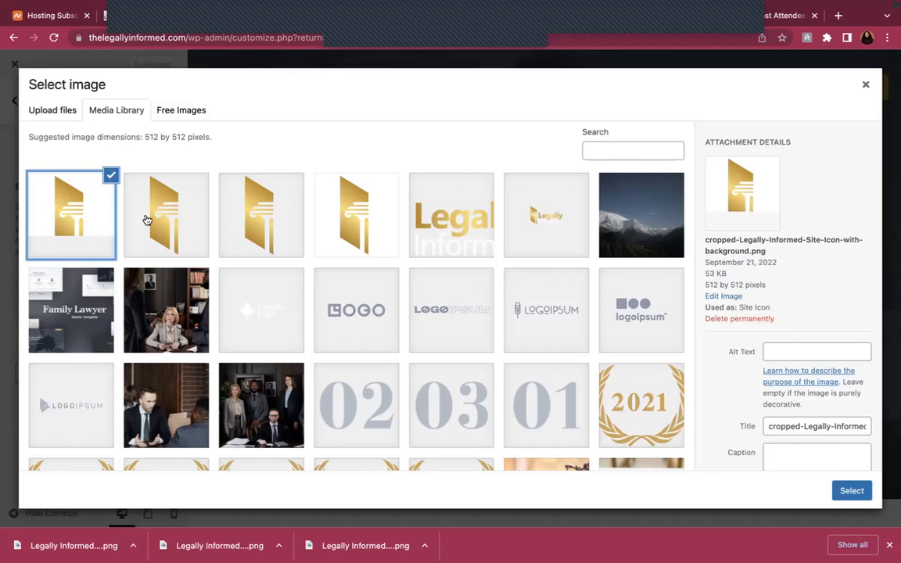
click(146, 220)
click(261, 207)
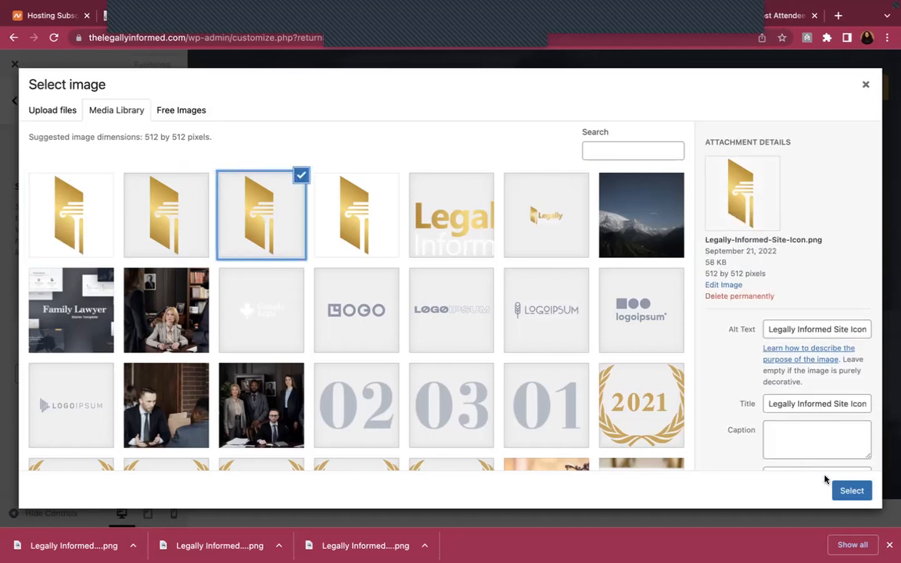
click(852, 491)
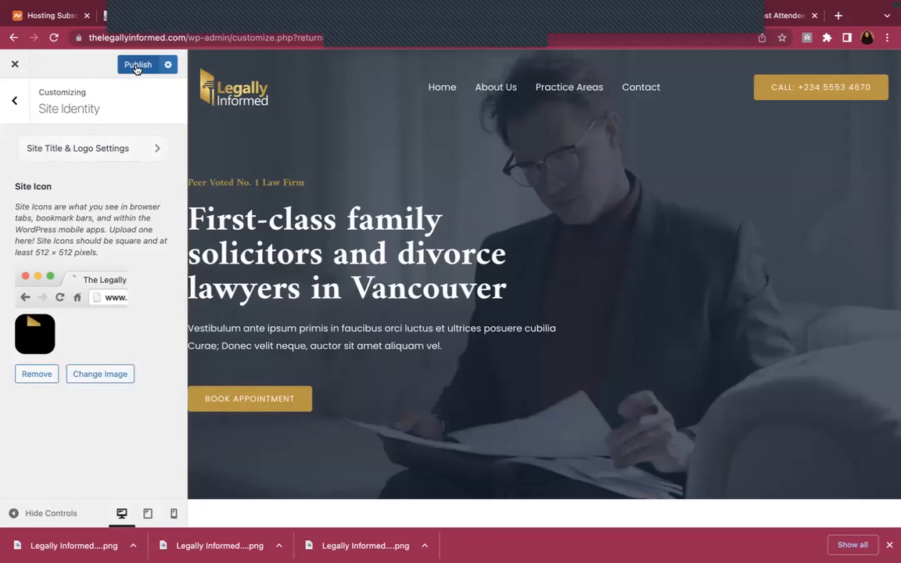
click(136, 67)
mouse_move(349, 7)
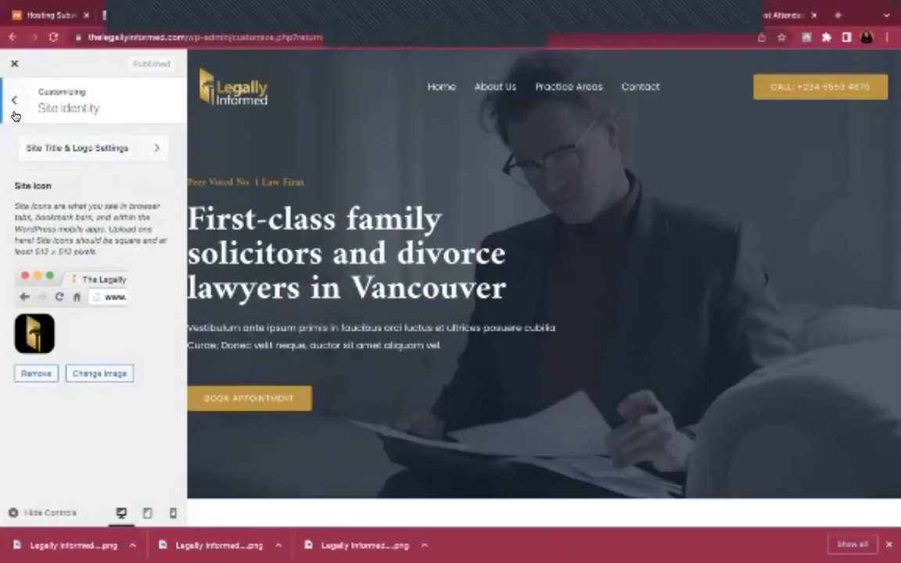
Review the Header Builder's Site Title & Logo design options, then bring up the header Button settings
click(14, 101)
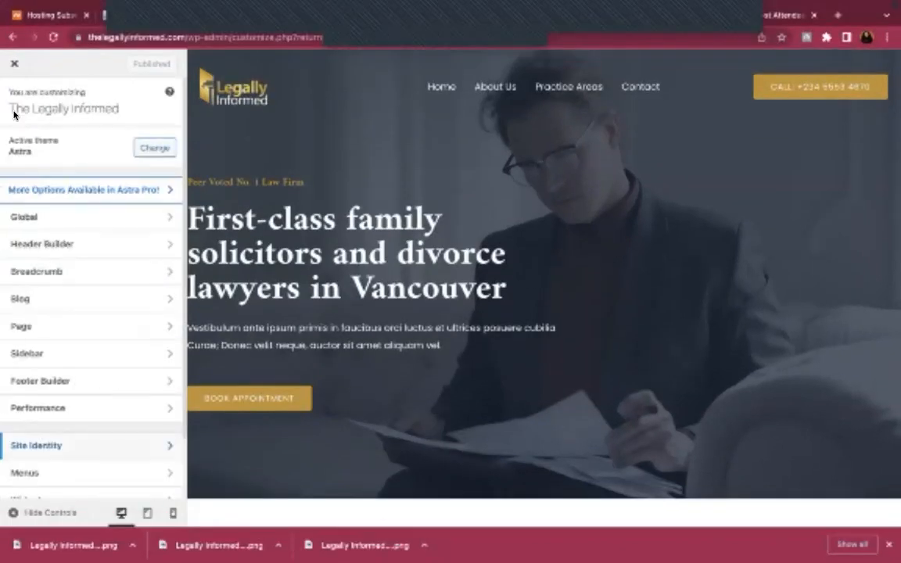
click(139, 245)
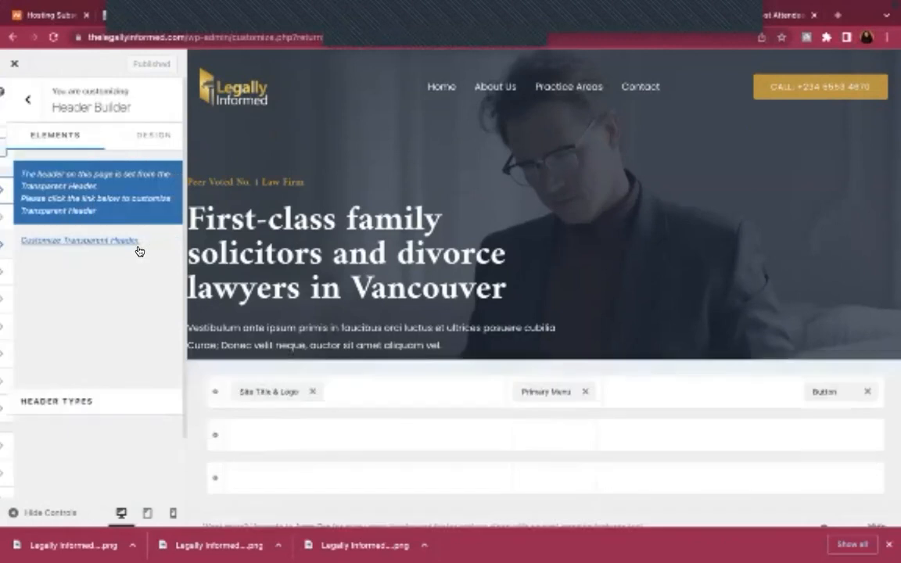
click(133, 275)
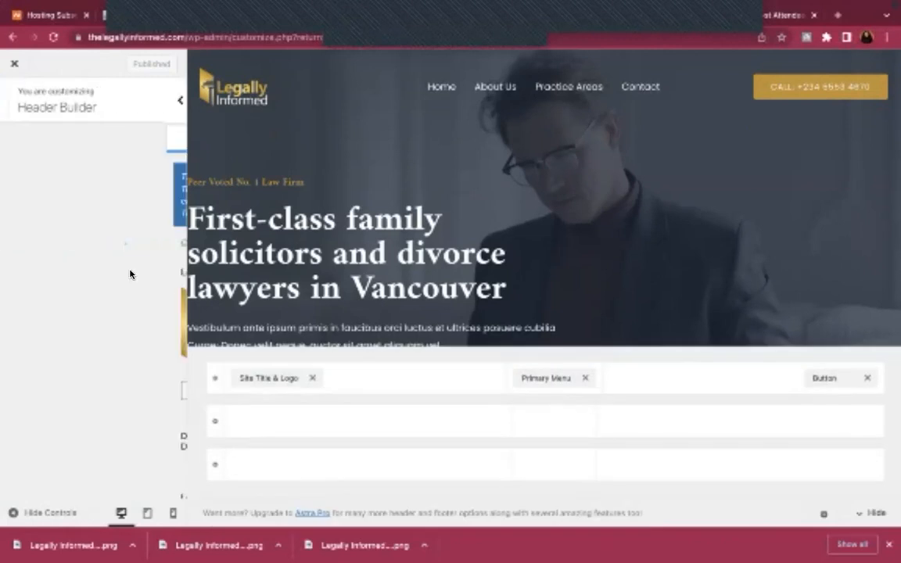
scroll(104, 337, down, 3)
scroll(104, 337, up, 4)
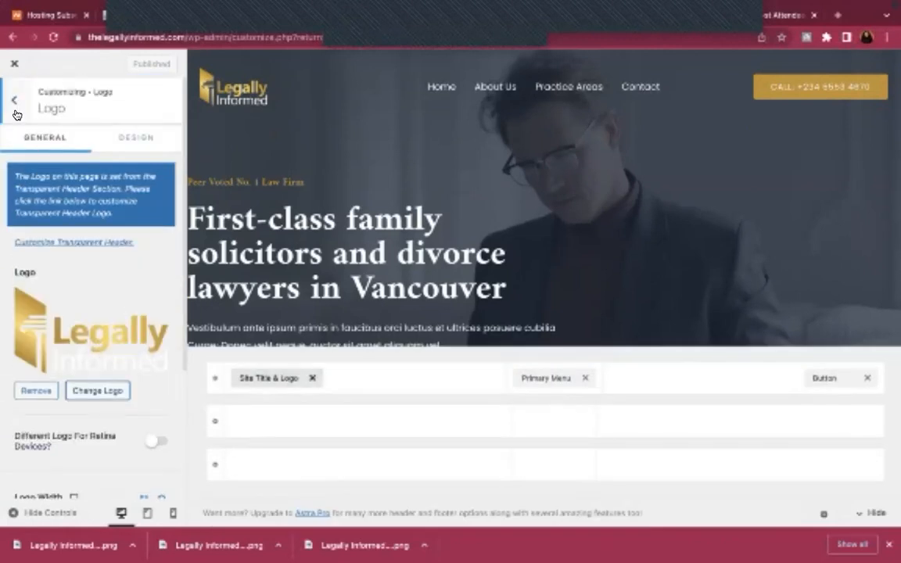
click(117, 138)
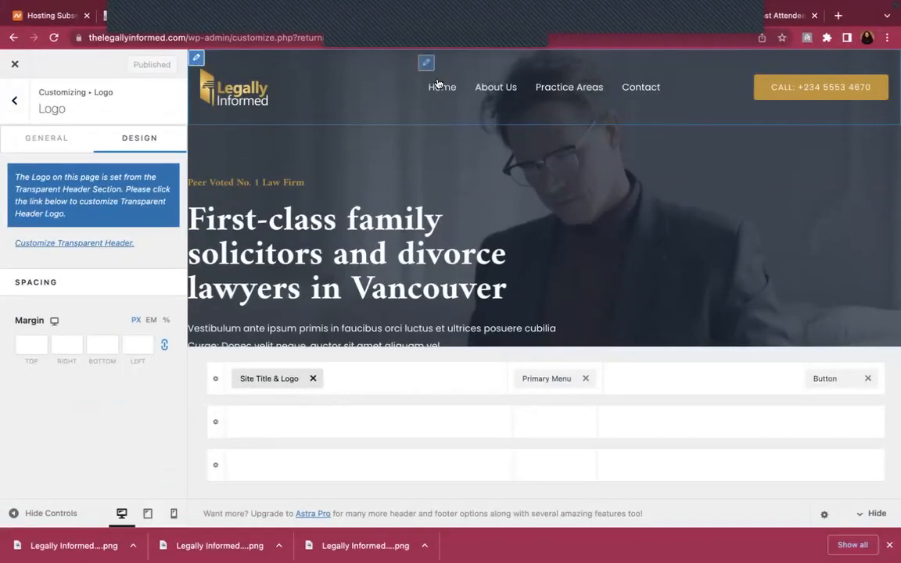
click(12, 104)
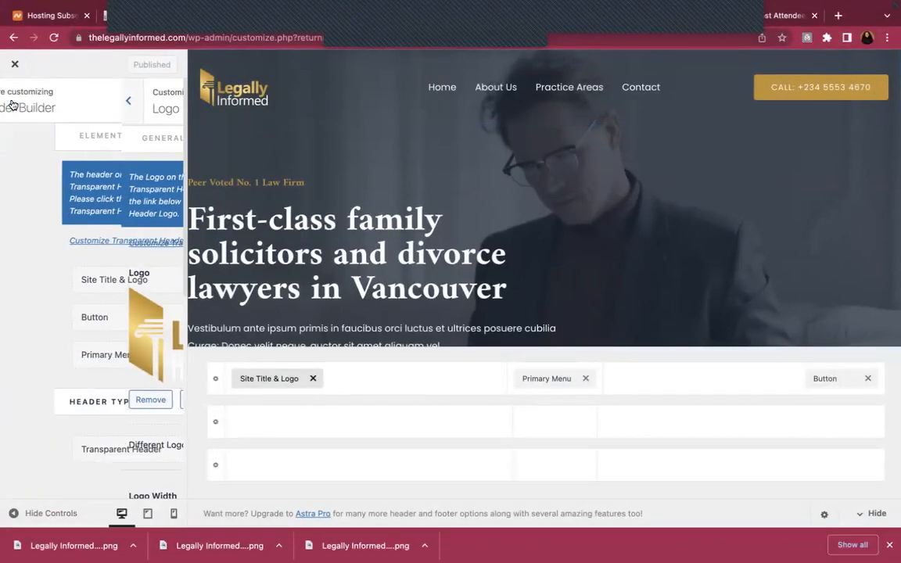
click(88, 316)
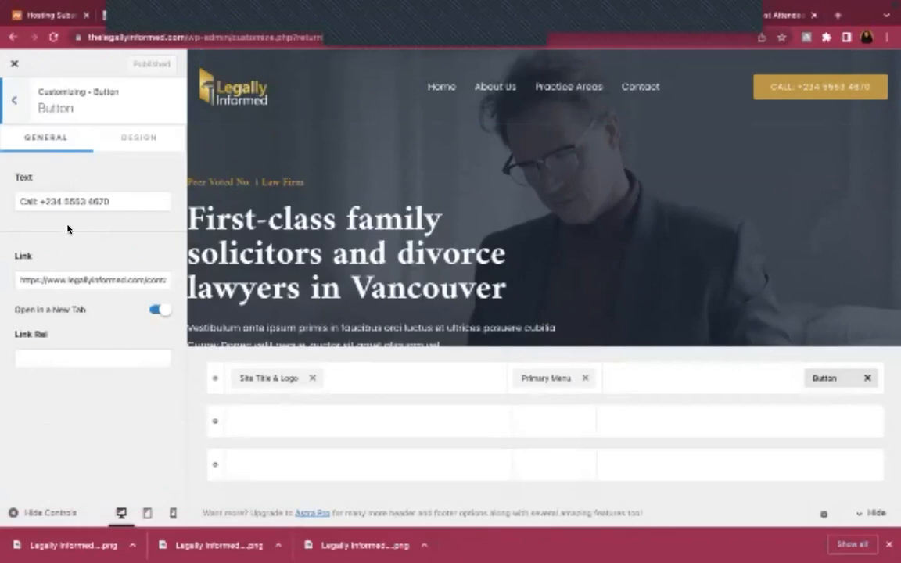
Minimise the browser so the Word document behind it is visible
click(65, 202)
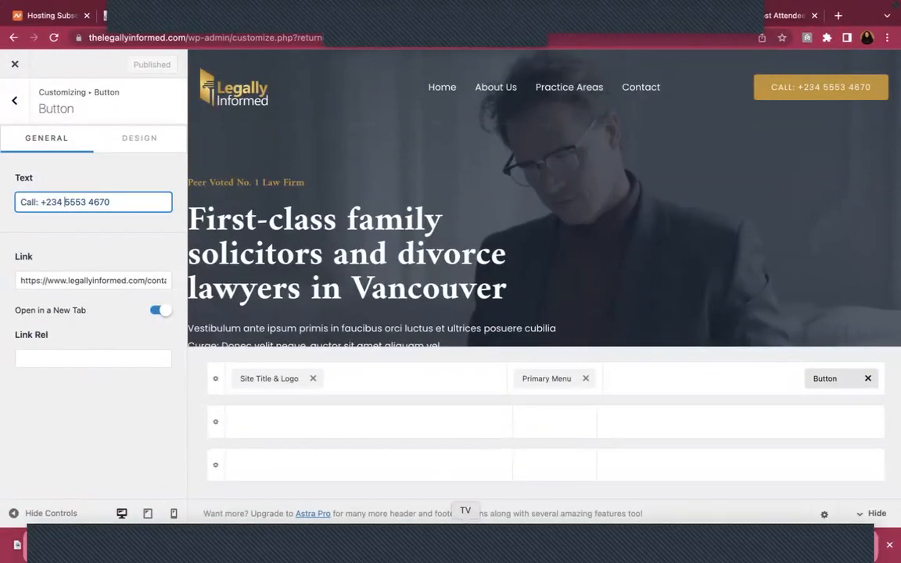
click(733, 545)
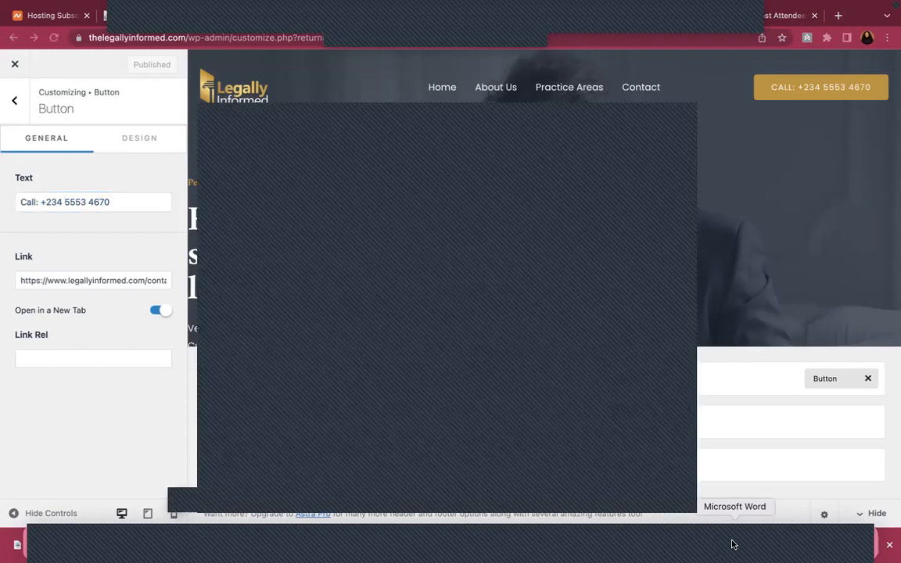
click(67, 7)
mouse_move(42, 2)
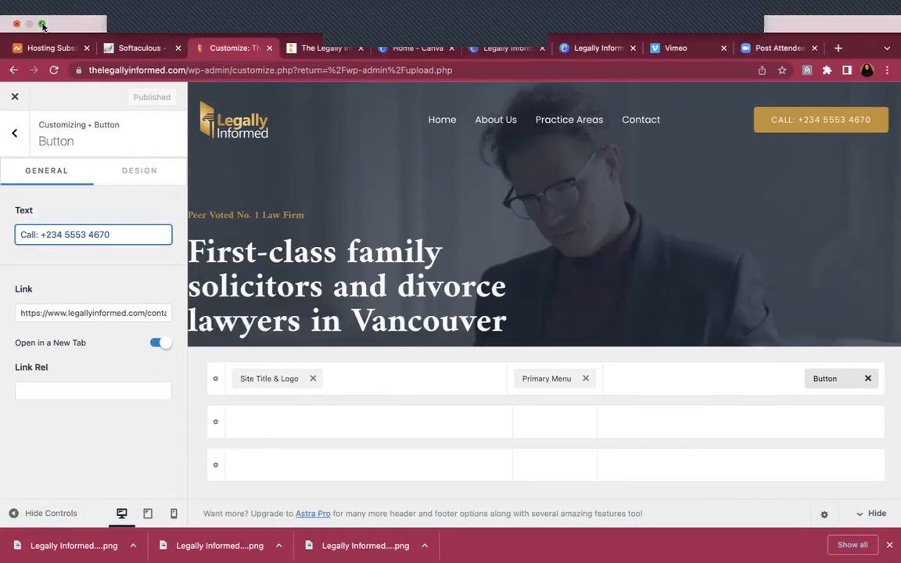
click(42, 26)
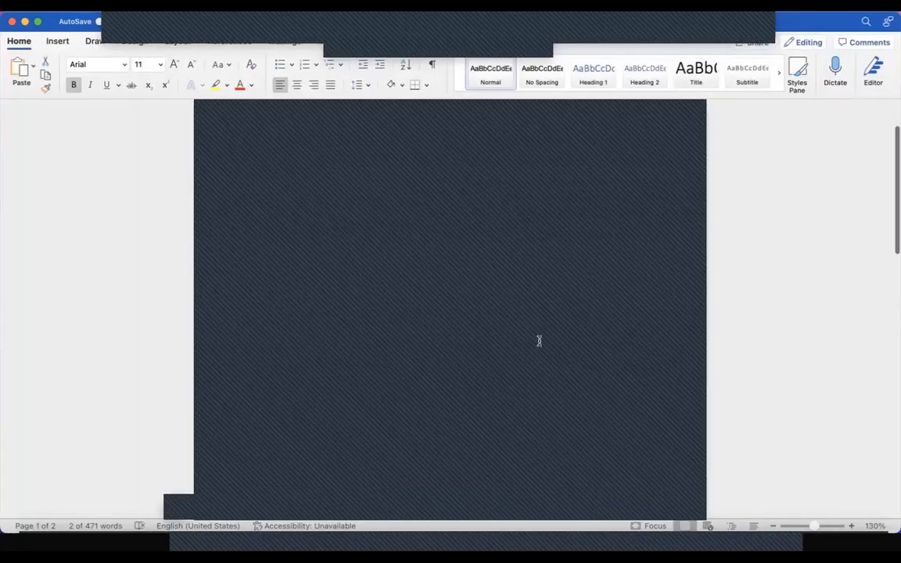
Scroll the Word document to page 2, then bring the customizer browser back
scroll(539, 341, down, 10)
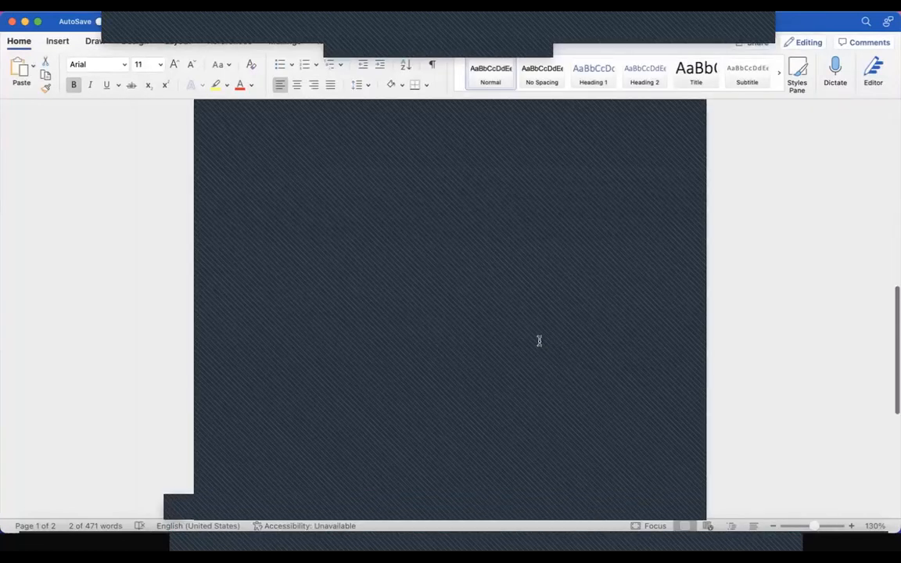
scroll(539, 341, down, 3)
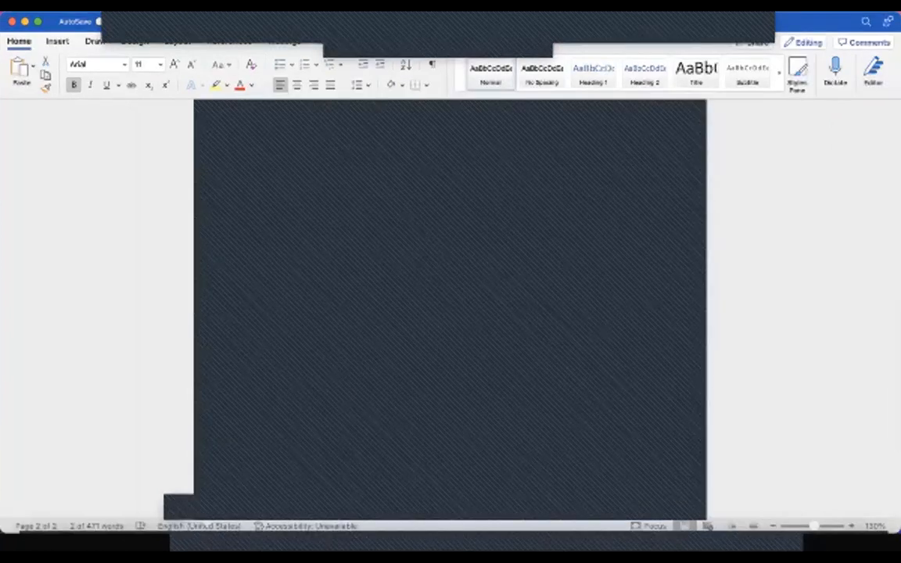
click(119, 540)
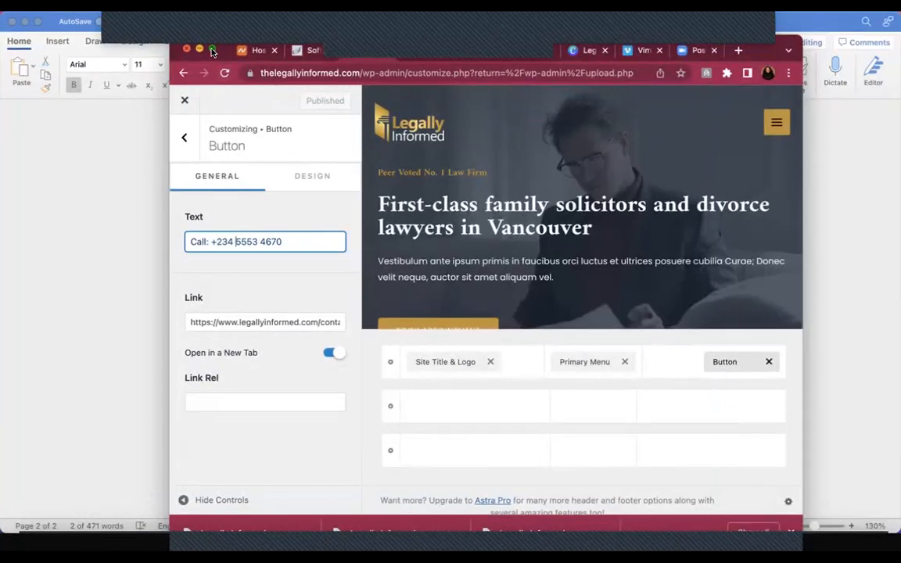
Maximise the browser and switch on Item Divider in the Primary Menu settings
click(211, 51)
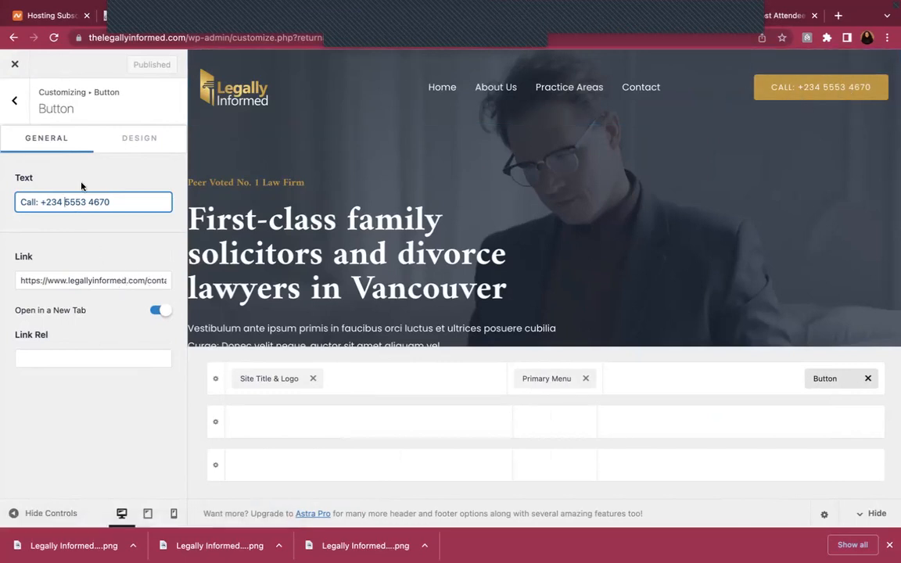
click(11, 107)
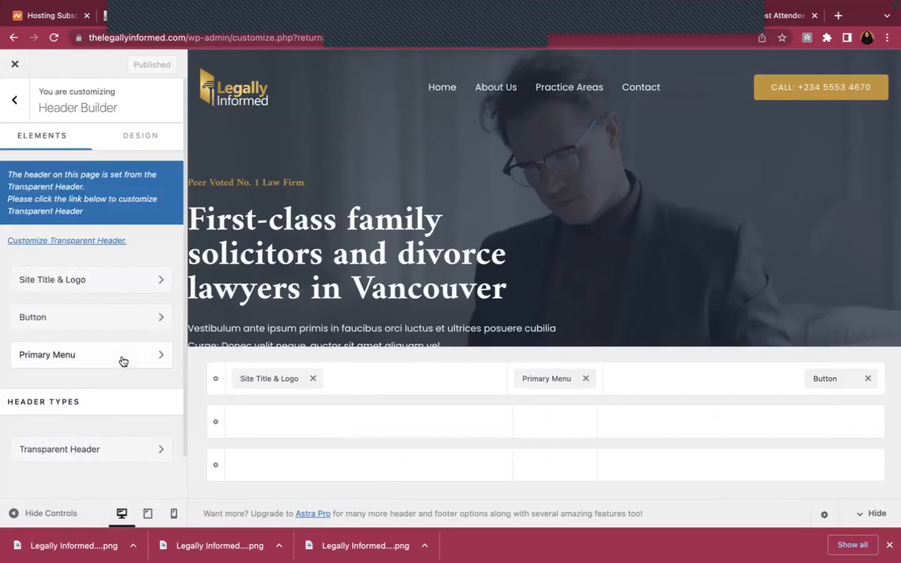
click(121, 356)
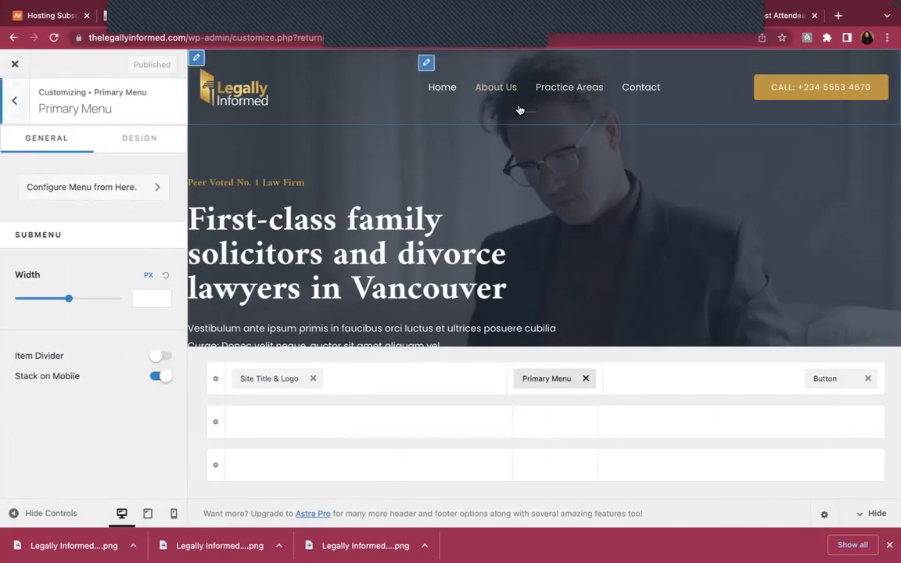
click(13, 109)
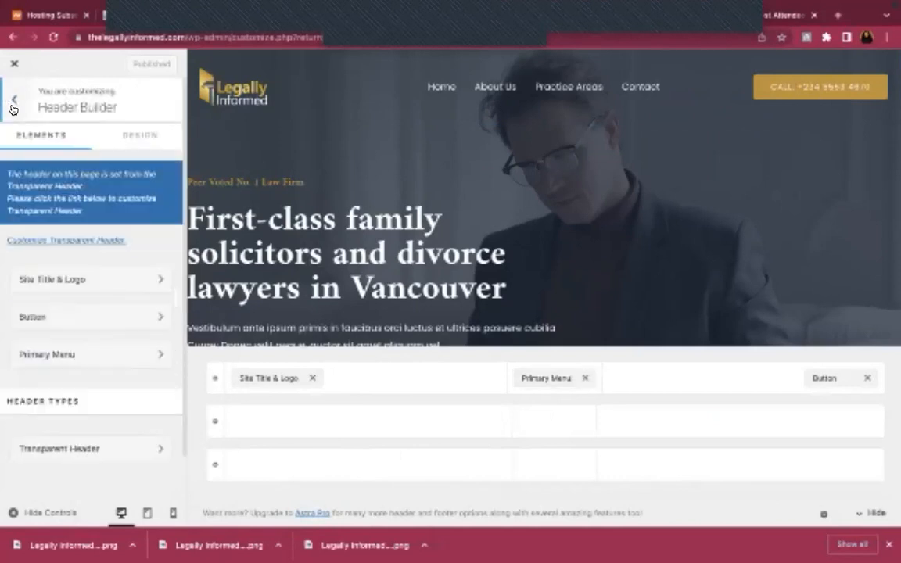
click(92, 358)
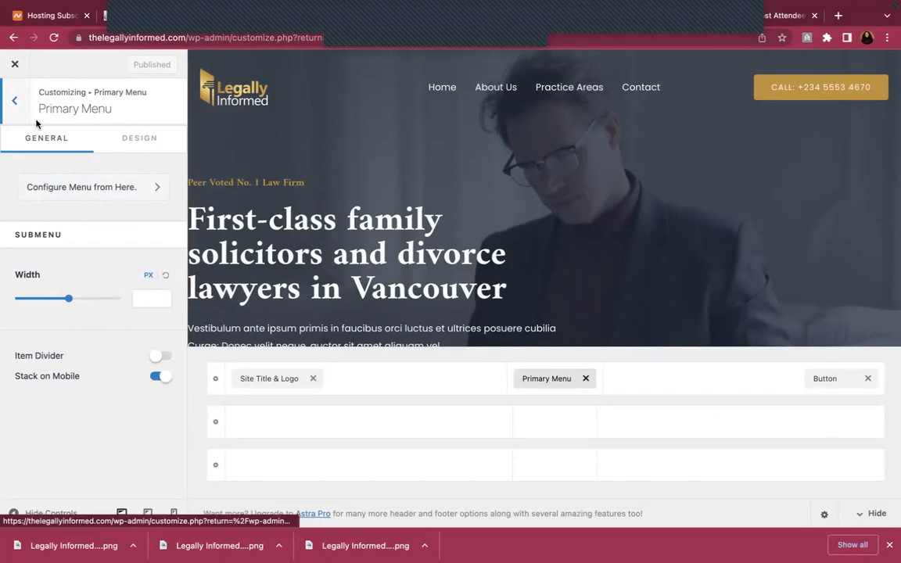
click(164, 358)
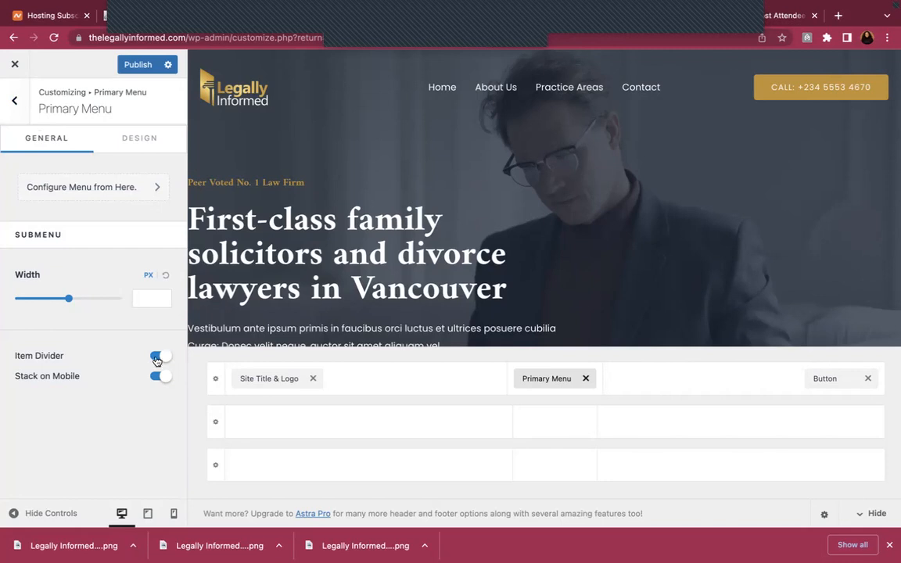
click(14, 100)
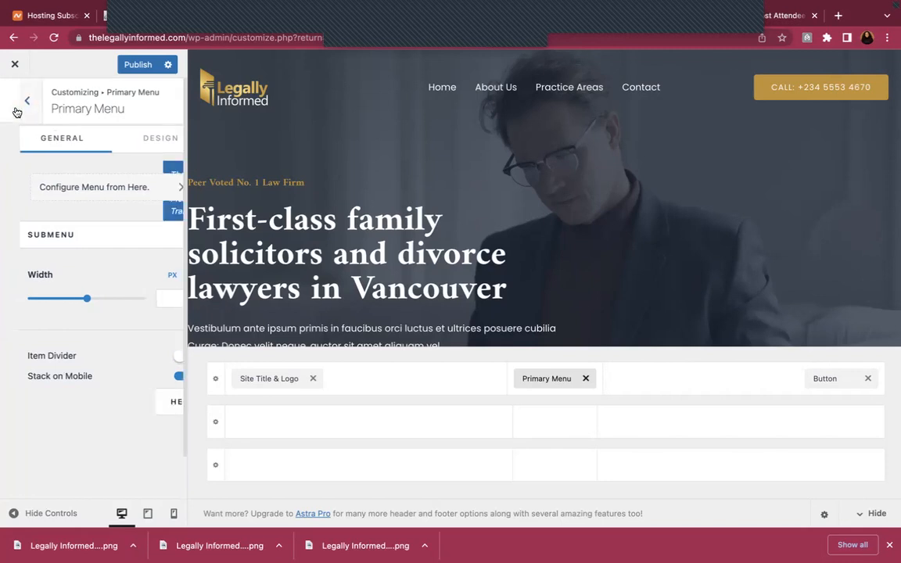
scroll(114, 377, down, 1)
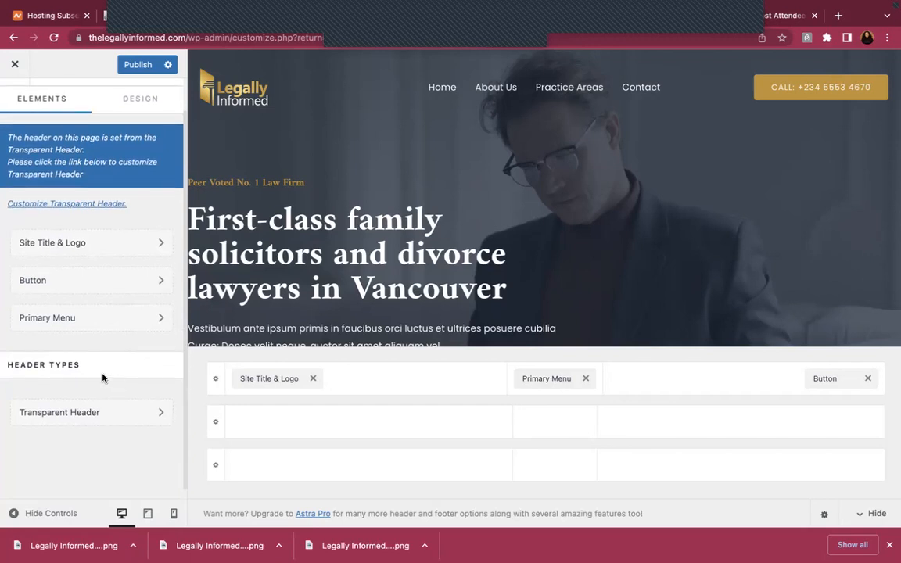
Toggle the site-wide Transparent Header on and off, then return to the Header Builder
click(94, 420)
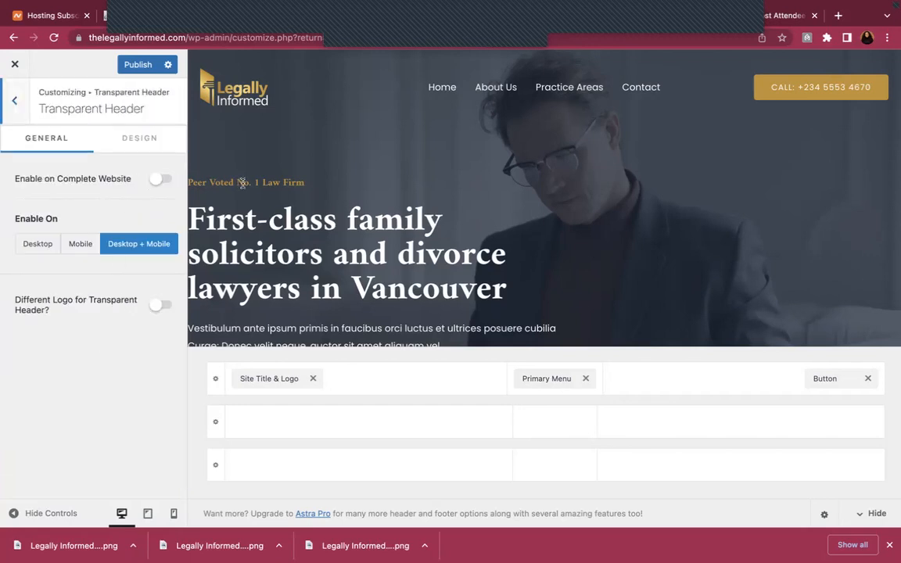
scroll(243, 183, down, 1)
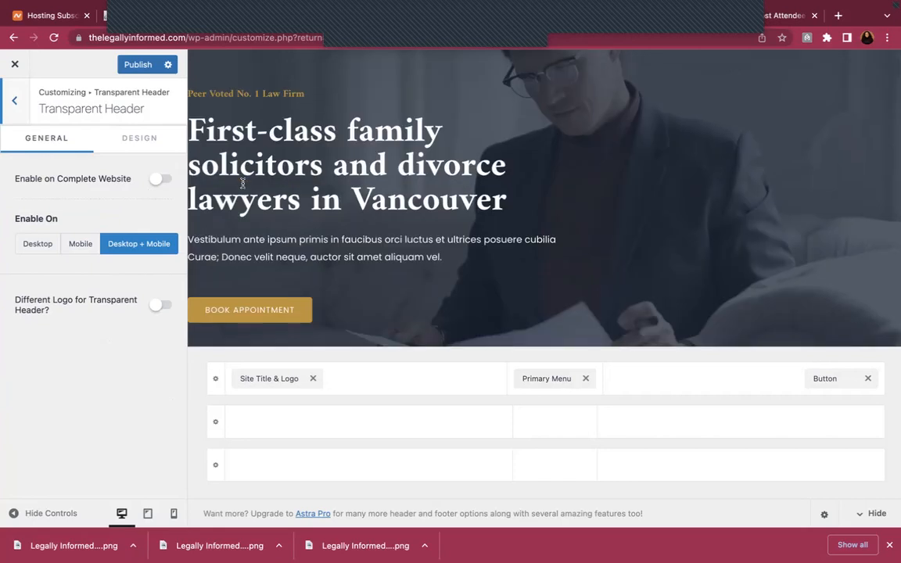
scroll(243, 183, up, 1)
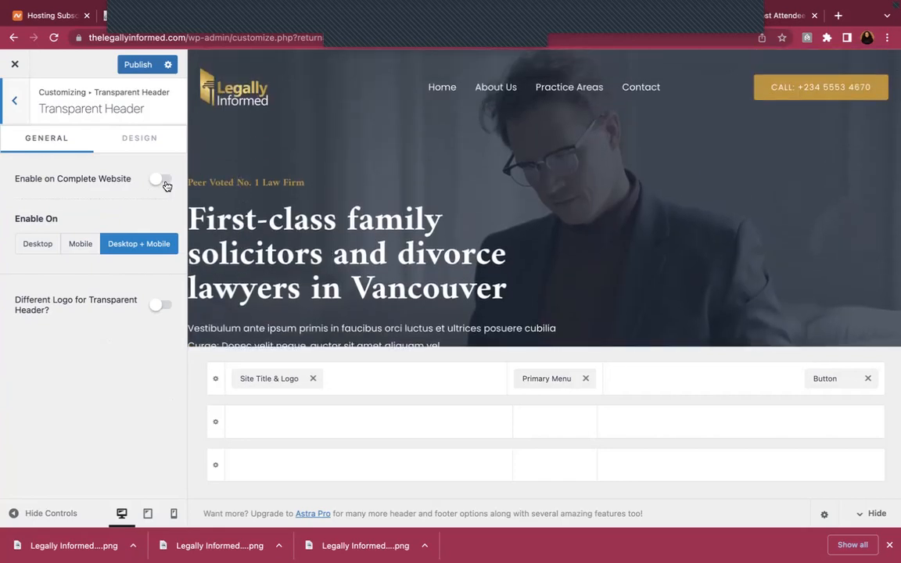
click(176, 182)
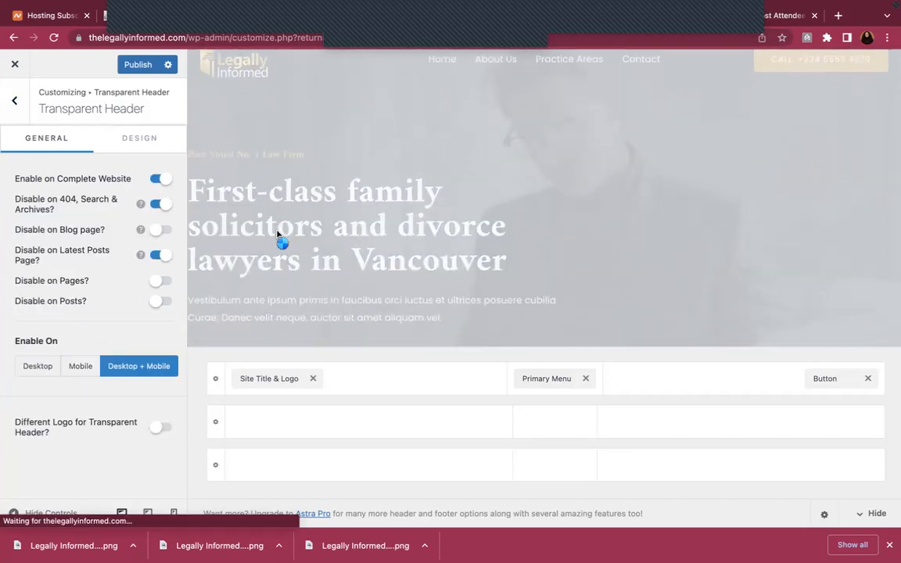
scroll(277, 233, down, 5)
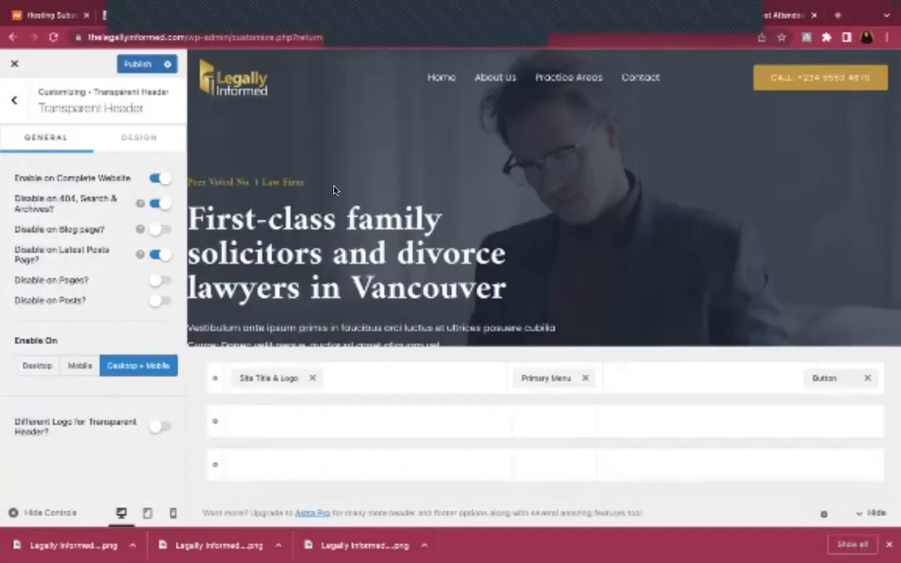
scroll(334, 189, down, 8)
scroll(334, 190, up, 7)
scroll(334, 190, down, 6)
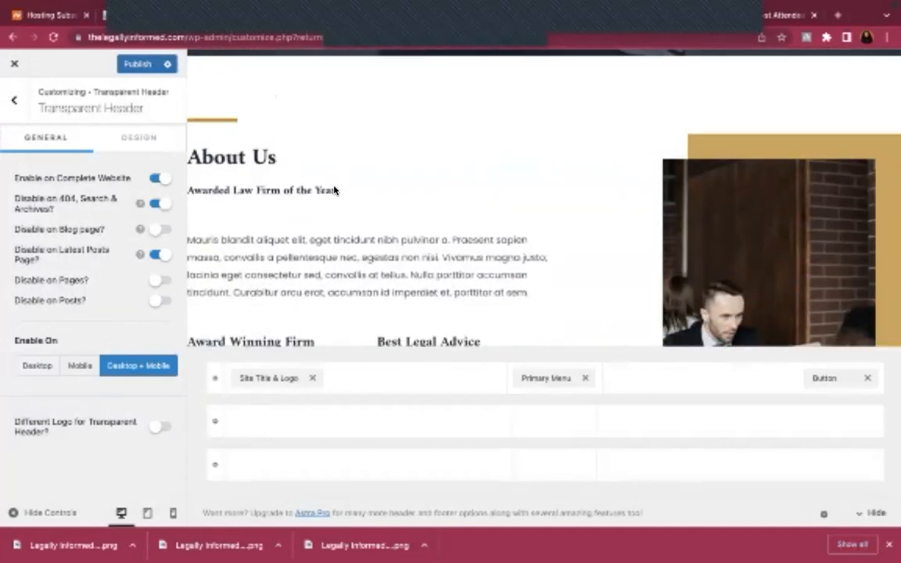
click(155, 179)
click(15, 106)
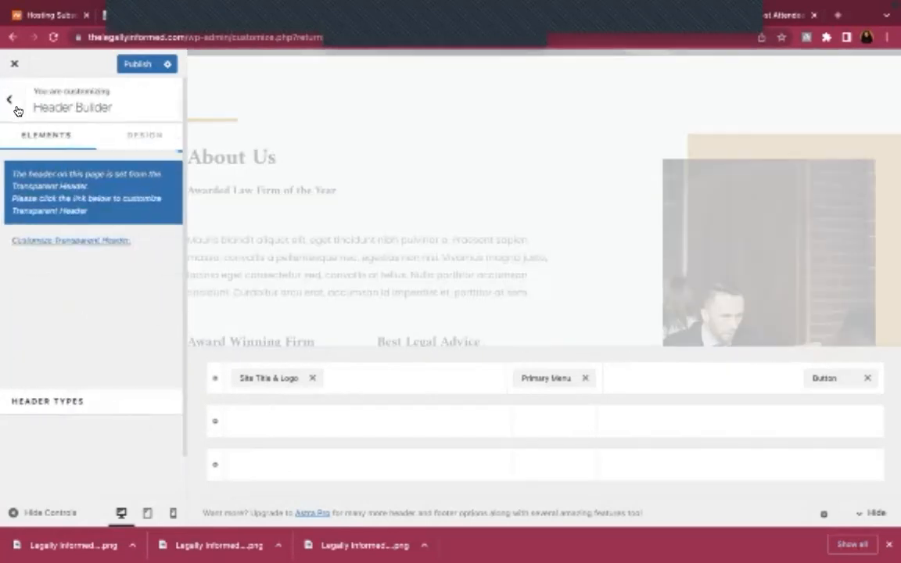
Inspect the Global Container layout and width settings
click(13, 103)
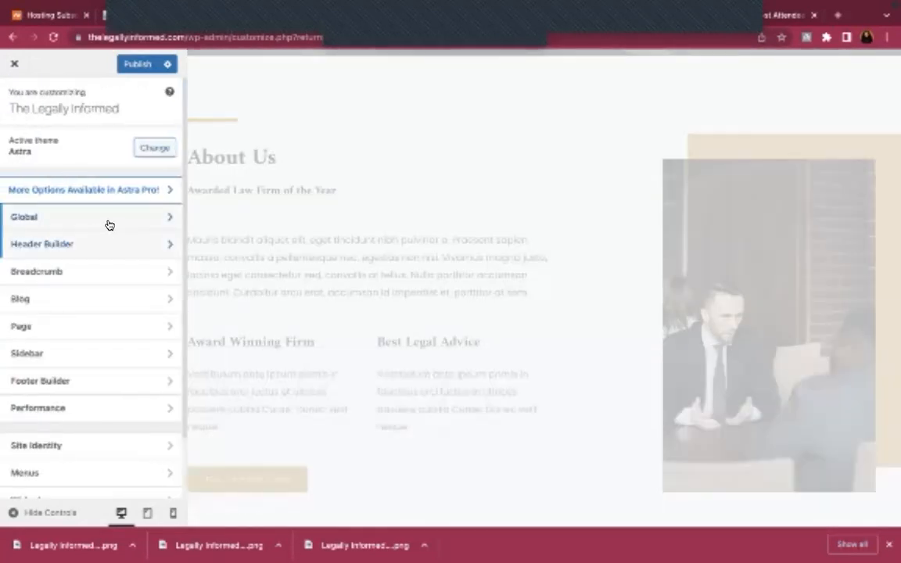
click(109, 225)
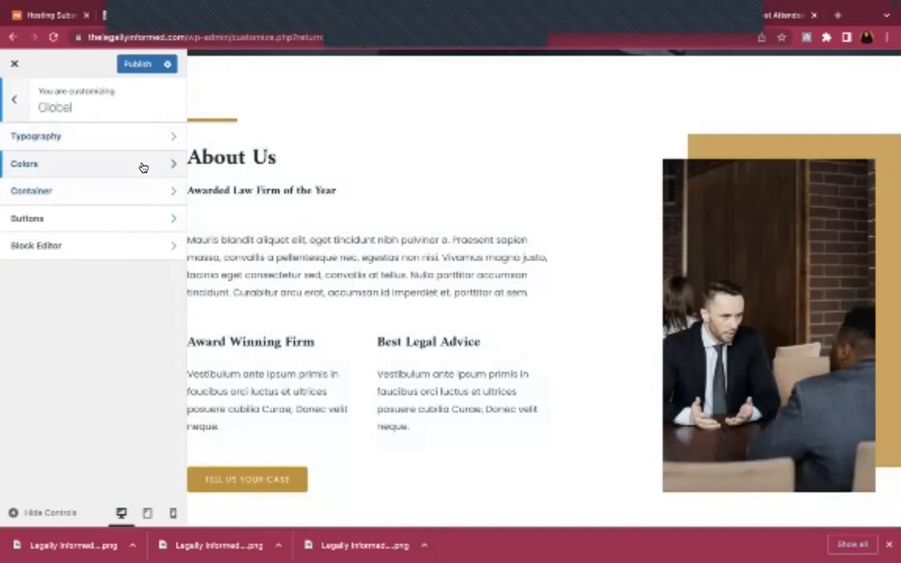
click(144, 189)
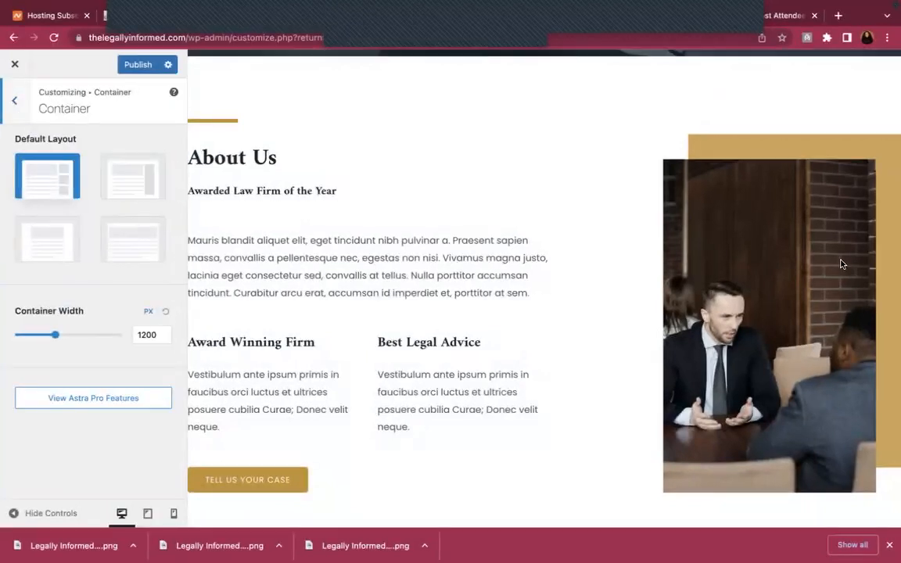
click(14, 101)
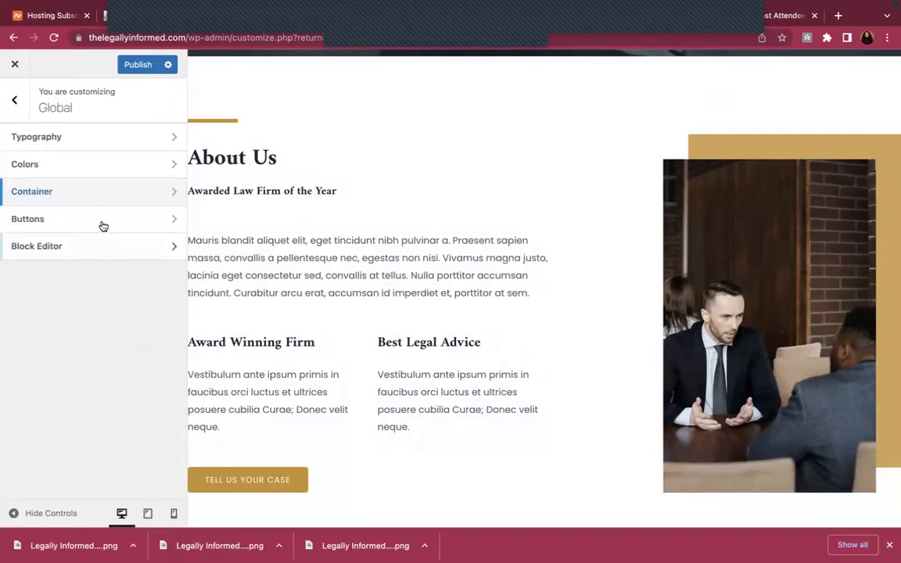
Check Global Buttons' gold background and 14/28 px padding, then view Block Editor spacing
click(19, 113)
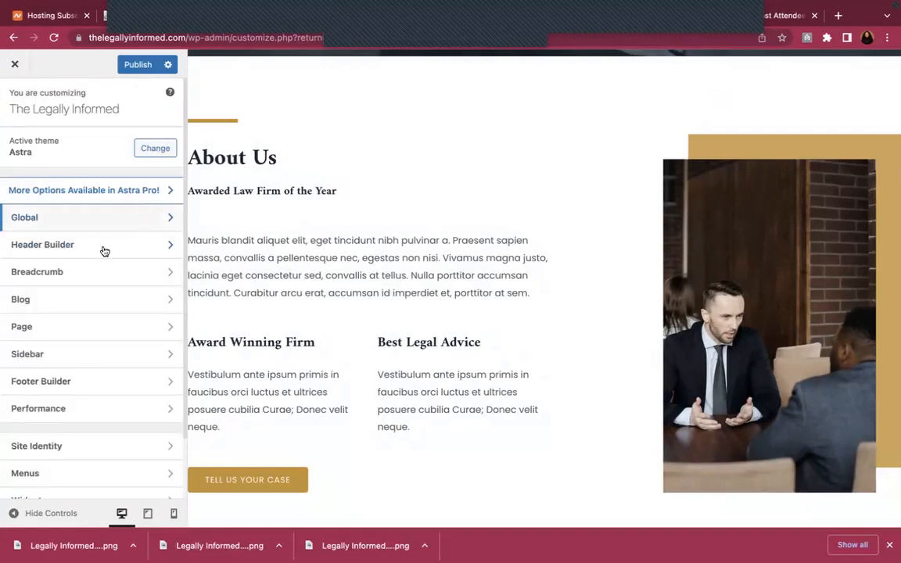
click(86, 217)
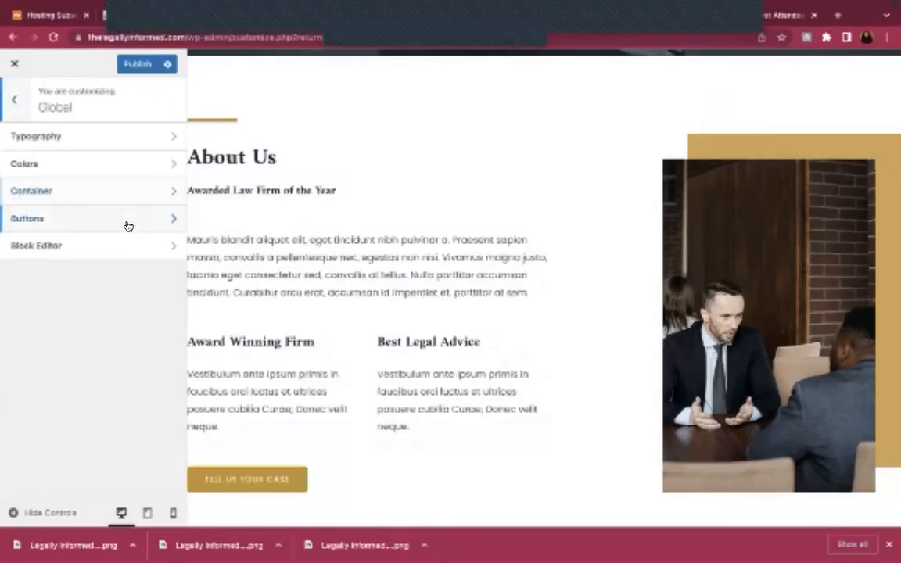
click(149, 218)
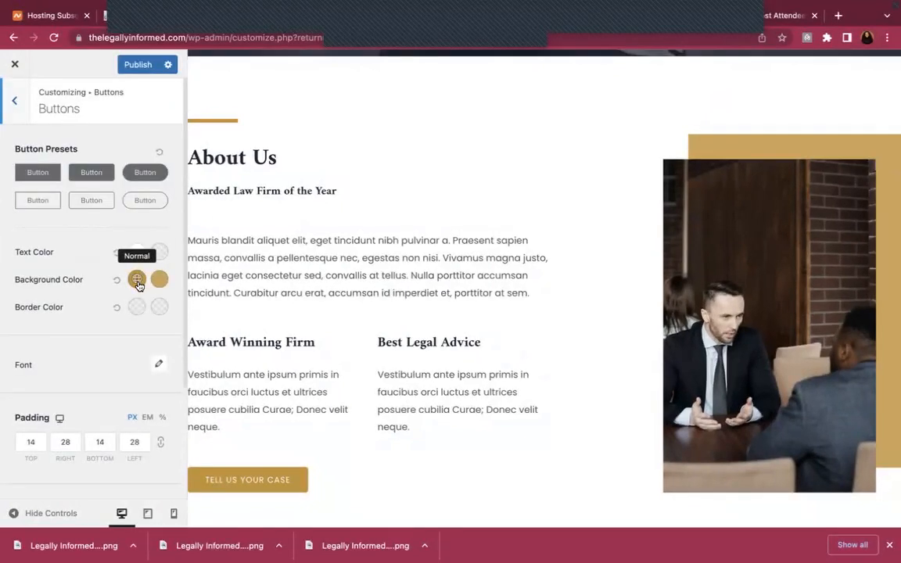
click(136, 280)
scroll(122, 414, down, 1)
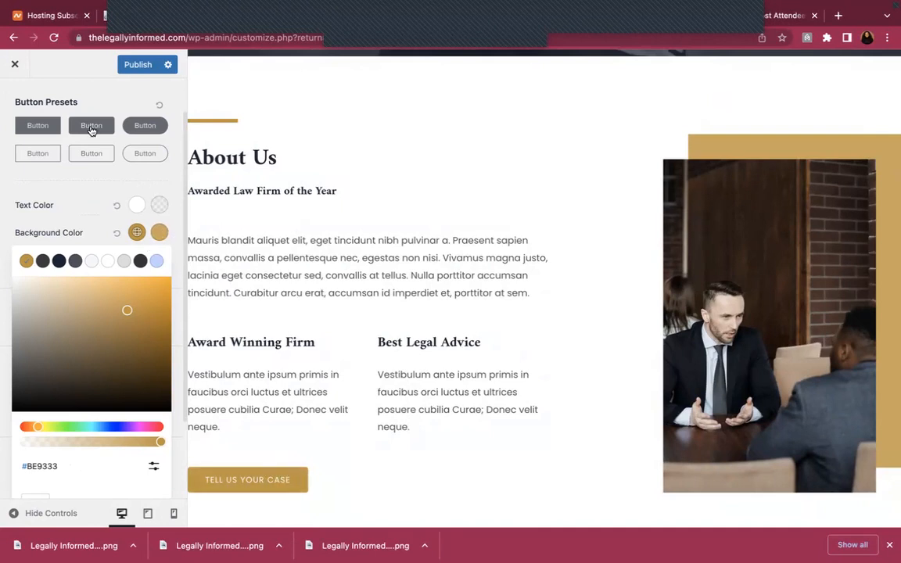
click(90, 184)
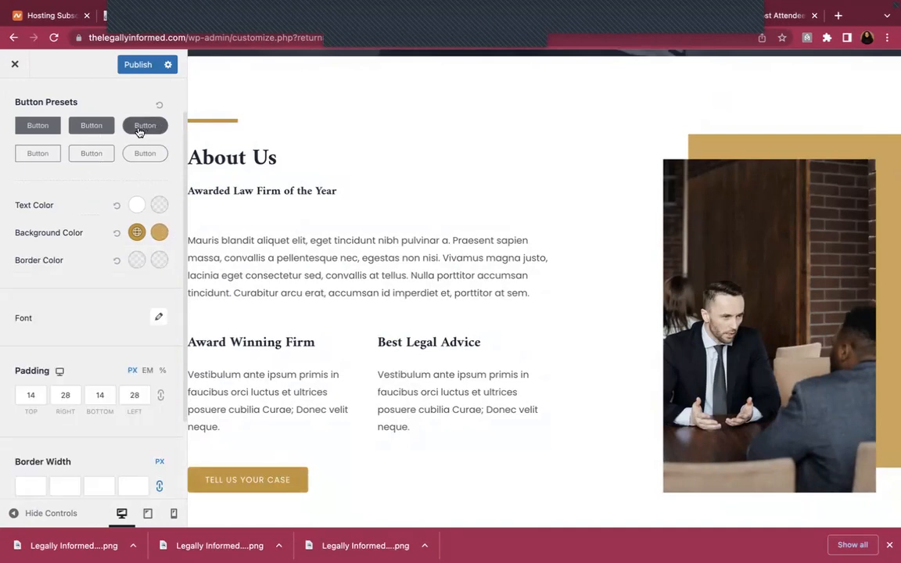
scroll(101, 198, down, 2)
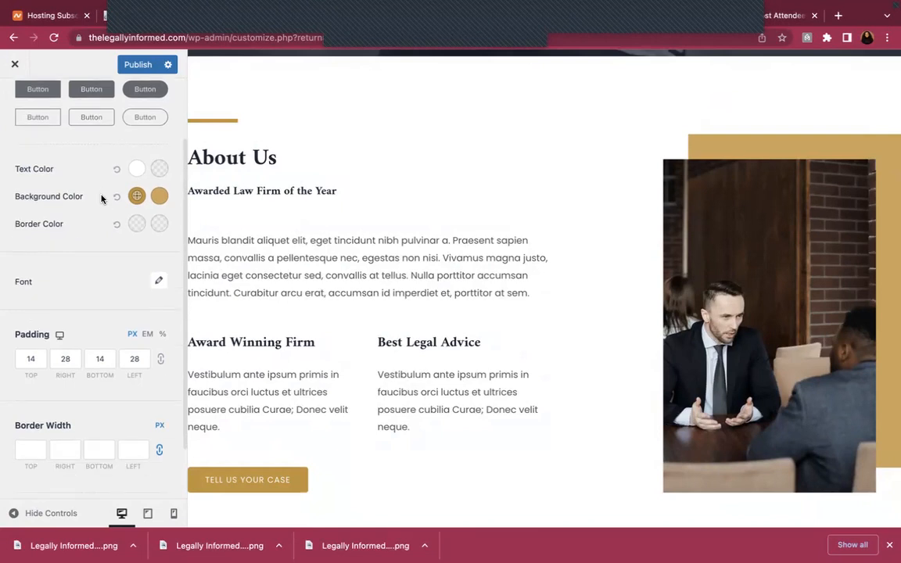
scroll(102, 199, up, 3)
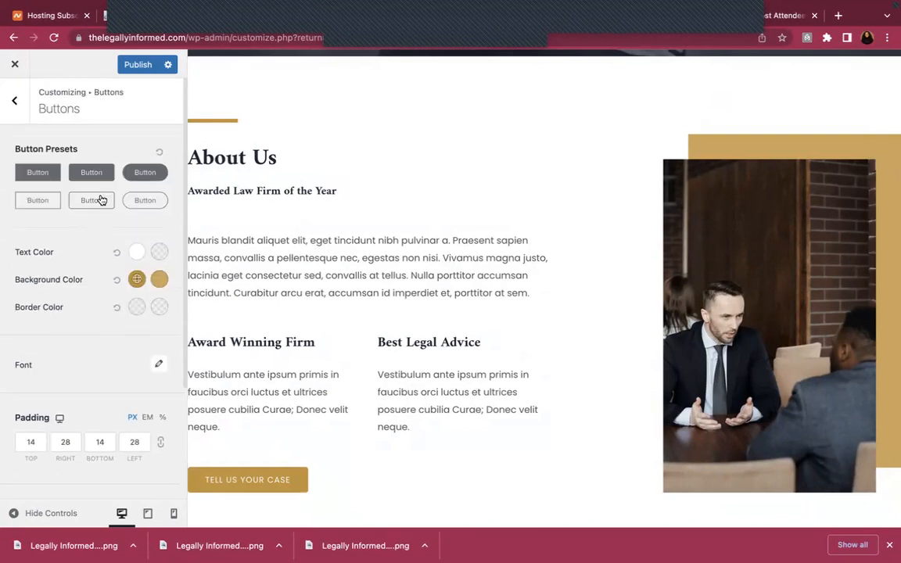
click(14, 101)
click(67, 247)
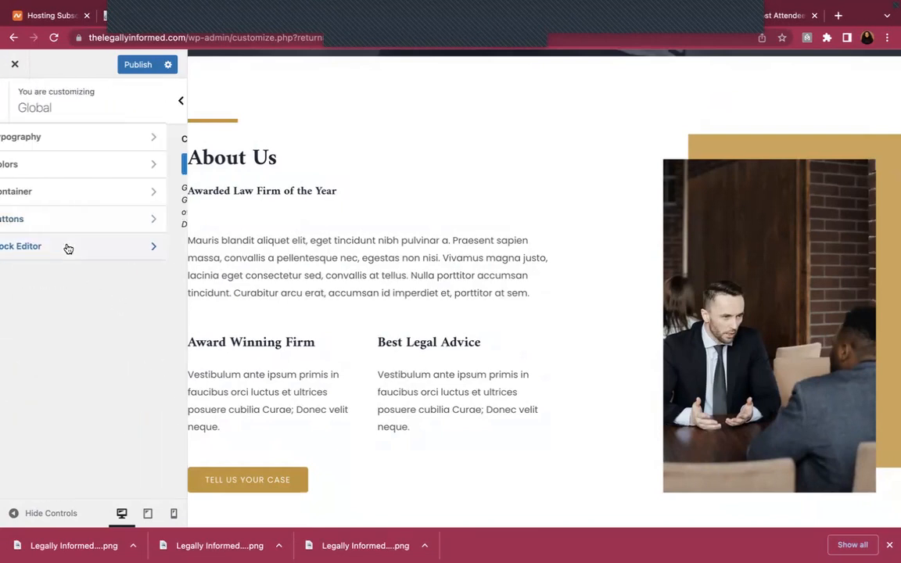
click(14, 101)
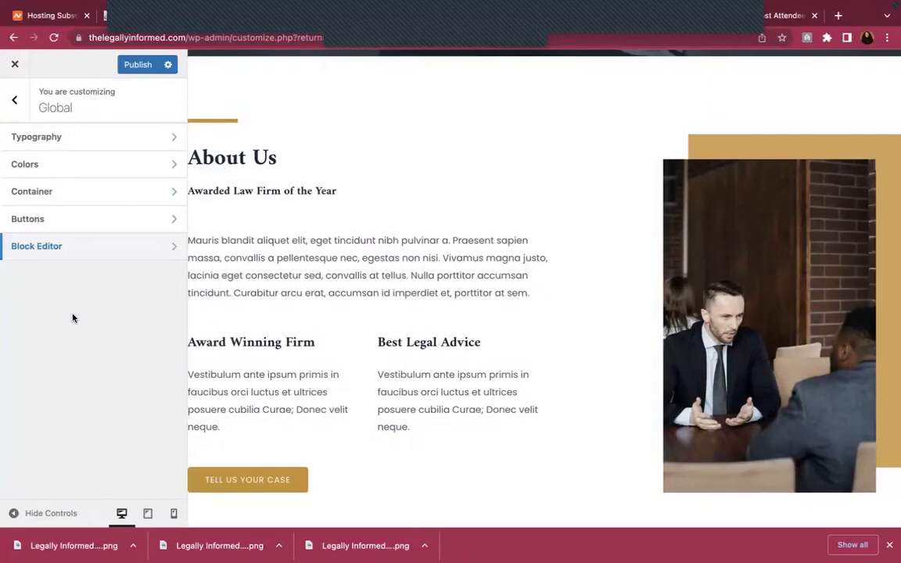
Preview the homepage at tablet, mobile, then desktop widths
click(14, 98)
scroll(356, 200, up, 3)
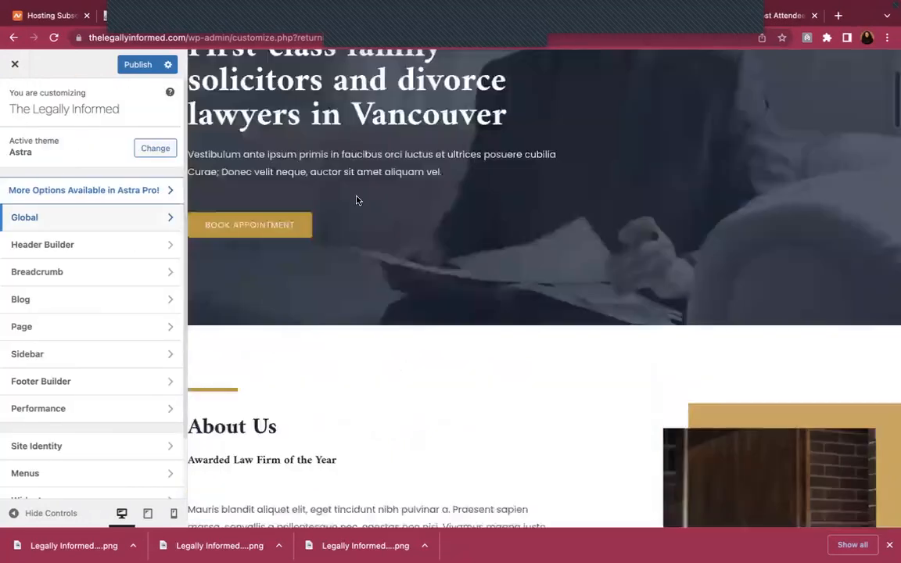
scroll(310, 284, up, 3)
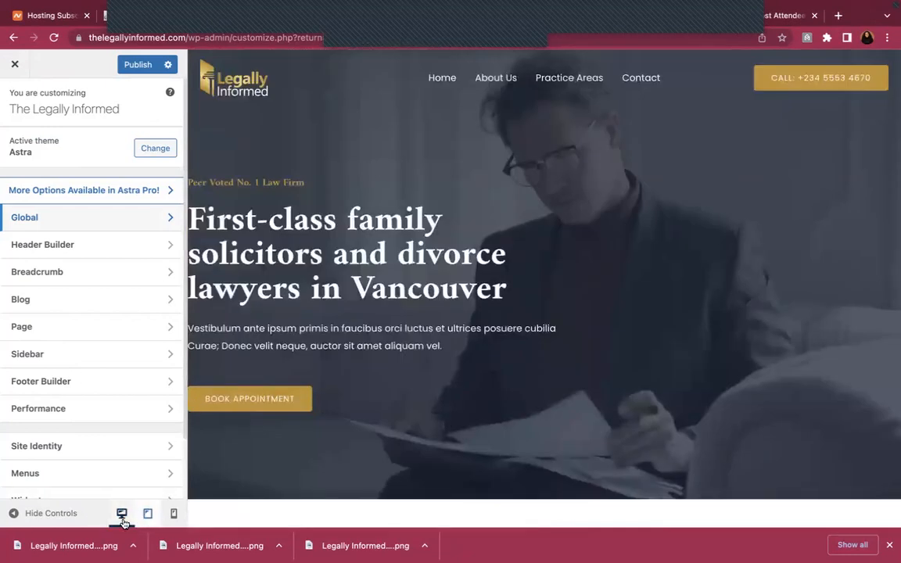
click(147, 514)
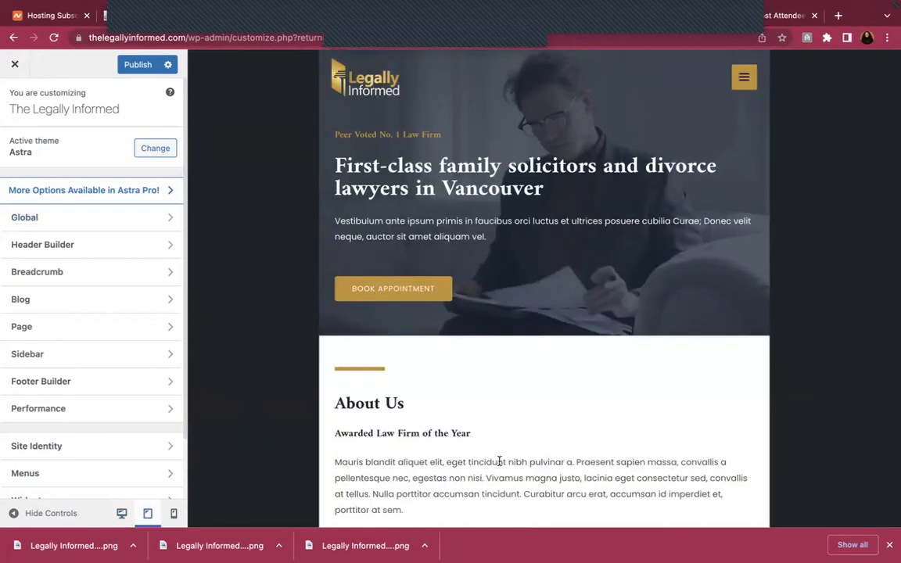
scroll(499, 462, down, 2)
scroll(499, 463, down, 10)
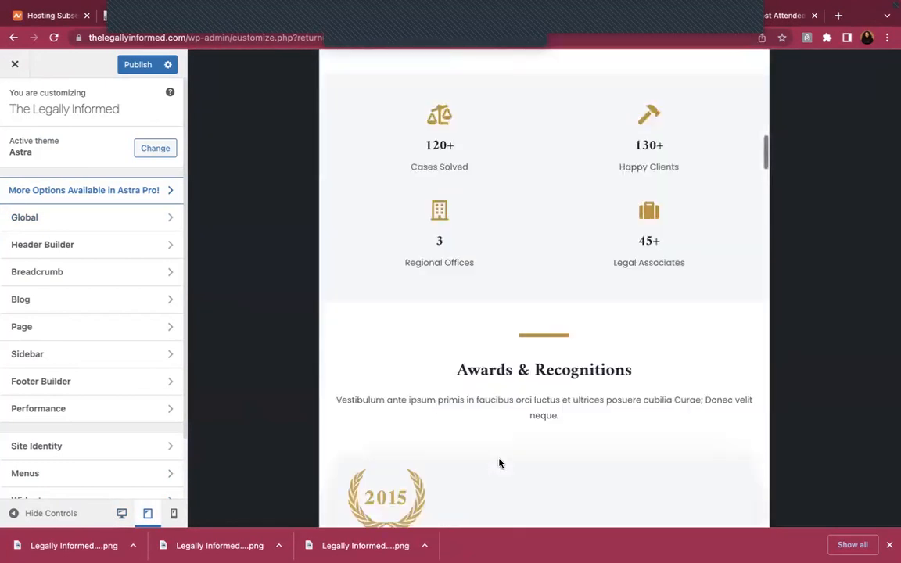
scroll(500, 463, up, 15)
click(173, 514)
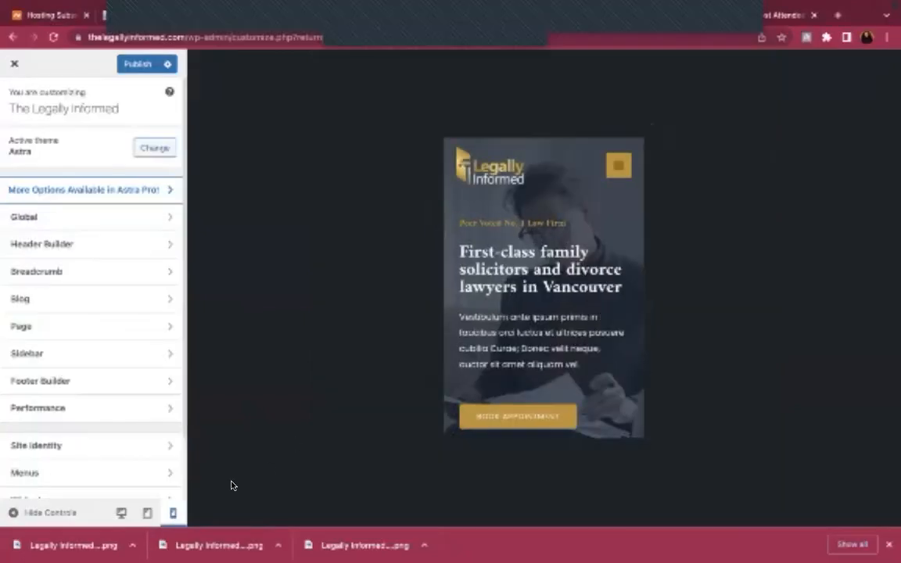
click(122, 513)
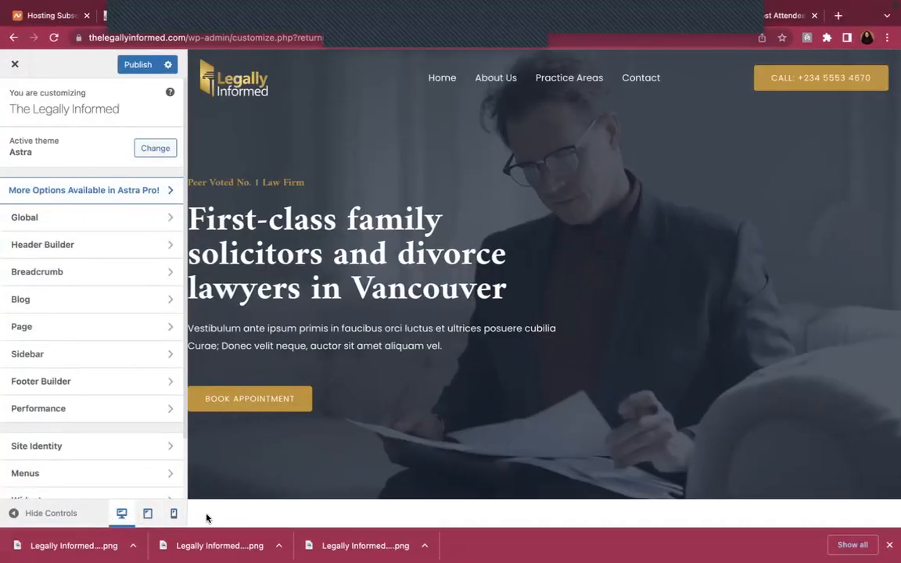
Recheck tablet and mobile previews, return to desktop, and view Breadcrumb settings
click(147, 514)
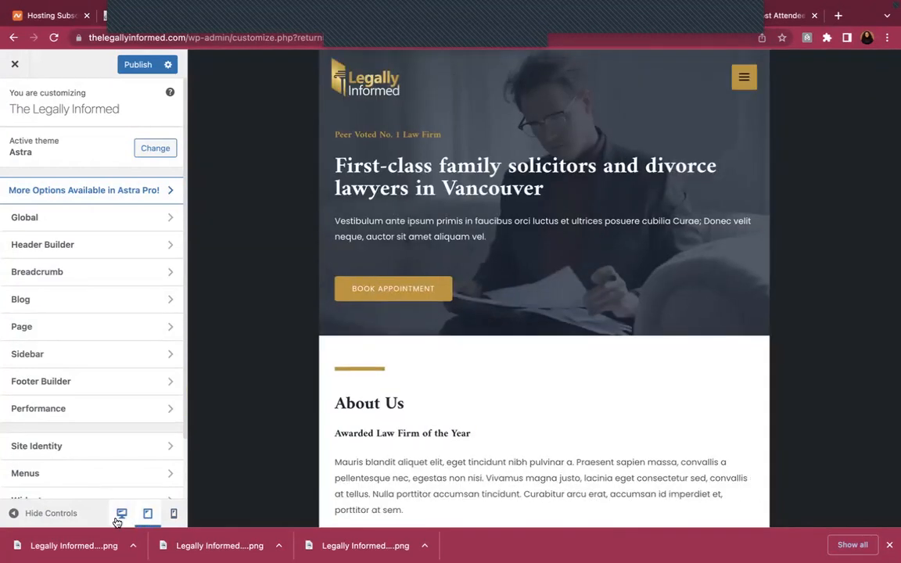
click(174, 514)
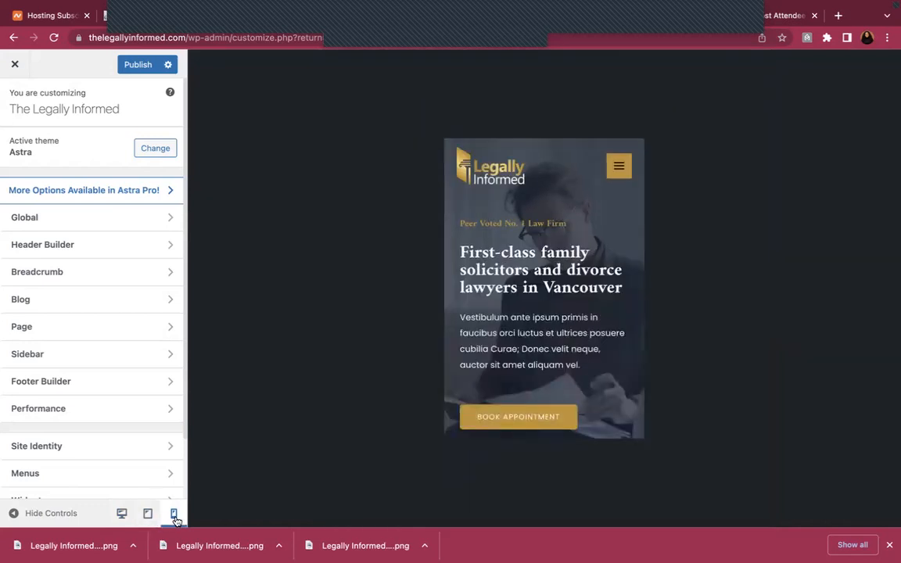
click(120, 514)
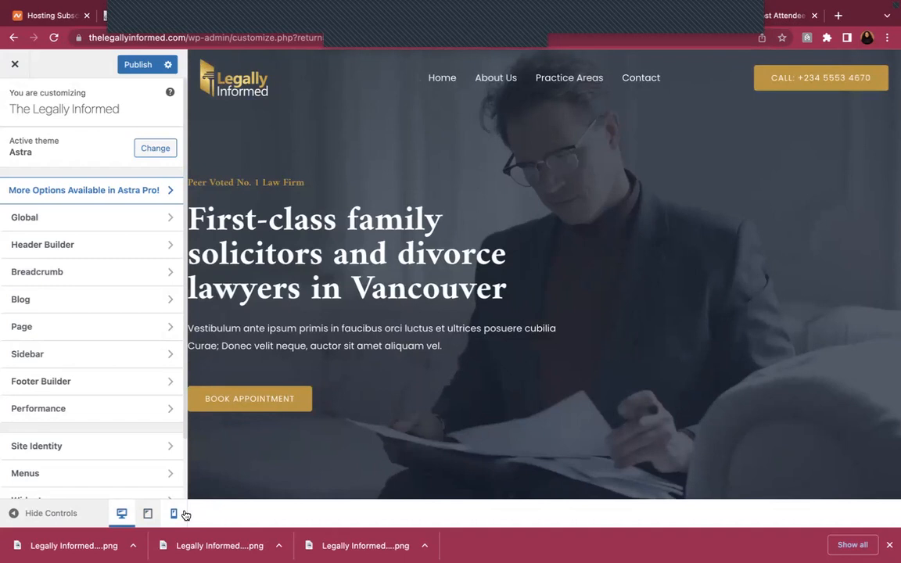
click(85, 274)
Look over the Customizer's page layout settings, then return to the Footer Builder
click(15, 100)
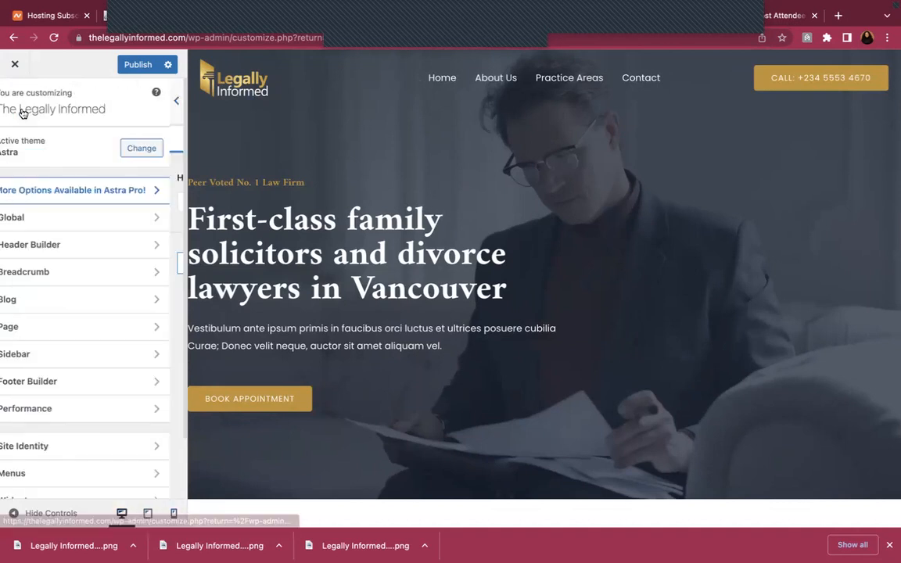
click(97, 317)
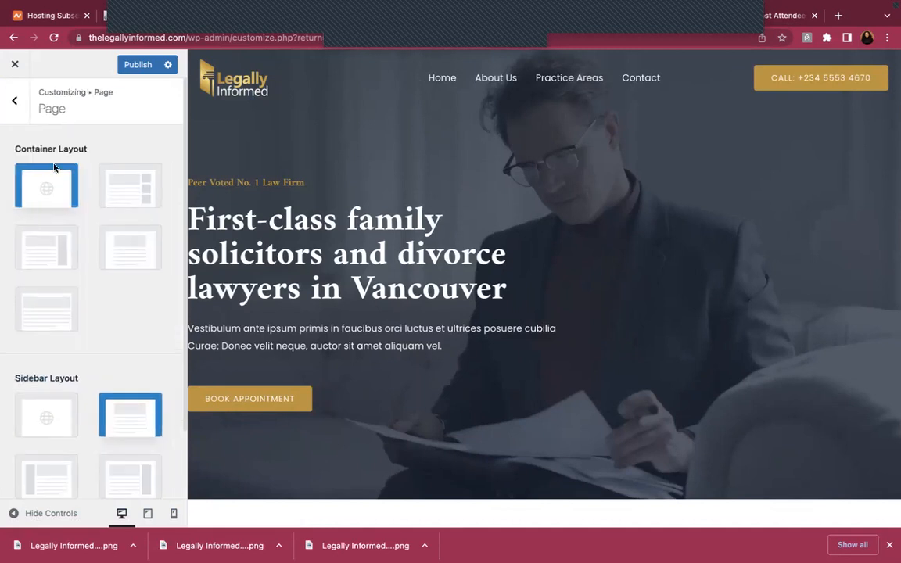
scroll(45, 250, down, 2)
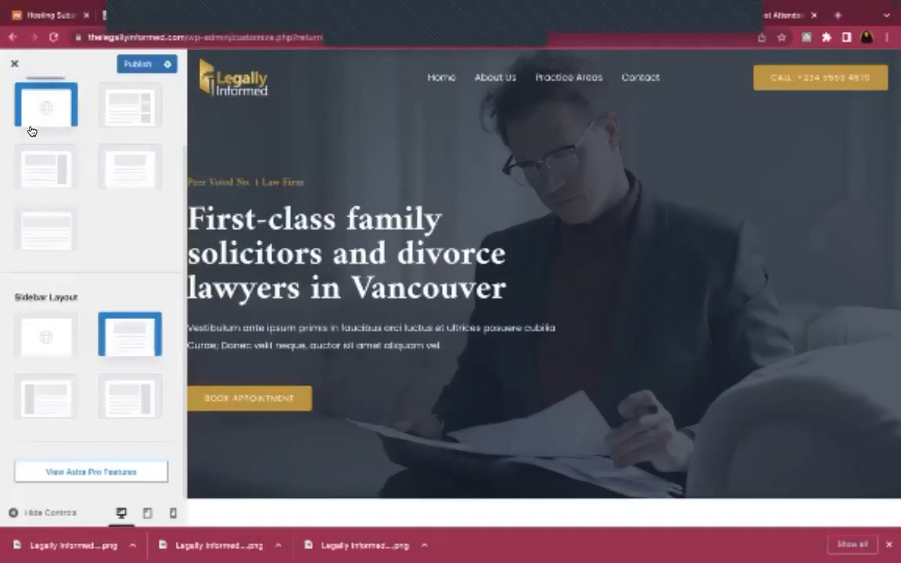
scroll(30, 131, up, 3)
click(15, 99)
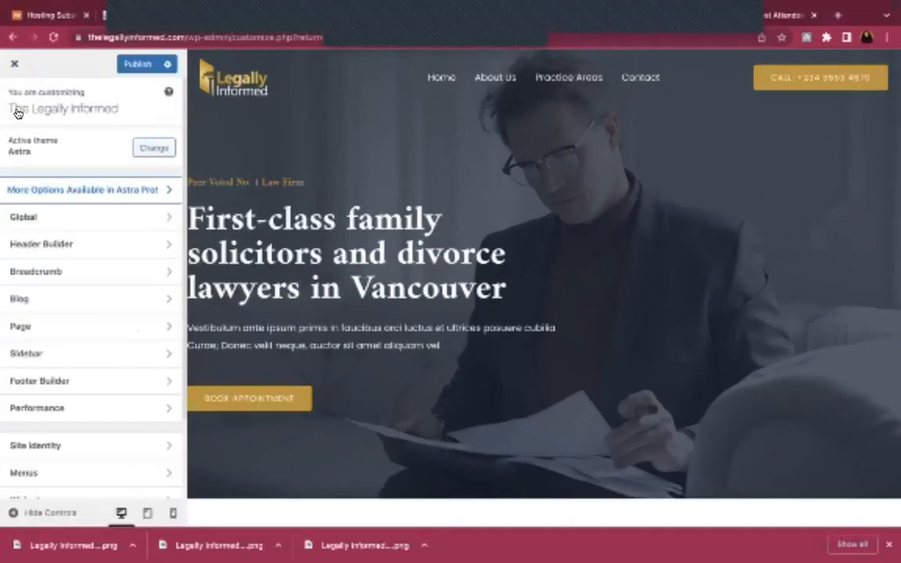
click(79, 387)
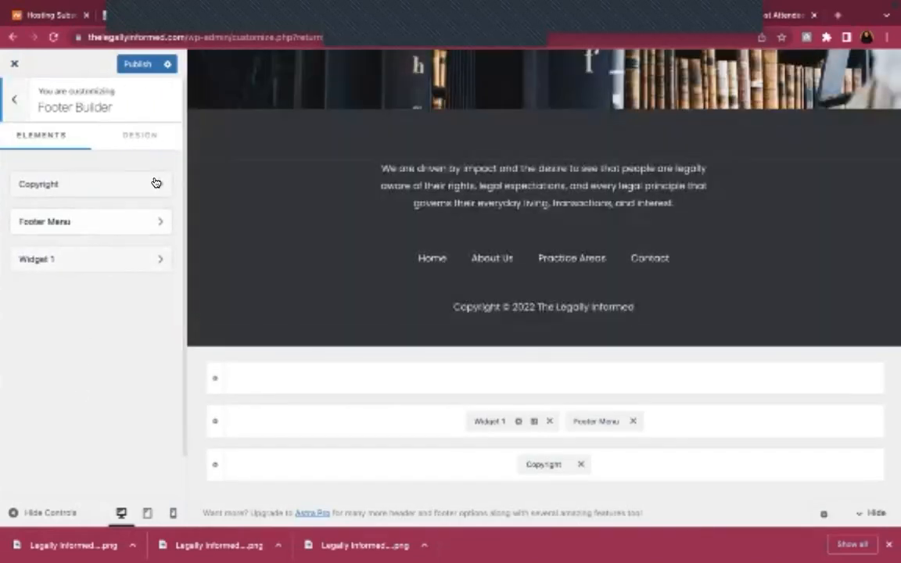
Check the 'Copyright © 2022 The Legally Informed' line and footer menu, then publish the footer
click(152, 182)
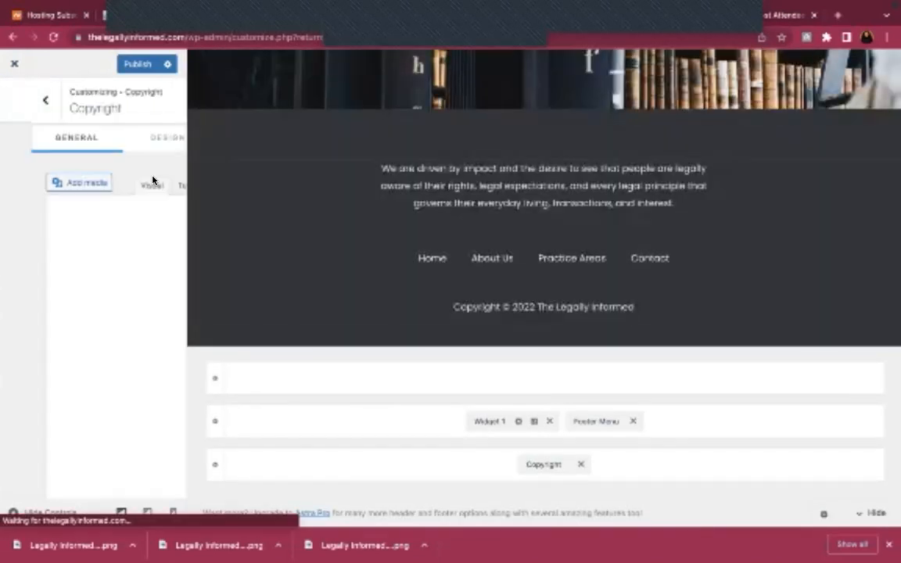
scroll(130, 365, down, 2)
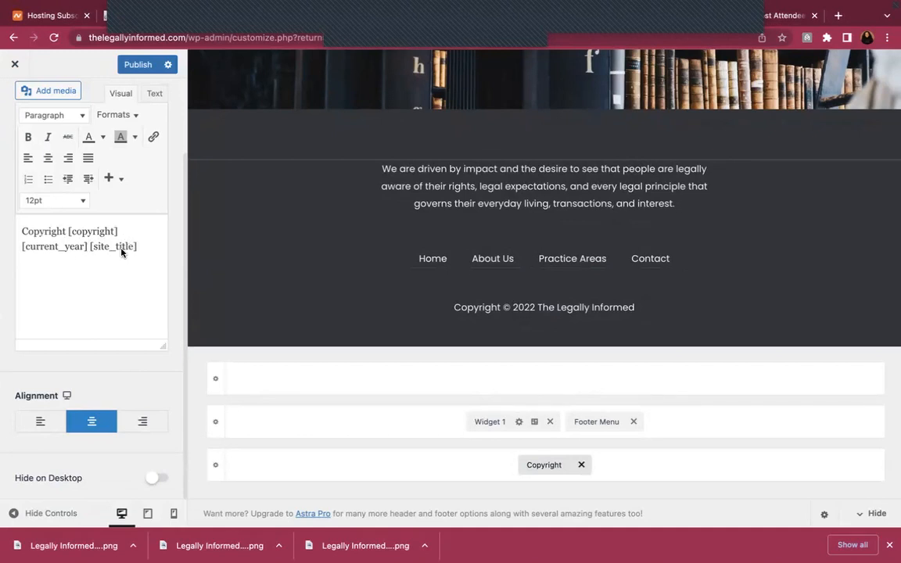
scroll(16, 110, up, 3)
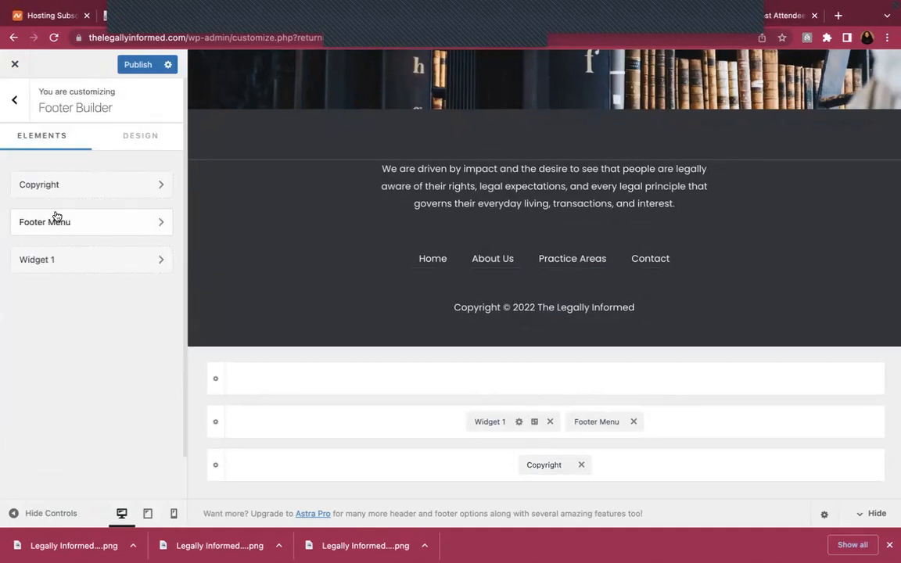
click(59, 224)
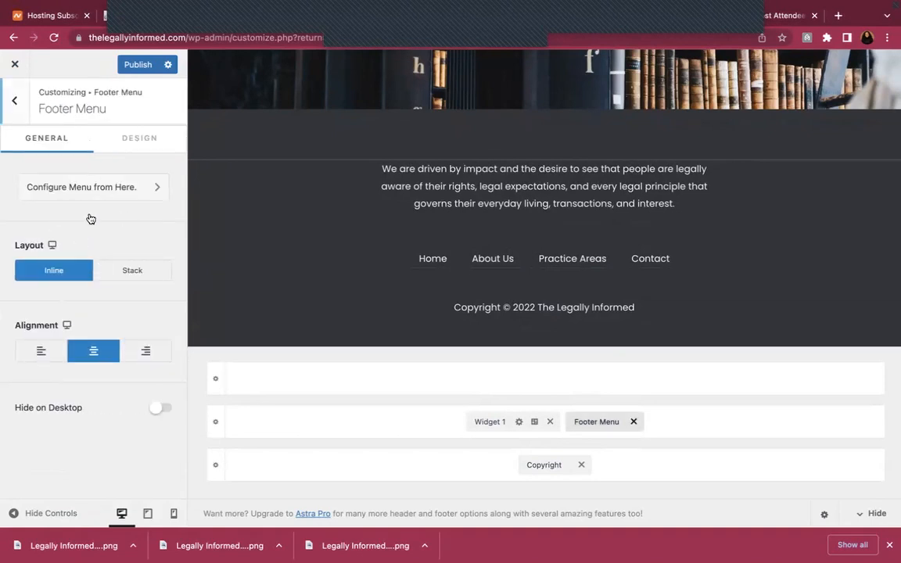
click(12, 112)
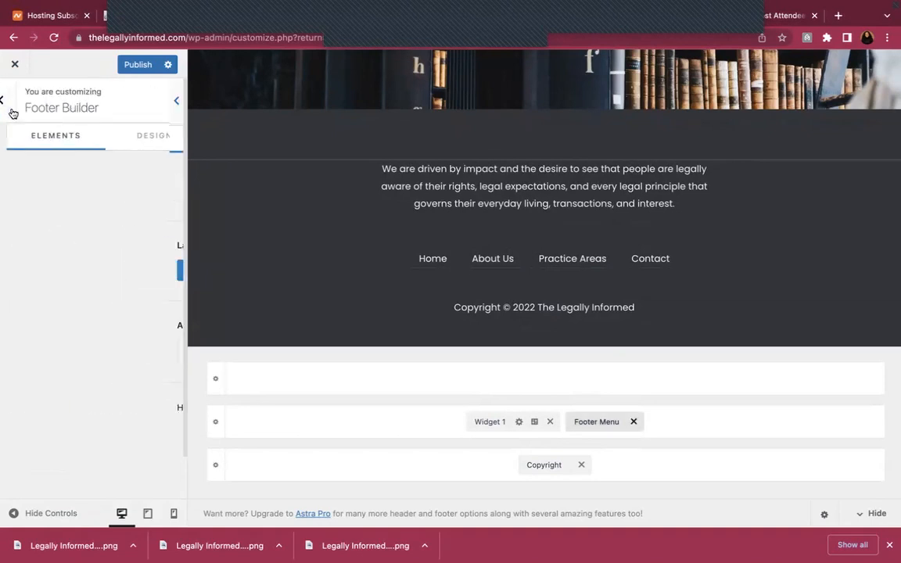
click(127, 64)
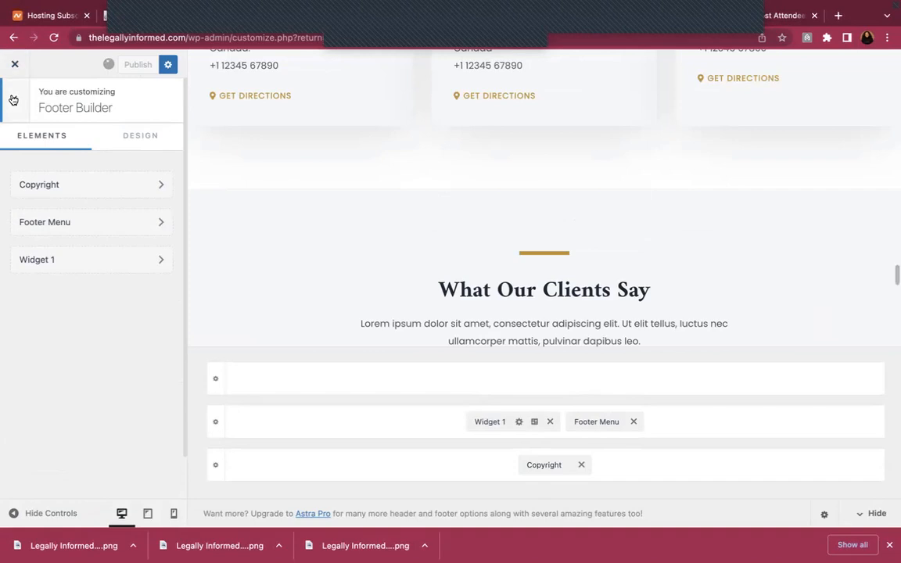
Return to the main Customizer sections and review the Site Identity settings
click(14, 100)
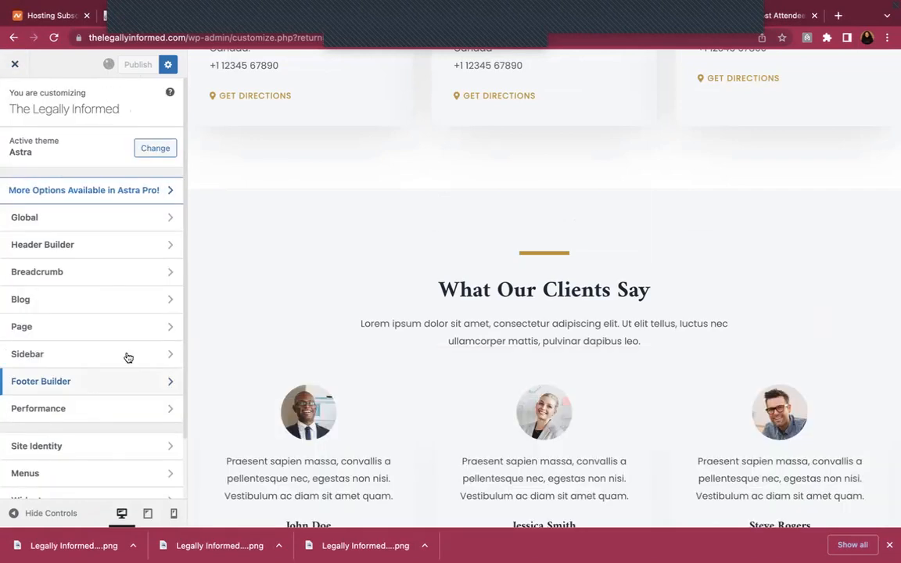
scroll(126, 356, down, 2)
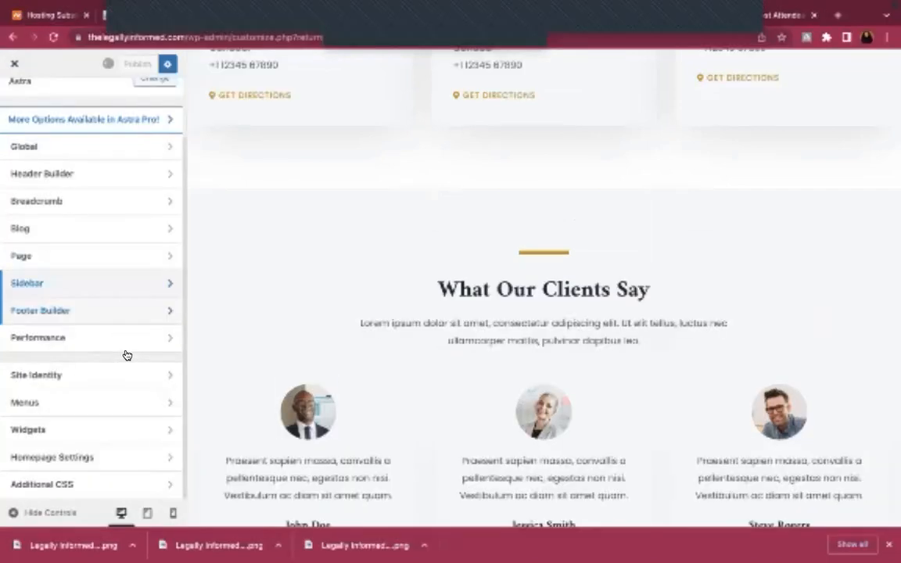
scroll(105, 462, up, 2)
scroll(95, 383, down, 2)
click(131, 378)
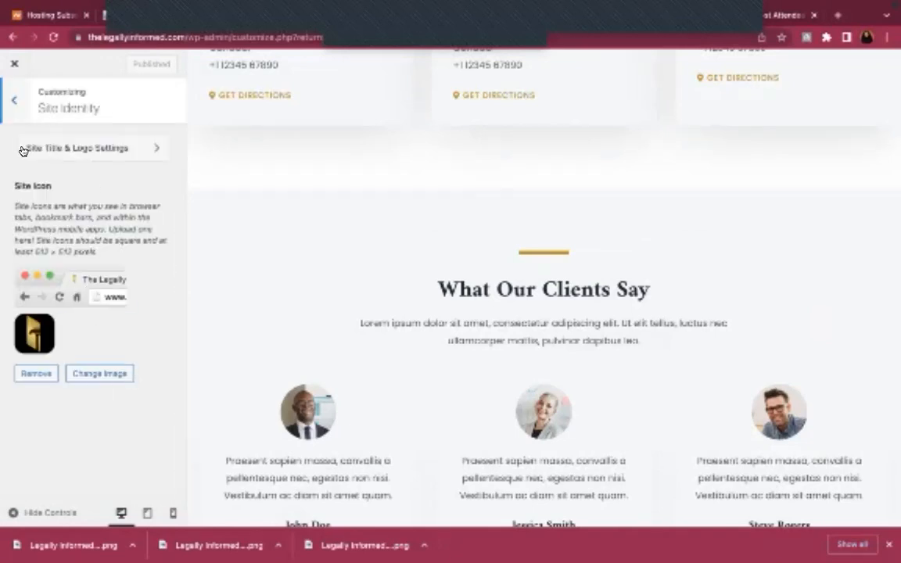
click(14, 99)
scroll(78, 377, down, 2)
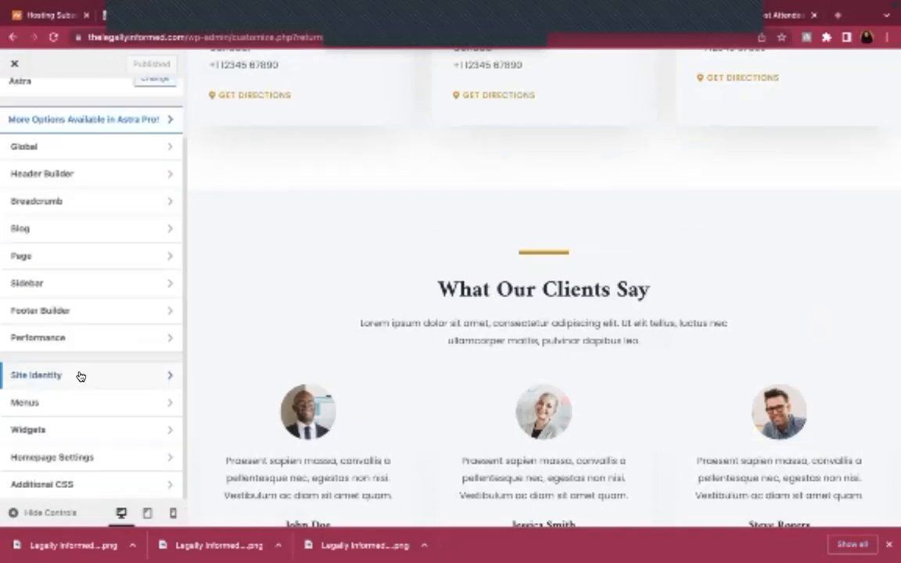
scroll(147, 317, up, 2)
Reload the live homepage tab to check the published logo, header and footer
mouse_move(371, 59)
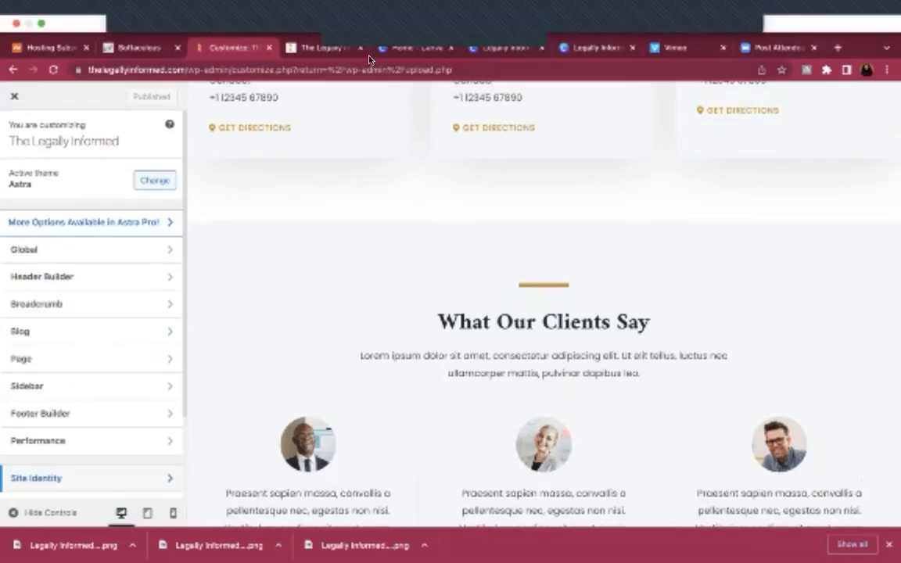
click(321, 47)
click(54, 71)
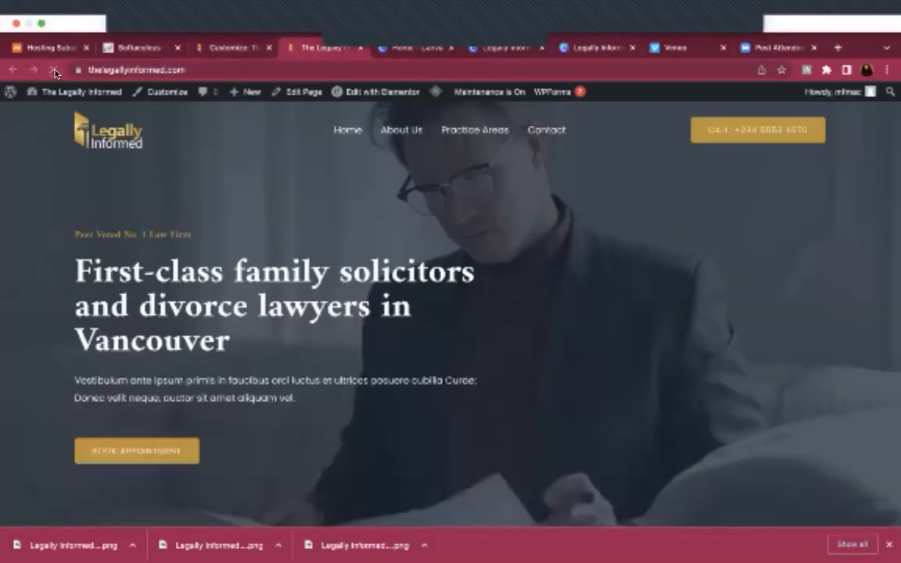
scroll(441, 327, down, 15)
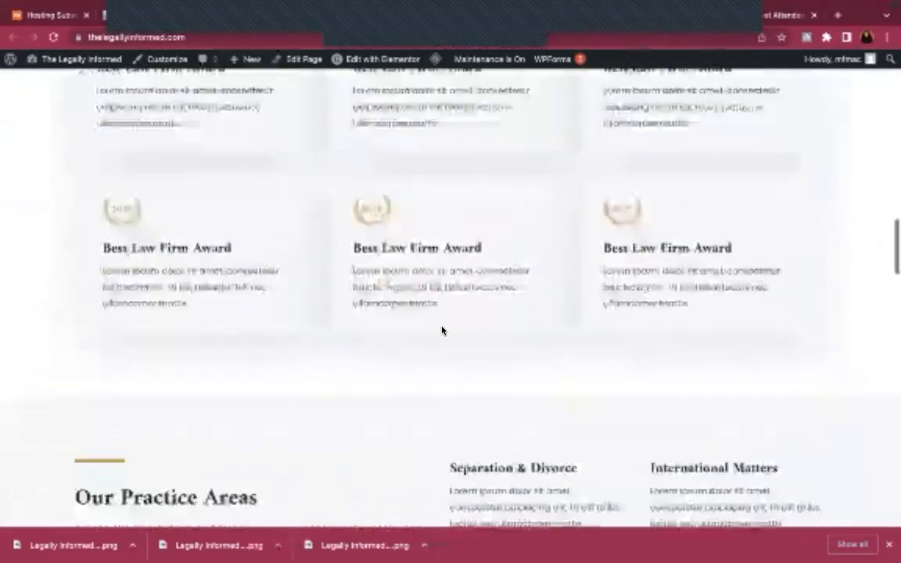
scroll(442, 331, down, 2)
scroll(443, 329, up, 15)
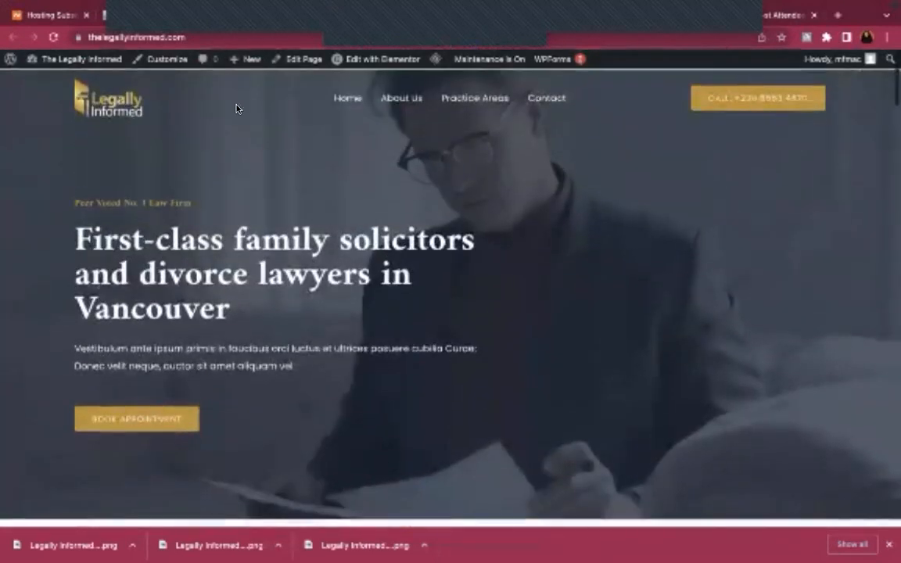
Exit the Customizer and view the live homepage with its gold logo, main menu and call button
mouse_move(271, 22)
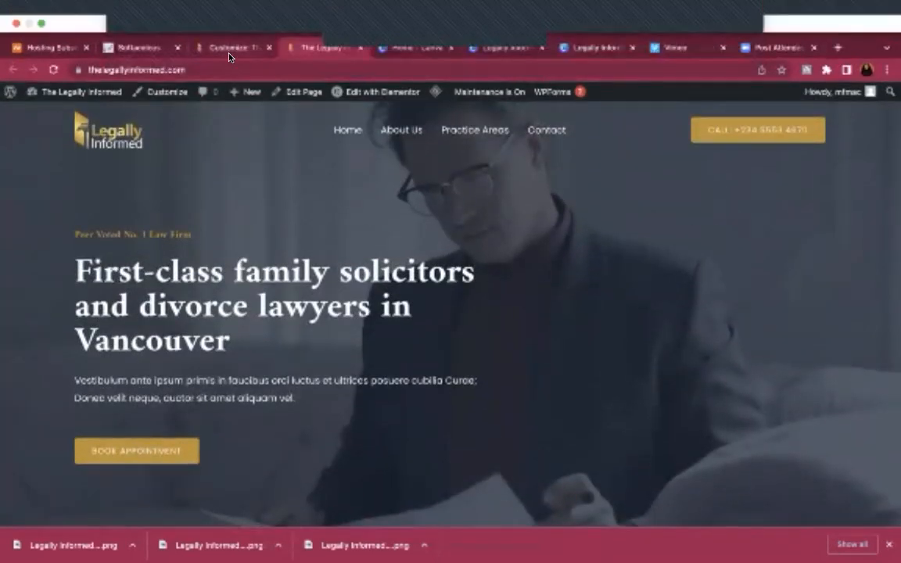
click(229, 51)
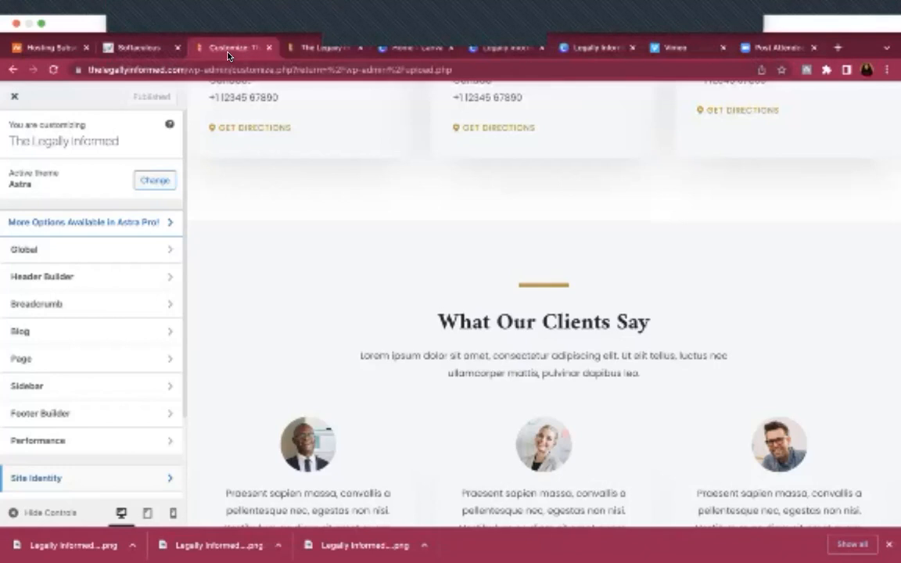
click(14, 100)
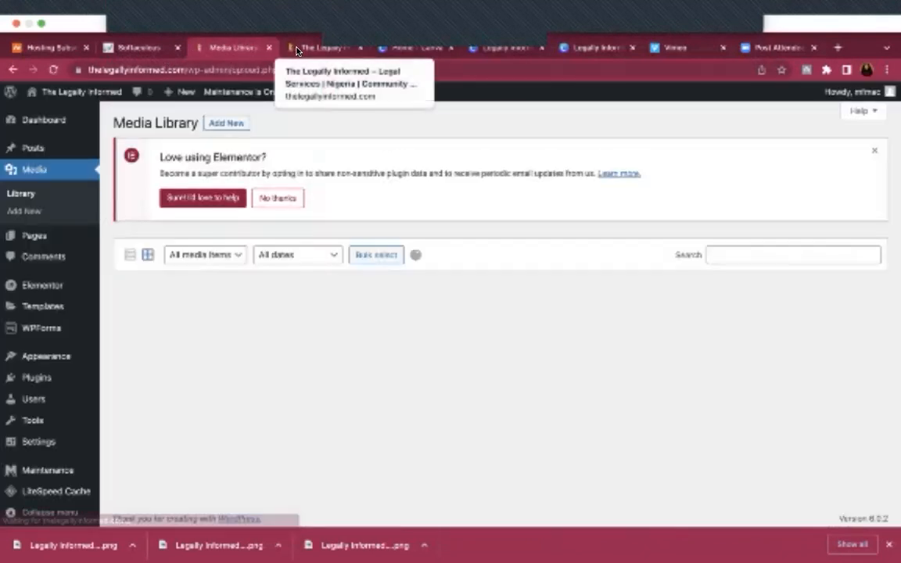
click(297, 51)
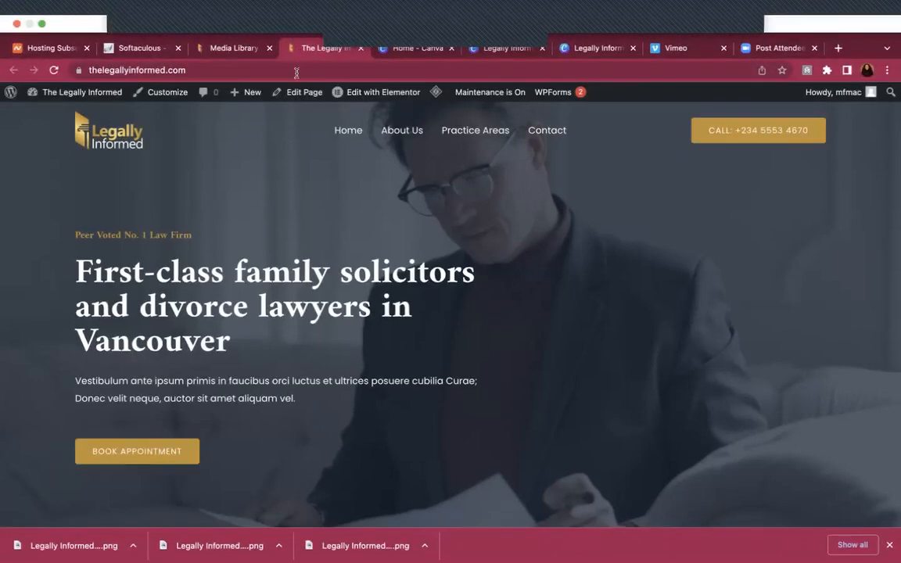
mouse_move(387, 93)
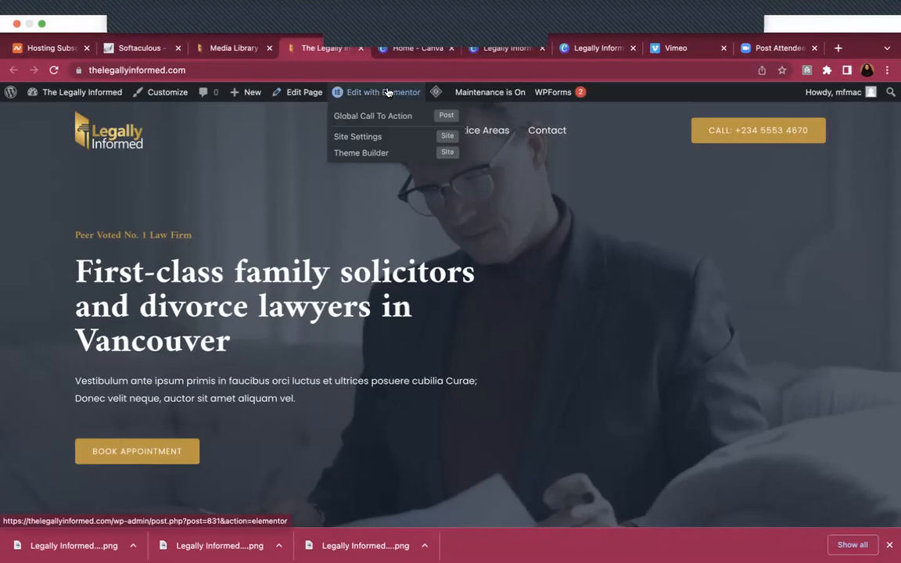
scroll(443, 318, down, 4)
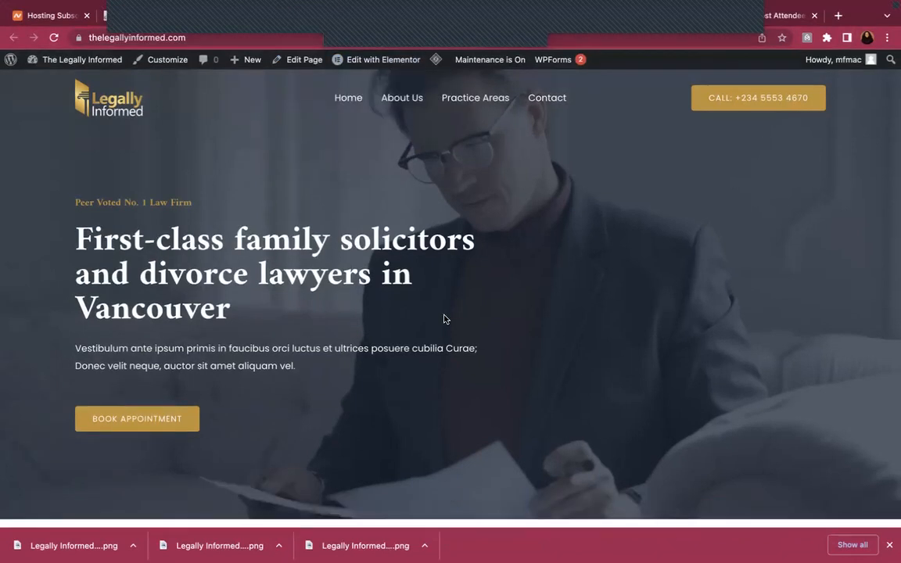
scroll(443, 319, down, 3)
scroll(444, 318, up, 6)
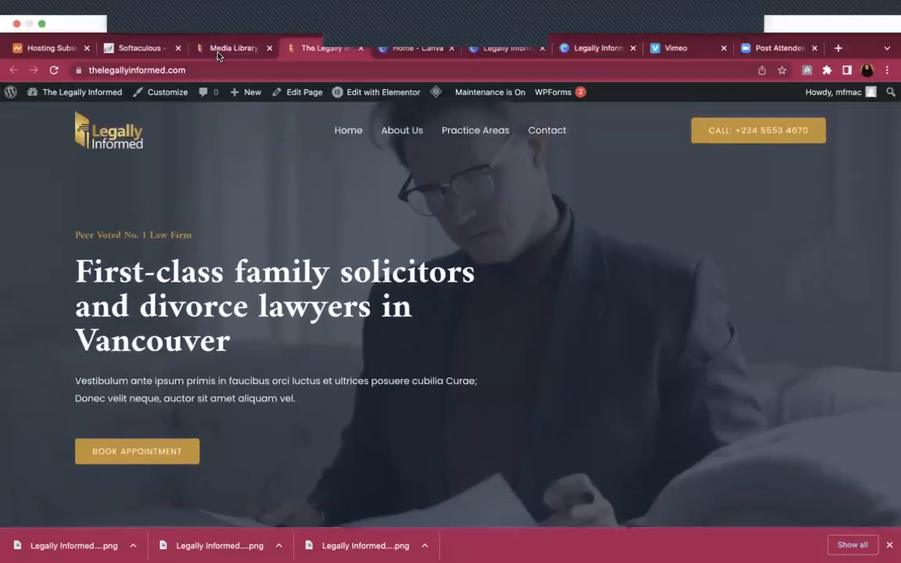
Open the Home page from All Pages in the block editor and dismiss the welcome guide
click(232, 51)
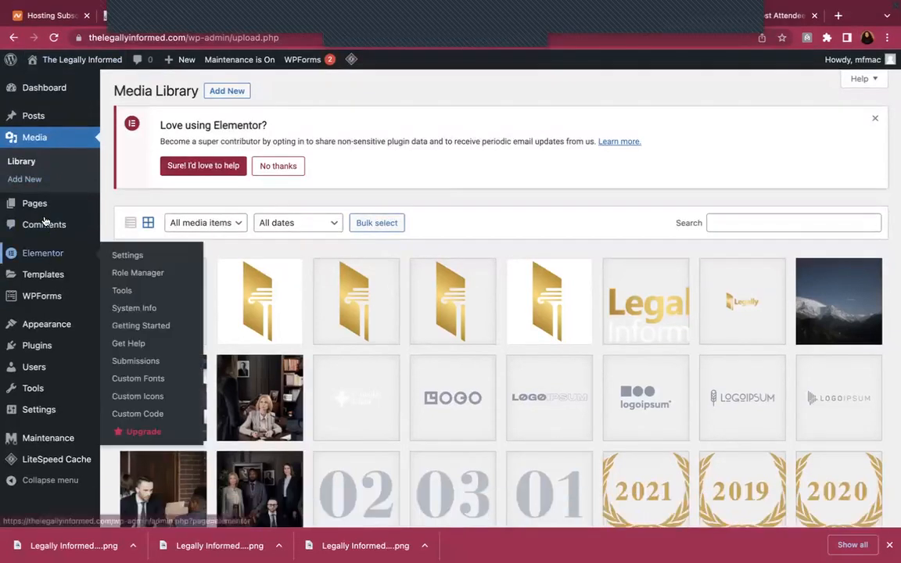
click(34, 205)
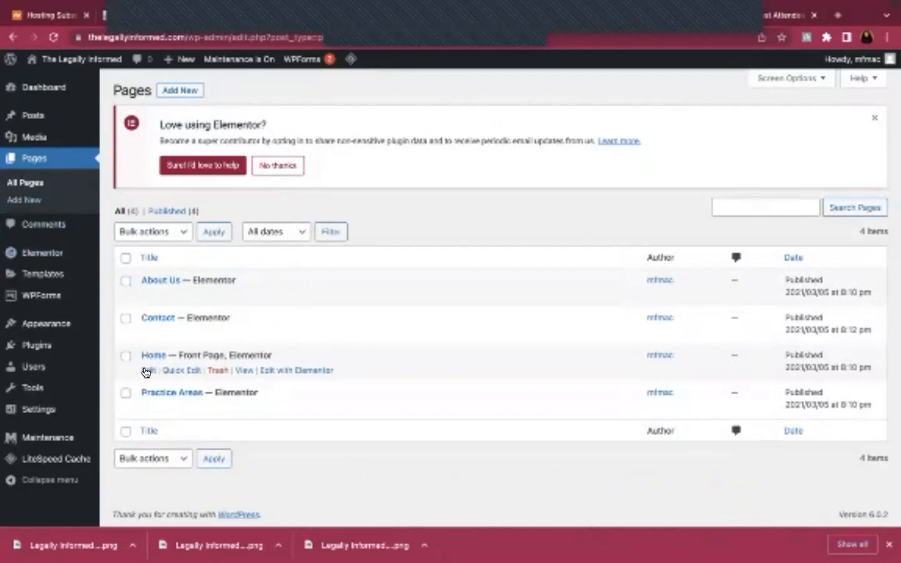
click(146, 371)
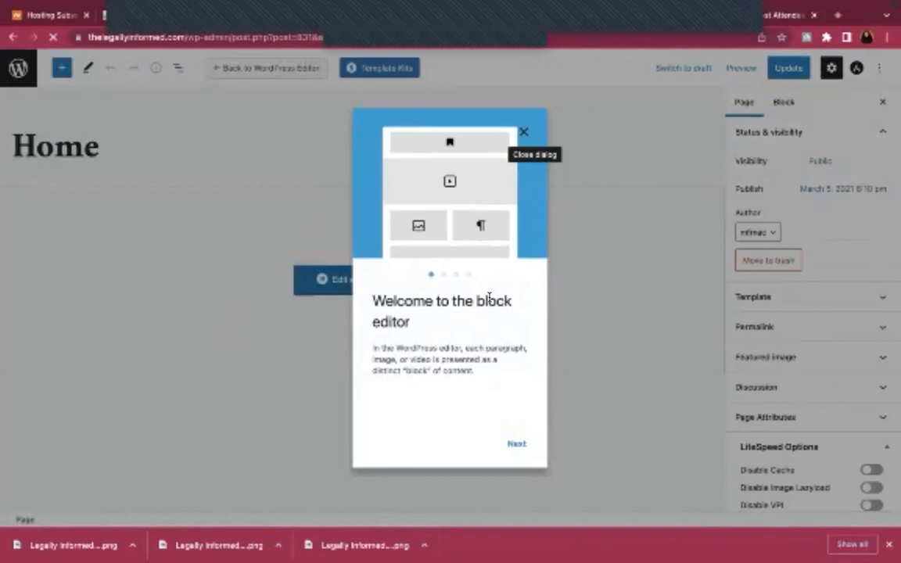
click(524, 135)
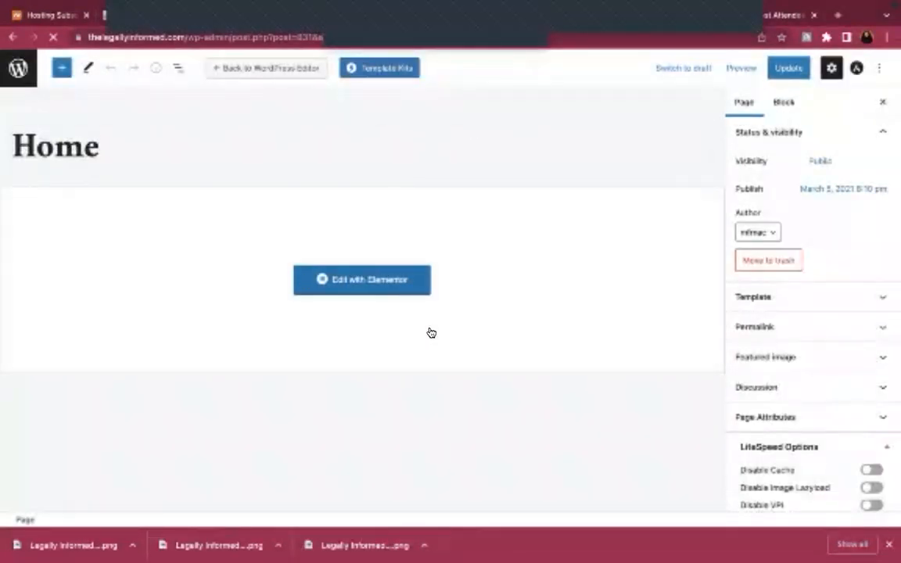
Launch Edit with Elementor on Home and wait for the hero section and navigator to load
click(353, 279)
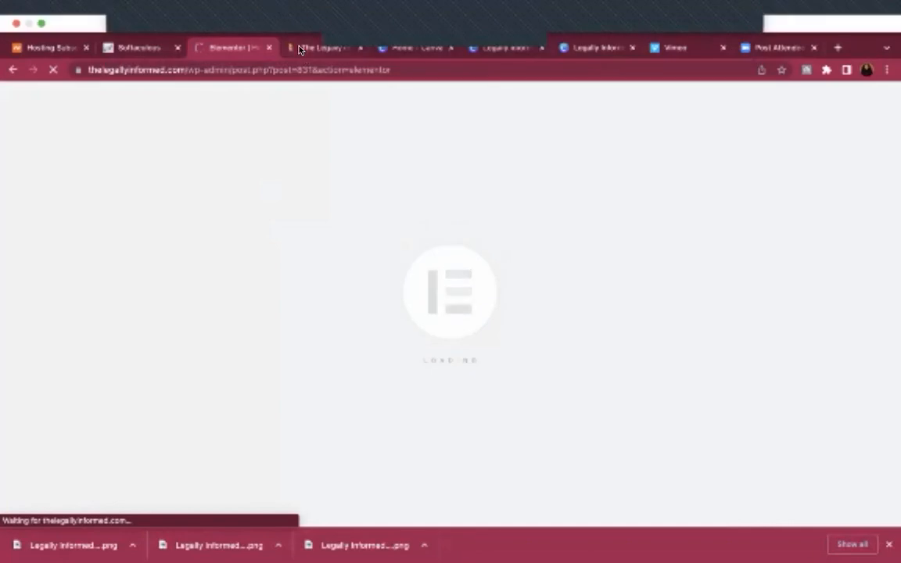
click(300, 49)
mouse_move(364, 93)
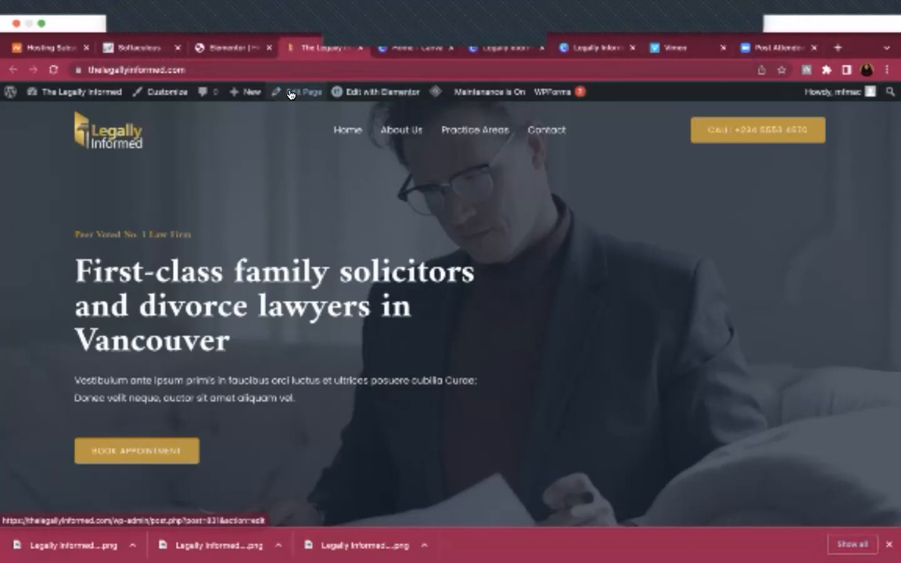
click(235, 52)
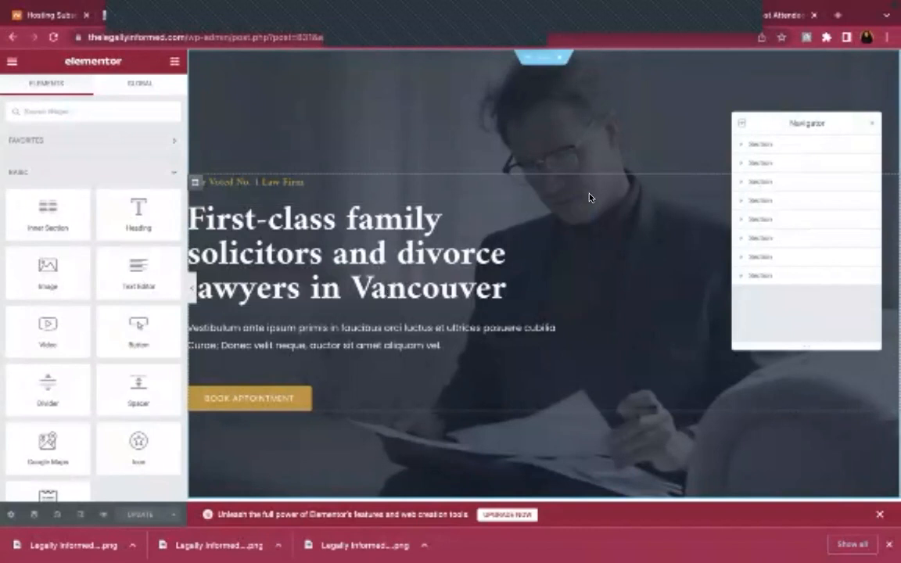
scroll(654, 269, down, 1)
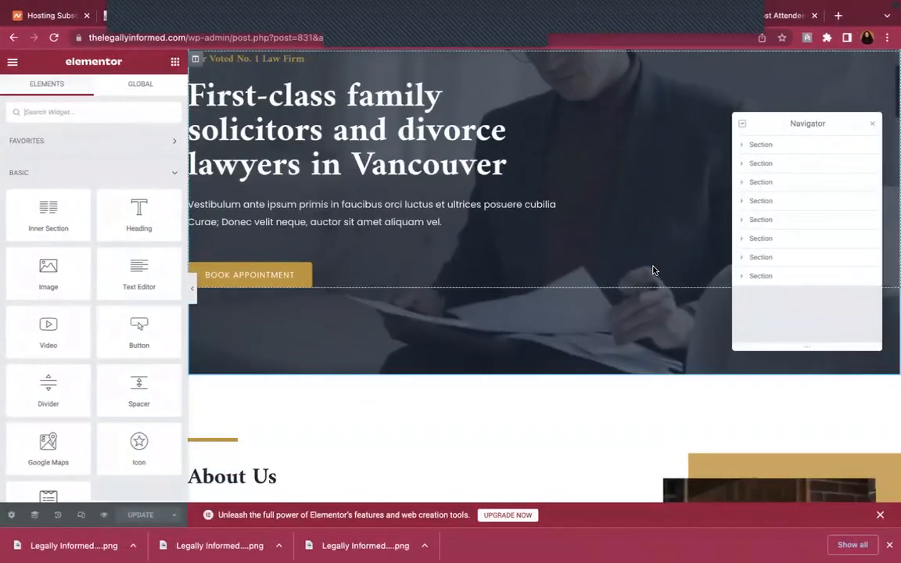
scroll(653, 269, up, 3)
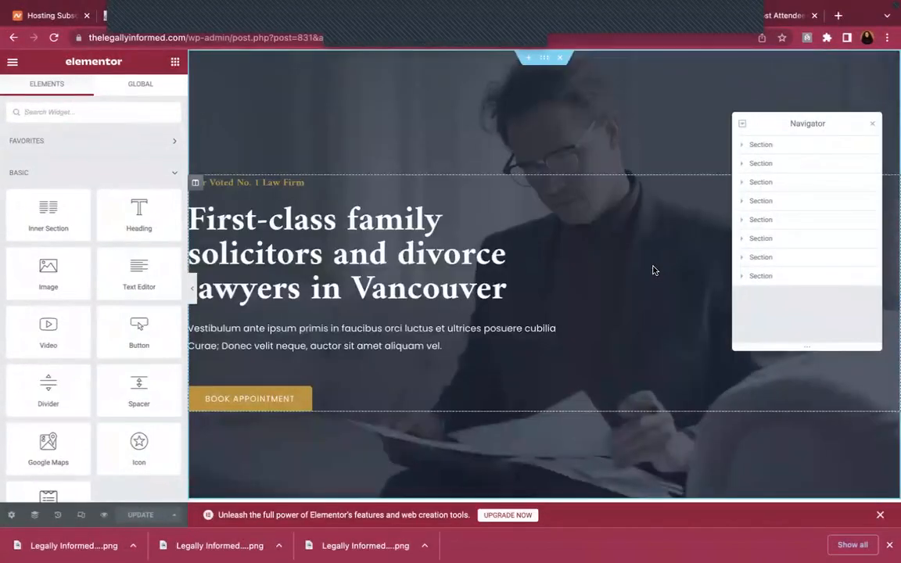
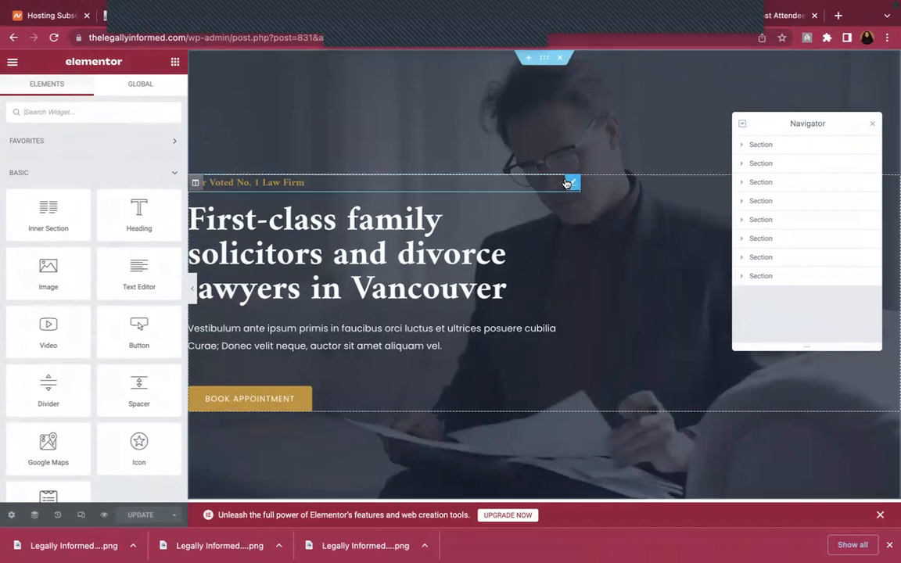
Open the hero section's Edit Section panel and scroll through the homepage to review it
click(538, 59)
scroll(536, 149, down, 3)
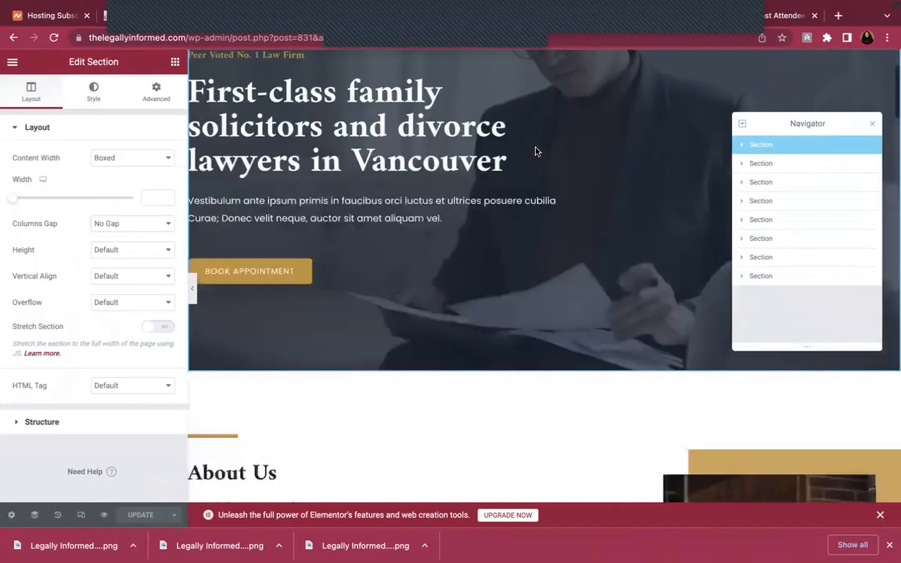
scroll(533, 330, down, 2)
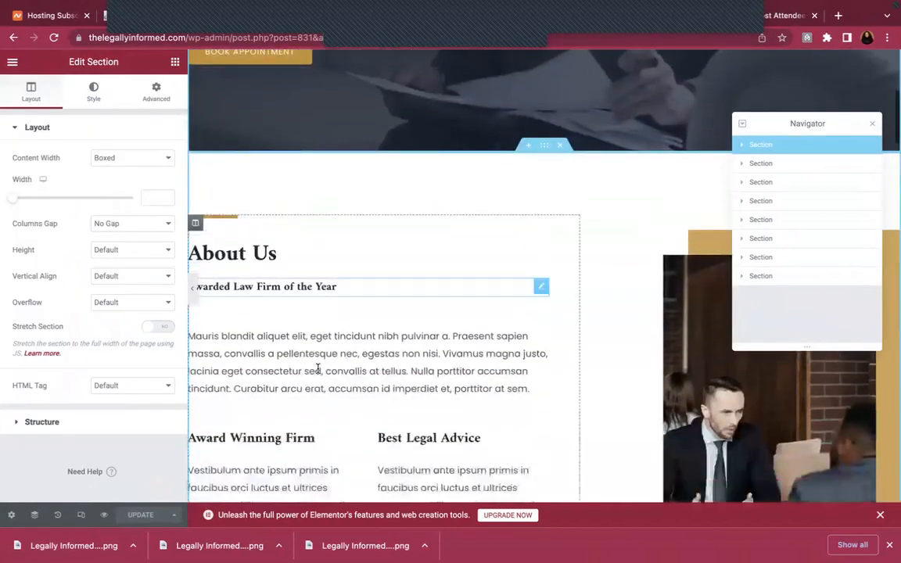
scroll(462, 382, down, 6)
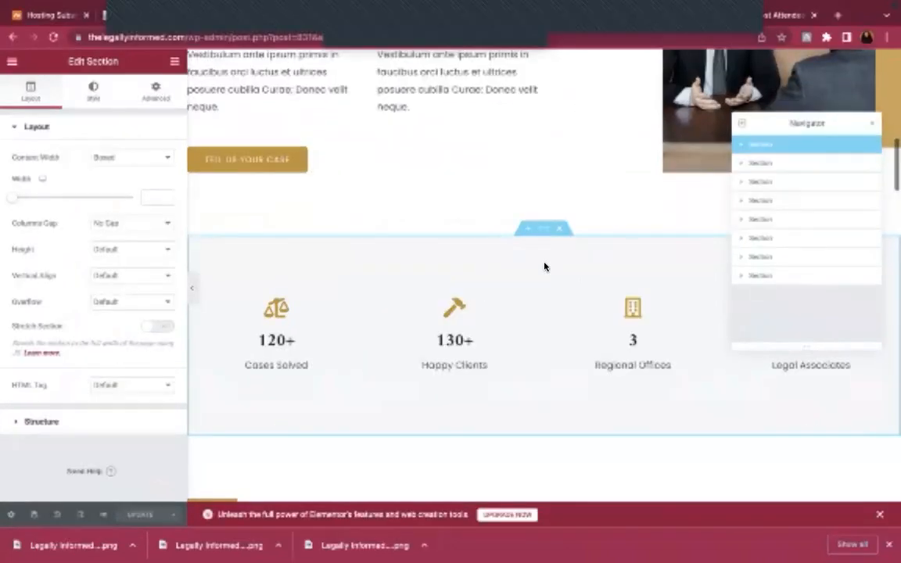
scroll(548, 368, down, 4)
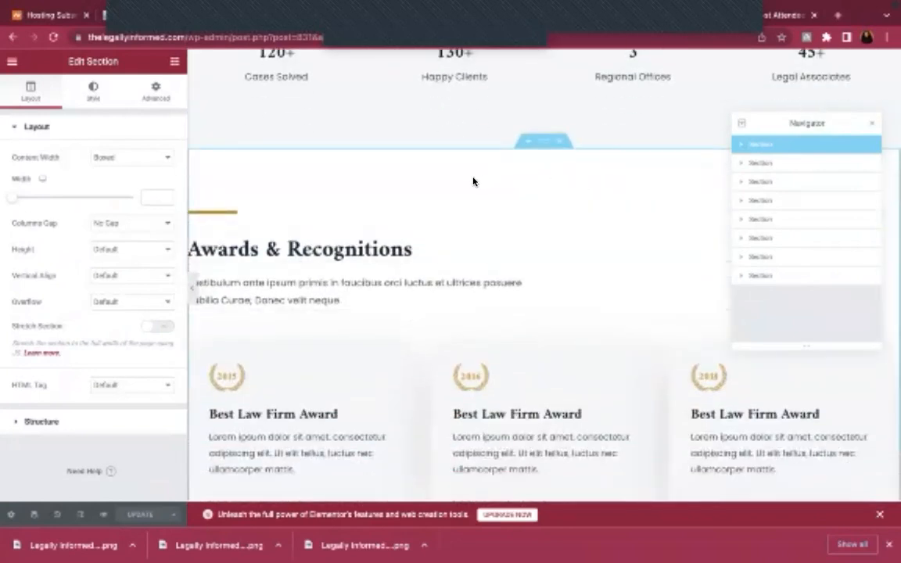
scroll(648, 271, up, 15)
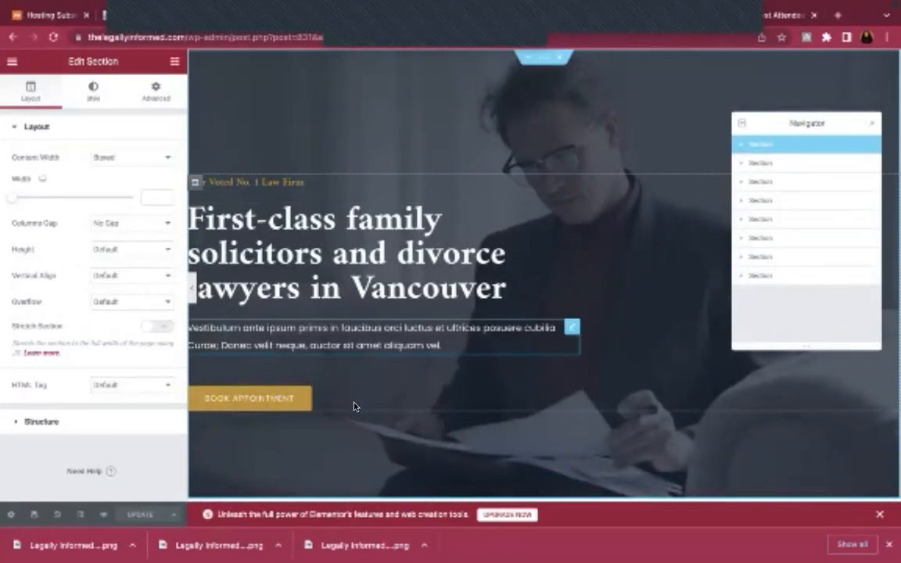
Keep the hero section's content width set to Boxed
right_click(557, 68)
key(Escape)
drag(560, 68, 359, 74)
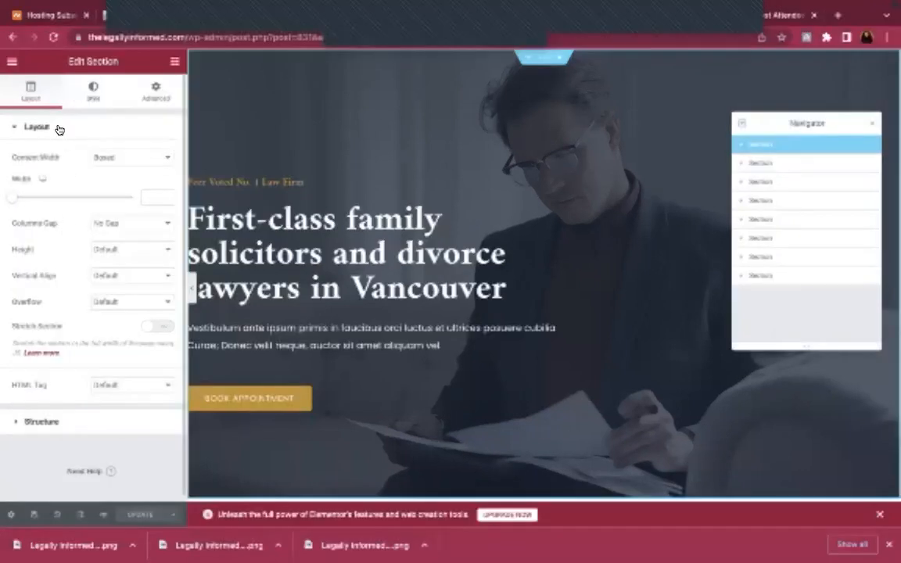
click(129, 157)
click(116, 141)
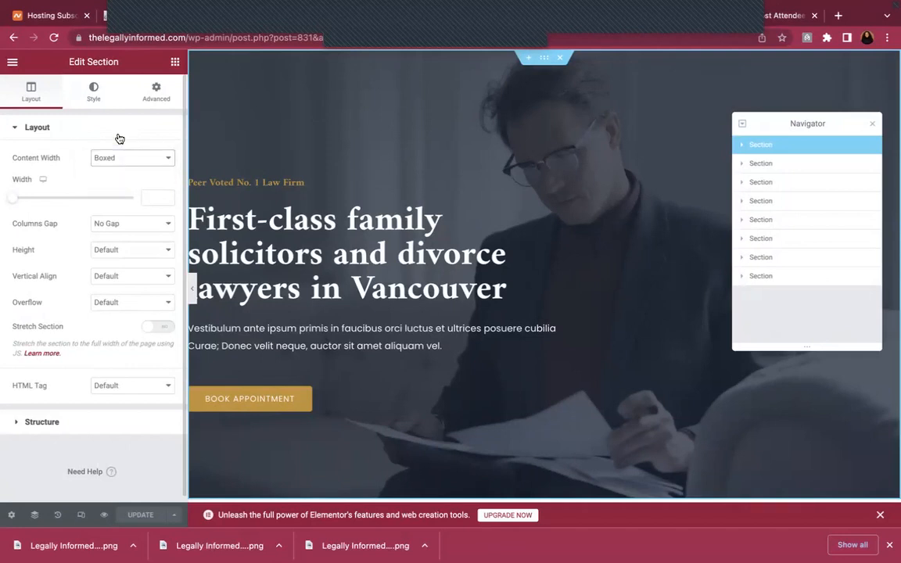
Compare against the live homepage, then show the hero section's Style settings
mouse_move(398, 6)
click(299, 52)
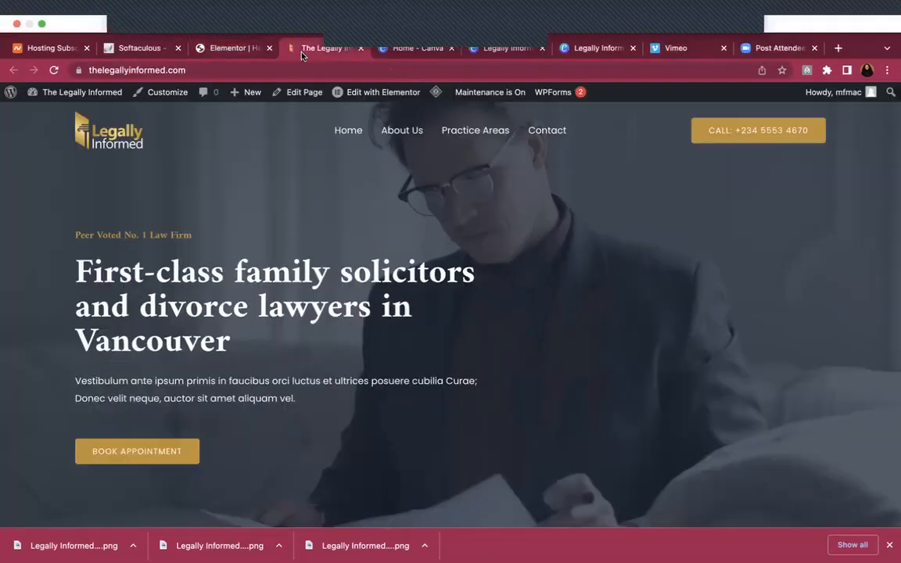
mouse_move(439, 6)
click(232, 48)
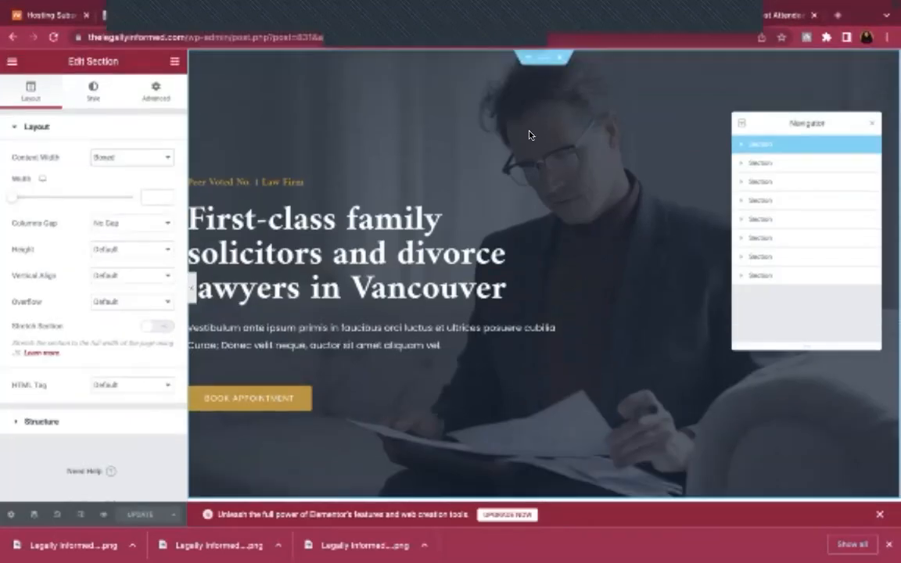
click(88, 94)
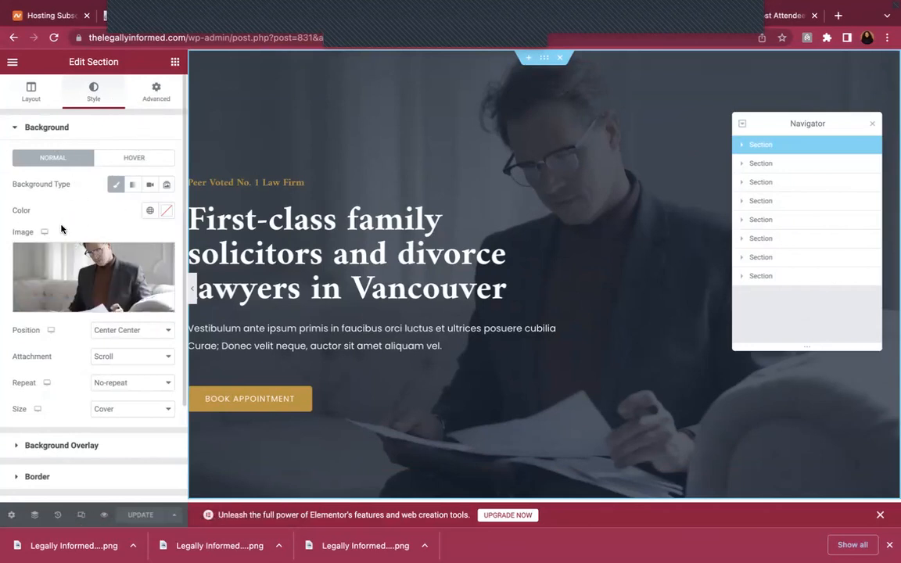
Check the hero's padding, then view hero-section.jpg (1920 × 1412 px) in the media library
click(152, 90)
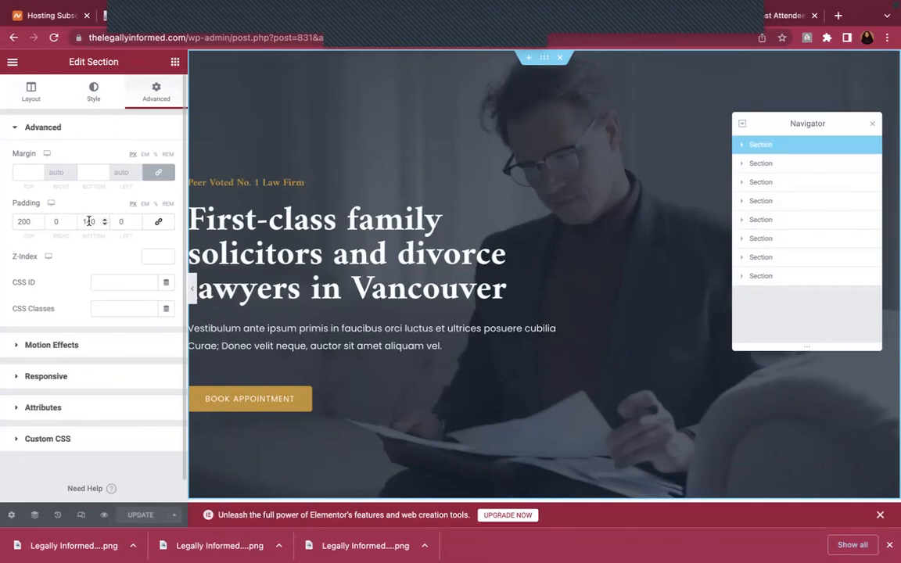
click(94, 90)
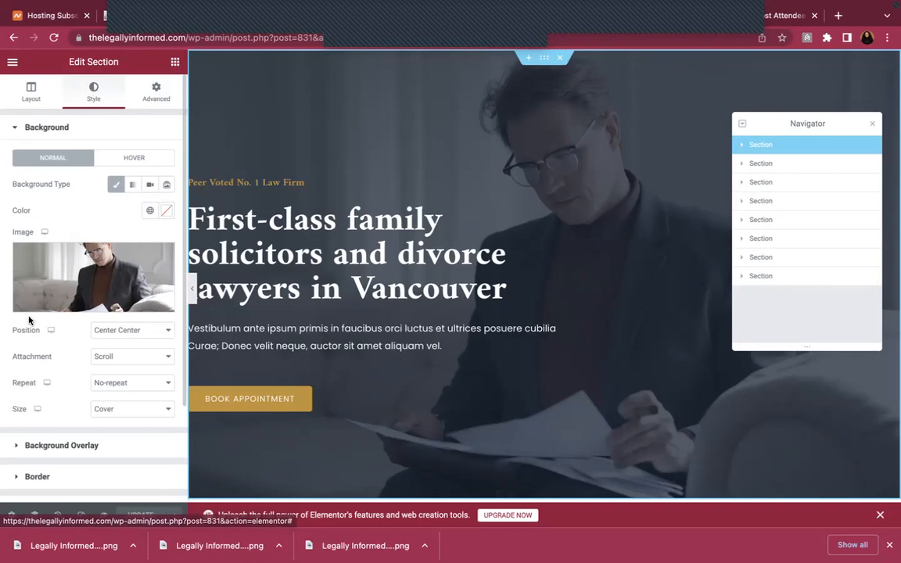
click(78, 283)
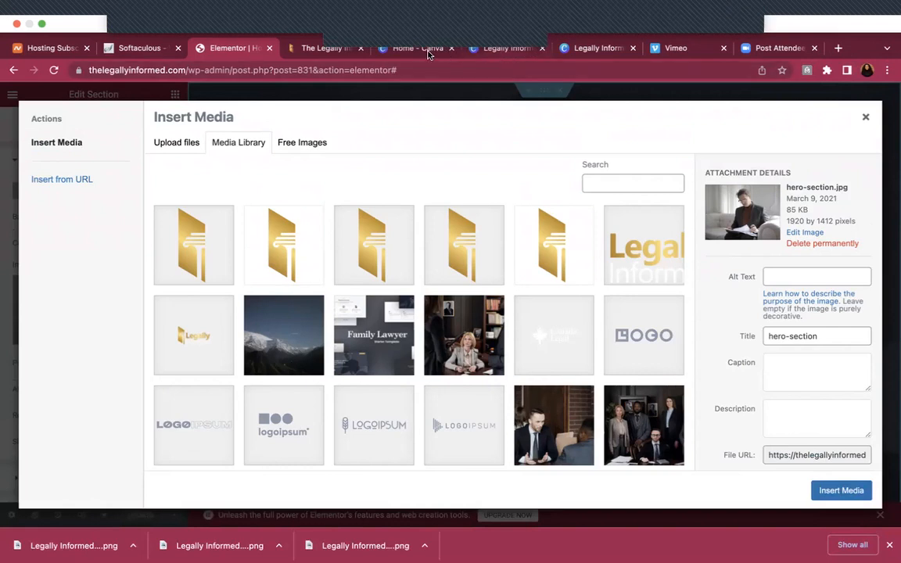
Create a custom-size Canva design of 1920 × 1412 px
click(420, 50)
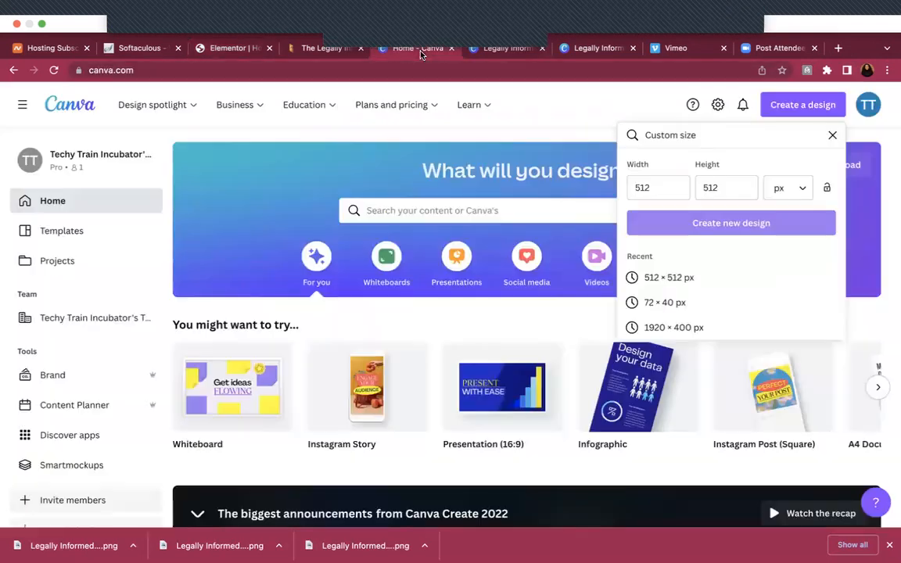
click(701, 223)
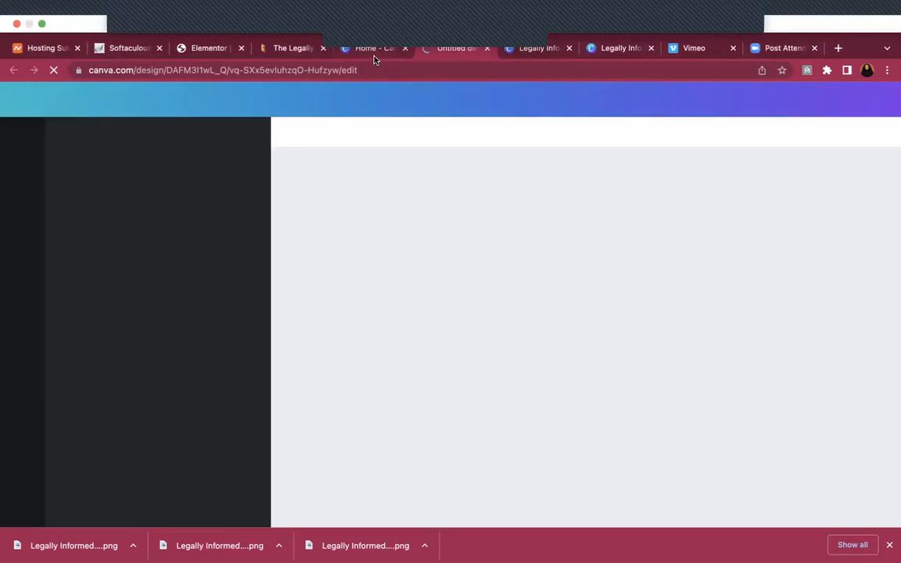
click(374, 57)
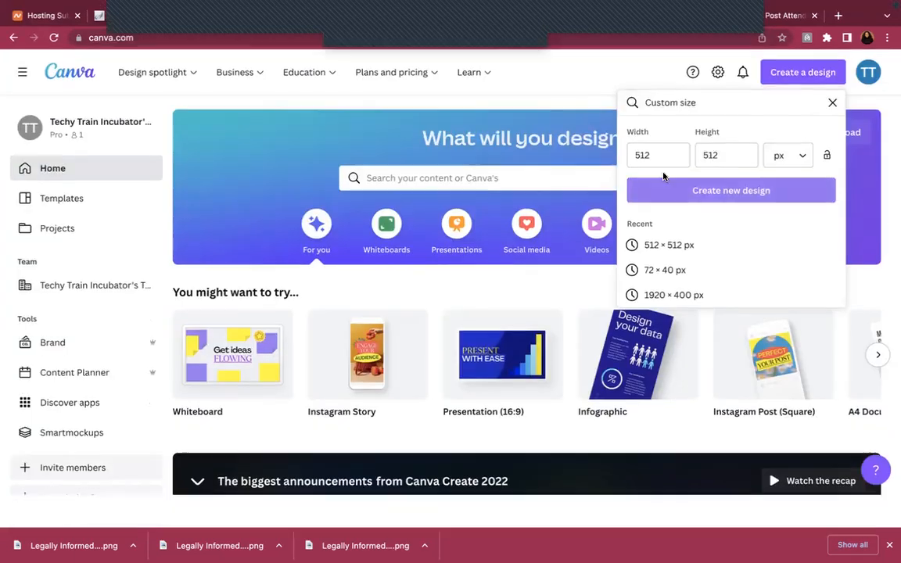
click(656, 155)
key(BackSpace)
key(BackSpace)
text(1)
text(87)
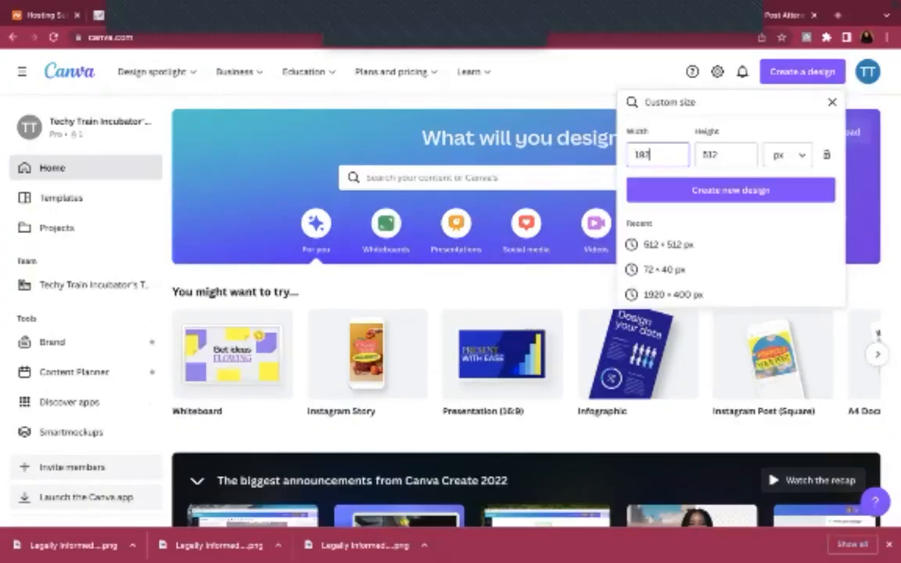
key(Tab)
text(1)
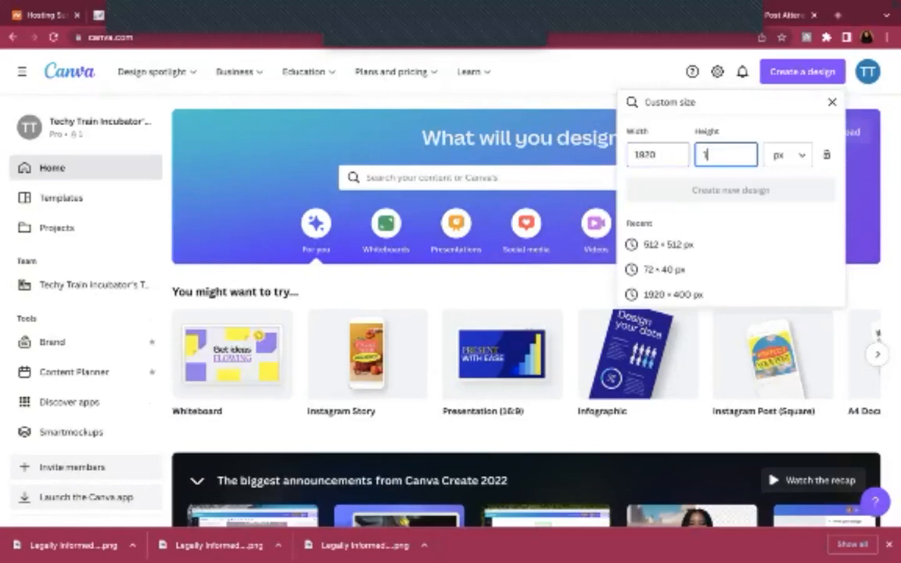
text(412)
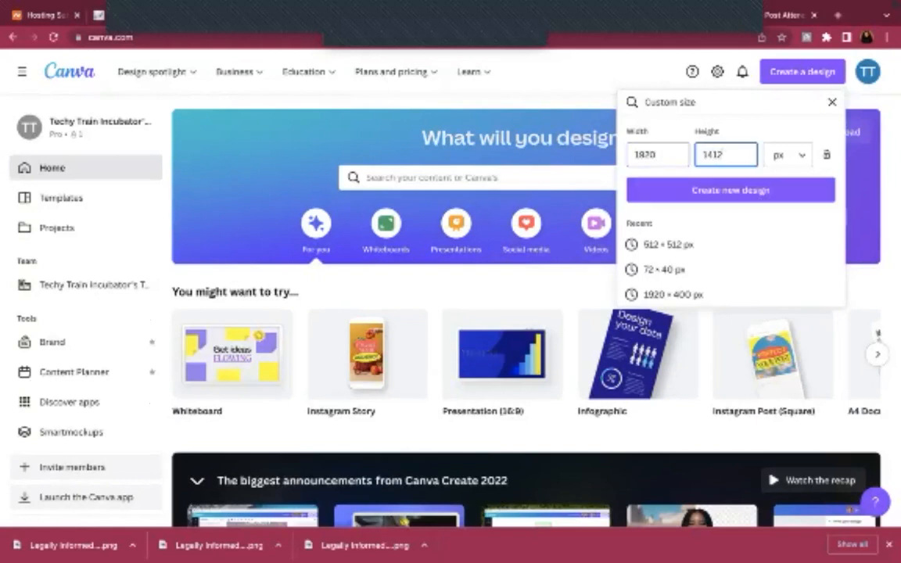
click(662, 196)
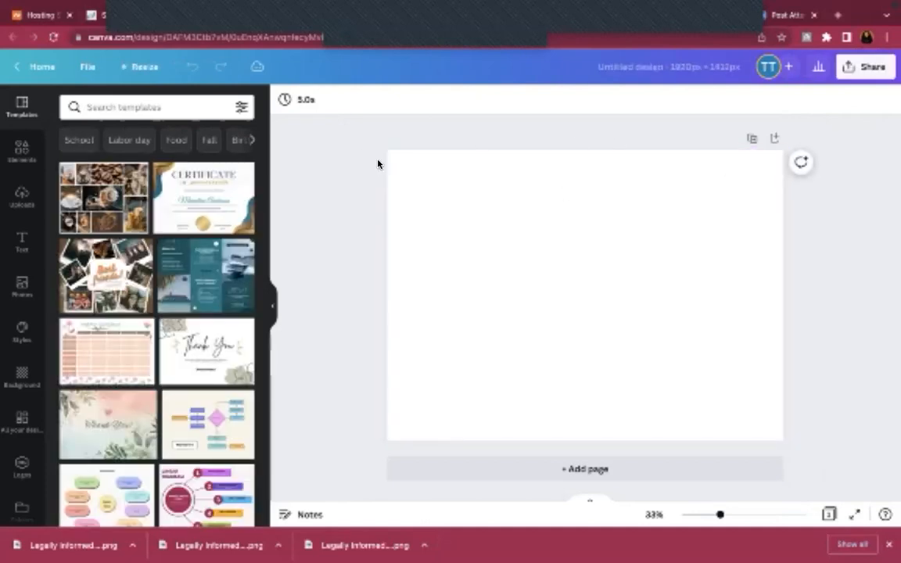
Open Canva's Photos panel, then close Elementor's media library without changing the background
click(18, 291)
mouse_move(191, 7)
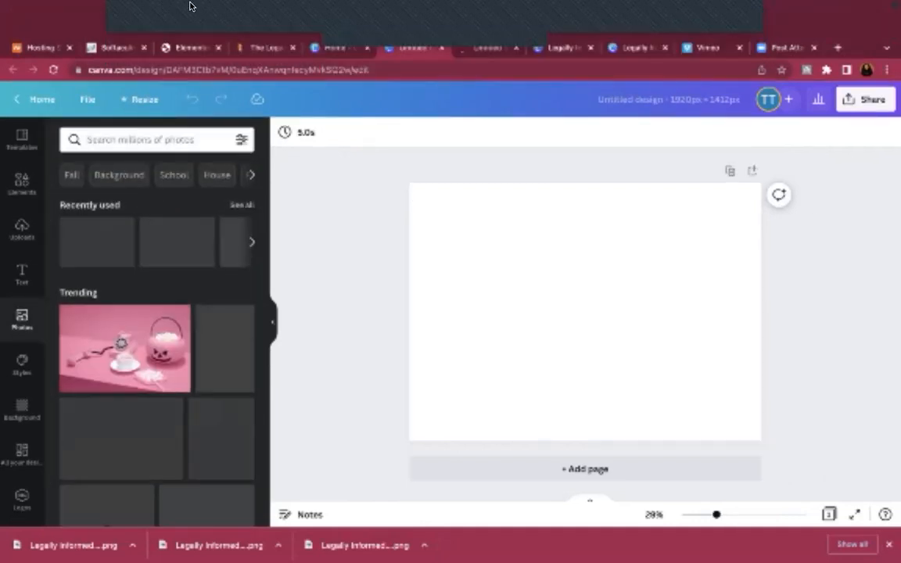
click(180, 50)
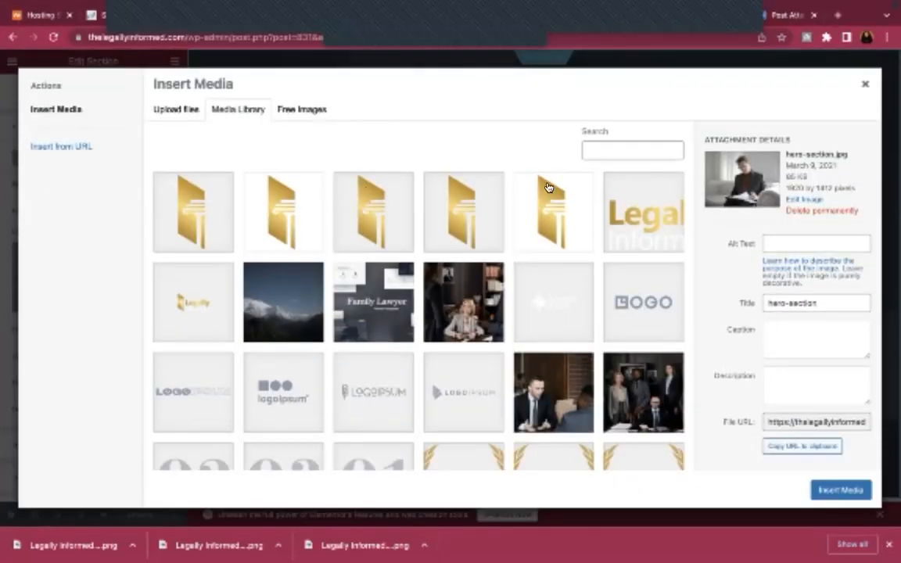
click(865, 84)
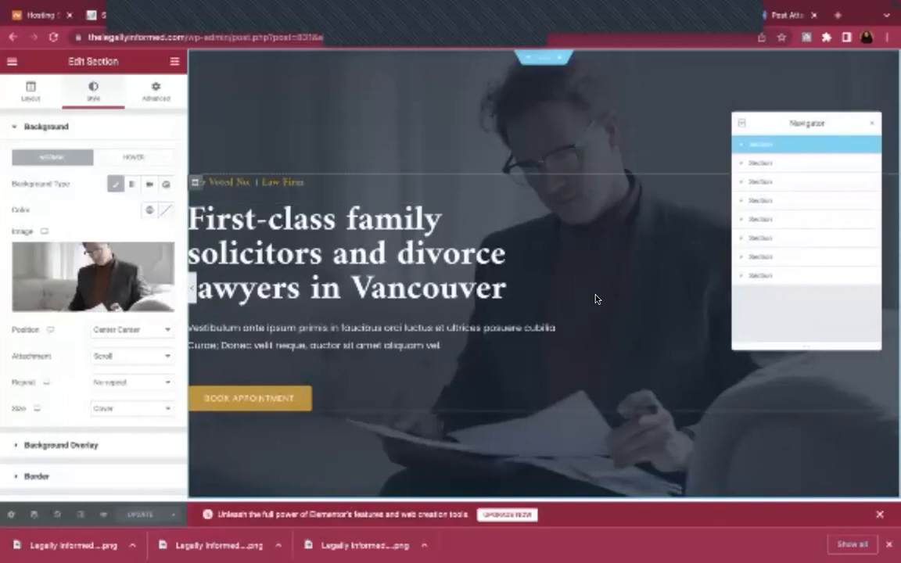
Review the hero's Background and Background Overlay settings, then return to the Canva design
click(88, 128)
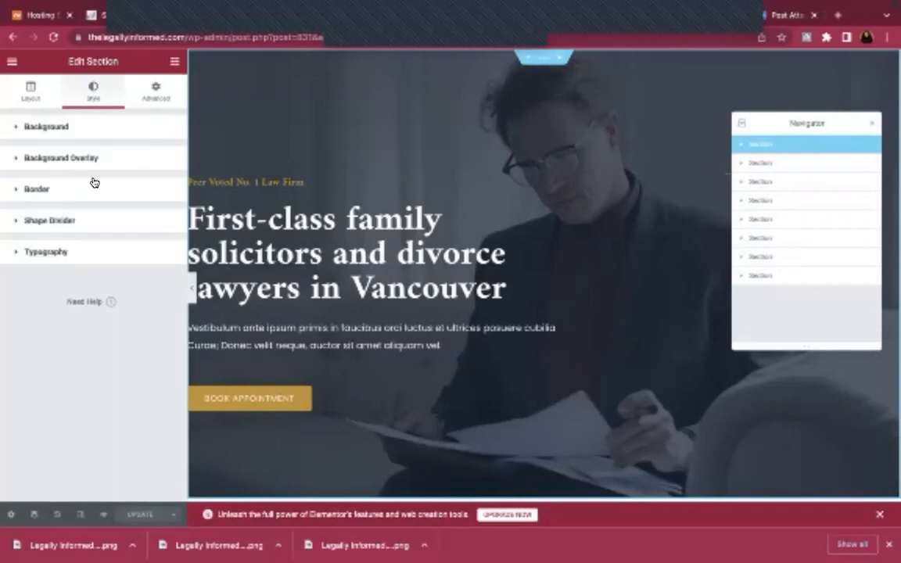
click(90, 154)
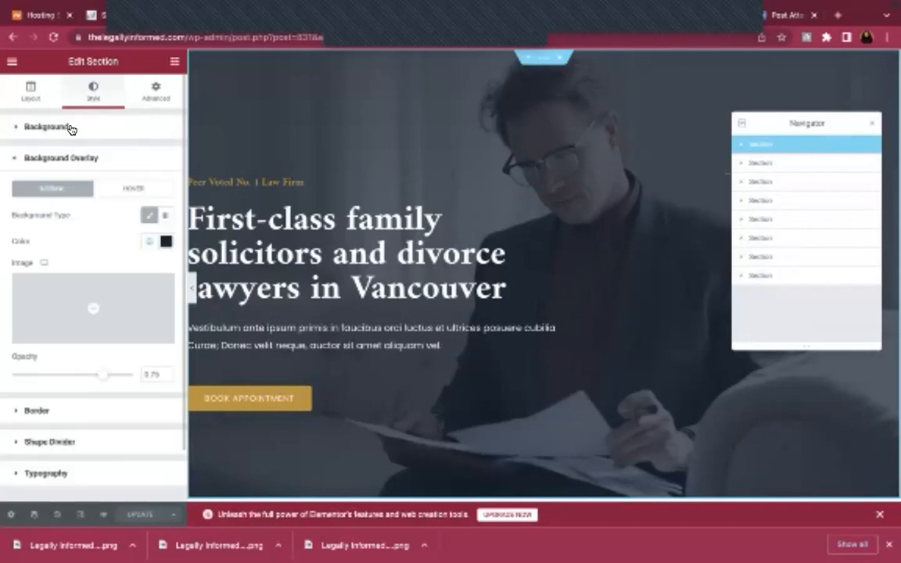
click(70, 128)
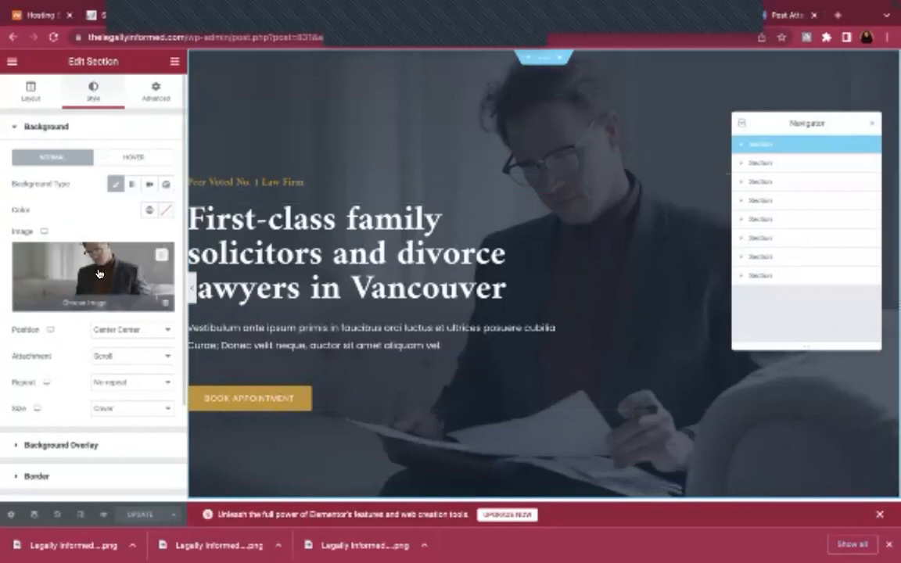
mouse_move(326, 3)
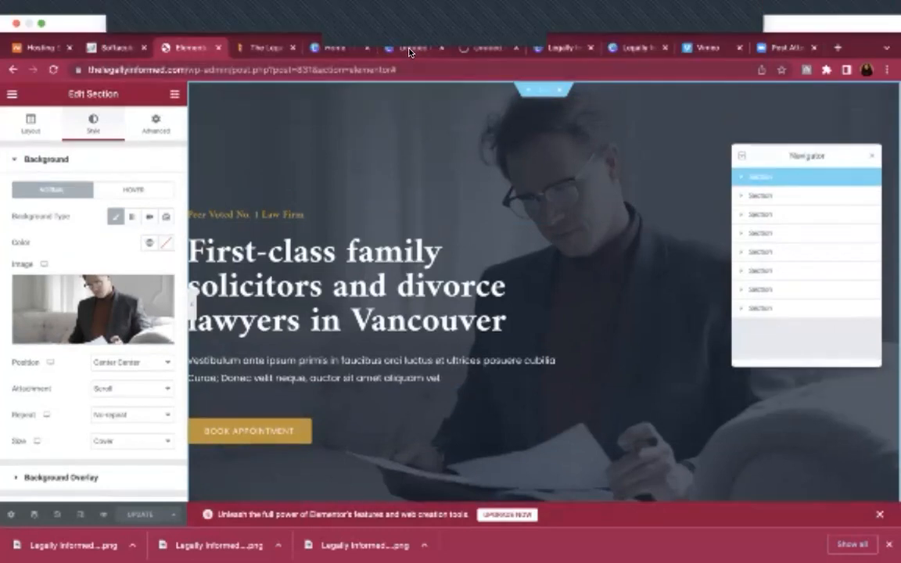
click(410, 49)
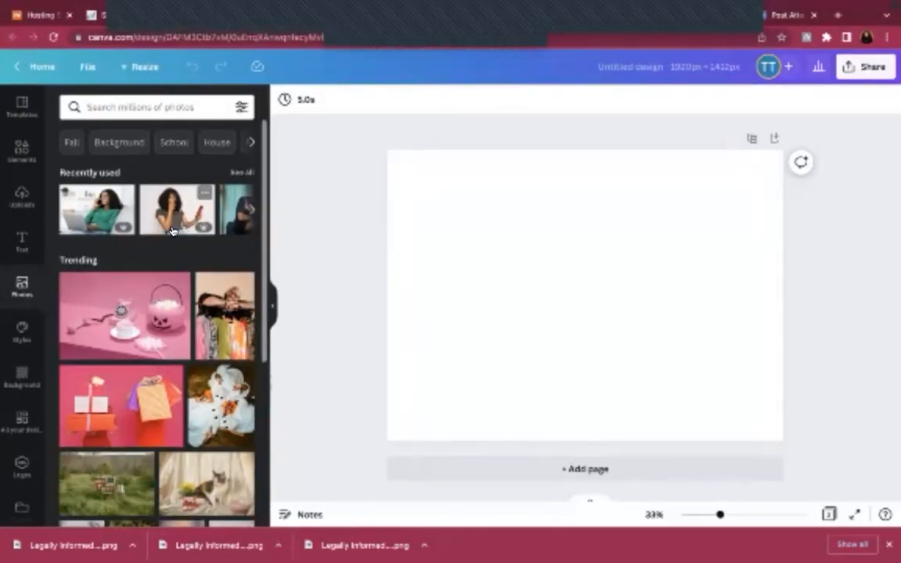
Search Canva's stock photos for 'black female lawyer'
click(141, 105)
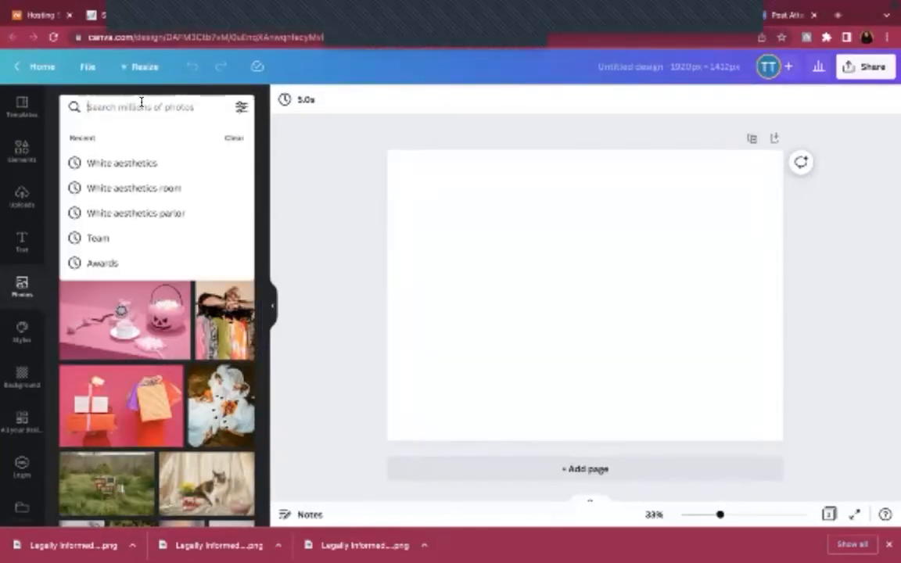
text(black female lawyer)
key(Return)
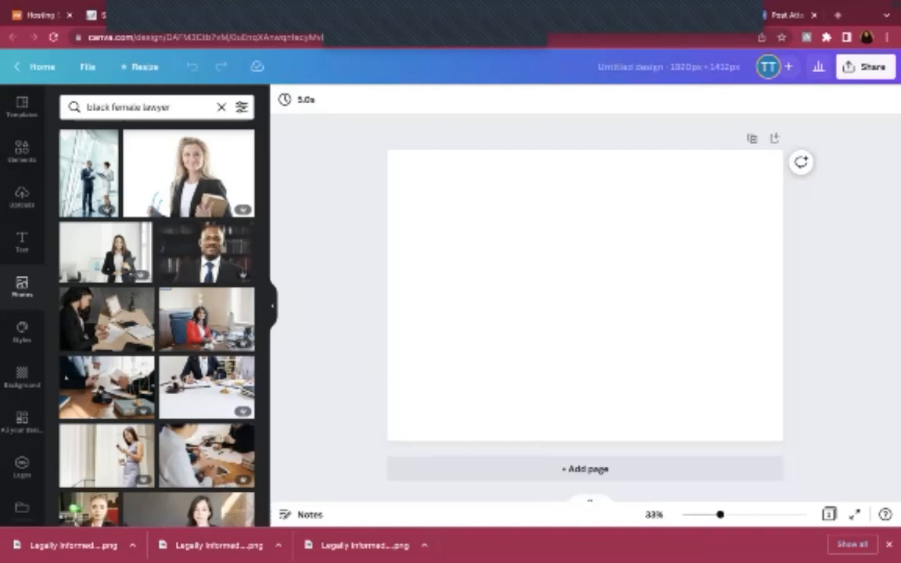
scroll(165, 336, down, 2)
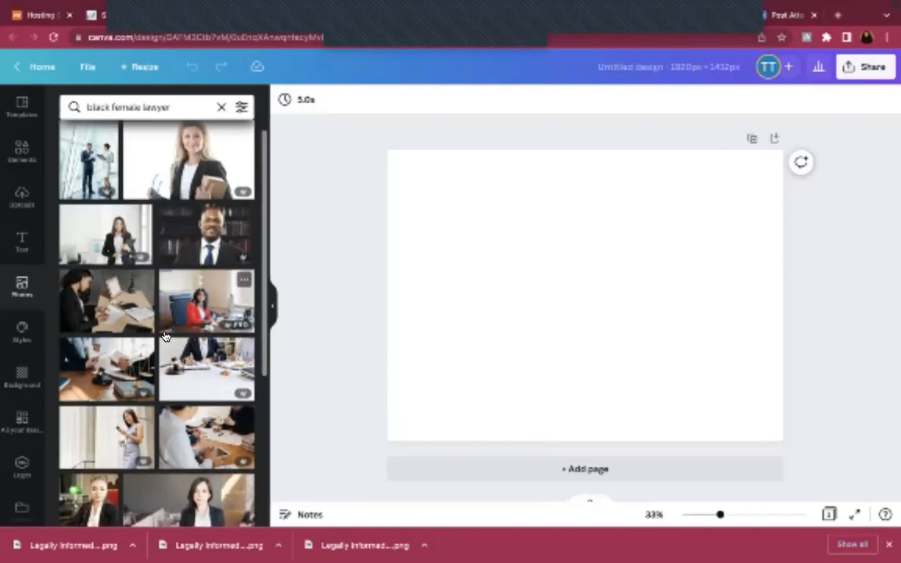
scroll(165, 336, down, 4)
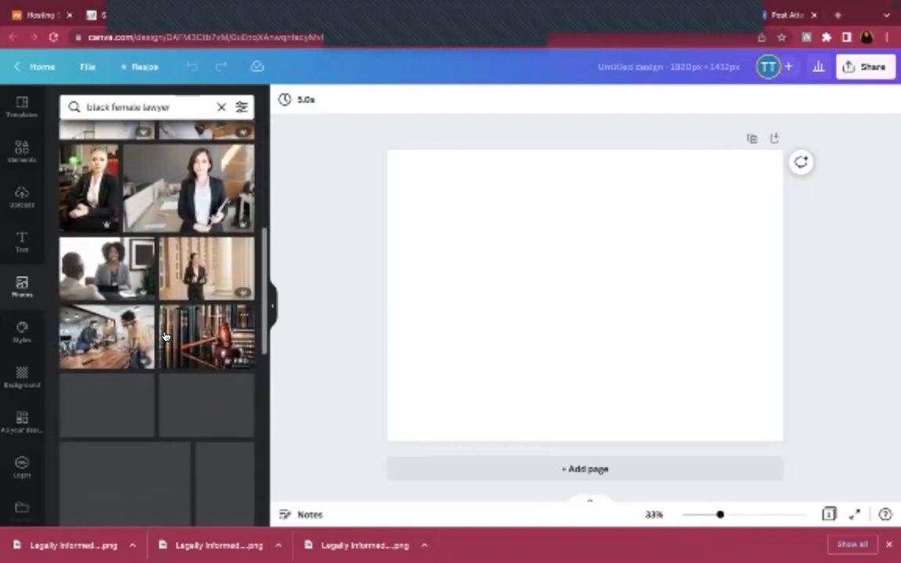
scroll(163, 334, down, 1)
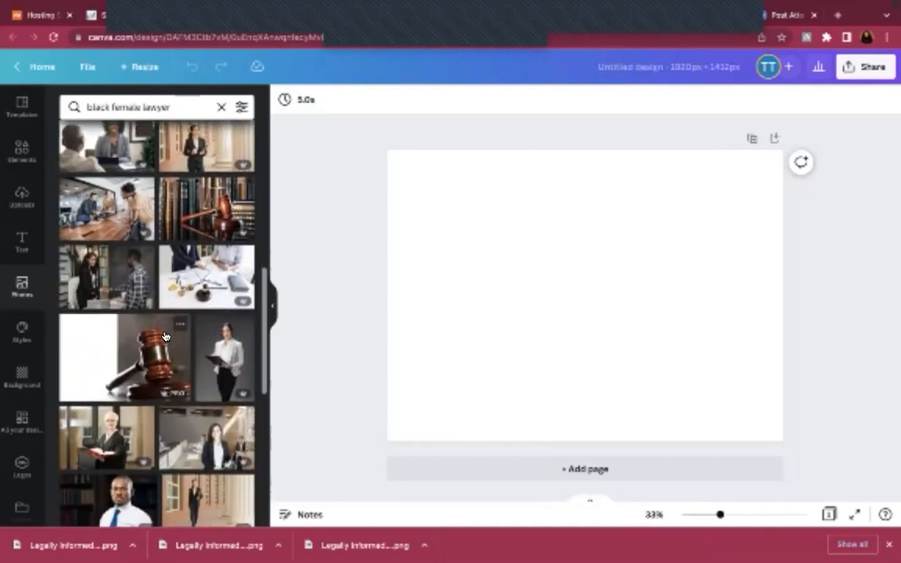
scroll(130, 157, up, 1)
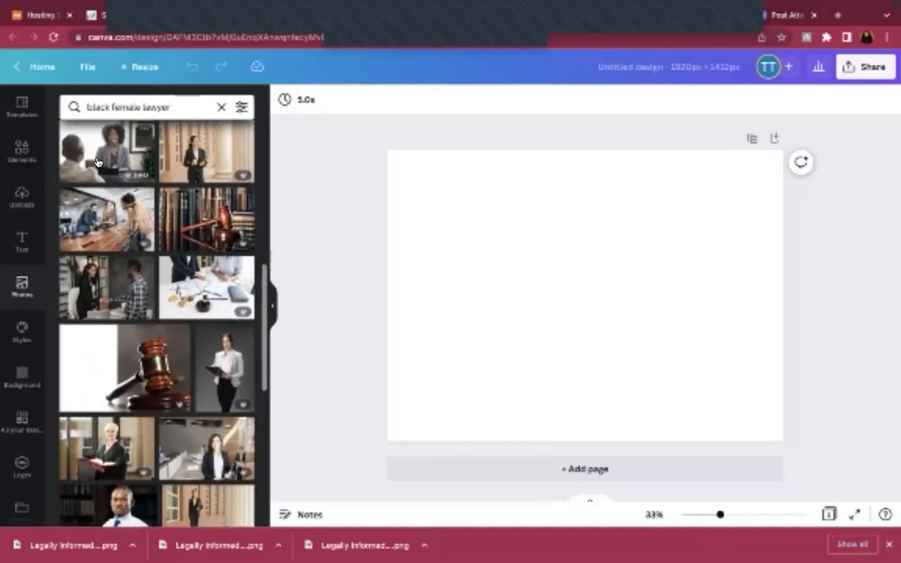
Try several lawyer photos on the page, including a handshake and an office meeting shot
click(125, 149)
click(109, 298)
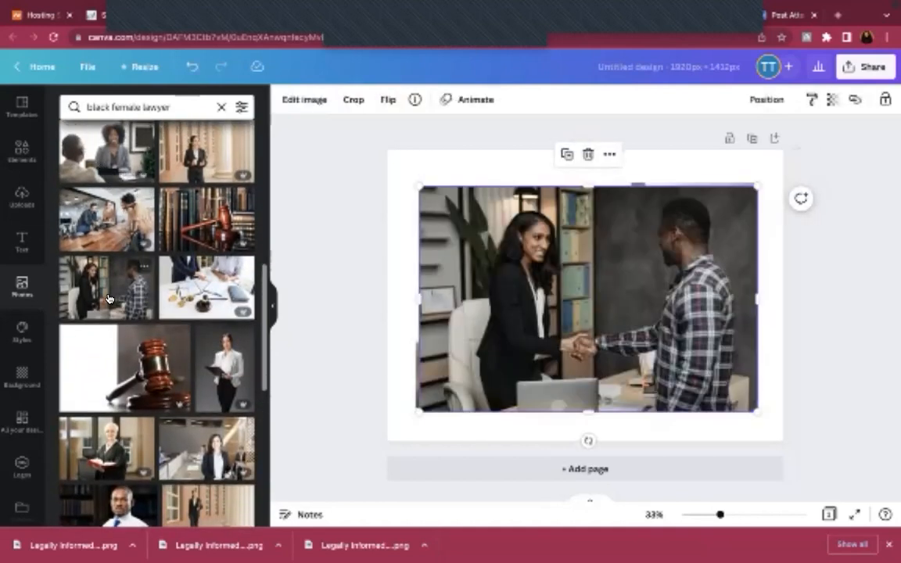
scroll(231, 392, down, 3)
scroll(233, 392, down, 5)
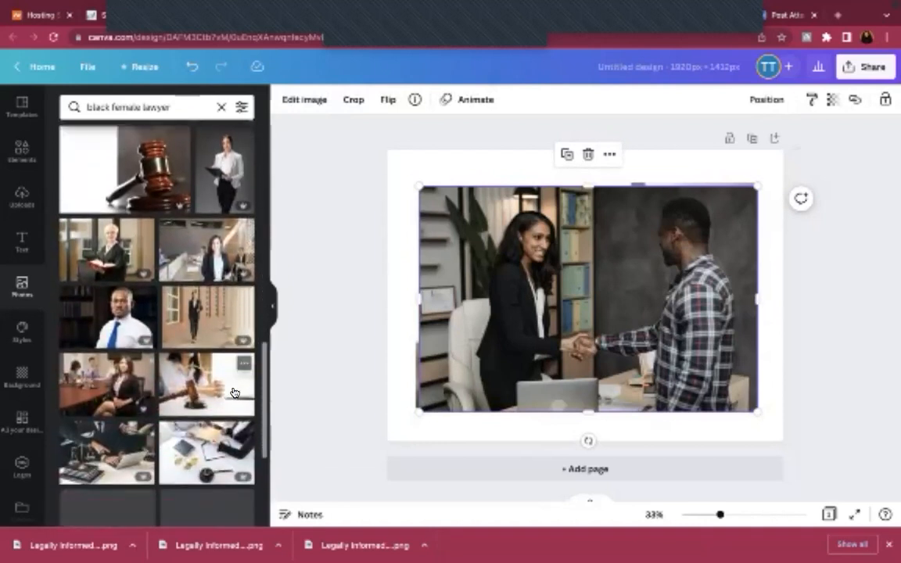
scroll(233, 392, down, 1)
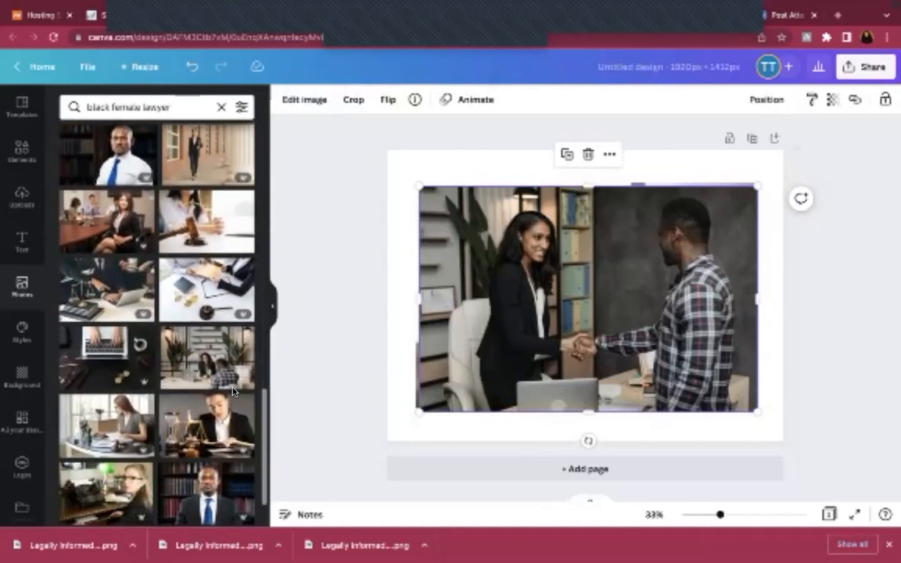
scroll(211, 344, down, 1)
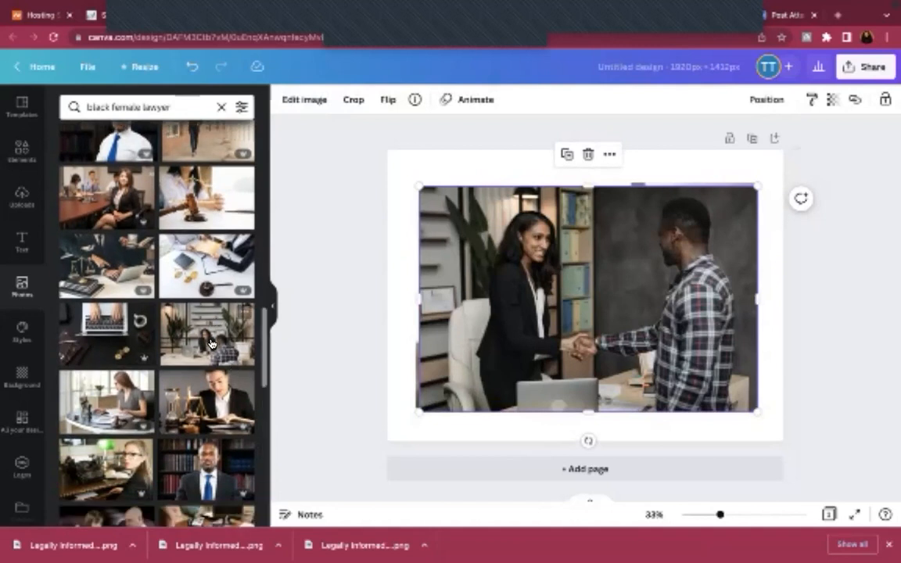
click(211, 343)
scroll(210, 342, down, 5)
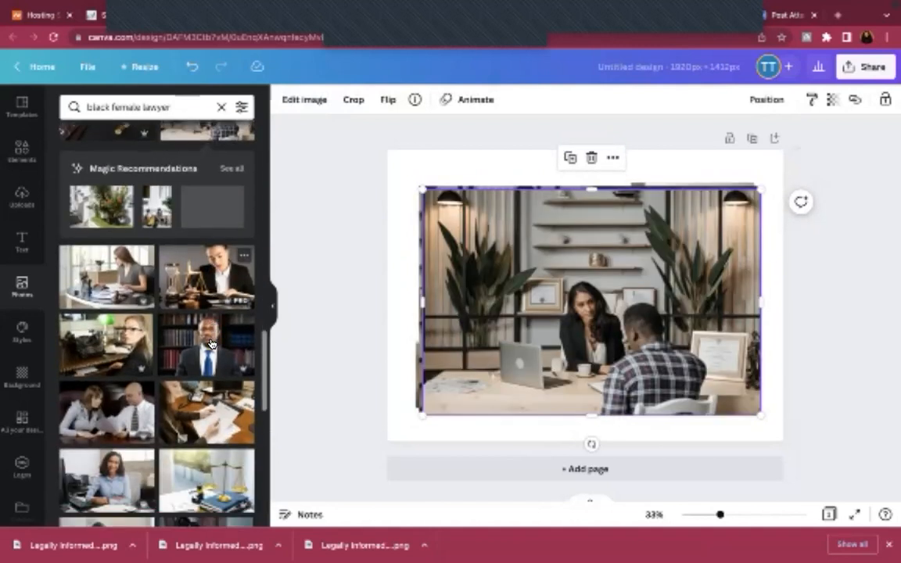
scroll(211, 342, down, 7)
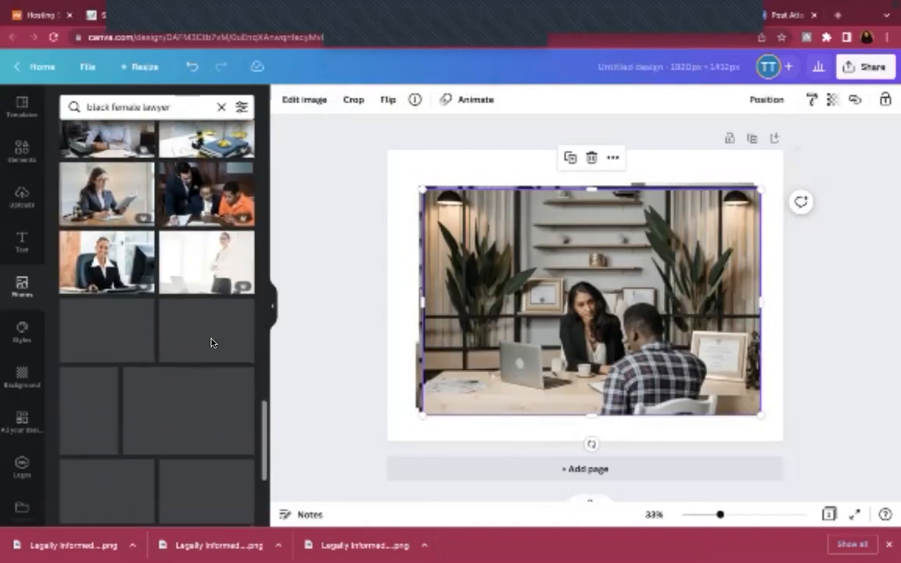
scroll(210, 343, down, 1)
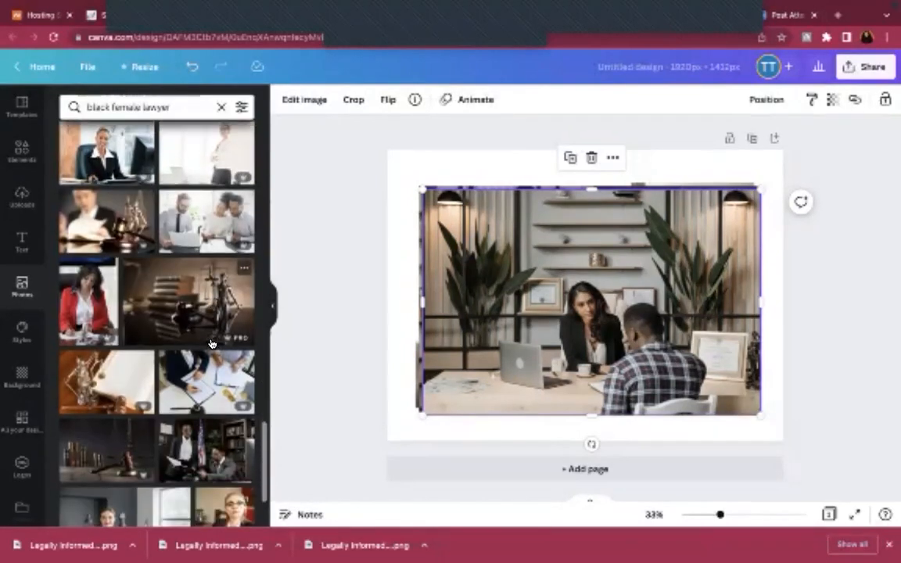
scroll(211, 342, down, 7)
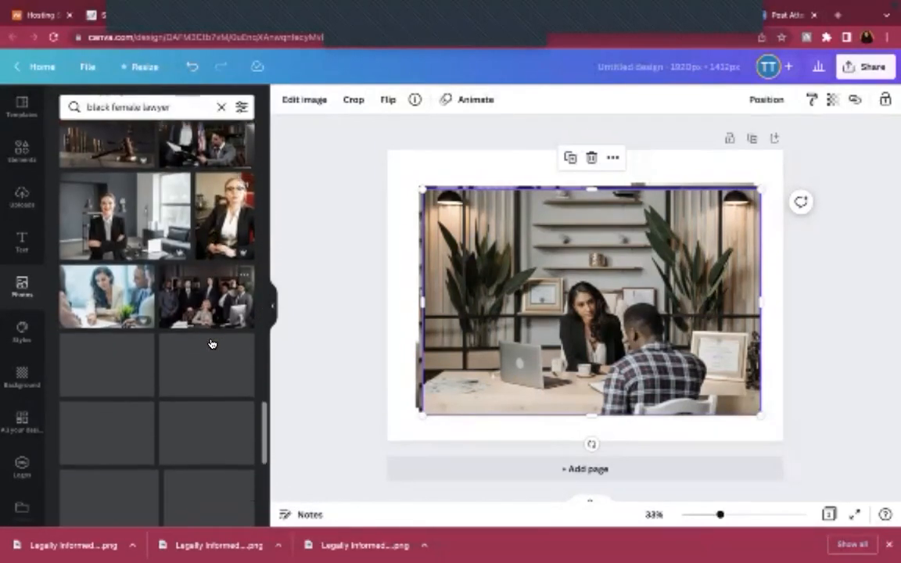
scroll(210, 342, down, 1)
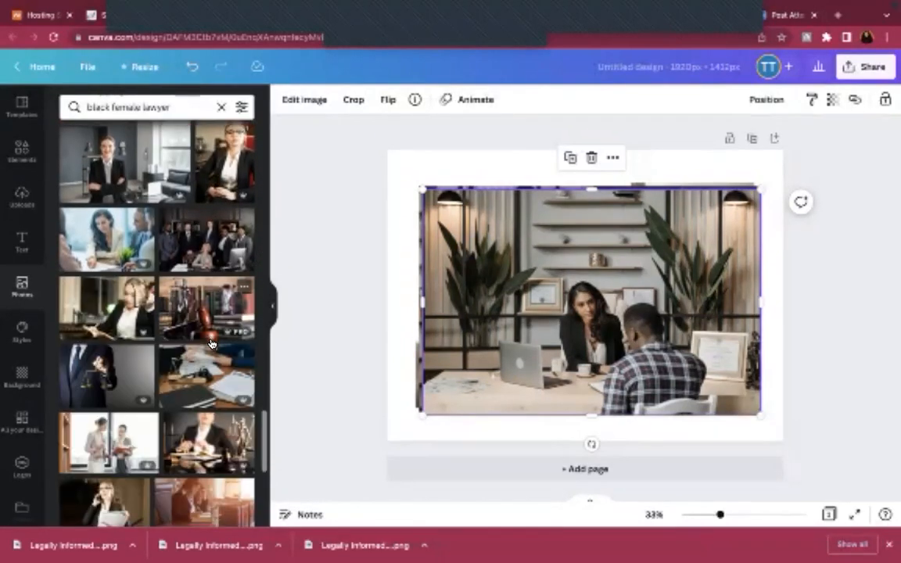
scroll(211, 343, down, 1)
scroll(210, 343, down, 5)
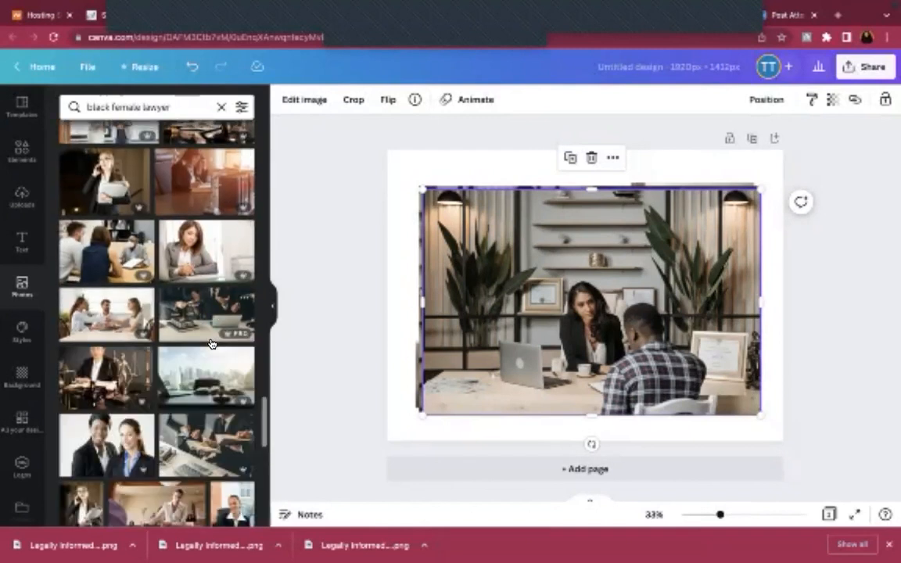
scroll(210, 343, down, 2)
scroll(211, 342, down, 8)
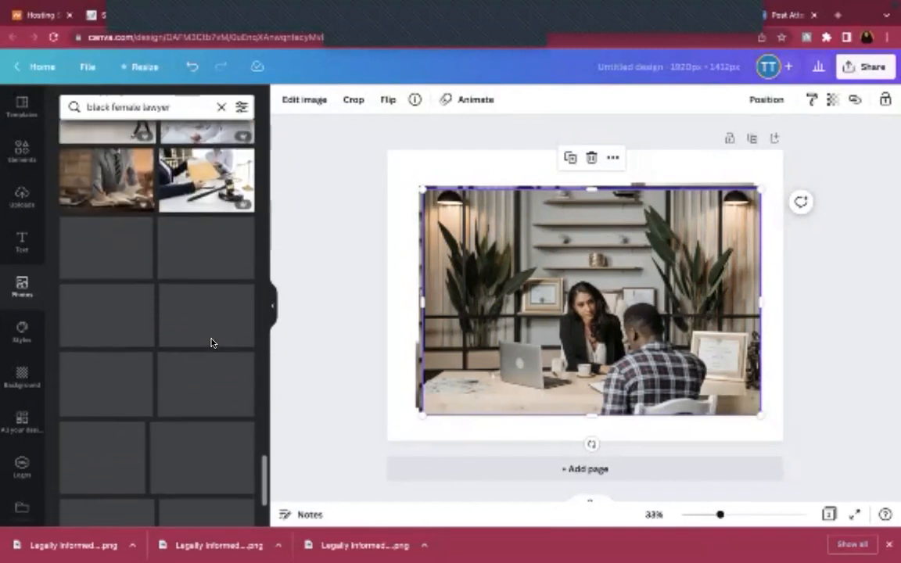
scroll(210, 343, down, 5)
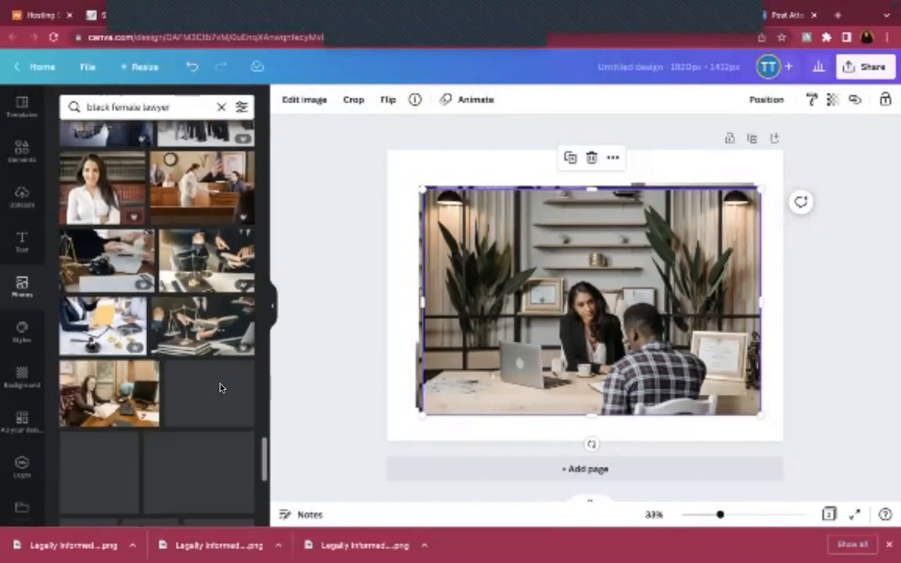
Delete the rejected photos and set the grey-blazer lawyer photo as the page background
click(591, 158)
click(517, 219)
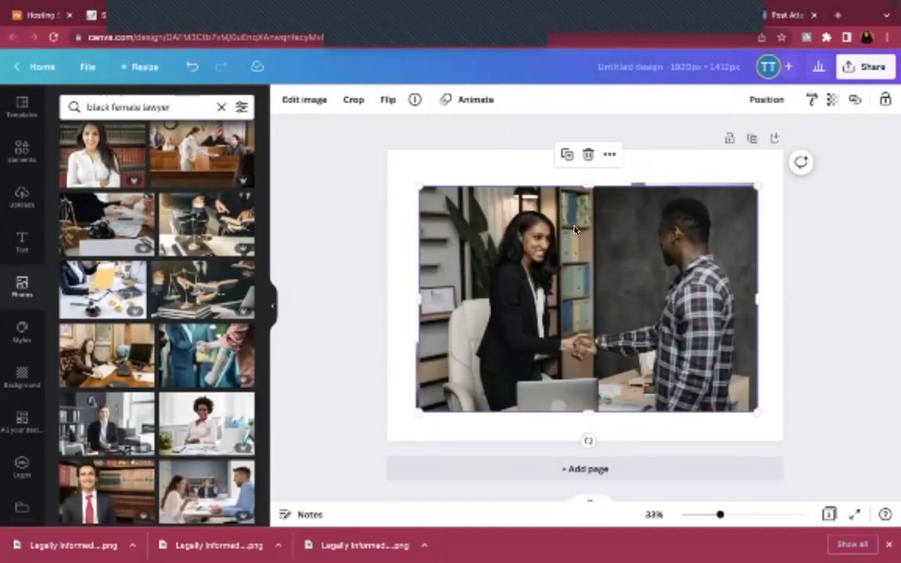
click(587, 155)
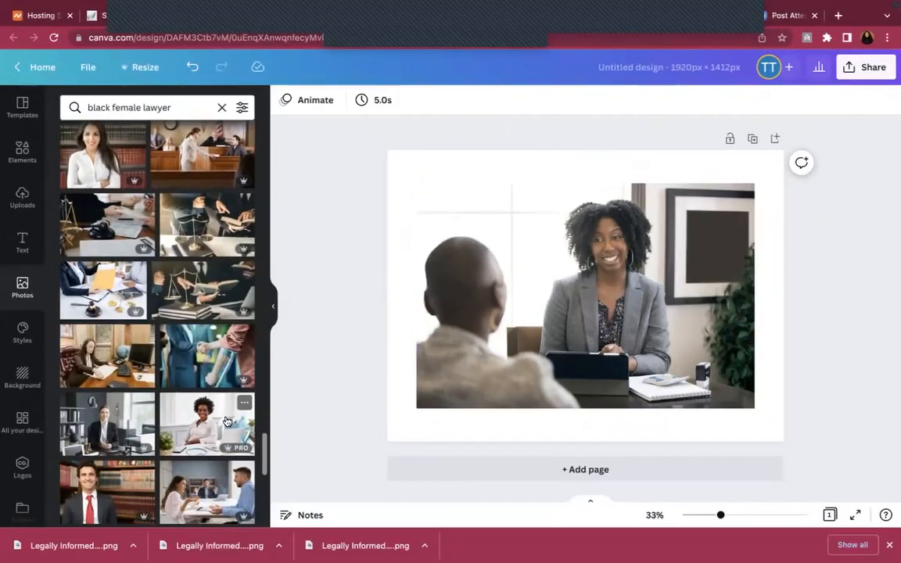
scroll(226, 422, down, 2)
scroll(226, 422, down, 3)
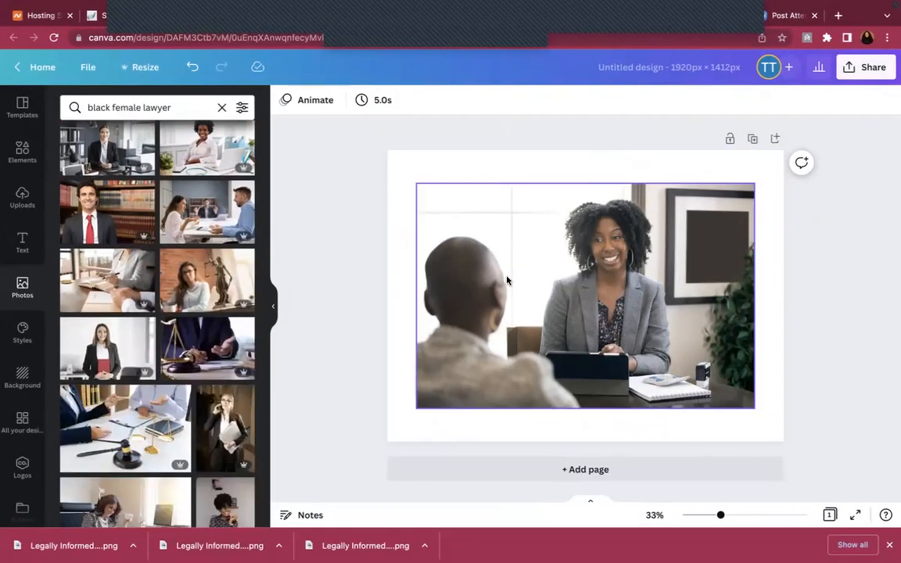
right_click(507, 280)
click(540, 467)
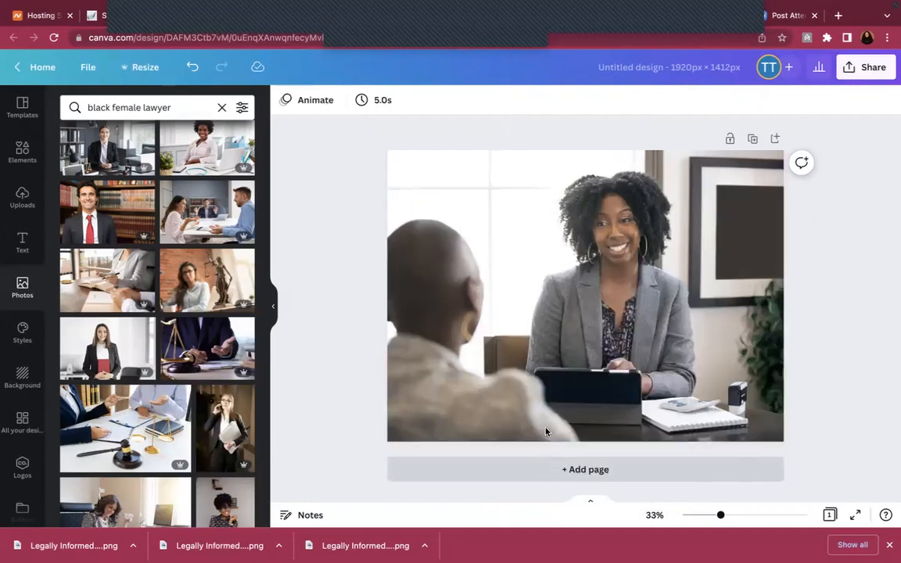
Name the design 'Legally Informed Cover', download it as a PNG, and go back to Elementor
click(651, 73)
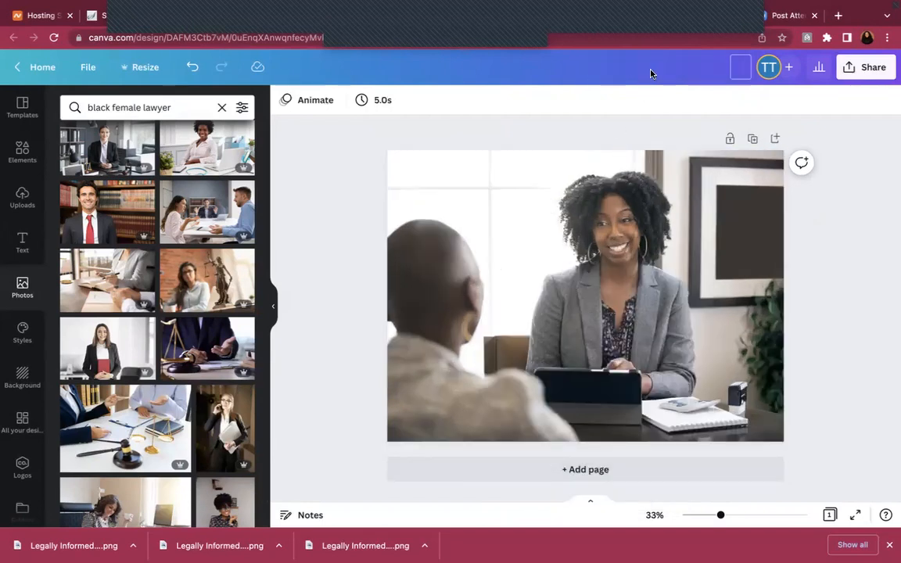
text(Legally Informed Cover)
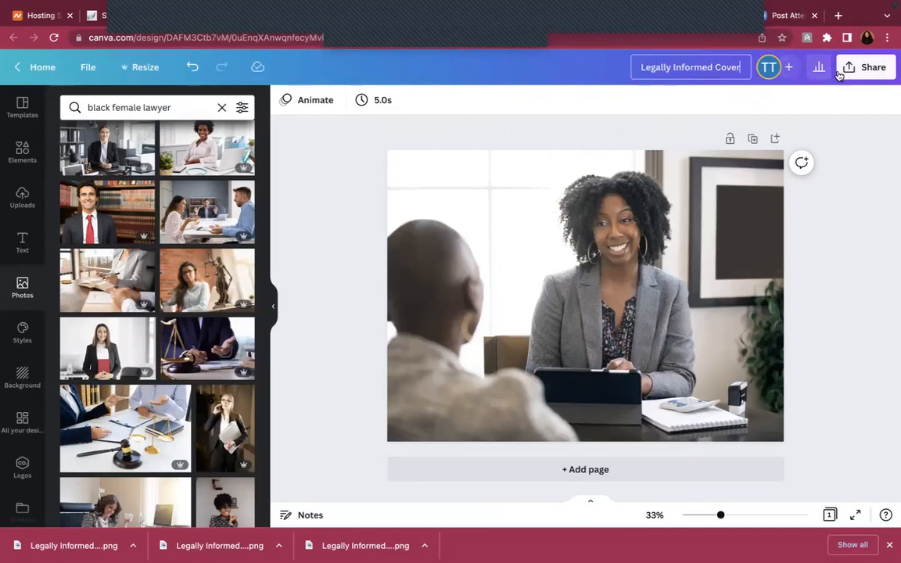
click(849, 67)
click(728, 370)
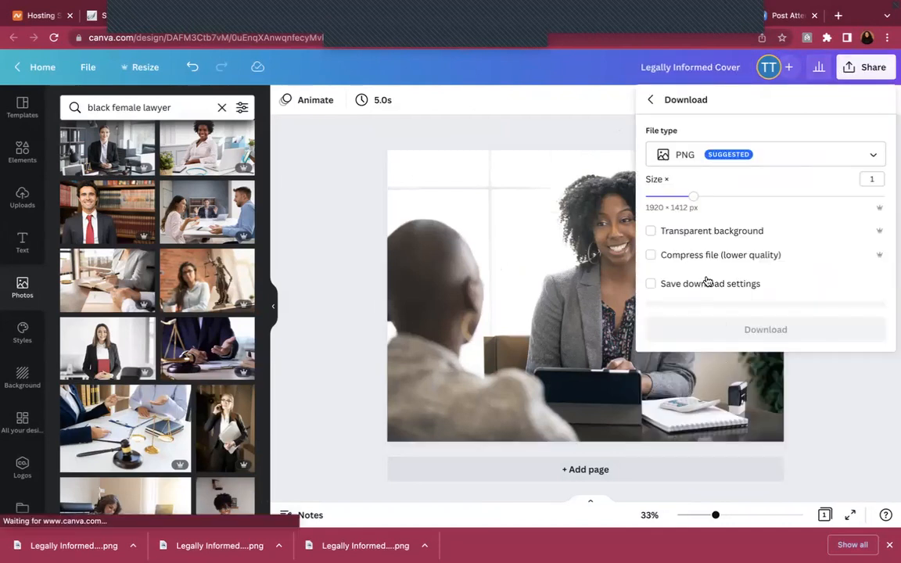
click(727, 328)
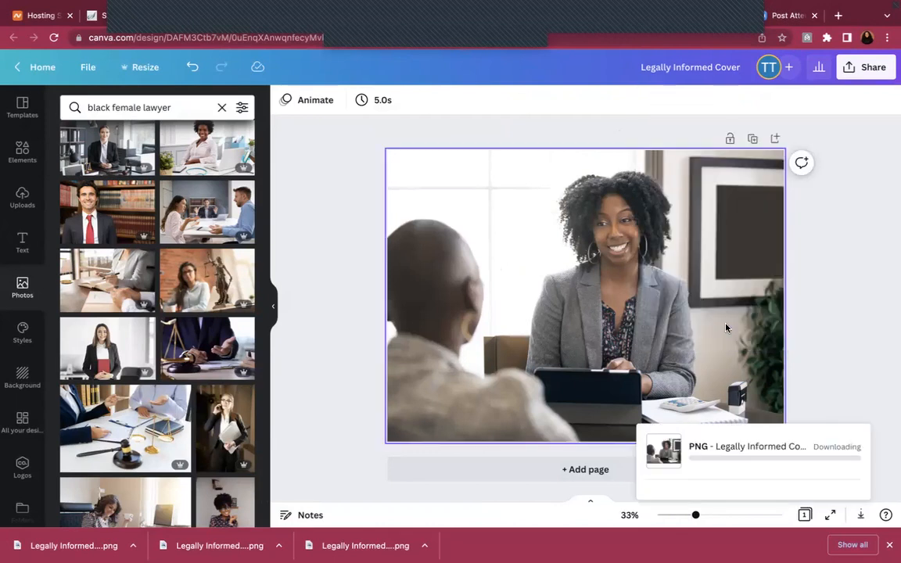
mouse_move(352, 6)
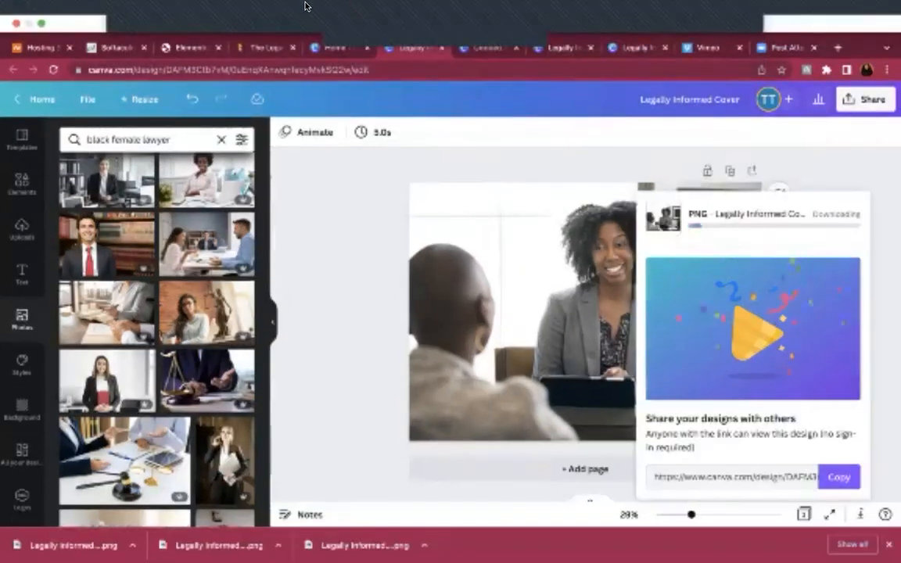
click(186, 49)
mouse_move(105, 279)
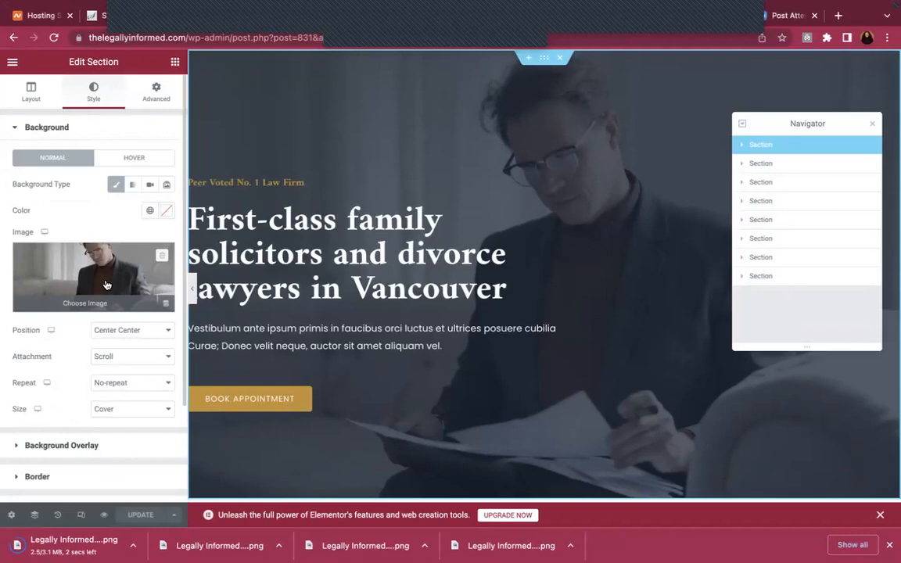
Upload the Legally Informed Cover image through the hero background's media library
click(106, 285)
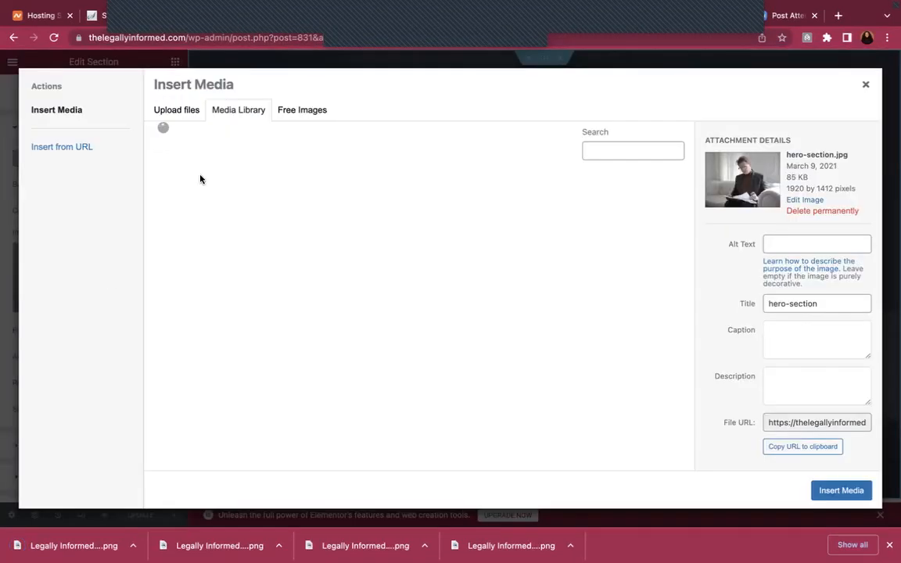
click(176, 114)
click(490, 284)
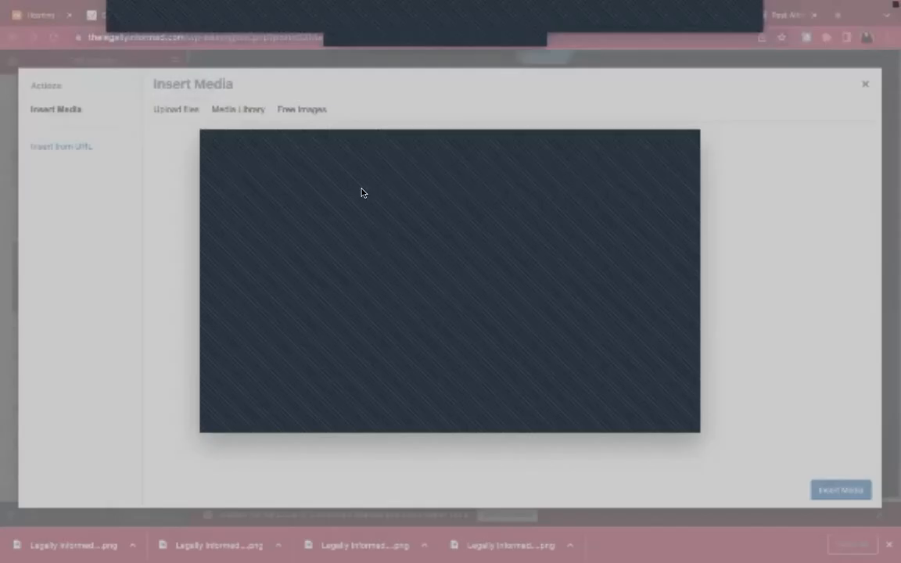
click(664, 420)
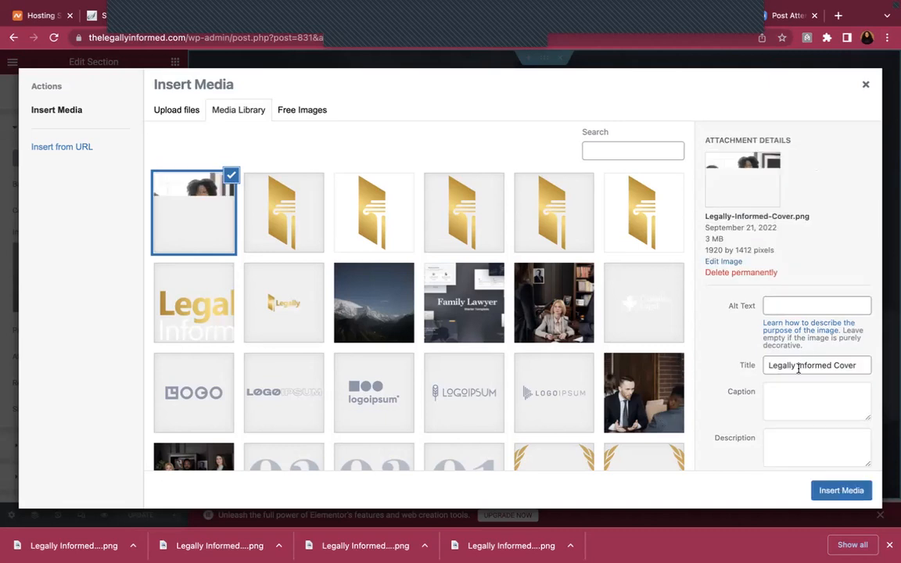
Copy the image title into its alt text and insert it as the hero background
click(798, 369)
triple_click(798, 367)
key(ctrl+c)
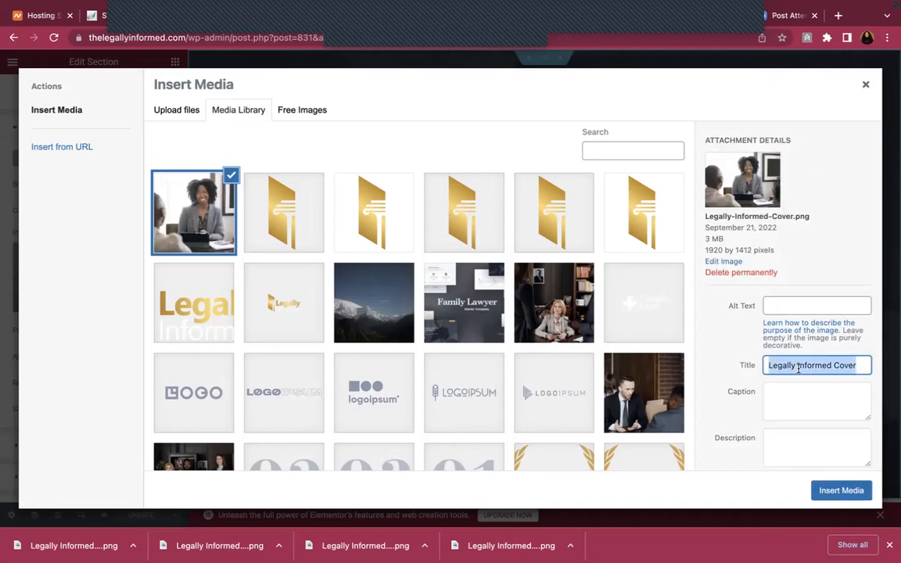
click(808, 304)
key(ctrl+v)
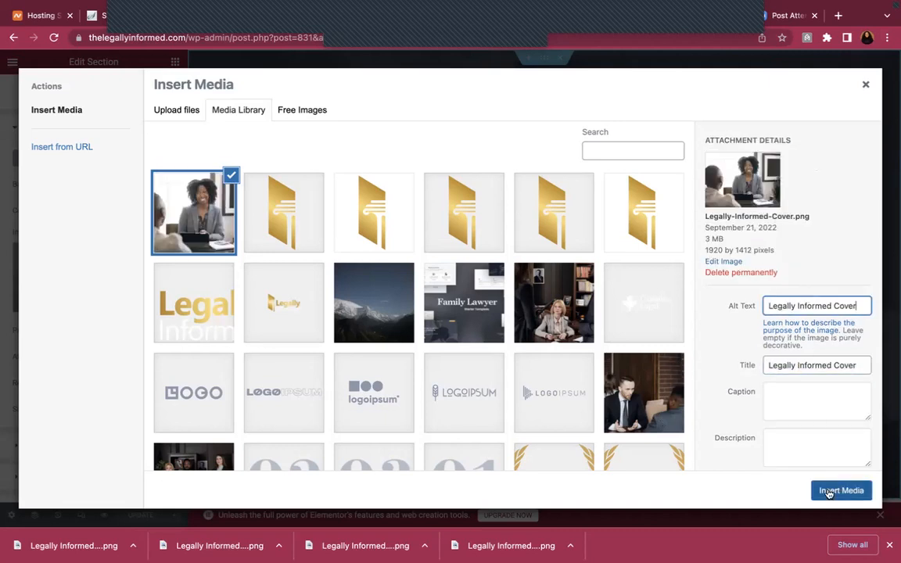
click(834, 491)
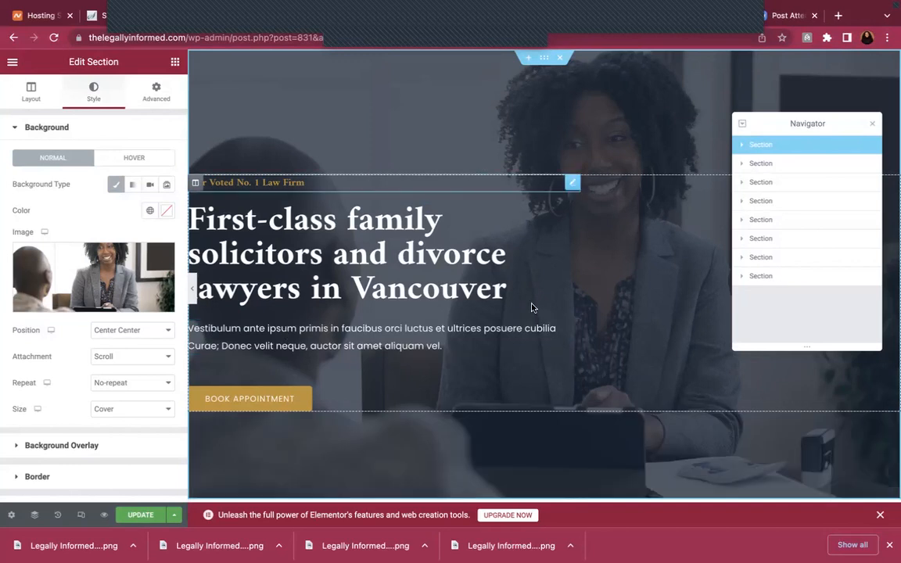
Try Center Left, Bottom Left, Top Right and Center Right, then set background position to Top Left
click(154, 335)
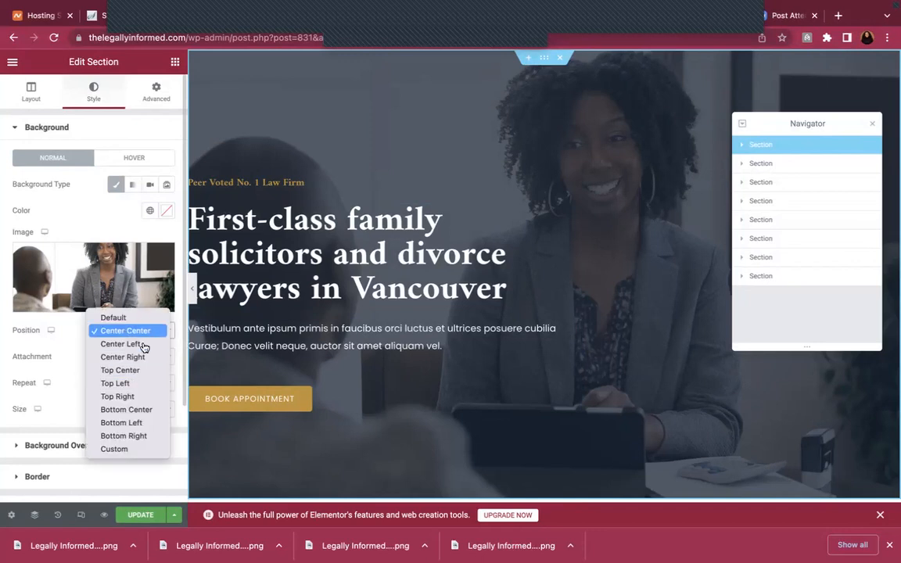
click(144, 345)
click(157, 333)
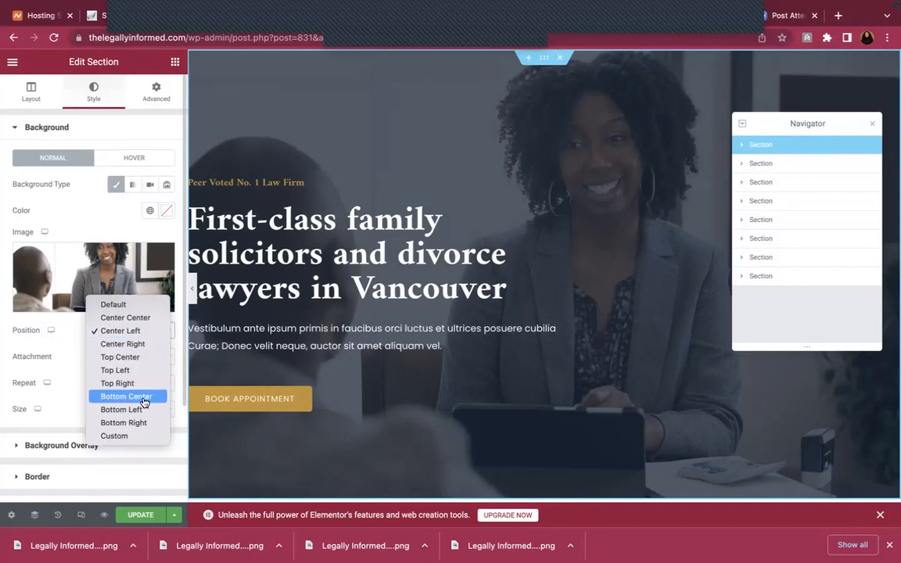
click(143, 408)
click(152, 331)
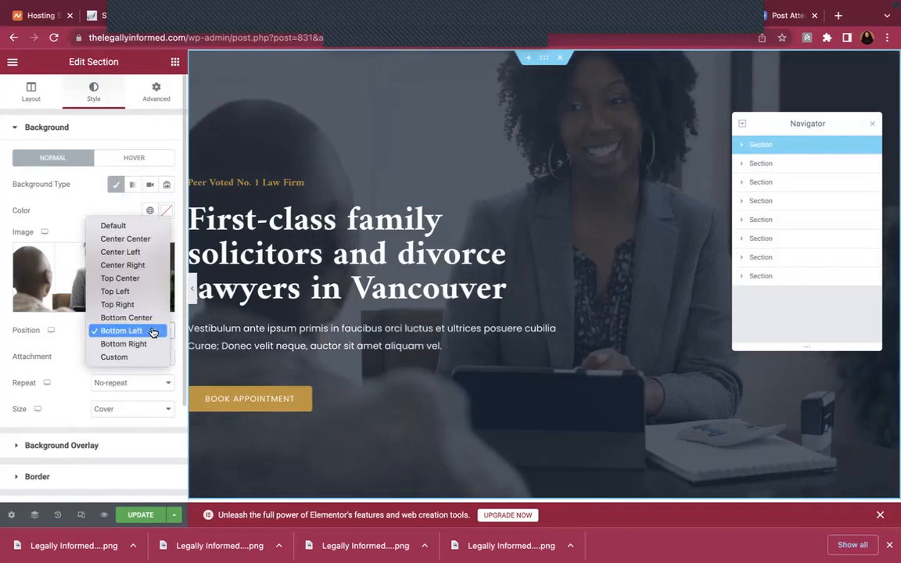
click(125, 304)
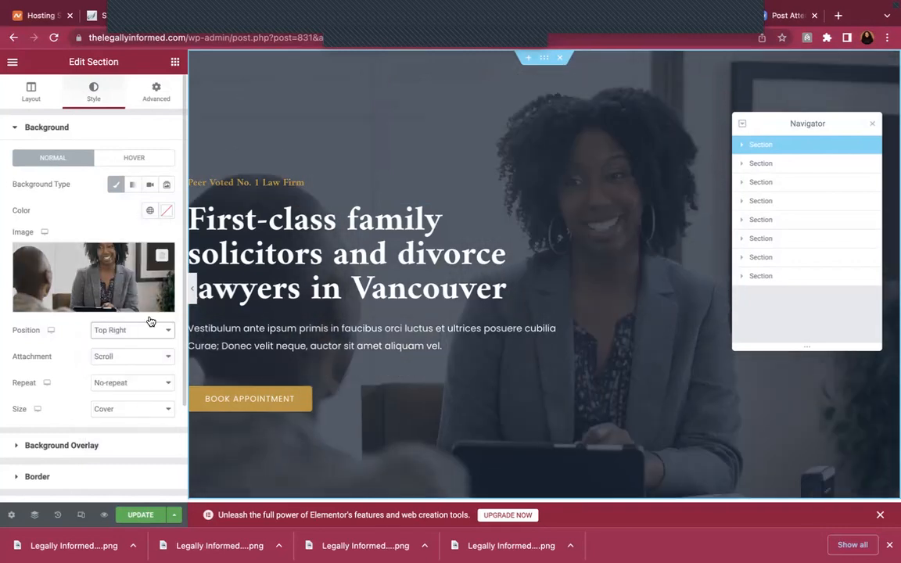
click(153, 331)
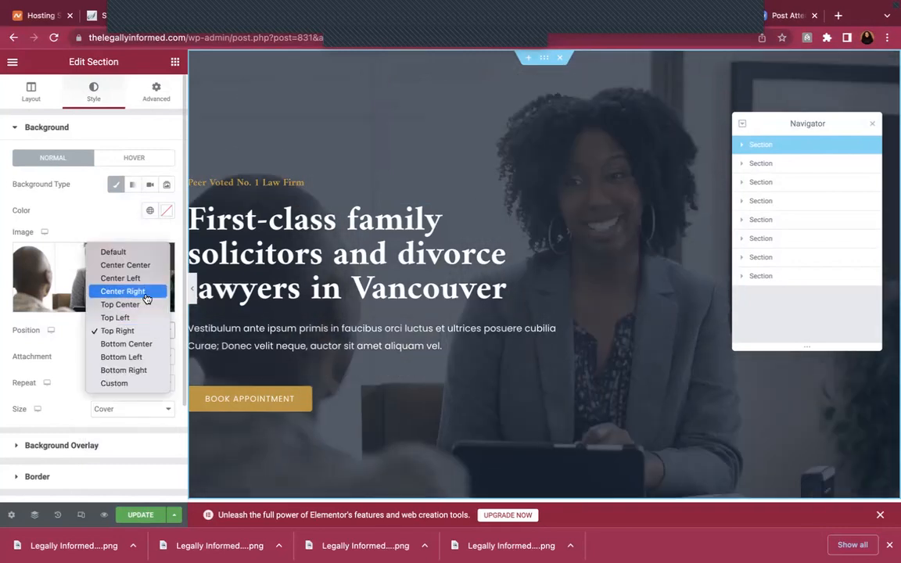
click(136, 294)
click(150, 338)
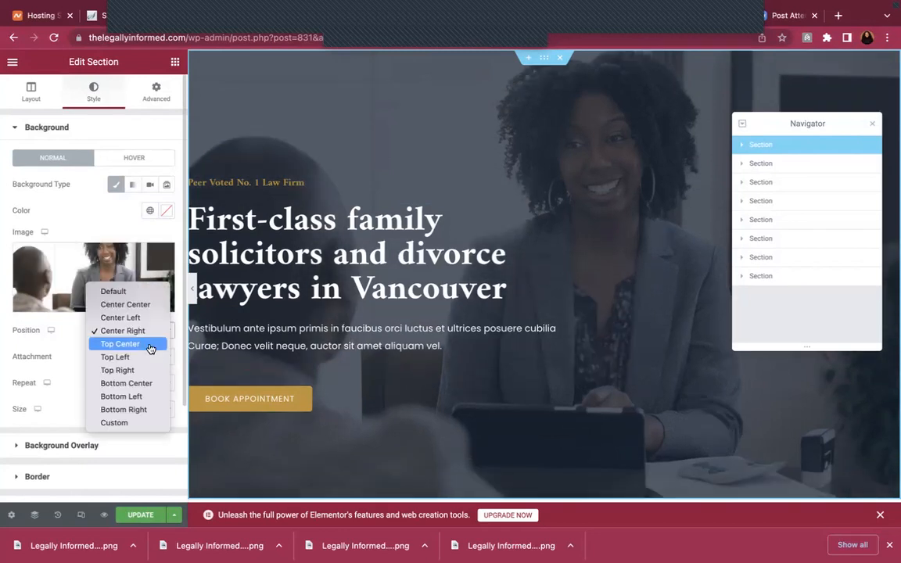
click(148, 359)
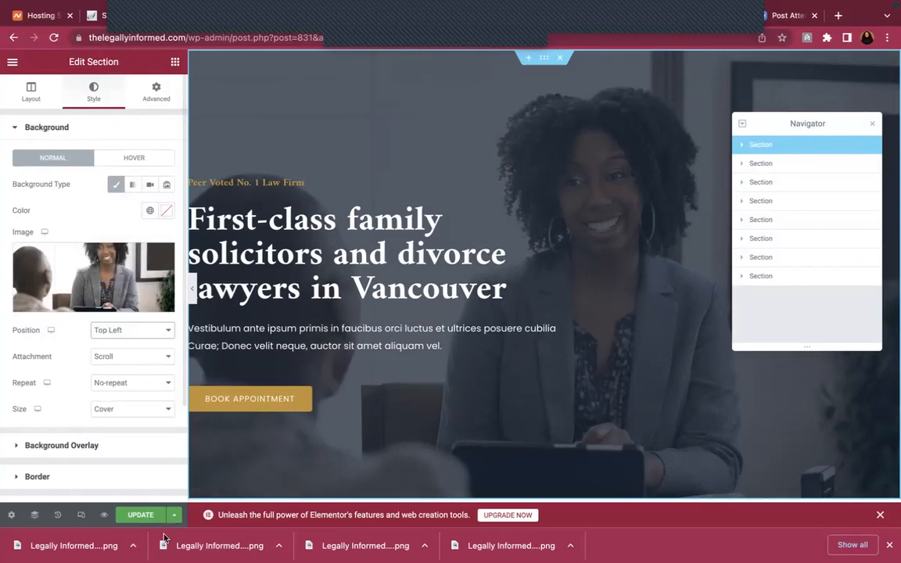
Save the page with UPDATE and leave the background attachment on Scroll
click(133, 515)
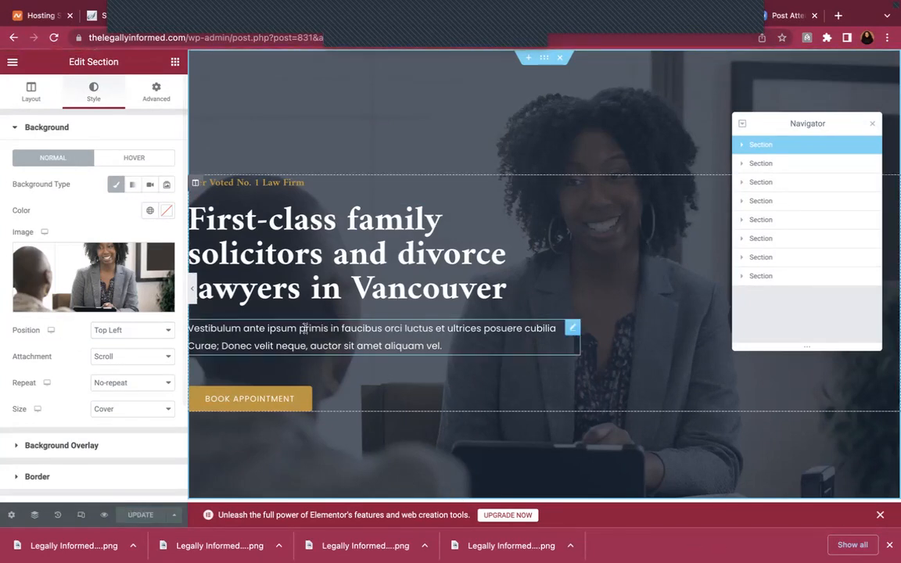
scroll(309, 332, down, 2)
scroll(309, 334, down, 1)
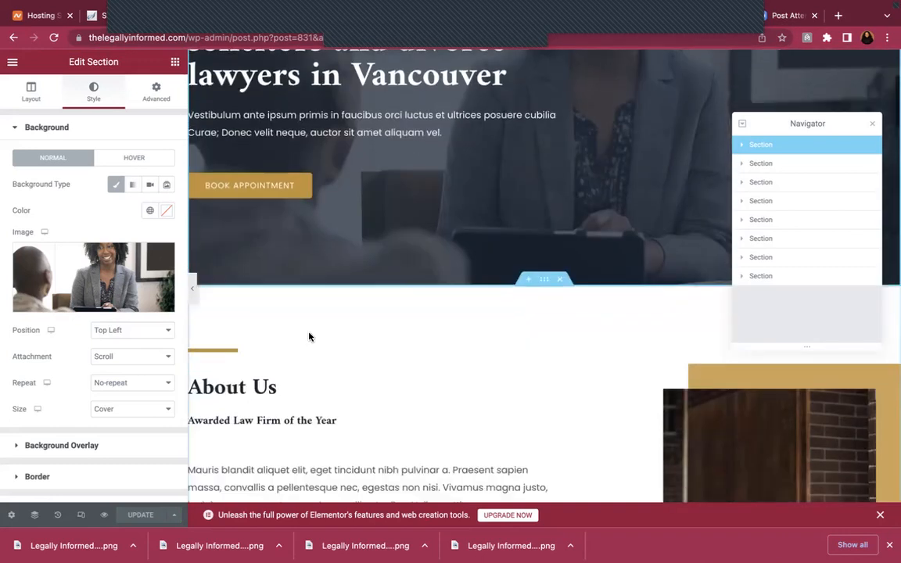
scroll(309, 336, up, 3)
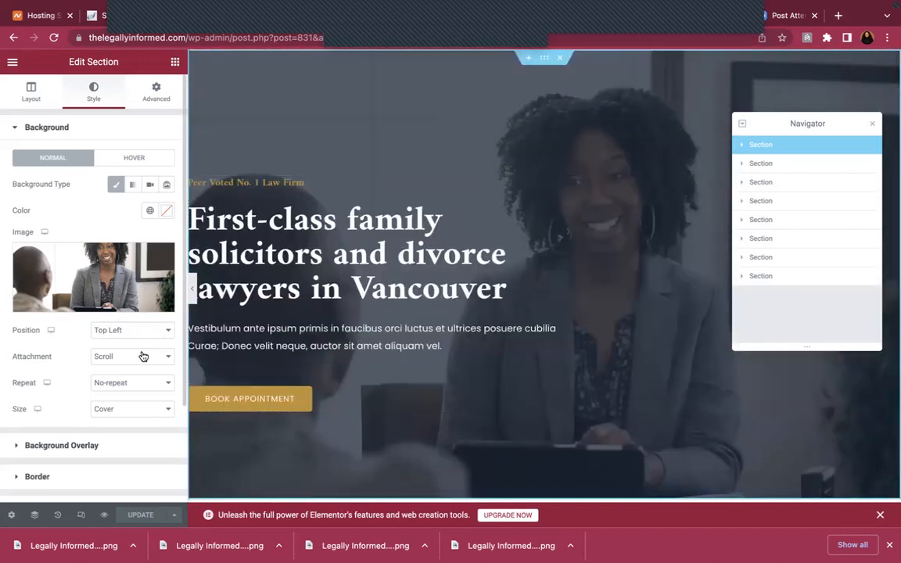
click(142, 356)
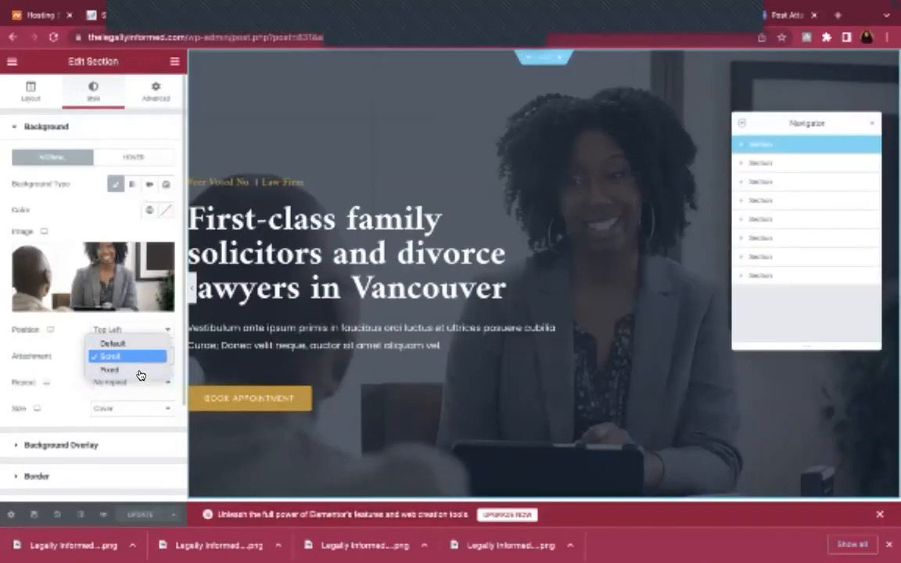
click(75, 392)
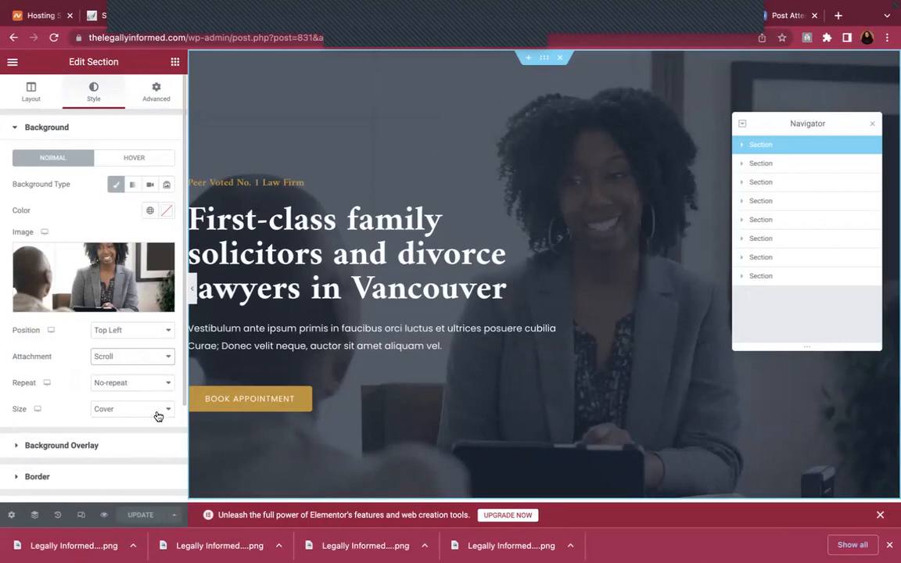
click(157, 416)
click(150, 423)
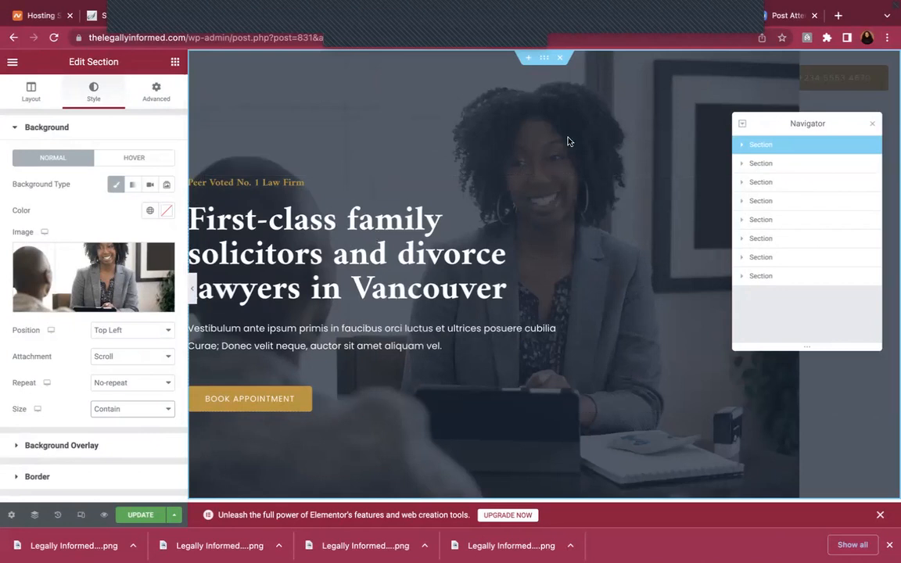
click(126, 410)
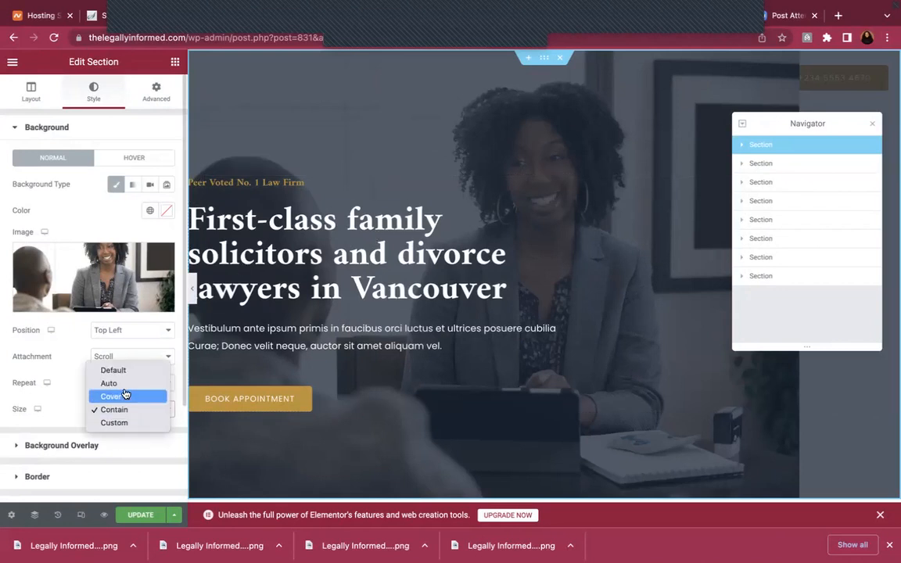
click(119, 397)
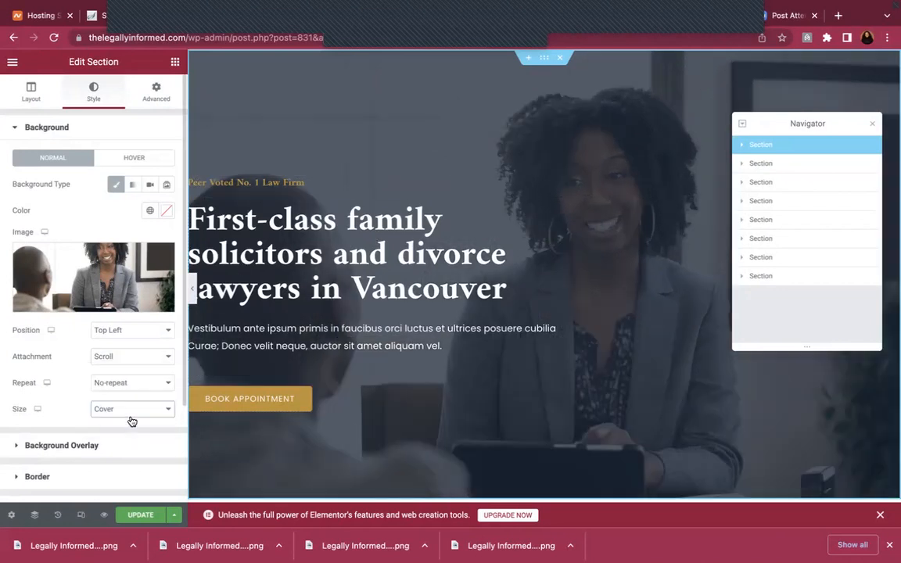
scroll(131, 421, down, 1)
scroll(131, 421, down, 1)
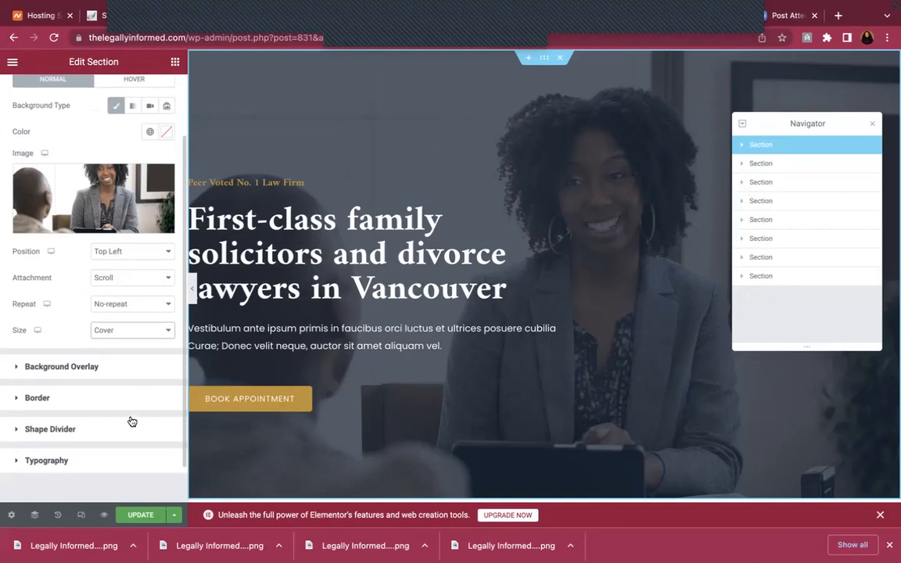
click(140, 515)
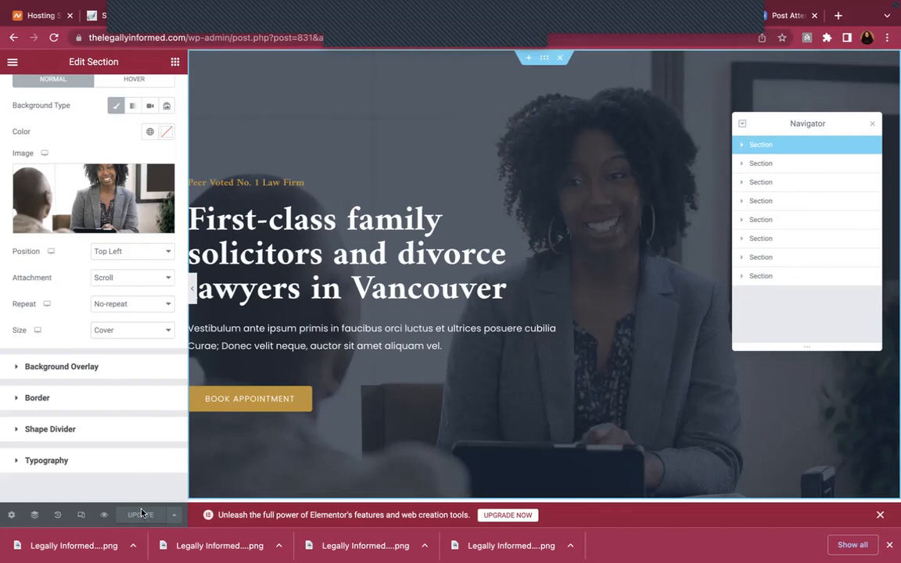
In mobile responsive mode, give the hero the cover photo positioned Center Center
click(82, 516)
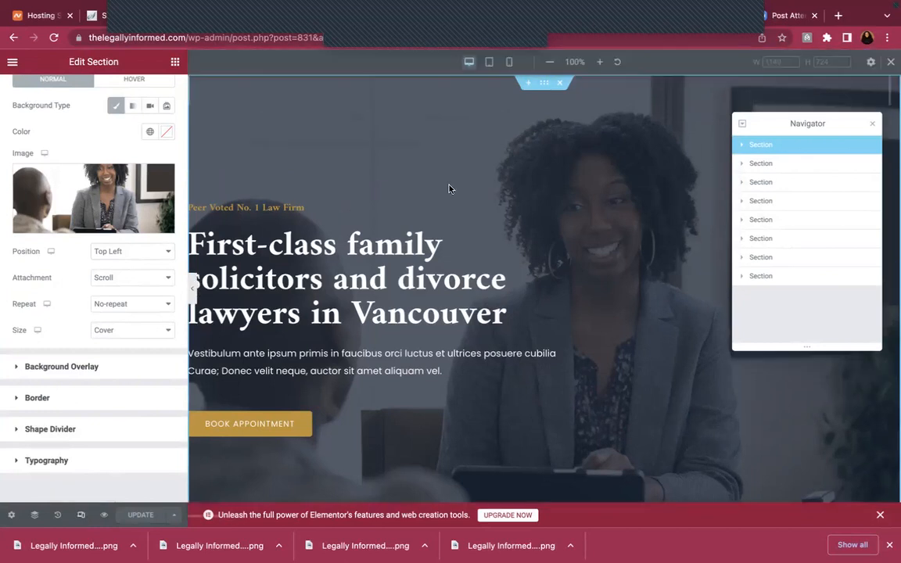
click(489, 63)
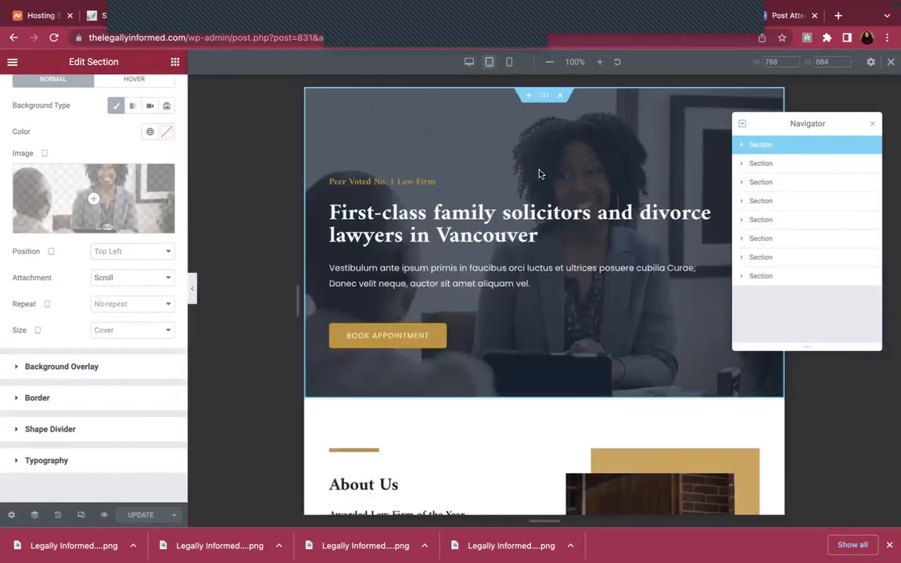
click(509, 62)
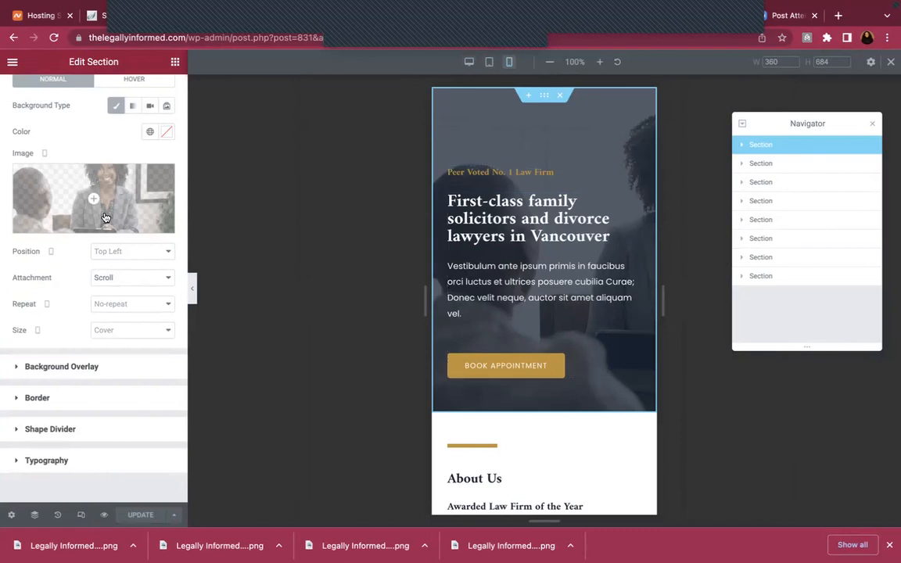
mouse_move(79, 224)
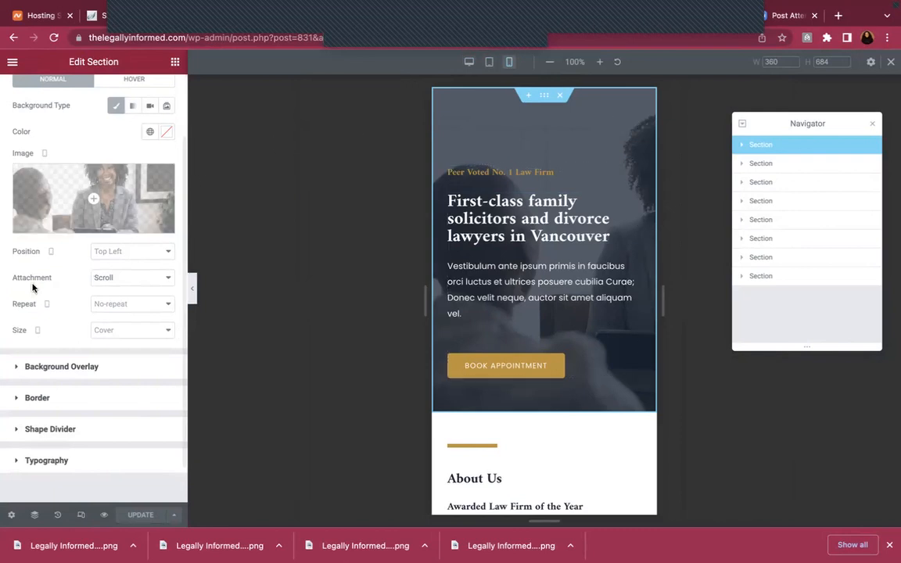
click(83, 225)
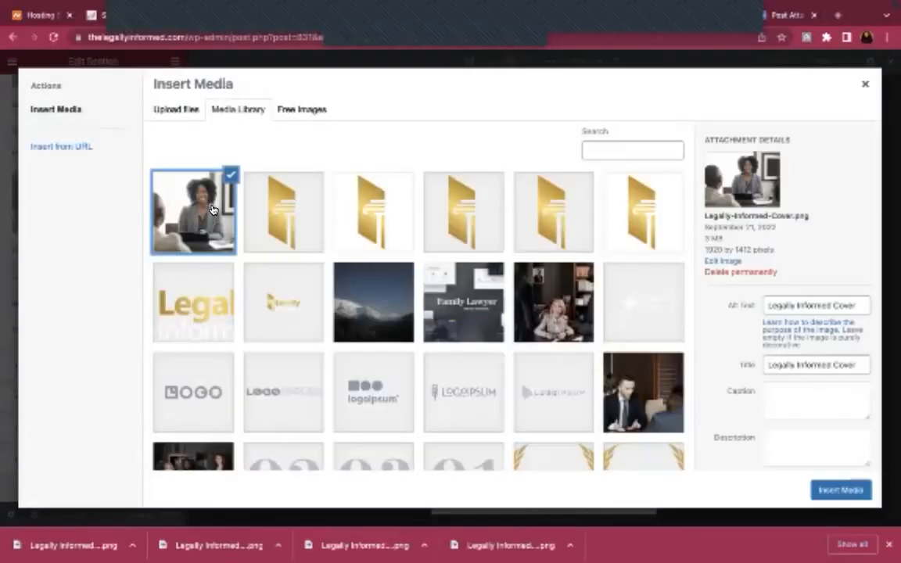
click(860, 488)
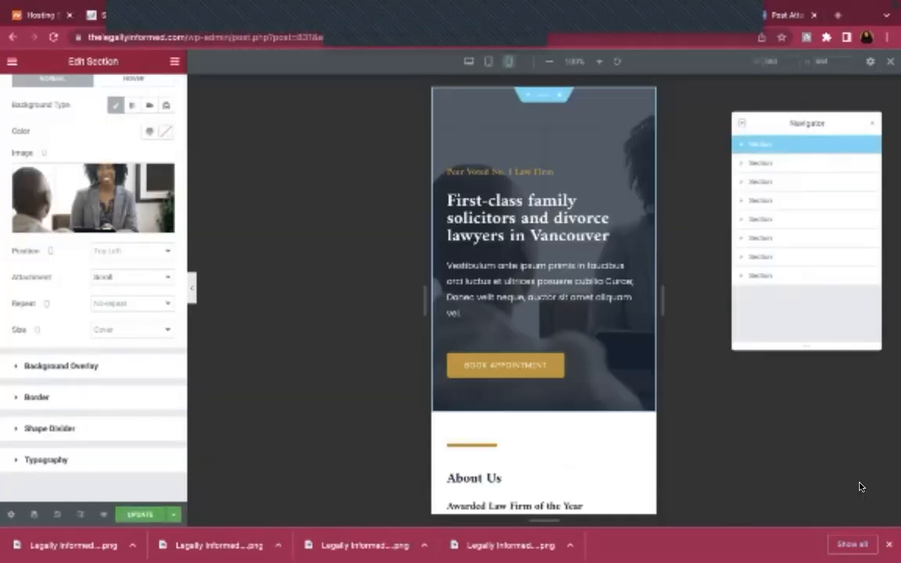
click(133, 251)
click(152, 266)
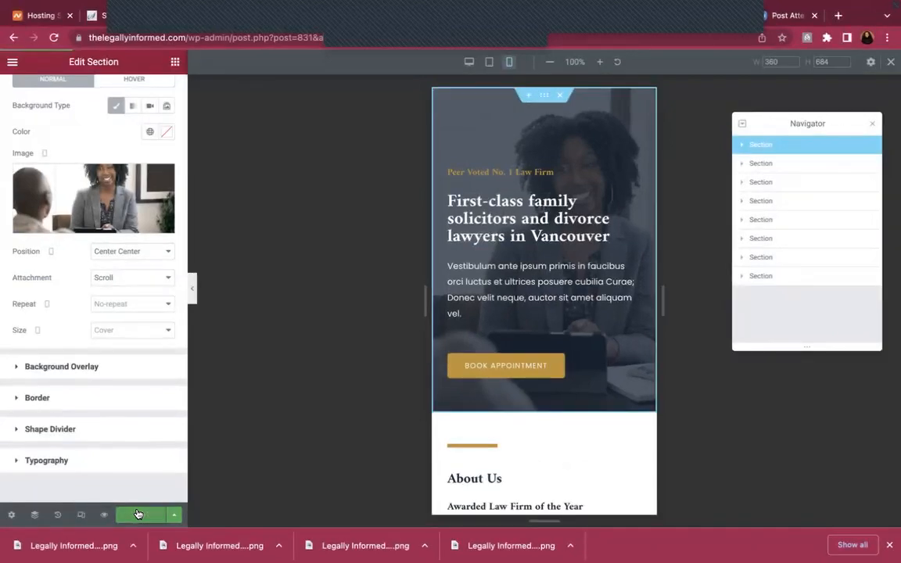
Preview the hero at tablet, desktop and mobile widths, ending on desktop
click(489, 62)
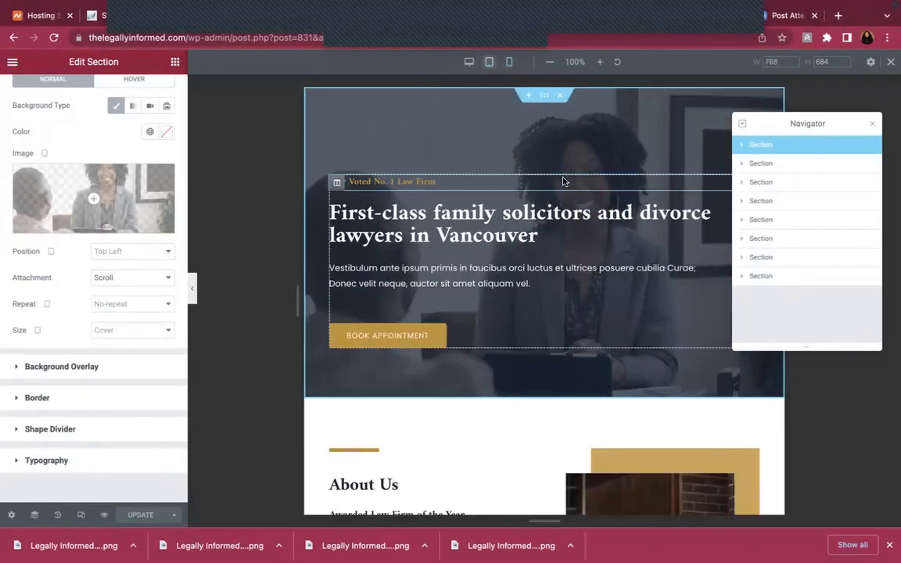
click(470, 62)
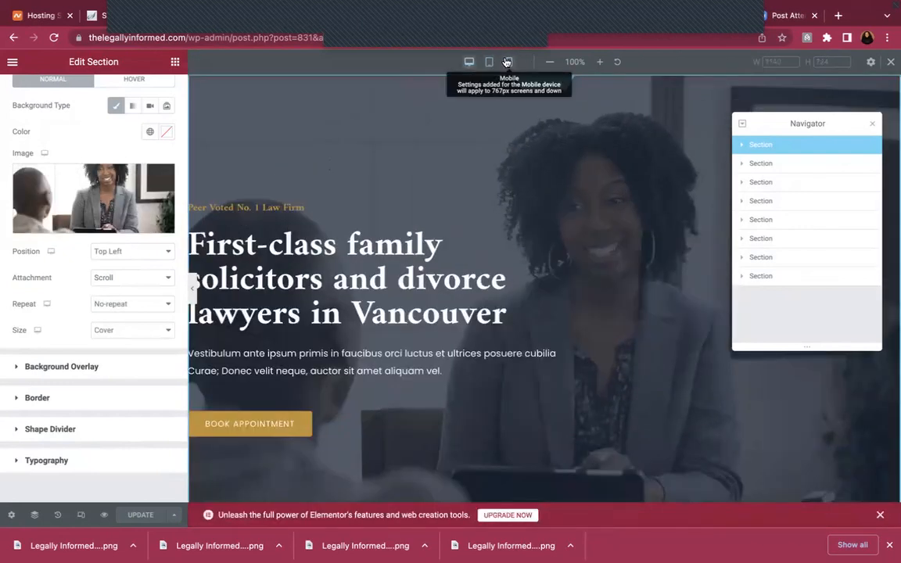
click(507, 61)
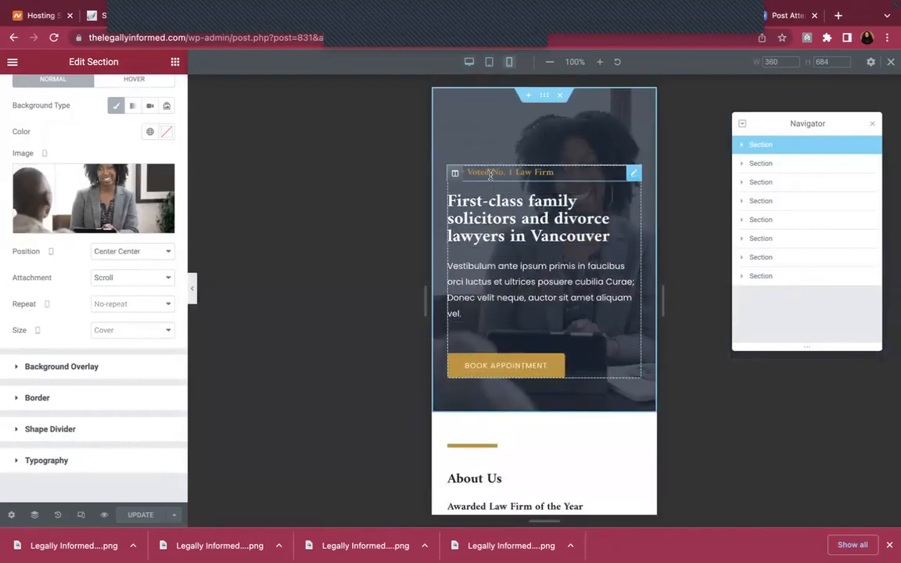
click(469, 62)
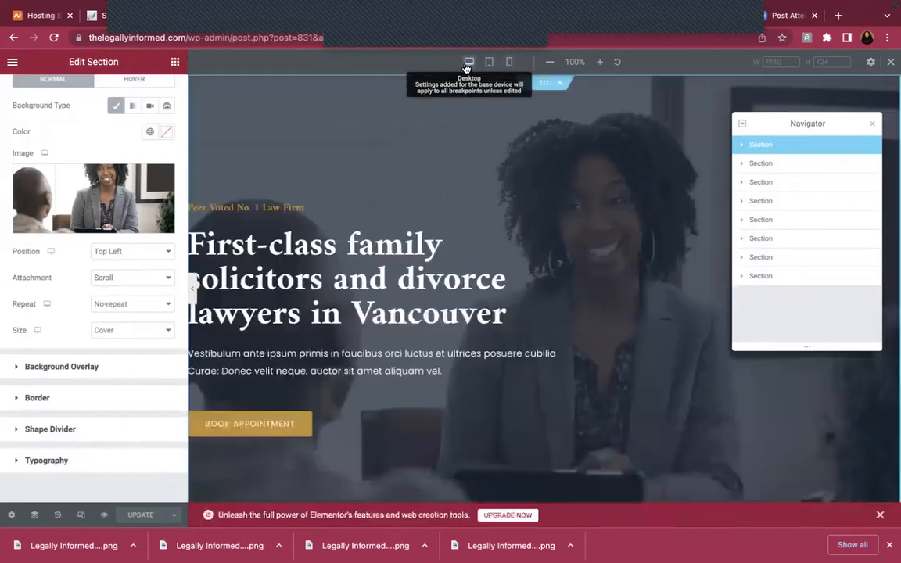
click(105, 516)
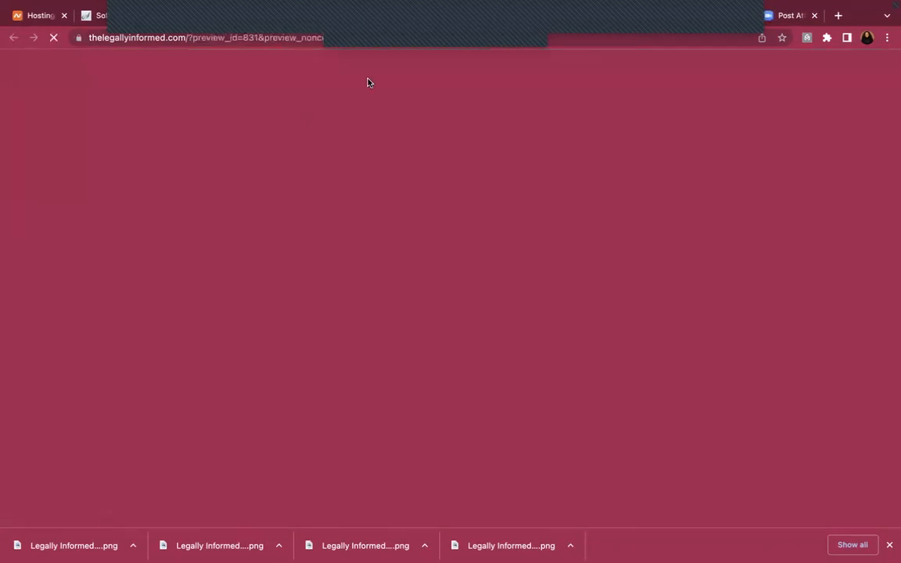
scroll(416, 243, down, 1)
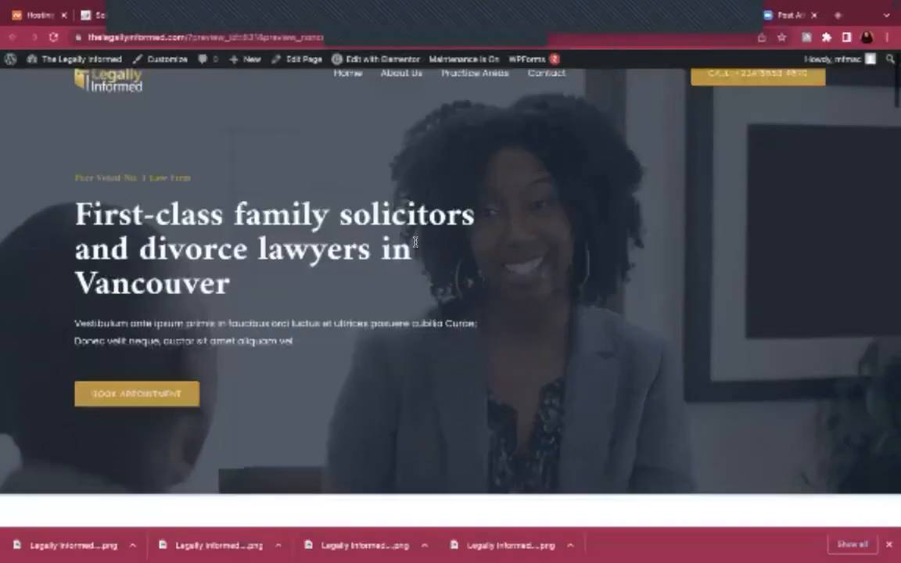
scroll(415, 243, up, 1)
mouse_move(286, 63)
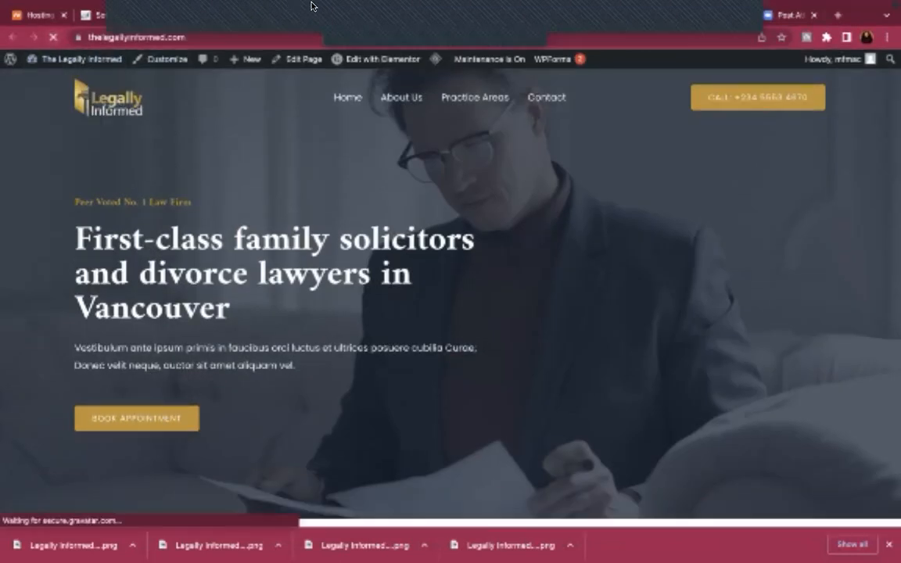
mouse_move(311, 6)
click(235, 49)
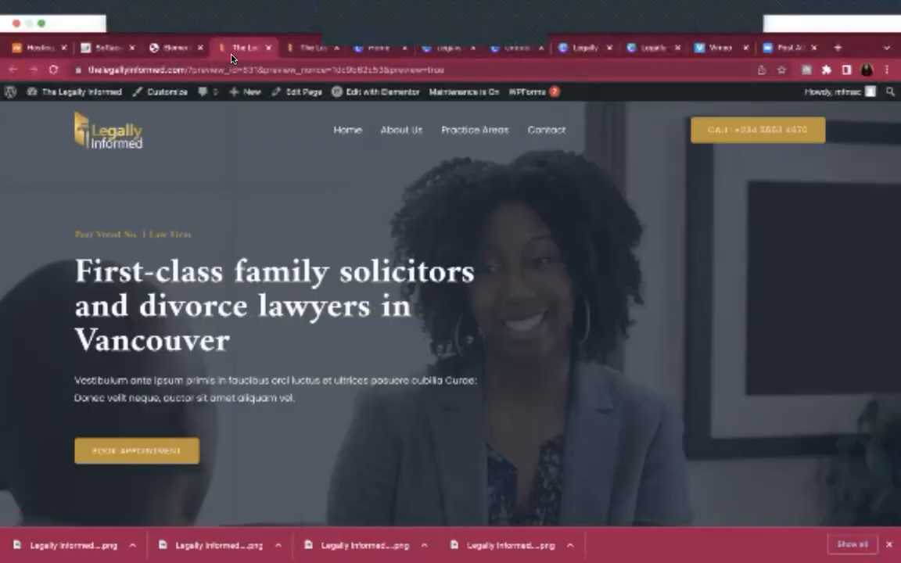
click(166, 50)
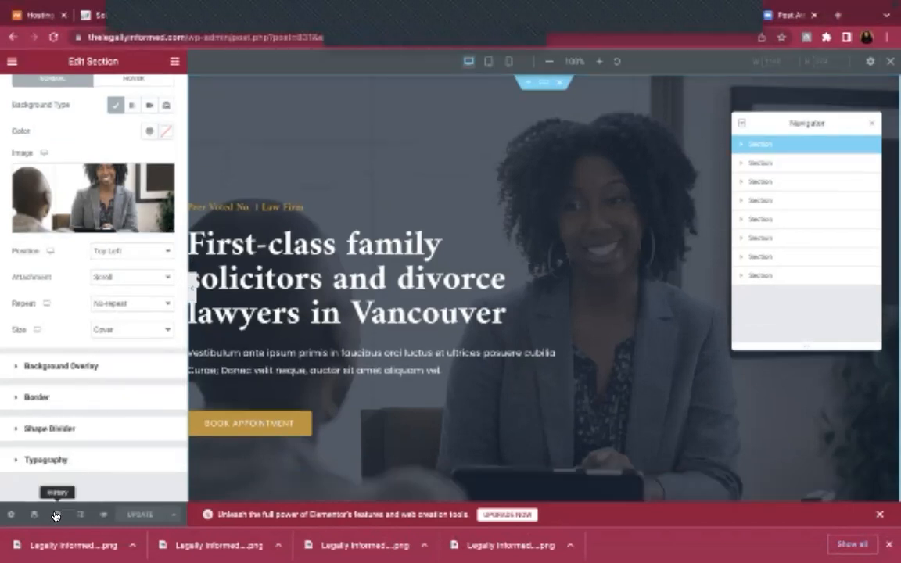
View the edit history, then expand the hero Section and Column in the Navigator to list its elements
click(56, 517)
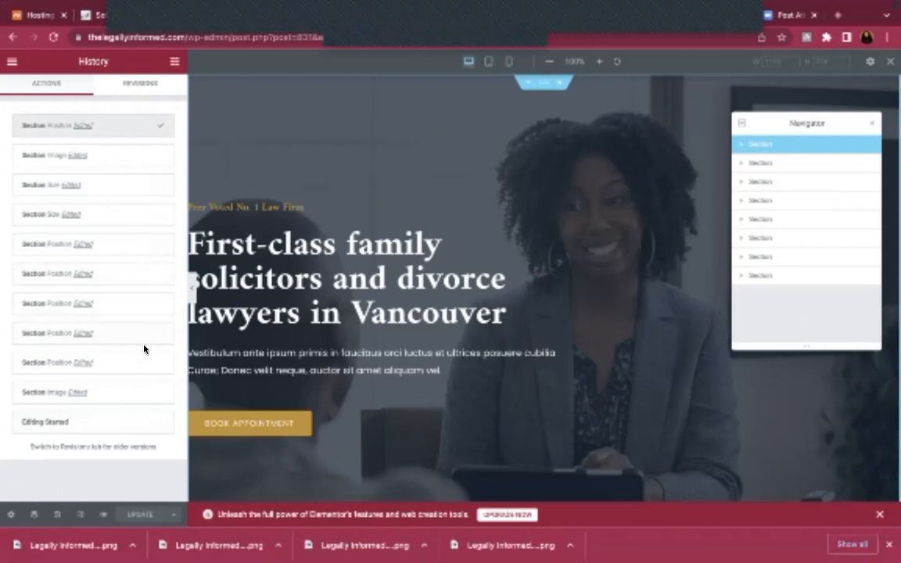
click(35, 516)
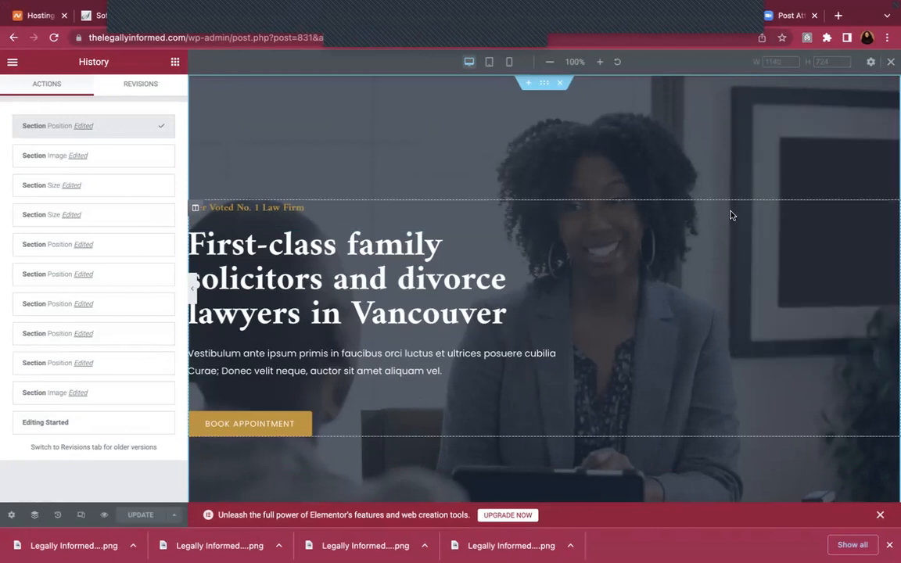
click(34, 517)
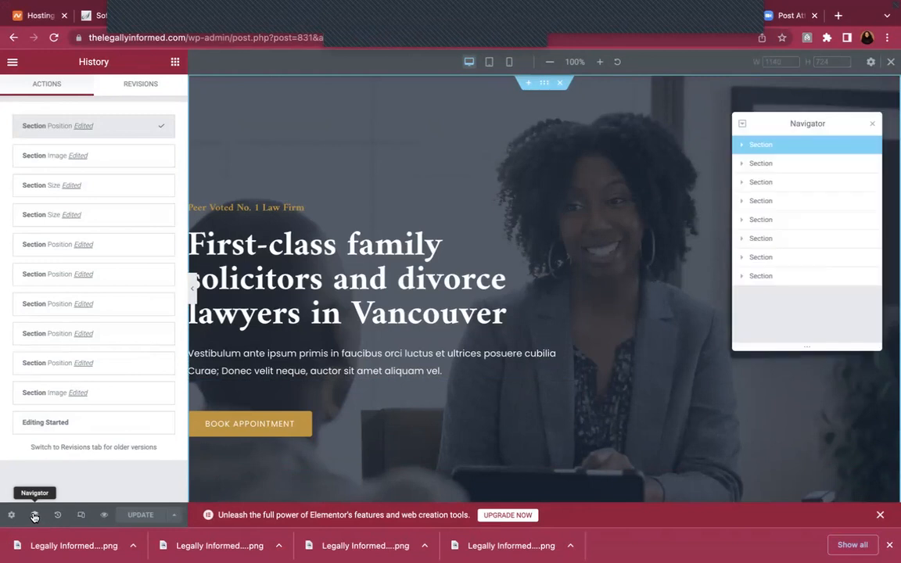
click(741, 144)
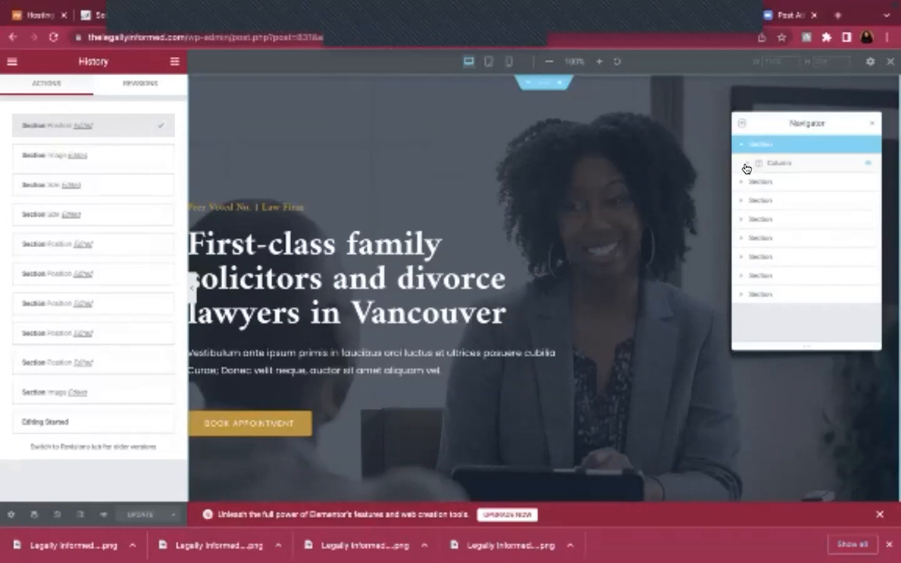
click(748, 166)
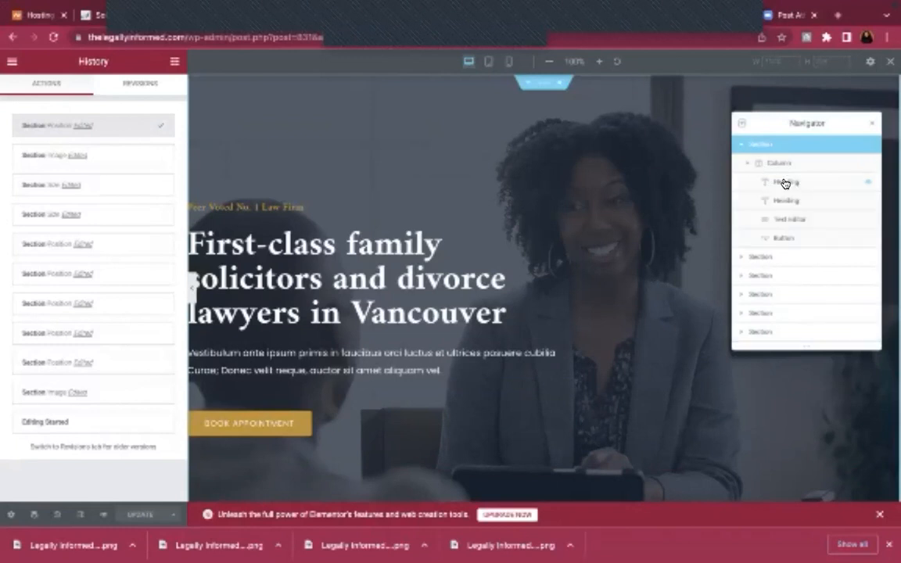
Keep the page Published, set the Legally Informed logo as its featured image, and update
click(12, 516)
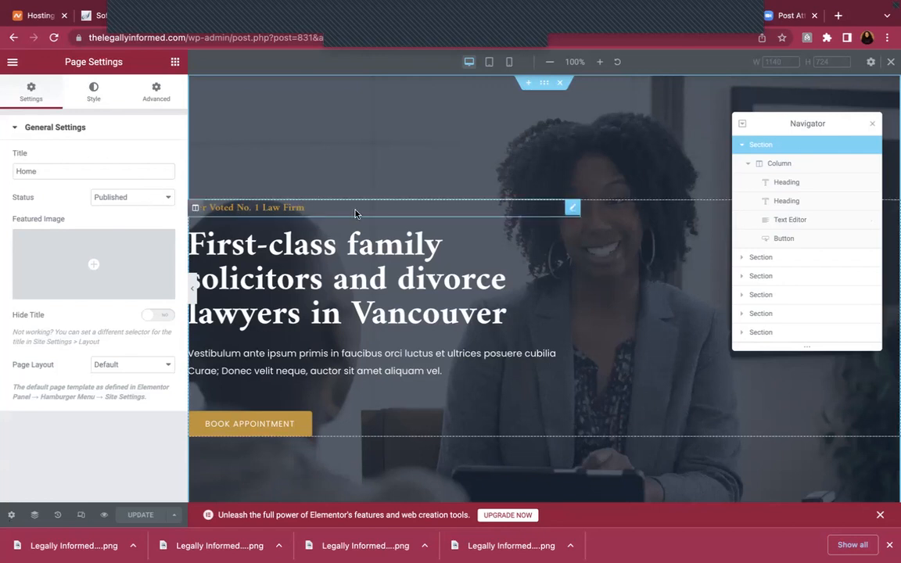
click(159, 200)
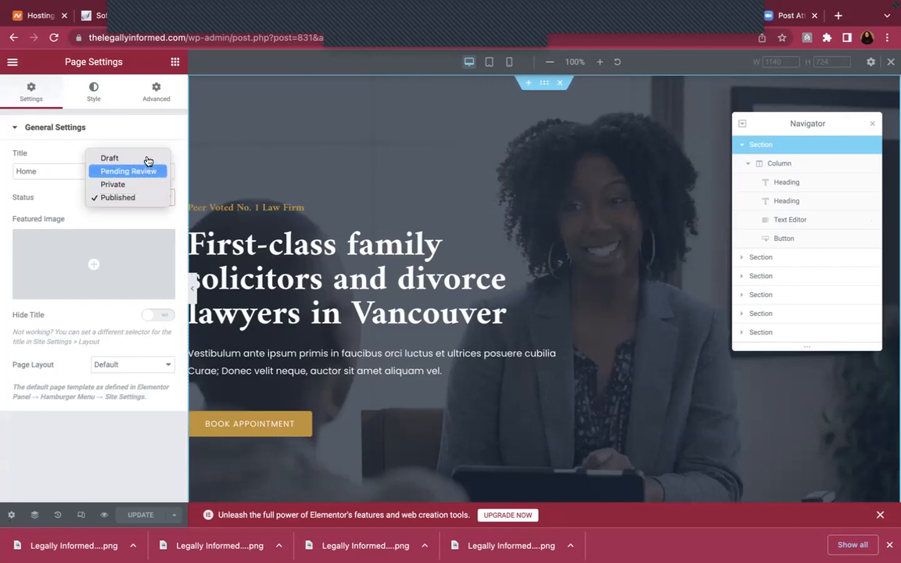
click(154, 198)
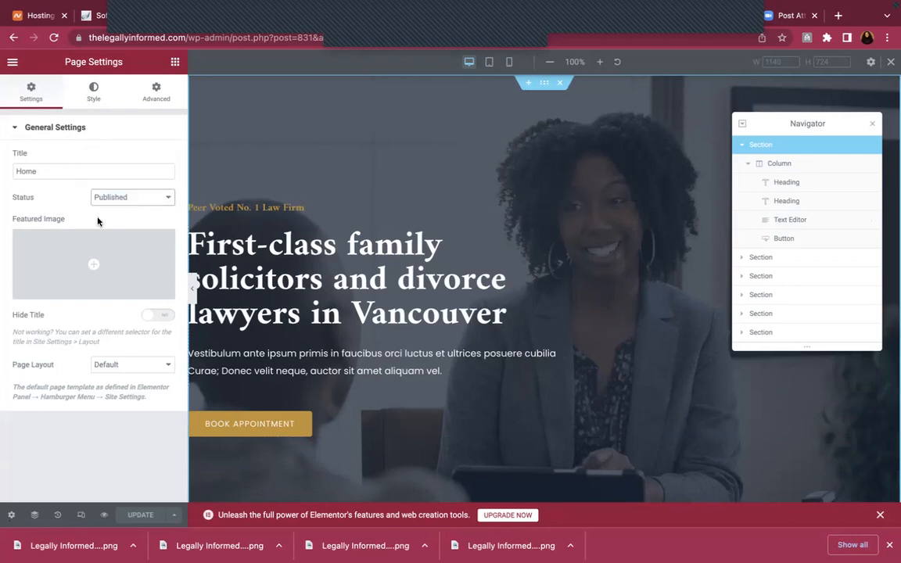
click(101, 279)
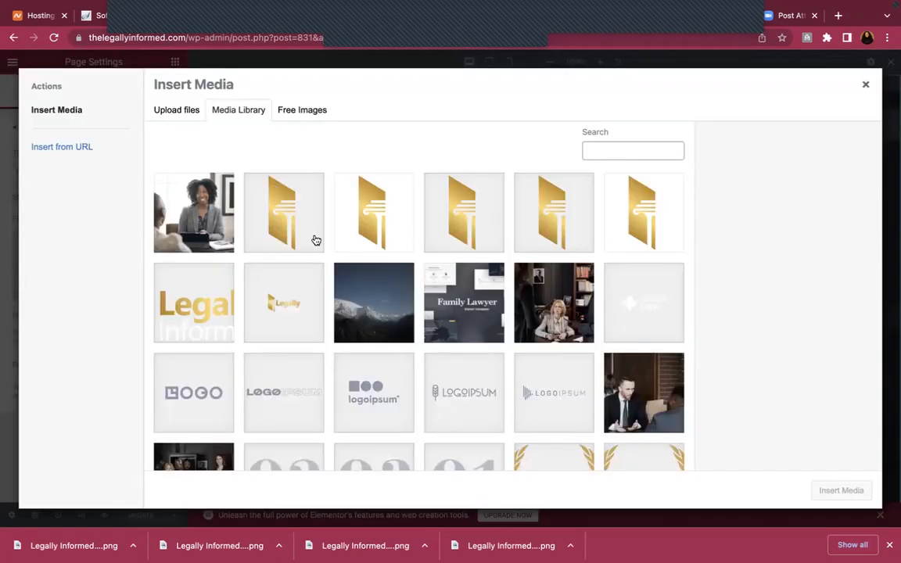
click(195, 317)
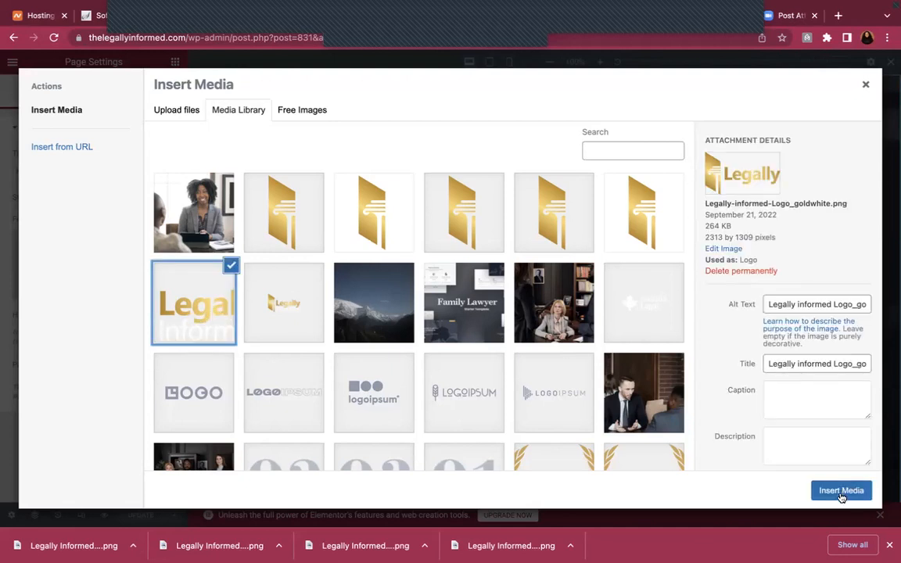
click(841, 490)
mouse_move(72, 249)
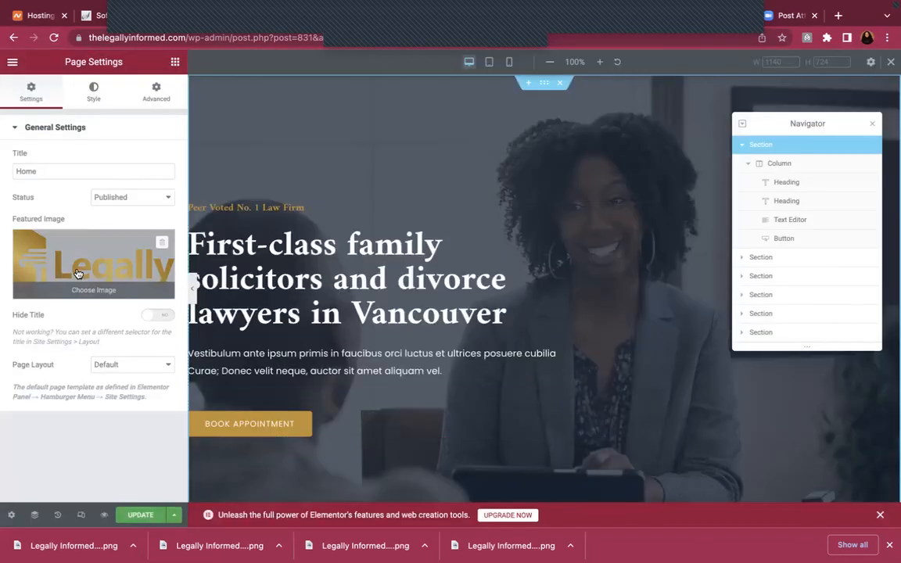
click(138, 515)
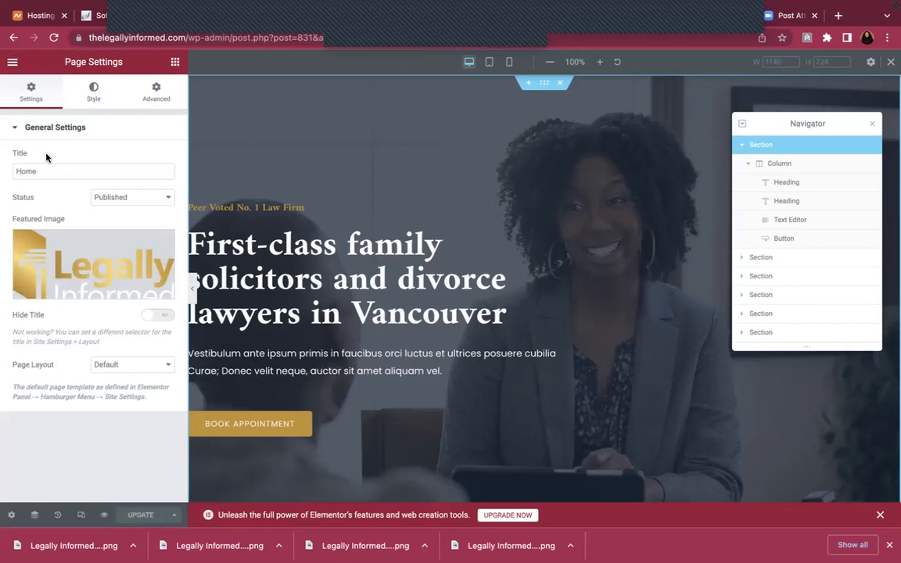
Replace the featured image with the Legally-Informed-Cover.png photo and update the page
click(75, 291)
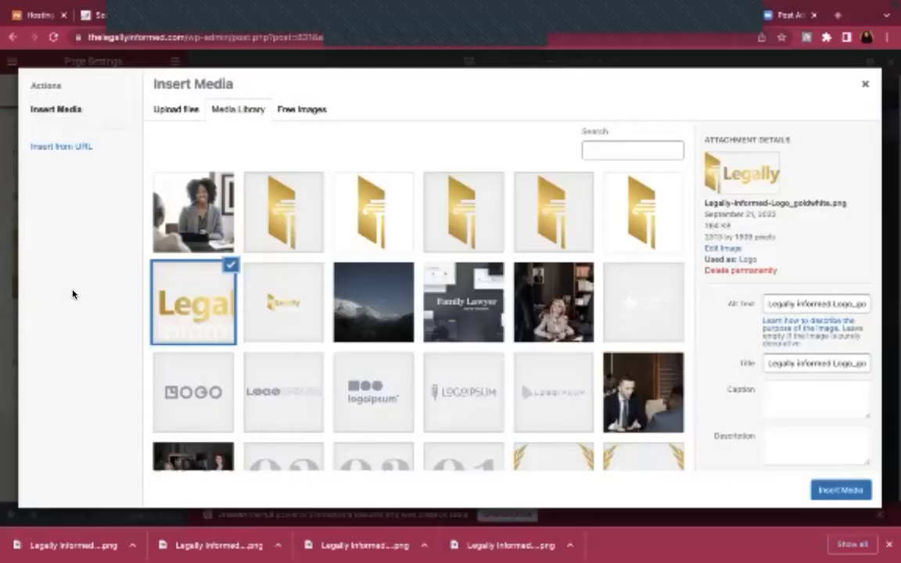
click(178, 238)
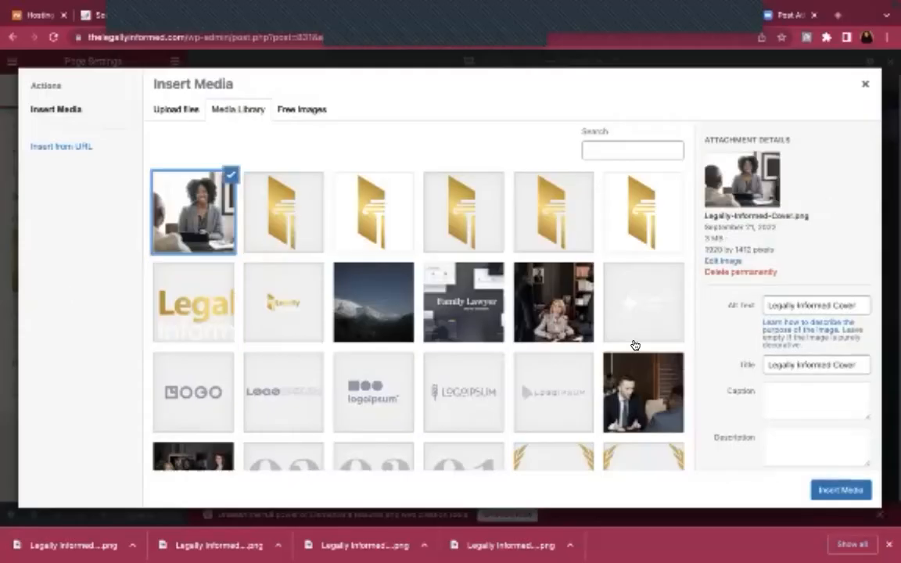
click(842, 490)
click(133, 513)
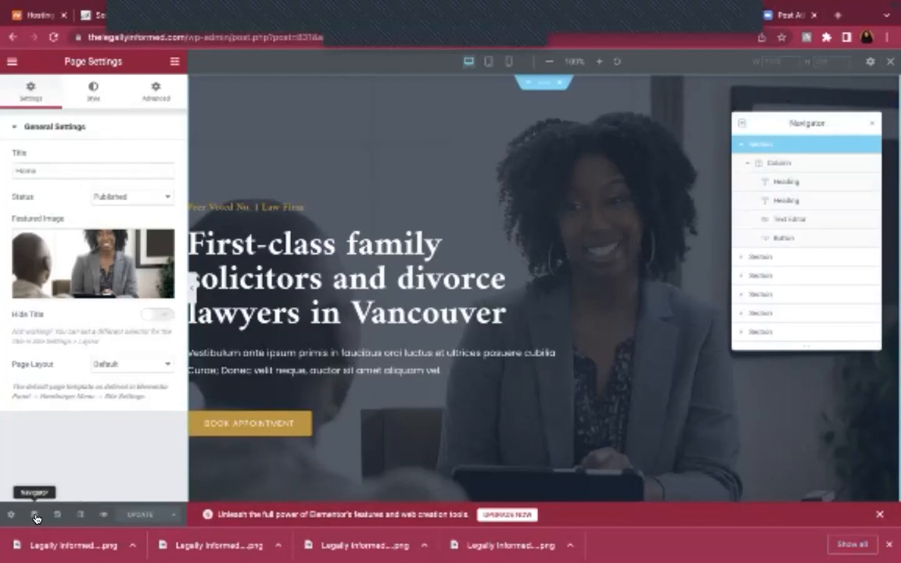
Browse the page's general, body style and advanced settings
click(15, 127)
click(18, 124)
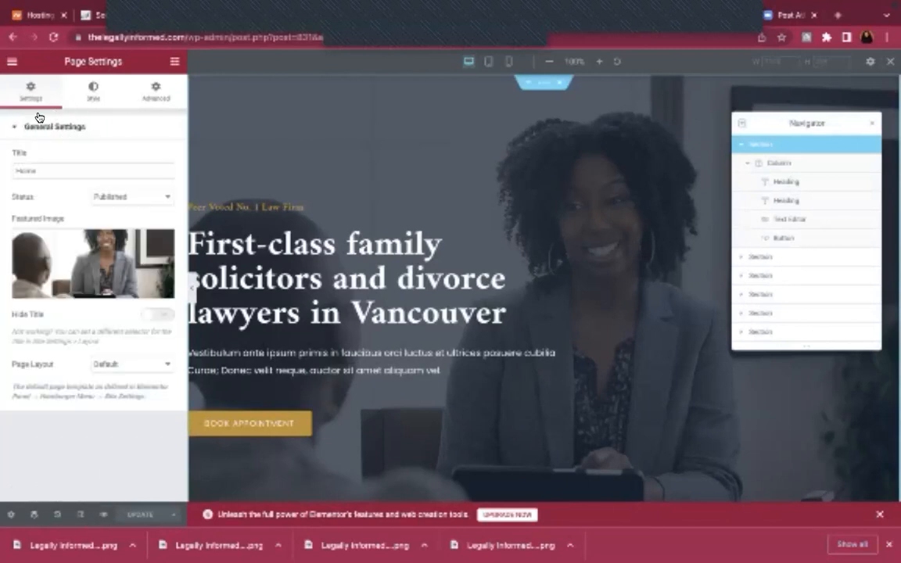
click(93, 97)
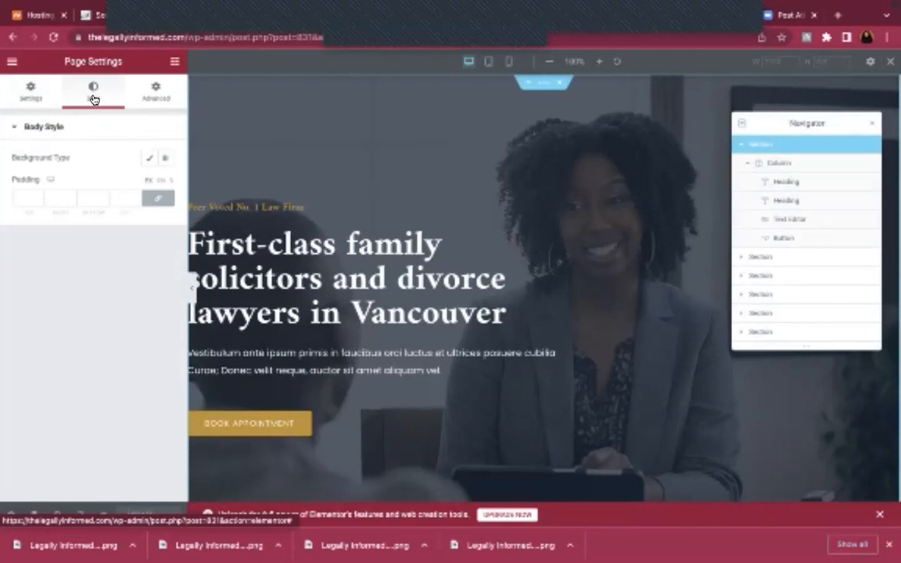
click(138, 87)
click(28, 99)
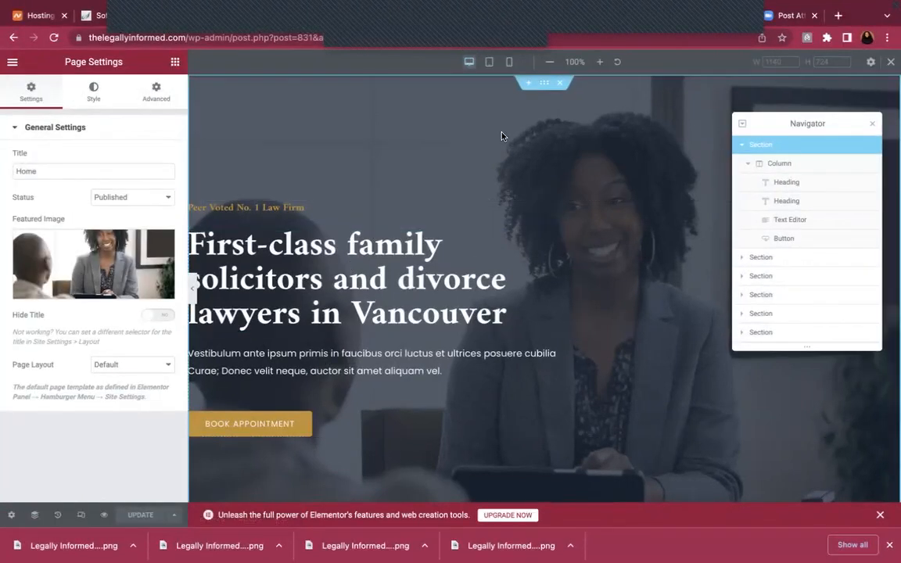
Inspect the hero section's layout, style and advanced tabs, then the main heading's spacing
click(546, 87)
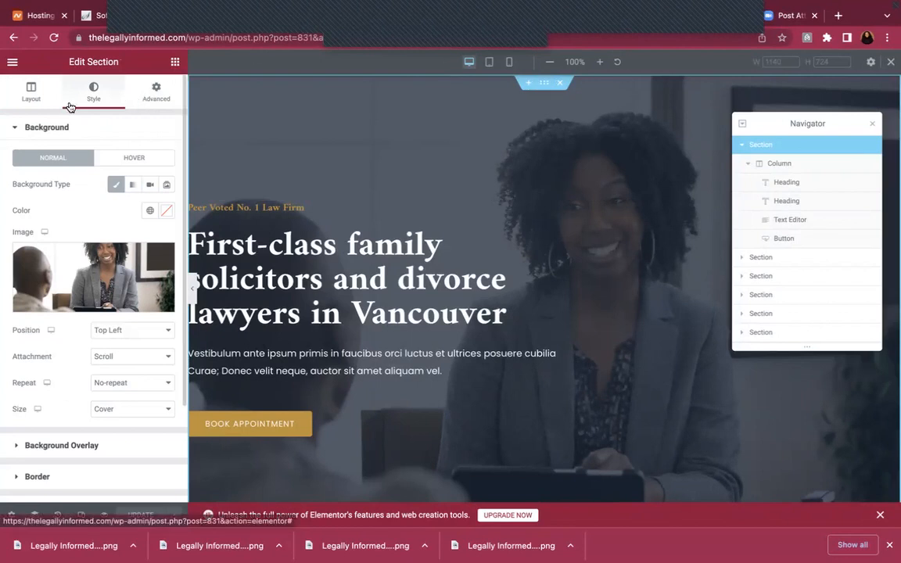
click(29, 94)
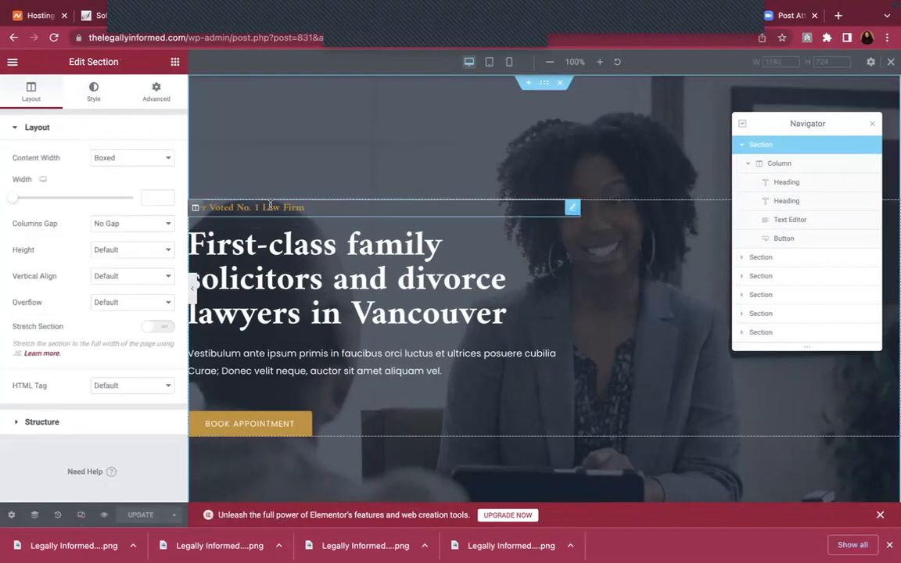
click(93, 100)
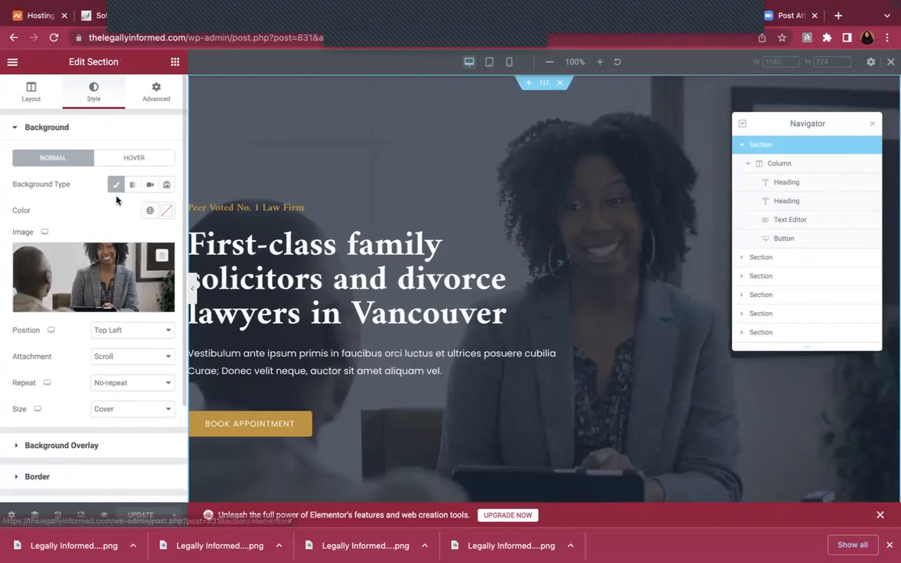
click(158, 101)
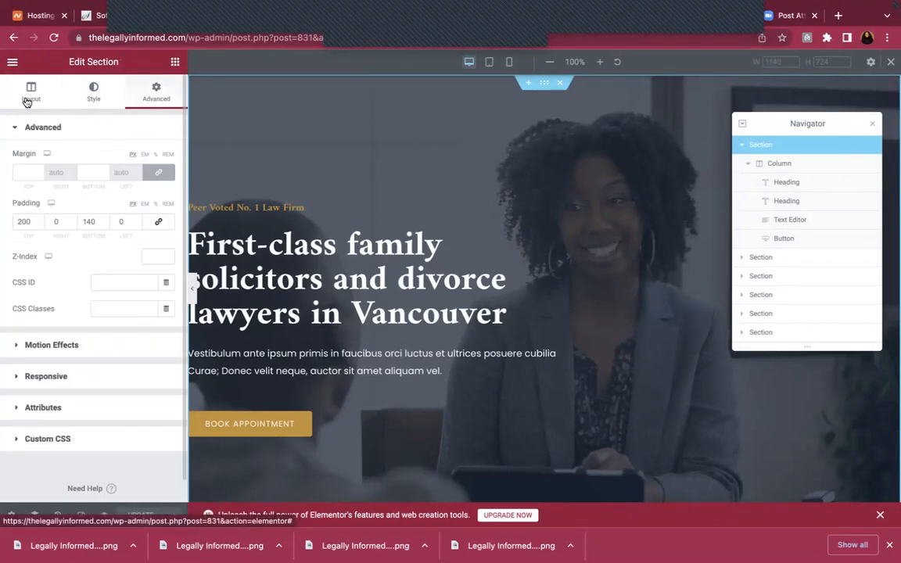
click(282, 272)
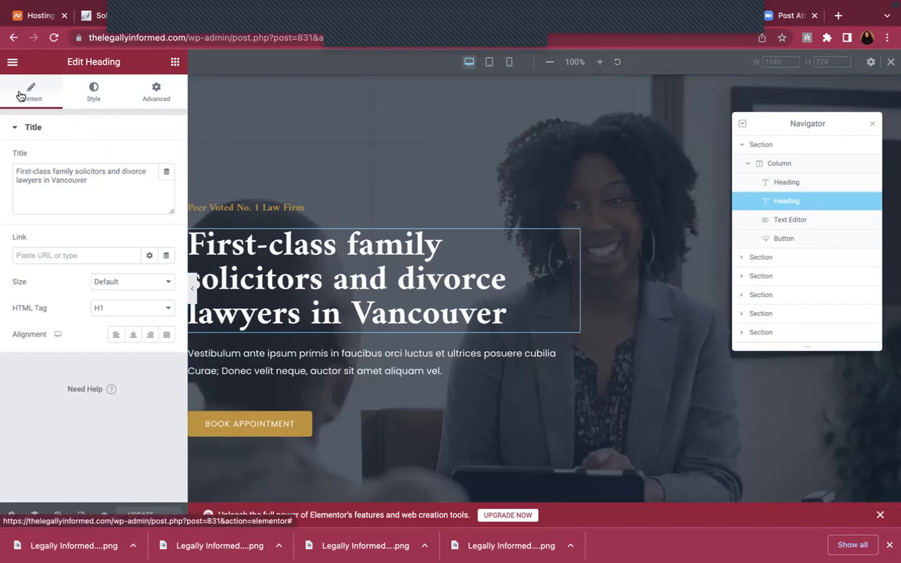
click(155, 93)
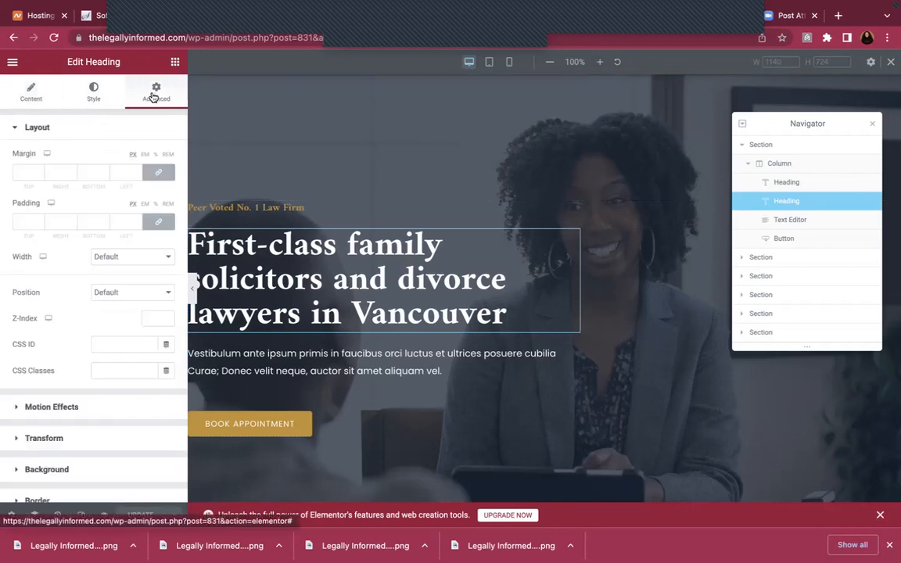
click(32, 93)
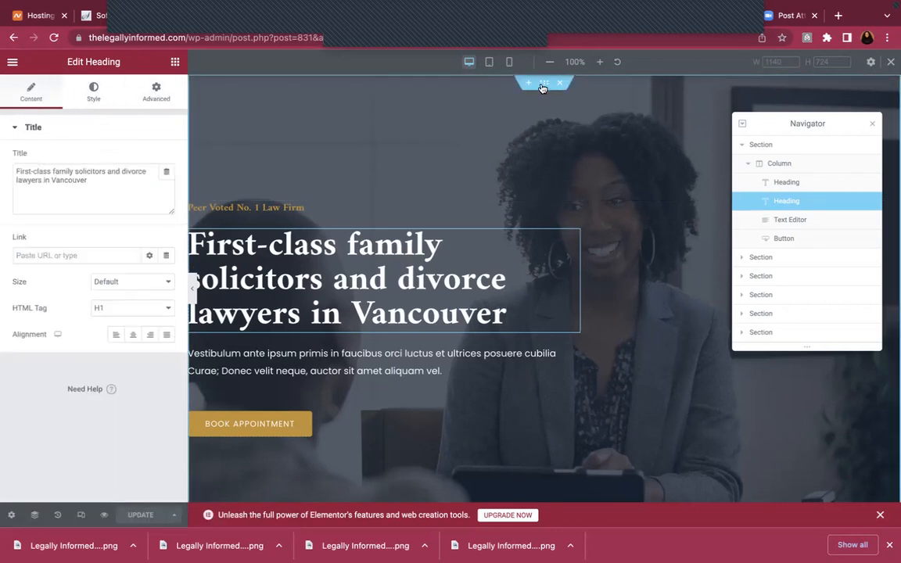
Return to the hero section's settings, ending on its 200 px top and 140 px bottom padding
click(544, 85)
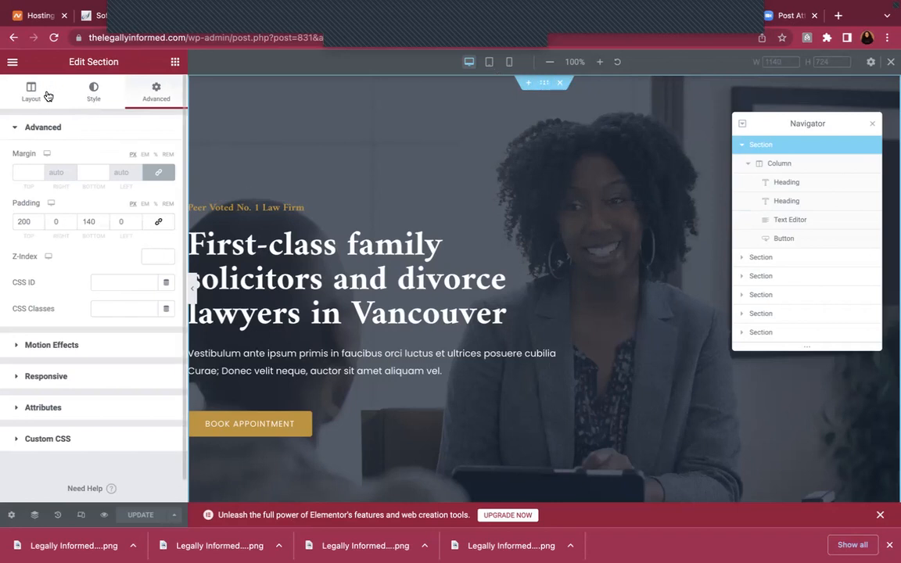
click(32, 92)
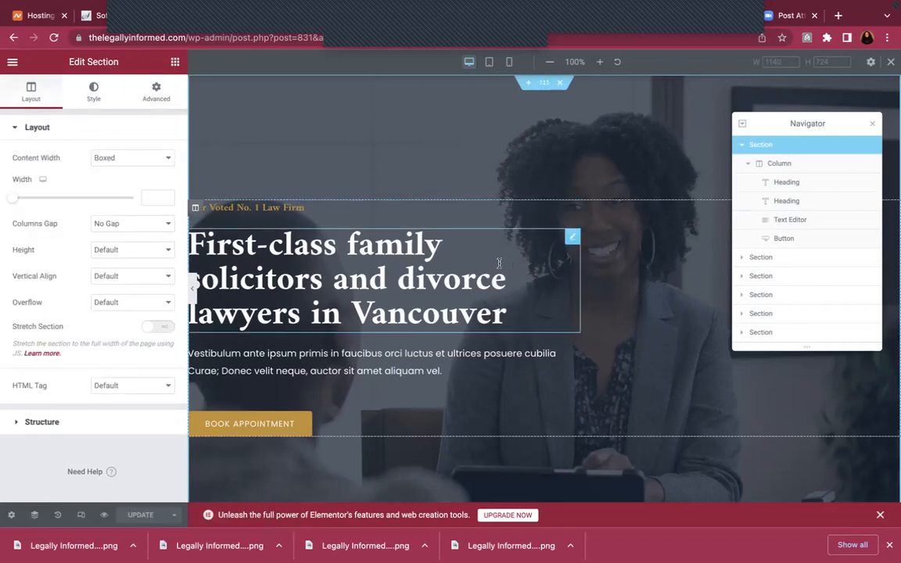
click(91, 93)
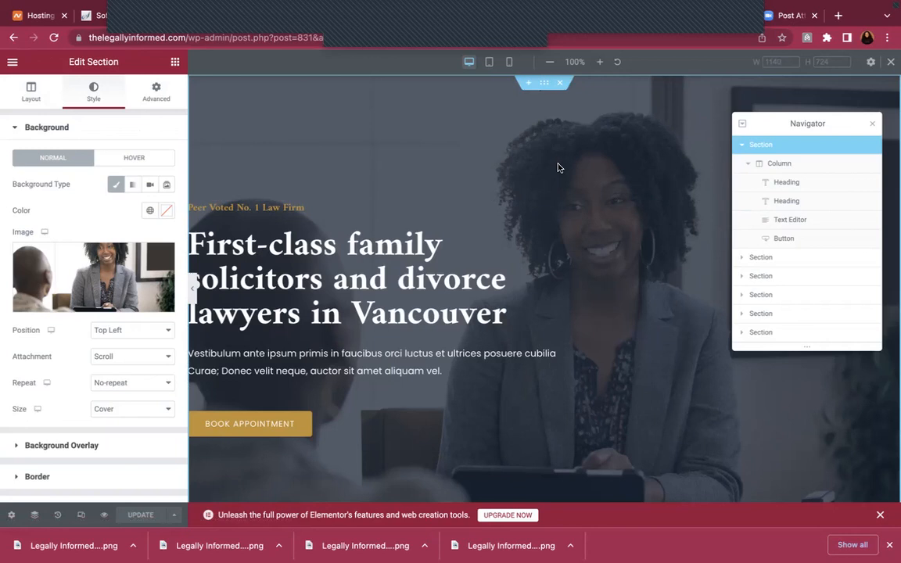
click(153, 95)
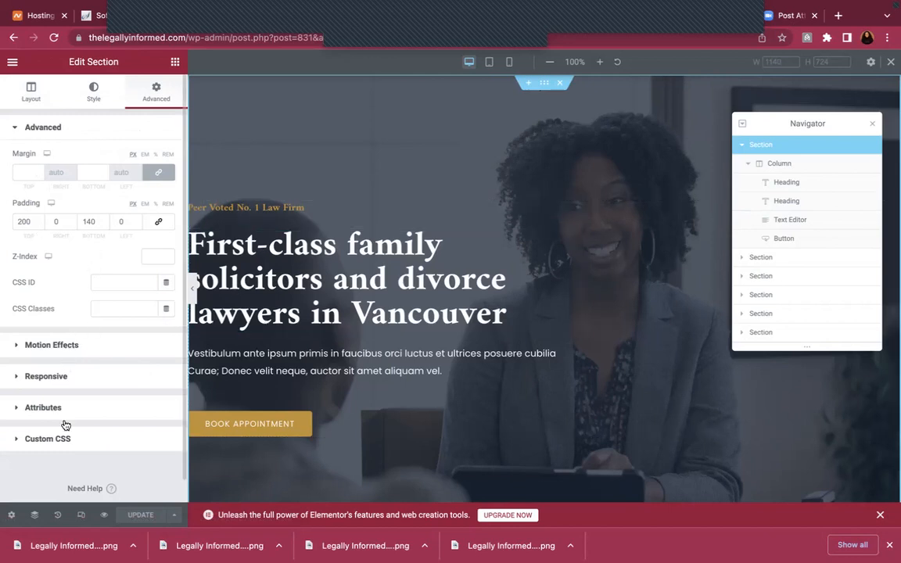
Try Hide On Mobile in the mobile preview, restore mobile visibility, and return to the desktop preview
click(83, 380)
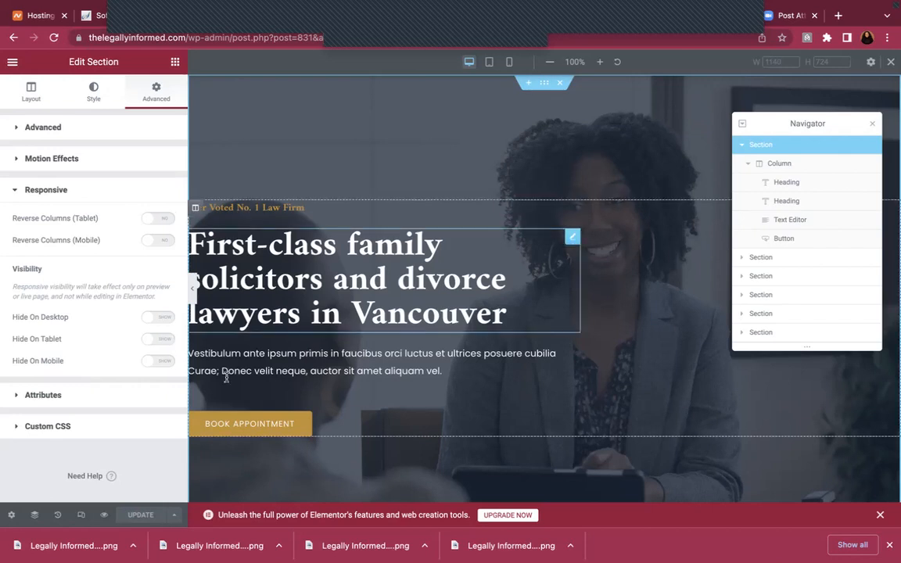
click(159, 362)
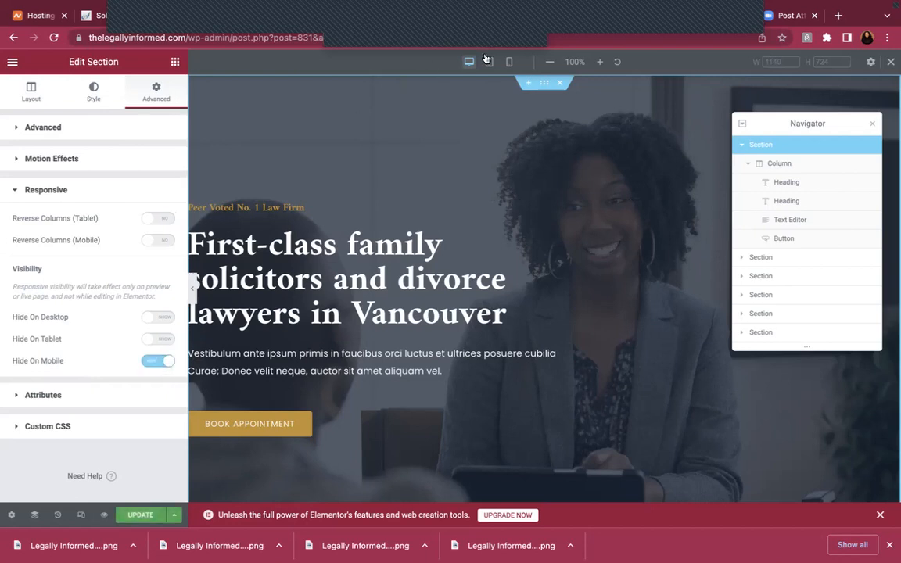
click(511, 61)
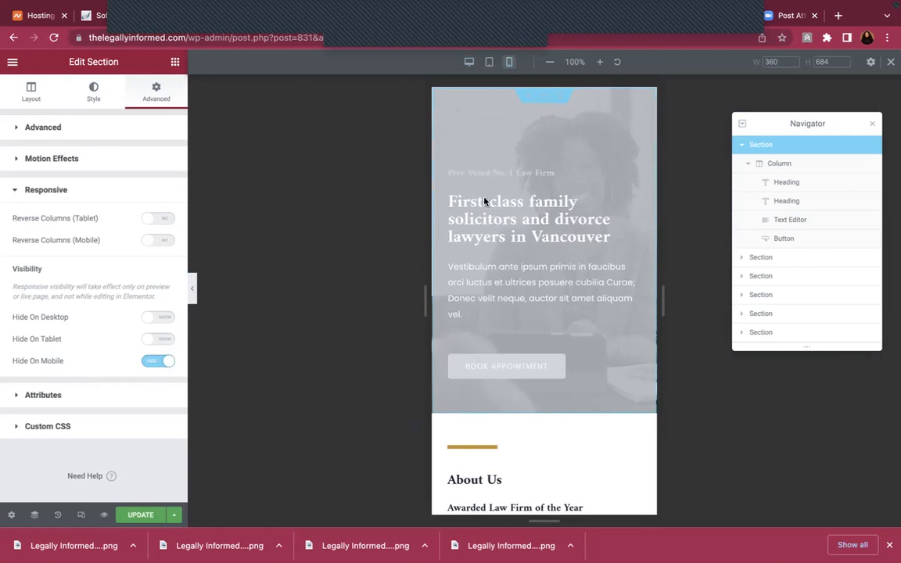
click(154, 365)
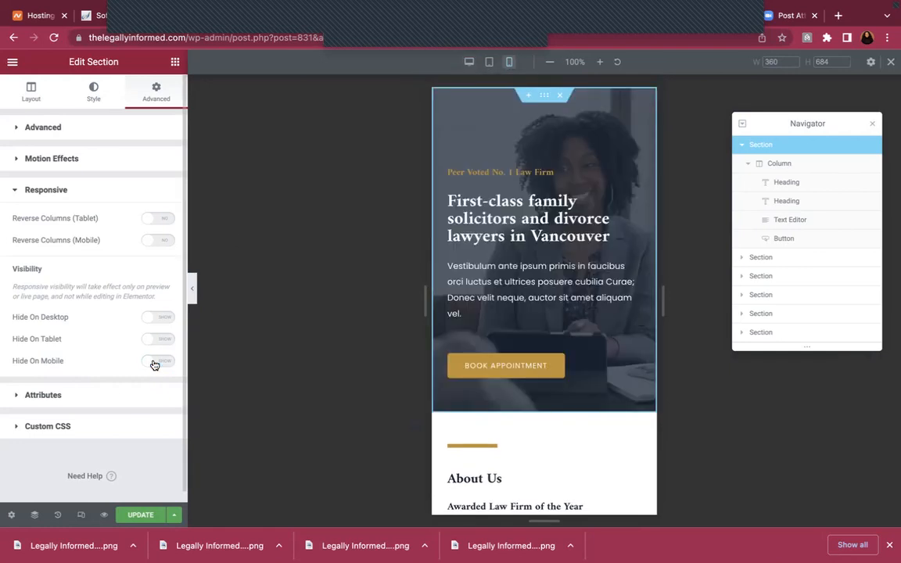
click(469, 63)
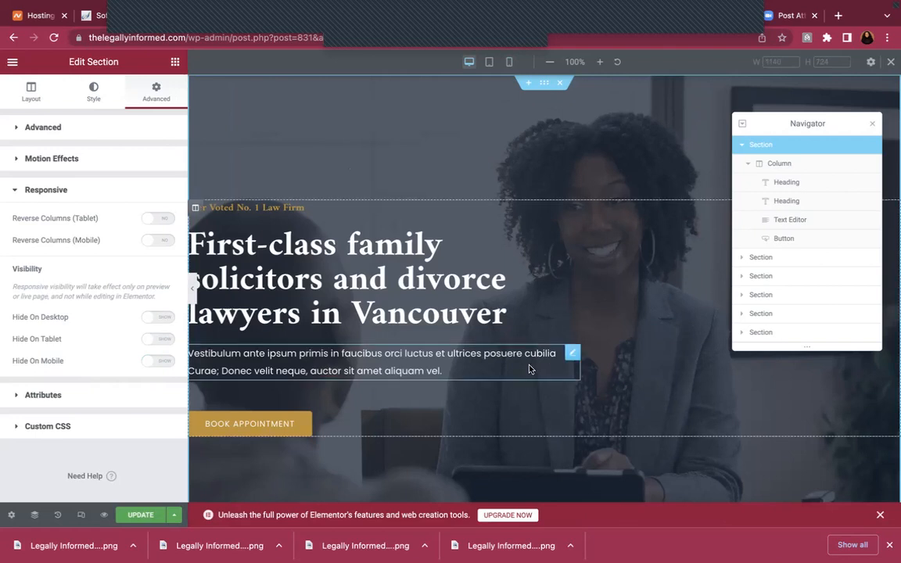
scroll(529, 368, down, 5)
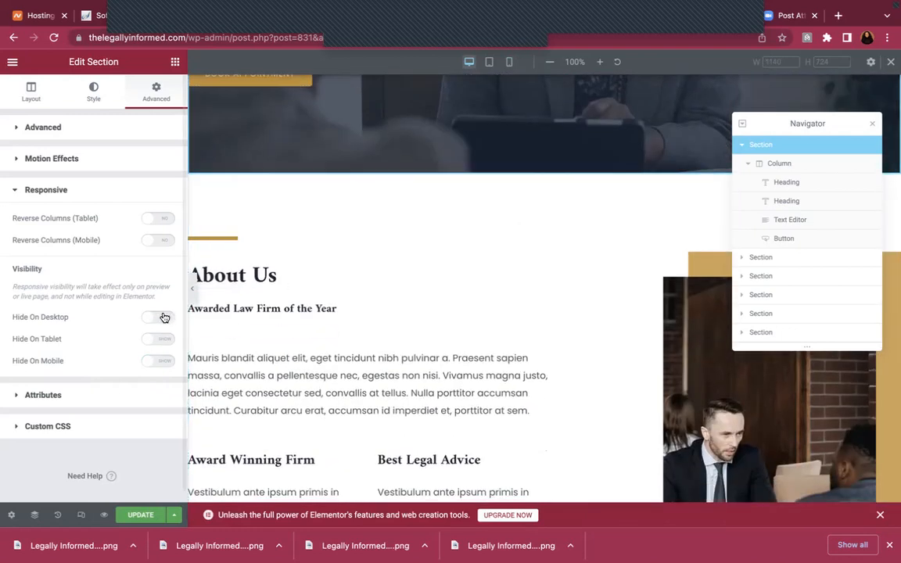
scroll(349, 229, up, 5)
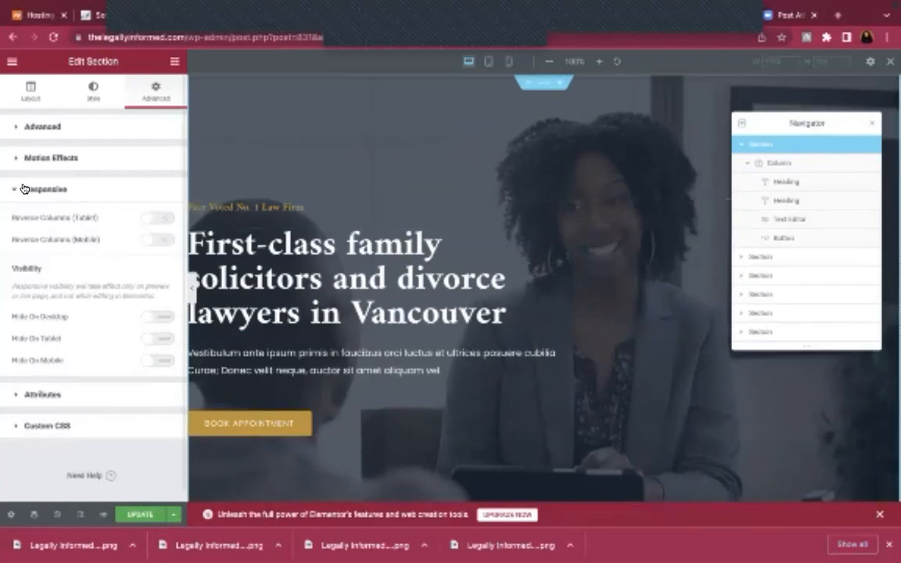
Replace the 'Peer Voted No. 1 Law Firm' tagline with 'Become Legally Informed: Know Your Right Today!' and update
click(119, 403)
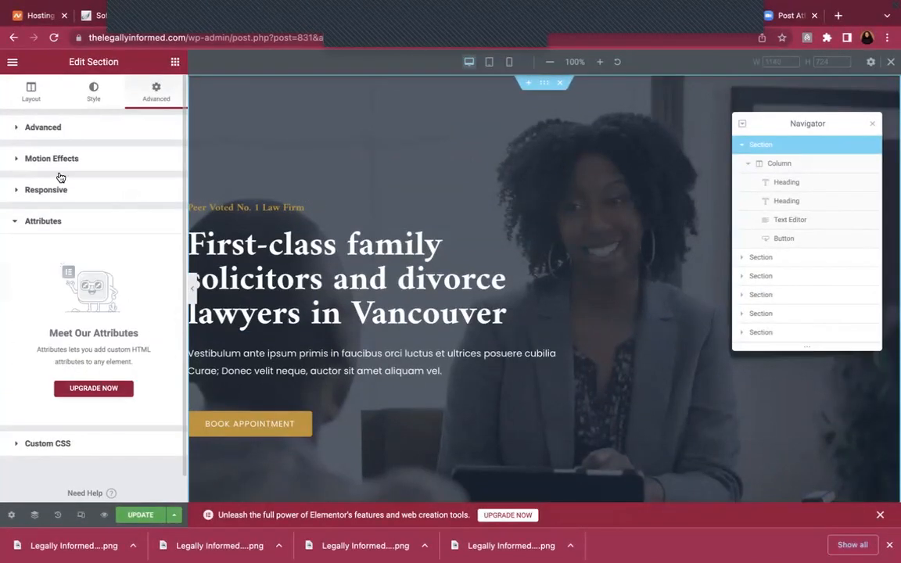
click(44, 90)
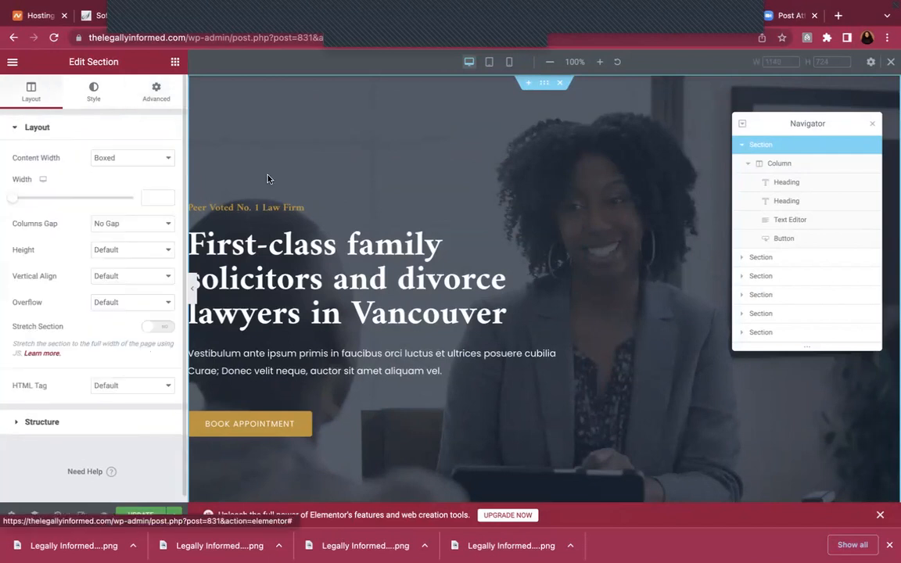
click(294, 207)
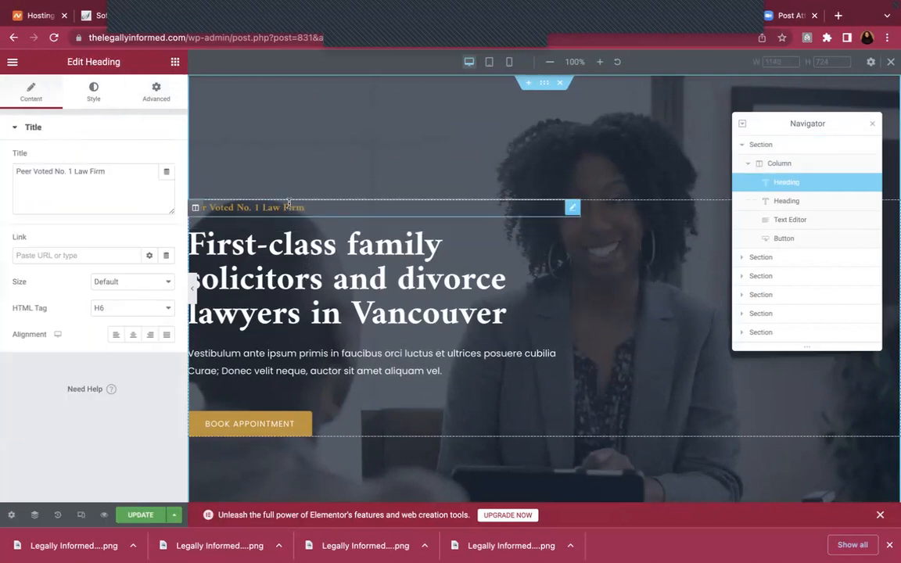
click(107, 167)
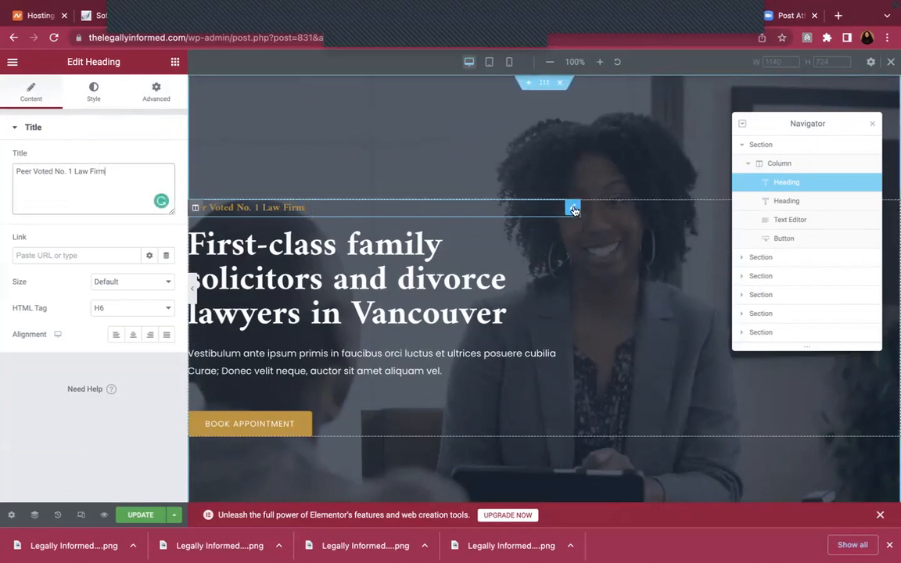
drag(111, 166, 4, 172)
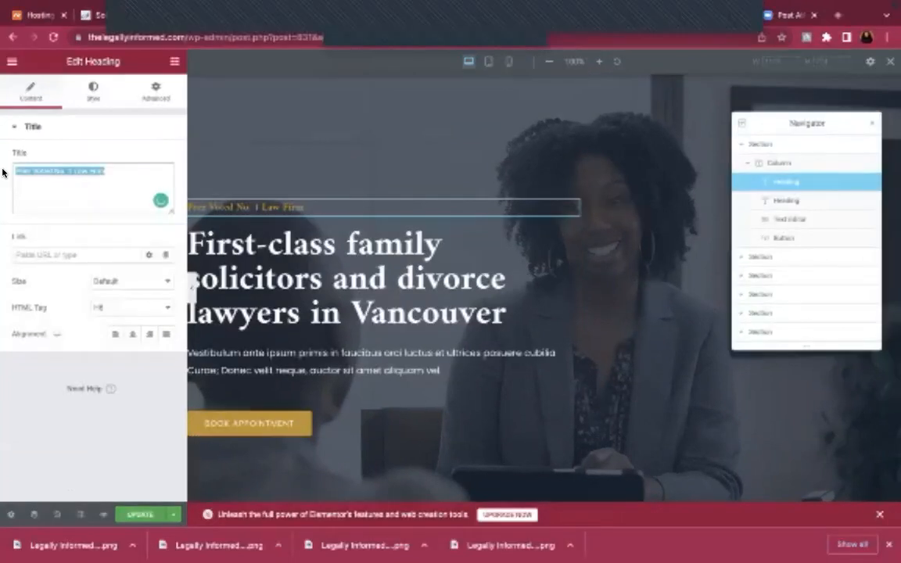
text(Record)
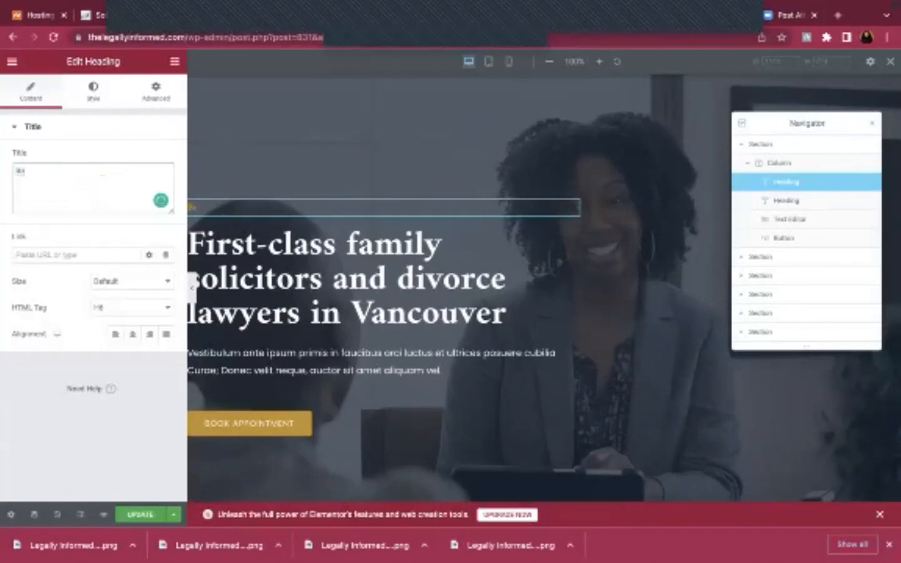
text( Legally Informed)
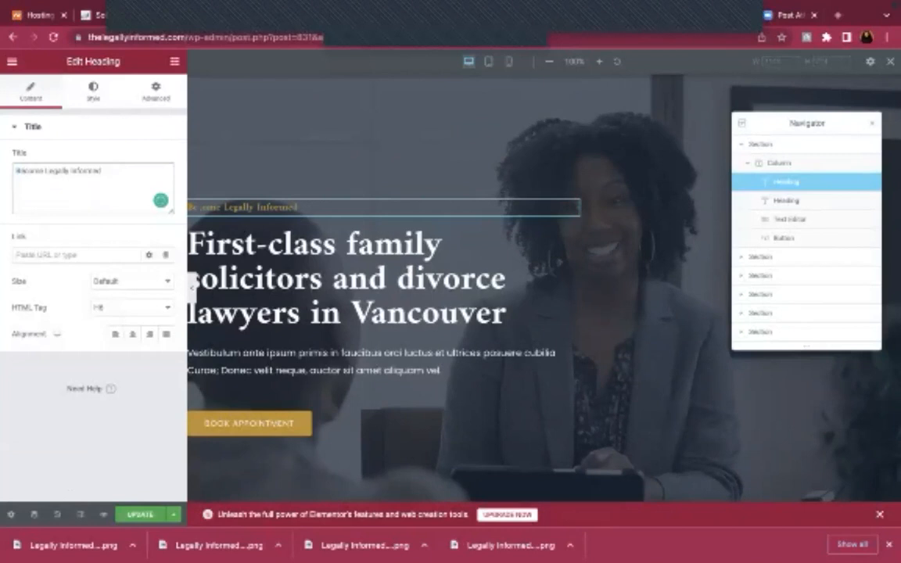
text(. Know Your Right)
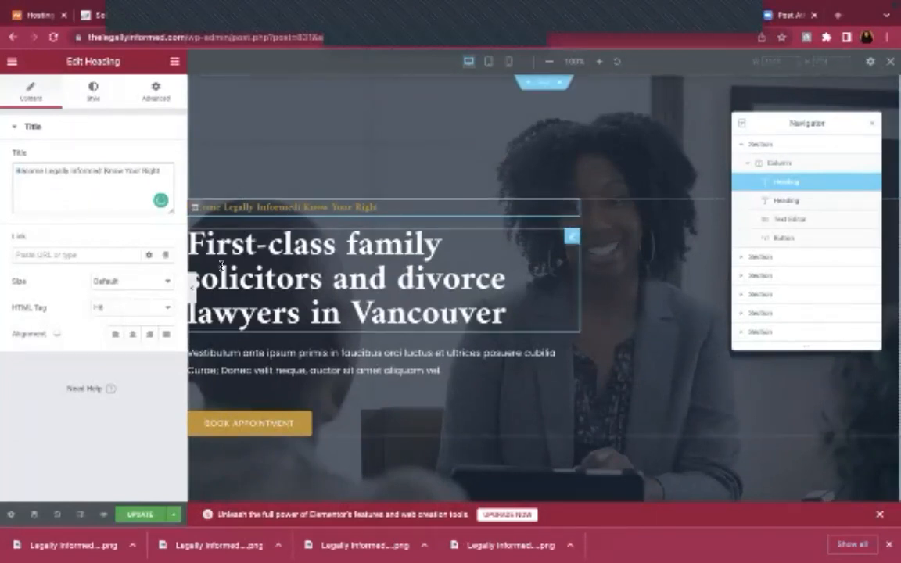
text(Tools)
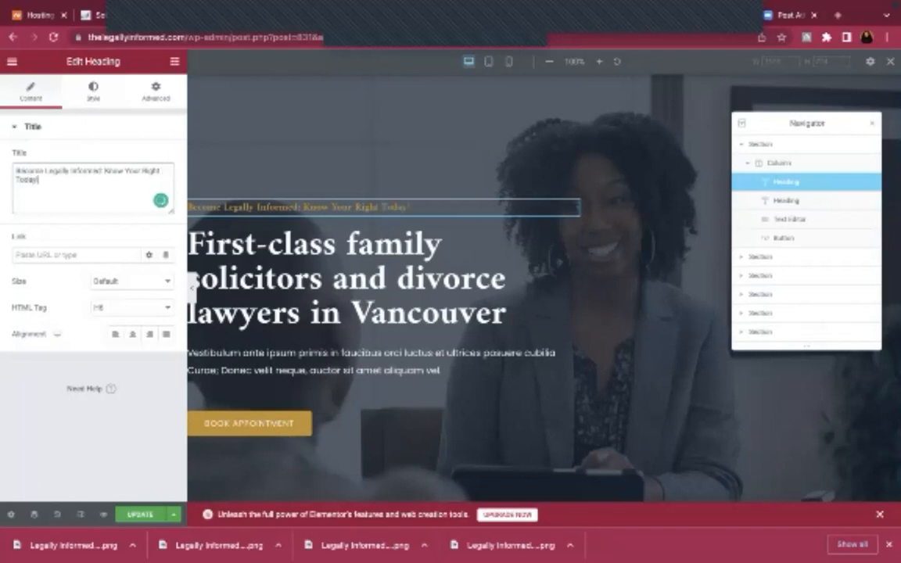
click(137, 515)
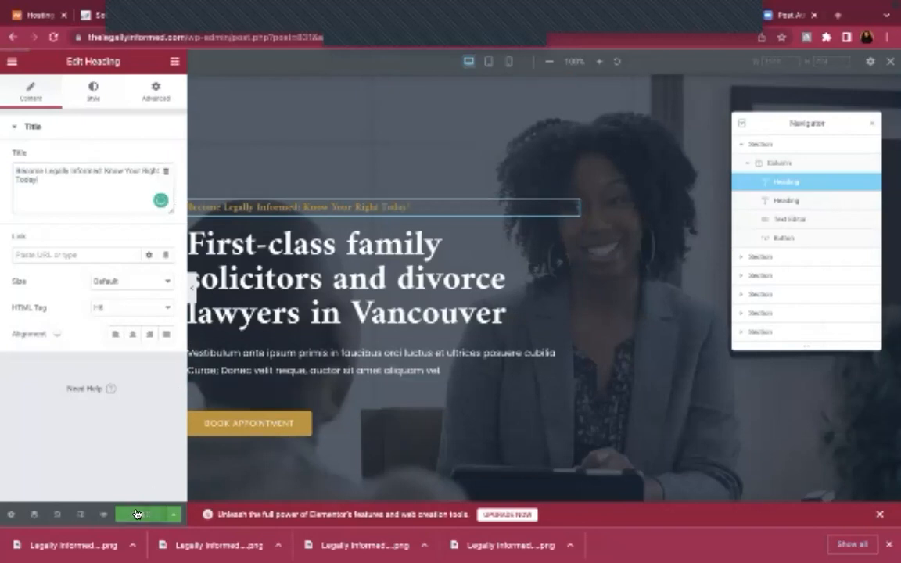
Retitle the main hero heading 'Welcome to The Legally Informed Home', replacing the solicitors headline
click(889, 547)
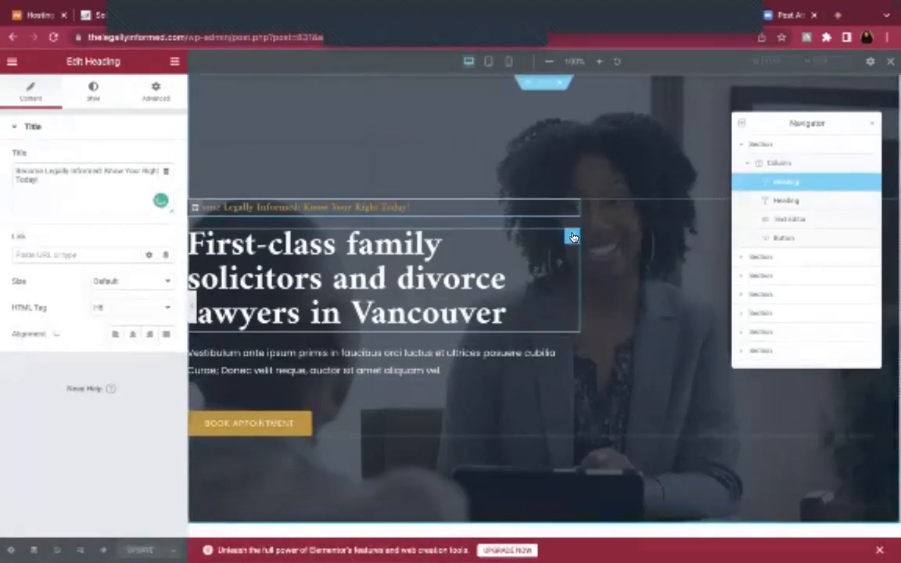
click(573, 237)
click(133, 185)
key(ctrl+a)
text(W)
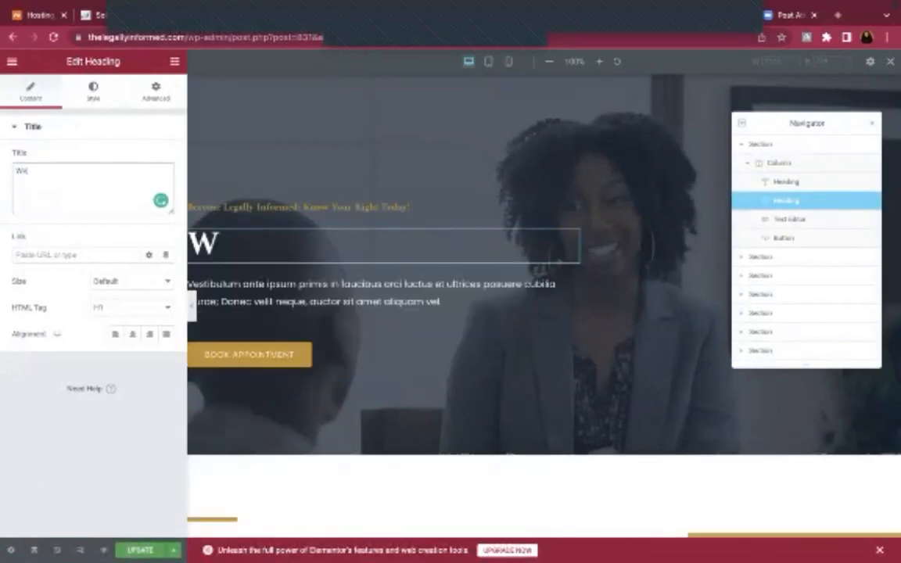
text(elcome to Legall)
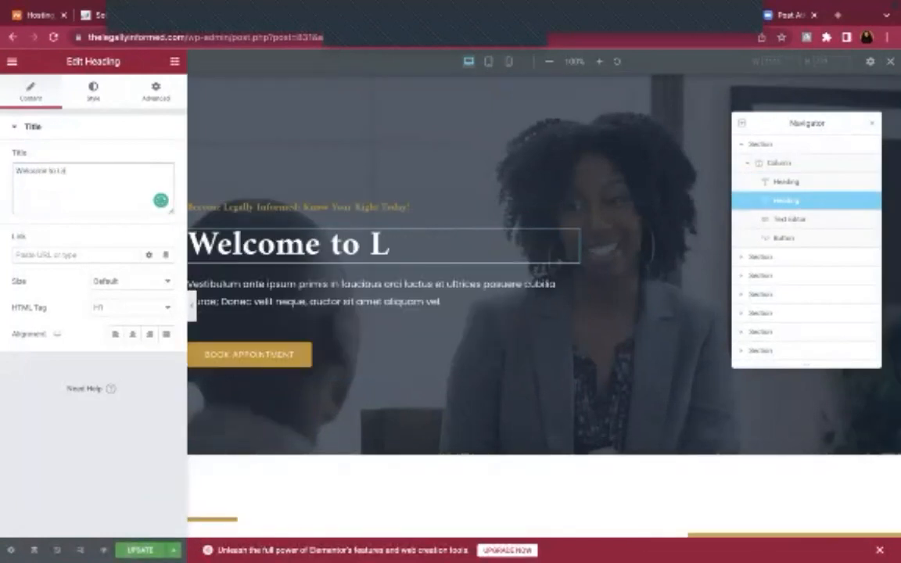
text(y Informed)
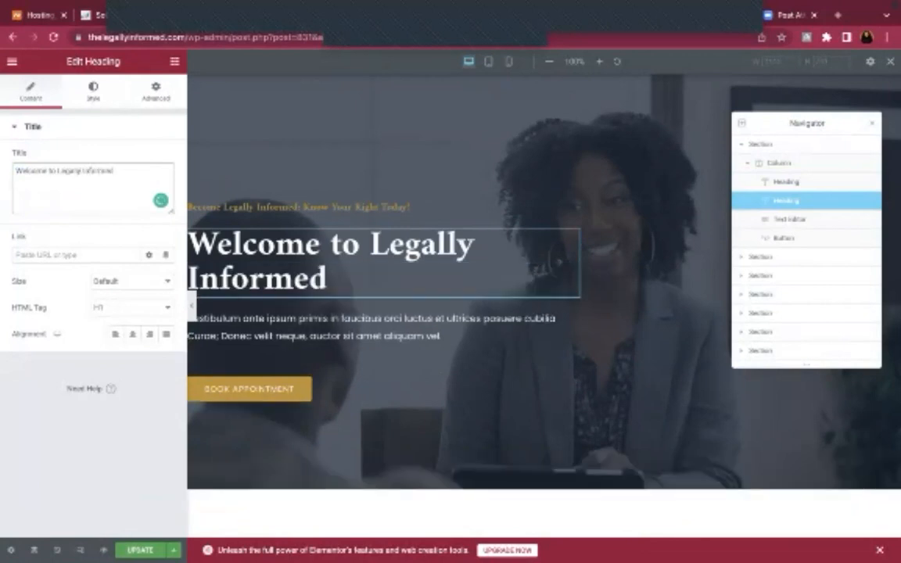
text( Home)
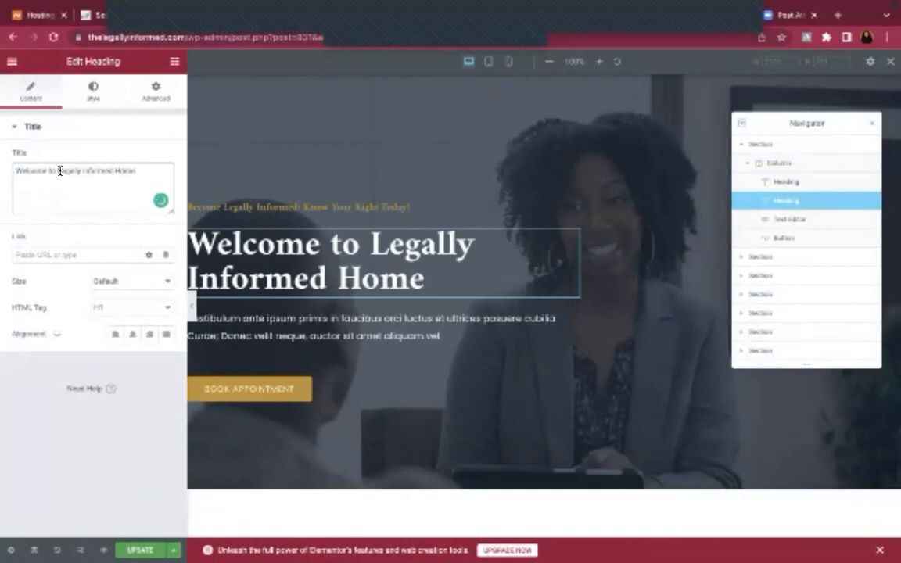
text(The)
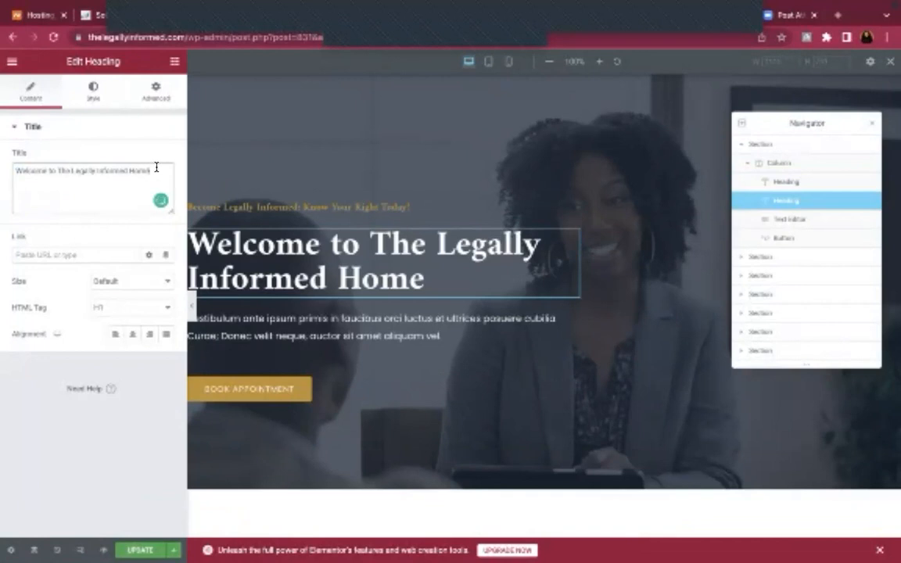
click(313, 325)
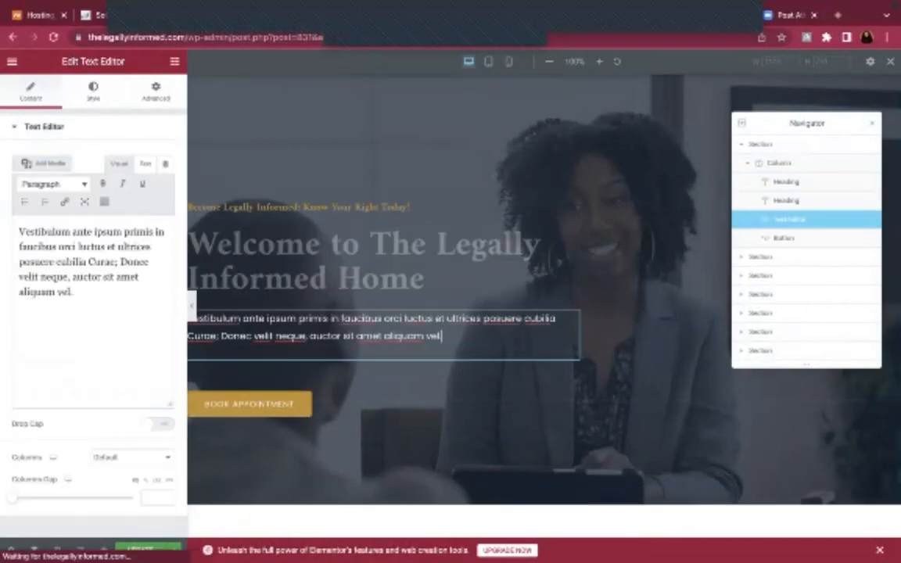
In the Word document, copy the introductory Legally Informed Network paragraph from page 1
click(733, 537)
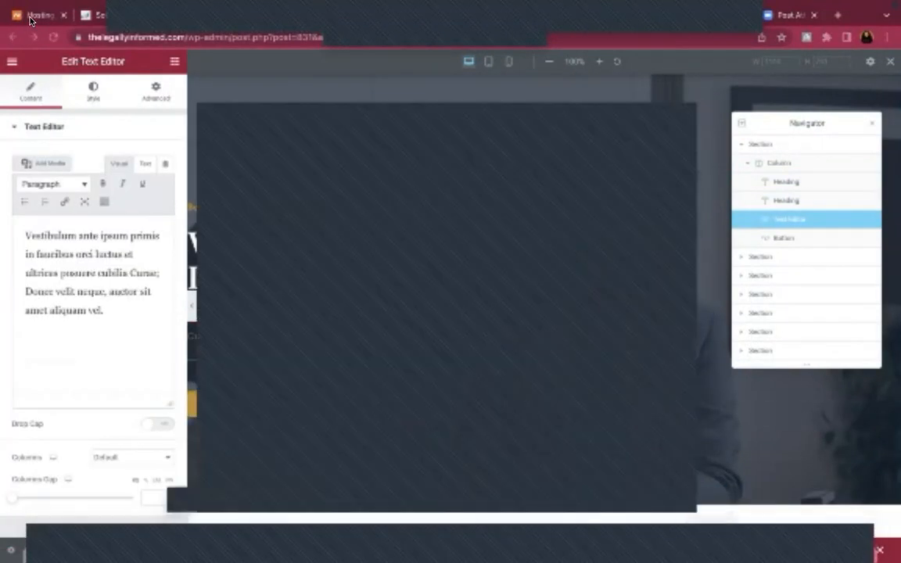
mouse_move(30, 4)
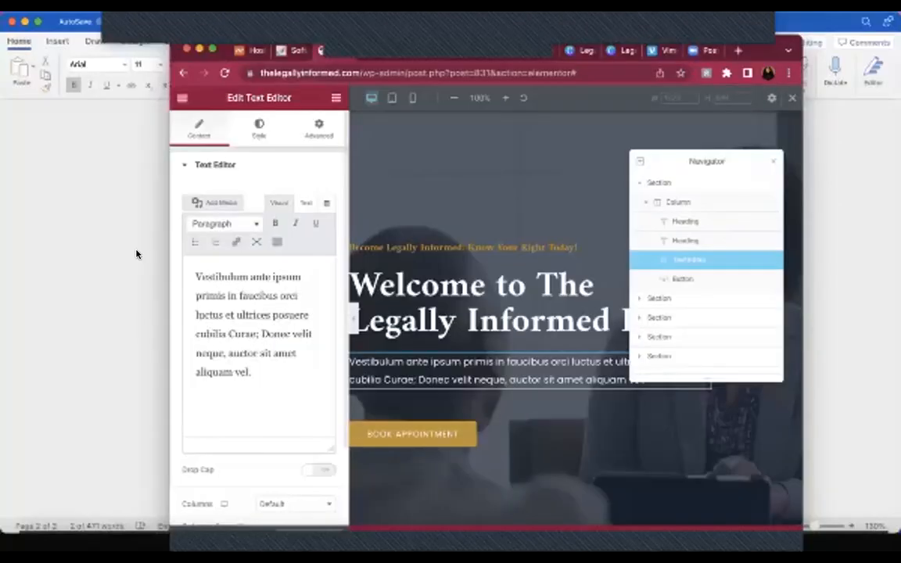
click(138, 253)
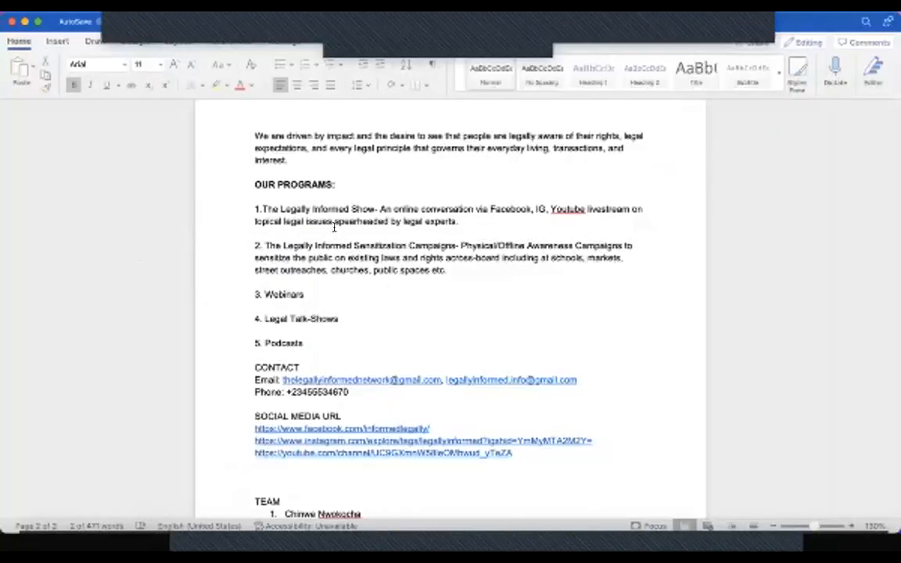
scroll(338, 223, up, 5)
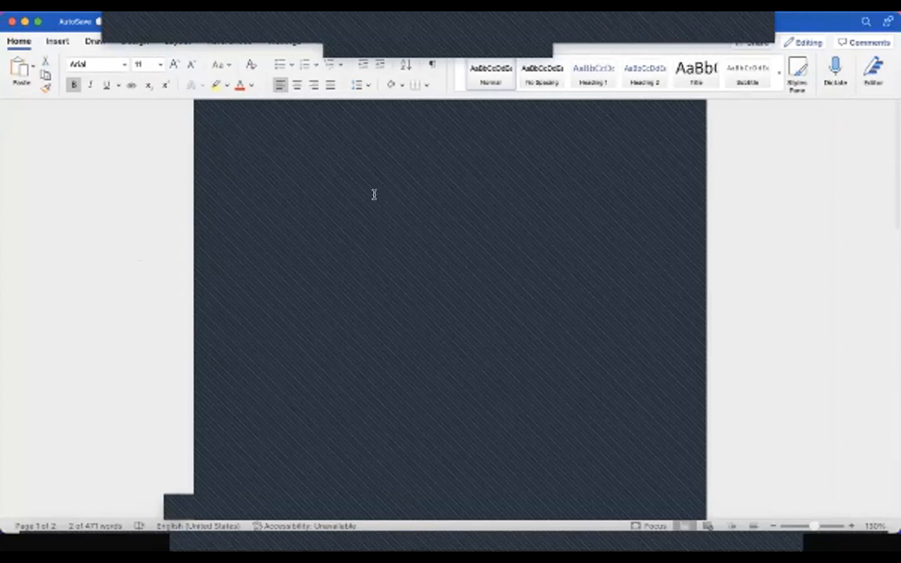
triple_click(550, 222)
right_click(554, 224)
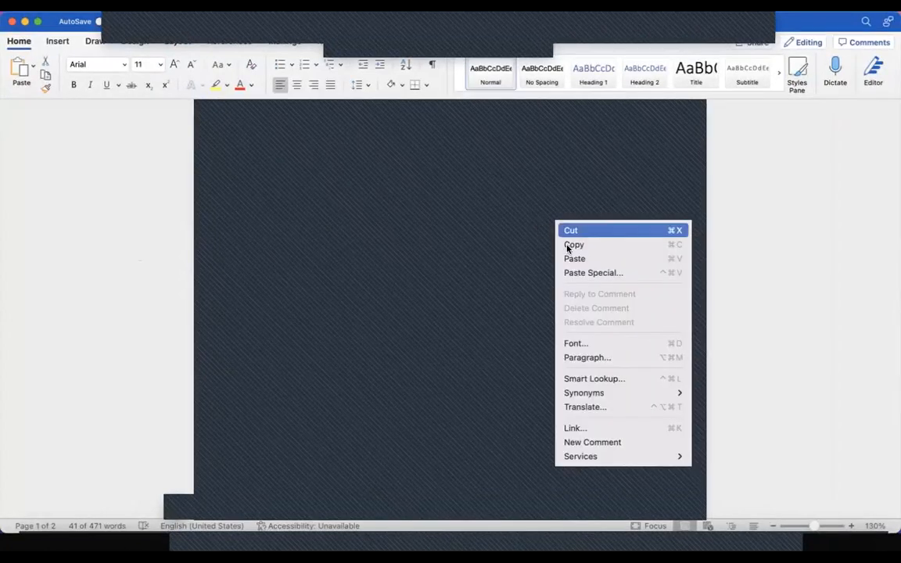
click(569, 246)
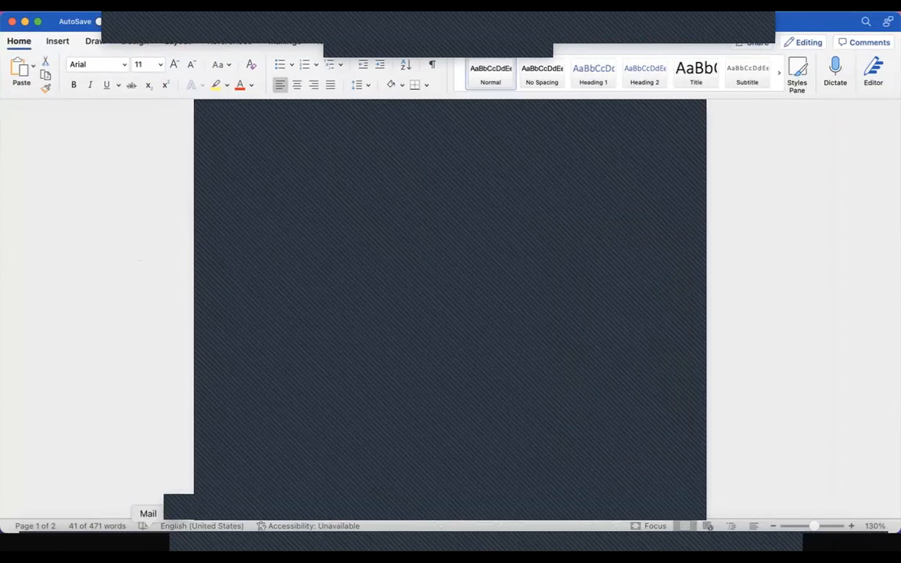
Paste the Legally Informed Network description over the placeholder Vestibulum paragraph and save the page
click(116, 540)
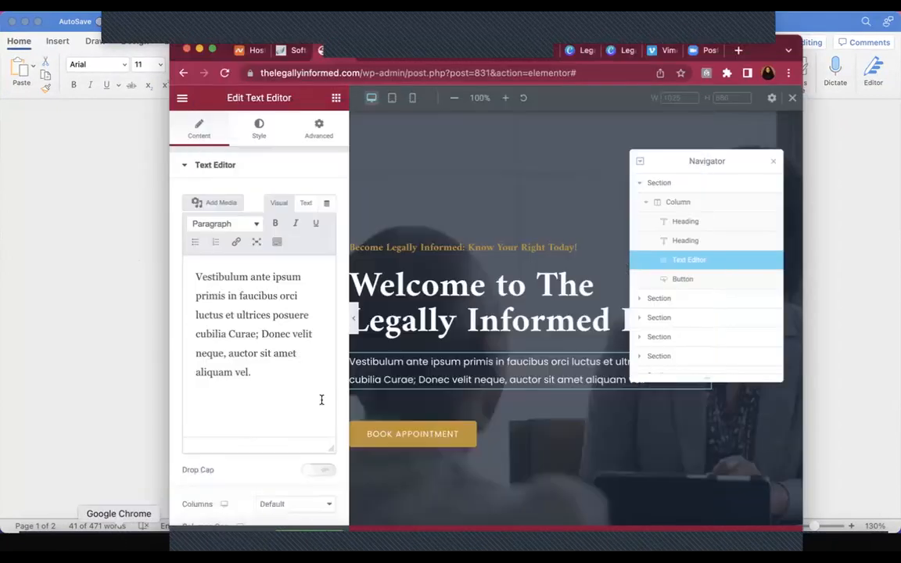
click(245, 345)
key(ctrl+a)
text(The Legally Informed Network is a public enlightenment and legal informative platform that aims to improve the availability of legal information and keep the general populace aware of their legal rights and basic aspects of the law interconnected to everyday life.)
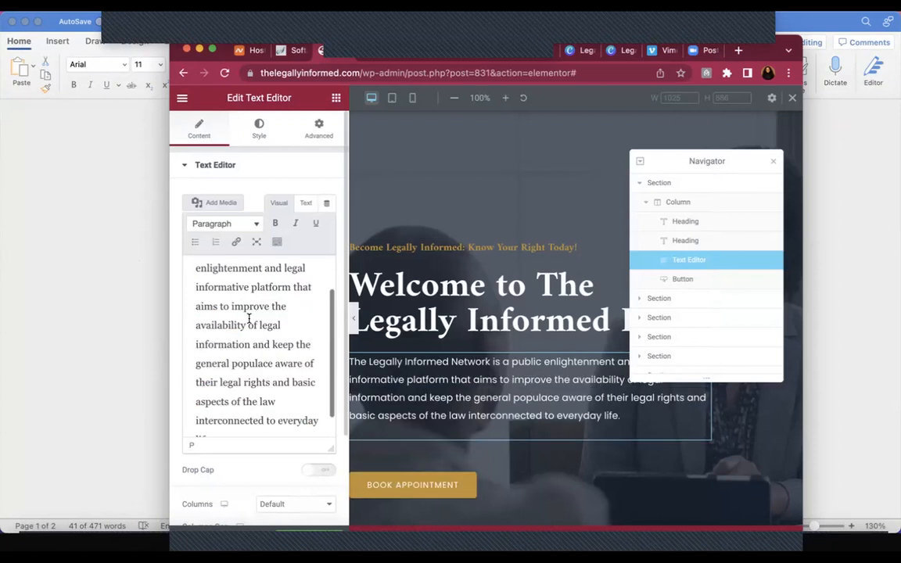
scroll(251, 313, up, 3)
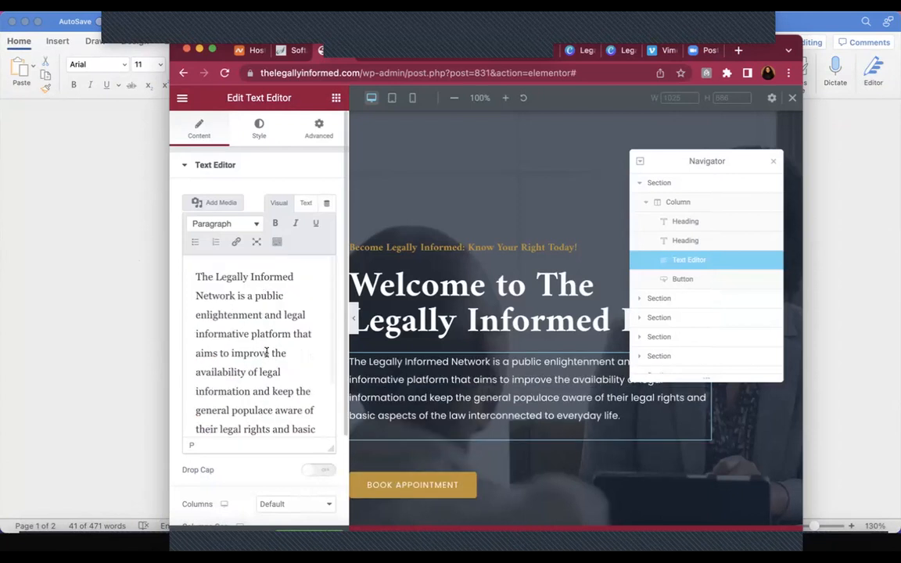
scroll(270, 368, down, 3)
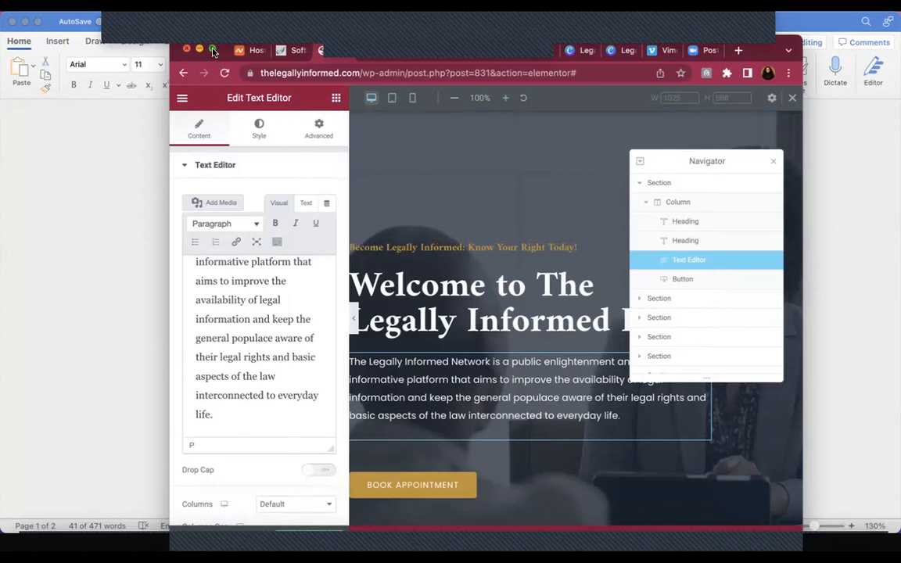
click(213, 51)
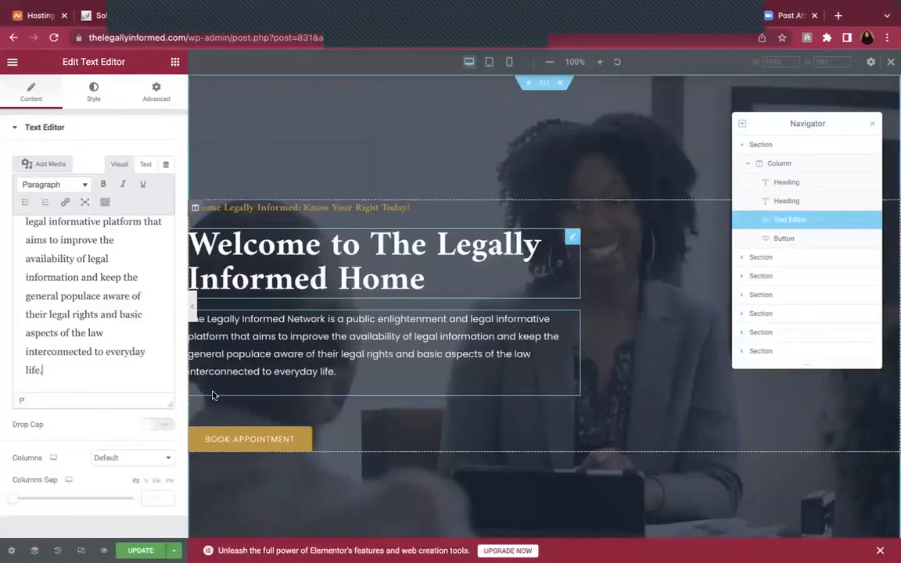
key(super+s)
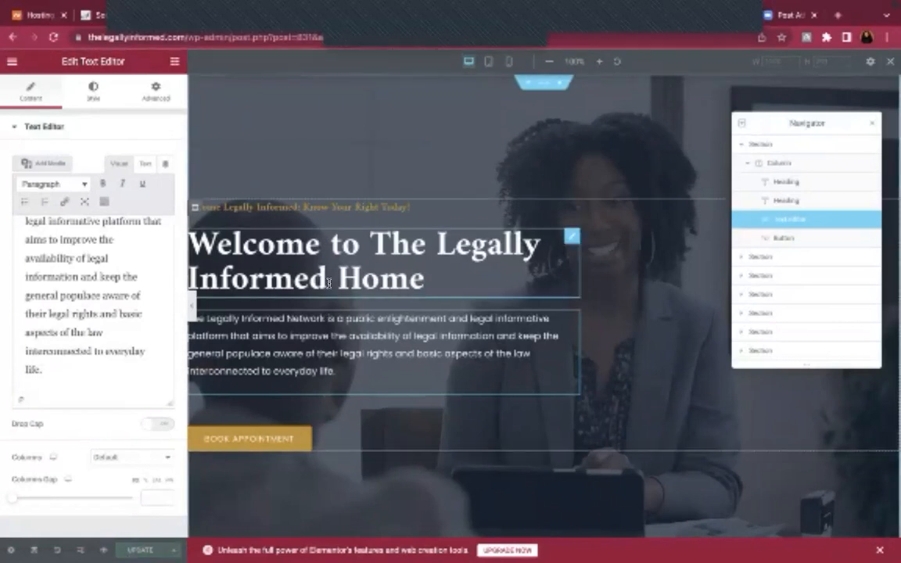
click(342, 262)
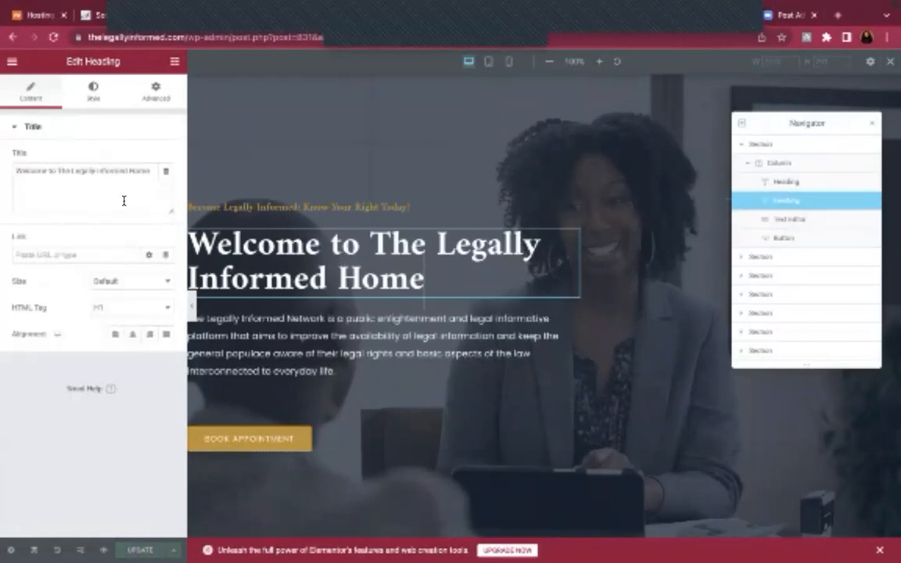
click(143, 311)
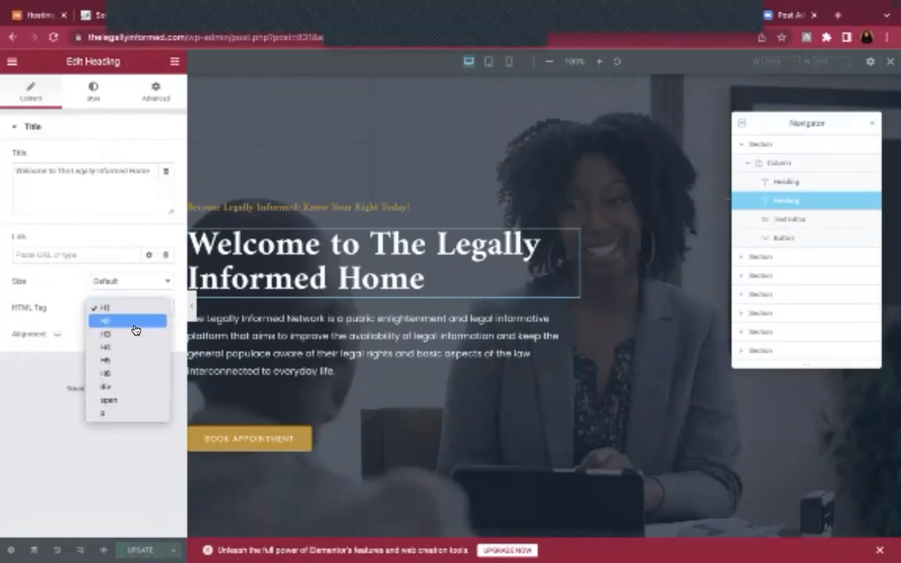
click(134, 324)
click(145, 306)
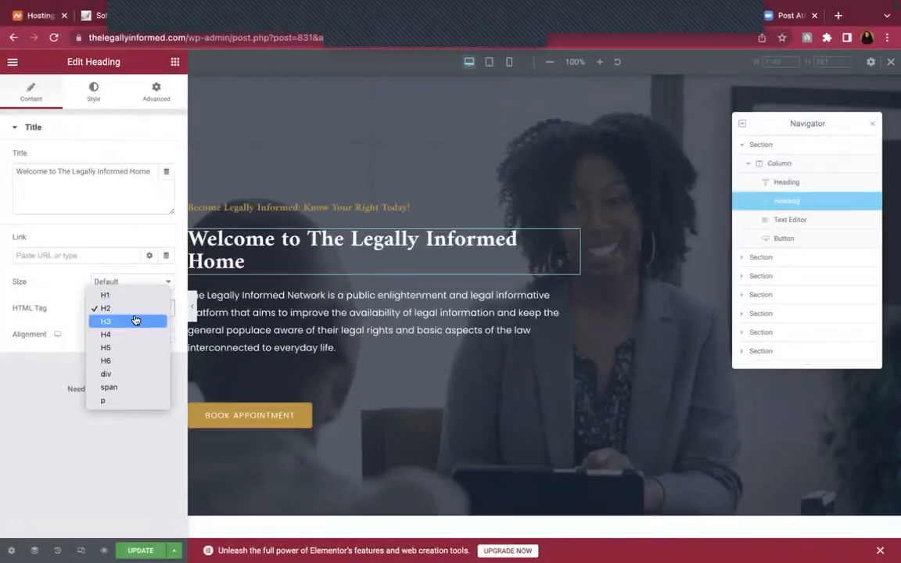
click(139, 295)
click(130, 282)
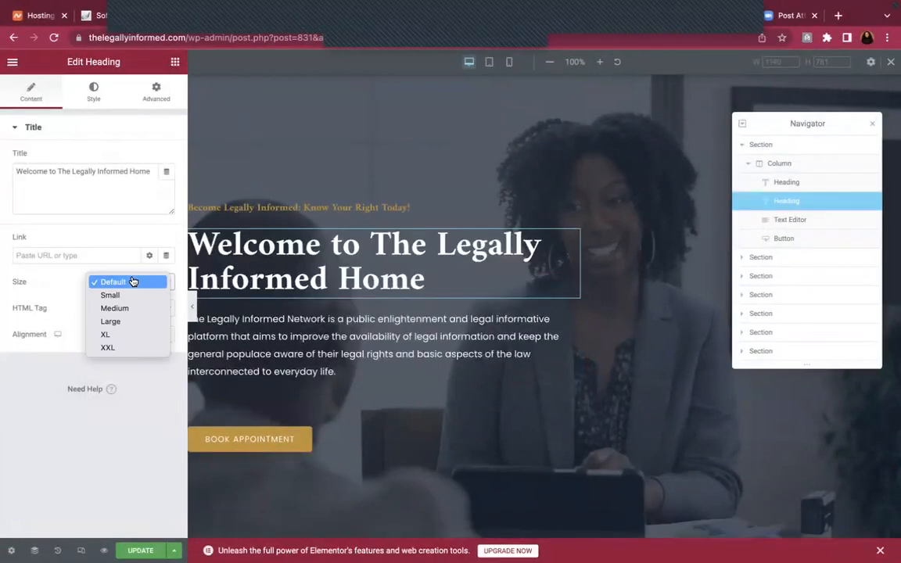
click(132, 298)
click(137, 286)
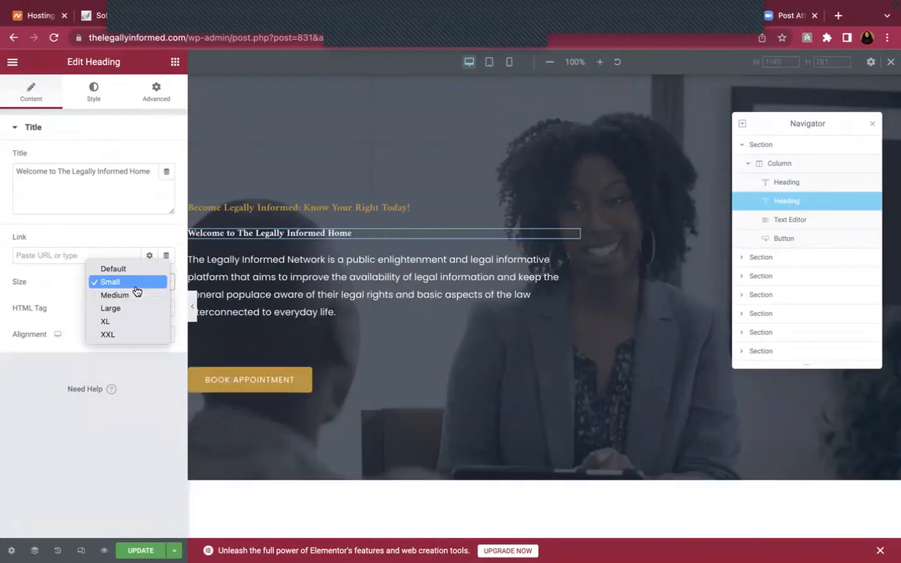
click(137, 308)
click(143, 282)
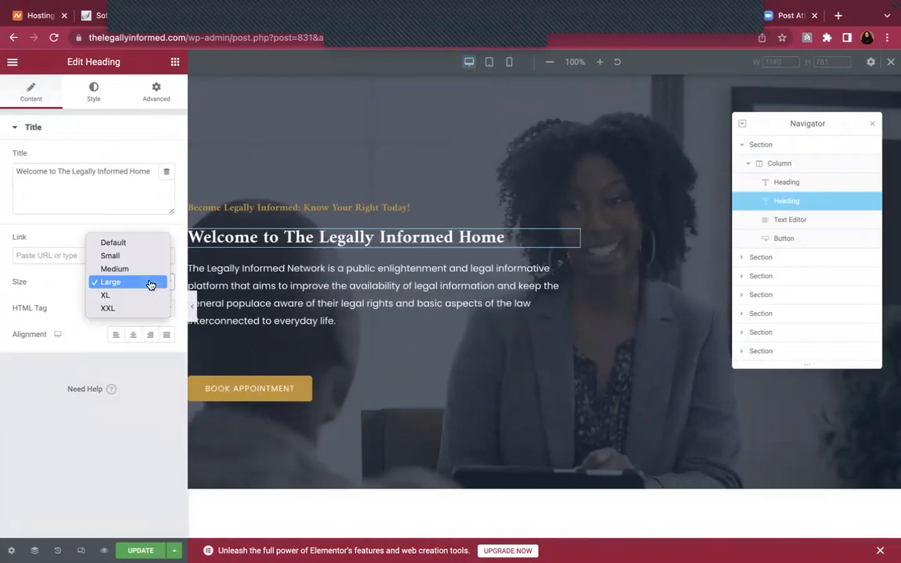
click(135, 241)
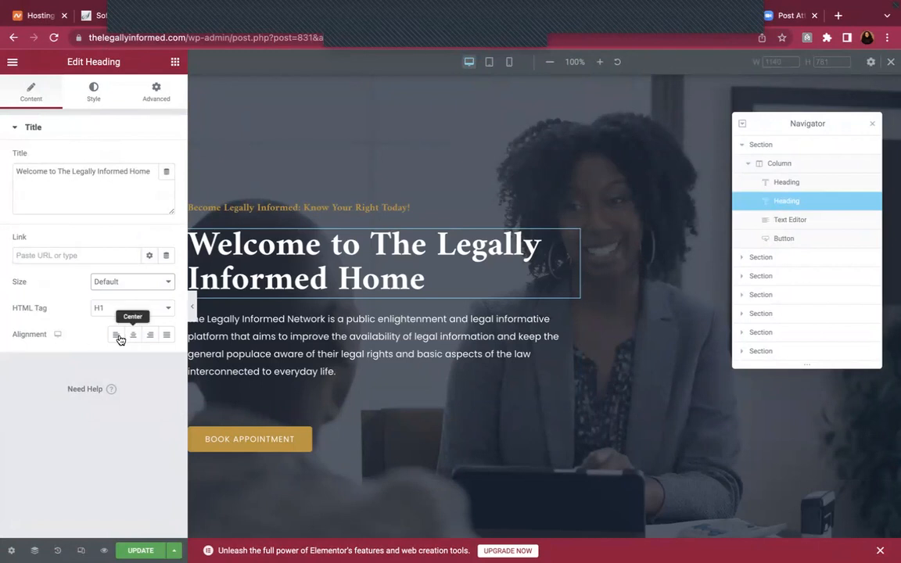
Try dark red for the hero heading's text colour, then revert it to white #FFFFFF
click(94, 88)
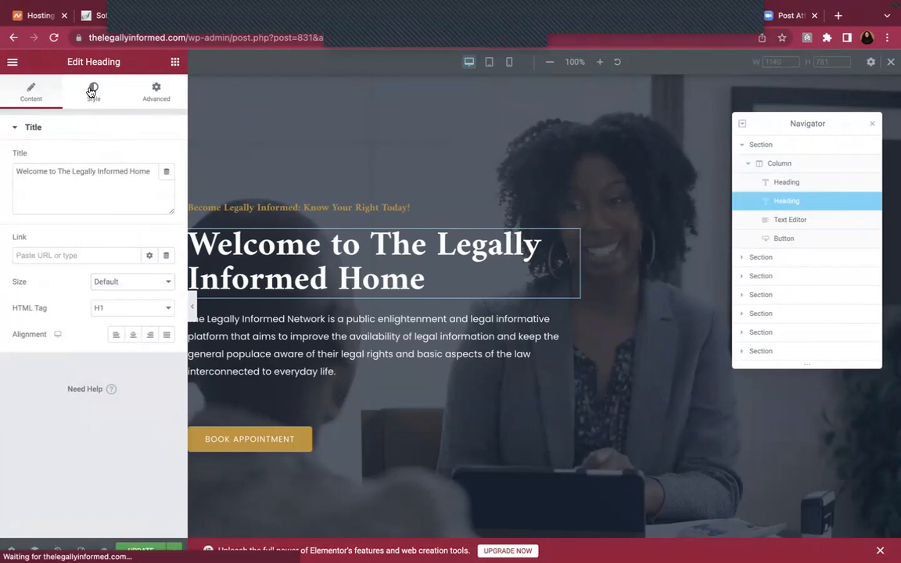
click(163, 164)
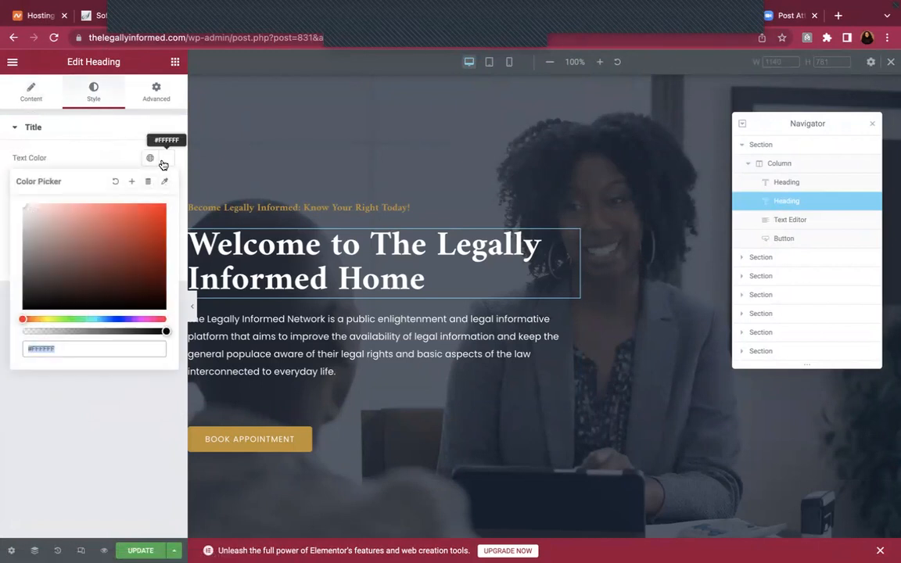
drag(126, 234, 64, 264)
click(127, 272)
click(115, 181)
drag(39, 212, 23, 205)
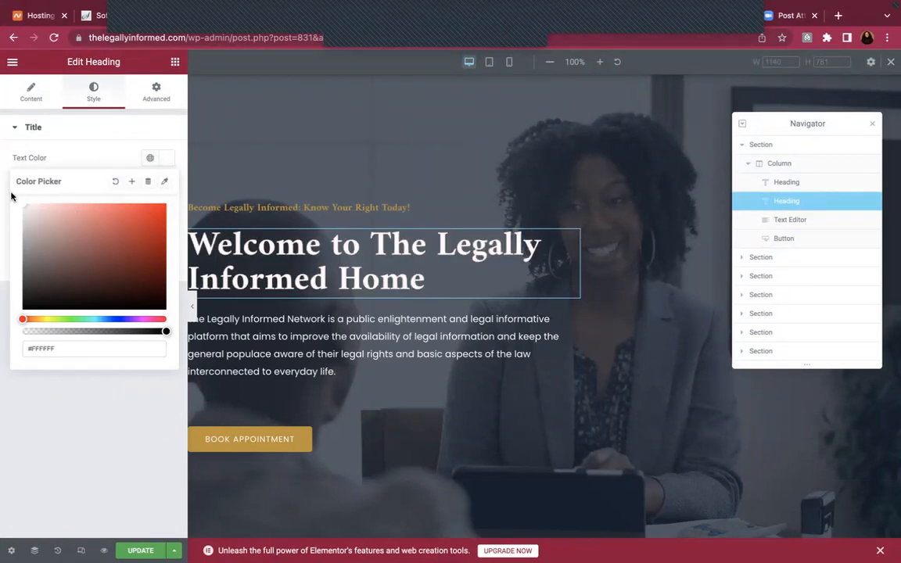
click(62, 151)
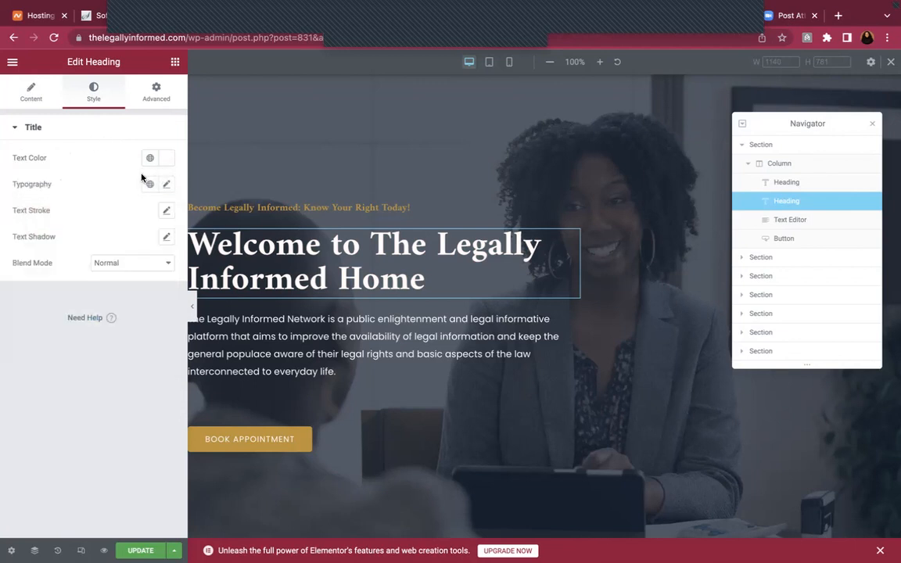
Set the heading's typography size to 69 with Default weight and update the page
click(166, 186)
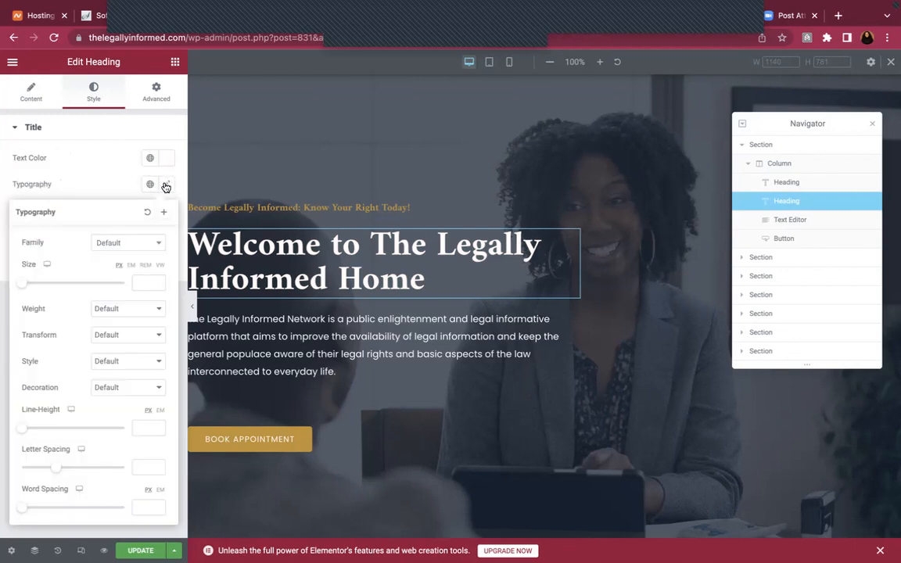
click(131, 244)
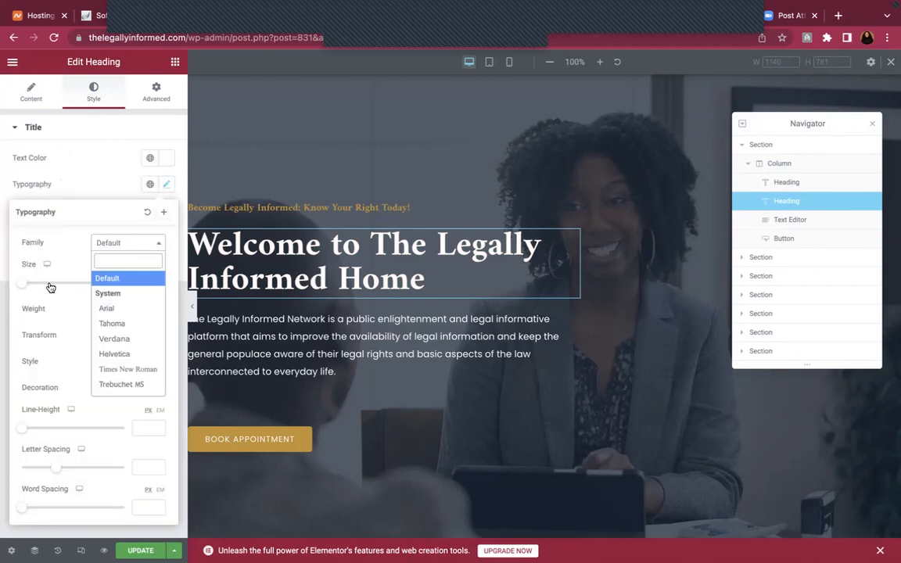
drag(22, 286, 56, 285)
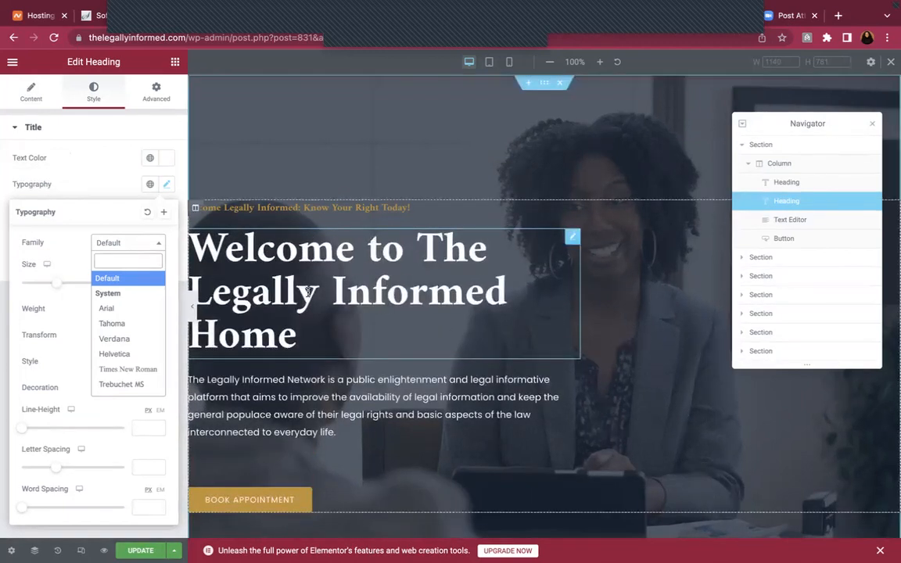
click(137, 193)
click(169, 185)
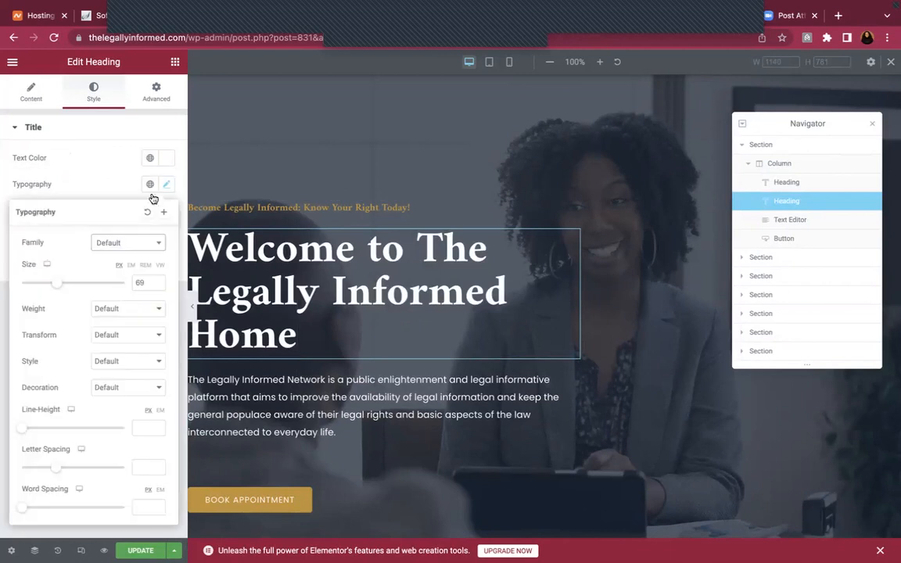
click(134, 312)
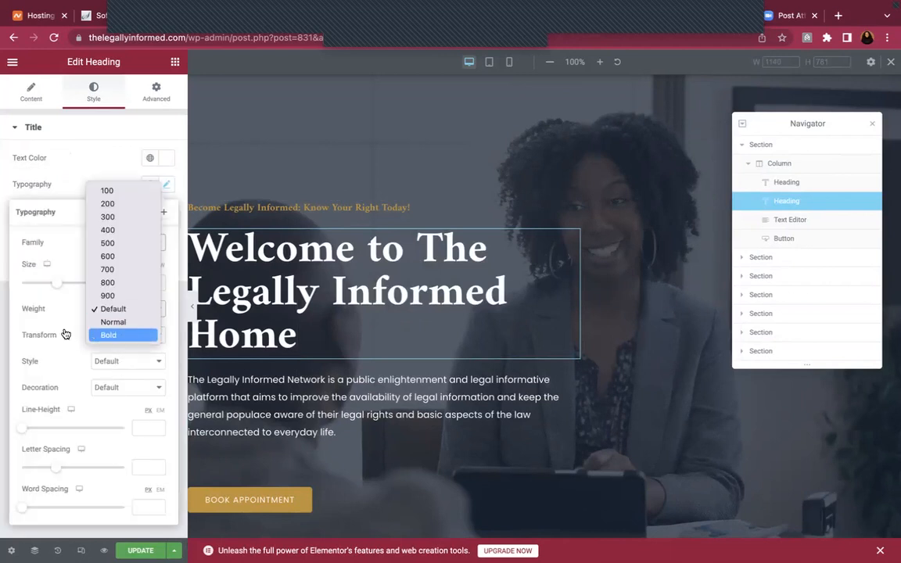
click(122, 361)
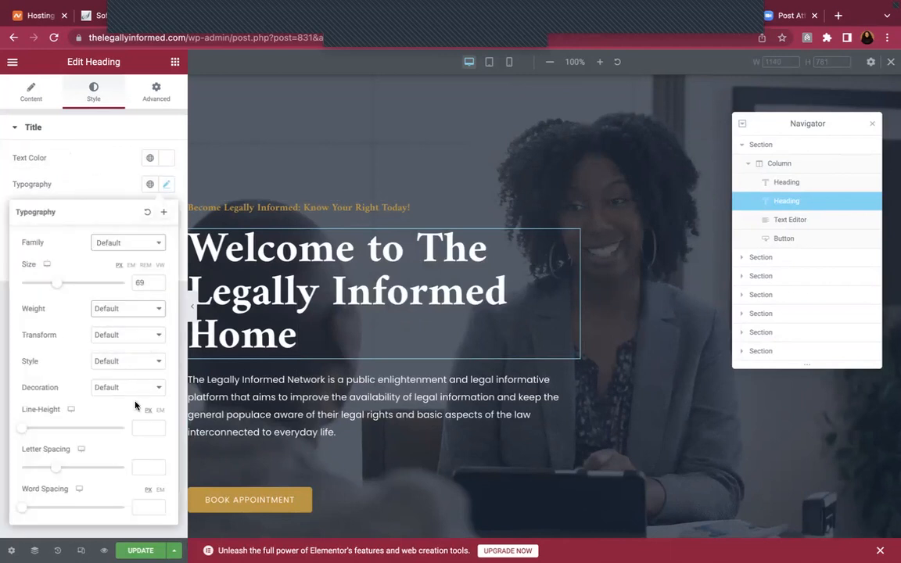
click(140, 550)
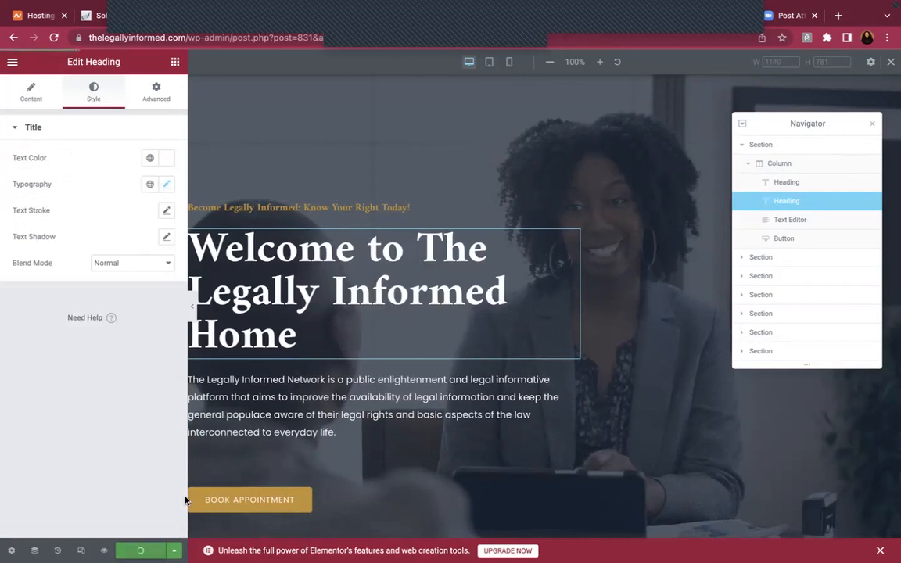
scroll(453, 362, down, 1)
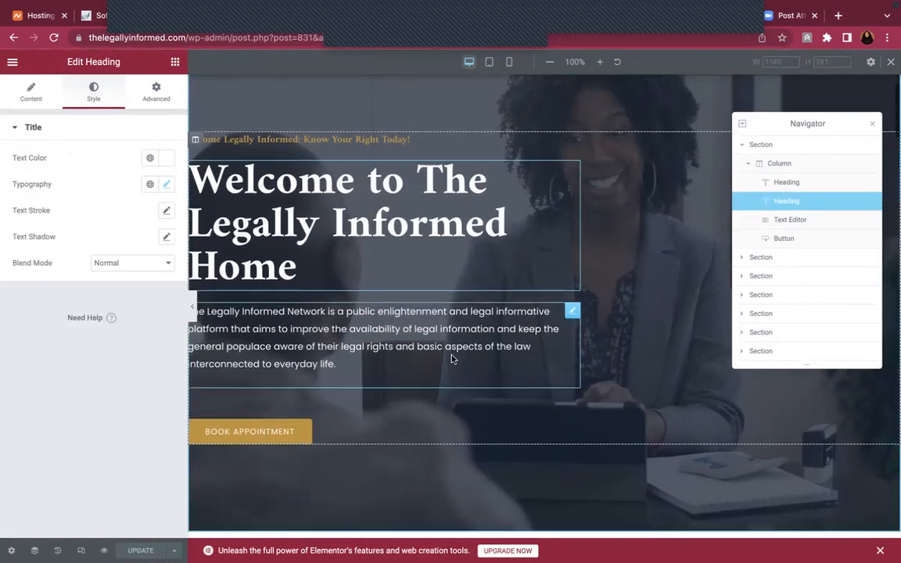
Link the Book Appointment button to the live site's Contact page URL and update the page
click(315, 432)
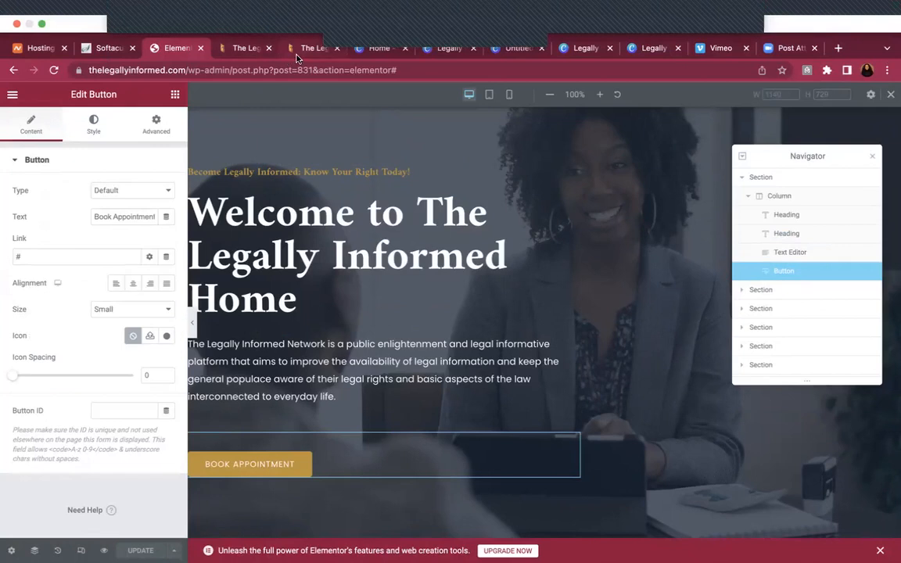
click(262, 20)
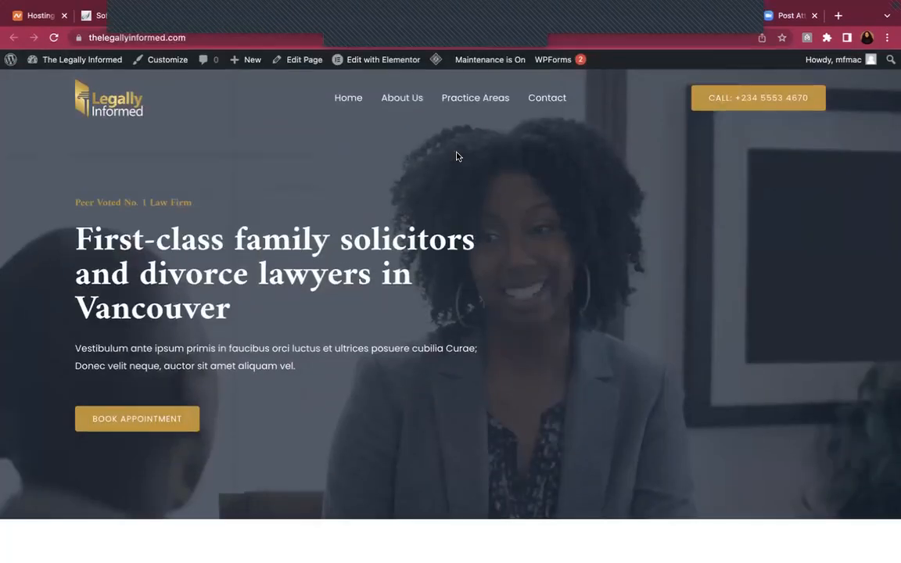
click(543, 100)
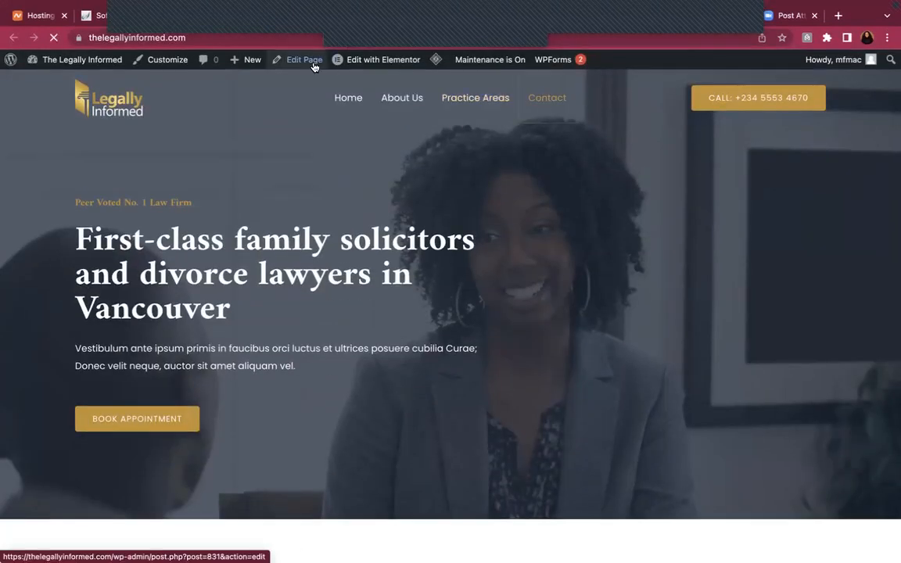
click(266, 38)
key(ctrl+c)
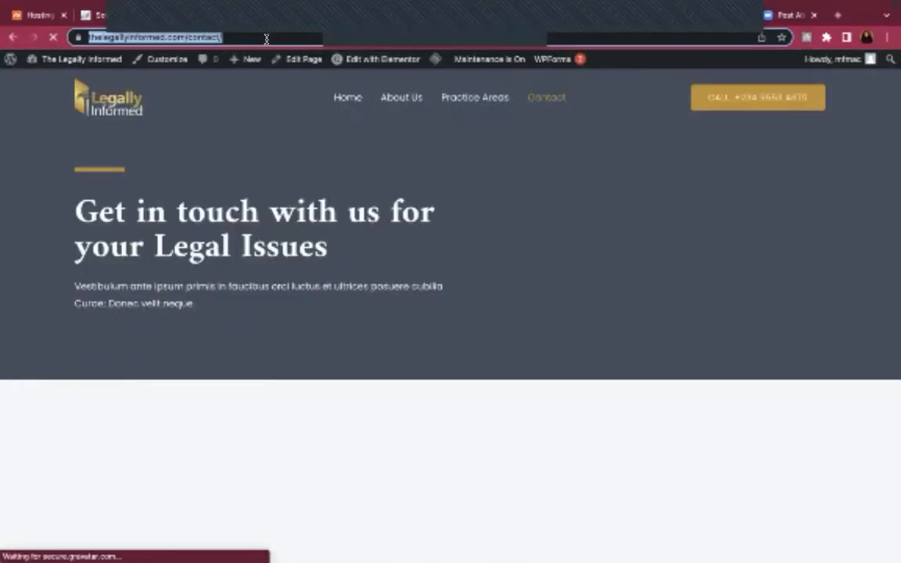
click(162, 16)
click(75, 223)
key(BackSpace)
key(ctrl+v)
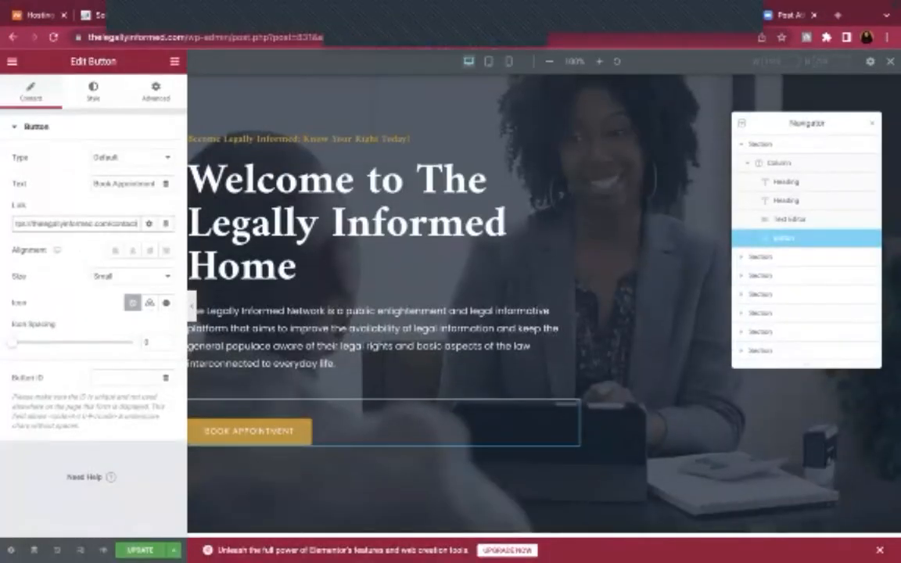
click(137, 547)
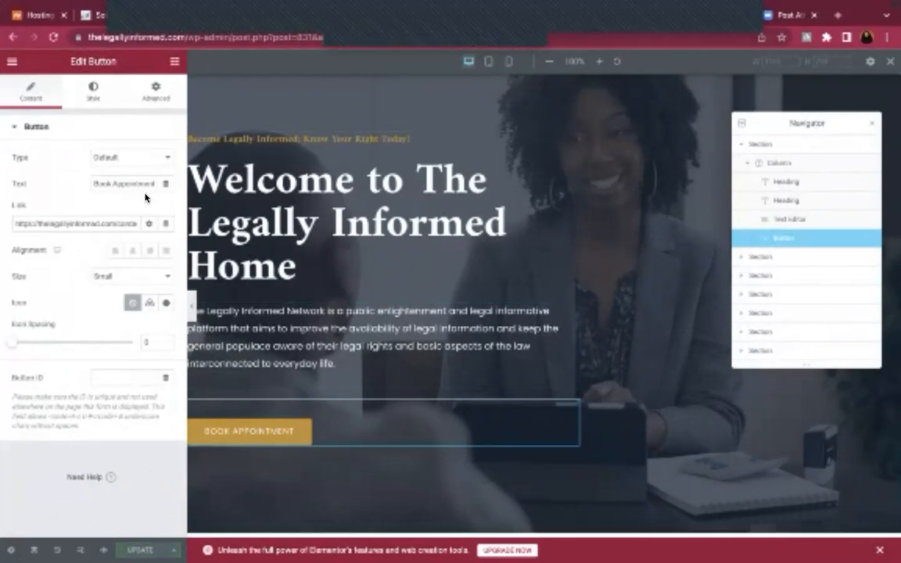
Preview the hero at tablet and mobile widths
click(504, 62)
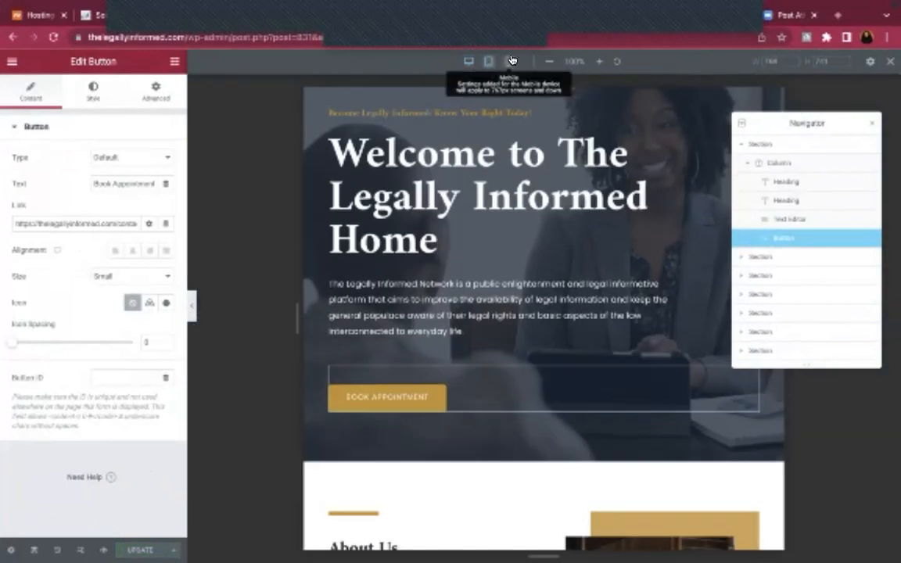
click(511, 60)
scroll(531, 286, up, 2)
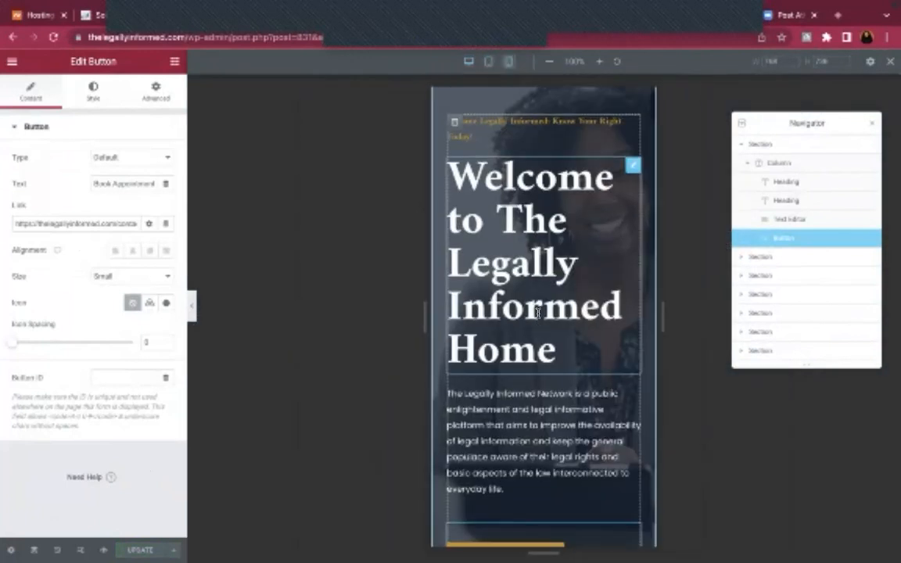
click(531, 286)
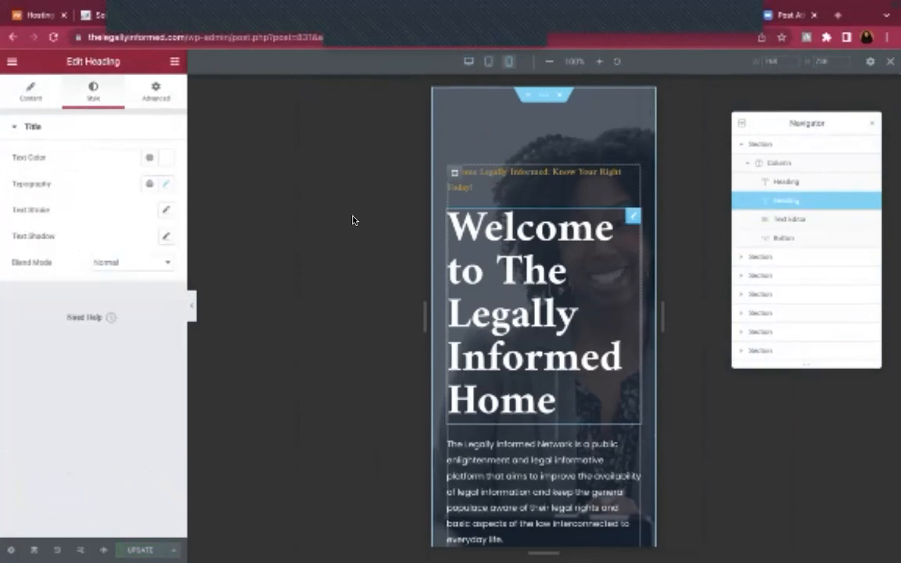
Reduce the hero heading's mobile font size to about 52, save, and restore the desktop preview
click(165, 184)
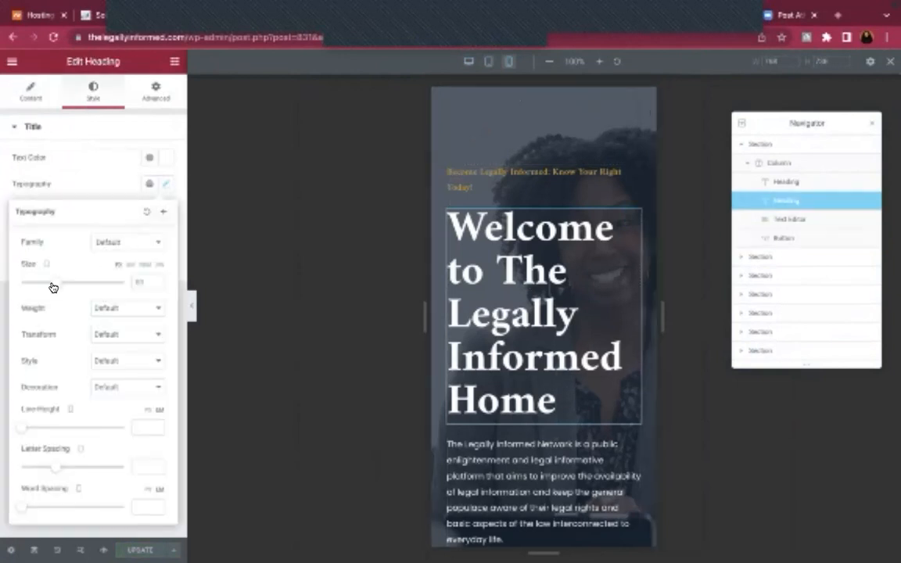
drag(52, 287, 43, 287)
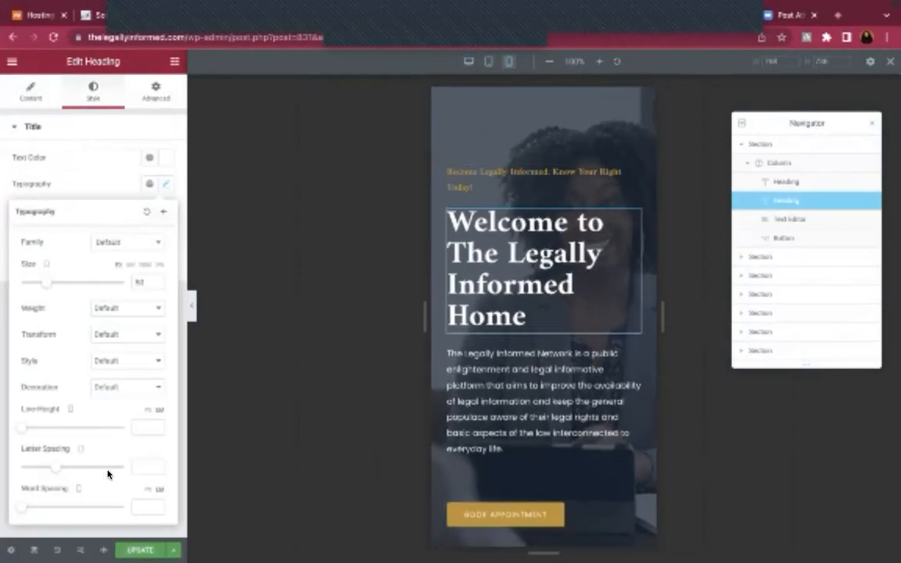
click(140, 551)
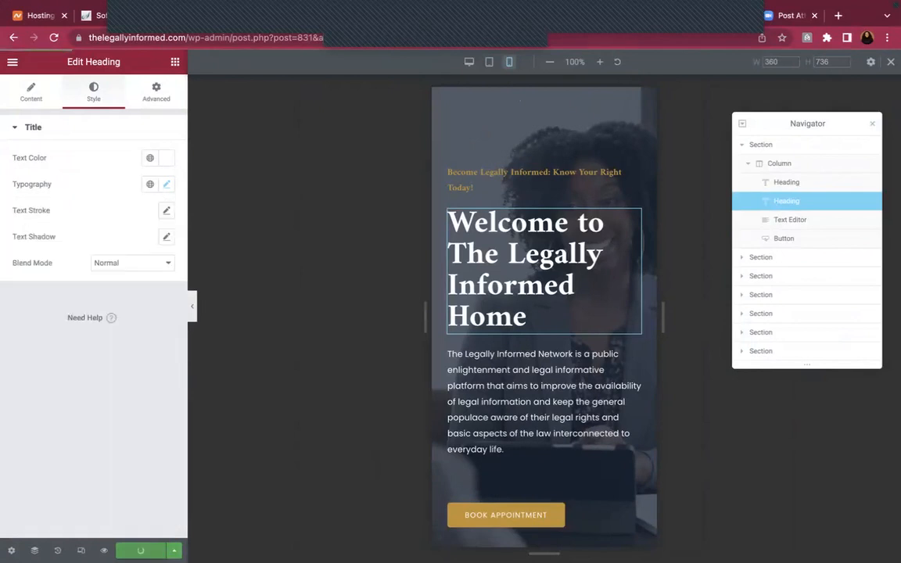
click(489, 63)
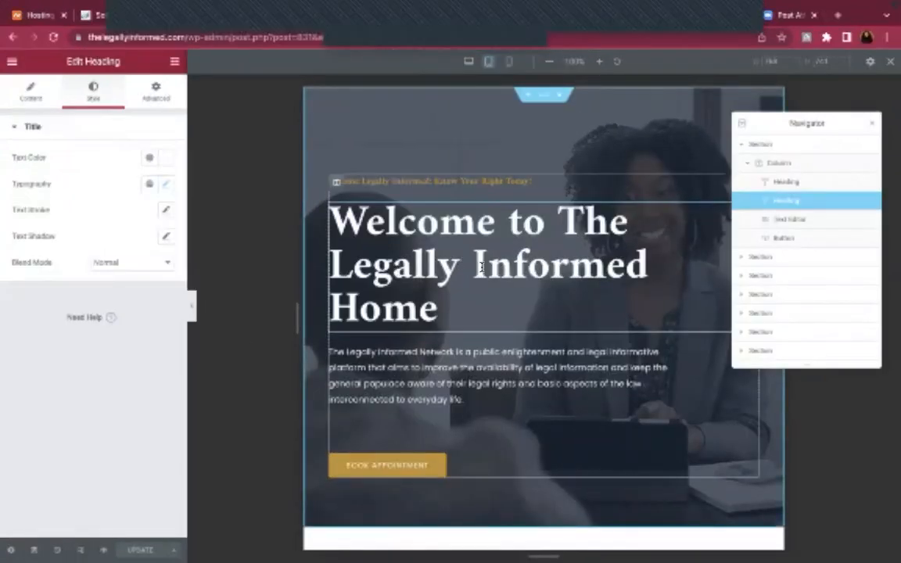
click(469, 62)
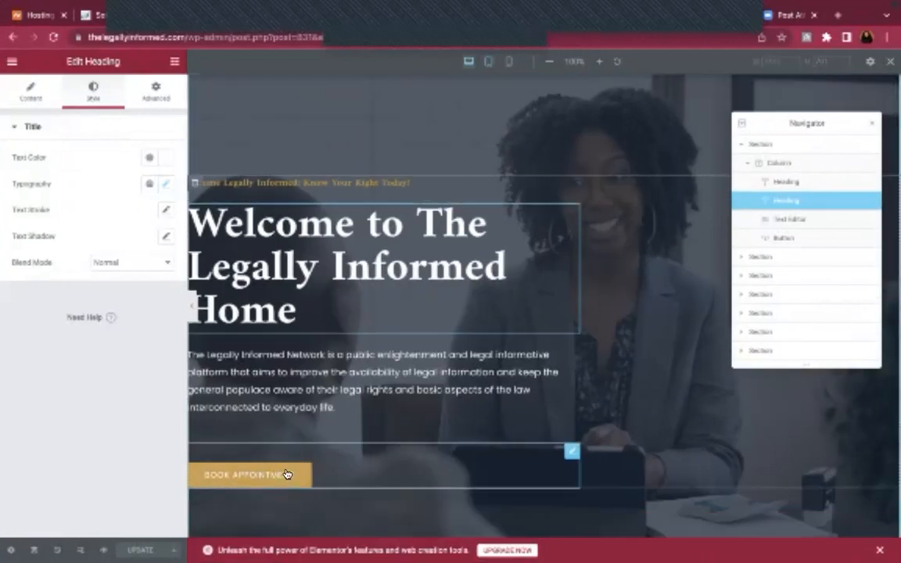
Set the Book Appointment button's top margin to -30 in its Advanced settings
click(329, 475)
click(148, 93)
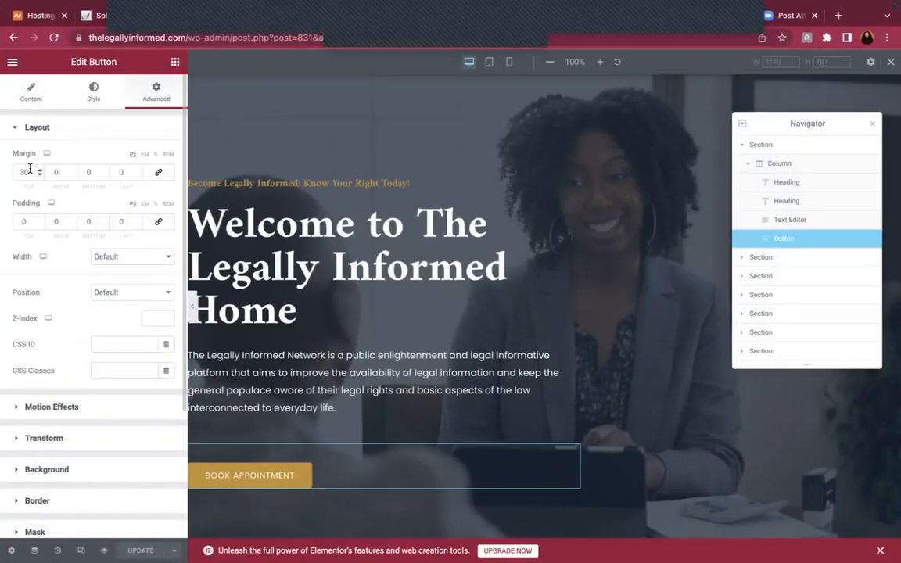
key(ctrl+a)
text(0)
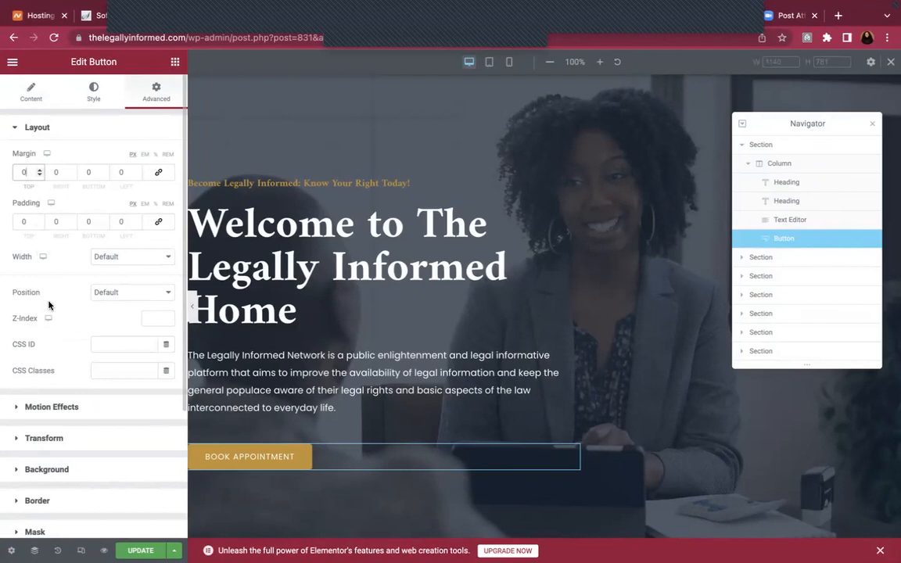
text(-3)
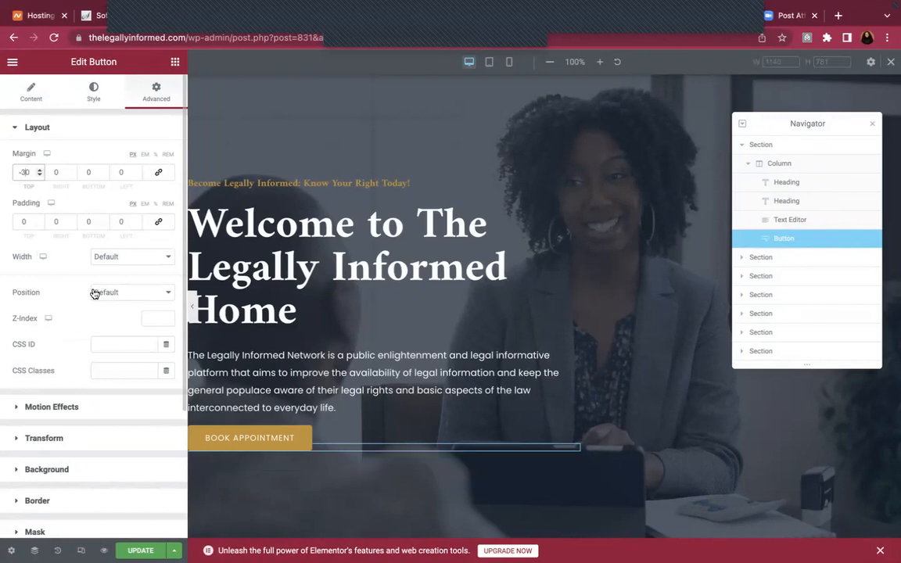
Check the button spacing at tablet and mobile widths, save, and return to the desktop preview
click(489, 62)
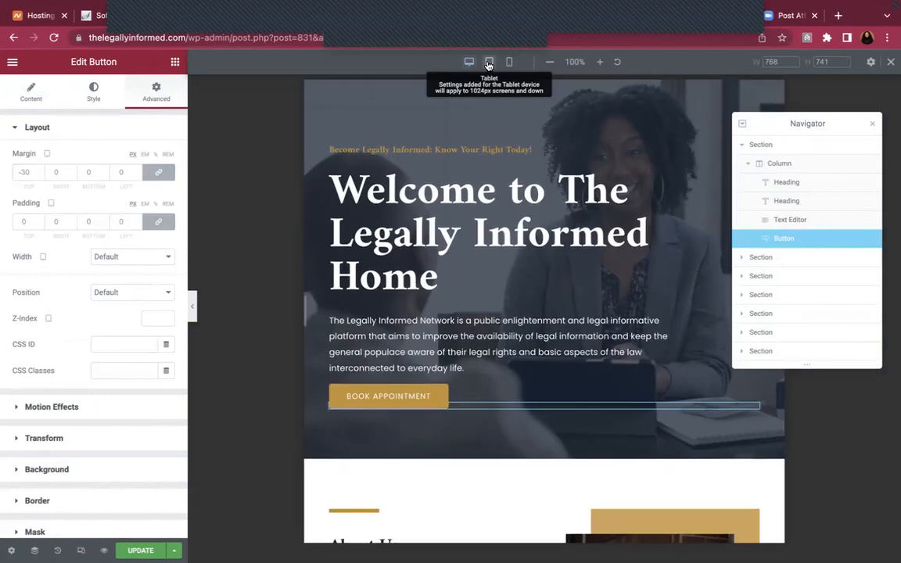
click(511, 62)
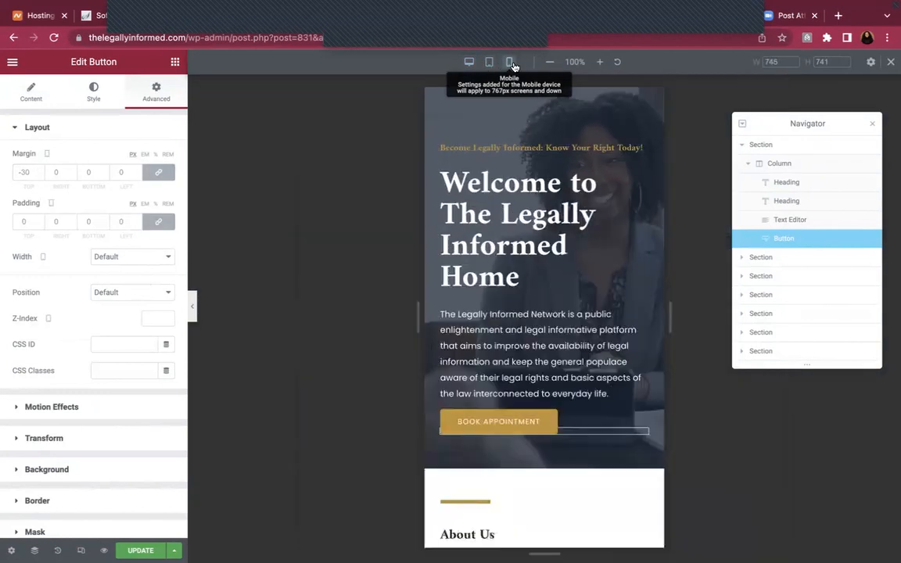
click(145, 550)
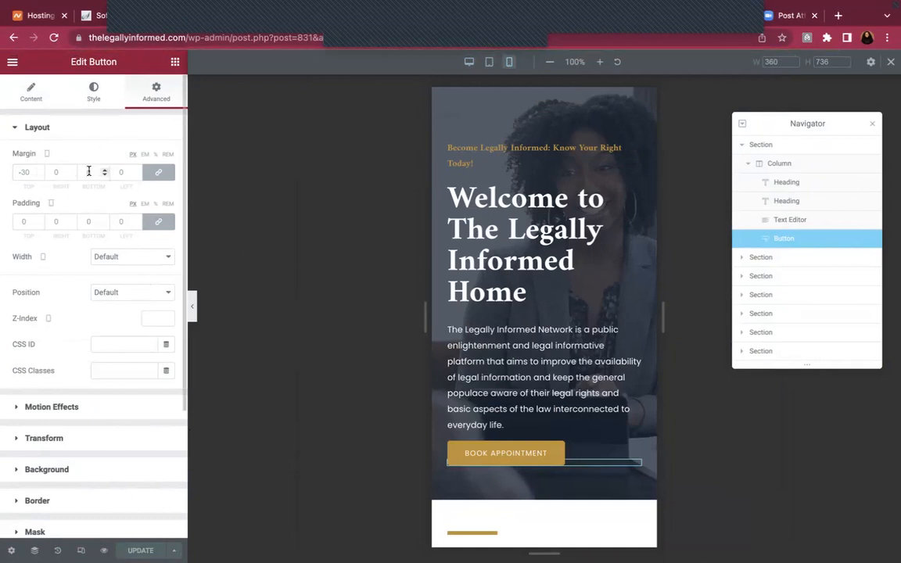
click(468, 64)
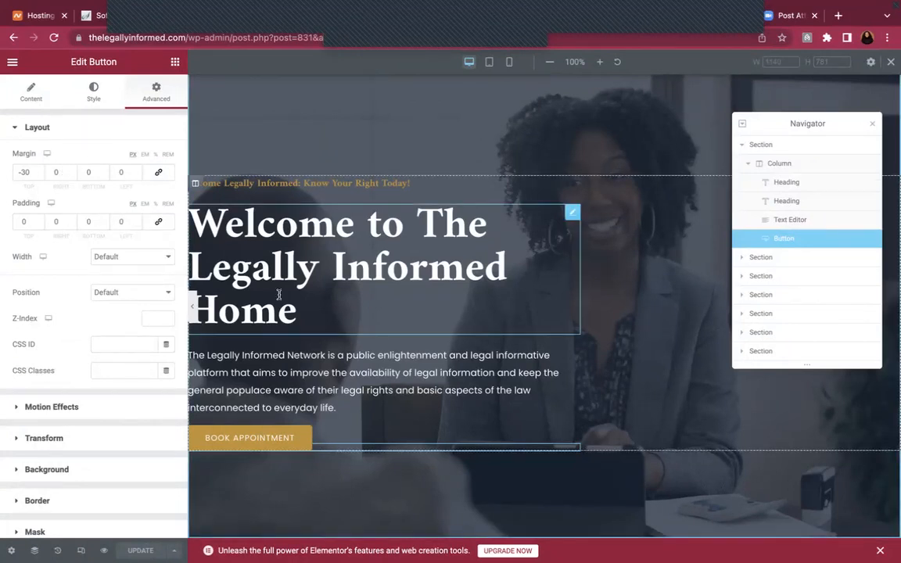
scroll(498, 281, down, 2)
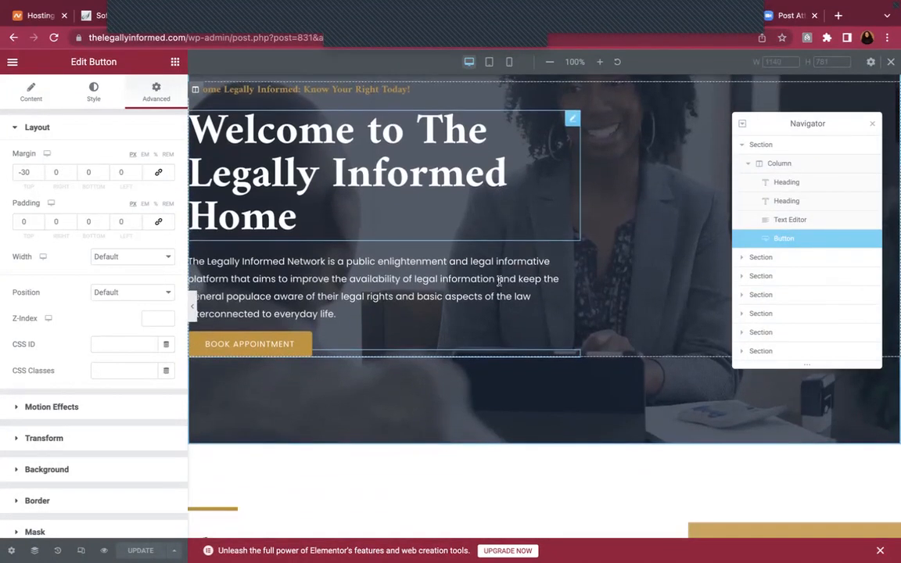
scroll(497, 282, up, 2)
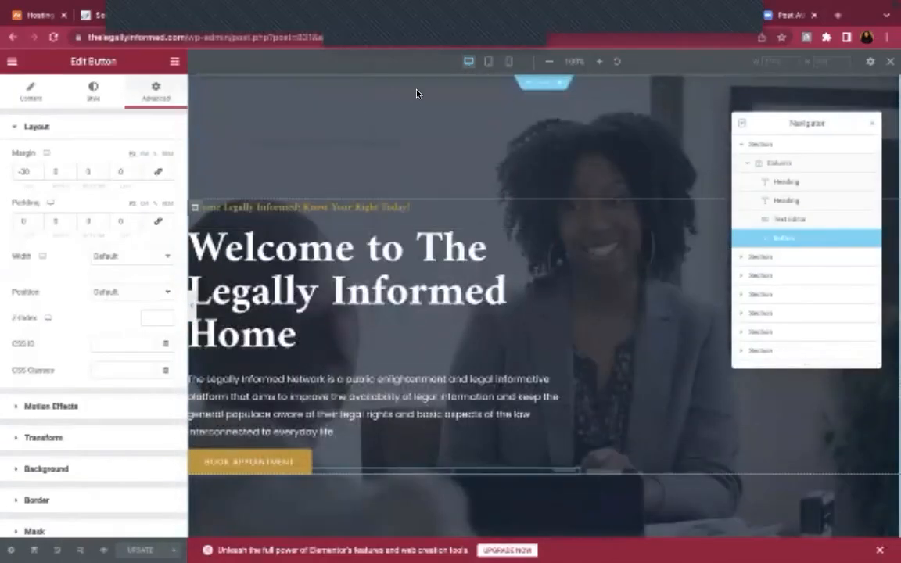
In the live site tab, remove family-lawyer-02/ from the address to load the root homepage and review it
mouse_move(334, 3)
click(239, 47)
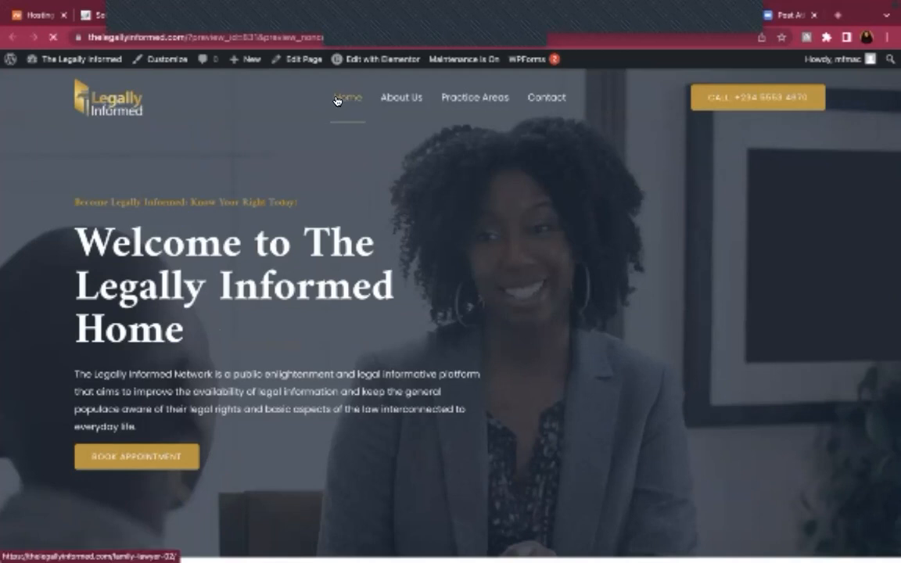
click(337, 100)
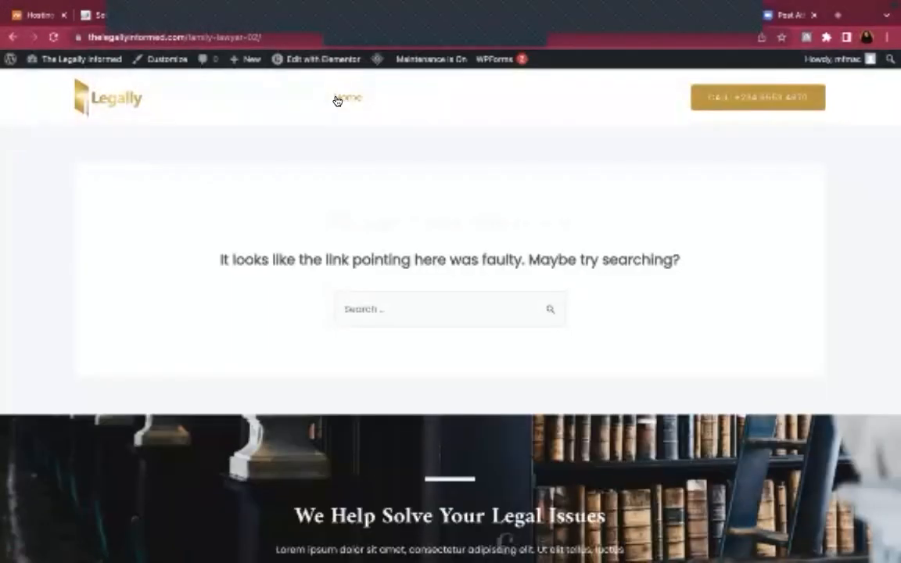
drag(215, 36, 288, 52)
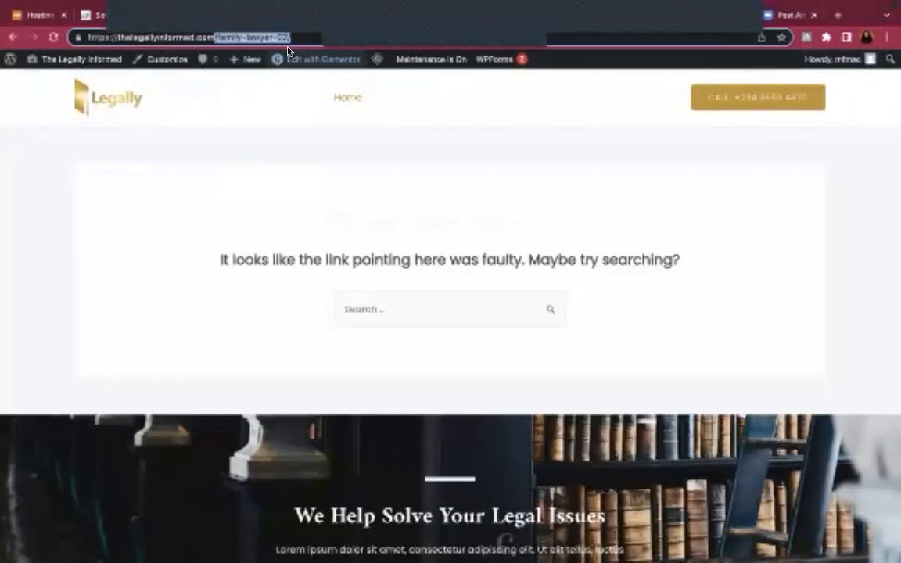
key(BackSpace)
key(Return)
mouse_move(288, 50)
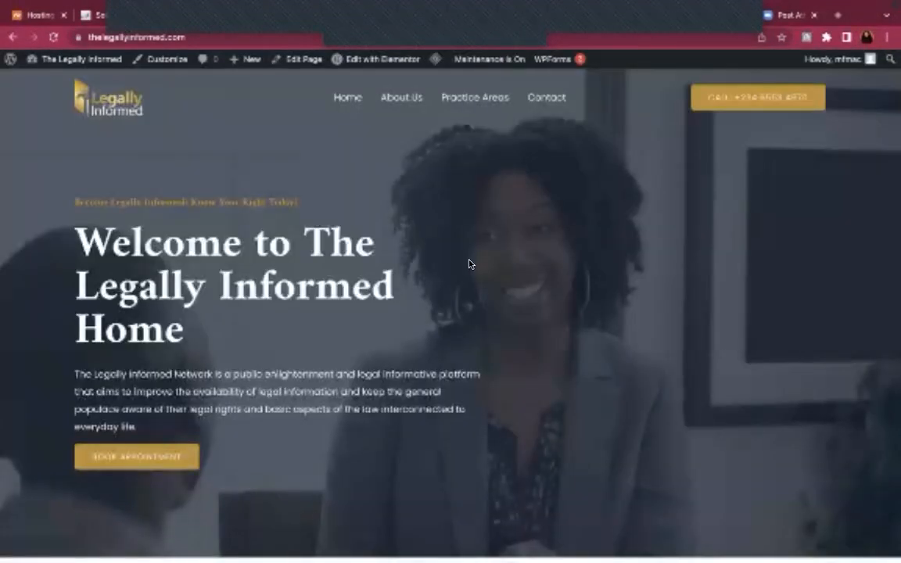
scroll(470, 265, down, 1)
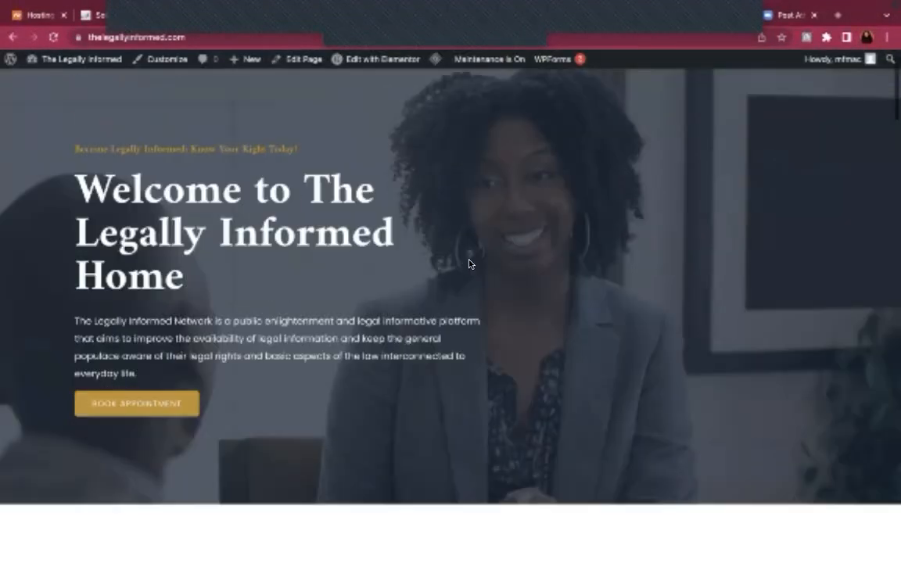
scroll(470, 265, up, 1)
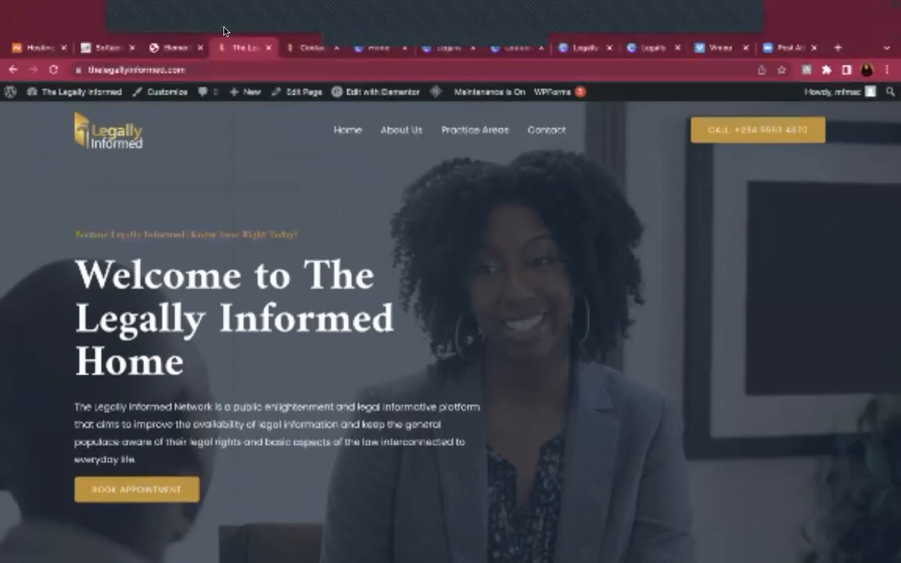
In the editor, select the About Us photo and open its Choose Image media library
click(171, 47)
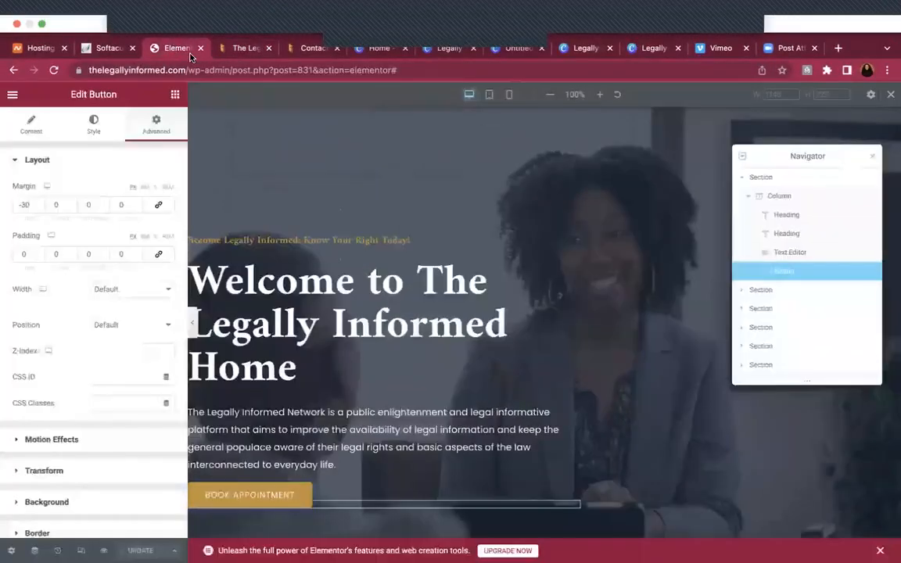
scroll(422, 352, down, 2)
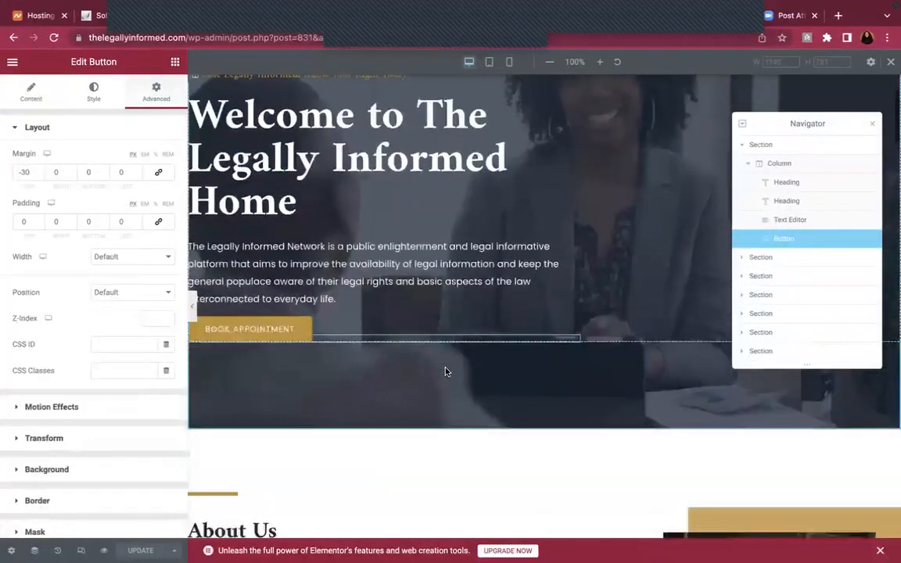
scroll(445, 372, down, 3)
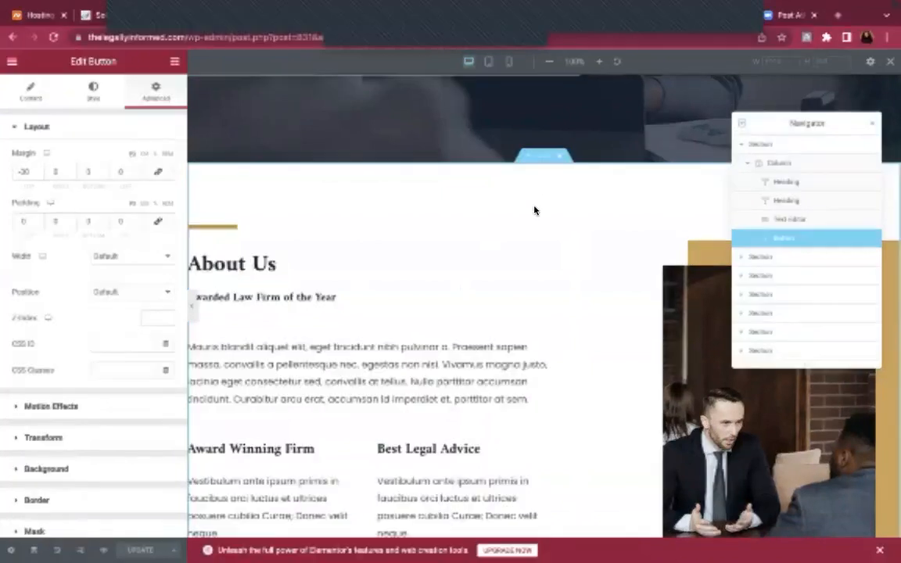
scroll(543, 237, down, 1)
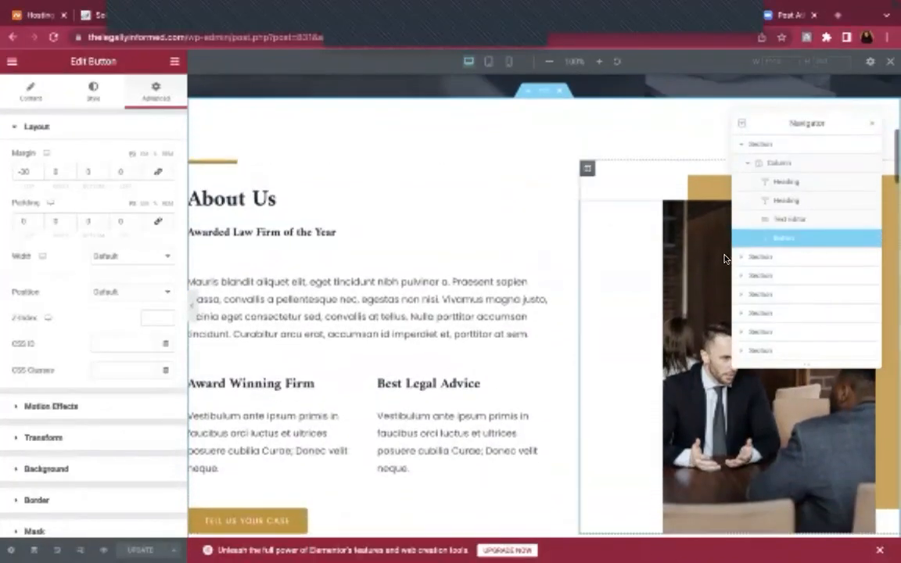
click(707, 303)
click(61, 227)
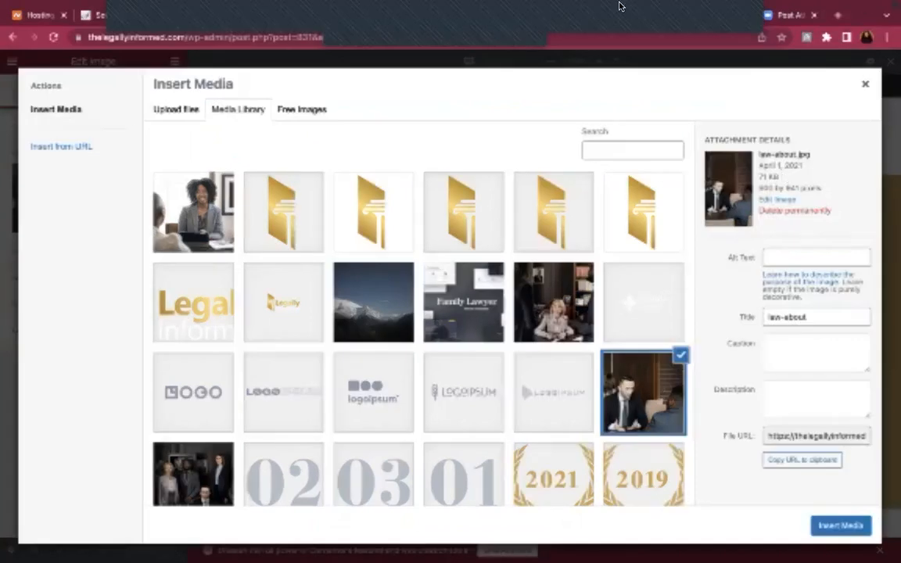
Create a blank 600 × 941 px custom-size Canva design and show the Photos library
mouse_move(542, 4)
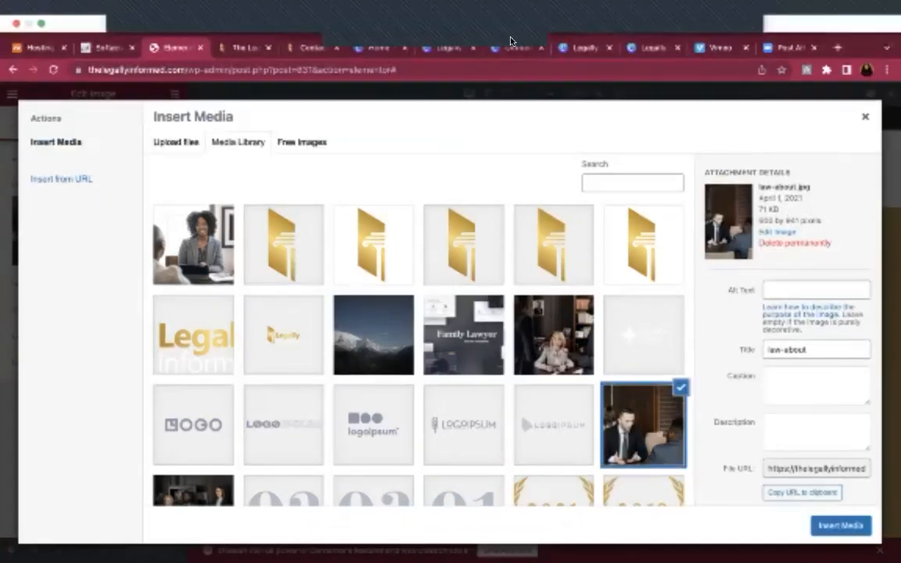
click(378, 53)
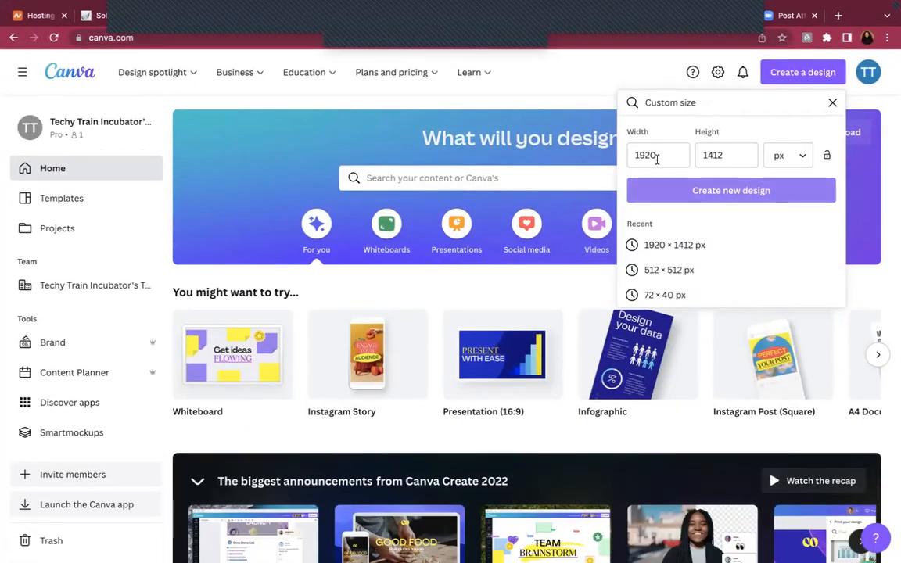
click(657, 156)
key(BackSpace)
key(BackSpace)
key(BackSpace)
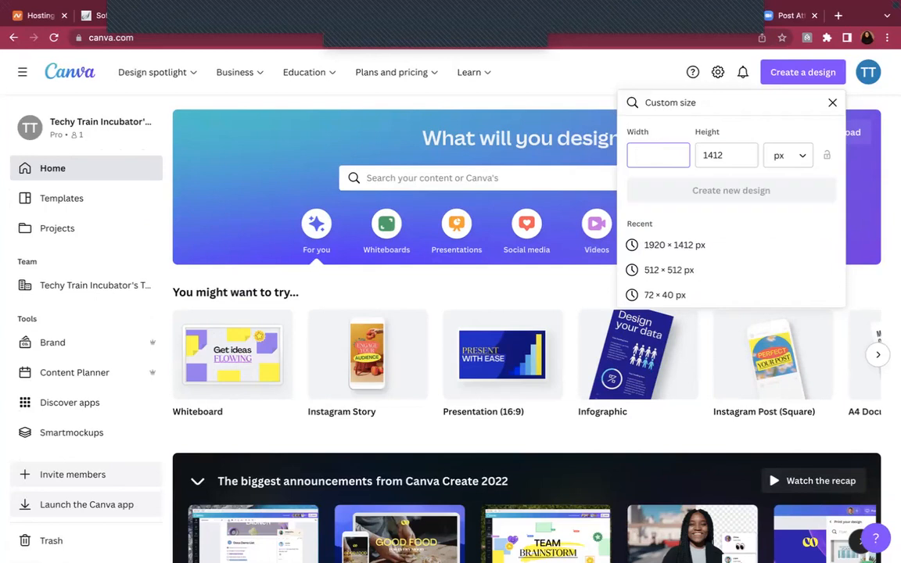
text(600)
key(Tab)
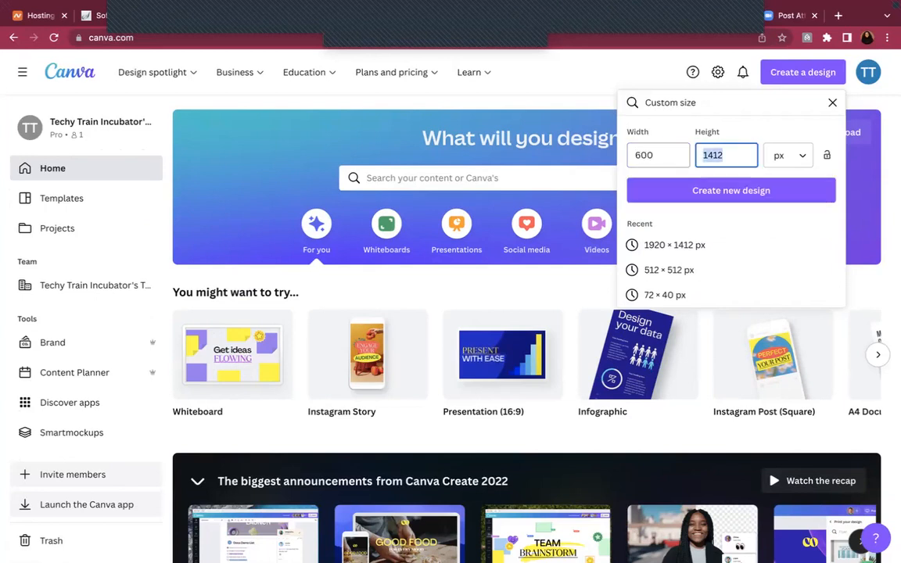
text(941)
click(711, 199)
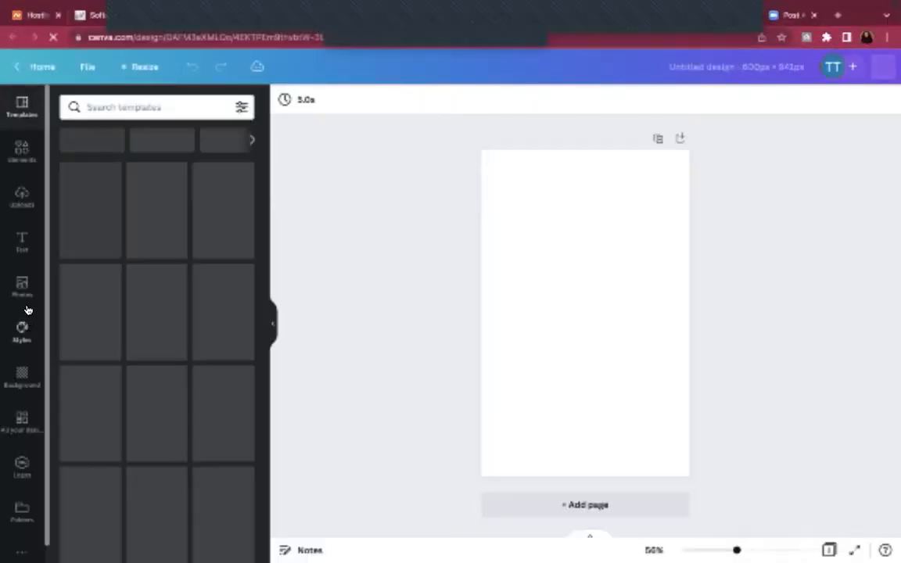
click(22, 287)
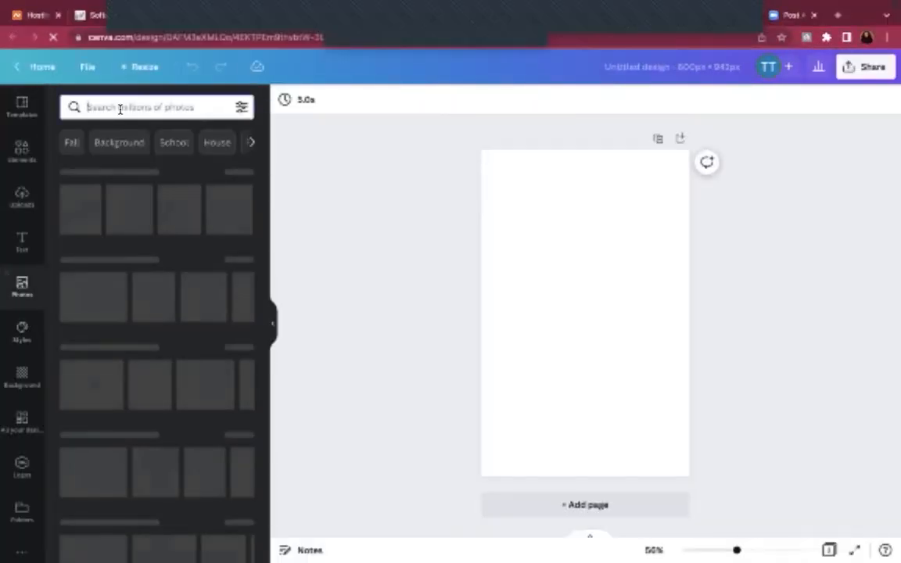
Search Photos for 'black women' and add the photo of two women sharing a laptop
click(119, 109)
text(bla)
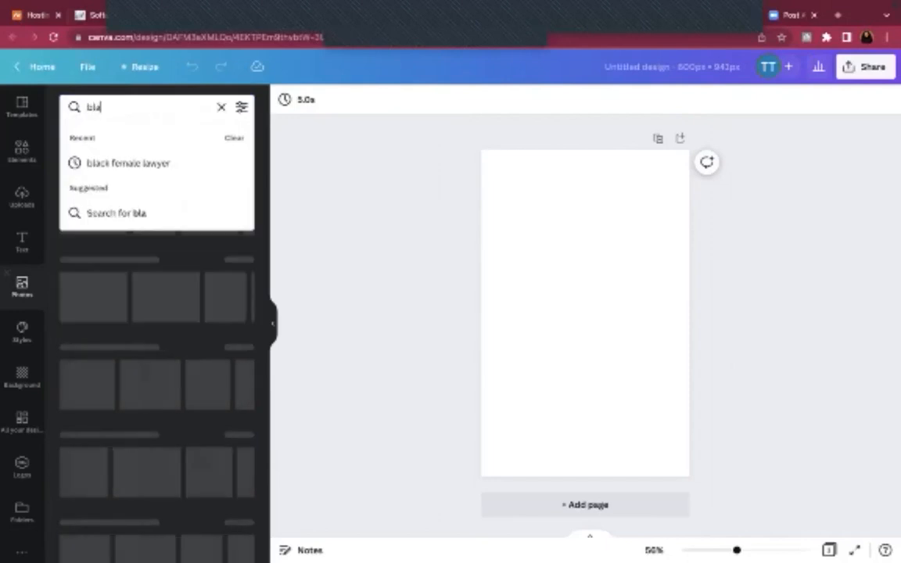
text(ck women)
key(Return)
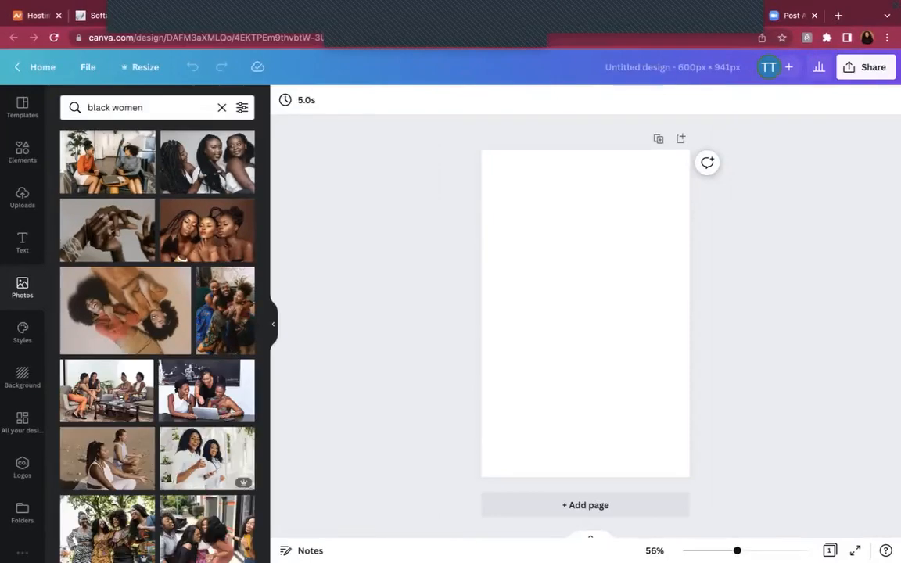
scroll(125, 296, down, 2)
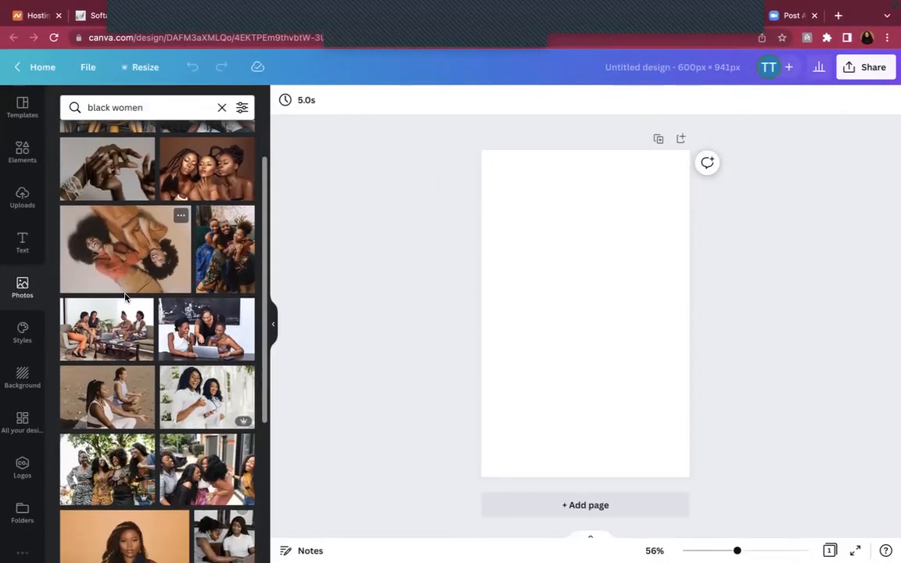
scroll(125, 296, down, 3)
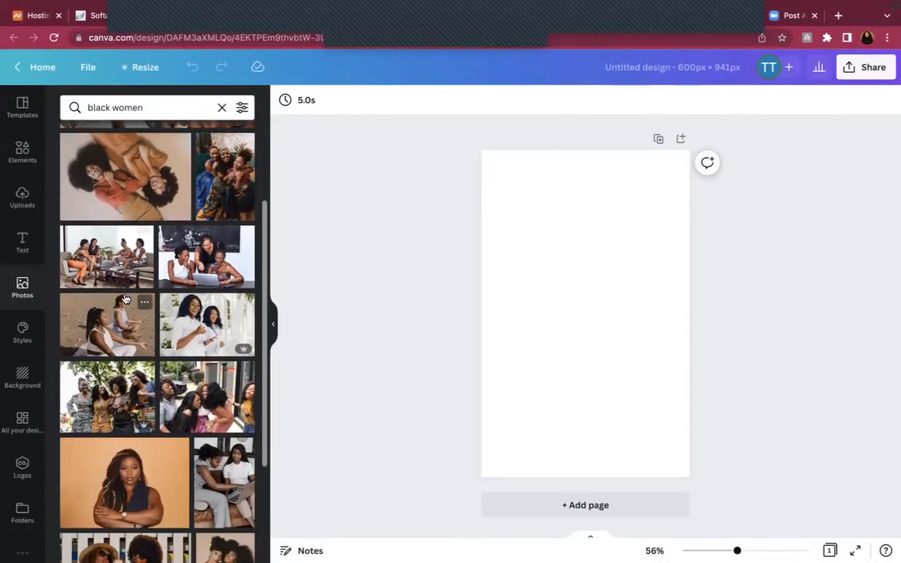
scroll(125, 297, down, 1)
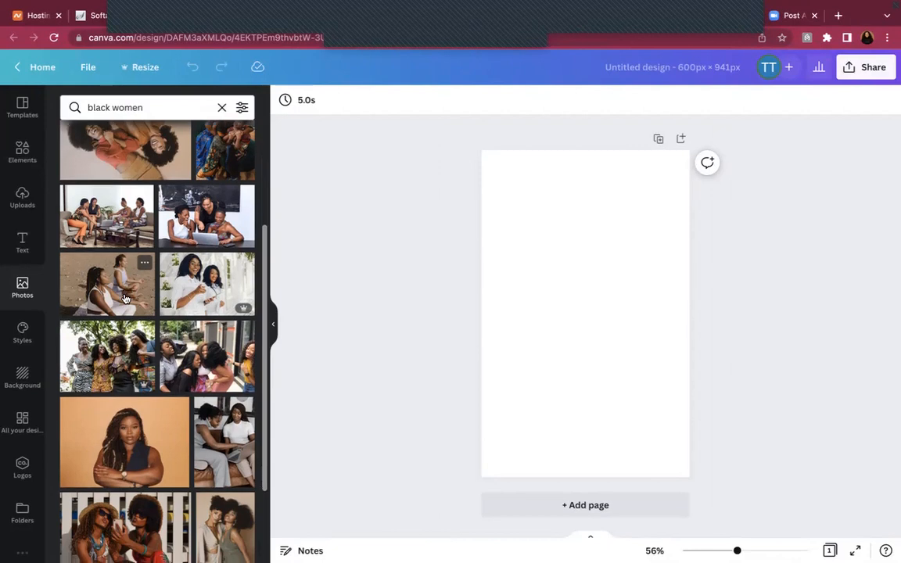
scroll(123, 298, down, 3)
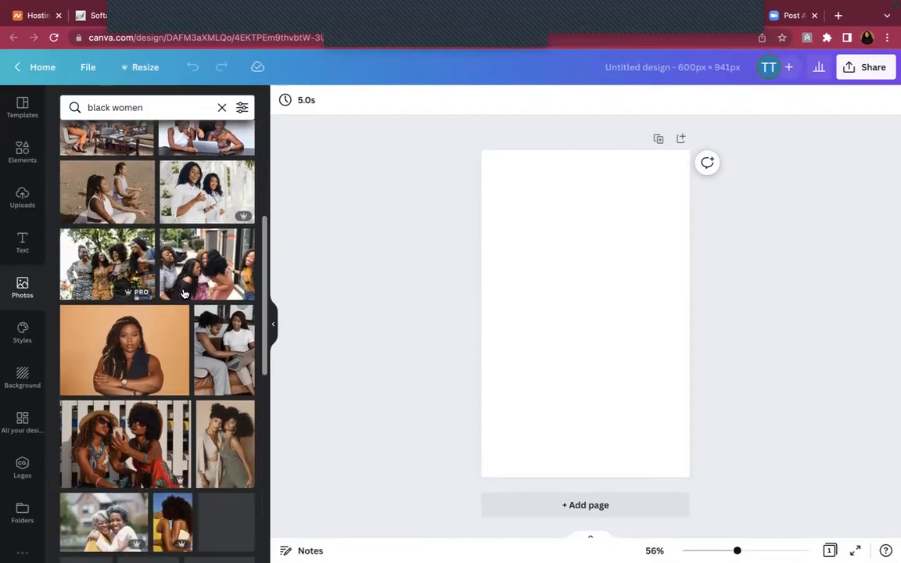
click(218, 334)
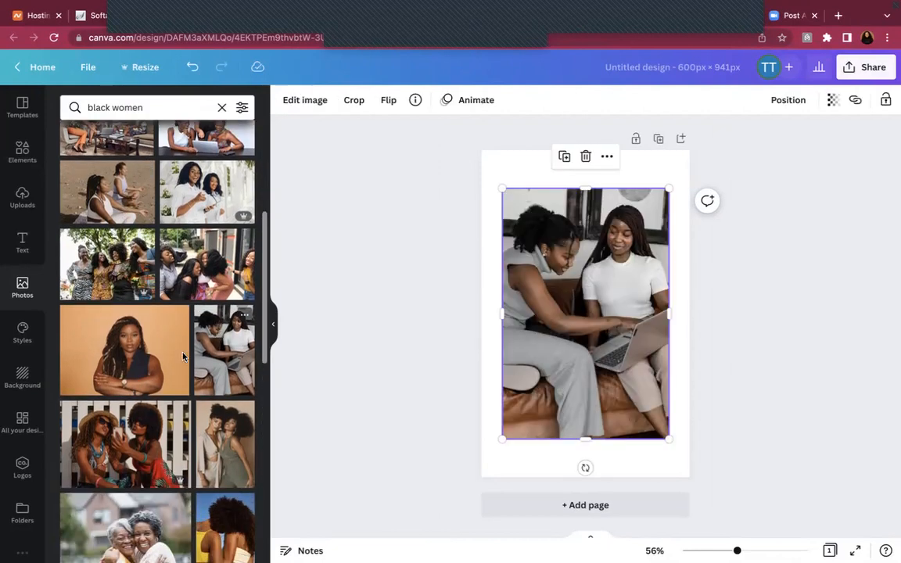
Set the photo as the page background and title the design Legally Informed Image
scroll(183, 358, down, 8)
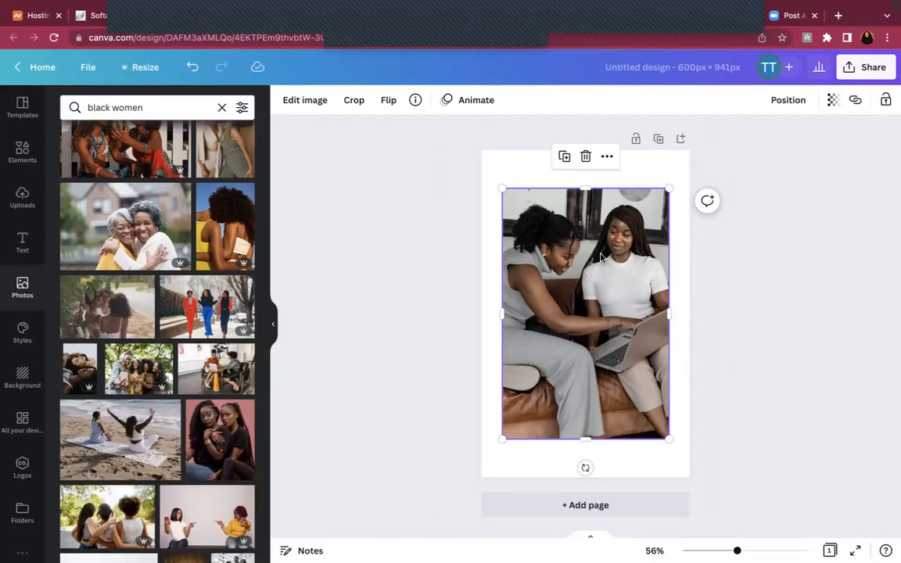
right_click(603, 255)
click(649, 446)
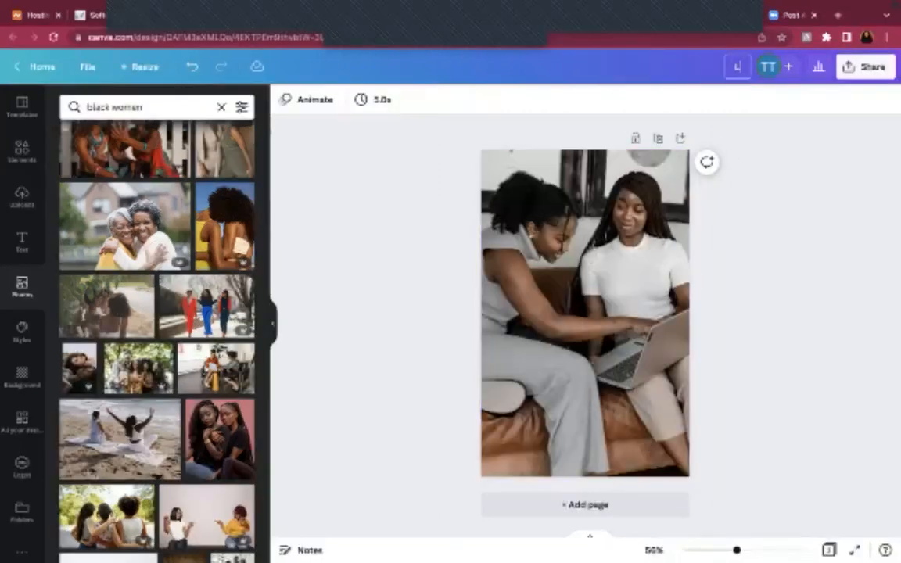
text(nformed Image)
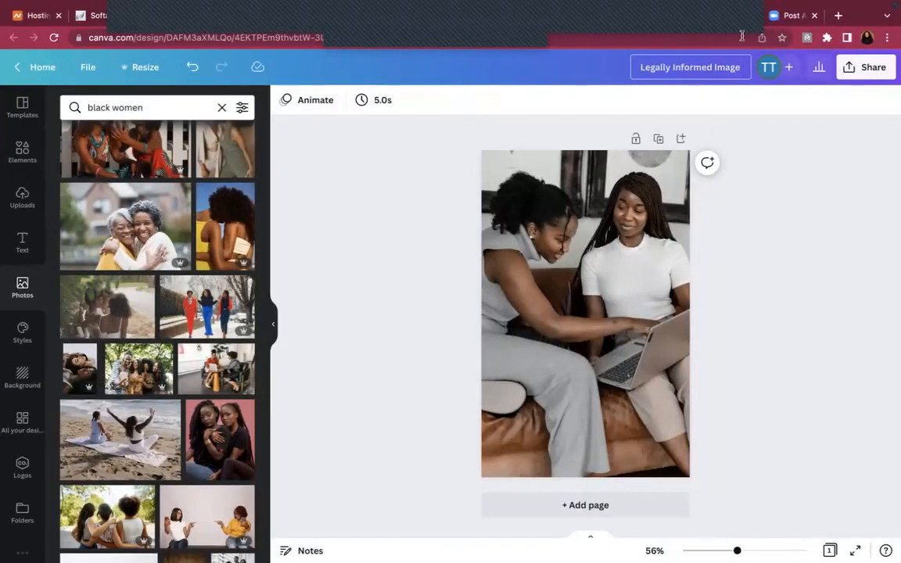
Download the Legally Informed Image design as a PNG via Share > Download
click(867, 67)
click(748, 369)
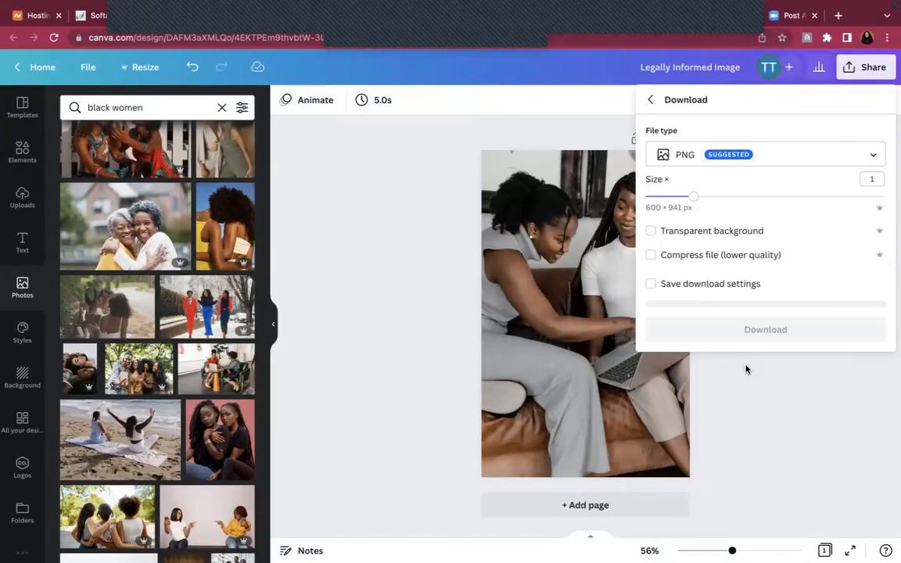
click(685, 334)
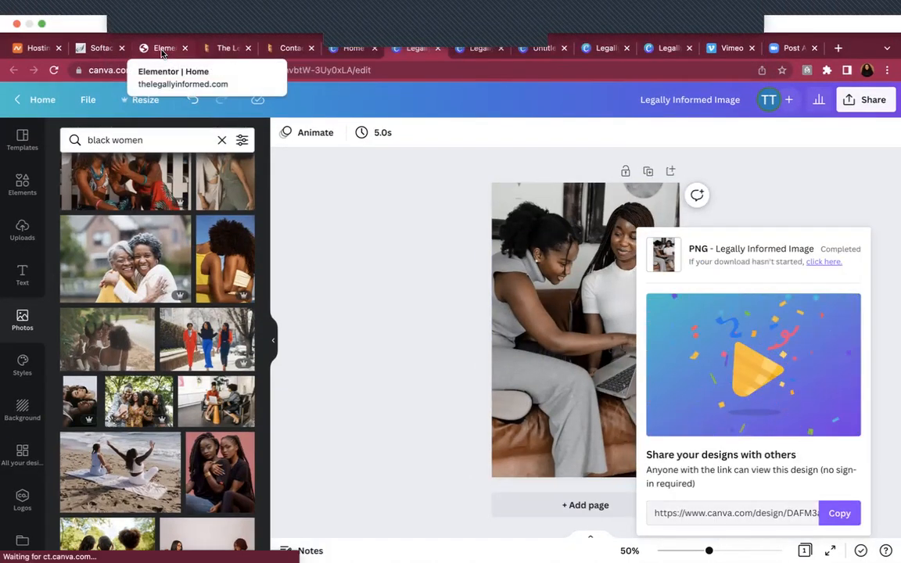
In the WordPress media library, upload Legally Informed Image.png from the computer
click(162, 49)
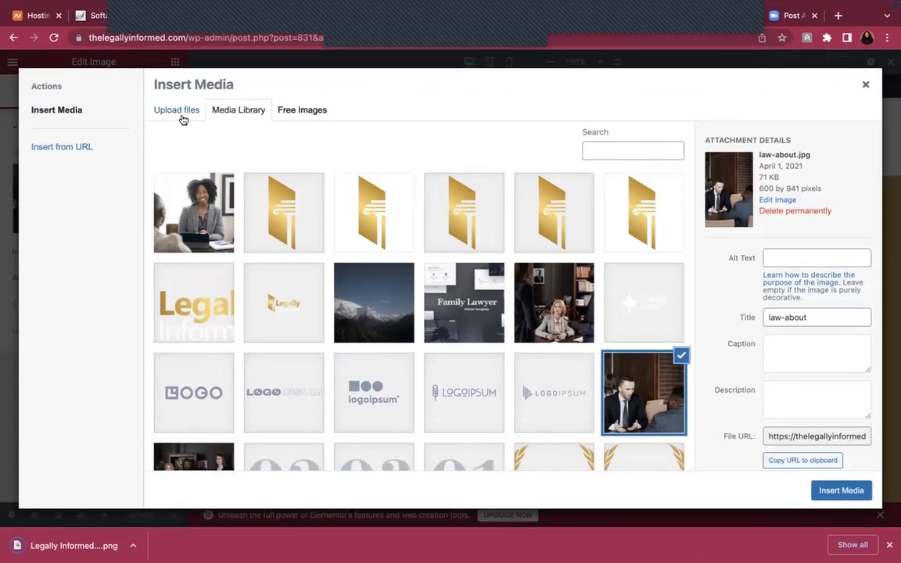
click(178, 110)
click(510, 302)
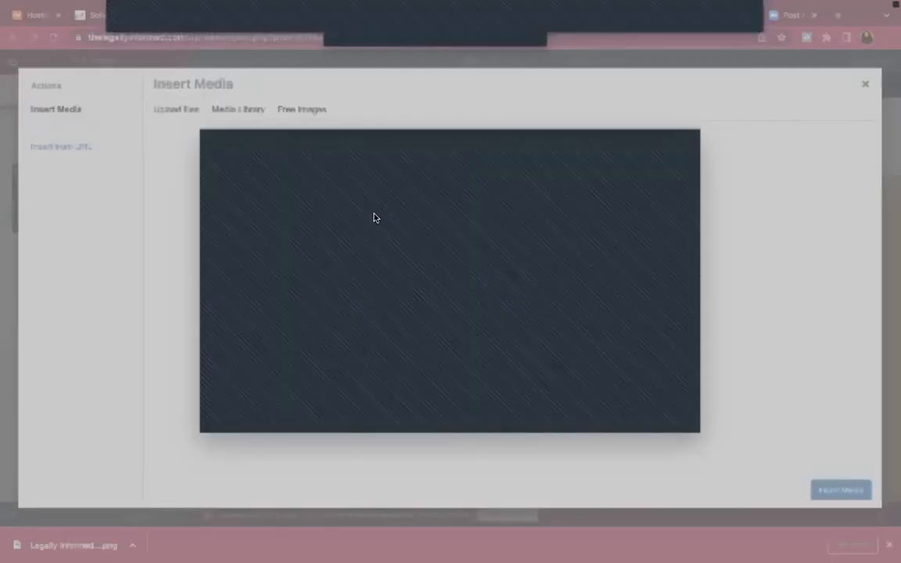
click(671, 422)
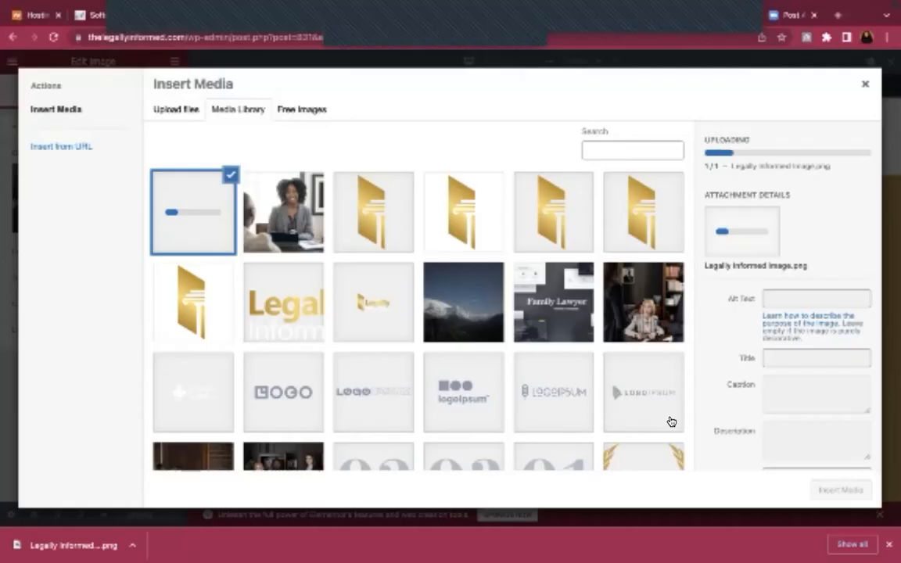
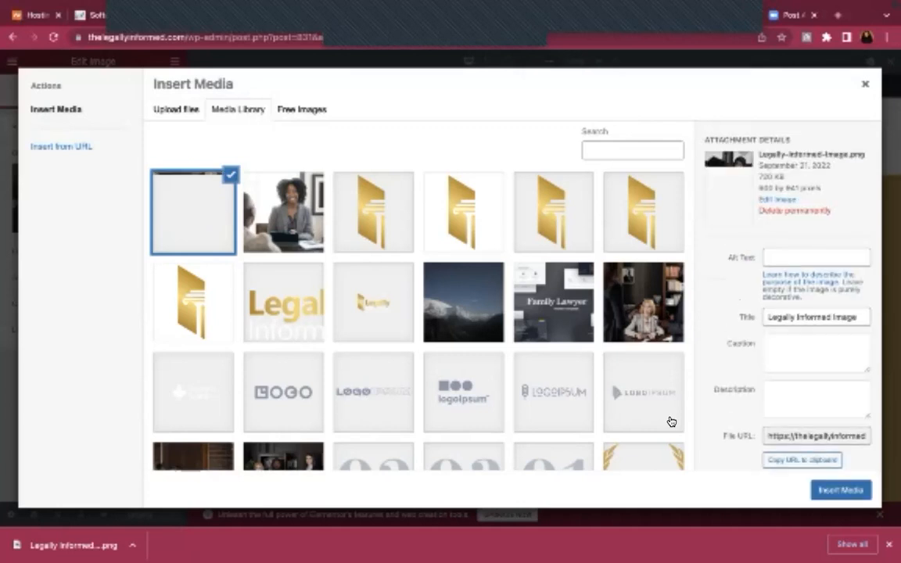
Insert the laptop photo into the About Us image widget and update the page
click(842, 490)
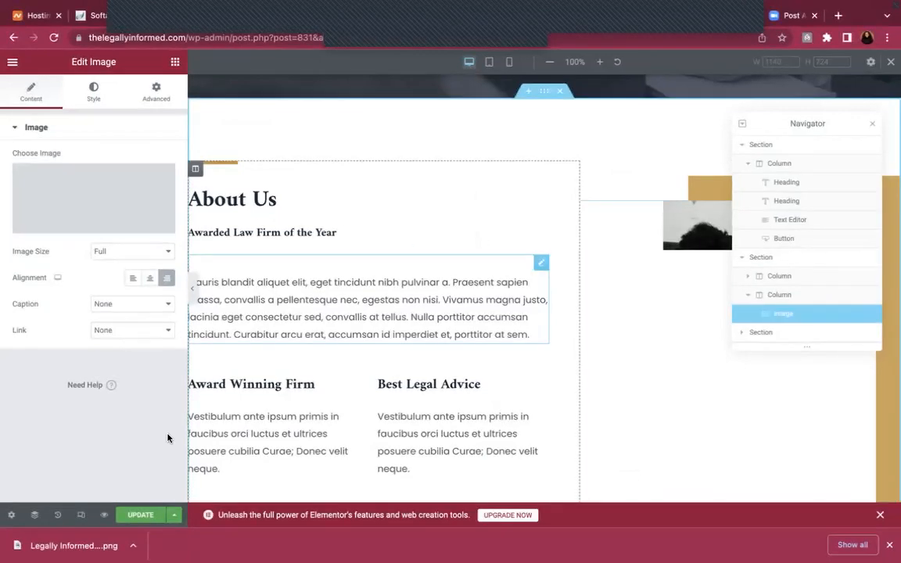
click(141, 515)
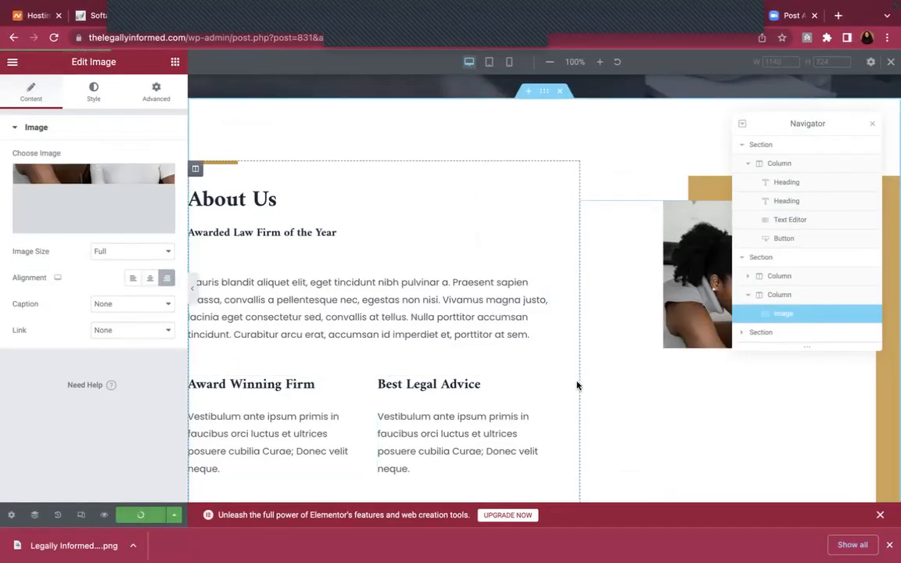
scroll(433, 444, down, 2)
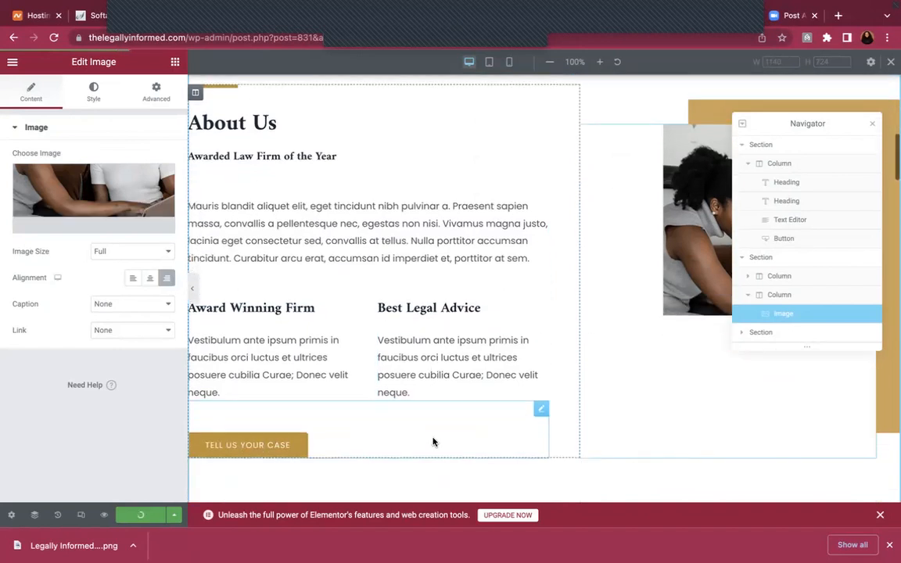
scroll(427, 235, up, 2)
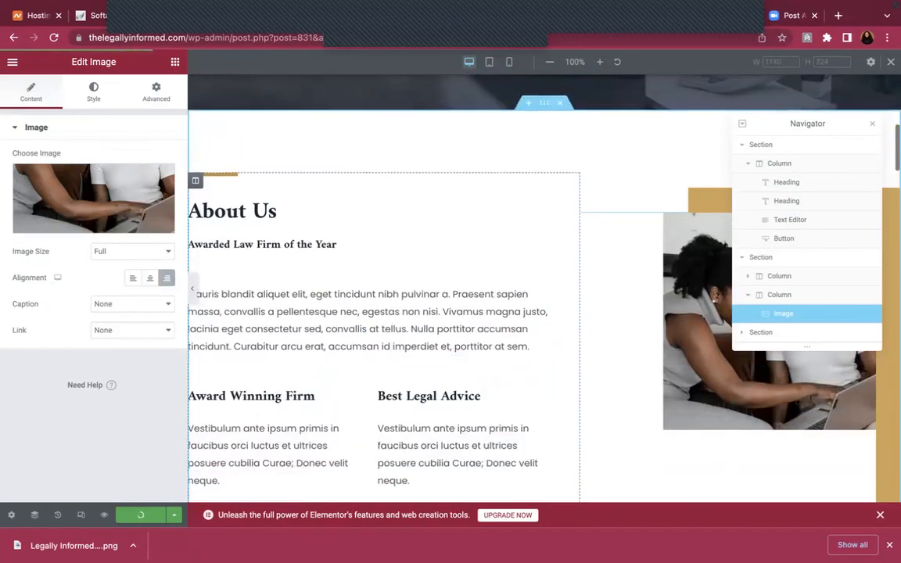
mouse_move(7, 4)
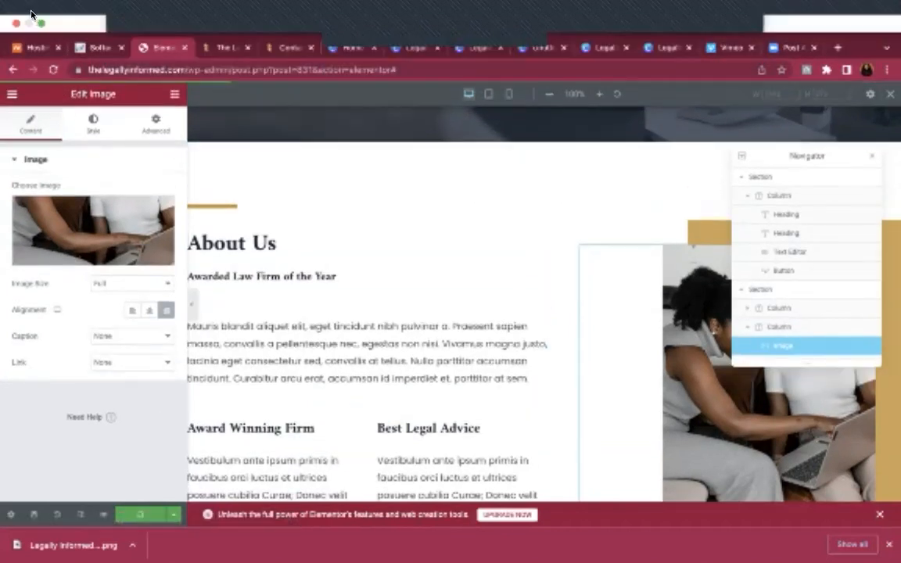
click(39, 25)
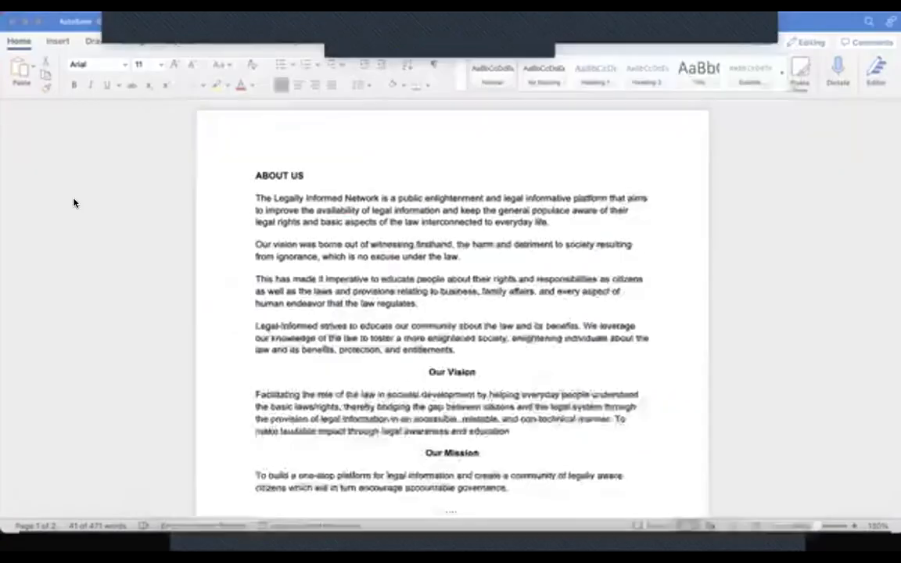
scroll(390, 336, down, 2)
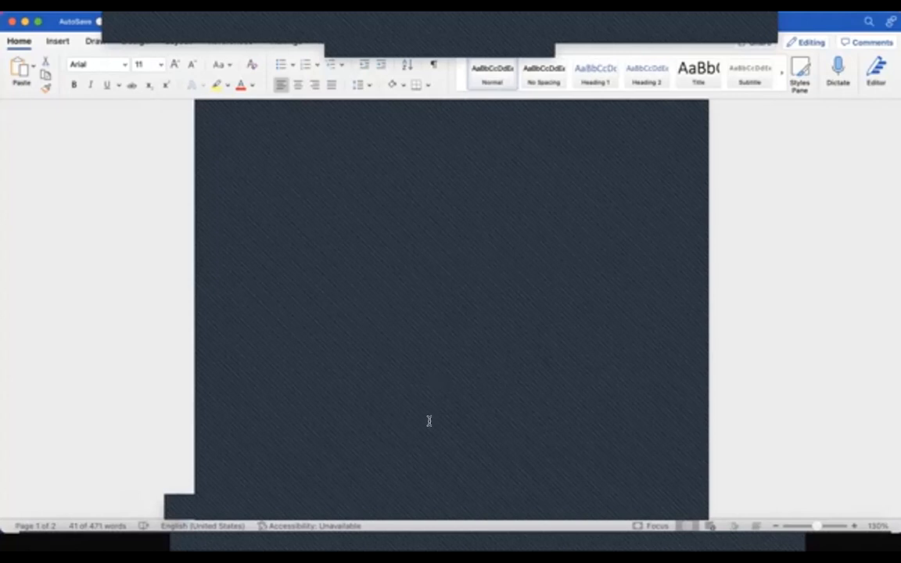
click(119, 544)
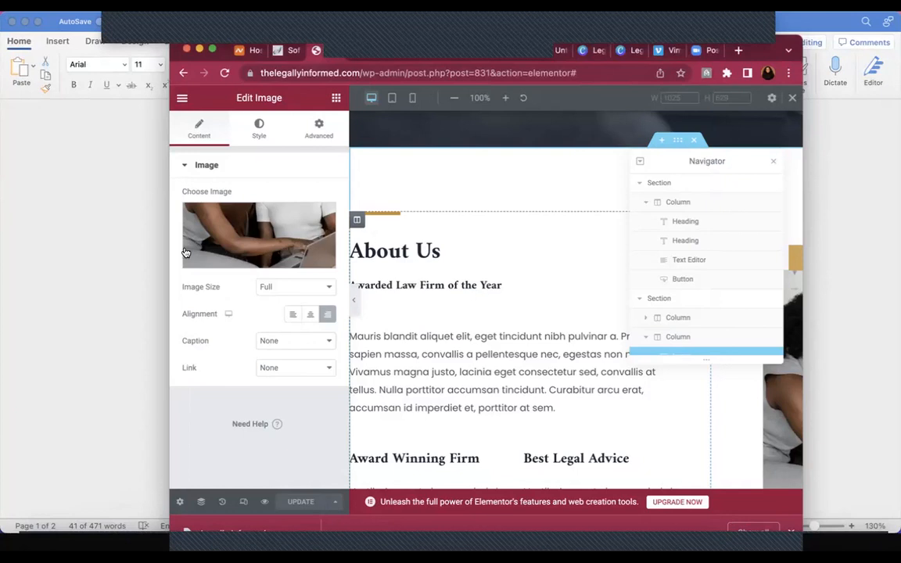
click(102, 255)
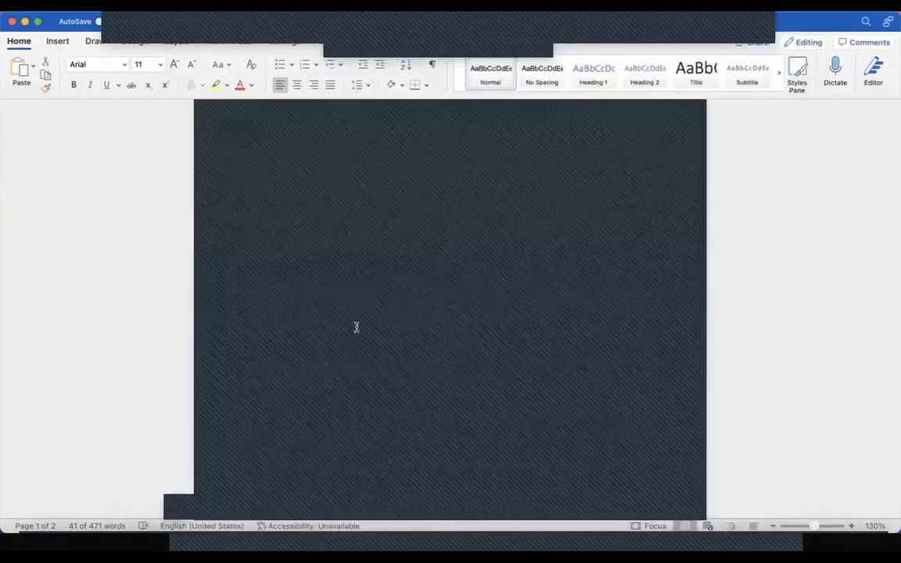
scroll(459, 282, down, 5)
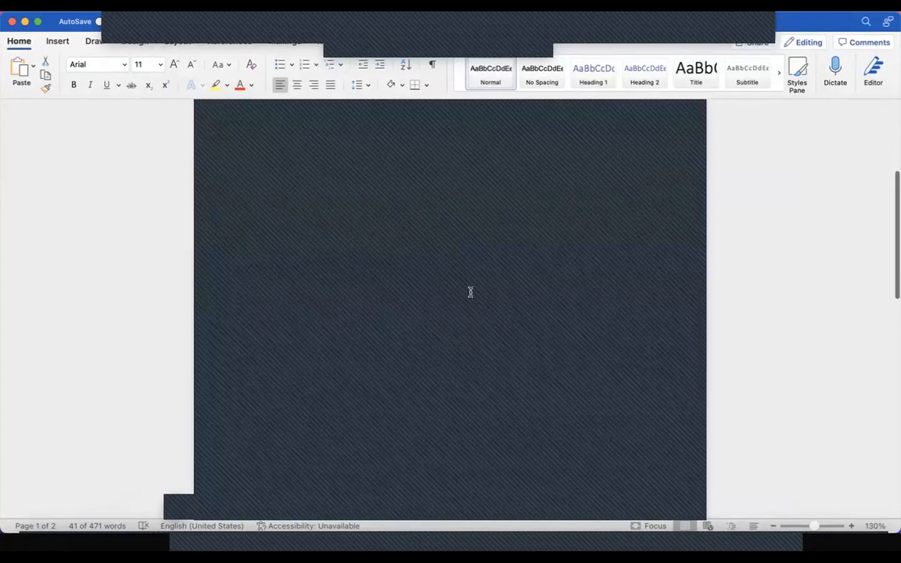
click(111, 544)
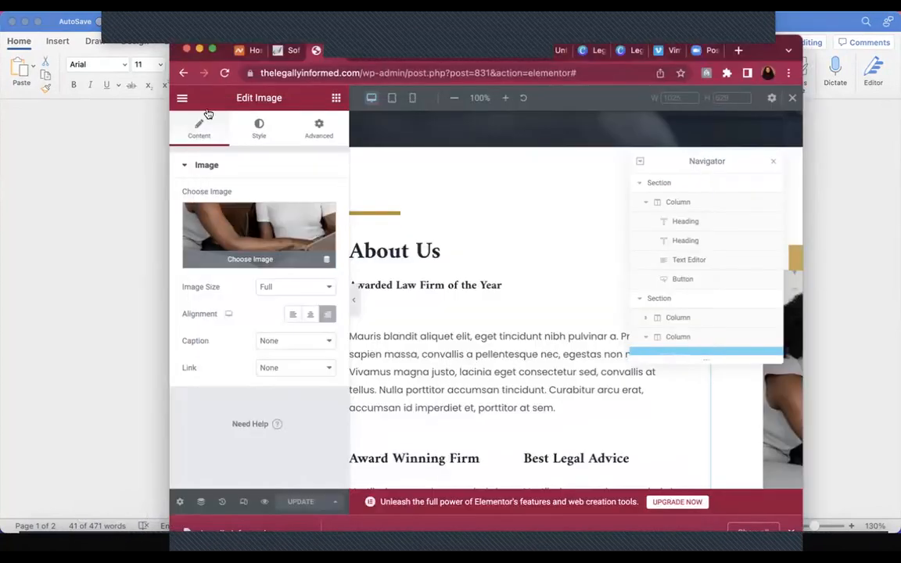
click(212, 51)
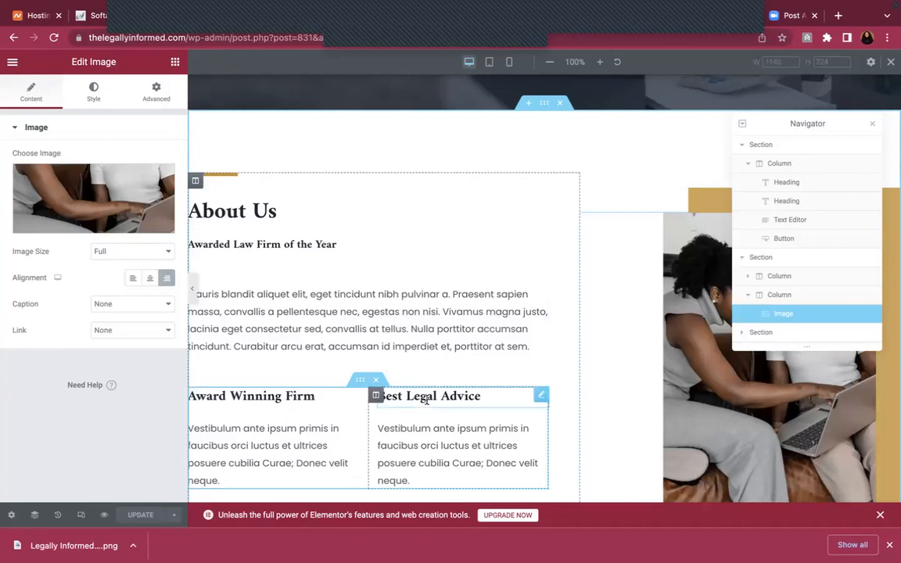
Rename the Award Winning Firm heading to 'Our Vision' and Best Legal Advice to 'Our Mission'
click(295, 398)
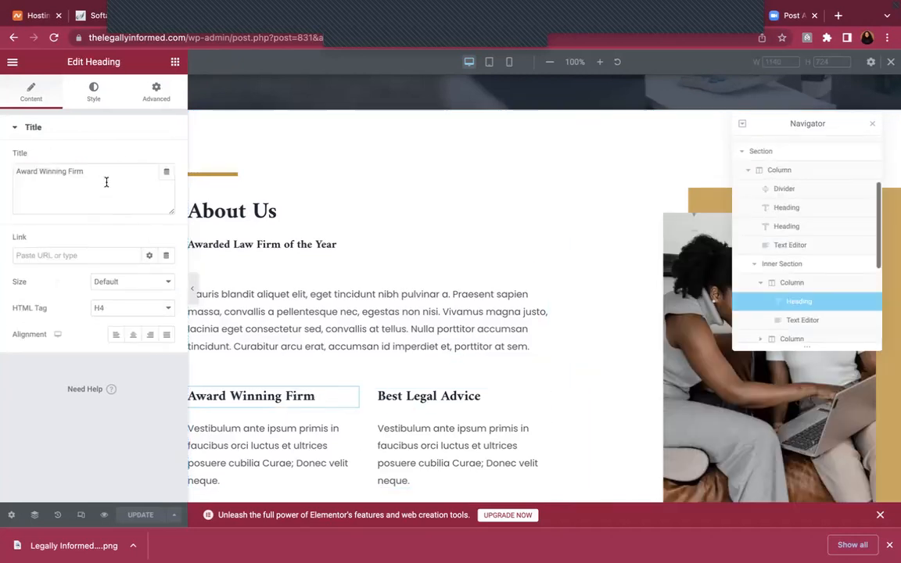
drag(98, 169, 2, 174)
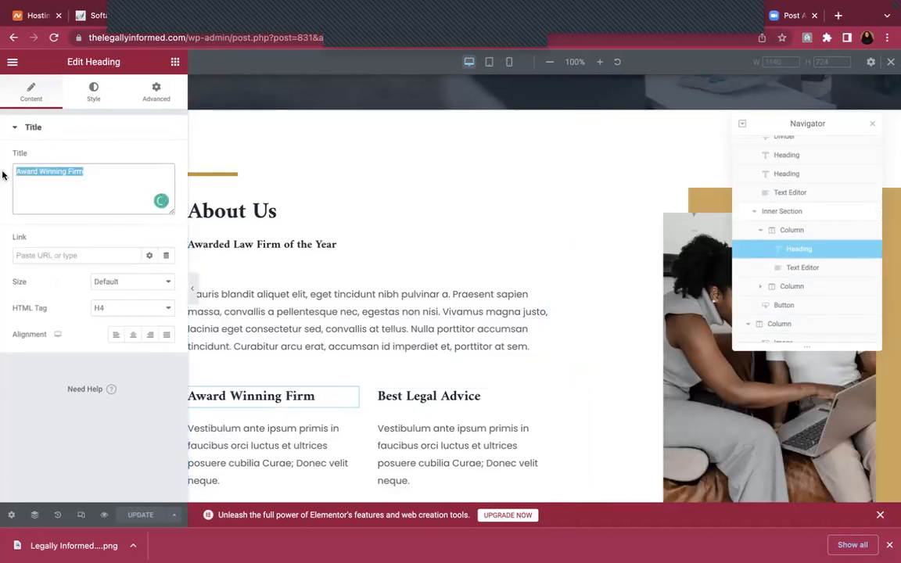
text(Our Vision)
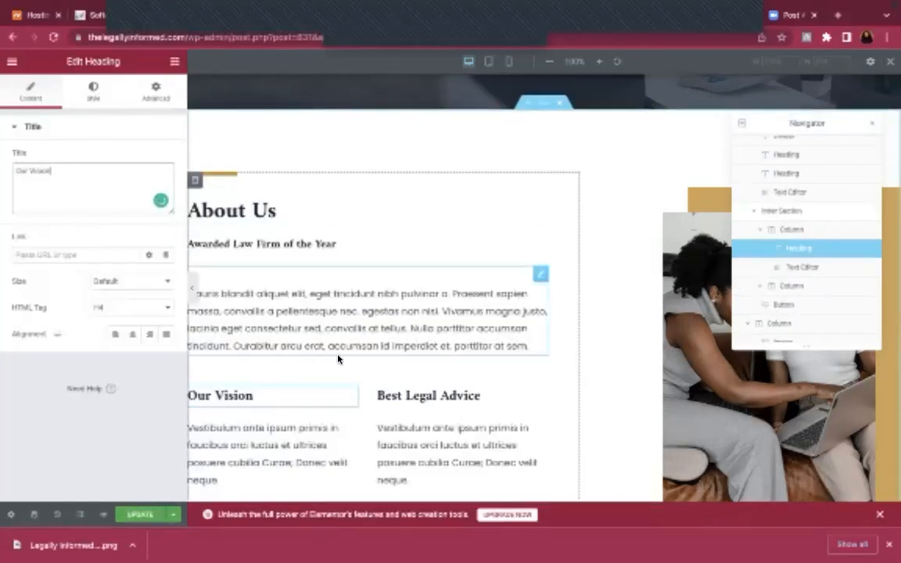
click(403, 390)
click(72, 170)
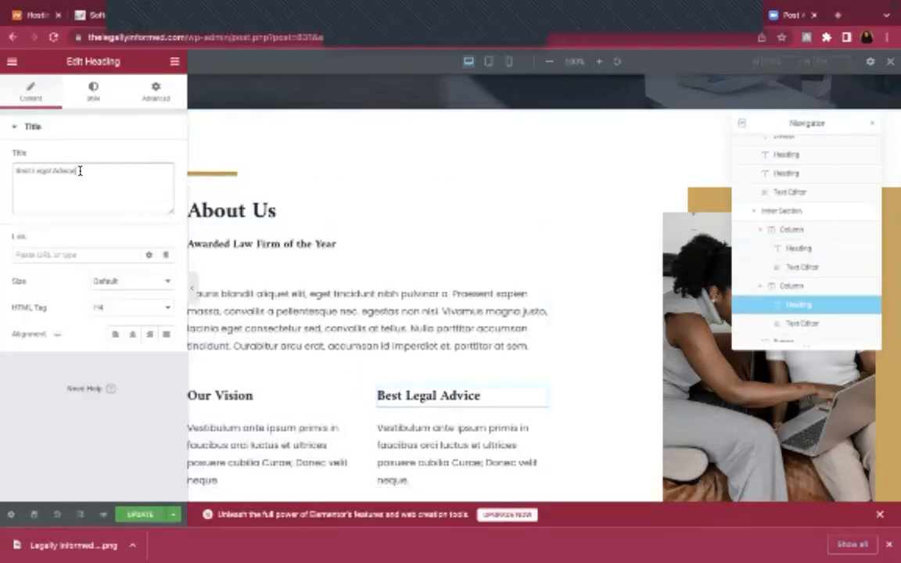
triple_click(80, 171)
text(Our Mission)
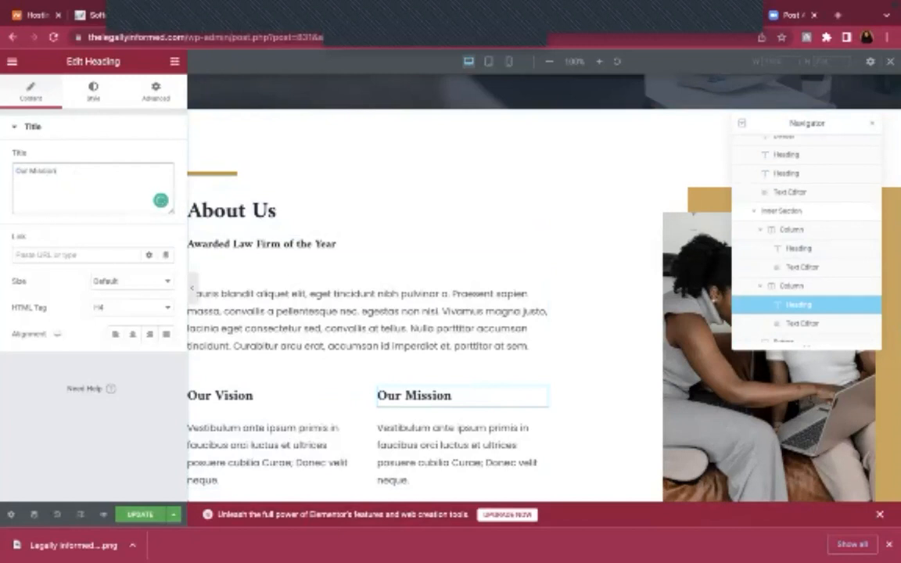
Take the browser out of full screen so the Word document sits alongside it
scroll(290, 346, down, 1)
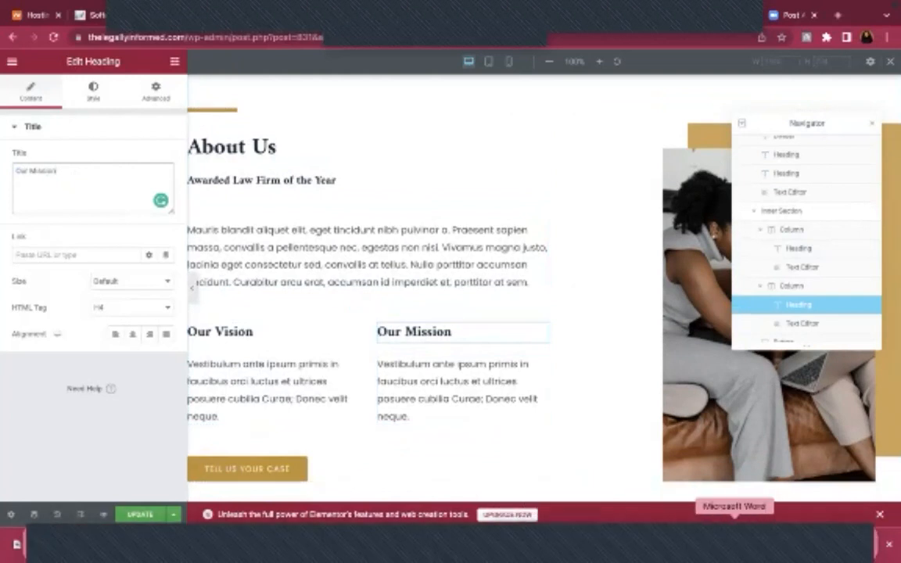
click(734, 543)
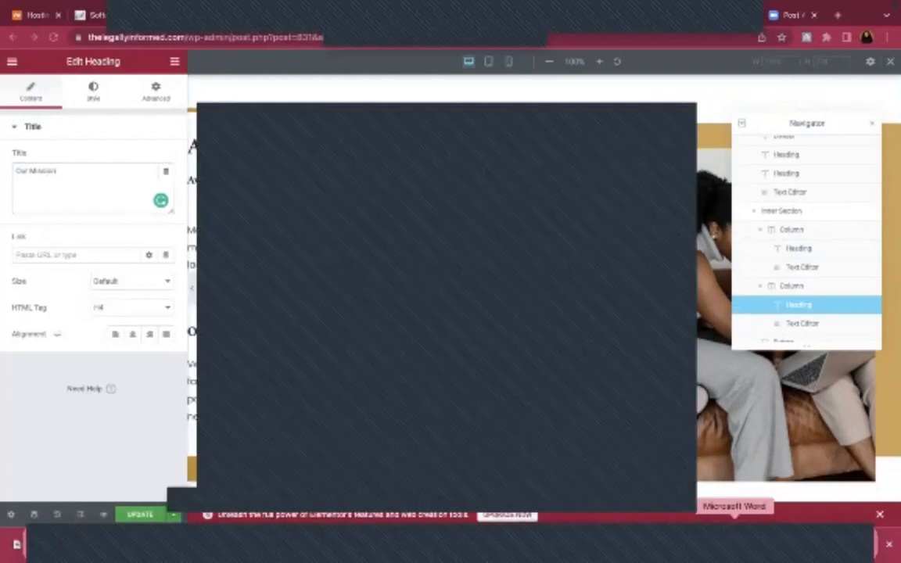
click(58, 6)
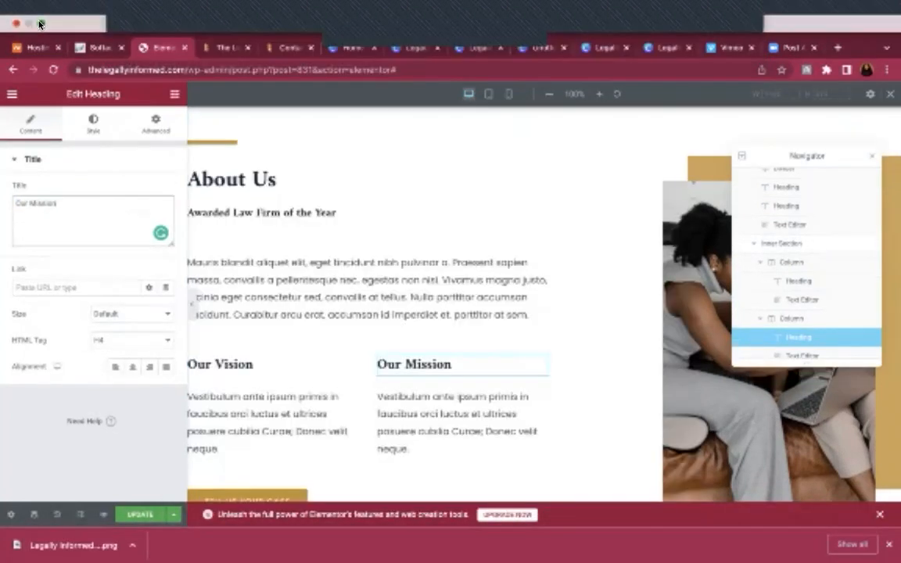
click(38, 24)
Paste the Our Vision paragraph from Word over the placeholder text under Our Vision
click(125, 246)
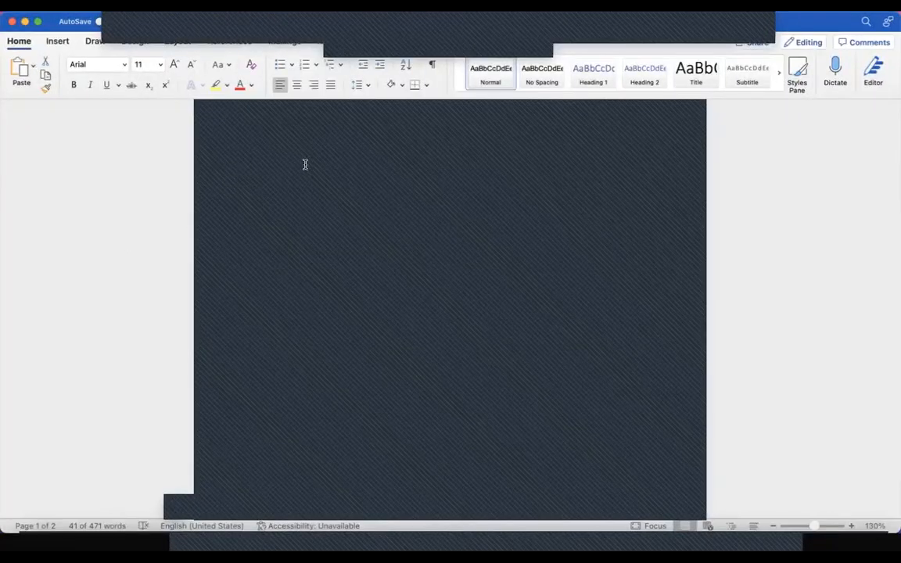
key(shift+Down)
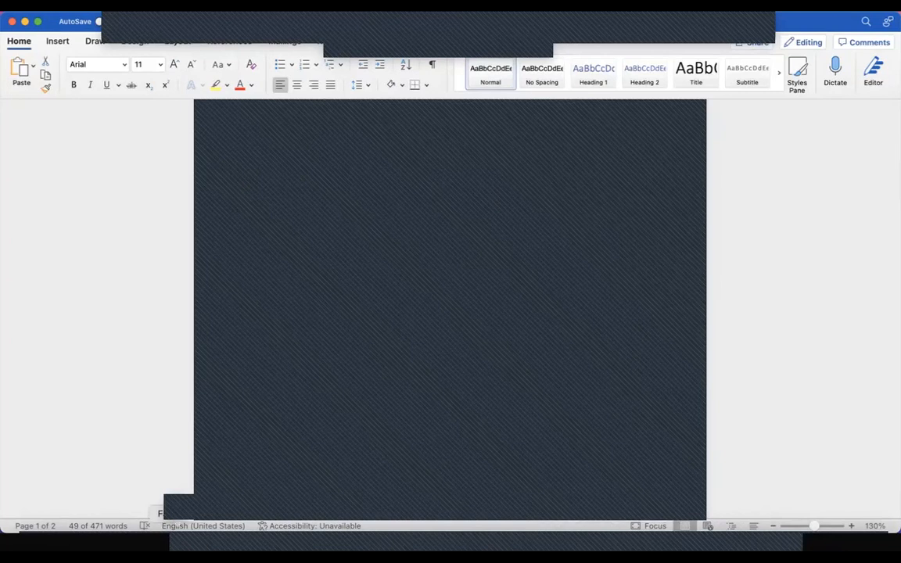
click(115, 547)
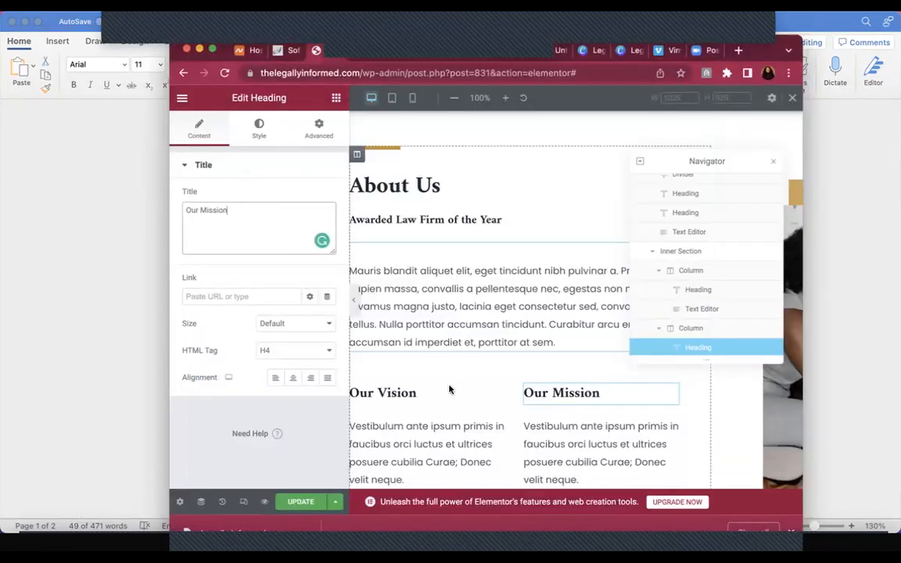
scroll(438, 419, down, 1)
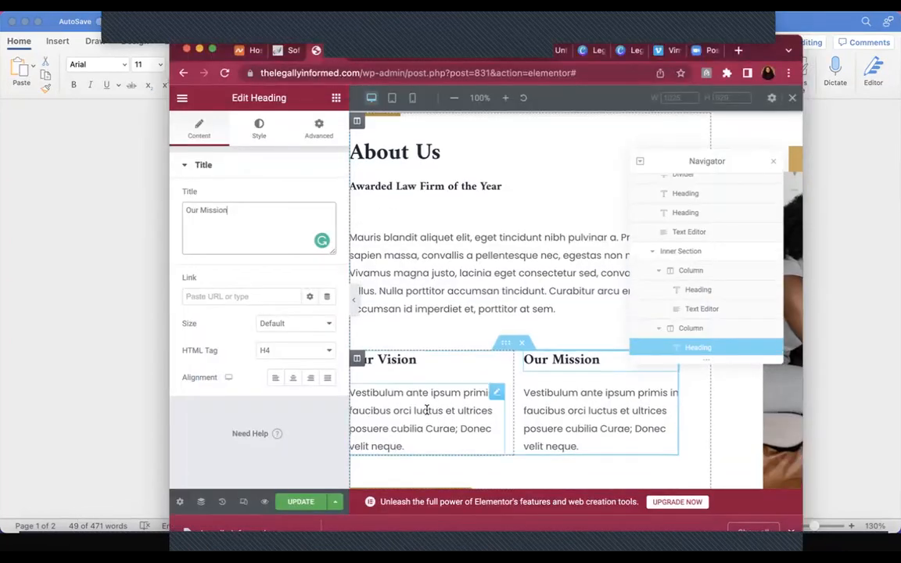
click(427, 410)
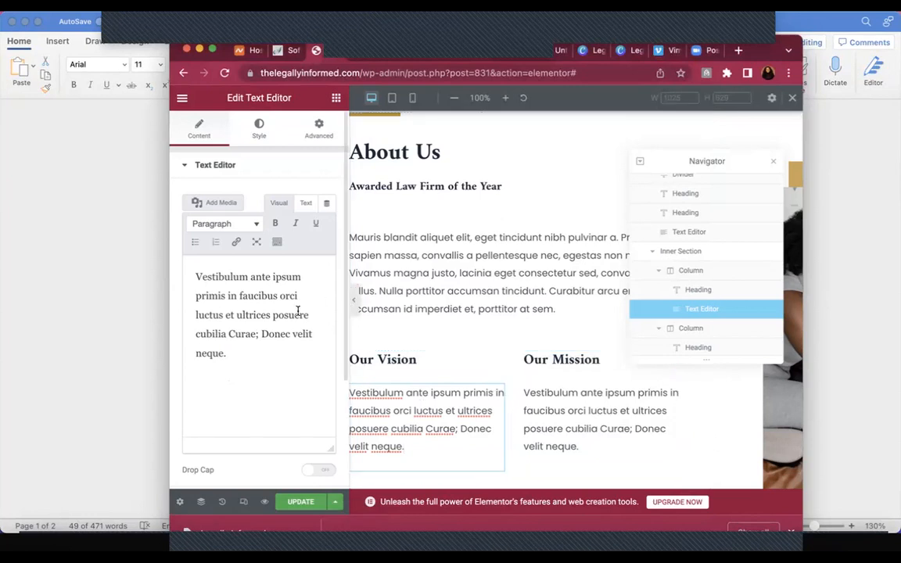
key(ctrl+a)
key(ctrl+v)
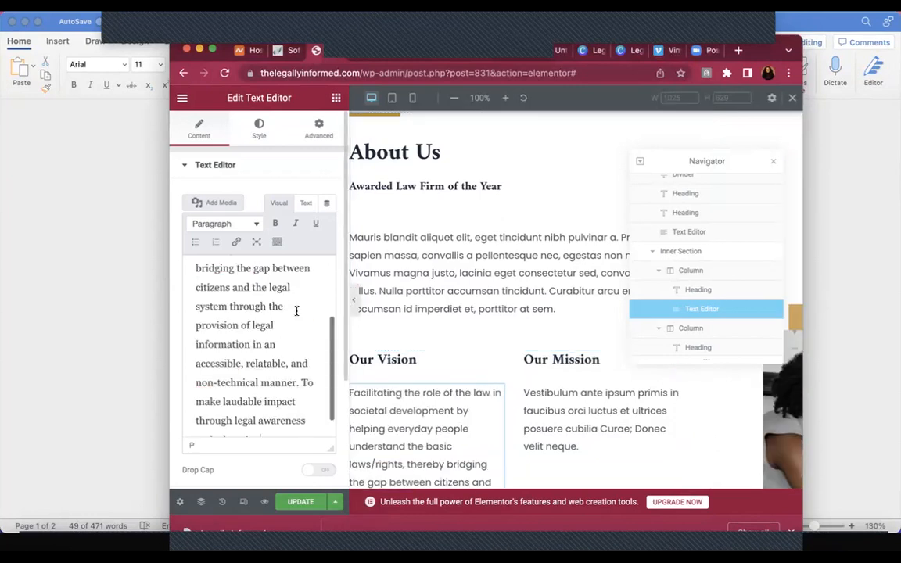
scroll(296, 312, up, 2)
scroll(262, 344, down, 3)
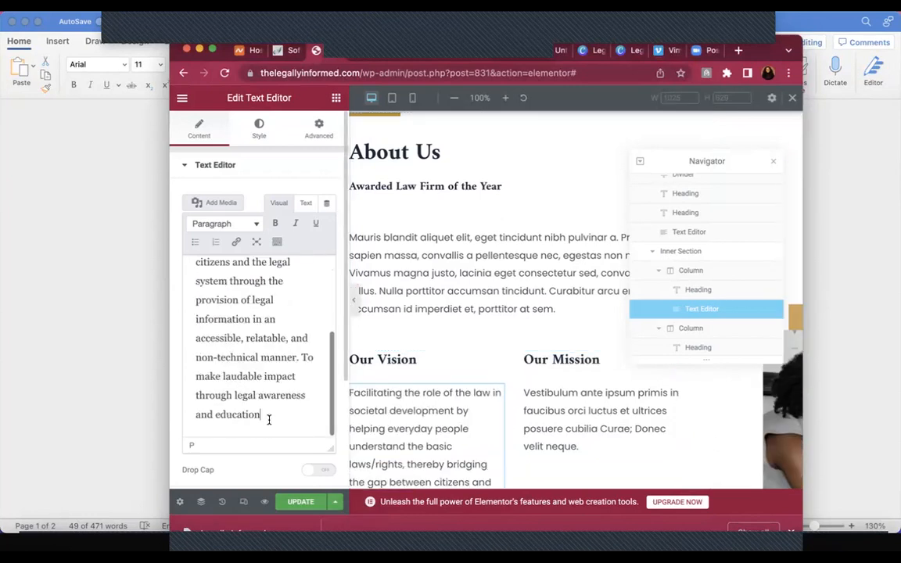
Paste the mission paragraph from Word over the placeholder text under Our Mission
click(82, 422)
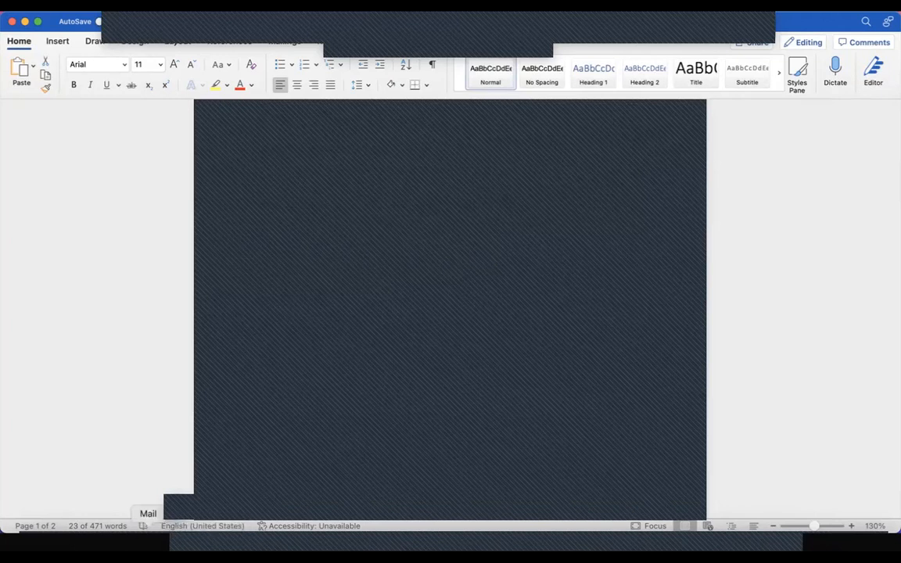
click(117, 542)
click(591, 443)
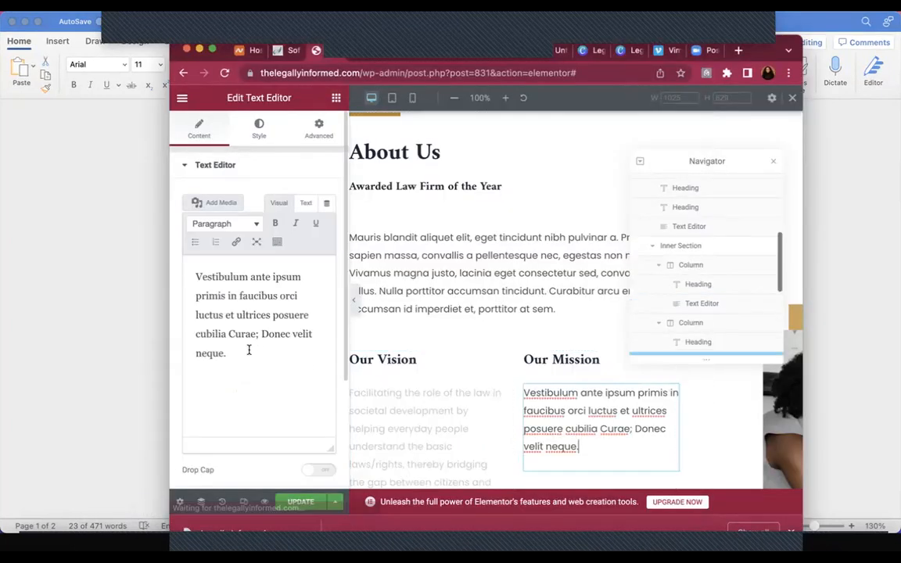
key(super+a)
text(To build a one-stop platform for legal information and create a community of legally aware citizens which will in turn encourage accountable governance.)
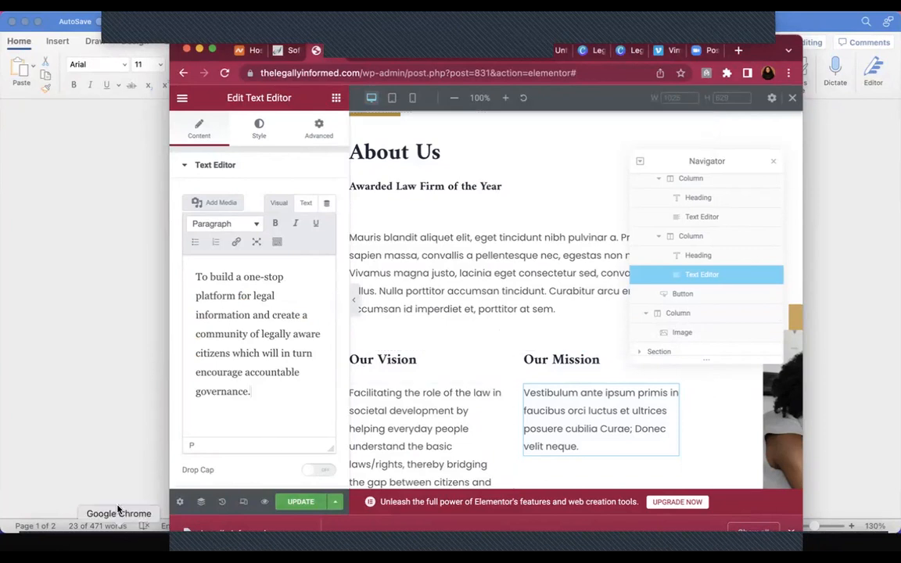
click(110, 401)
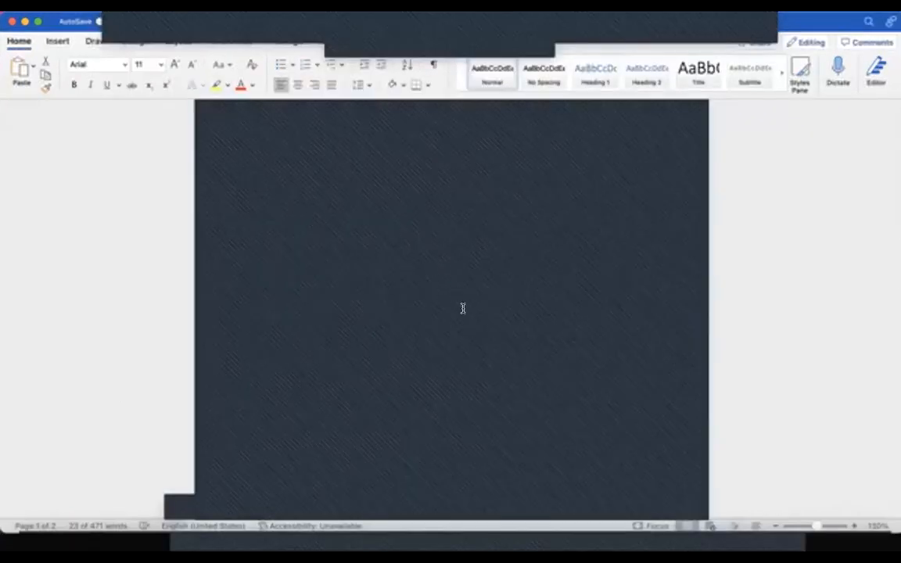
Replace the placeholder Mauris paragraph with the About Us text copied from Word
triple_click(470, 335)
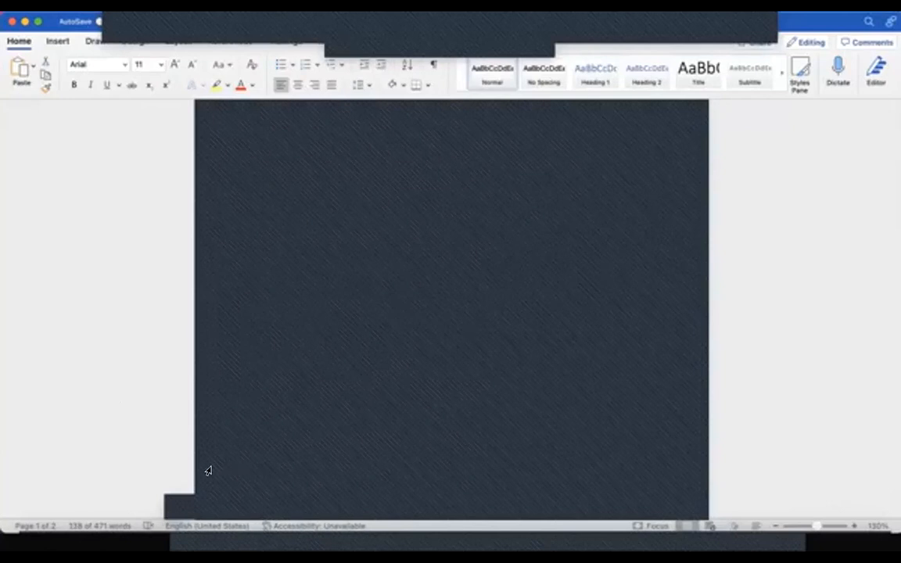
click(116, 544)
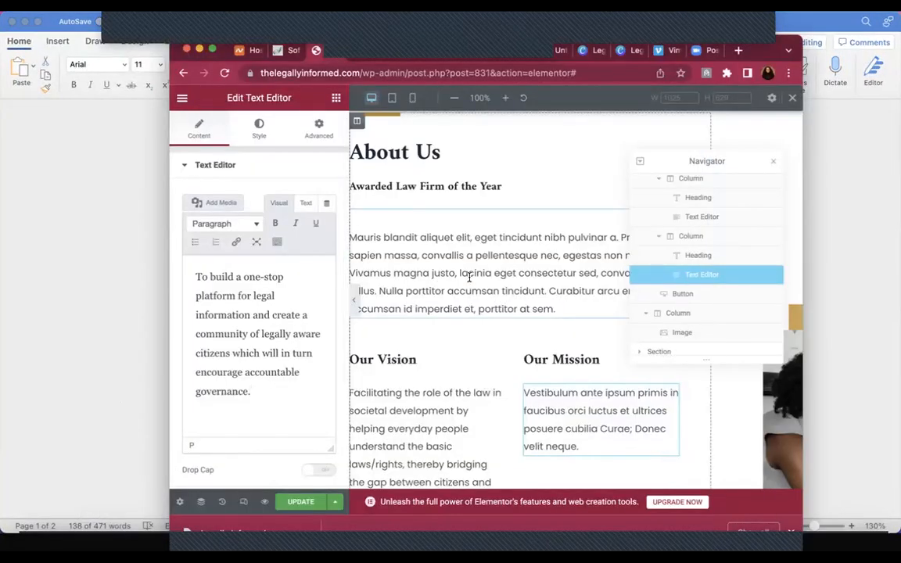
click(469, 278)
triple_click(230, 361)
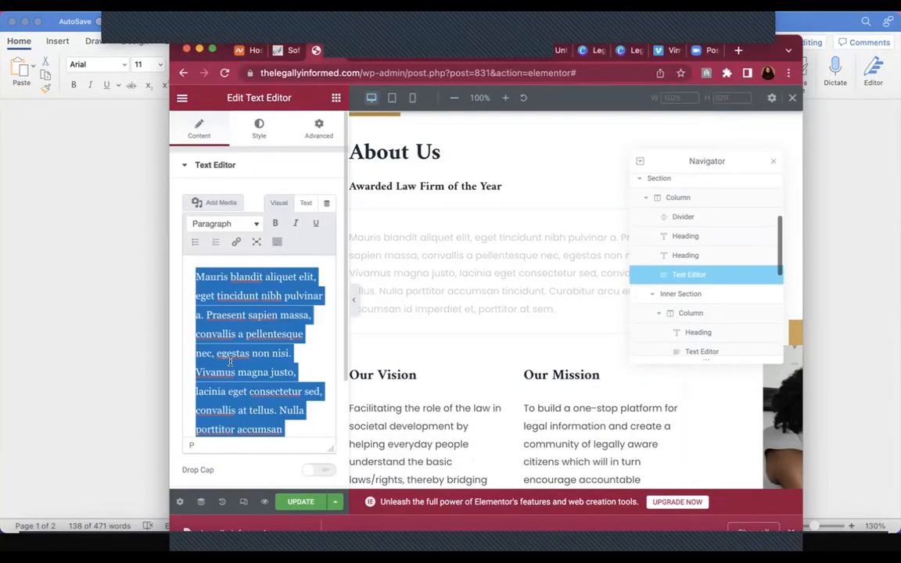
key(super+v)
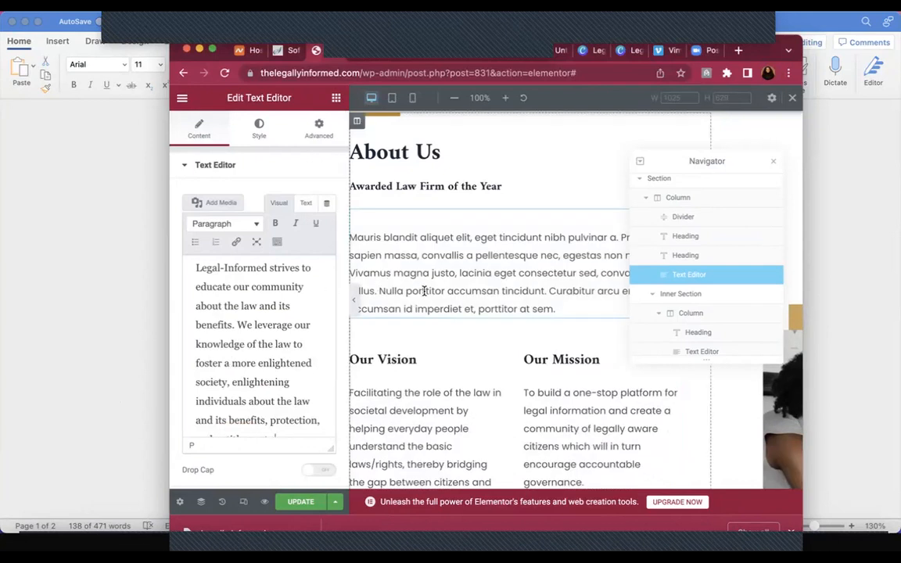
scroll(282, 379, down, 10)
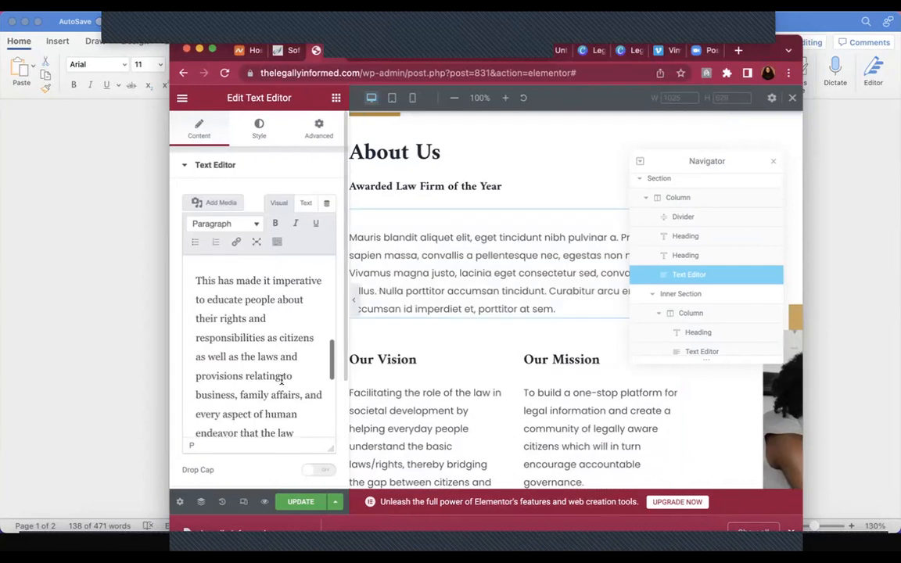
scroll(282, 379, down, 2)
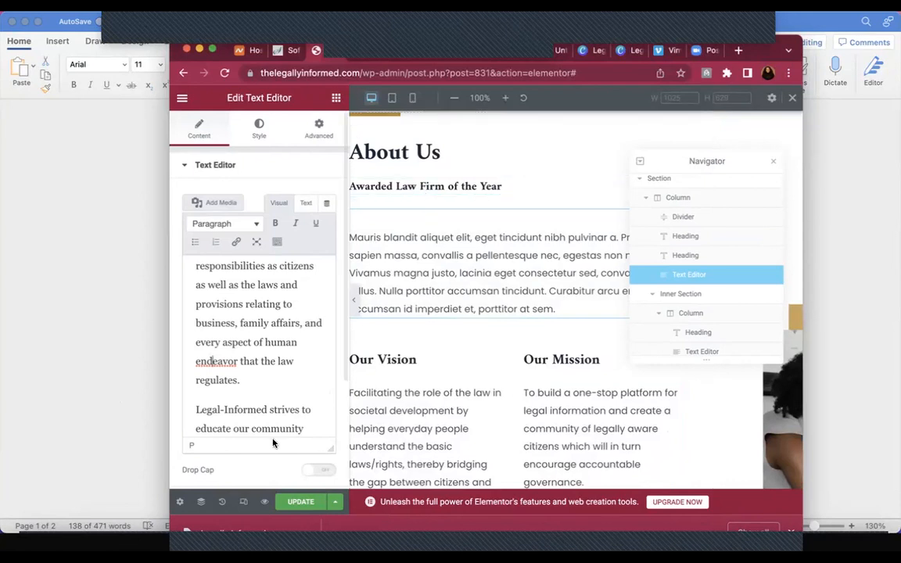
Maximize the browser window and update the page to save the new text
click(212, 50)
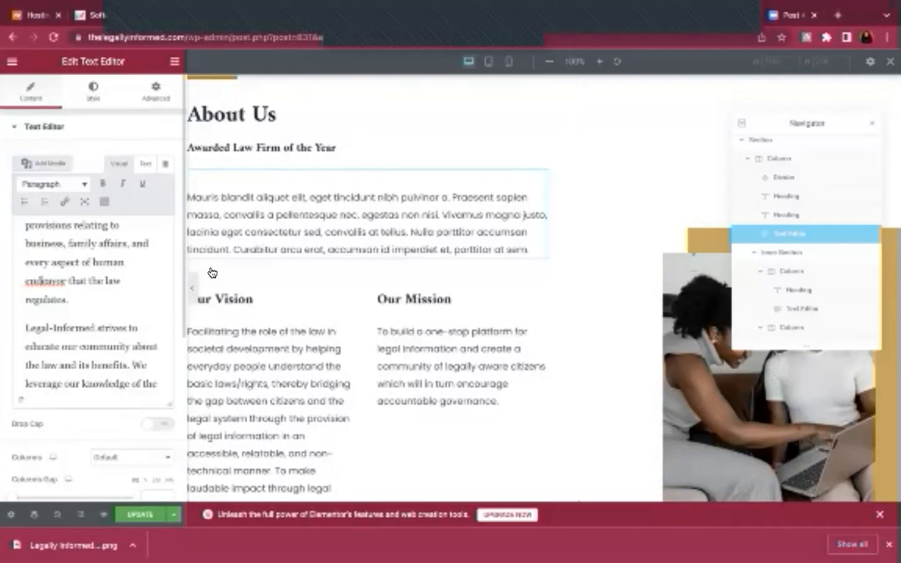
click(138, 517)
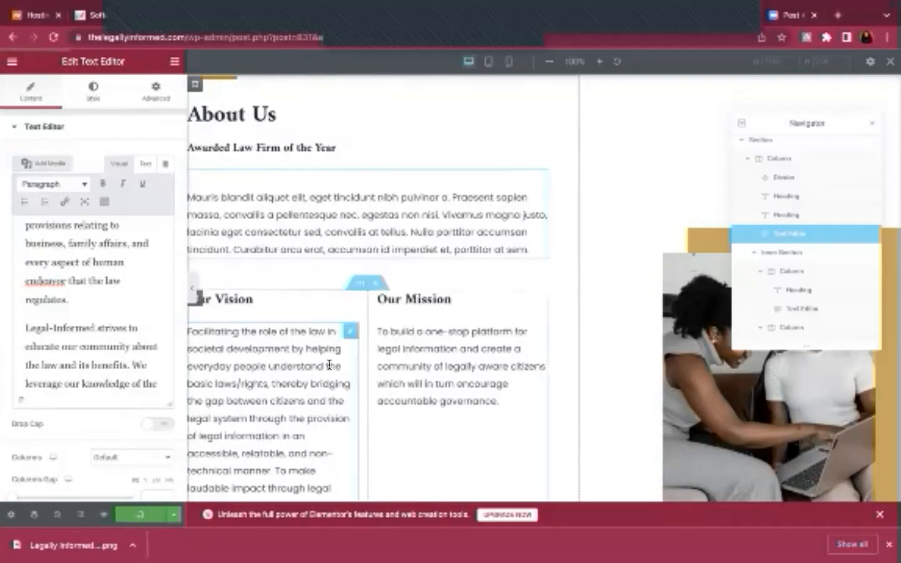
scroll(330, 367, down, 2)
scroll(329, 367, up, 3)
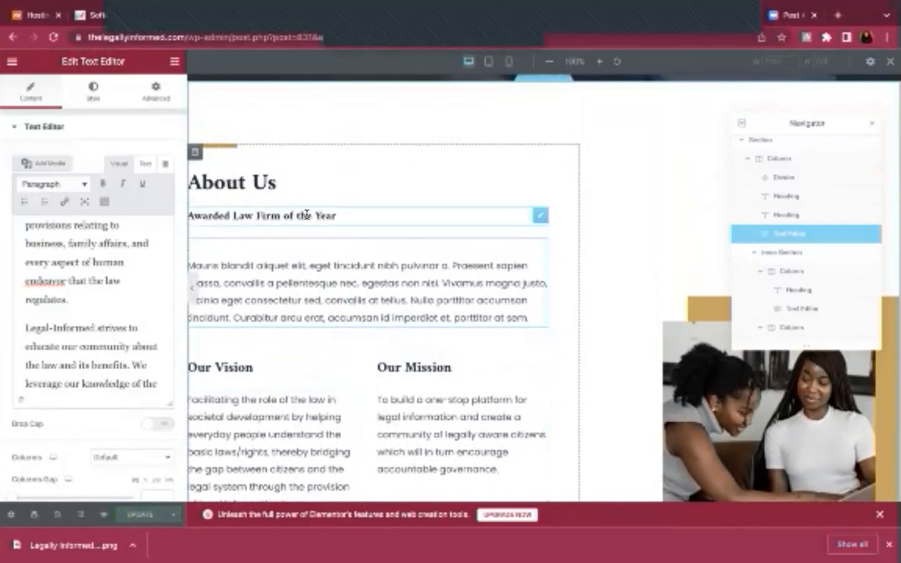
Delete the 'Awarded Law Firm of the Year' heading via its right-click menu
click(350, 216)
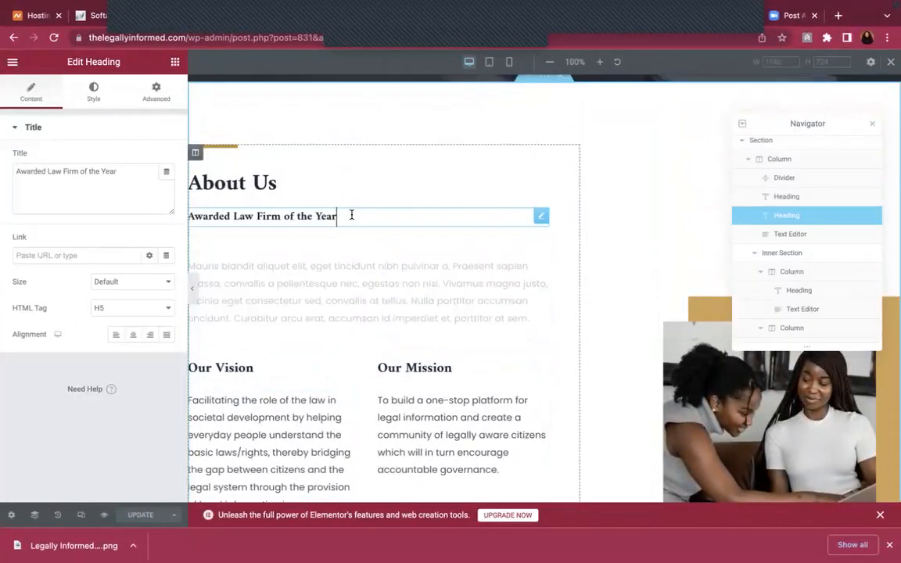
right_click(351, 216)
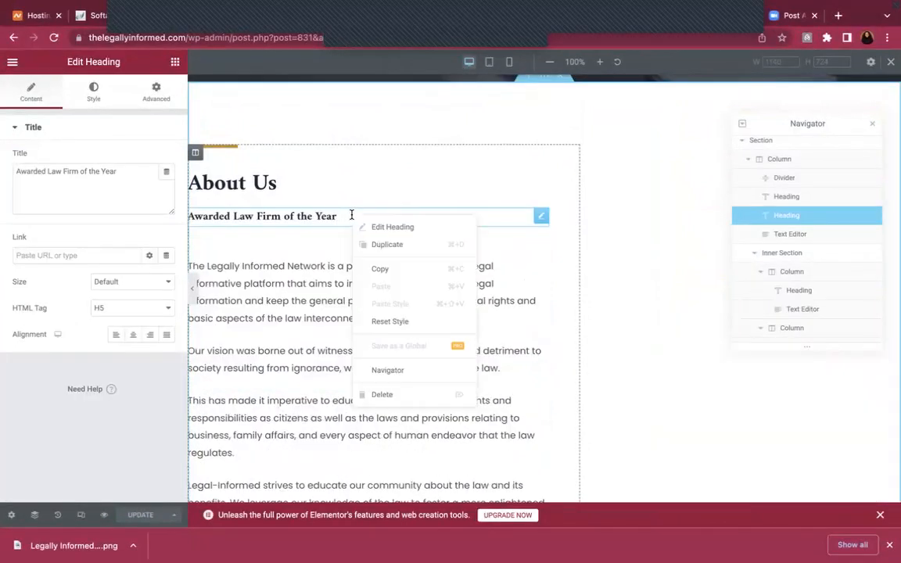
click(380, 395)
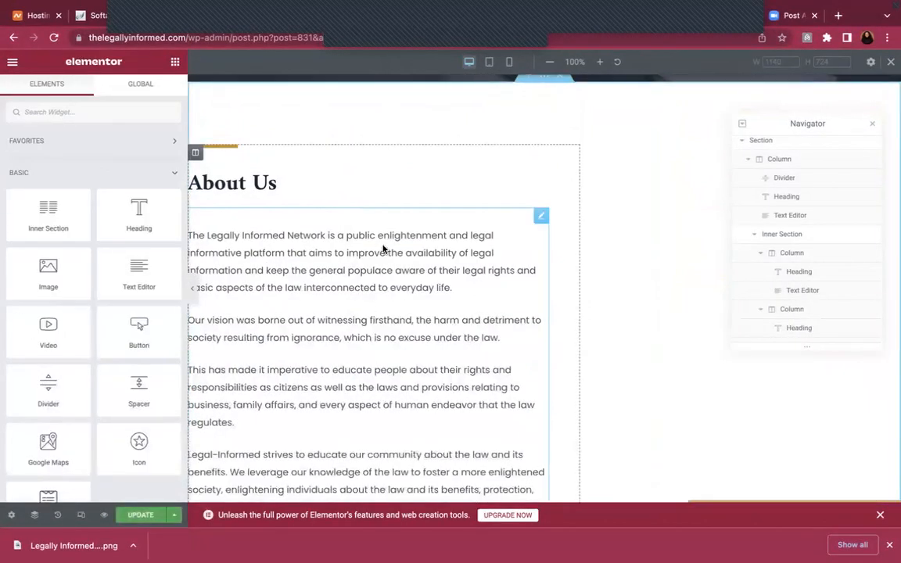
scroll(383, 249, down, 6)
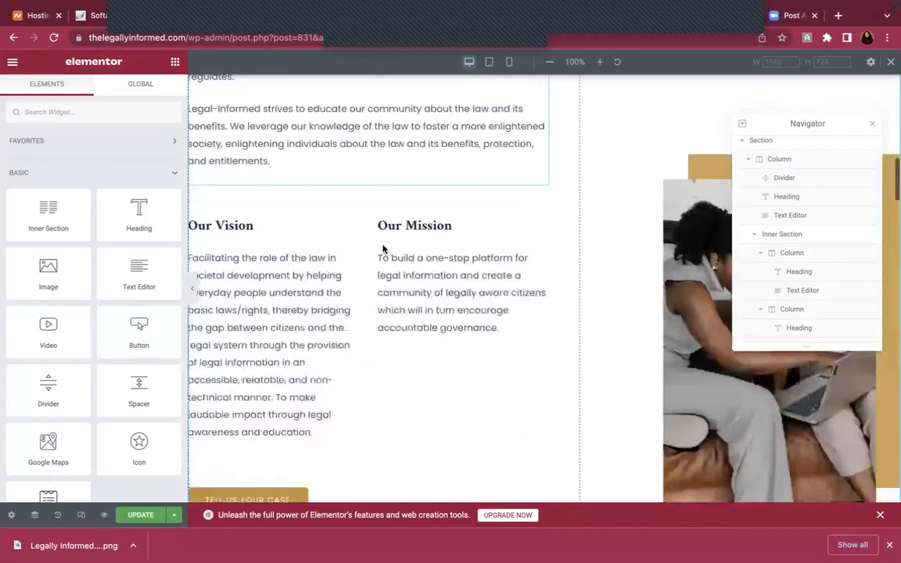
scroll(383, 249, down, 3)
scroll(382, 249, up, 4)
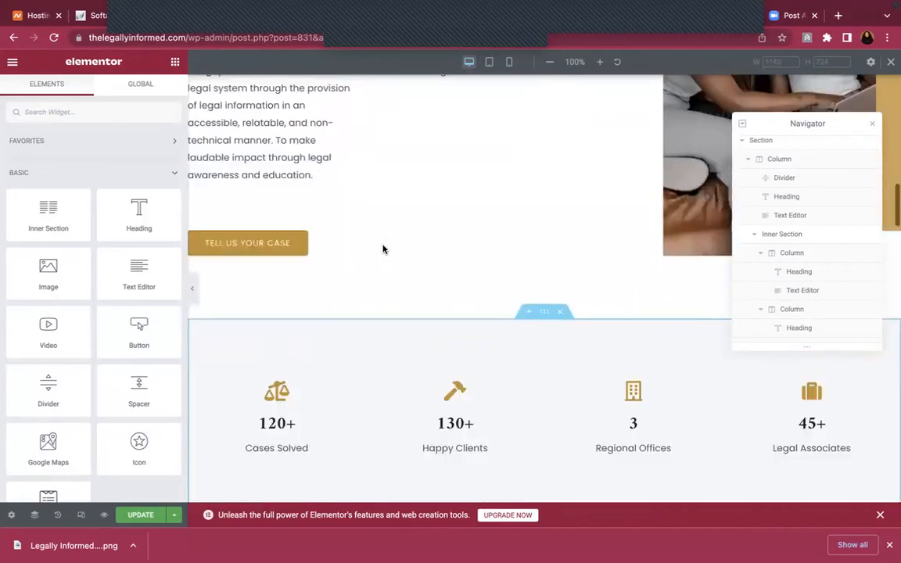
scroll(383, 249, up, 7)
scroll(382, 247, down, 3)
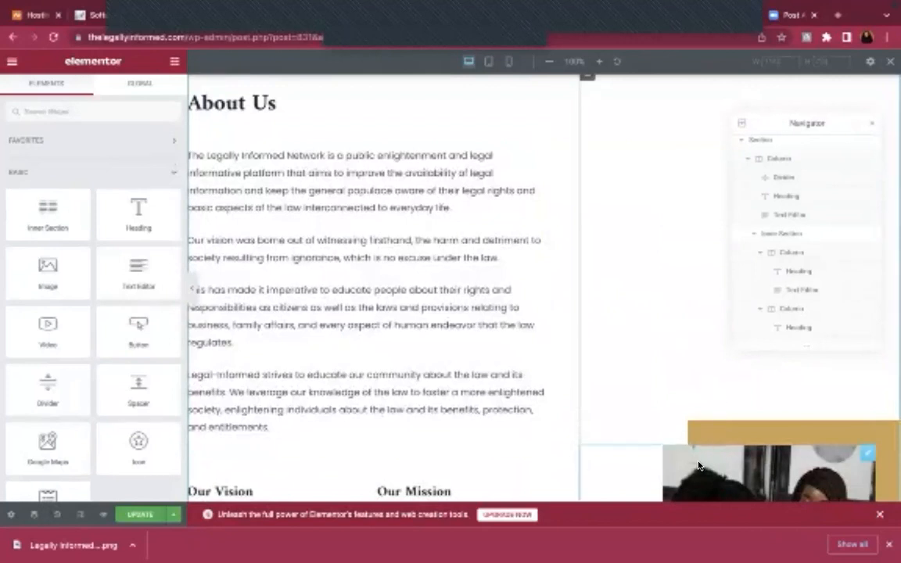
click(699, 466)
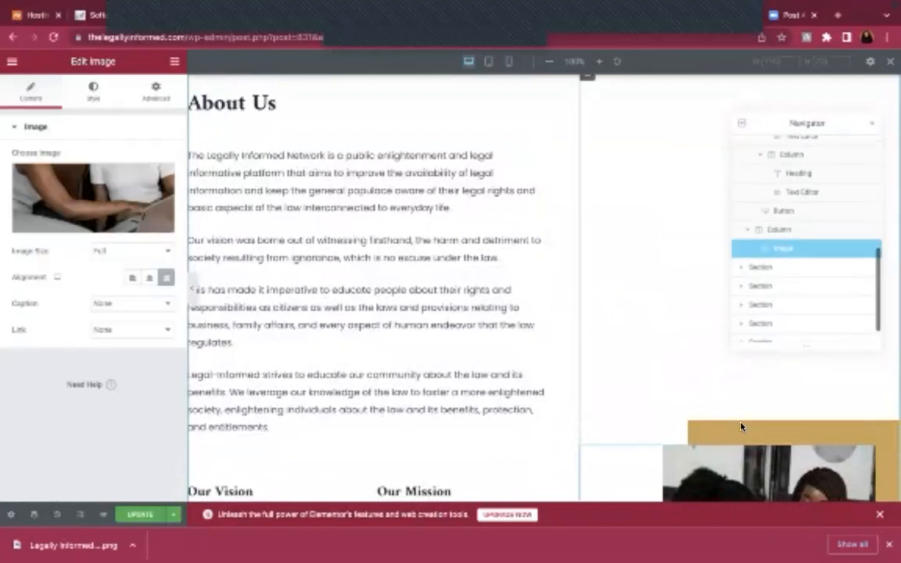
Review the About Us photo's Style, Advanced and Background settings, then return to Content
scroll(728, 430, down, 5)
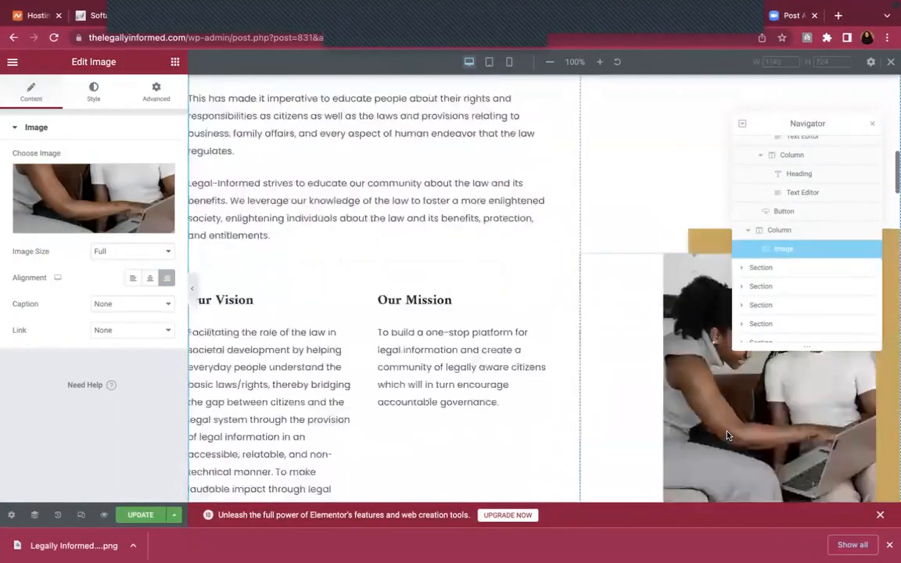
scroll(447, 286, up, 5)
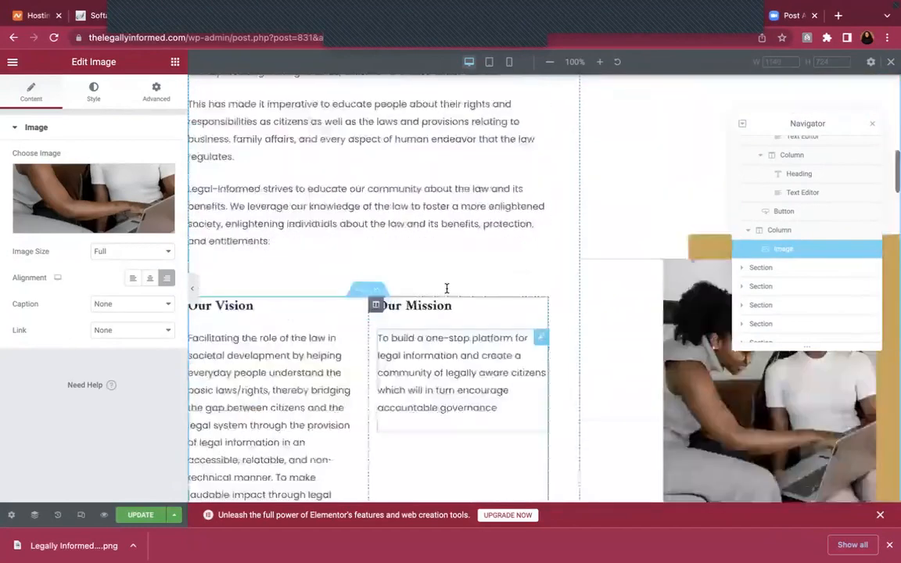
scroll(712, 406, down, 5)
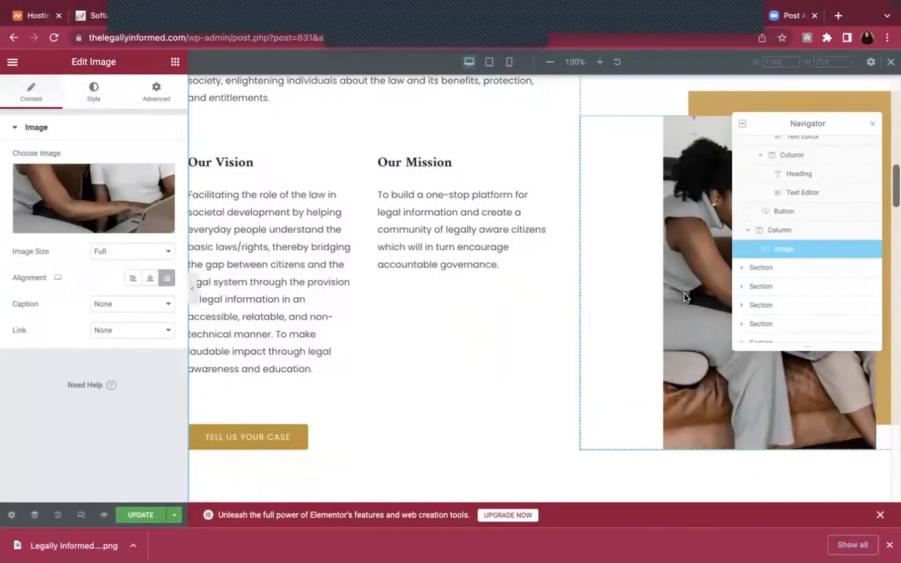
scroll(683, 297, up, 5)
scroll(670, 334, down, 3)
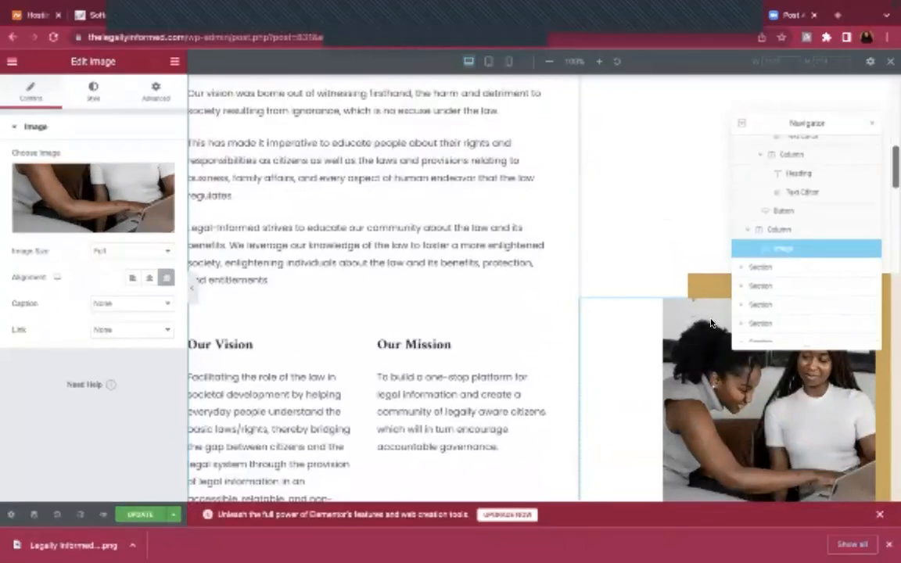
click(93, 90)
click(48, 130)
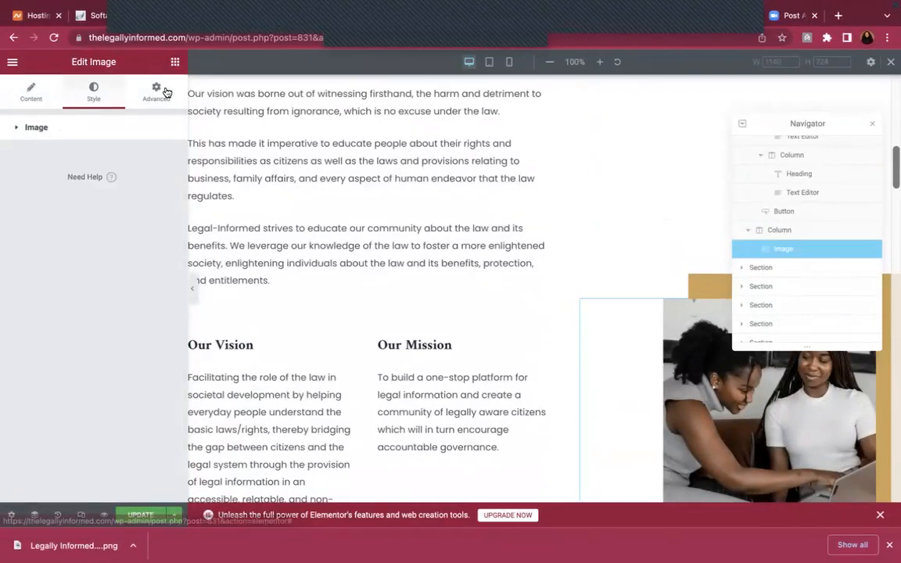
click(152, 85)
click(71, 124)
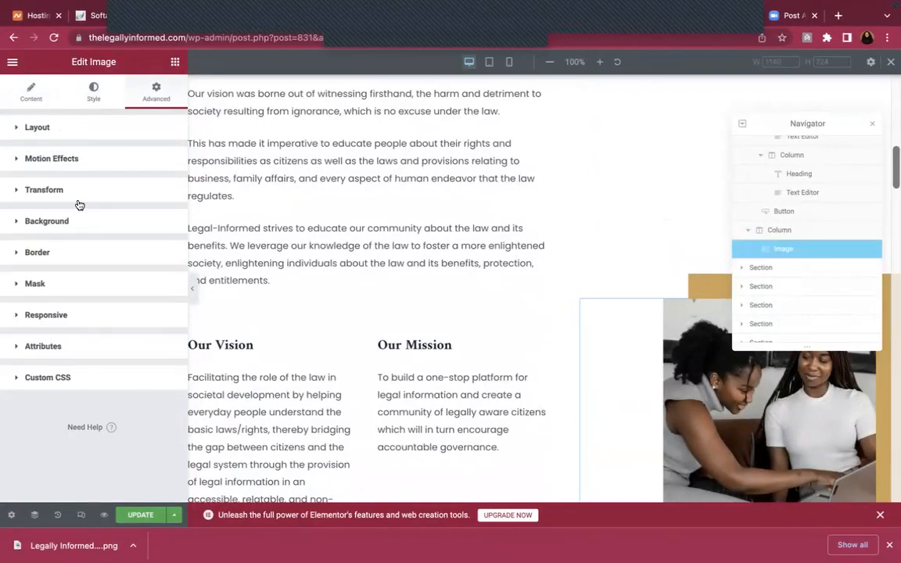
click(80, 227)
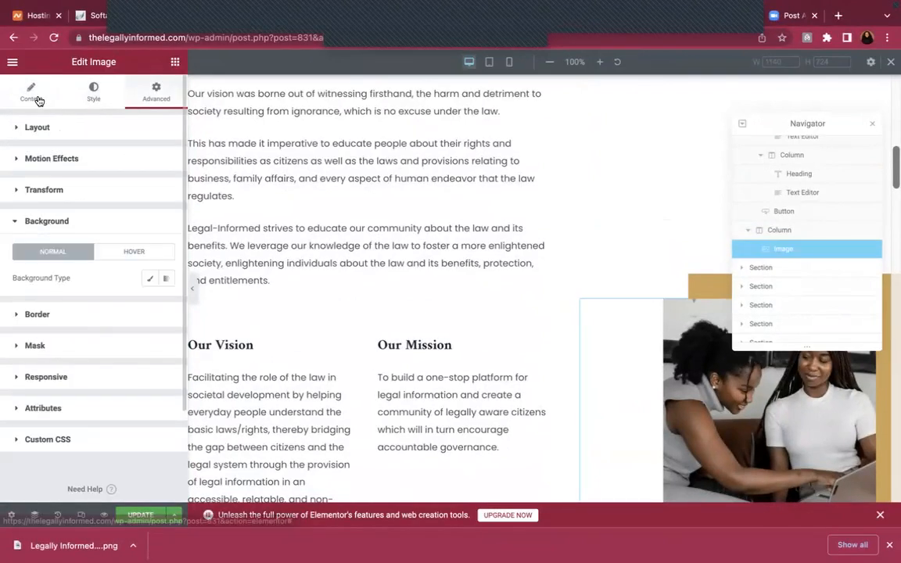
click(36, 95)
scroll(755, 377, down, 3)
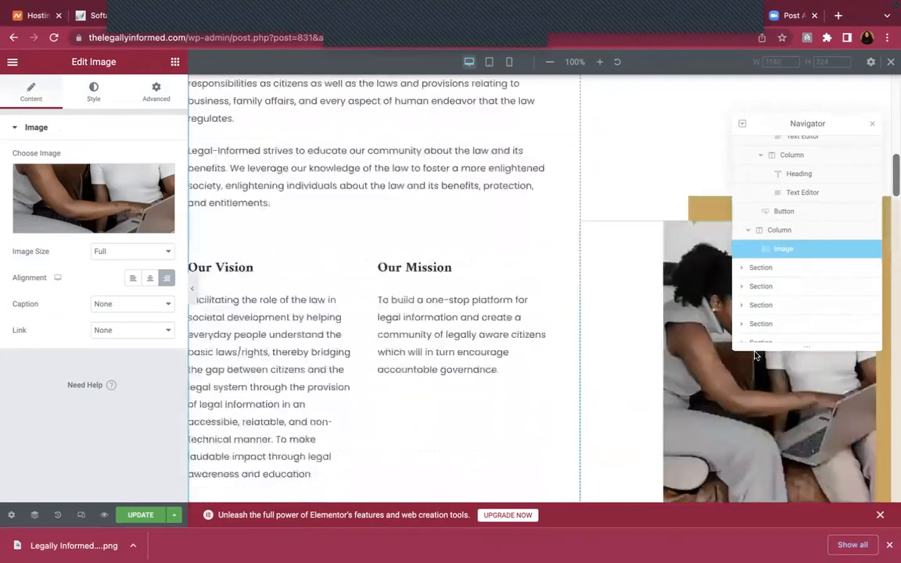
scroll(662, 307, down, 2)
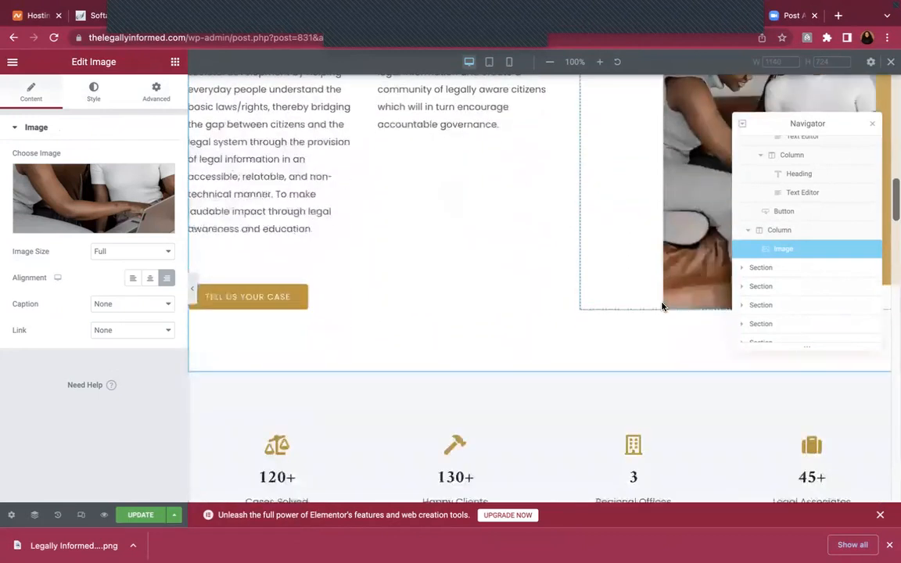
scroll(662, 307, up, 5)
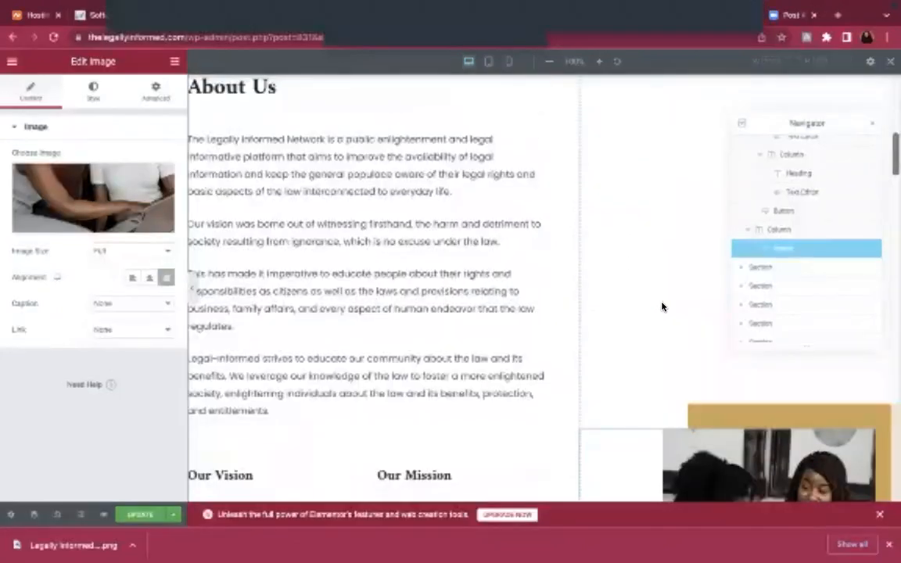
Delete the 'Our vision was borne out…' and 'This has made it imperative…' paragraphs from the About Us text
click(367, 249)
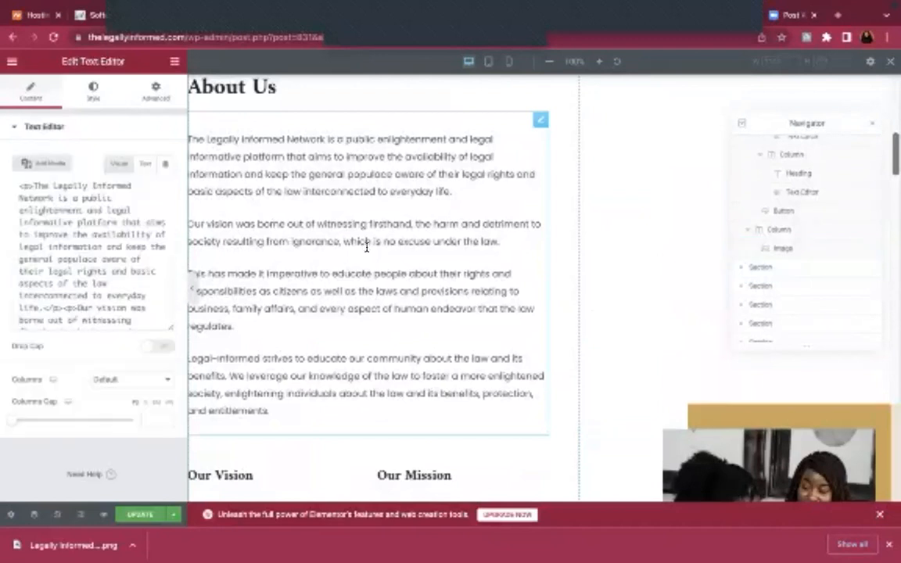
scroll(141, 294, down, 5)
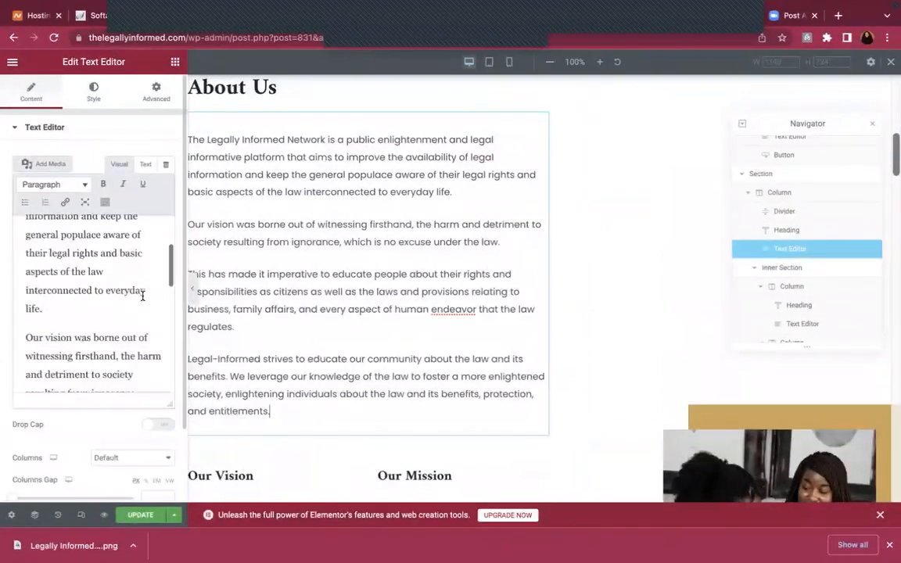
scroll(142, 296, down, 1)
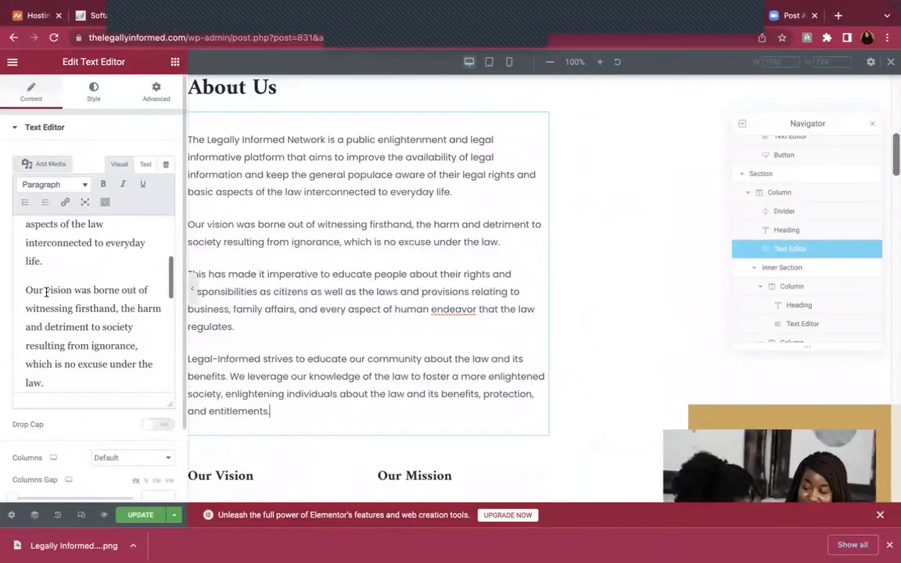
scroll(24, 292, up, 5)
drag(25, 292, 117, 377)
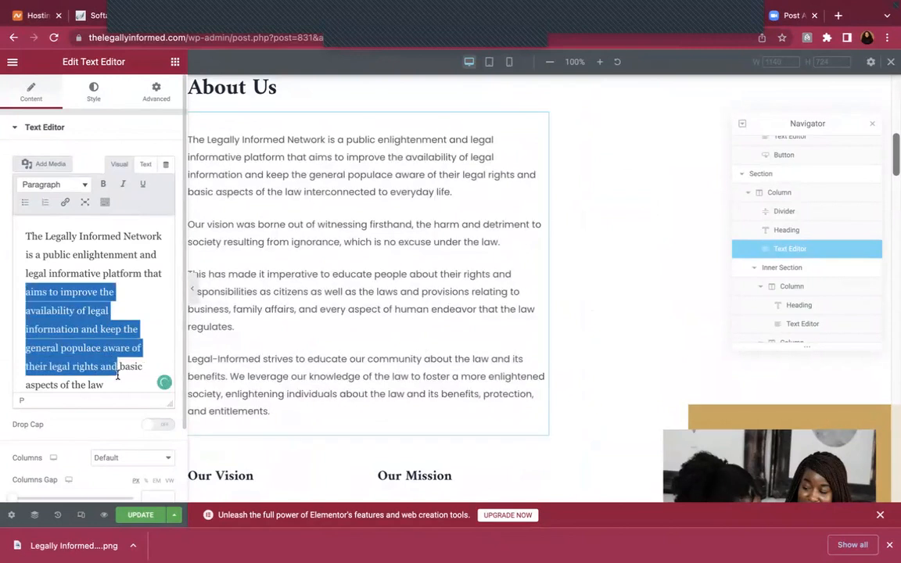
scroll(82, 320, down, 4)
click(24, 341)
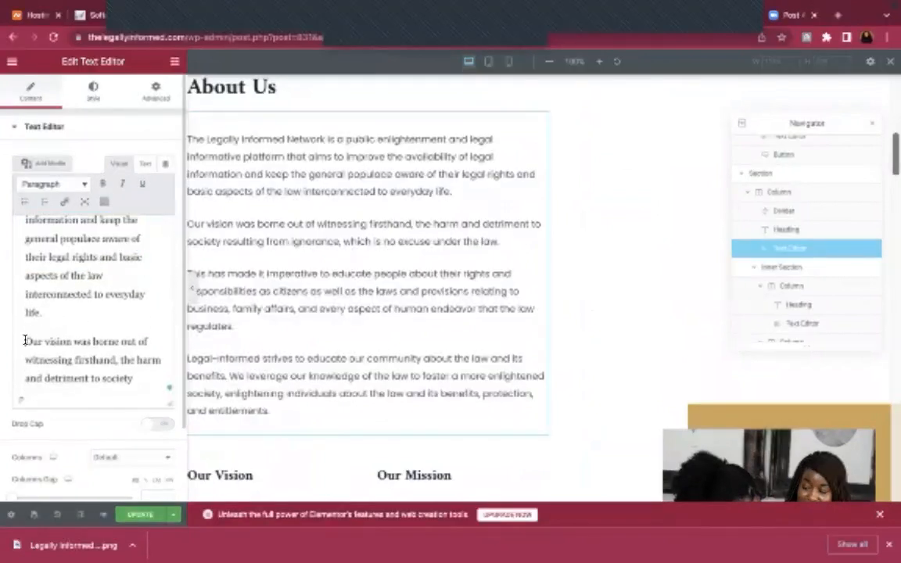
drag(24, 341, 155, 275)
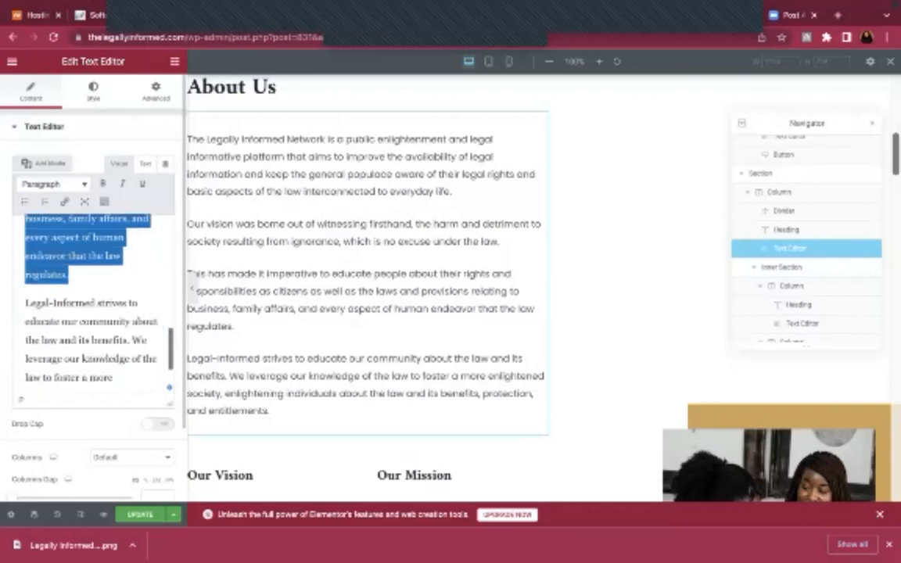
key(BackSpace)
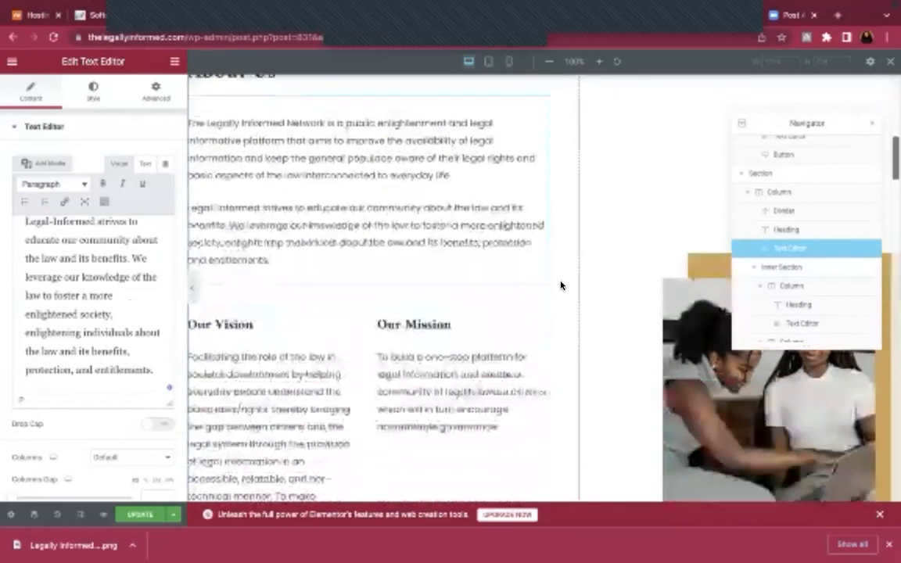
click(649, 274)
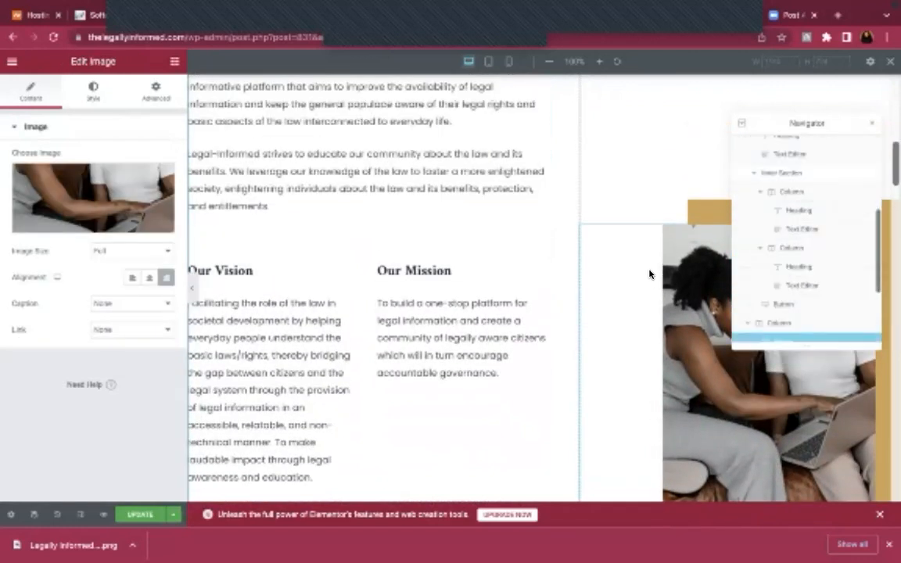
Check the side photo's Advanced margin and padding, return to Content, then switch to Canva
scroll(646, 270, up, 3)
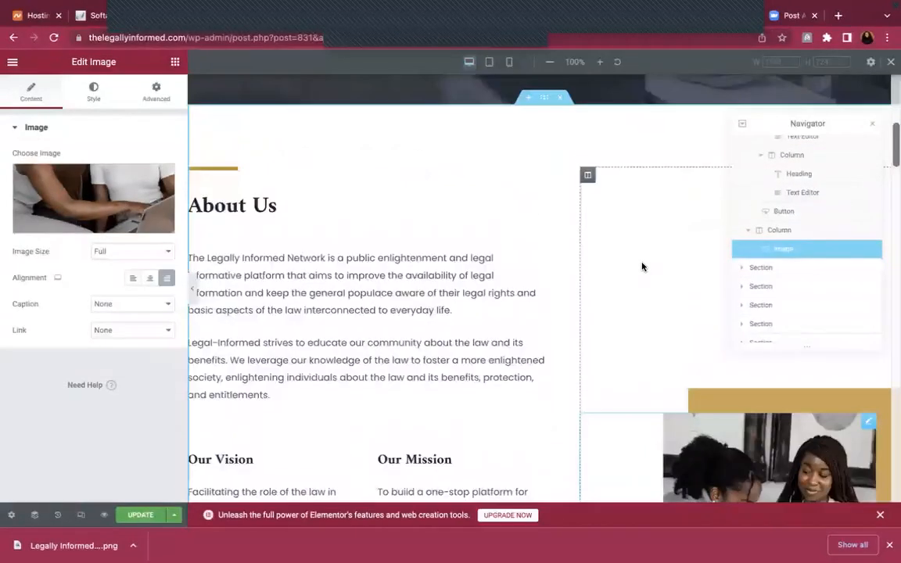
scroll(643, 267, up, 1)
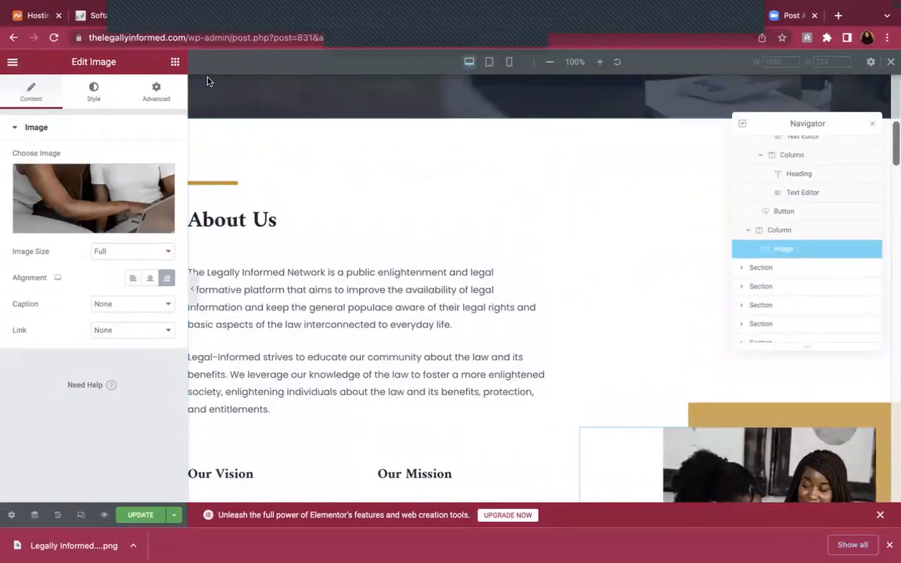
click(156, 94)
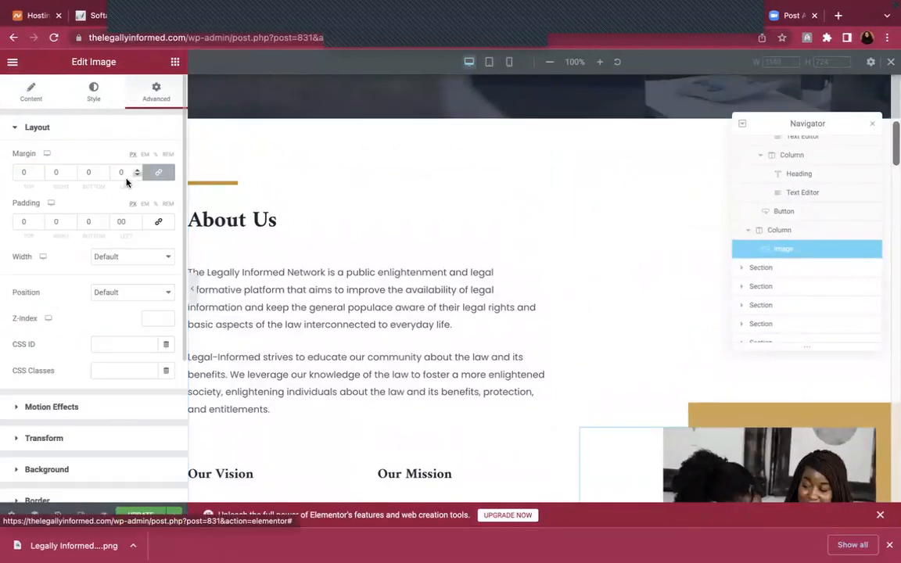
click(31, 94)
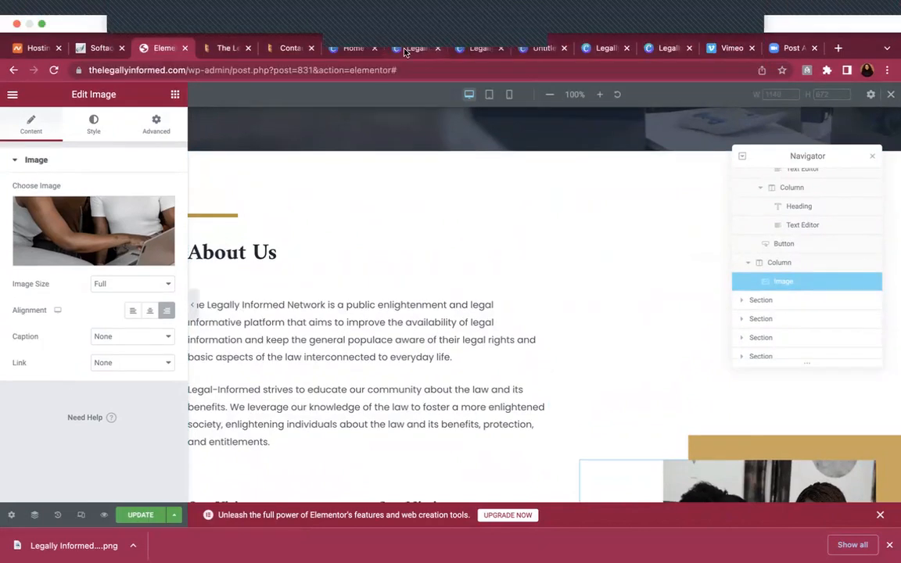
click(404, 50)
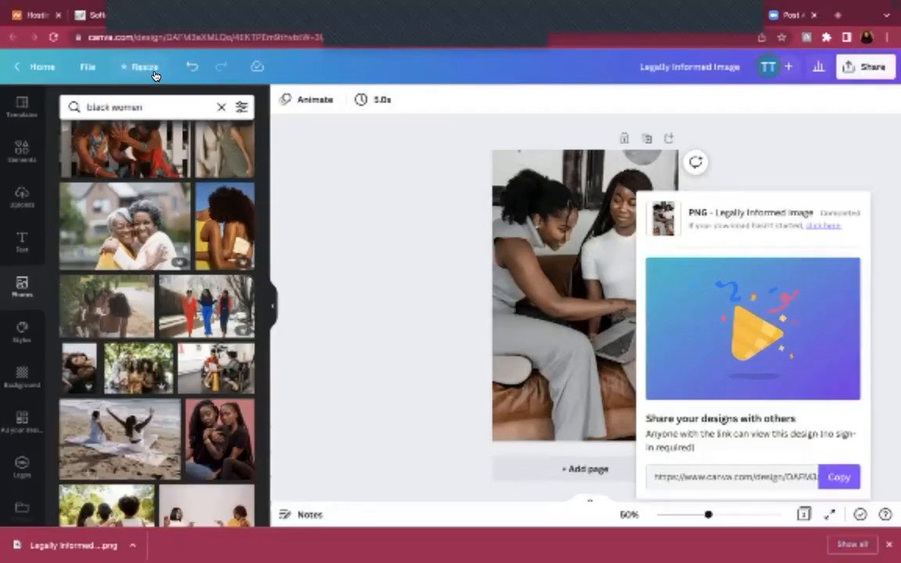
Resize the Legally Informed Image design to a custom 600 × 1500 px
click(155, 73)
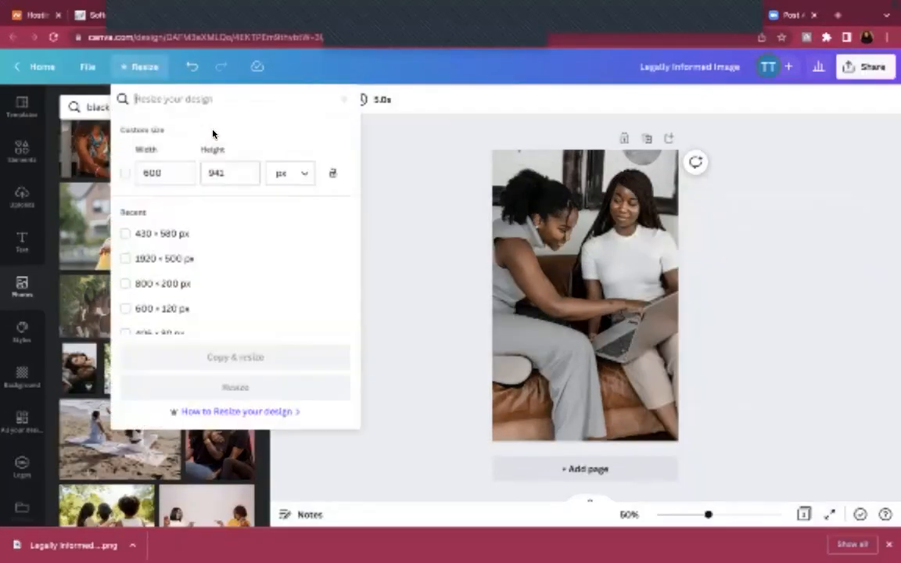
click(147, 173)
key(BackSpace)
key(BackSpace)
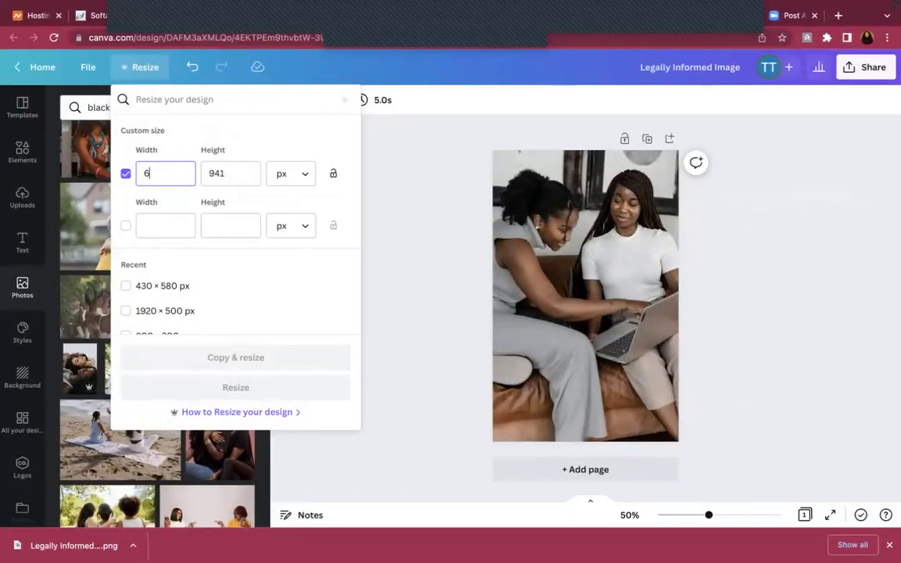
text(00)
click(232, 169)
key(BackSpace)
key(BackSpace)
text(1500)
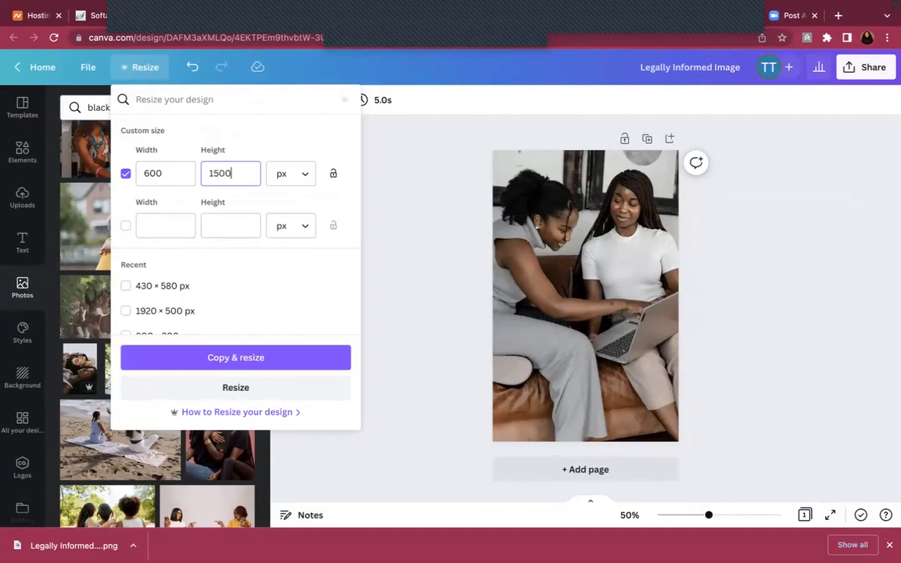
click(236, 387)
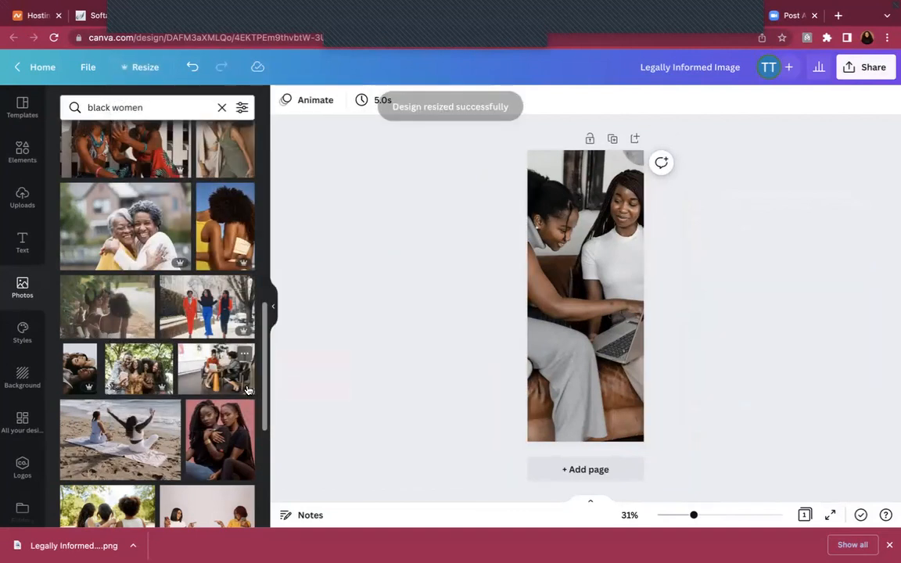
Download the resized design as a PNG via Share > Download
click(847, 68)
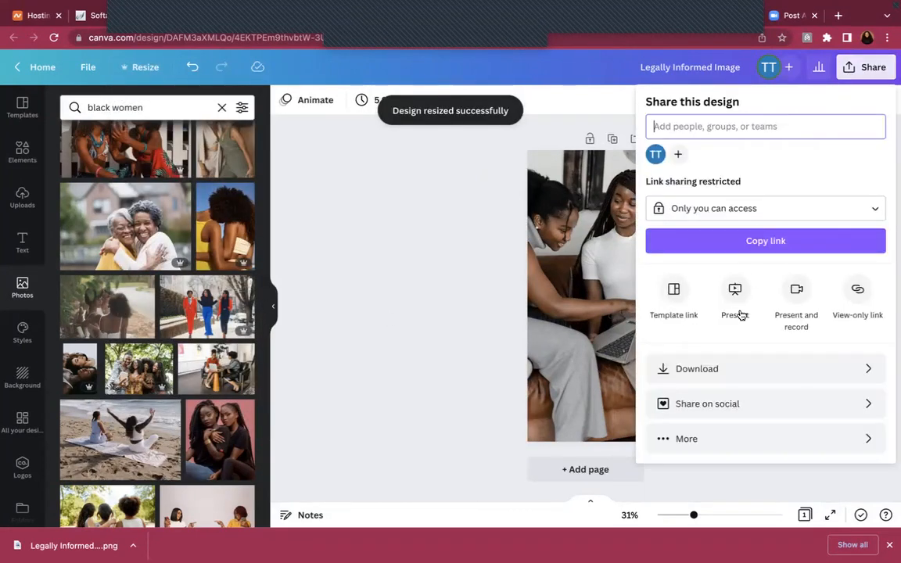
click(717, 368)
click(718, 332)
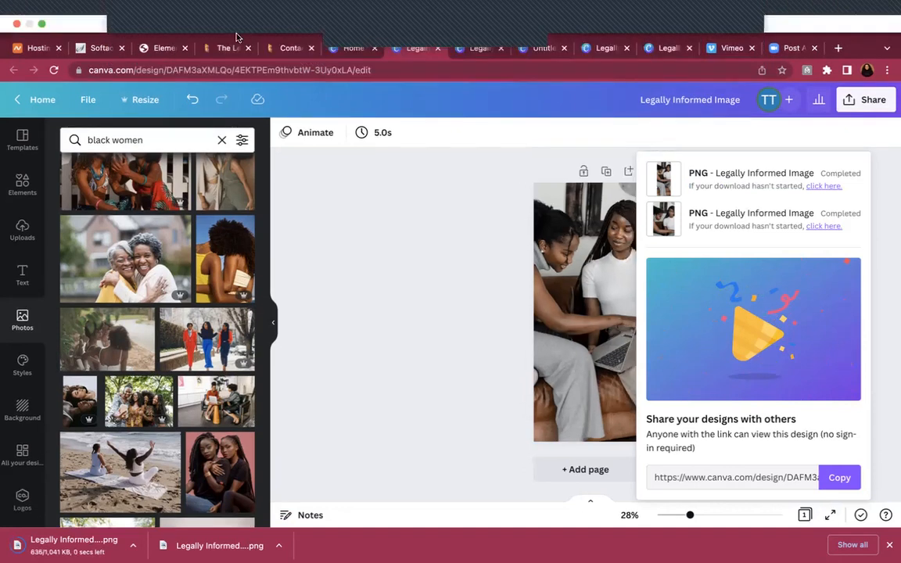
click(157, 45)
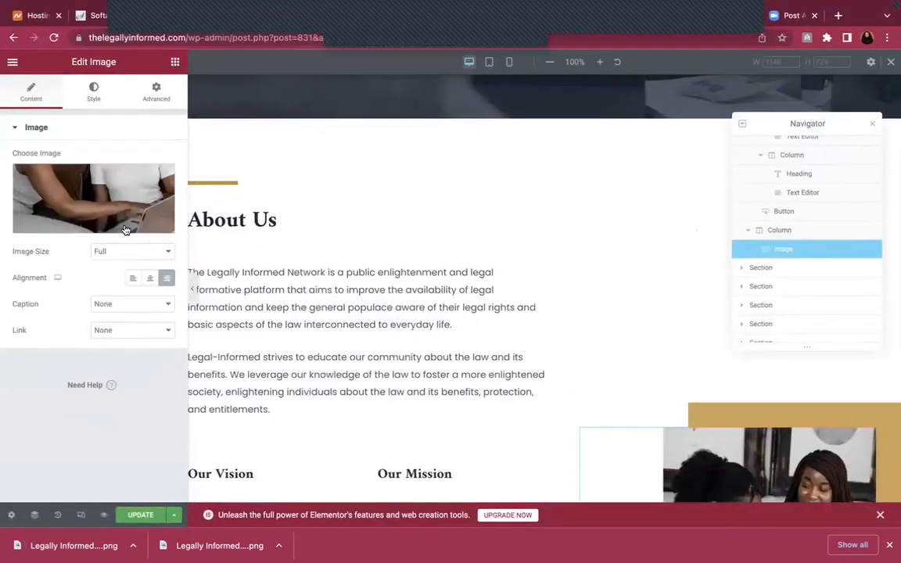
Upload the downloaded Legally Informed Image PNG through the About Us image's media library
click(100, 226)
click(187, 118)
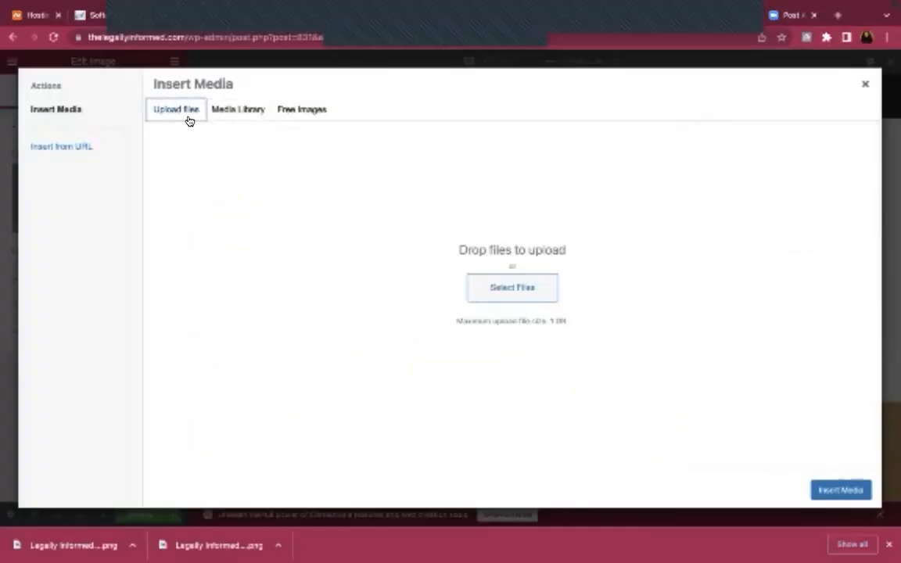
click(482, 286)
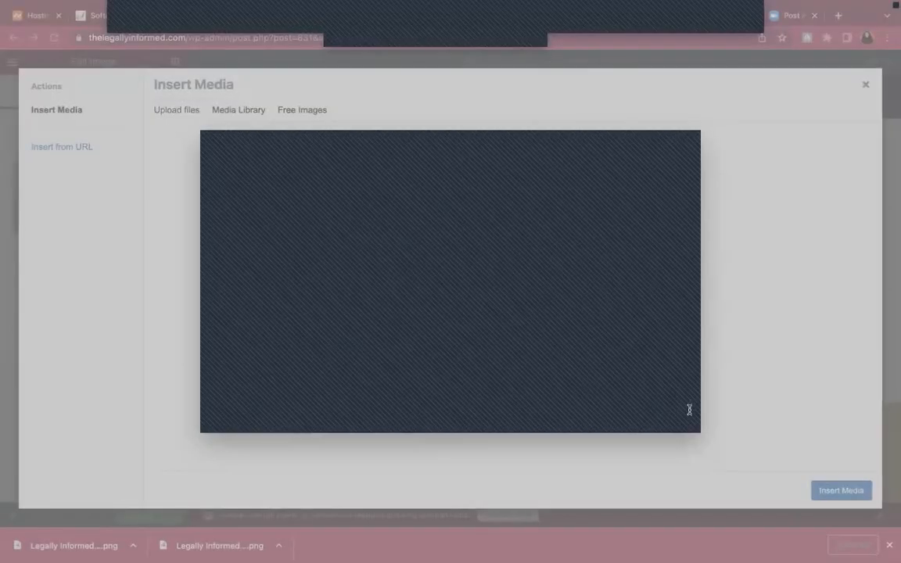
click(667, 420)
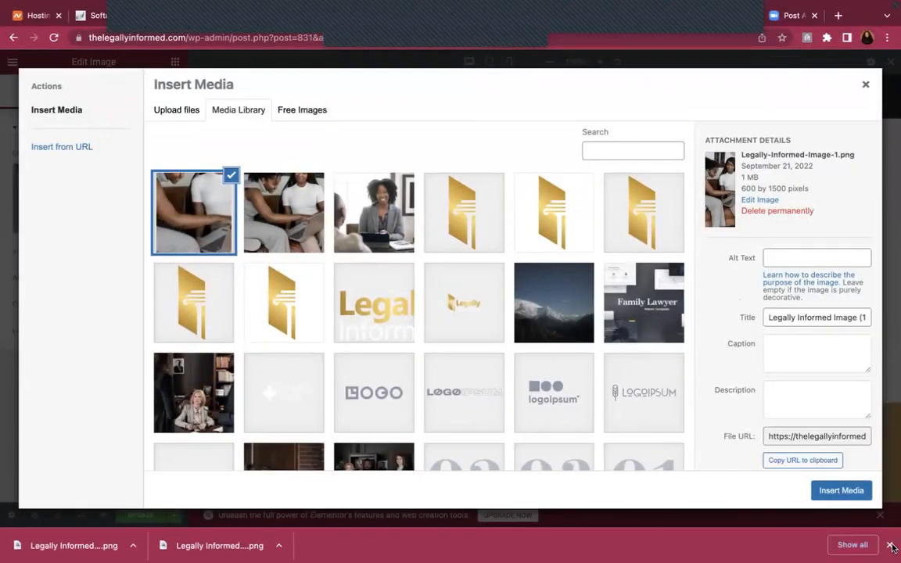
Copy the image title into its alt text, insert it beside About Us, and update the page
triple_click(798, 317)
key(ctrl+c)
click(785, 259)
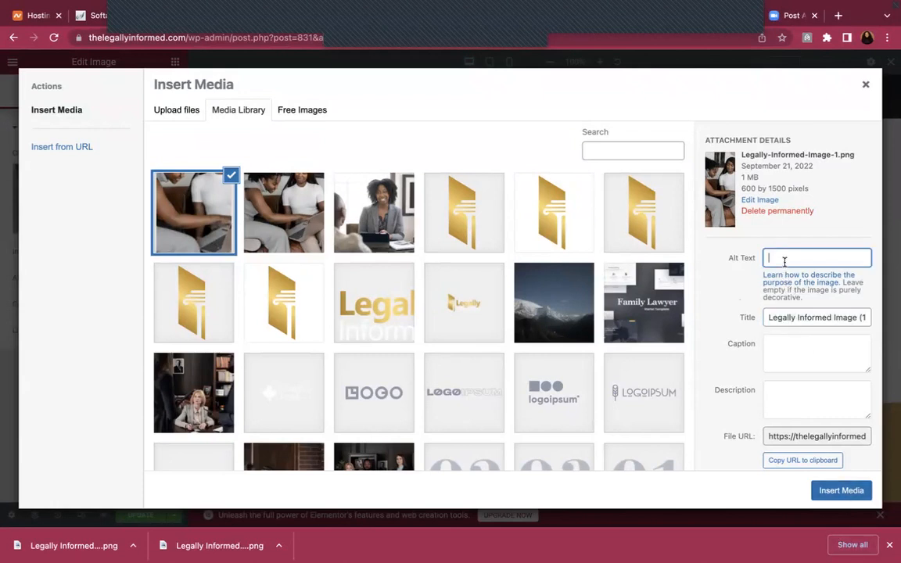
key(ctrl+v)
click(845, 493)
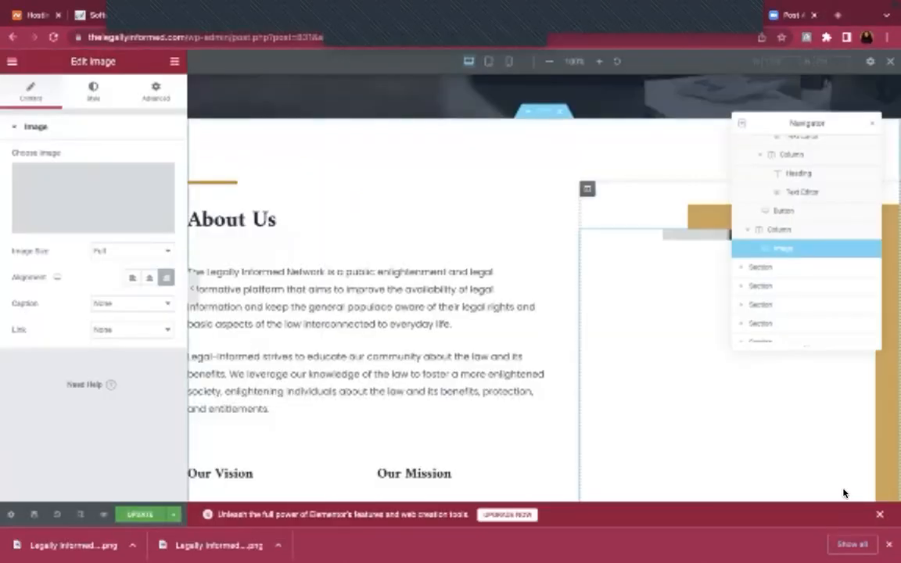
scroll(720, 394, down, 5)
scroll(720, 394, up, 4)
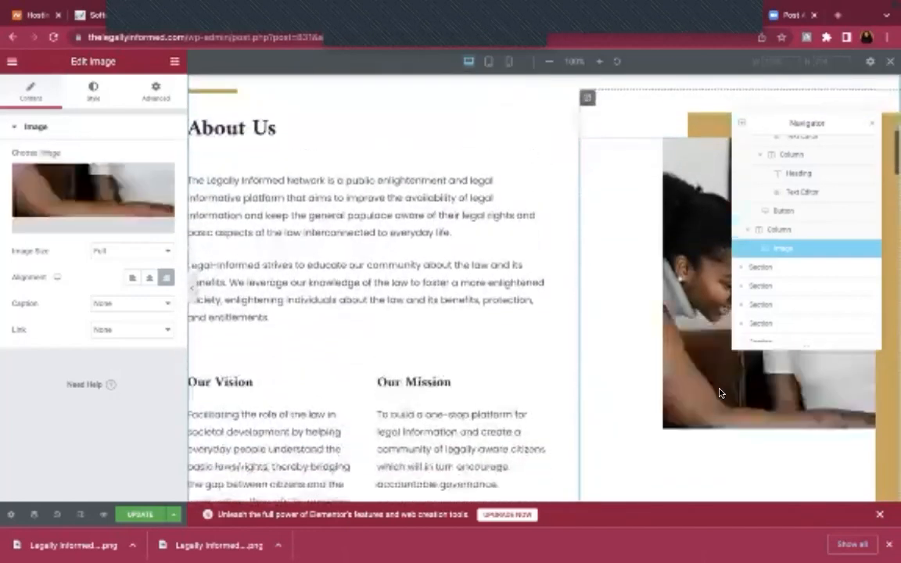
scroll(561, 349, down, 2)
scroll(562, 349, down, 2)
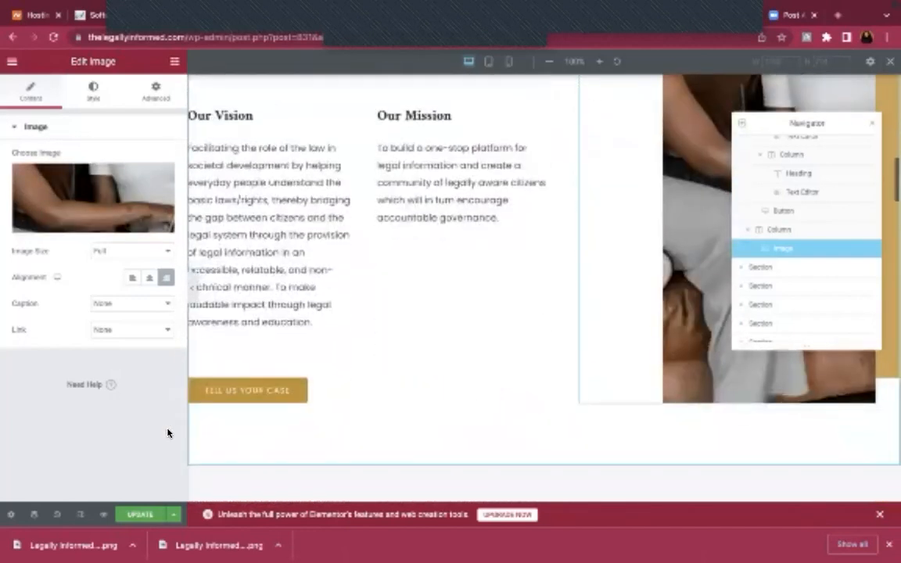
click(139, 514)
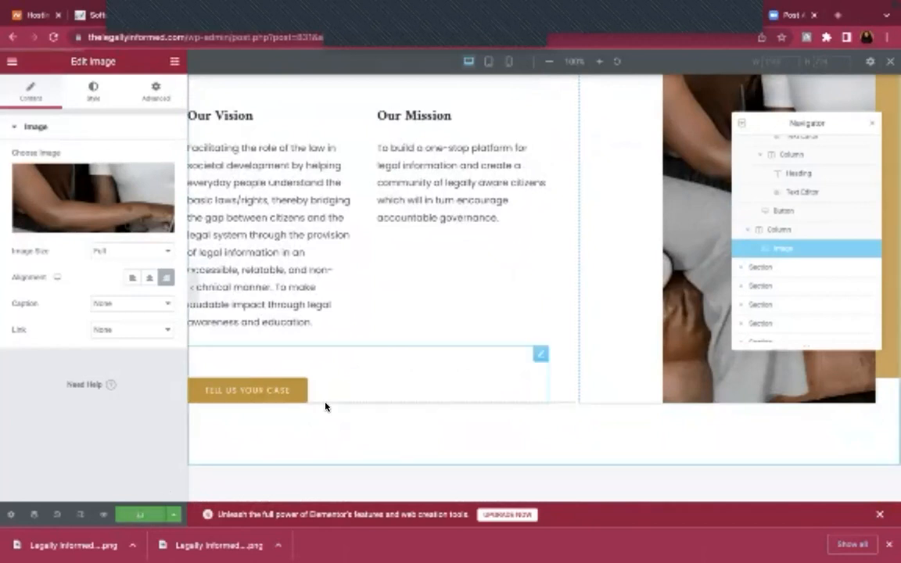
Replace the Tell Us Your Case button's # link with the Contact page URL and update the page
click(293, 391)
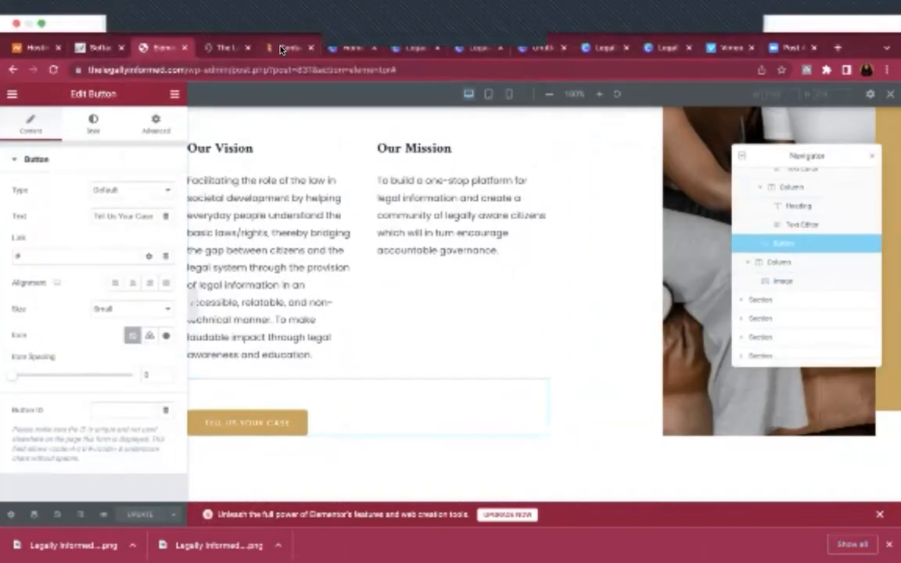
click(287, 43)
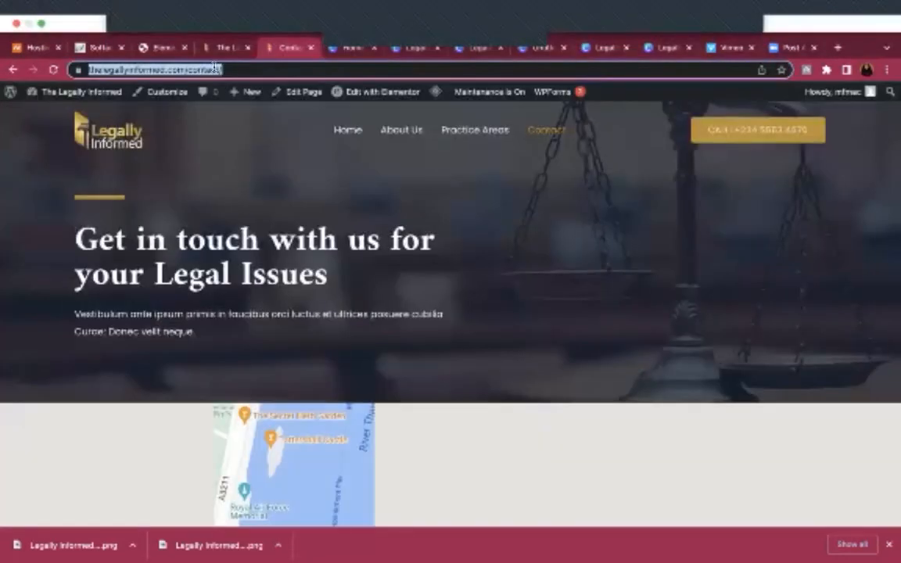
click(160, 49)
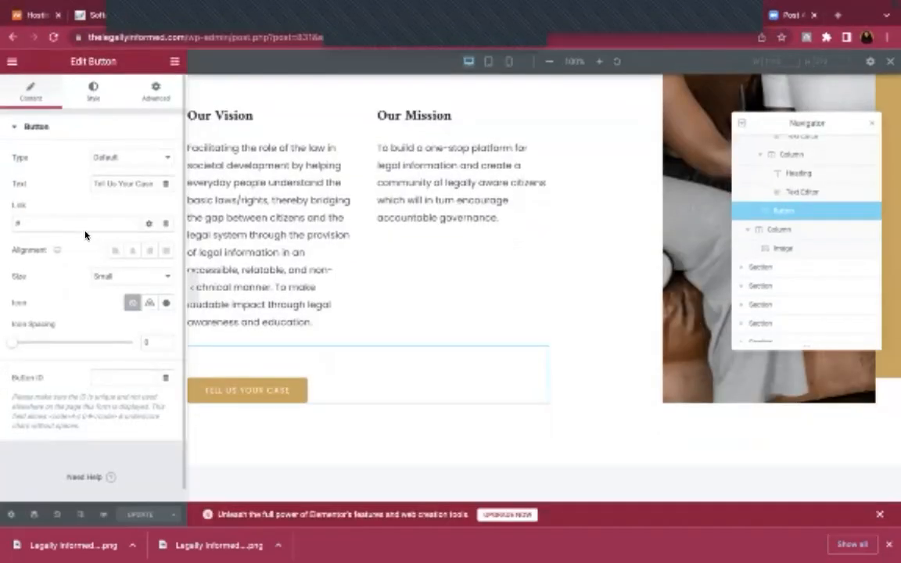
click(82, 226)
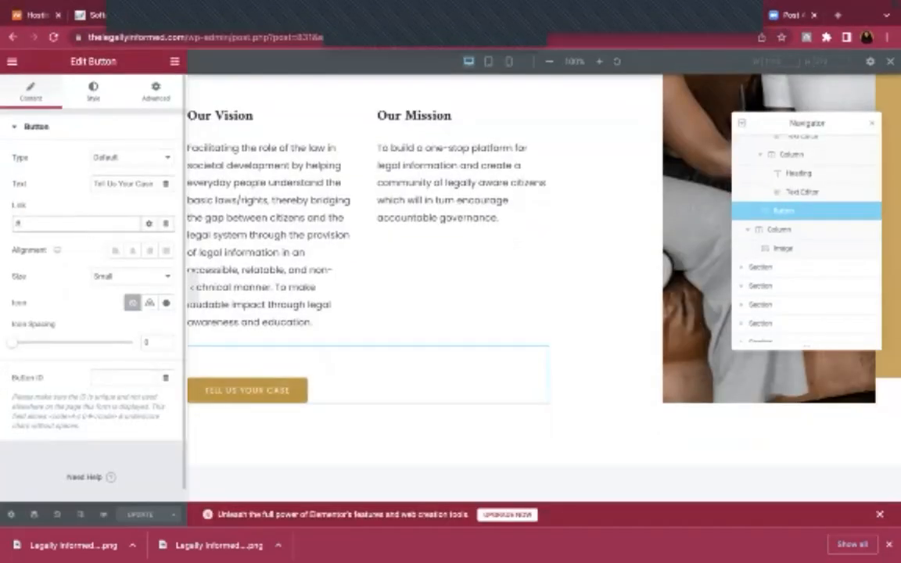
key(BackSpace)
text(https://thelegallyinformed.com/contact/)
click(143, 515)
scroll(318, 296, up, 3)
scroll(315, 197, up, 5)
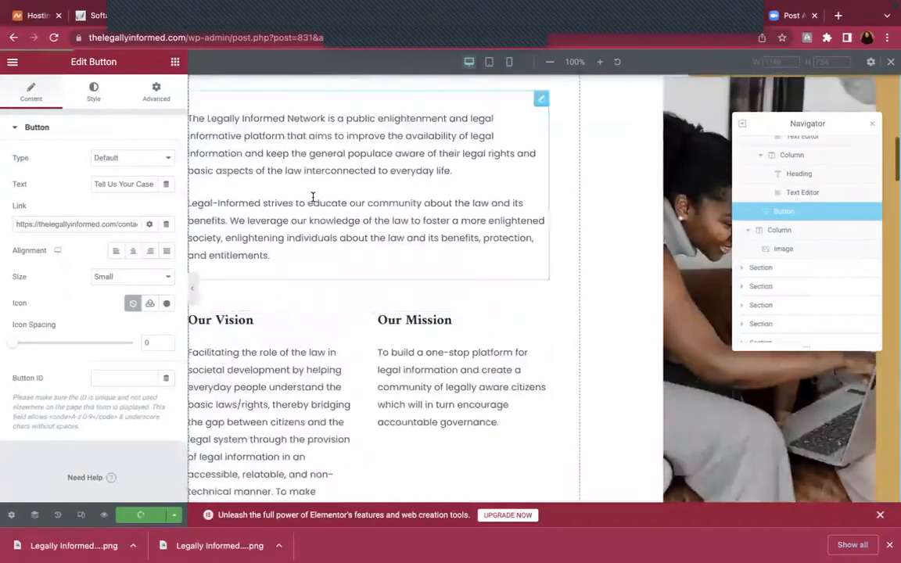
scroll(318, 195, up, 10)
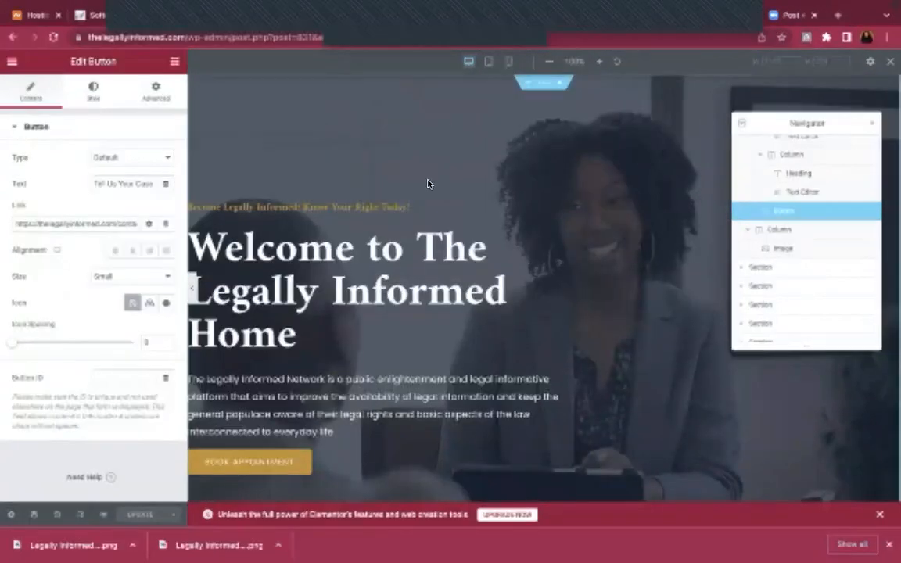
scroll(428, 184, down, 15)
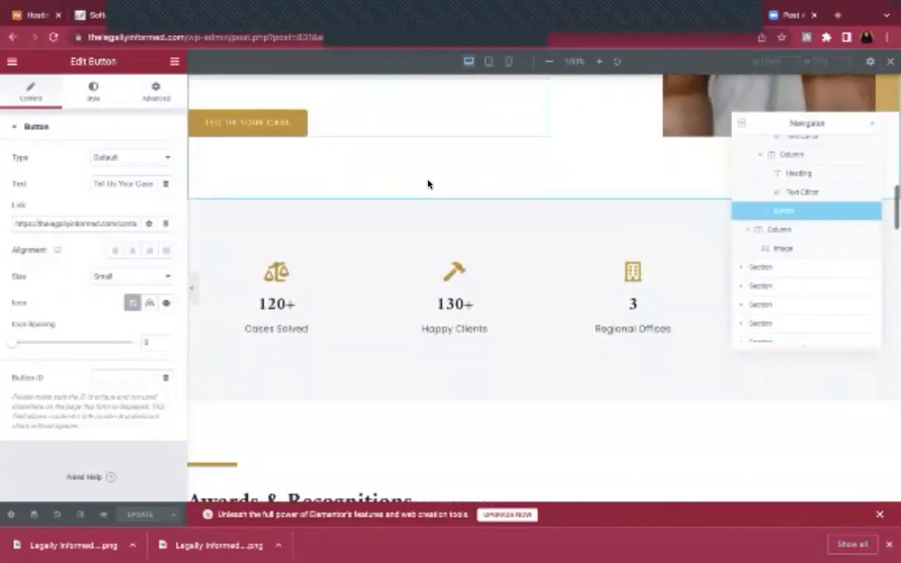
scroll(428, 184, up, 1)
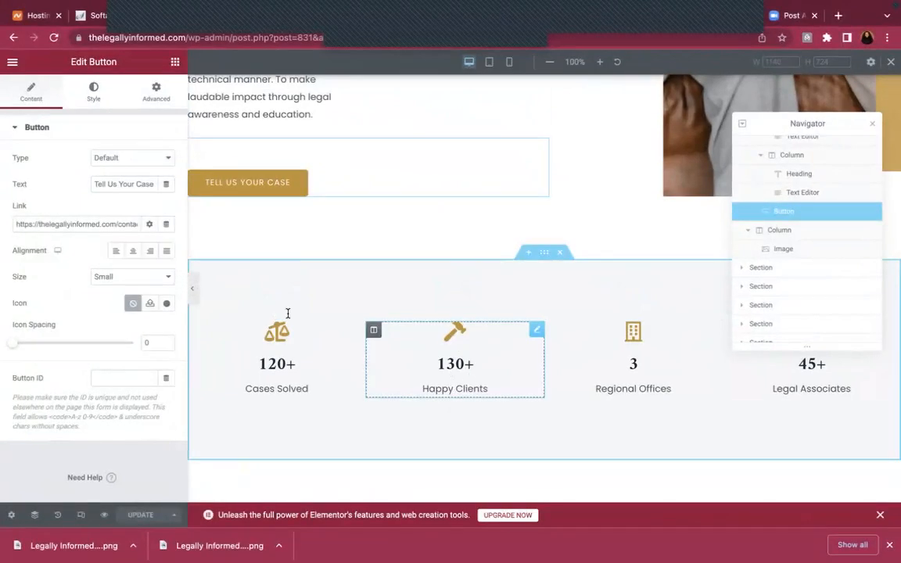
scroll(288, 313, down, 1)
Select the Cases Solved stat box to show its settings
click(647, 317)
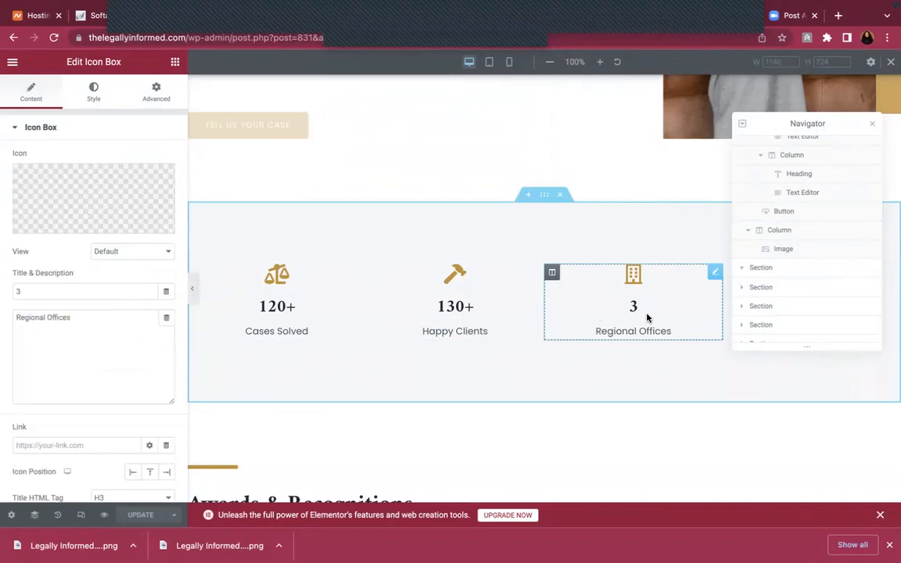
scroll(476, 308, up, 1)
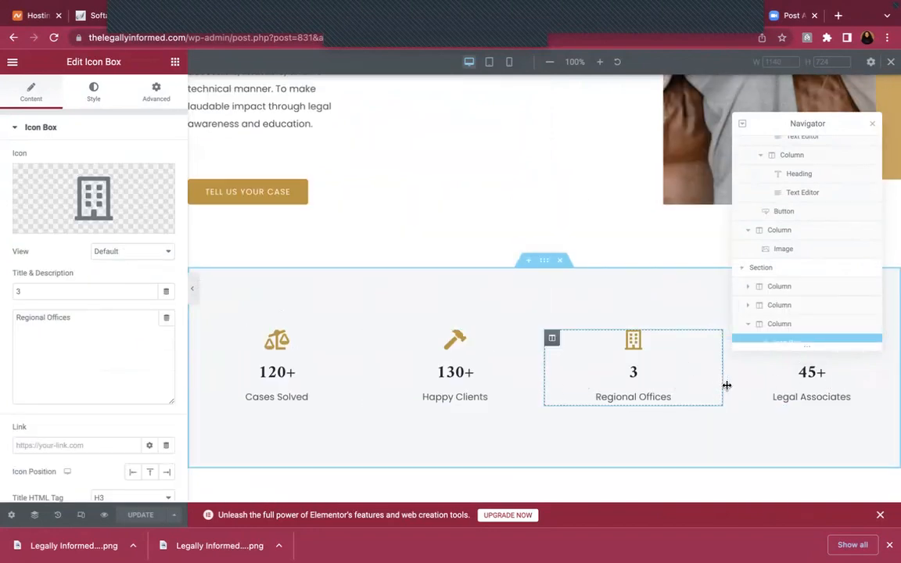
scroll(803, 391, down, 1)
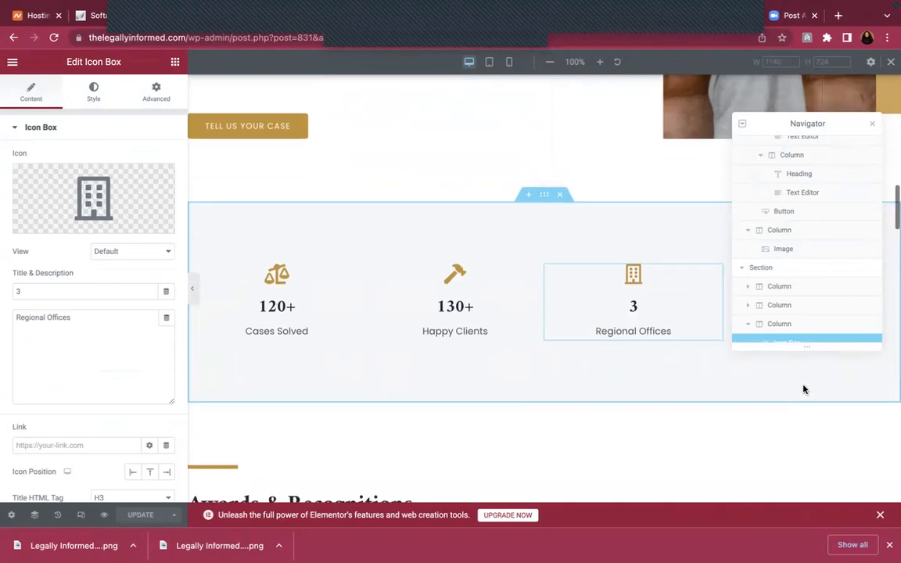
click(303, 289)
Scroll down the canvas to review the Awards & Recognitions section
scroll(66, 389, down, 2)
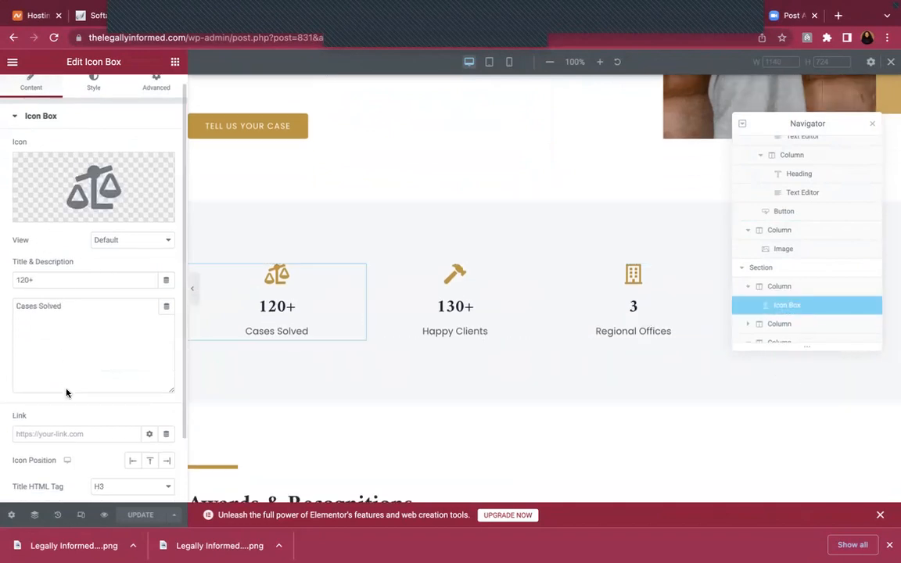
scroll(382, 356, down, 4)
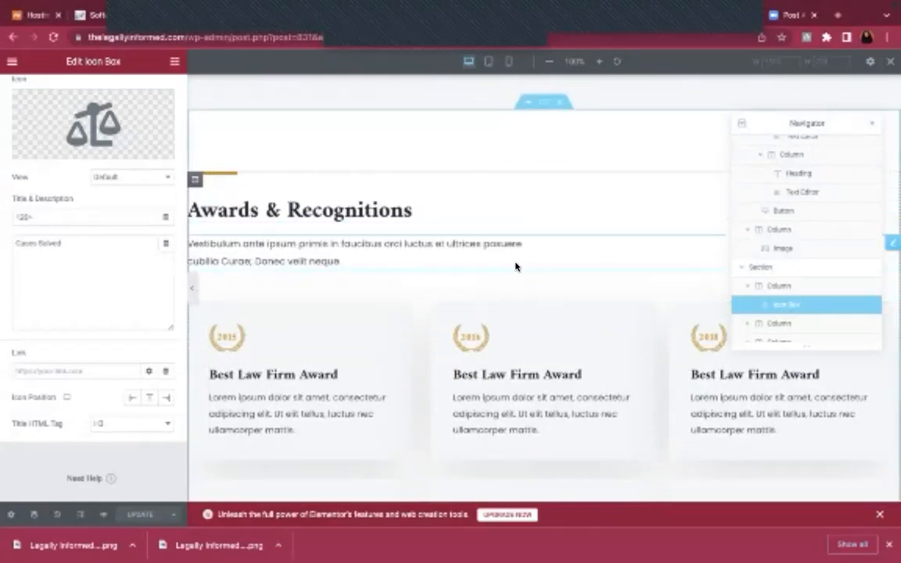
scroll(529, 233, down, 2)
scroll(529, 233, up, 5)
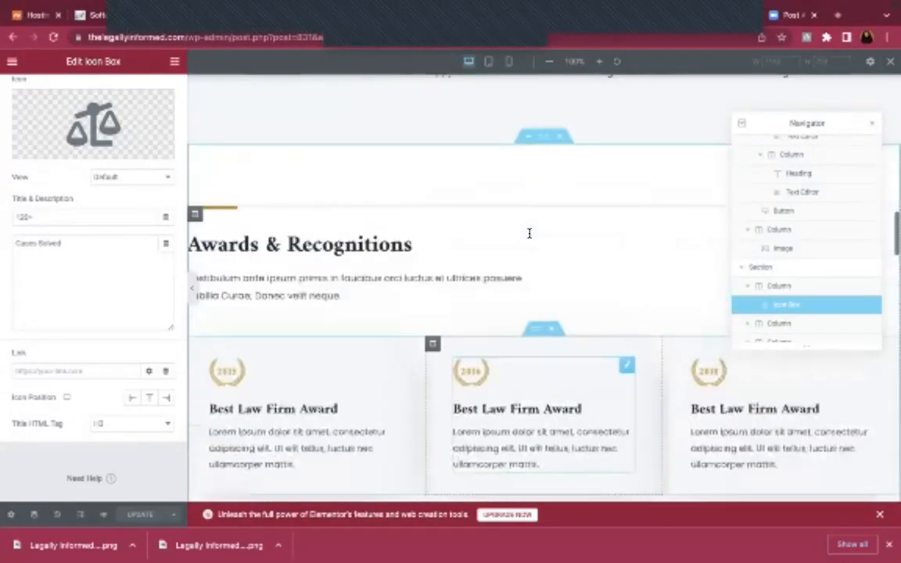
scroll(616, 423, down, 5)
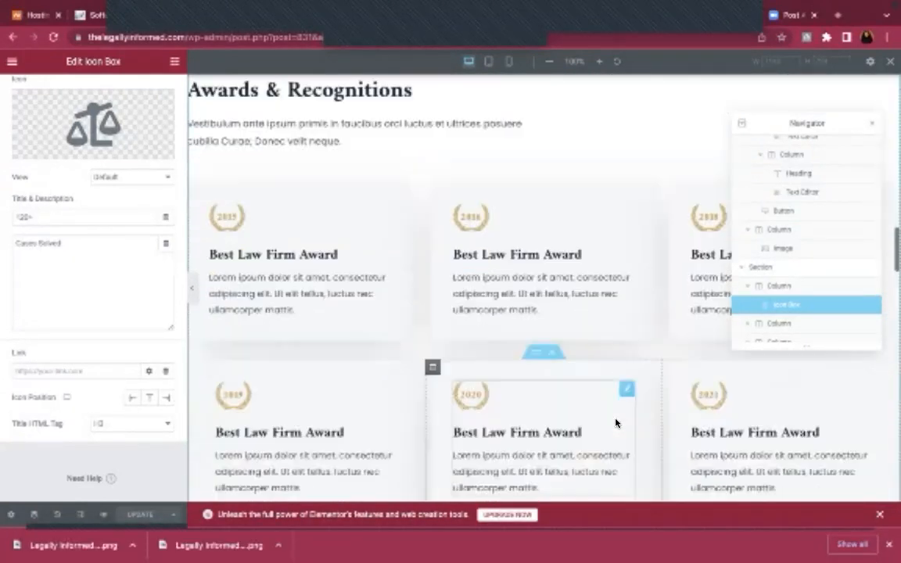
scroll(560, 271, down, 2)
scroll(561, 272, down, 2)
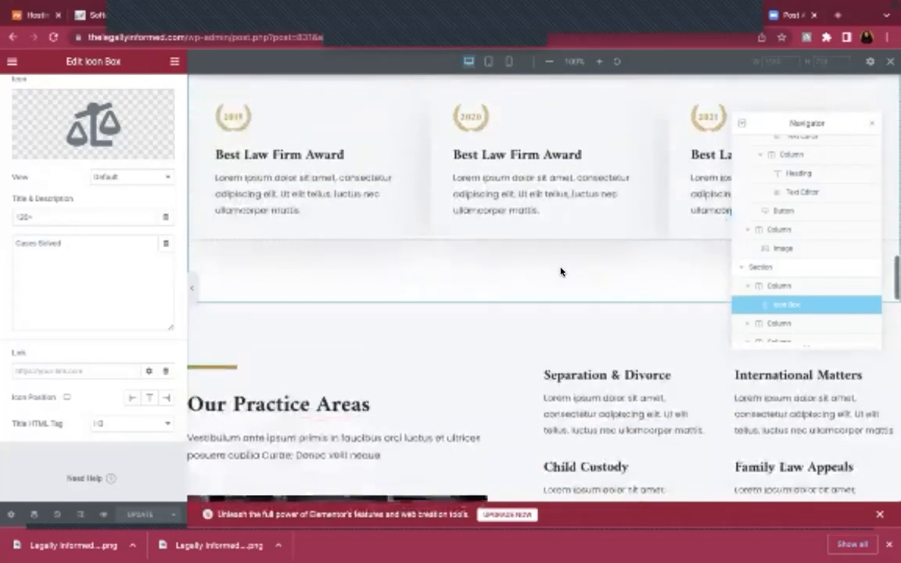
scroll(560, 270, up, 2)
scroll(560, 272, up, 1)
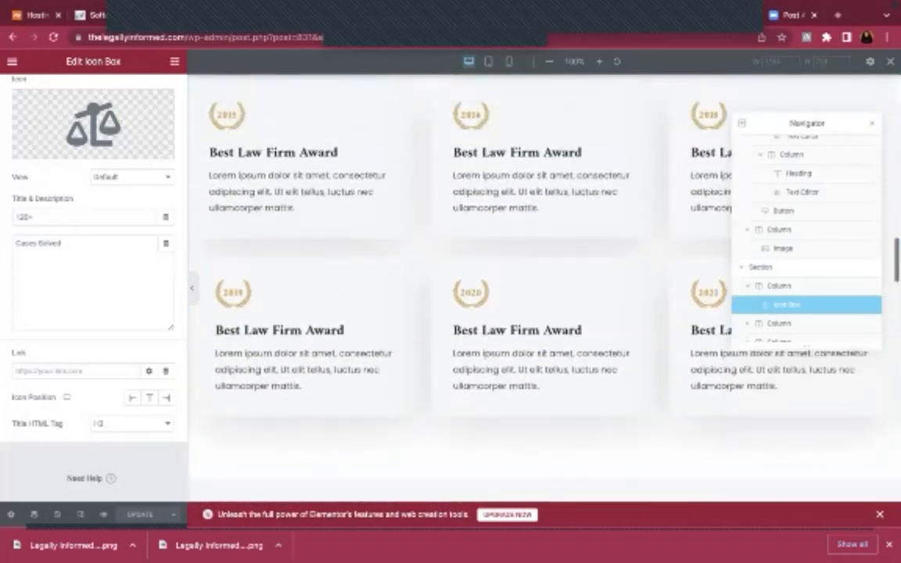
click(727, 547)
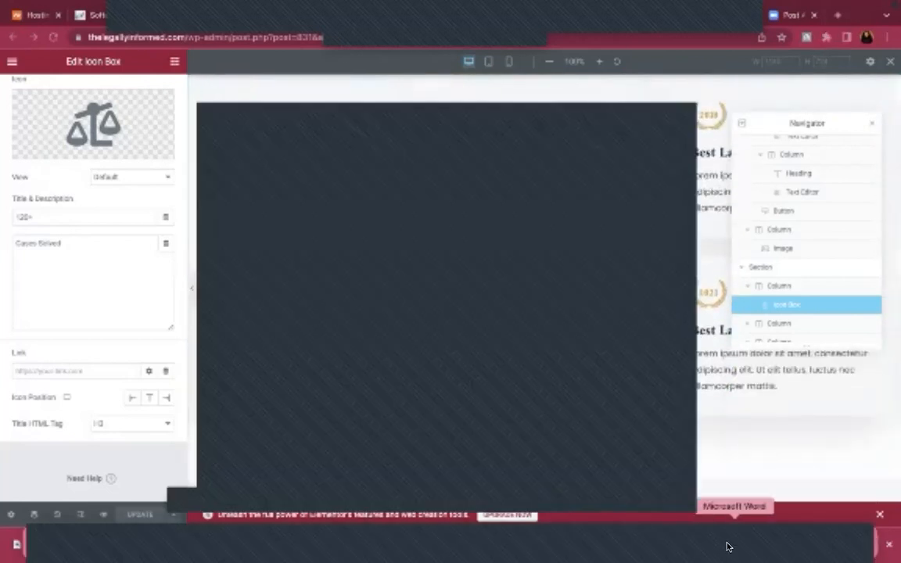
mouse_move(34, 3)
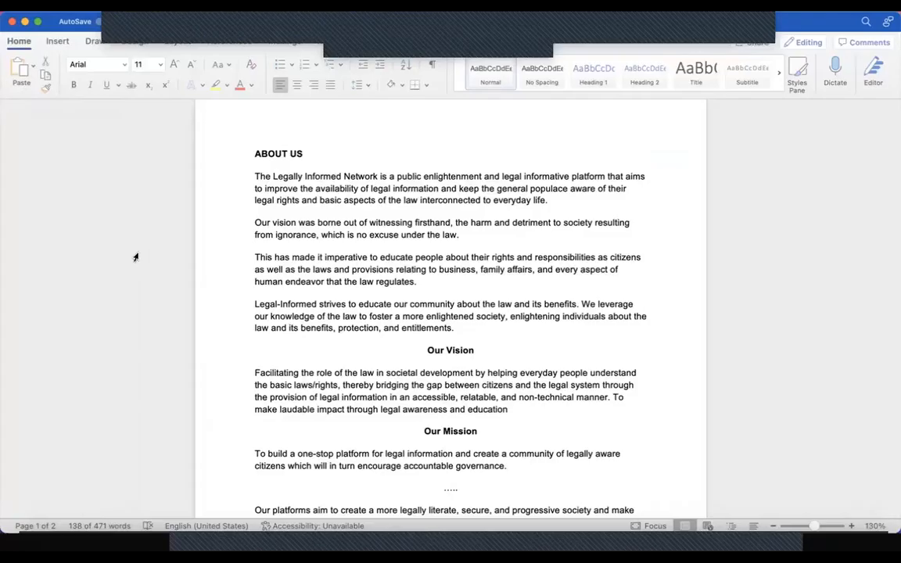
scroll(135, 258, down, 5)
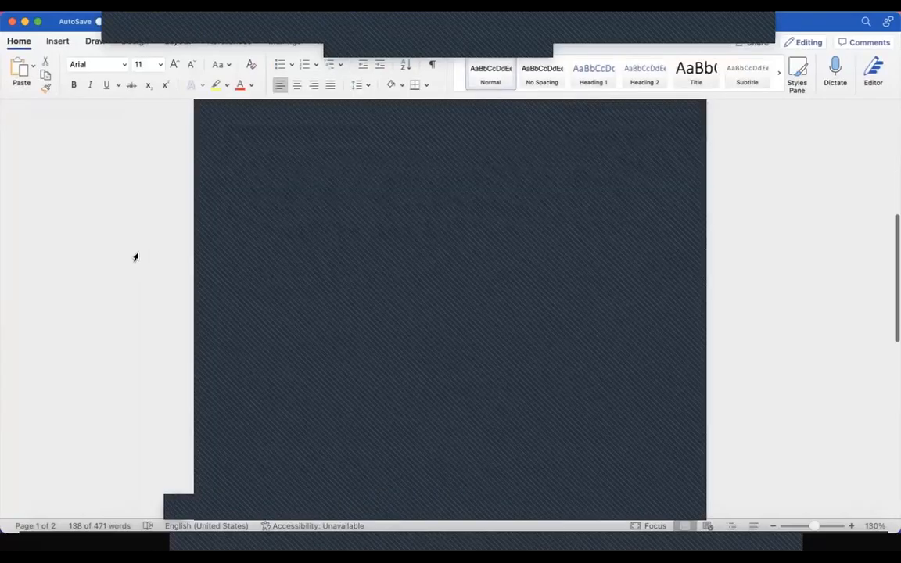
scroll(136, 257, down, 5)
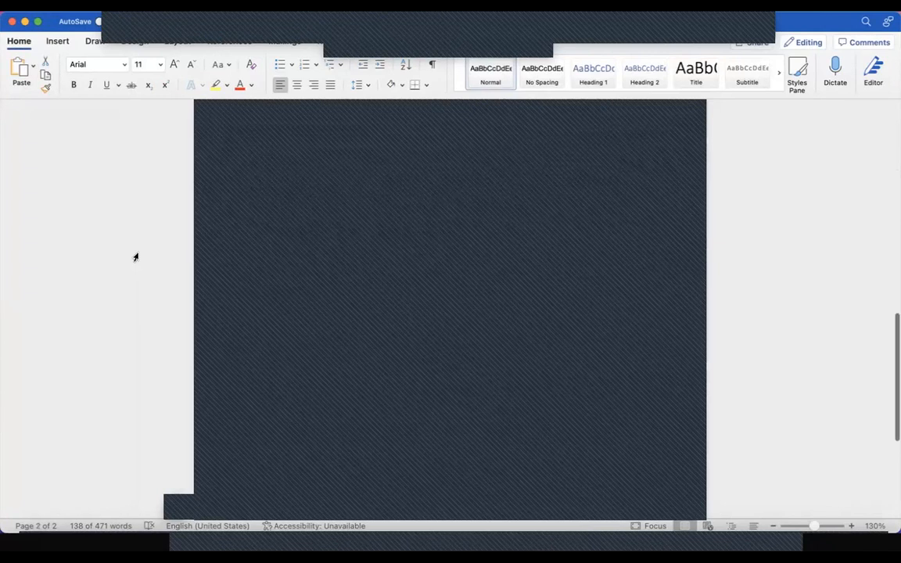
click(117, 543)
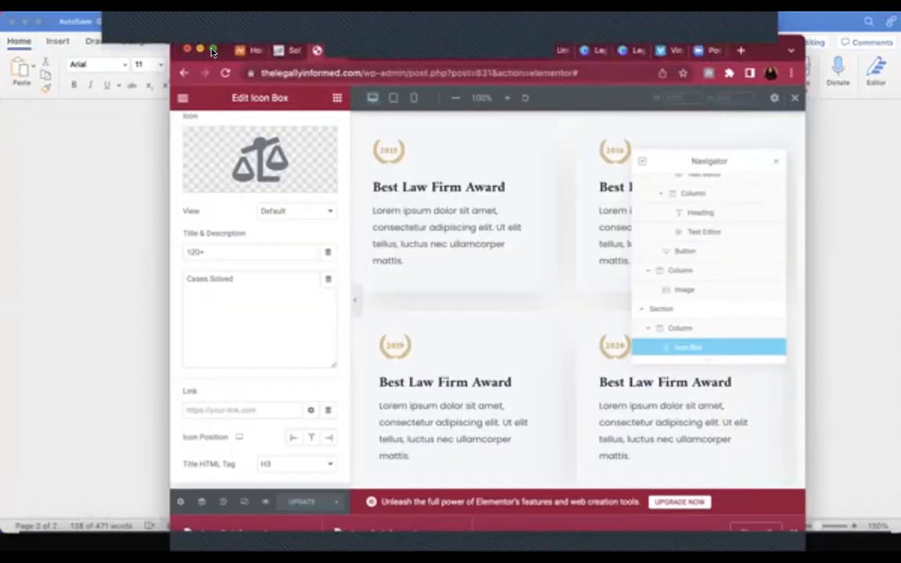
Maximize the browser and open the Awards & Recognitions section's Advanced > Responsive options
click(212, 51)
scroll(364, 244, up, 5)
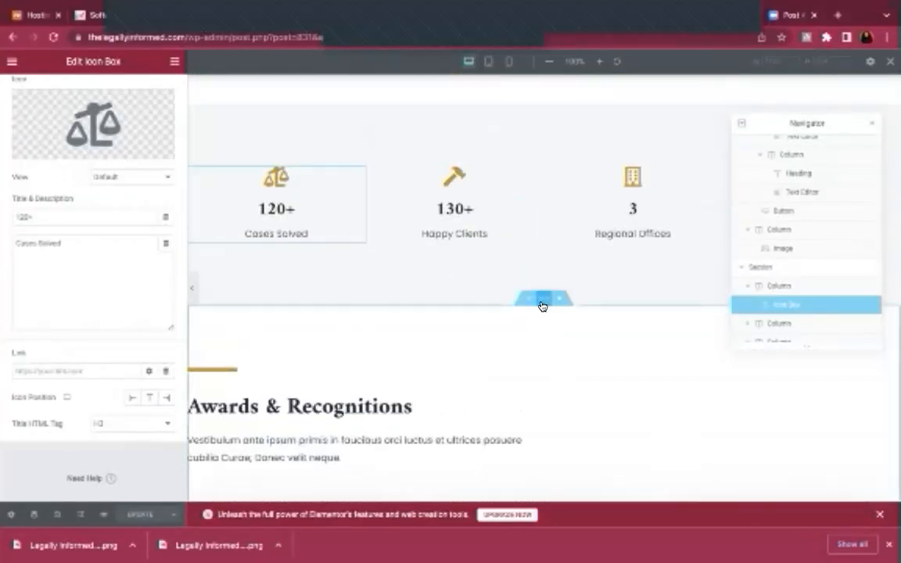
scroll(539, 304, down, 1)
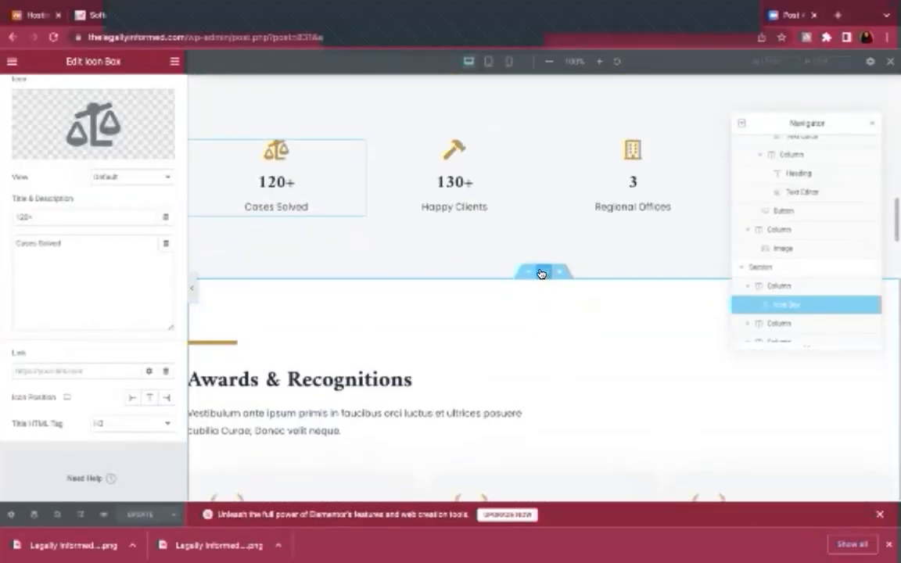
click(540, 273)
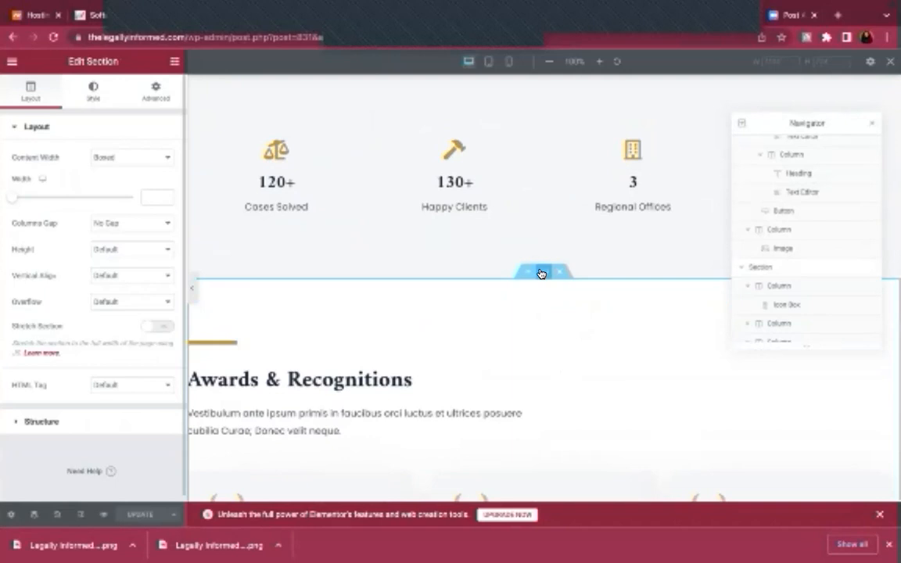
click(148, 109)
click(115, 375)
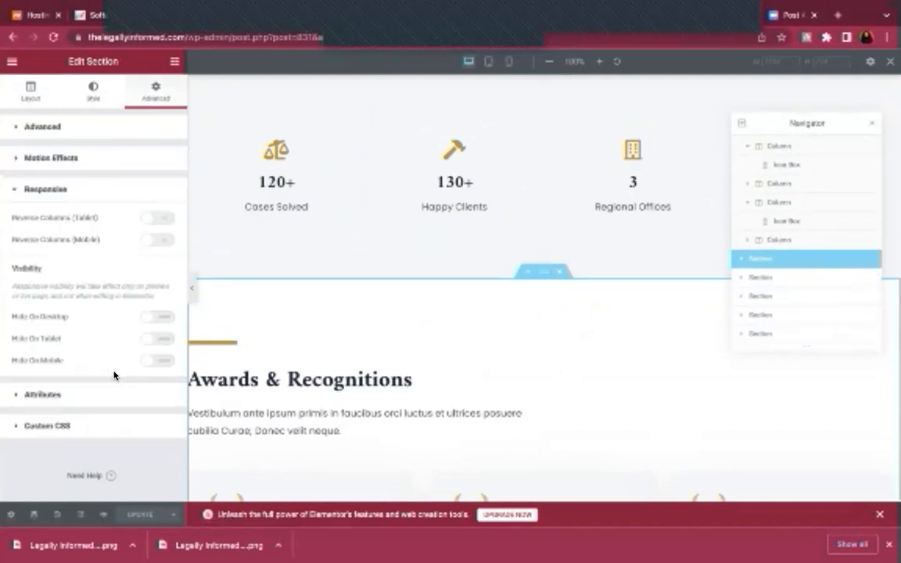
Switch on Hide On Desktop, Hide On Tablet and Hide On Mobile for the section
click(162, 321)
click(161, 338)
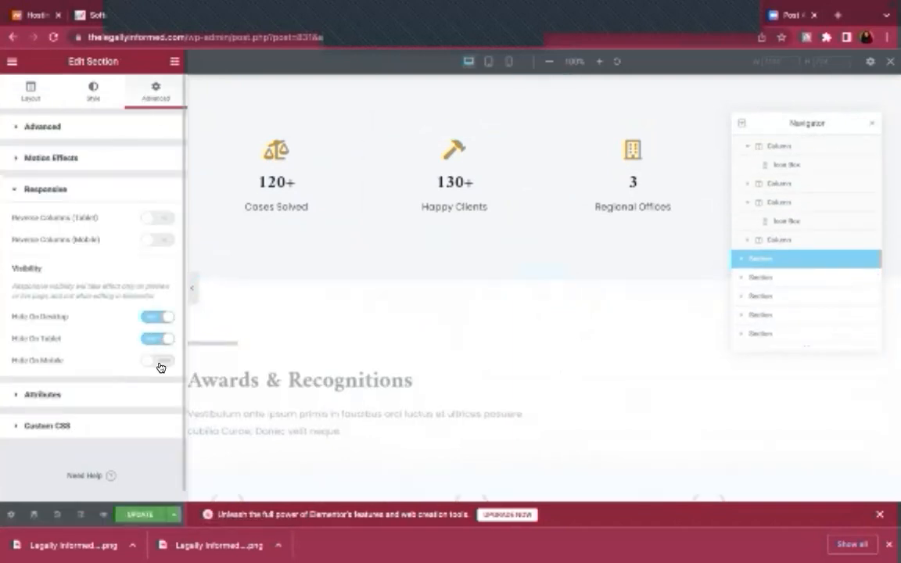
click(158, 362)
scroll(353, 379, down, 5)
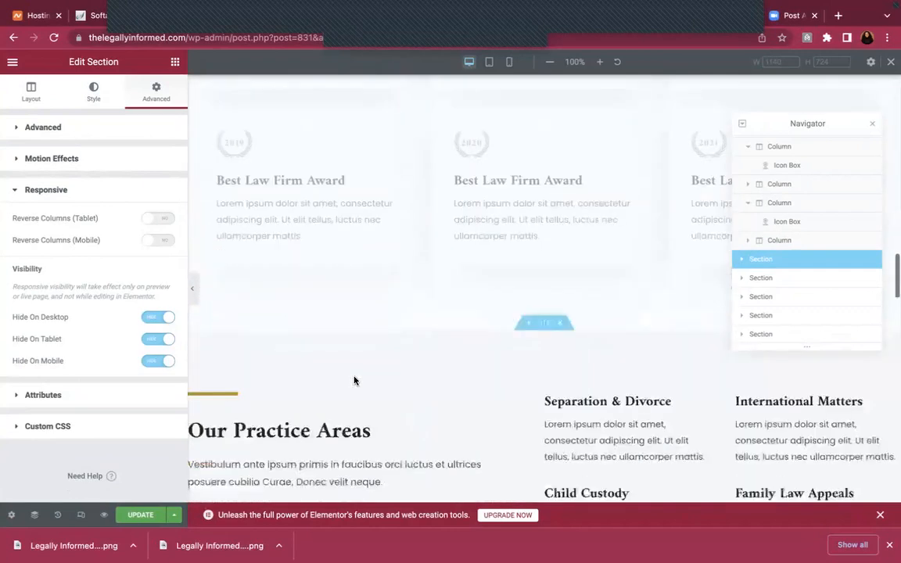
scroll(354, 382, down, 3)
scroll(514, 363, down, 1)
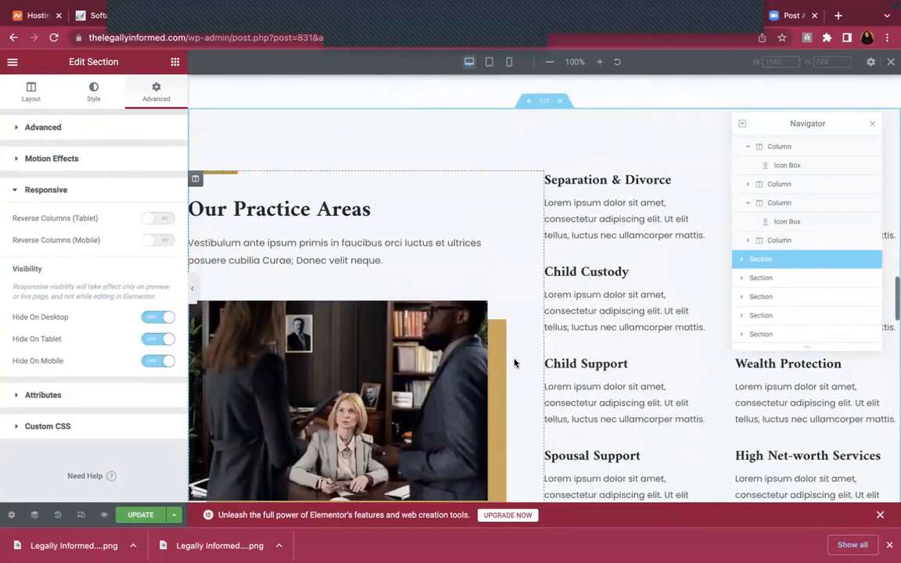
scroll(515, 362, down, 1)
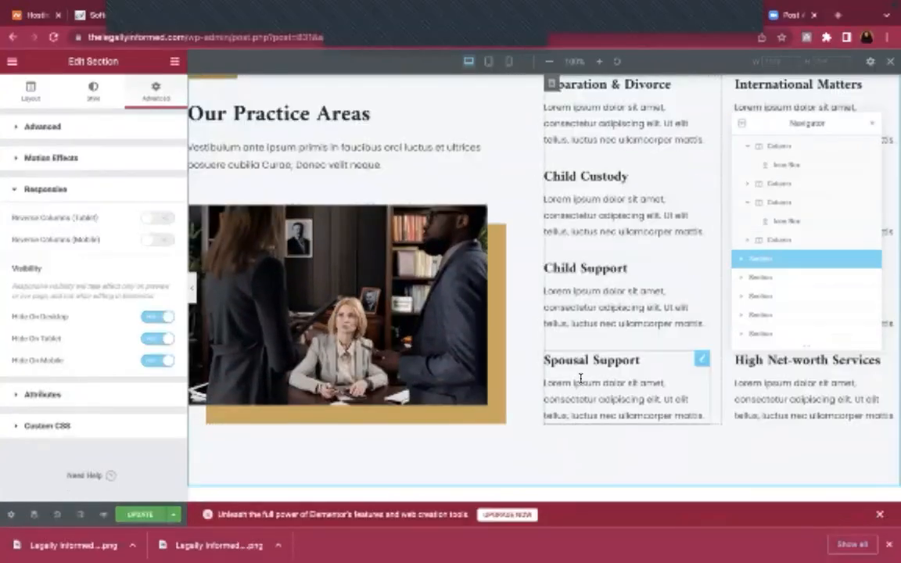
Select the Our Practice Areas photo and choose a new image from the media library
click(371, 314)
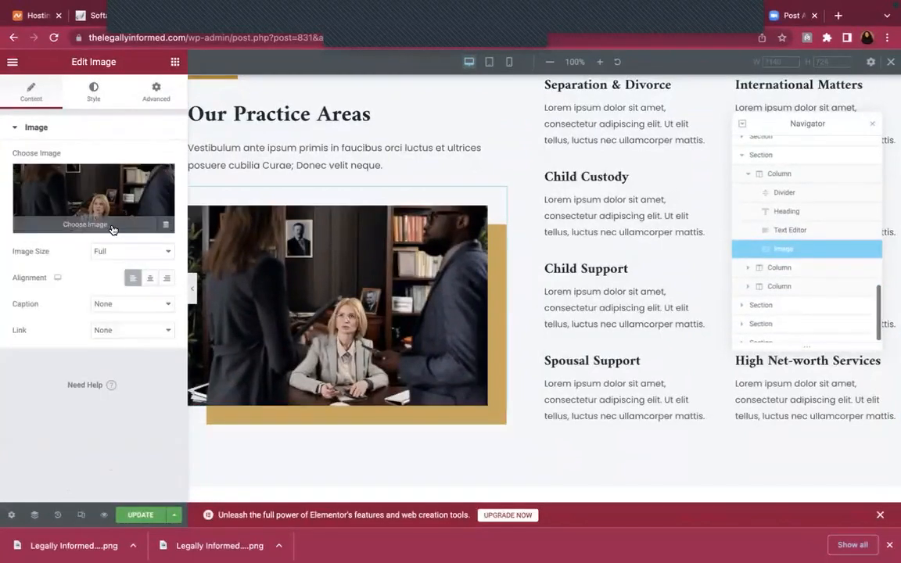
click(113, 228)
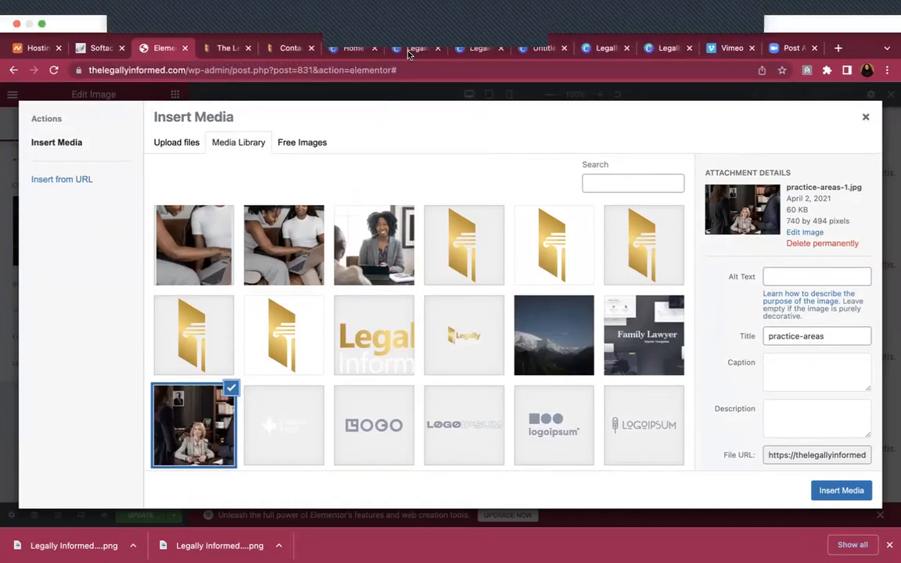
Create a Canva custom-size design with width 740 and height 494 px
click(341, 54)
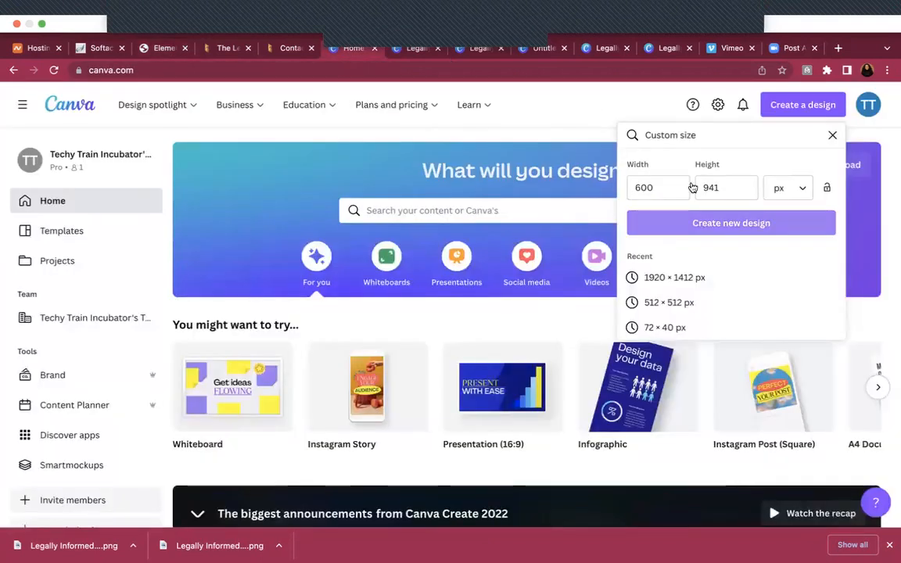
key(BackSpace)
key(BackSpace)
key(BackSpace)
text(740)
click(732, 155)
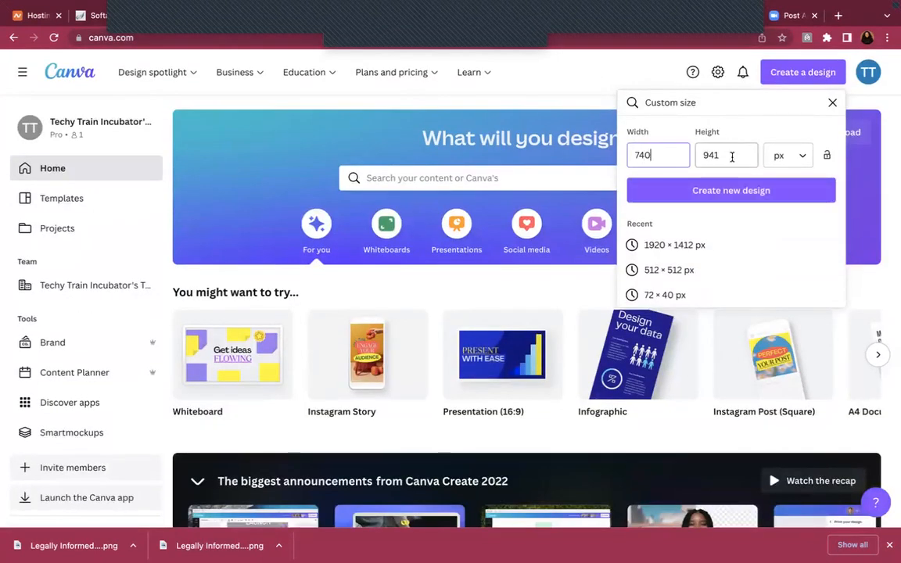
key(BackSpace)
key(BackSpace)
key(BackSpace)
text(494)
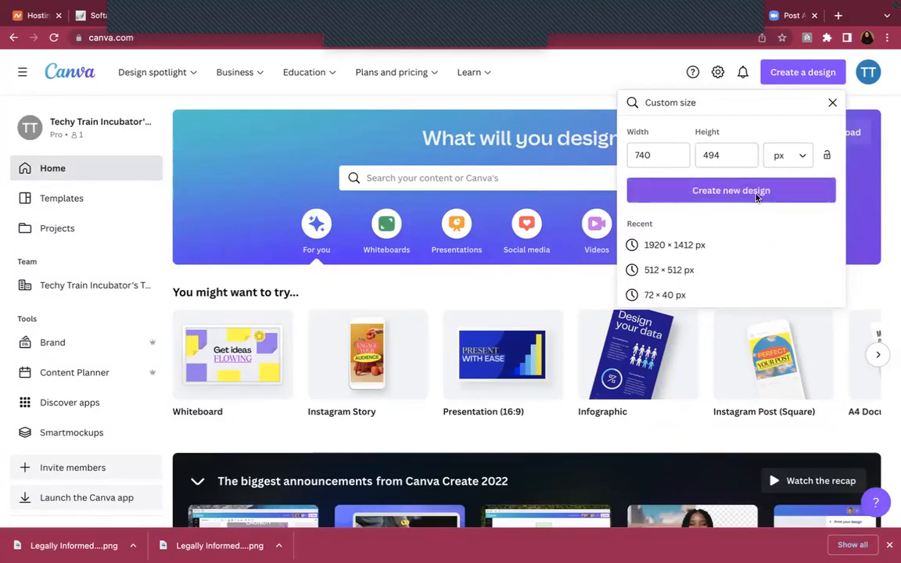
click(757, 197)
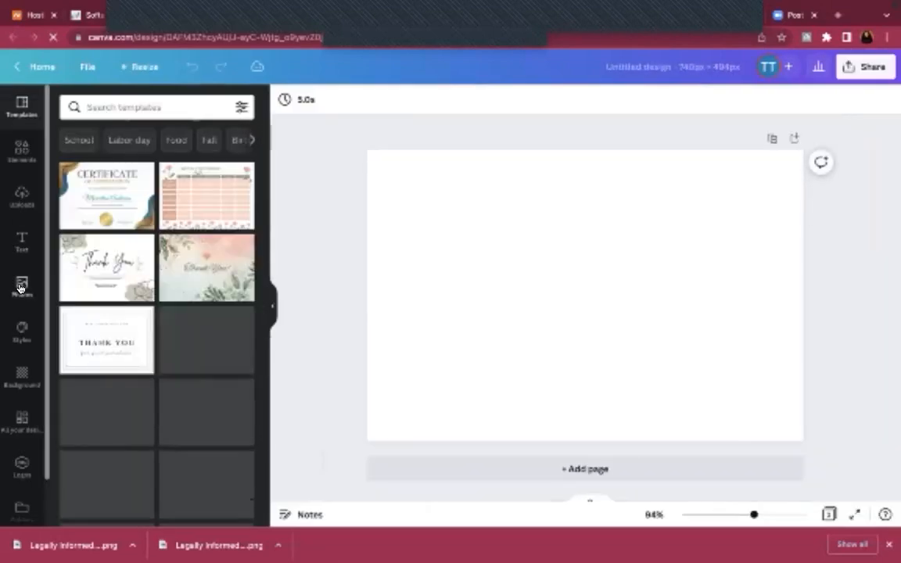
Search photos for 'black female lawyer' and set the smiling lawyer photo as the page background
click(21, 288)
click(135, 102)
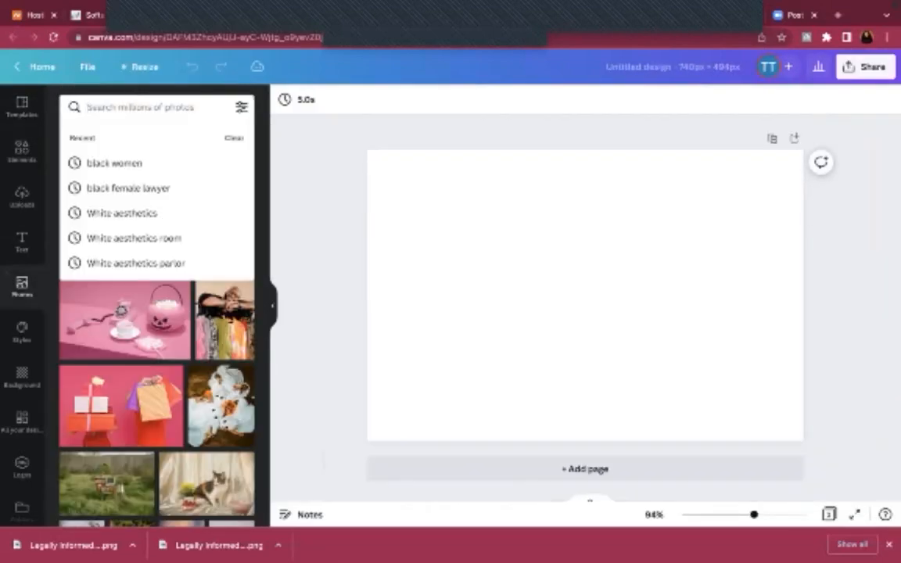
text(black female)
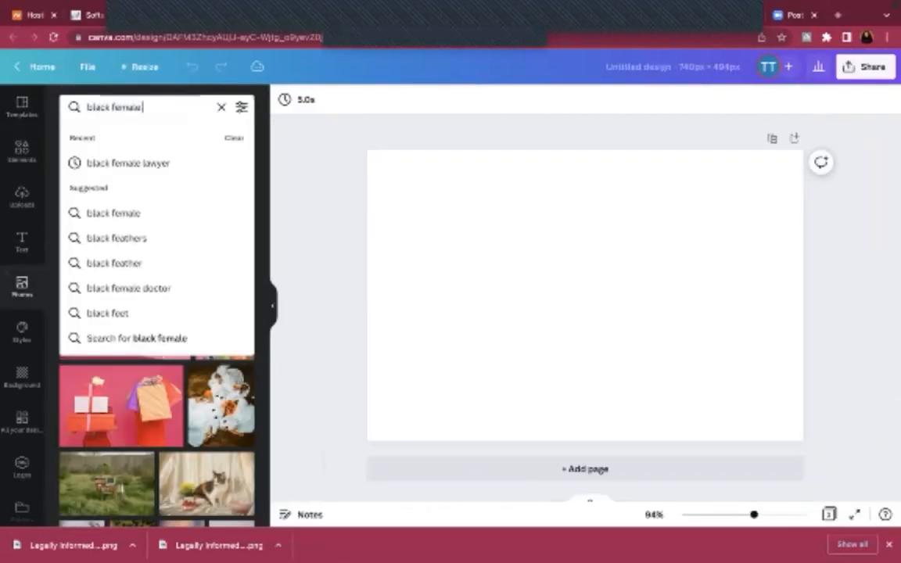
text( lawye)
key(Return)
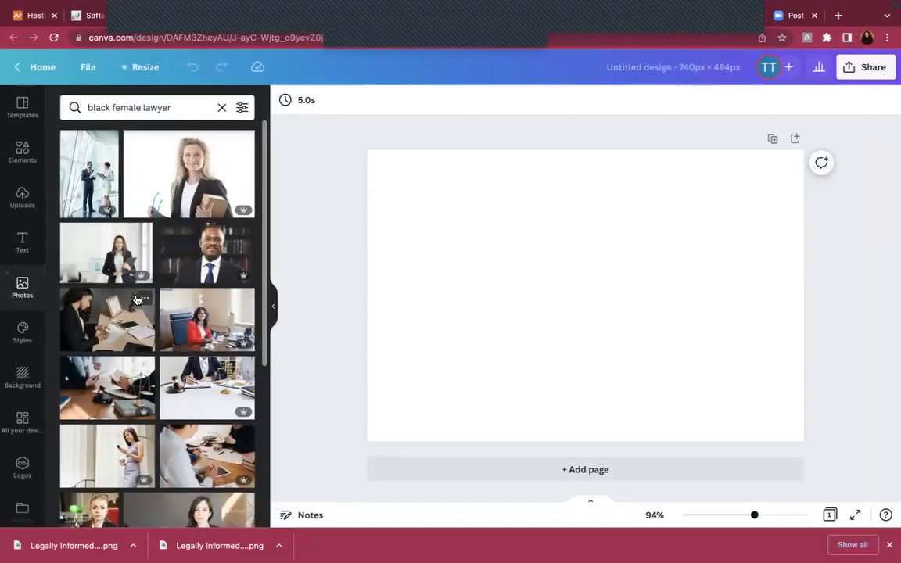
scroll(136, 300, down, 3)
scroll(136, 299, down, 1)
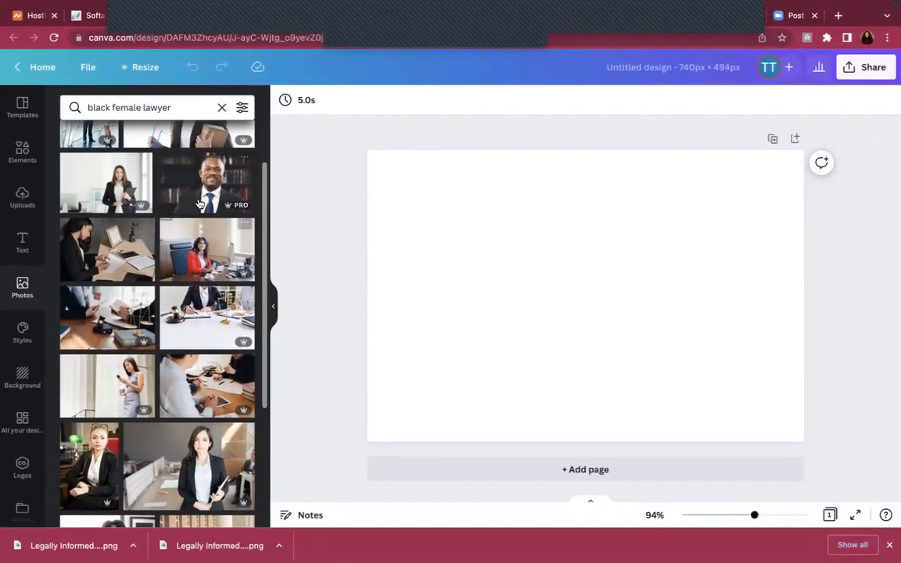
click(199, 197)
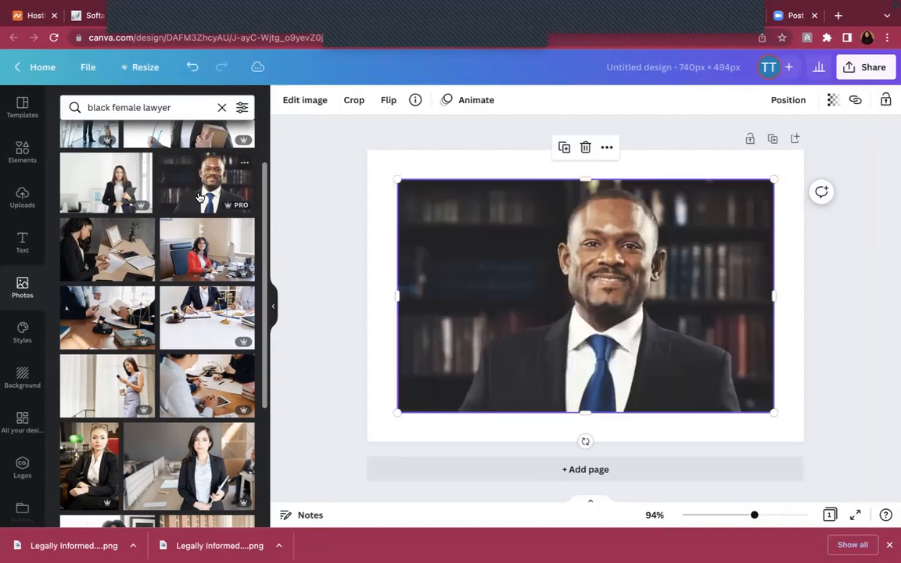
right_click(536, 295)
click(549, 481)
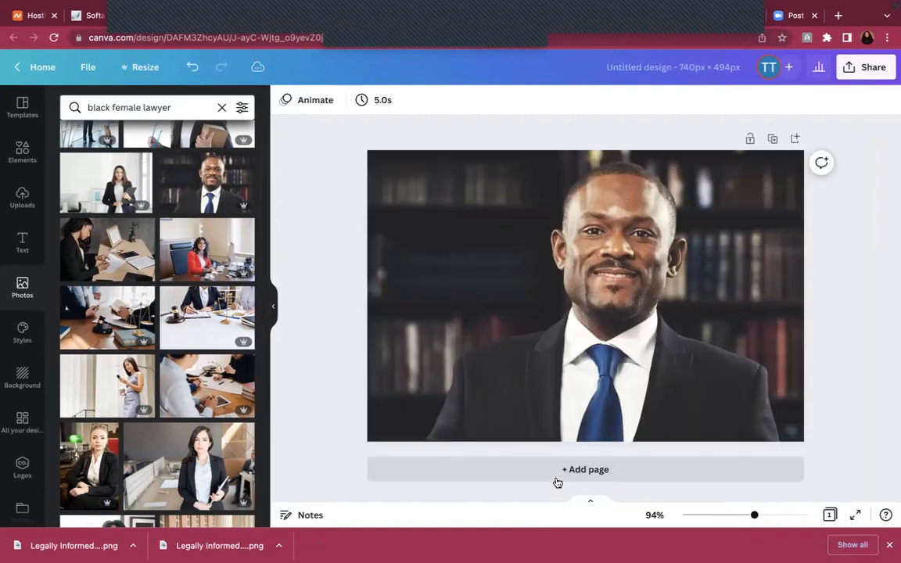
Rename the design to 'Male Lawyer'
click(666, 72)
text(<)
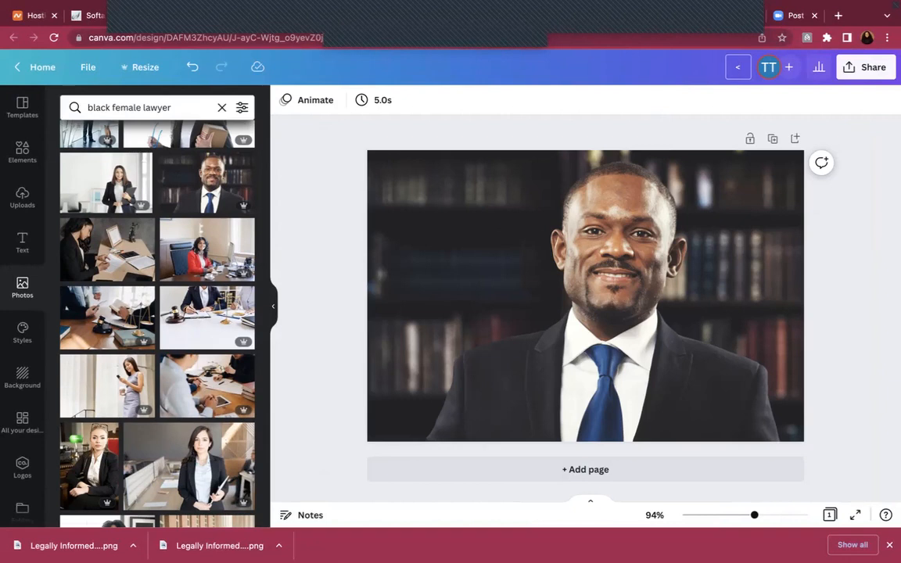
text(aMale Lawyer)
key(Return)
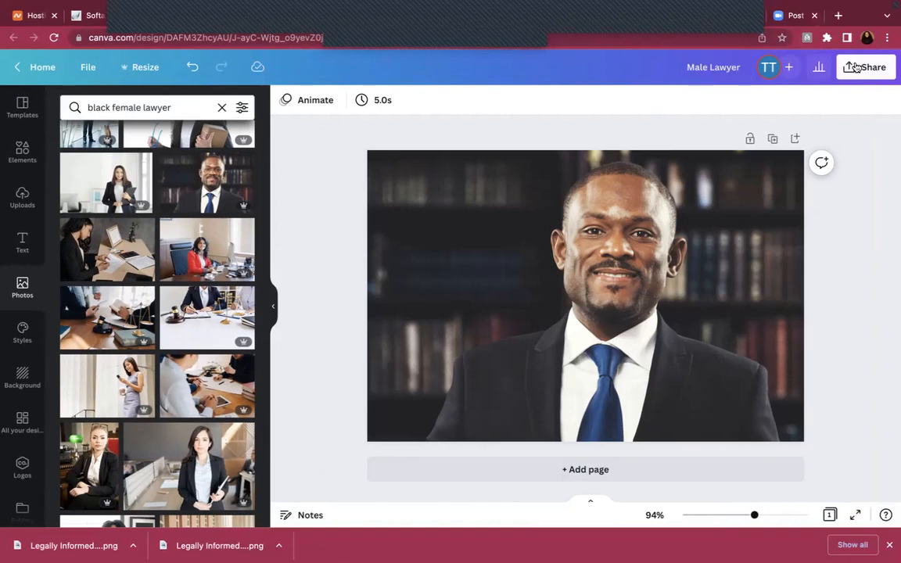
Download the Male Lawyer design as a PNG file
click(857, 67)
click(667, 369)
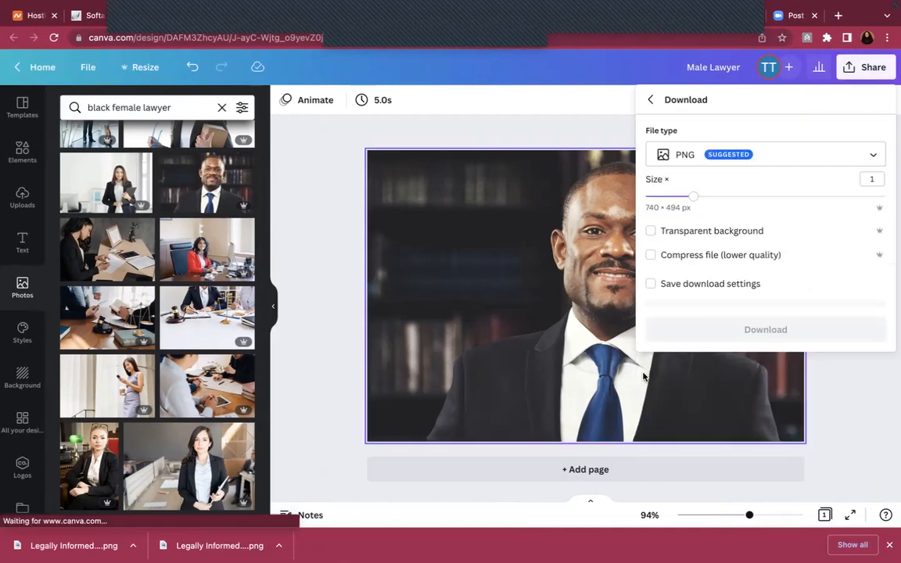
click(704, 328)
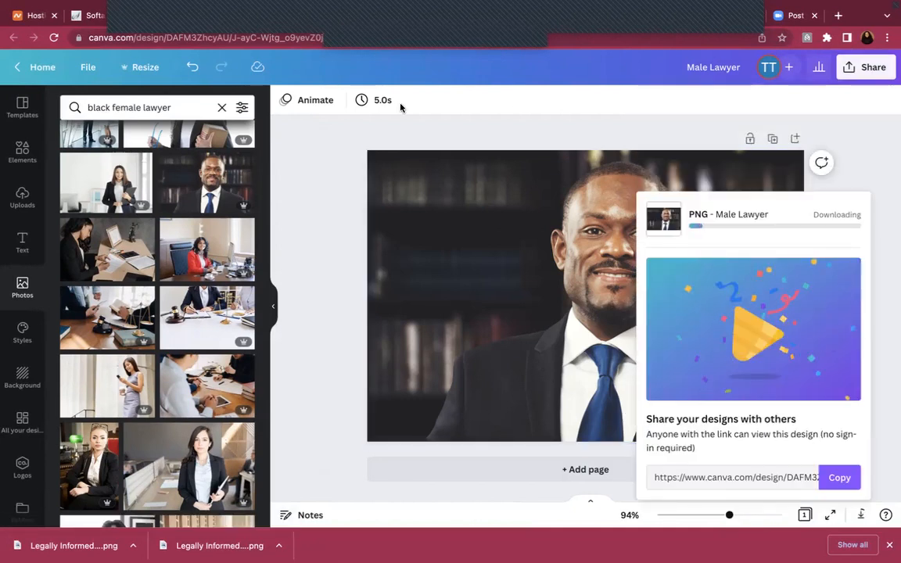
Upload Male Lawyer.png through the WordPress Insert Media dialog
mouse_move(213, 62)
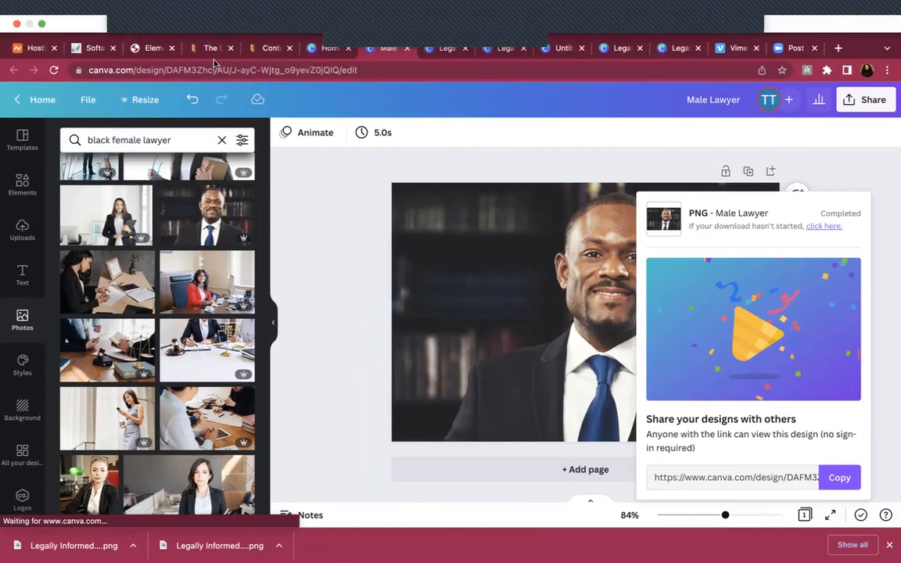
click(152, 47)
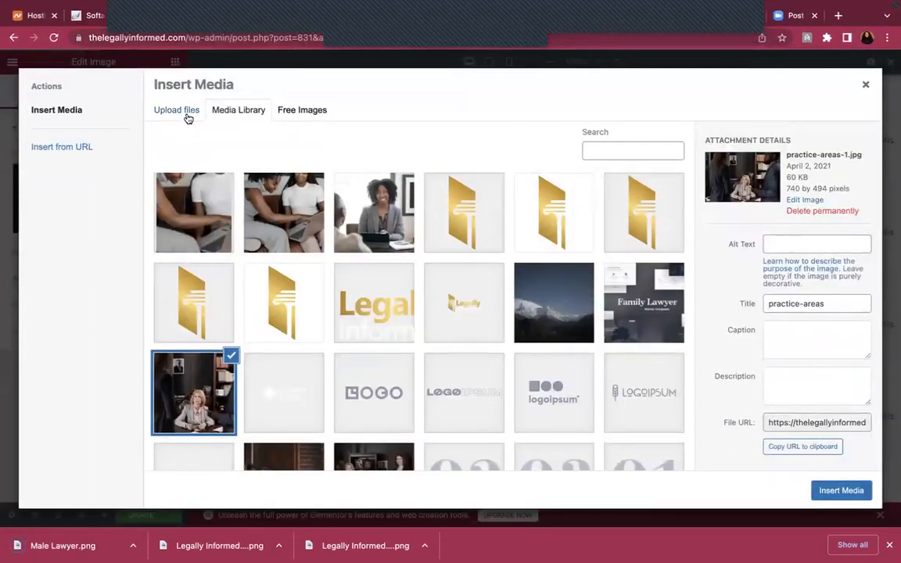
click(180, 111)
click(520, 289)
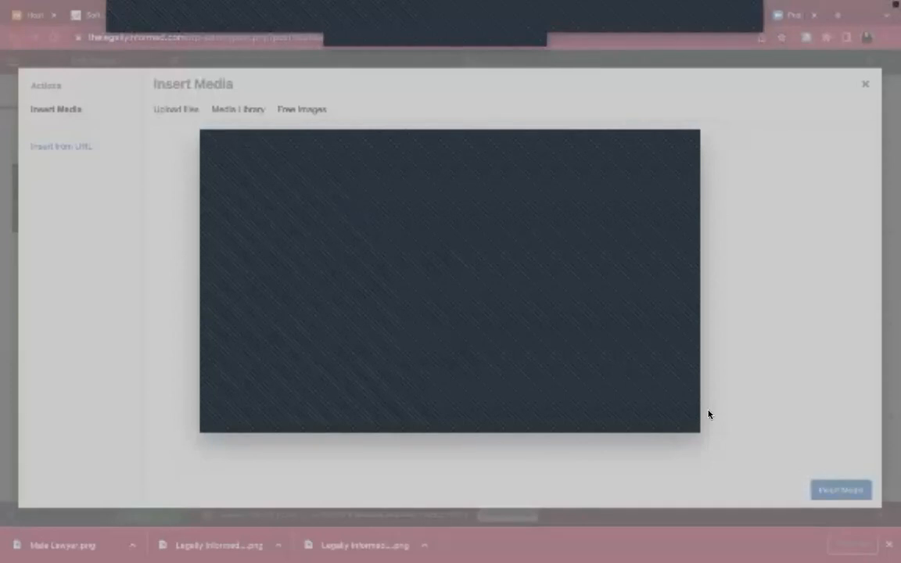
double_click(668, 418)
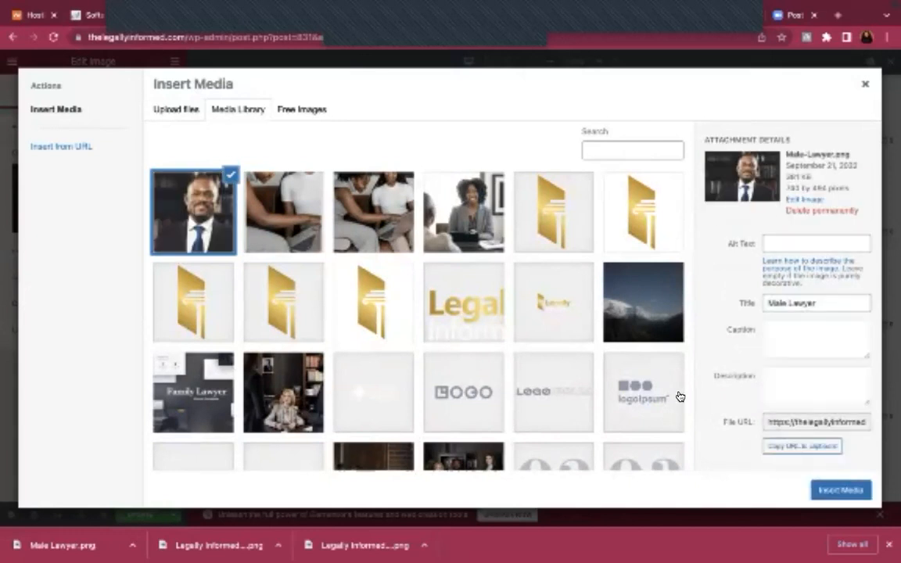
Set the image's alt text to 'Male Lawyer', insert it, and update the page
triple_click(829, 300)
key(ctrl+c)
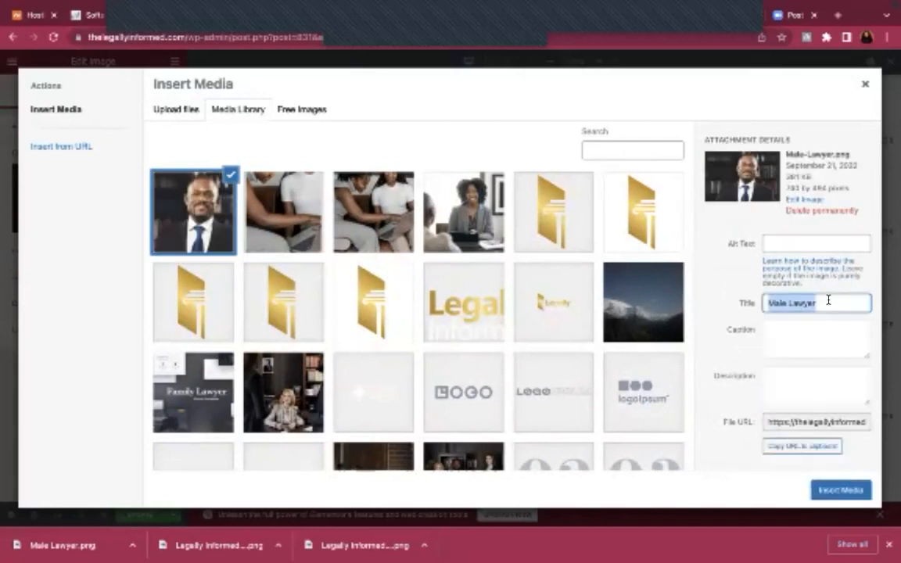
click(813, 239)
key(ctrl+v)
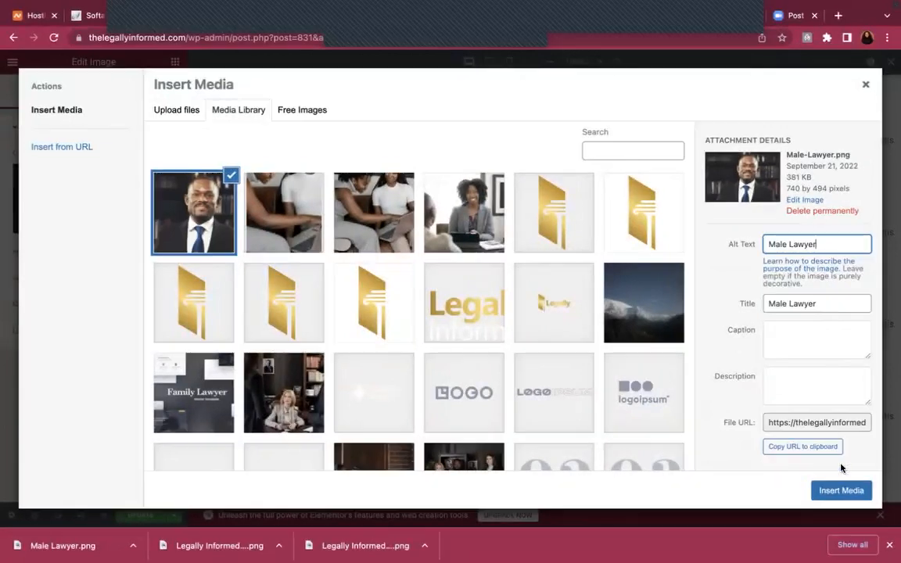
click(841, 490)
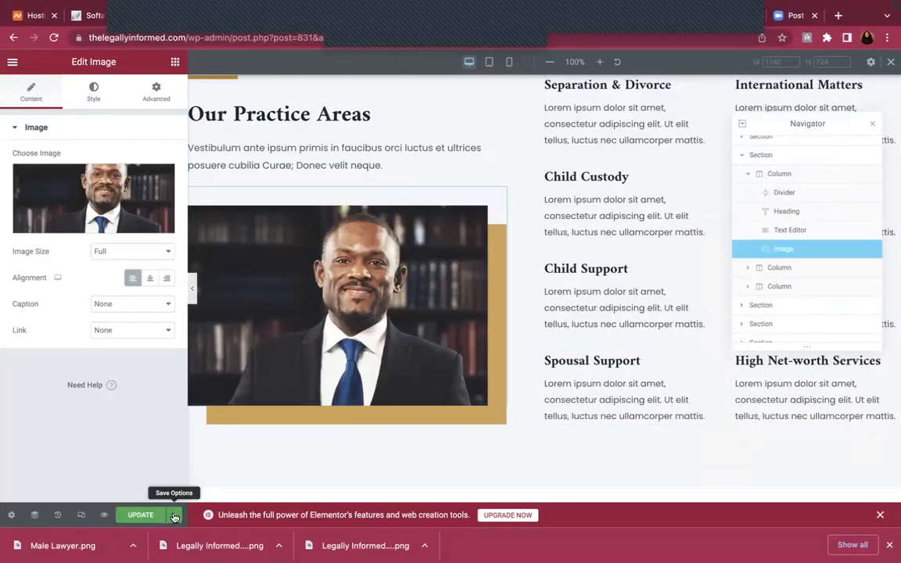
click(149, 517)
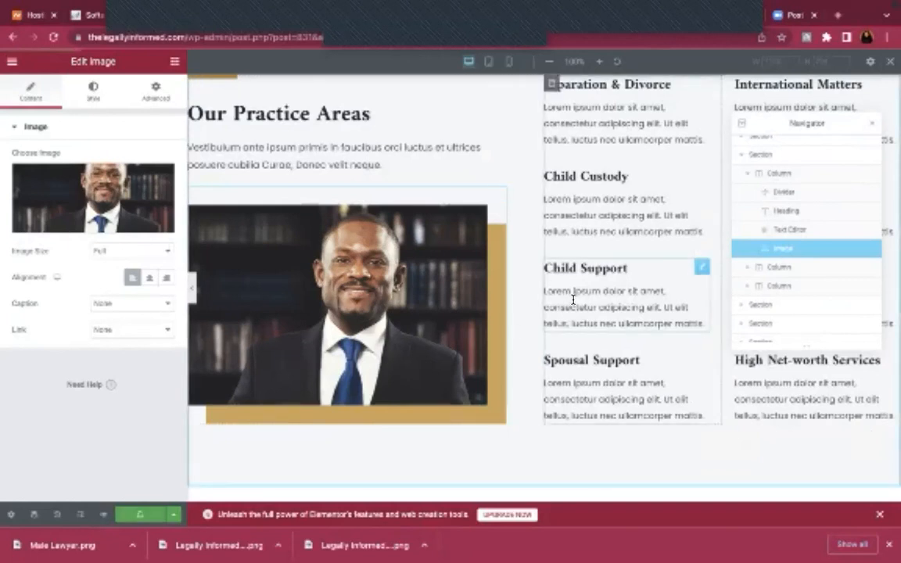
scroll(573, 299, up, 1)
scroll(574, 299, down, 5)
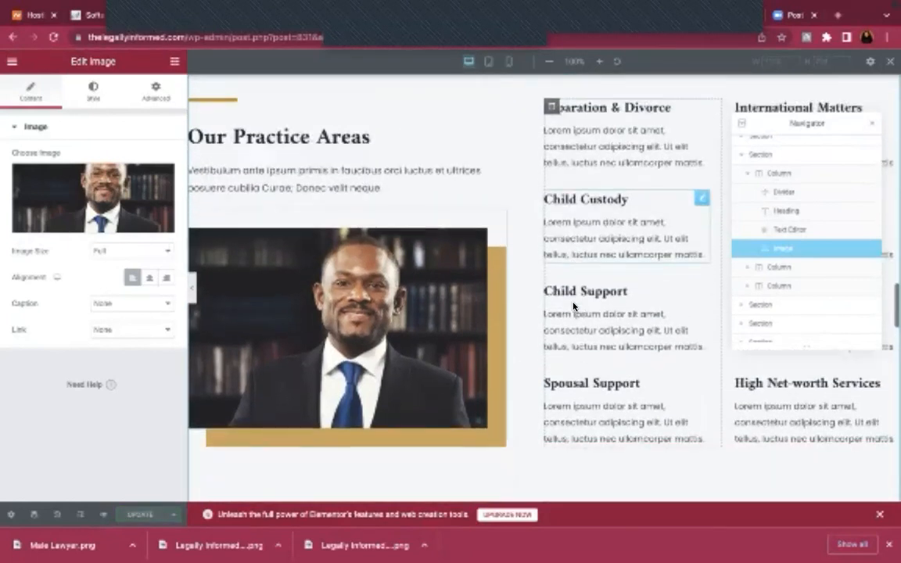
scroll(573, 299, down, 2)
scroll(574, 299, up, 1)
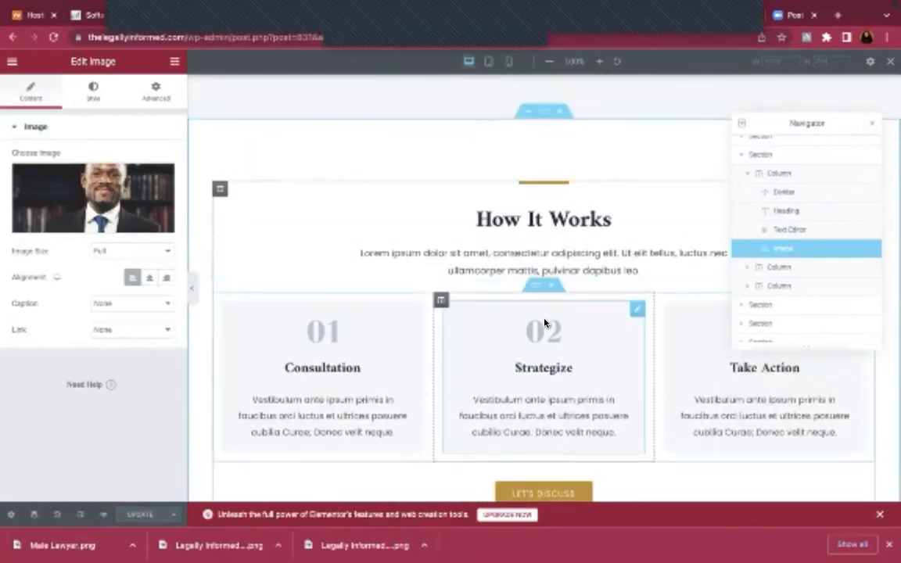
Select the Office Locations section and open its Advanced > Responsive options
scroll(543, 313, down, 3)
scroll(543, 313, down, 3)
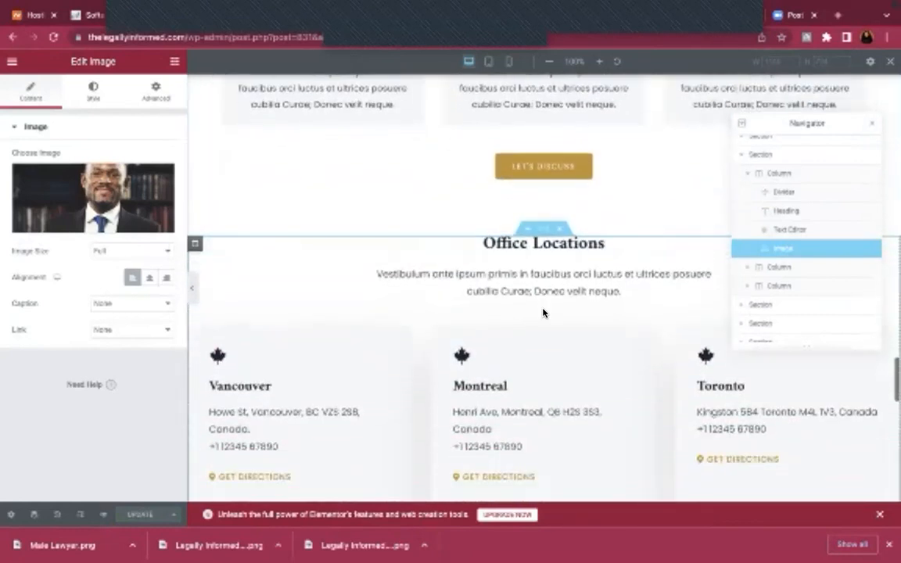
scroll(551, 252, down, 3)
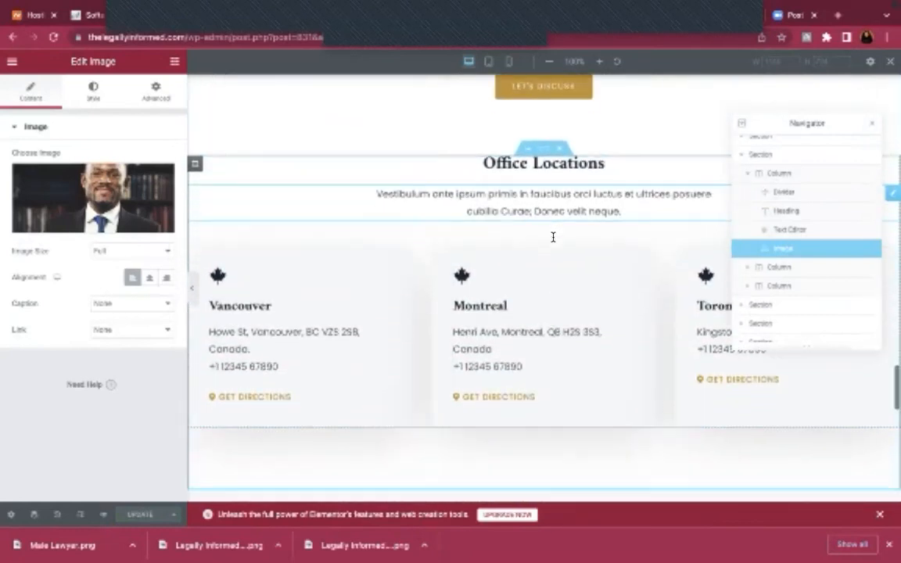
scroll(554, 242, up, 4)
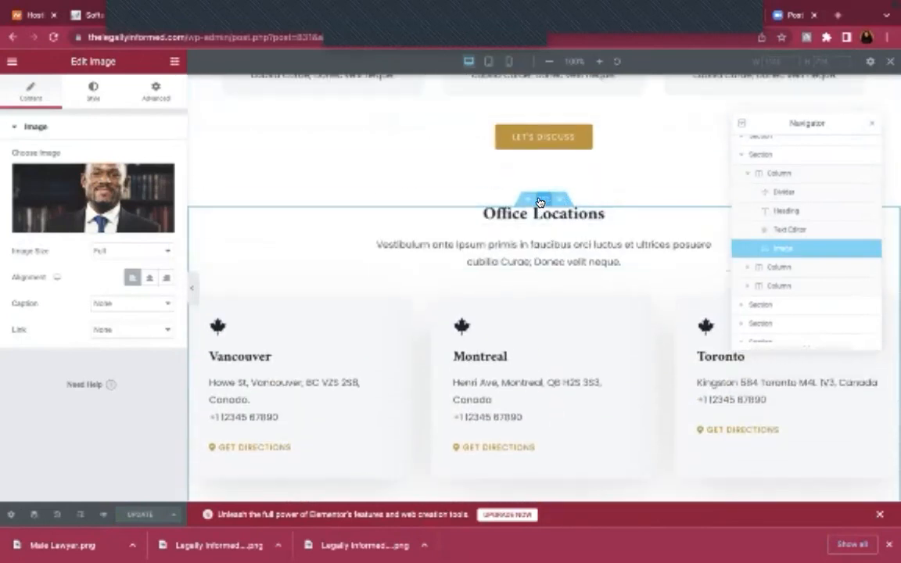
click(540, 203)
click(93, 88)
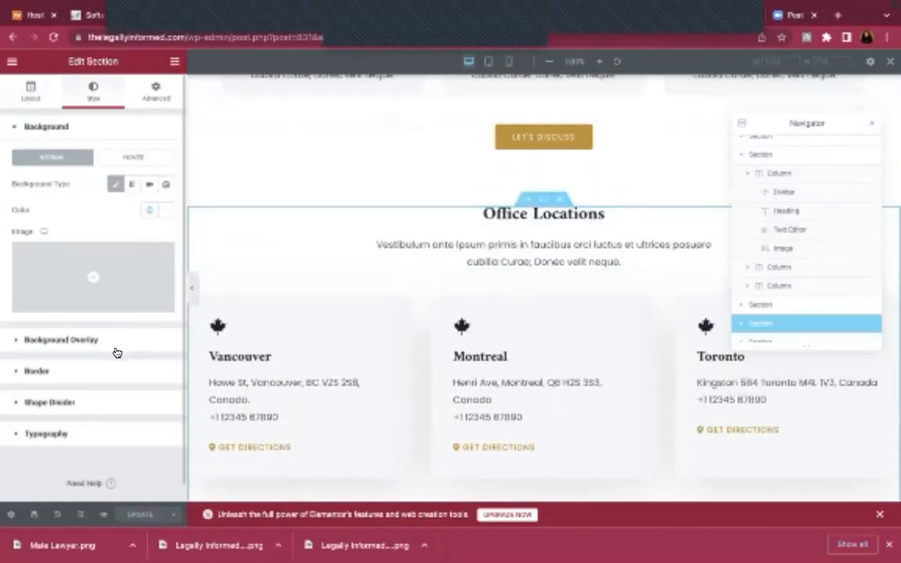
click(146, 96)
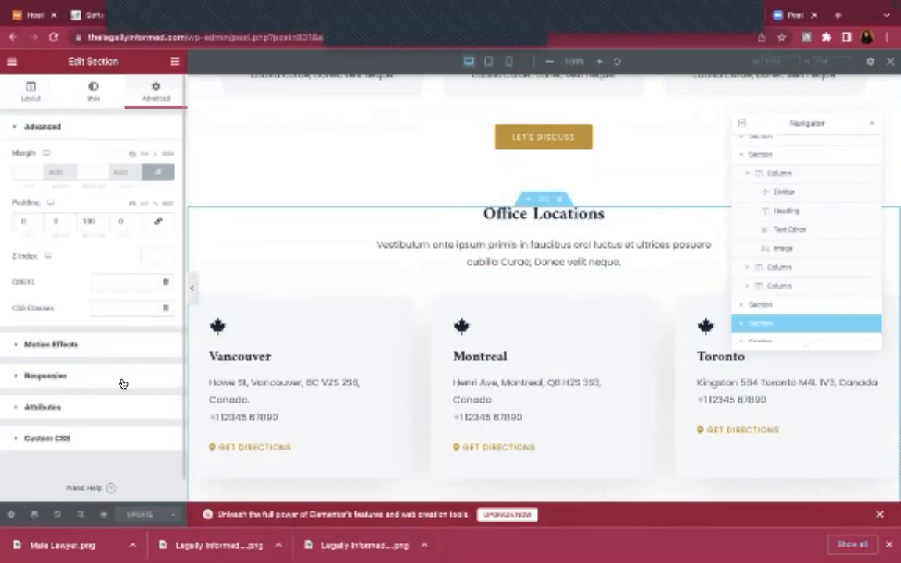
click(123, 384)
Turn on Hide On Desktop, Hide On Tablet and Hide On Mobile for the section
click(165, 318)
click(165, 340)
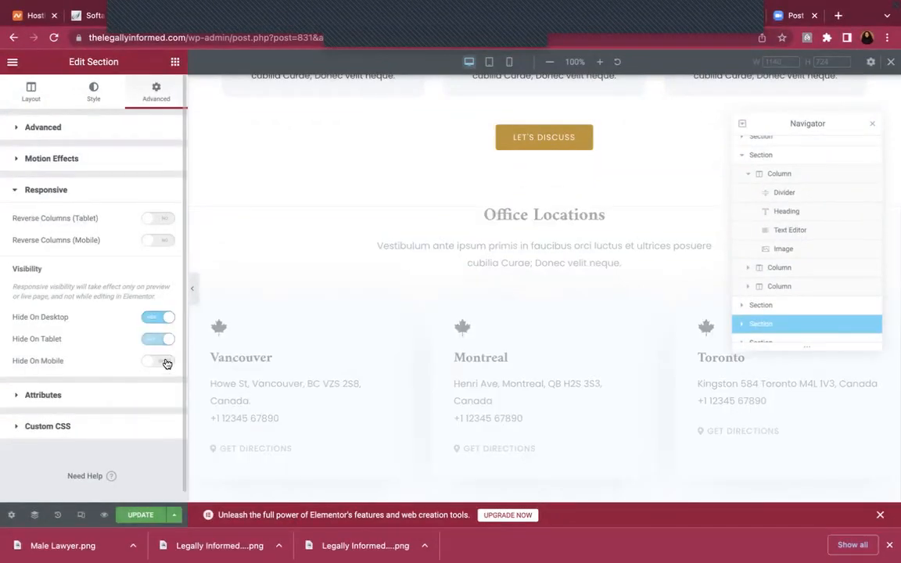
click(165, 361)
scroll(584, 370, down, 5)
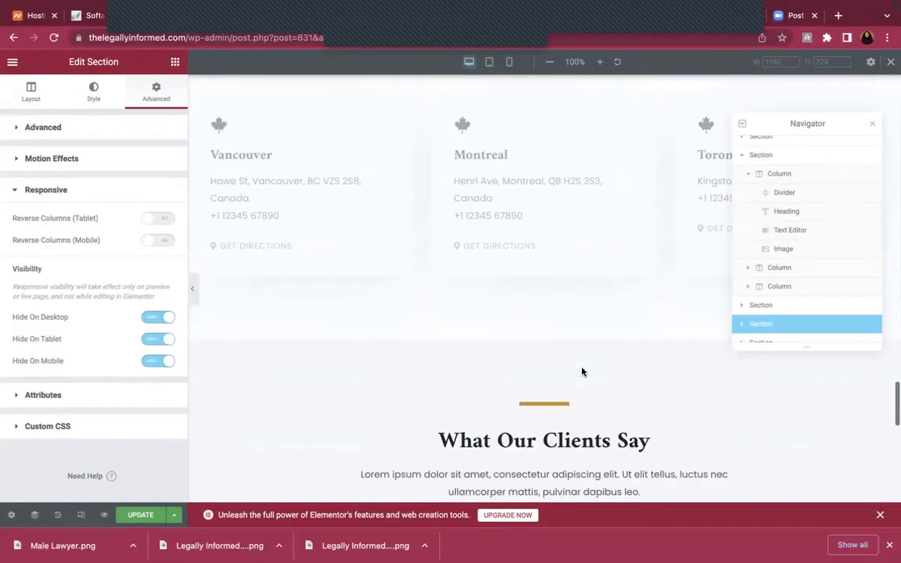
scroll(583, 372, down, 3)
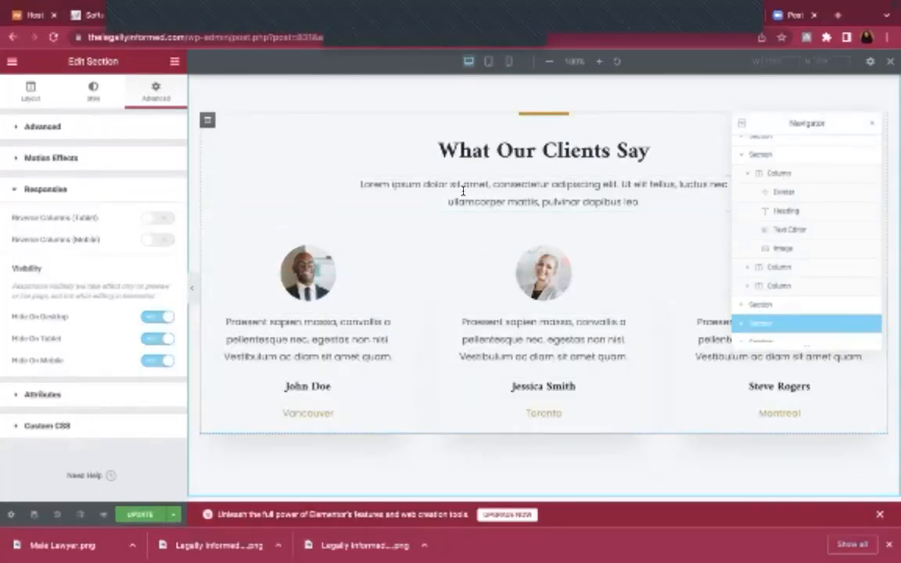
Replace Vancouver, Toronto and Montreal under the testimonials with Nigeria and update the page
click(316, 415)
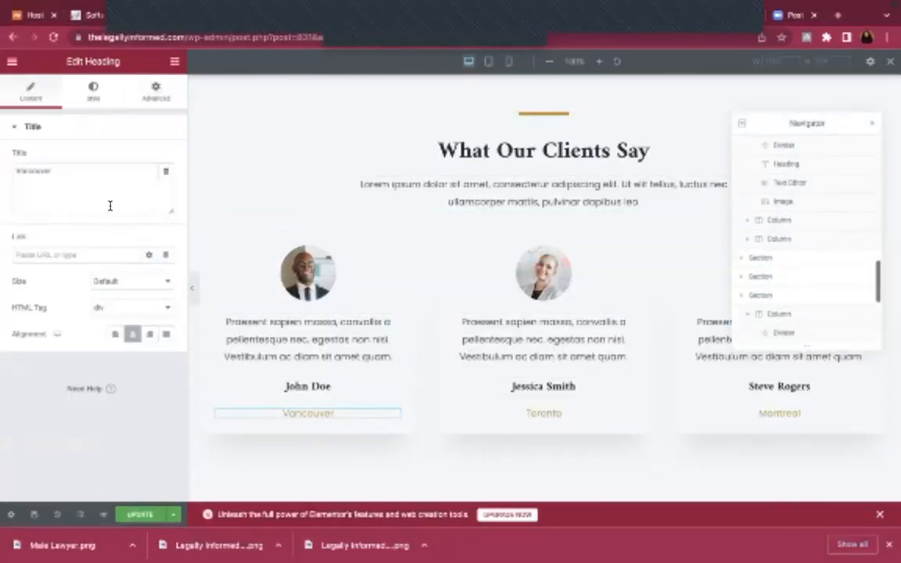
triple_click(106, 181)
text(Nigeria)
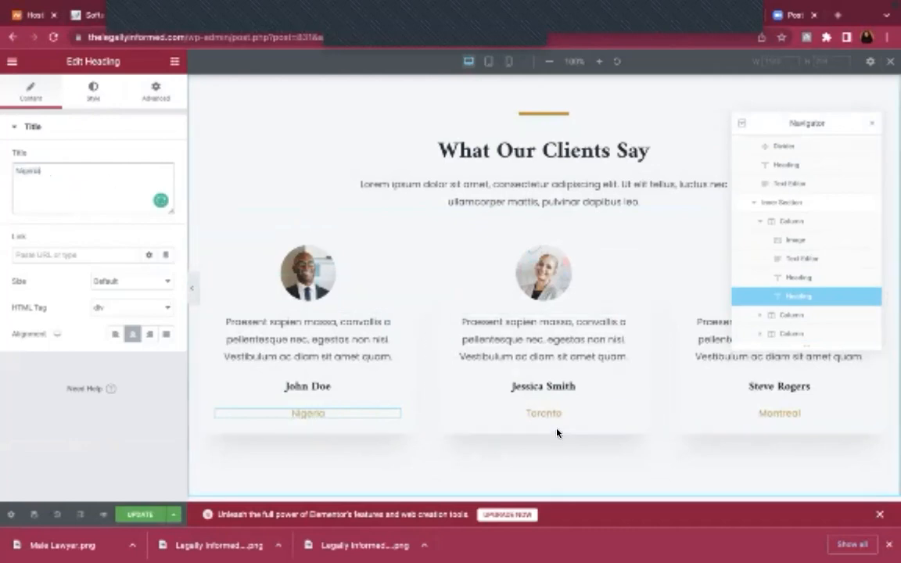
click(543, 413)
triple_click(53, 175)
text(Ni)
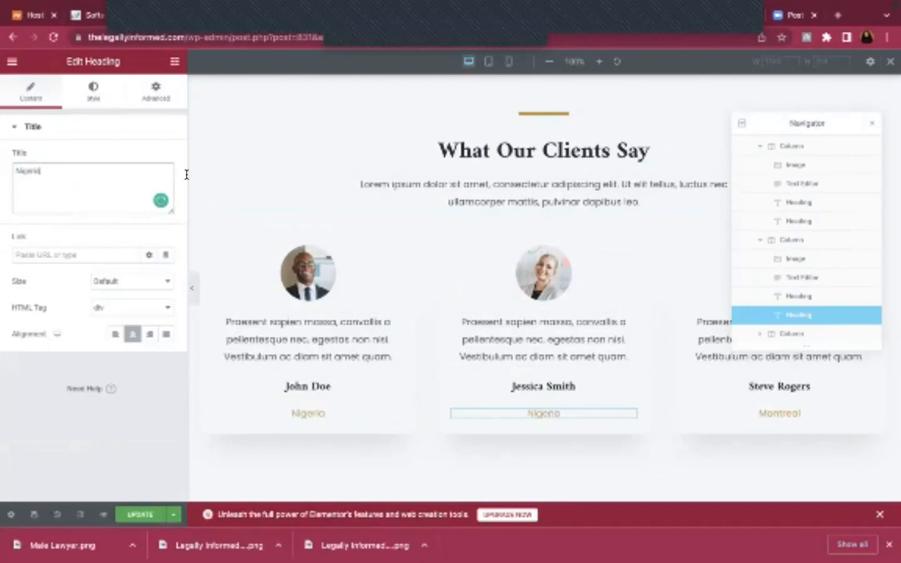
click(761, 412)
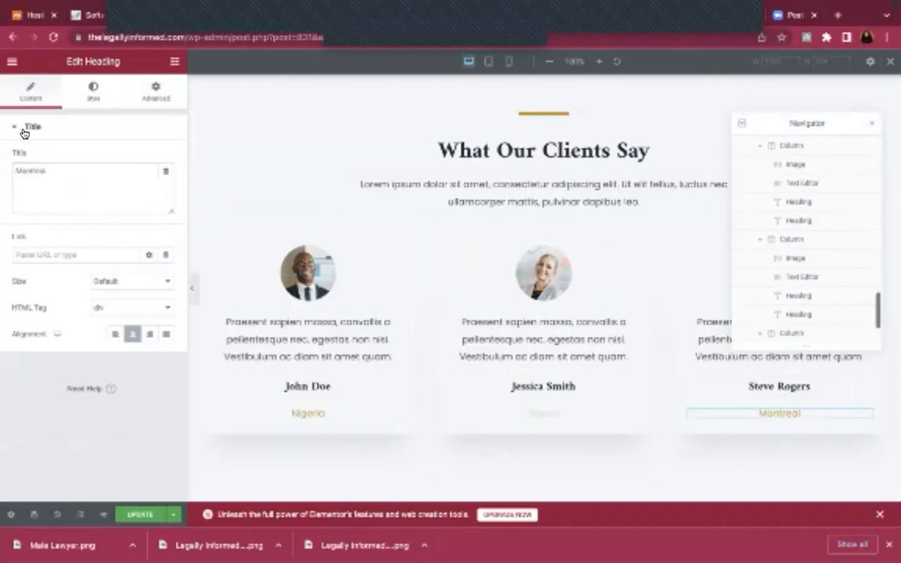
triple_click(73, 169)
text(Ni)
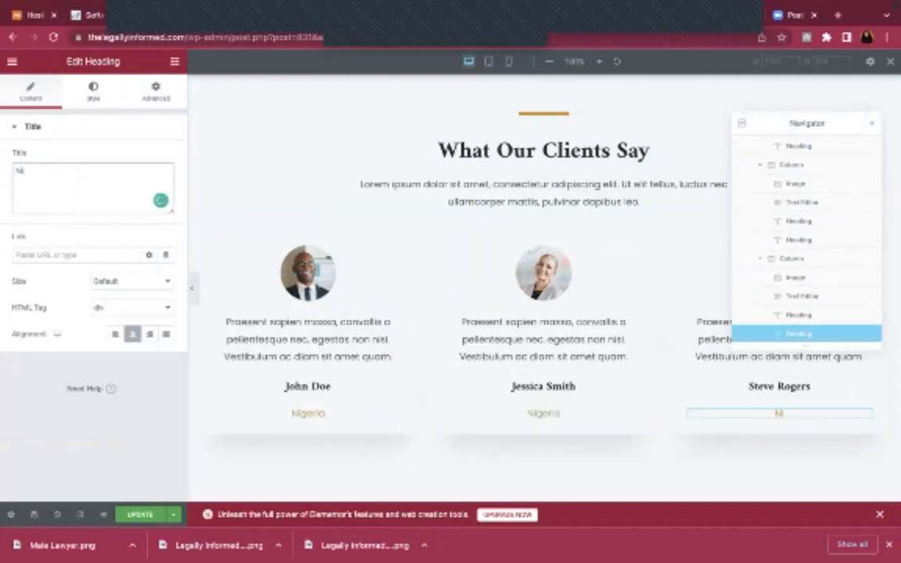
click(139, 517)
scroll(493, 359, down, 2)
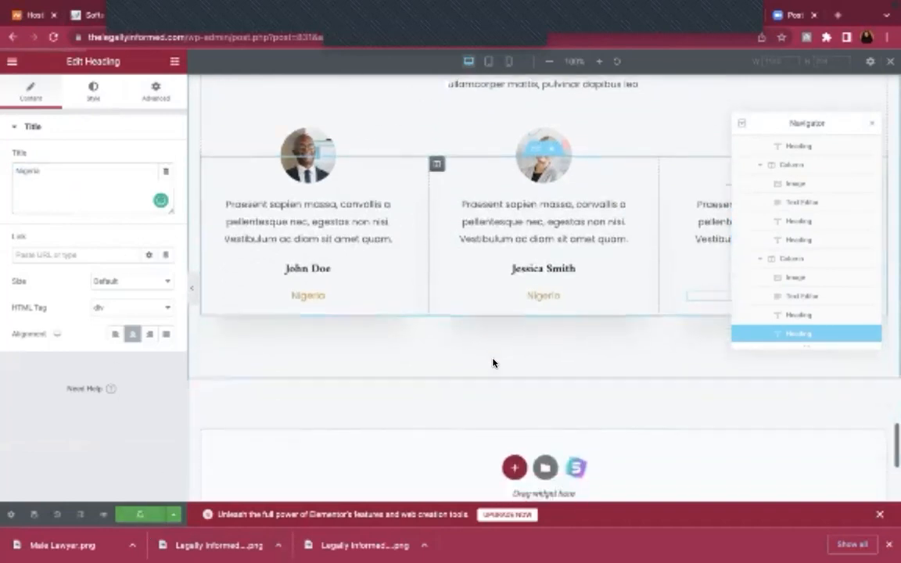
scroll(493, 363, down, 5)
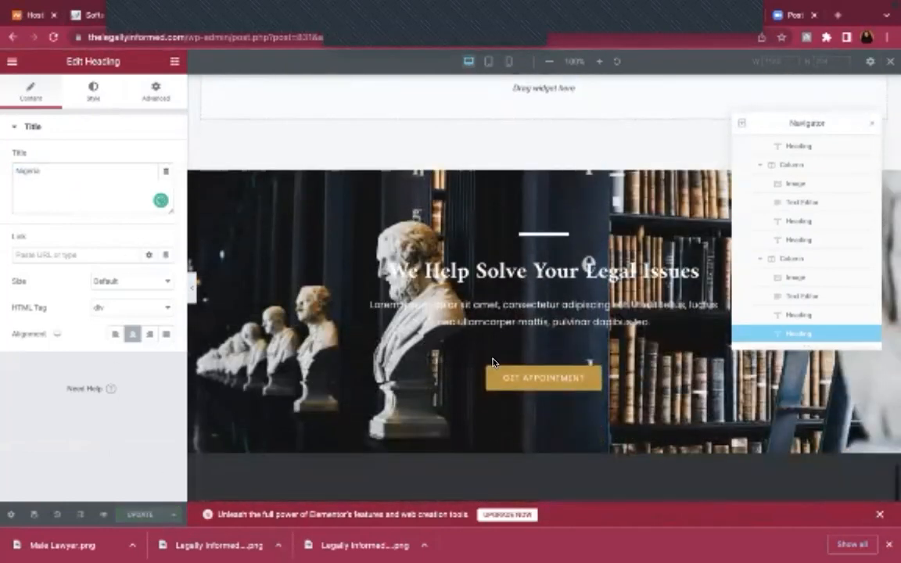
click(542, 178)
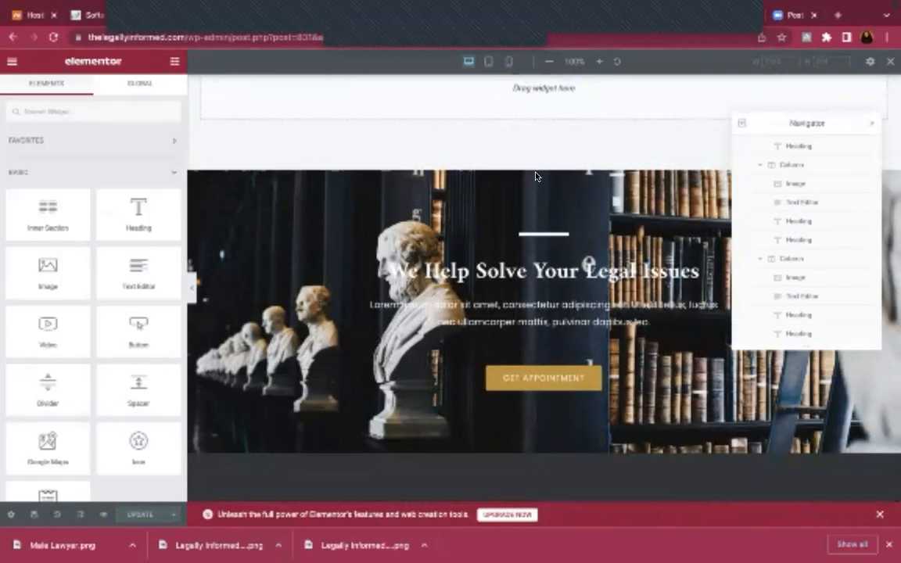
scroll(472, 350, down, 1)
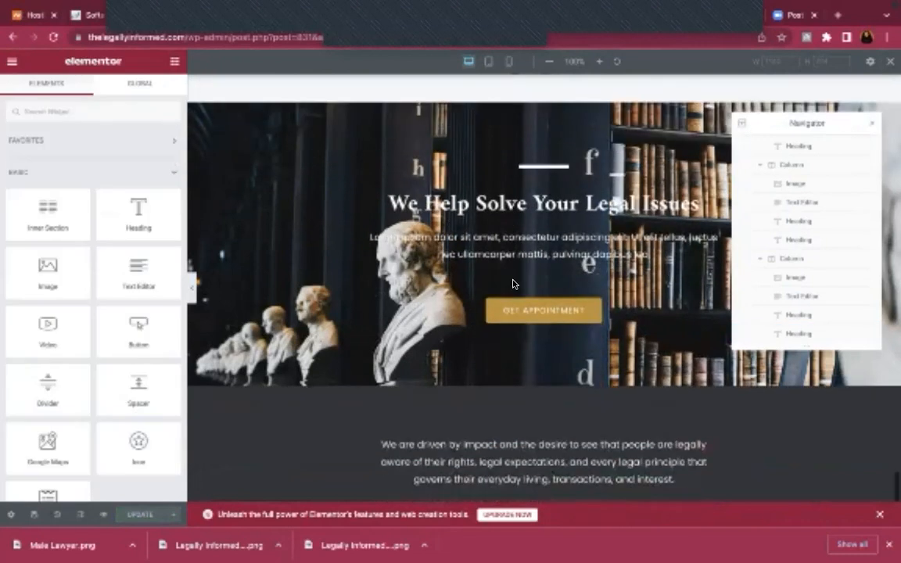
scroll(450, 298, up, 6)
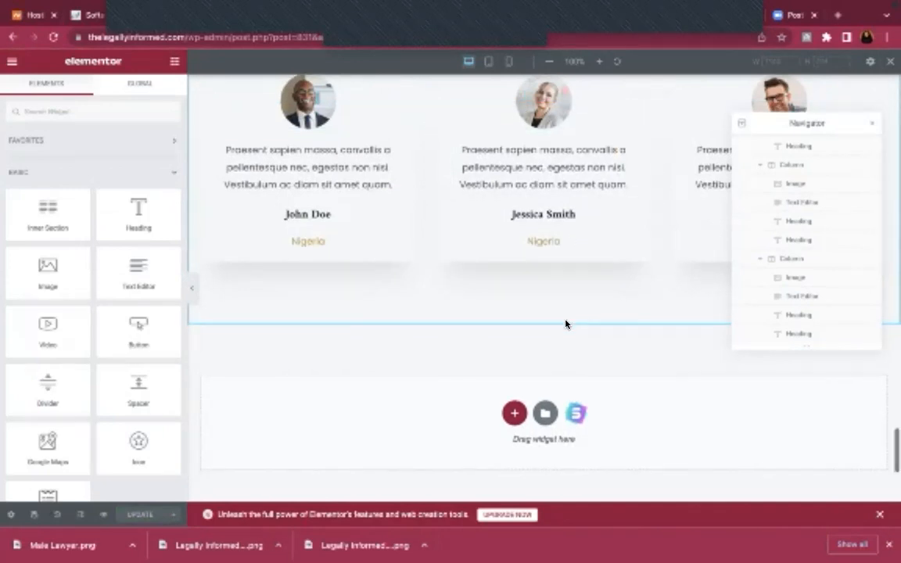
scroll(567, 324, down, 5)
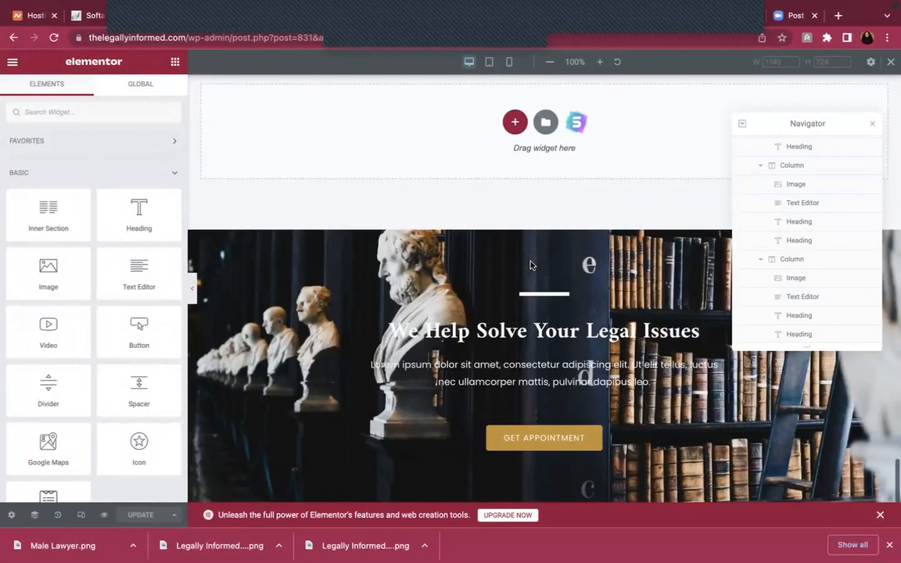
scroll(565, 207, down, 2)
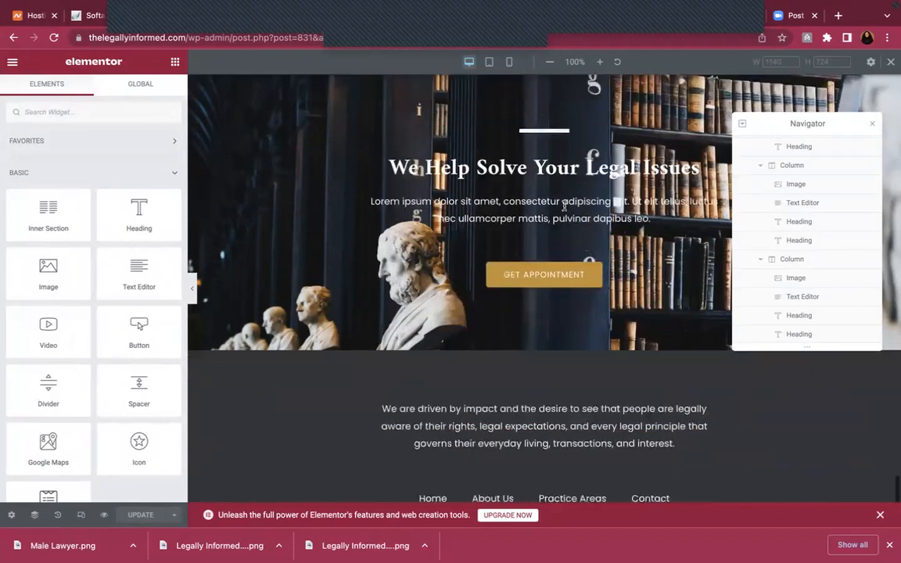
scroll(564, 206, up, 2)
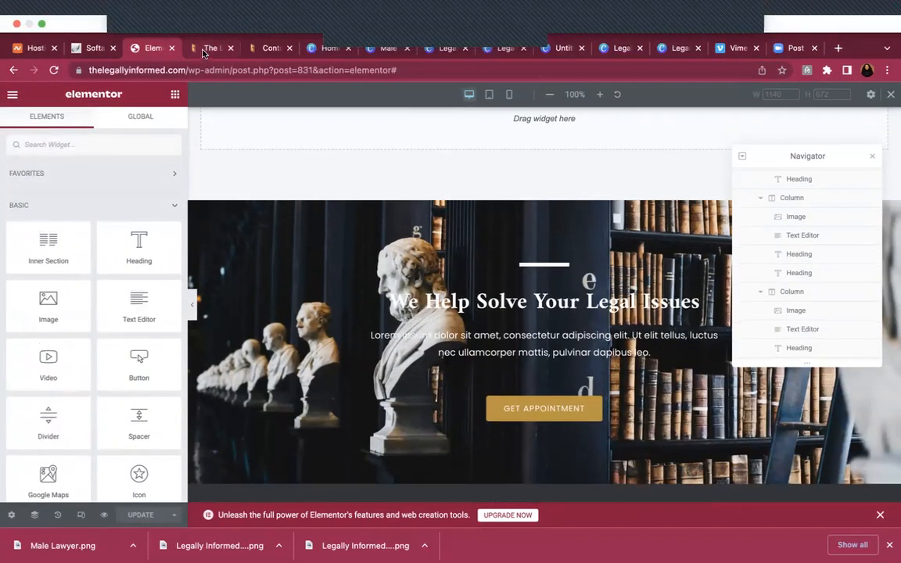
Reload the homepage preview and scroll through the updated About Us, Vision and Mission text
click(210, 49)
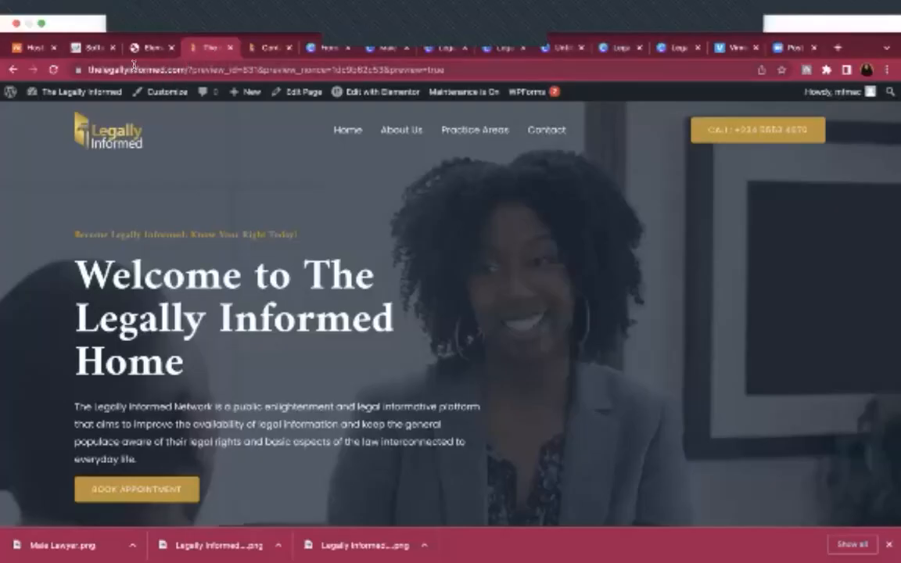
click(54, 67)
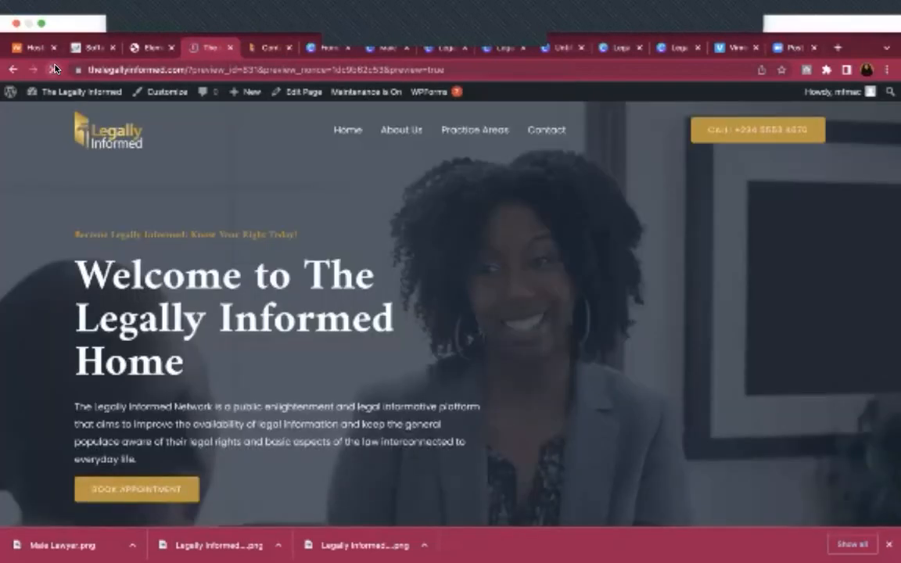
scroll(362, 235, down, 10)
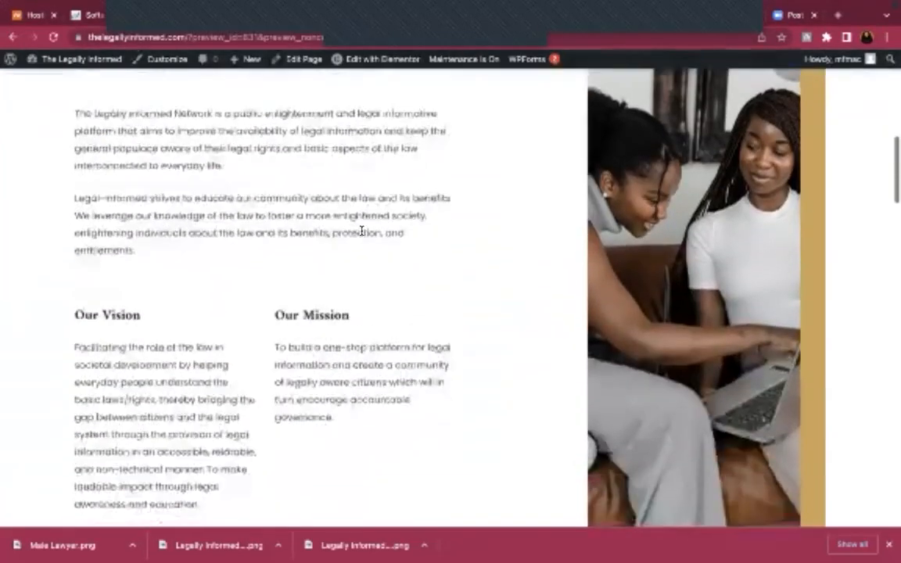
scroll(362, 231, down, 15)
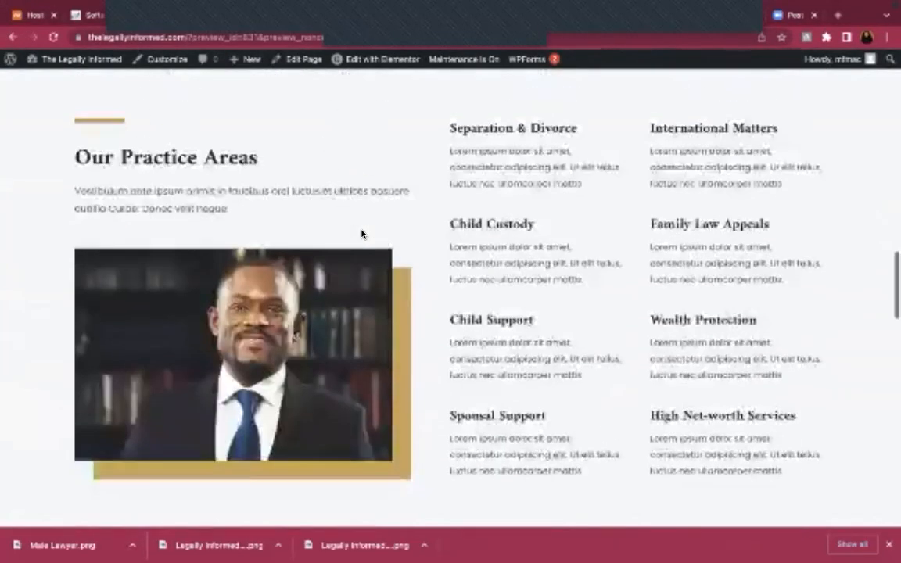
scroll(362, 233, down, 10)
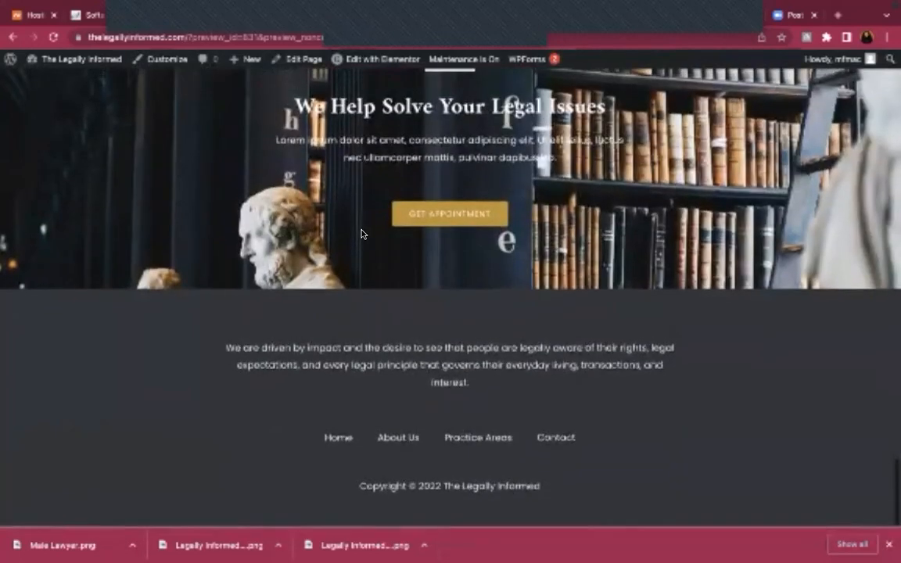
scroll(362, 233, up, 15)
scroll(361, 233, up, 8)
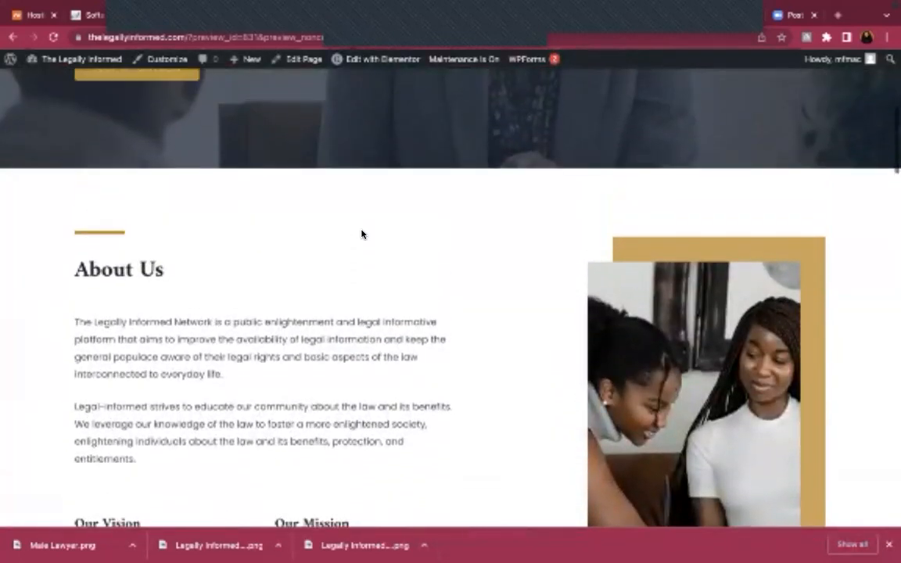
scroll(362, 233, up, 6)
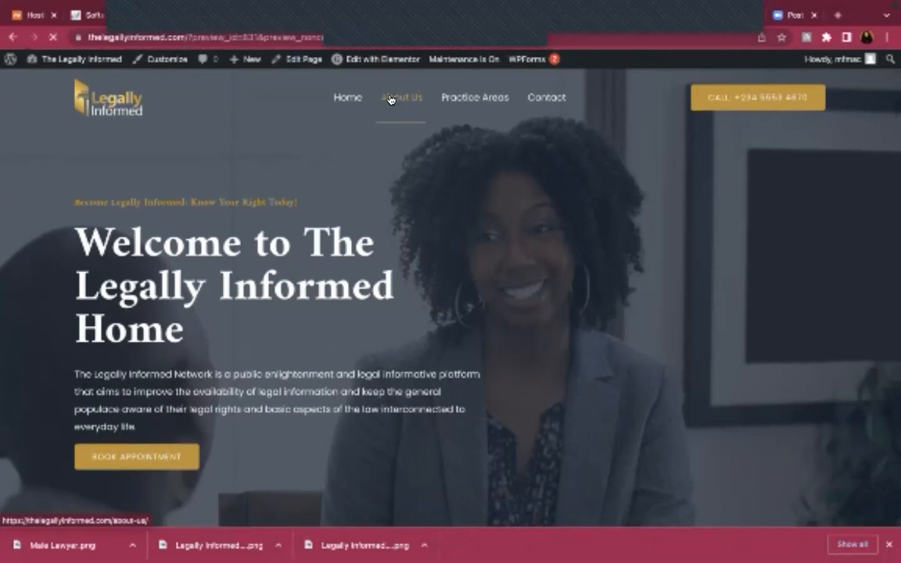
Go to the 'Know more about the Awarded Law Firm' About Us page and scroll to its bottom banner
click(389, 100)
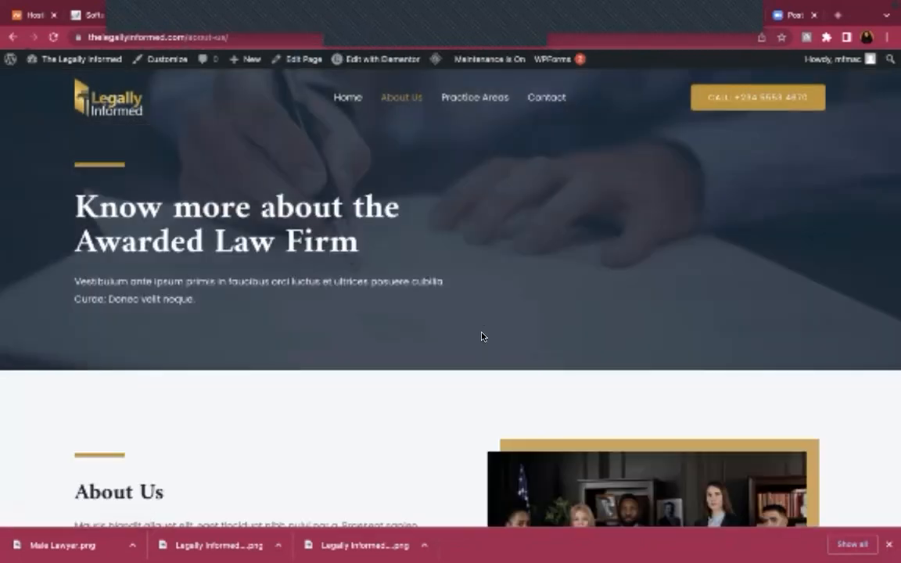
scroll(482, 336, down, 10)
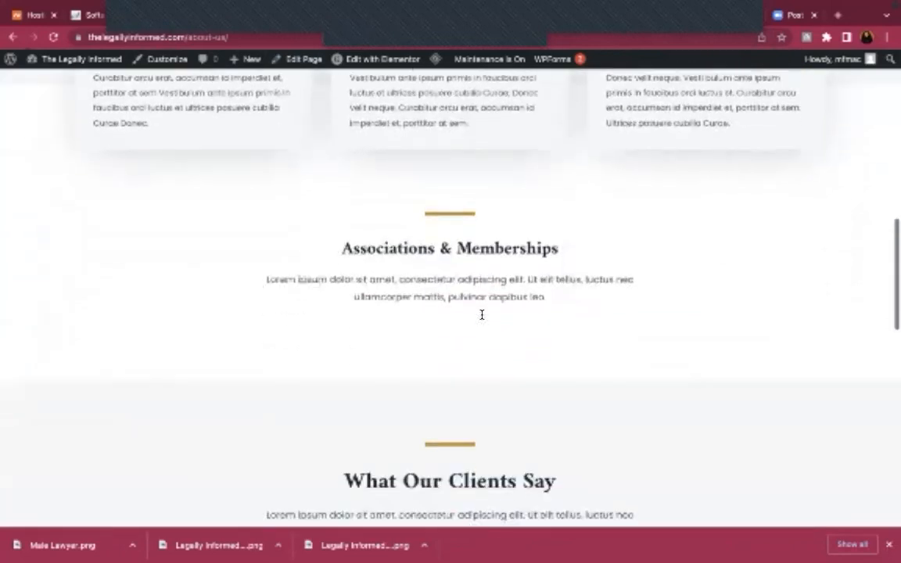
scroll(482, 316, down, 8)
scroll(483, 316, up, 16)
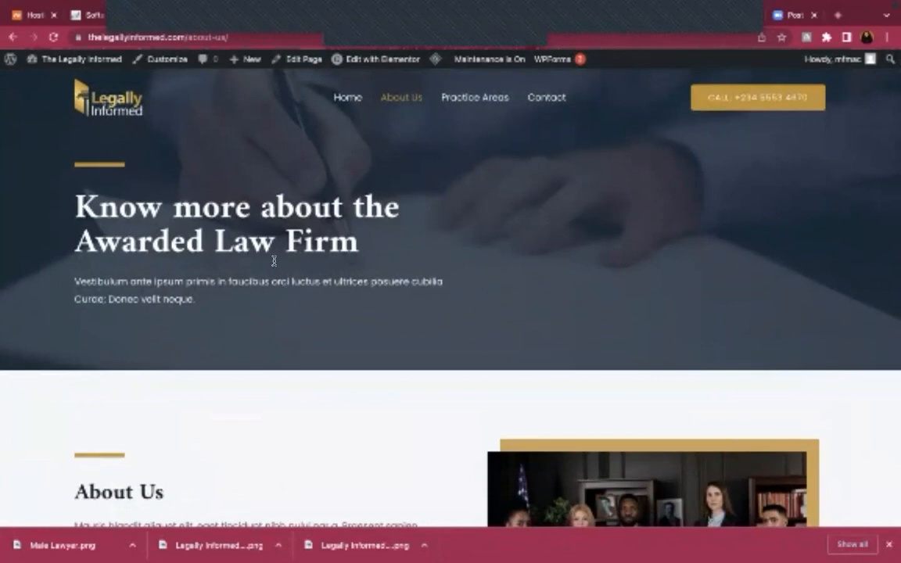
scroll(563, 344, down, 3)
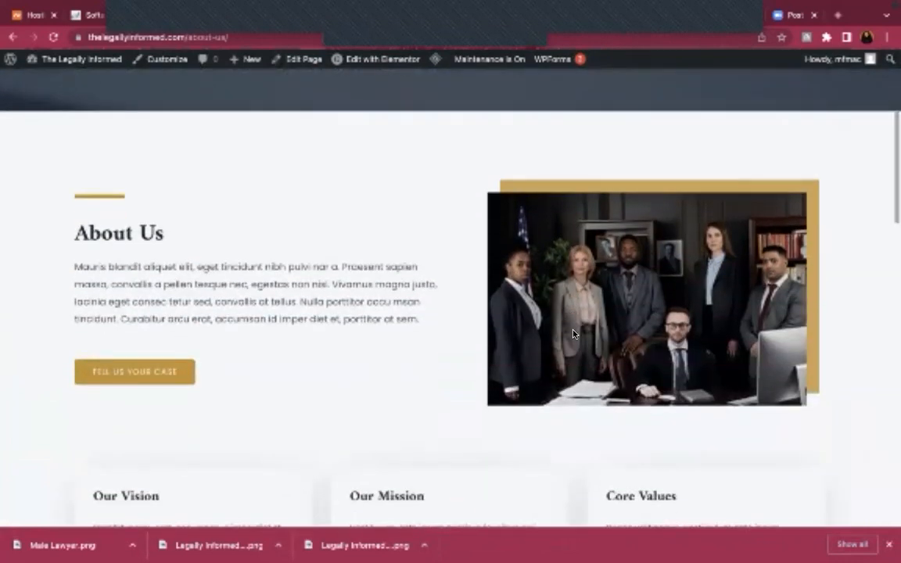
scroll(574, 336, down, 4)
scroll(576, 336, up, 4)
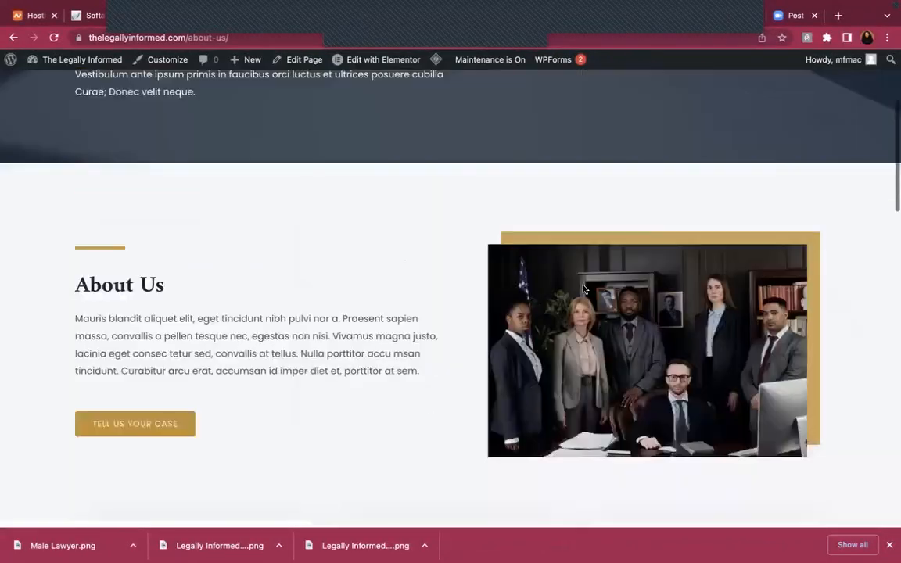
scroll(626, 353, down, 5)
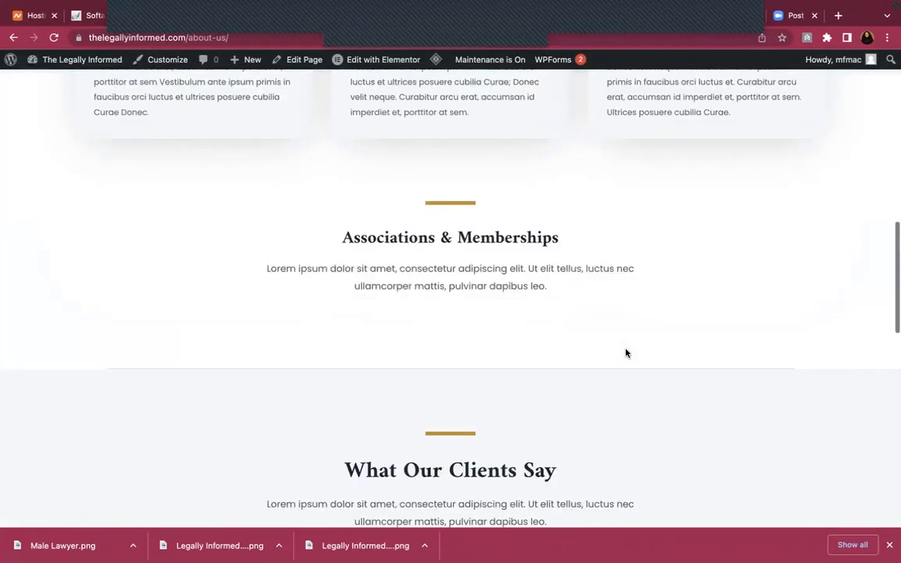
scroll(623, 352, up, 2)
scroll(644, 251, down, 3)
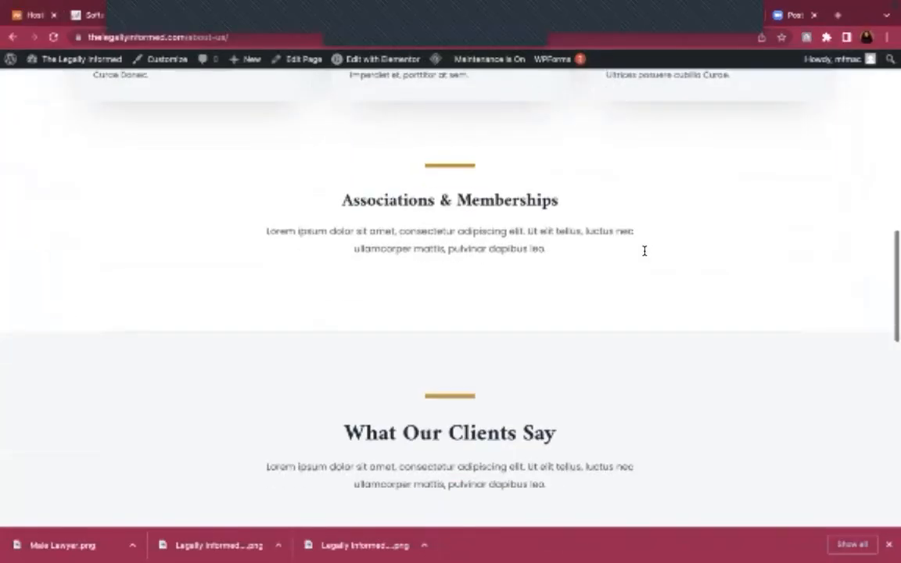
scroll(522, 283, down, 5)
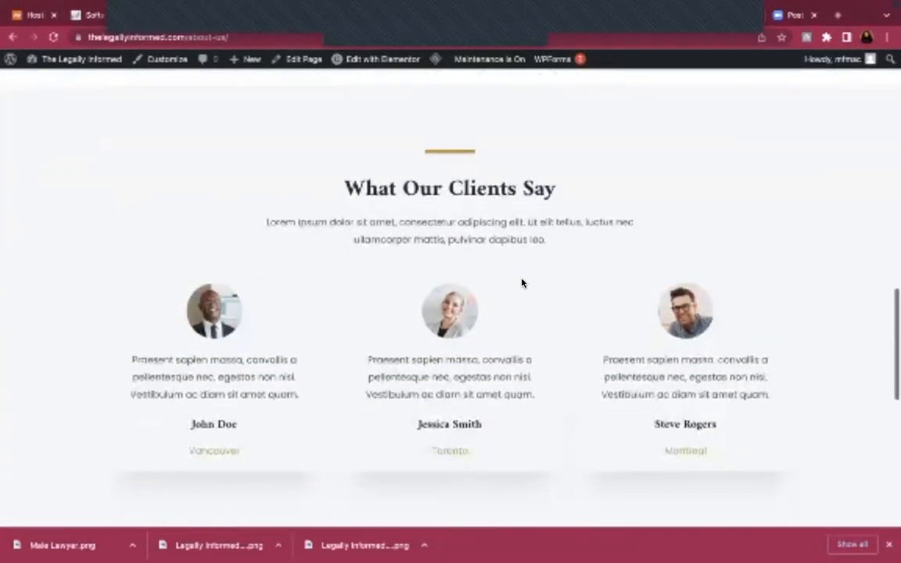
scroll(522, 283, down, 4)
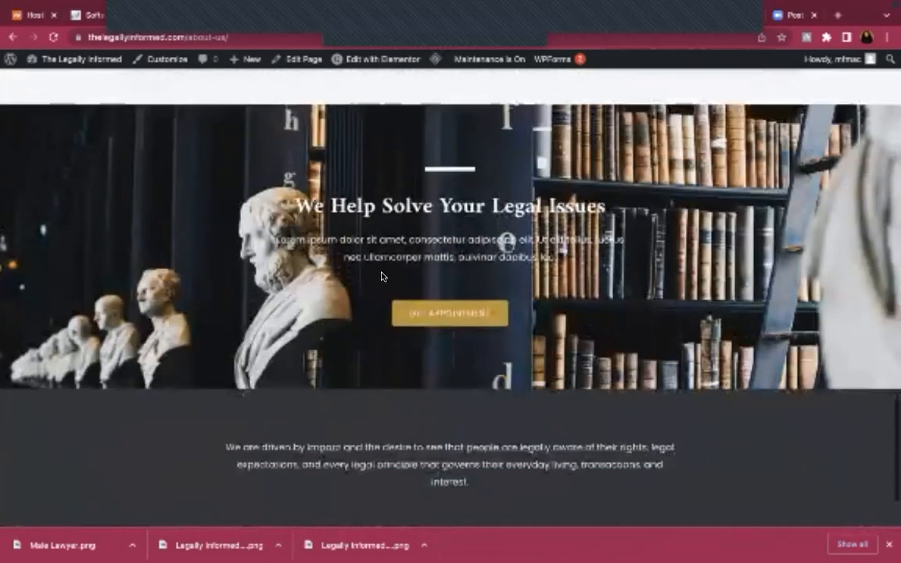
scroll(382, 276, up, 15)
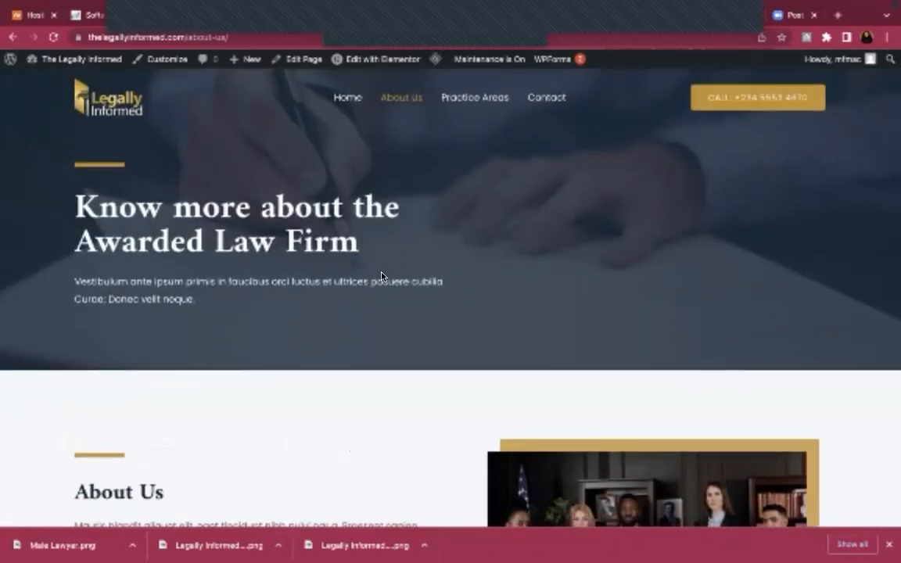
Open the About Us page in Elementor and scroll down to its bottom banner
click(375, 61)
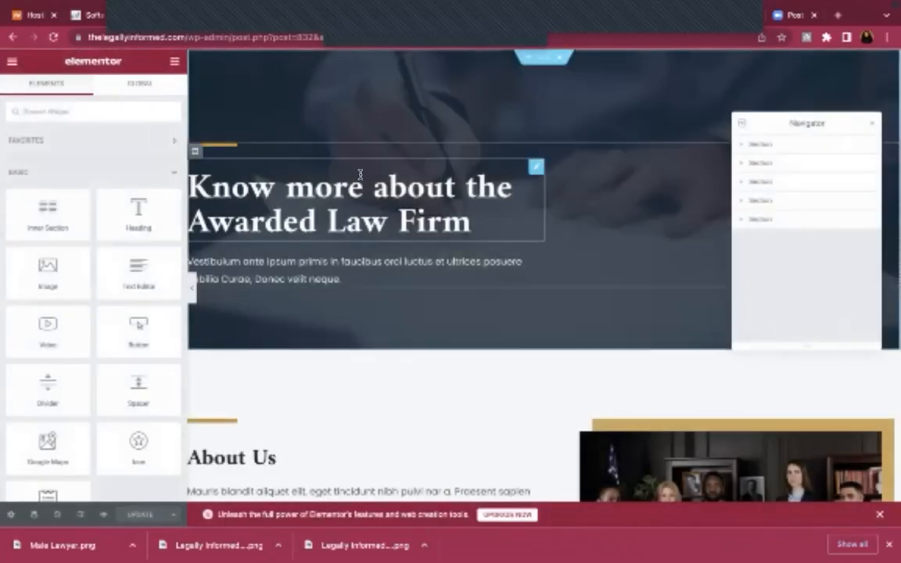
scroll(479, 327, down, 12)
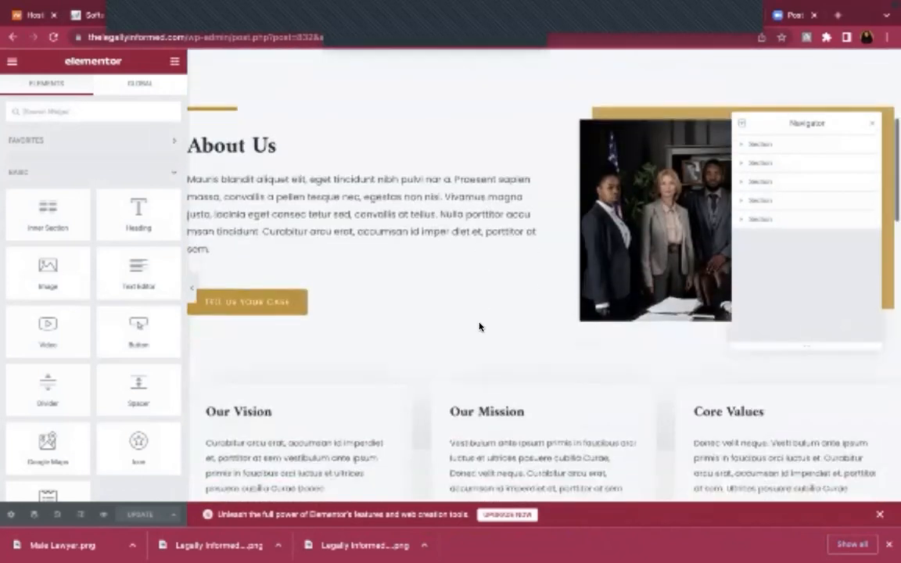
scroll(479, 327, down, 7)
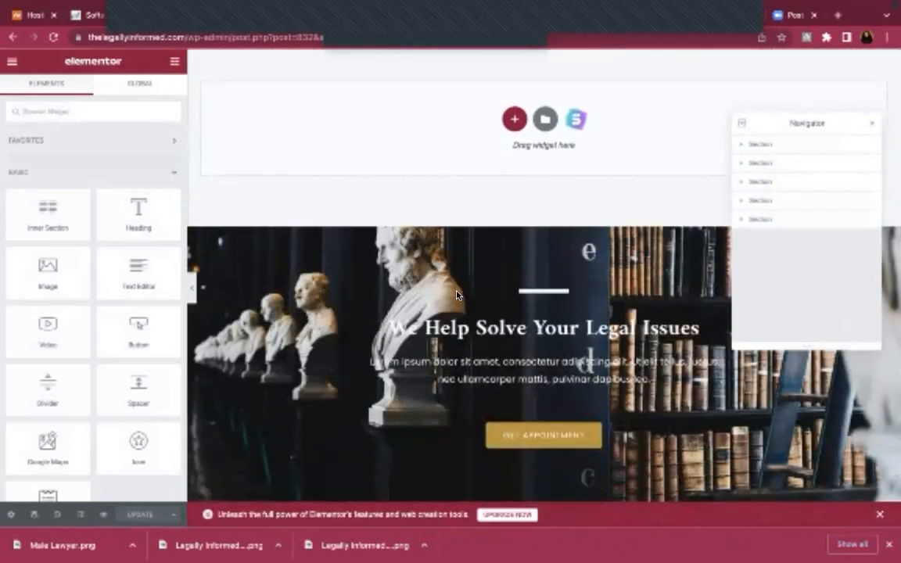
Return to the post 831 editor and select the page-specific tail of its web address
mouse_move(184, 6)
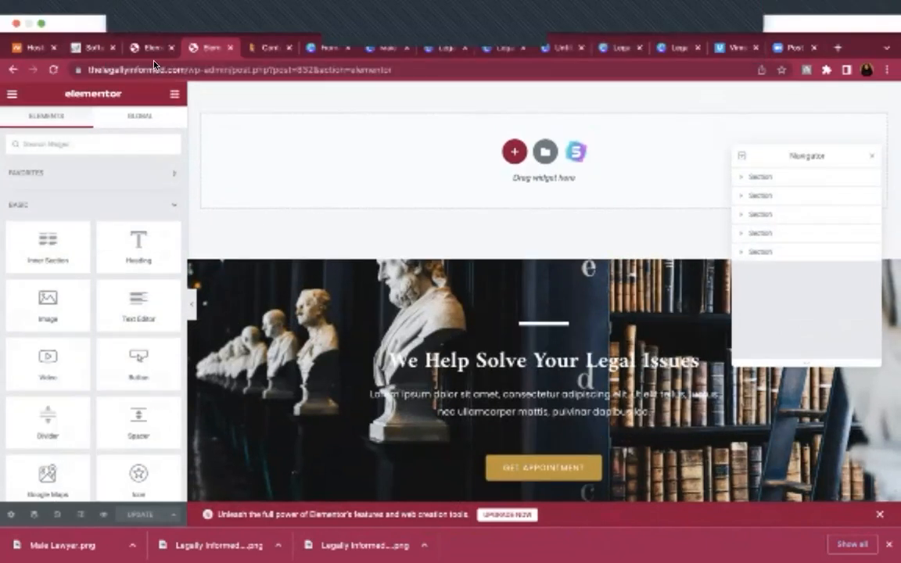
click(144, 50)
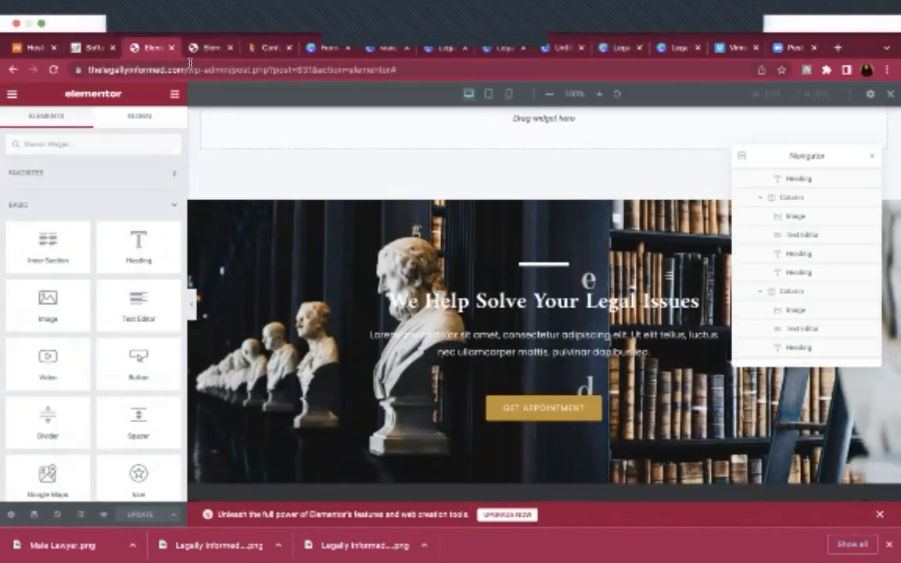
drag(232, 69, 549, 72)
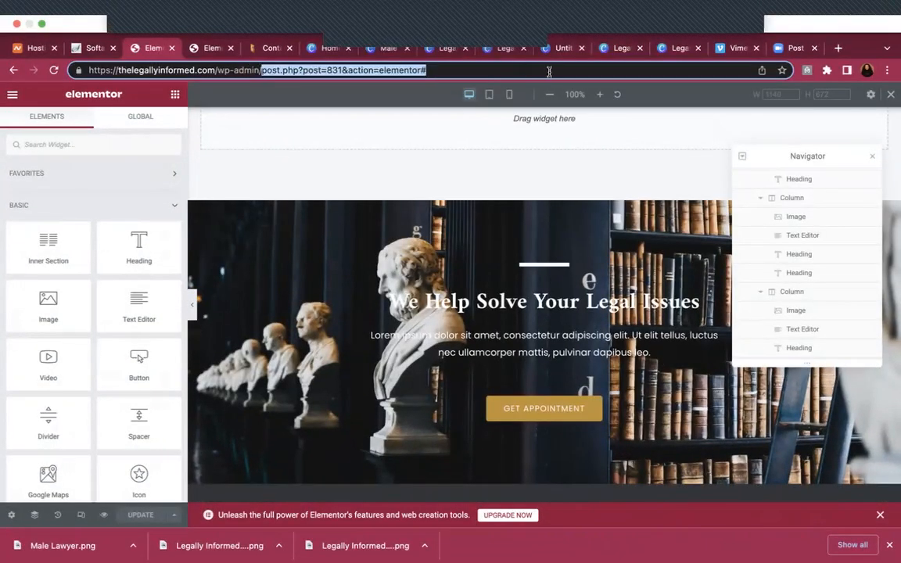
From the dashboard's Header & Footer Builder list, open Global Call To Action in Elementor
key(BackSpace)
key(Return)
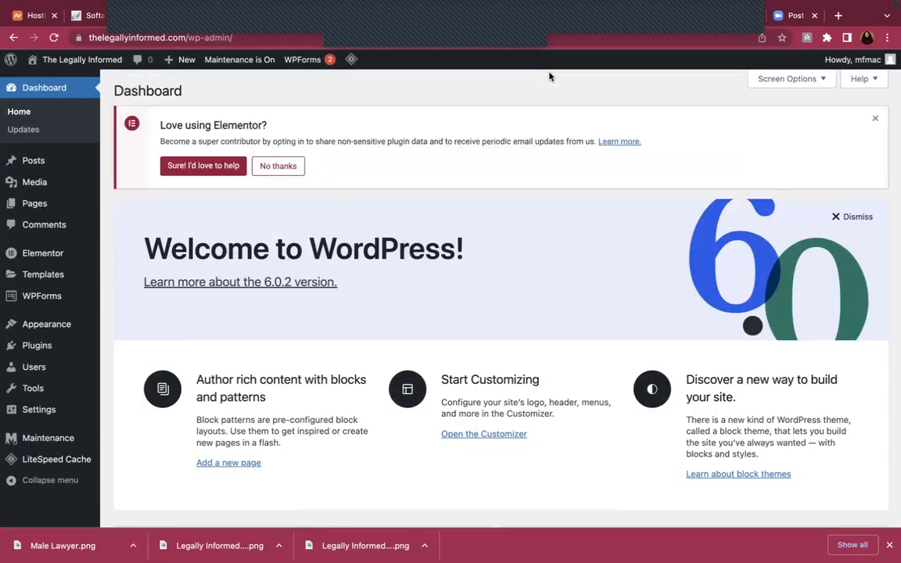
mouse_move(47, 330)
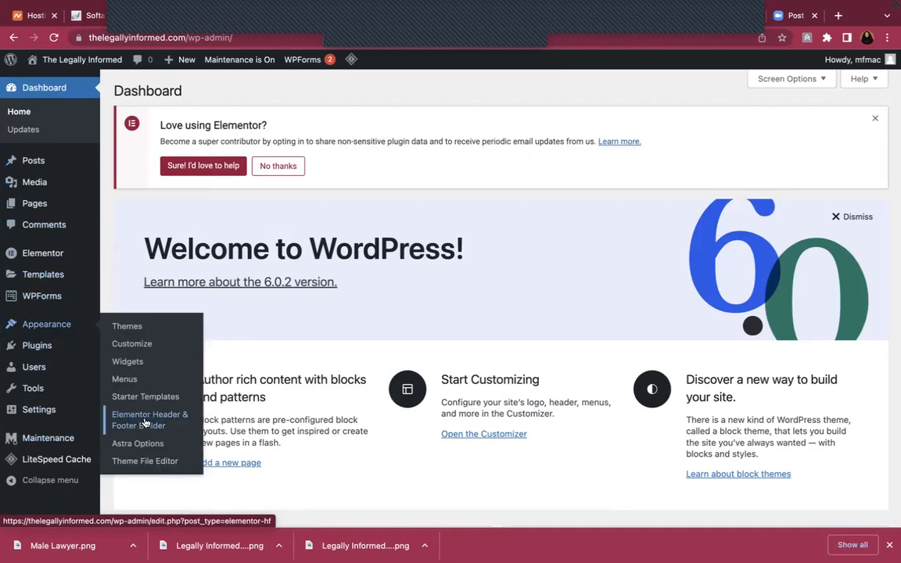
click(145, 424)
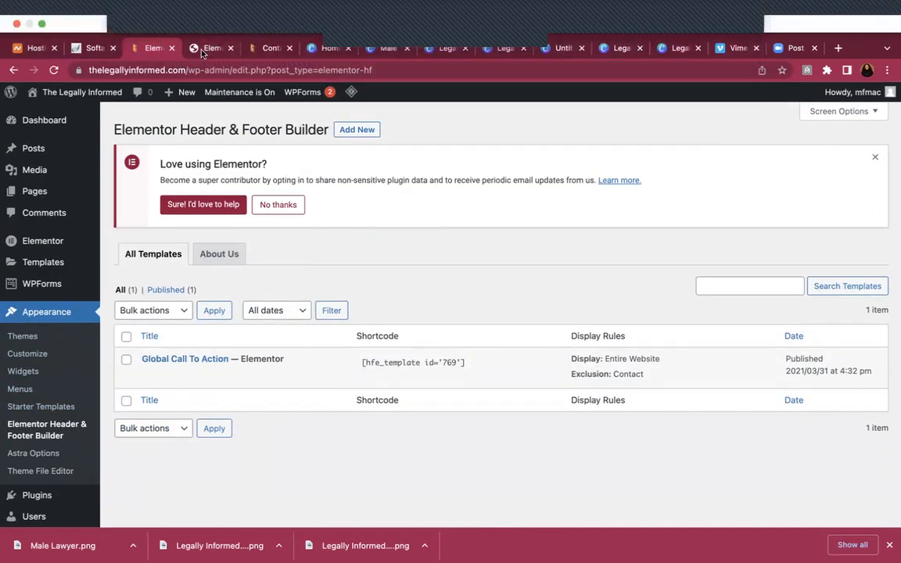
click(205, 48)
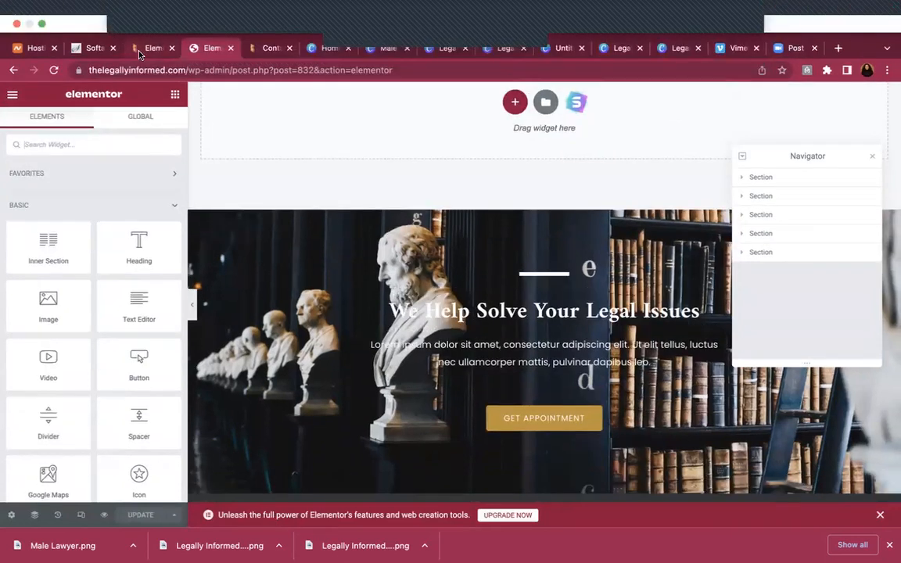
click(141, 51)
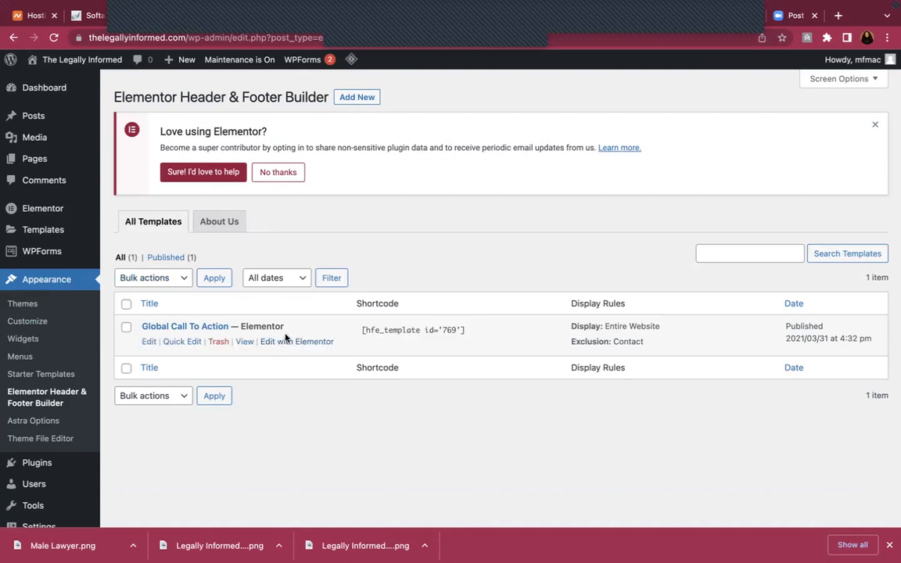
click(288, 343)
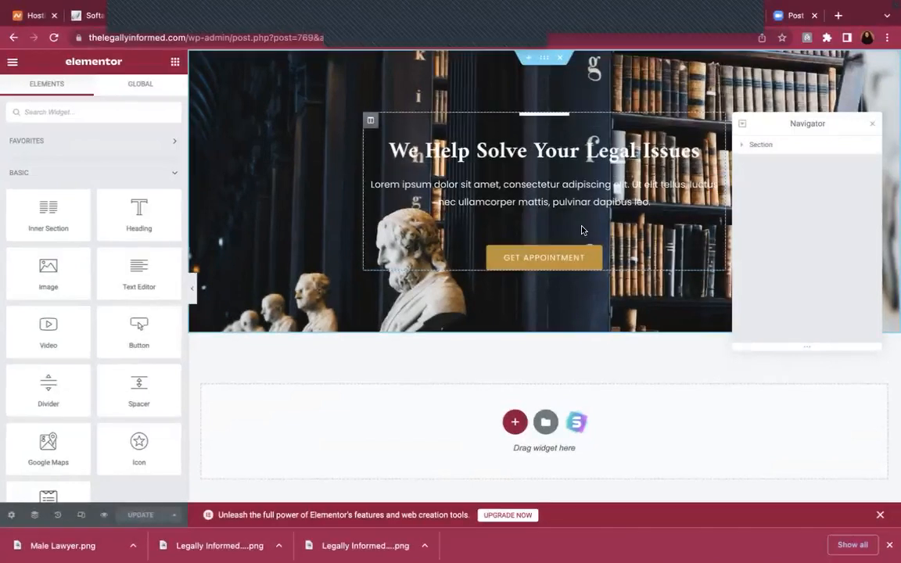
Replace the Get Appointment button's # link with the copied Contact page URL and save
click(589, 260)
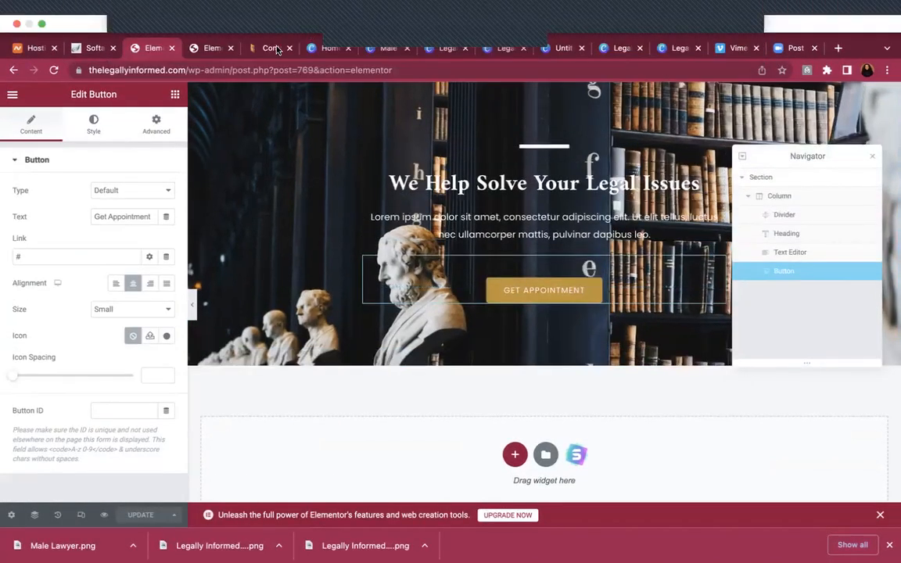
click(268, 49)
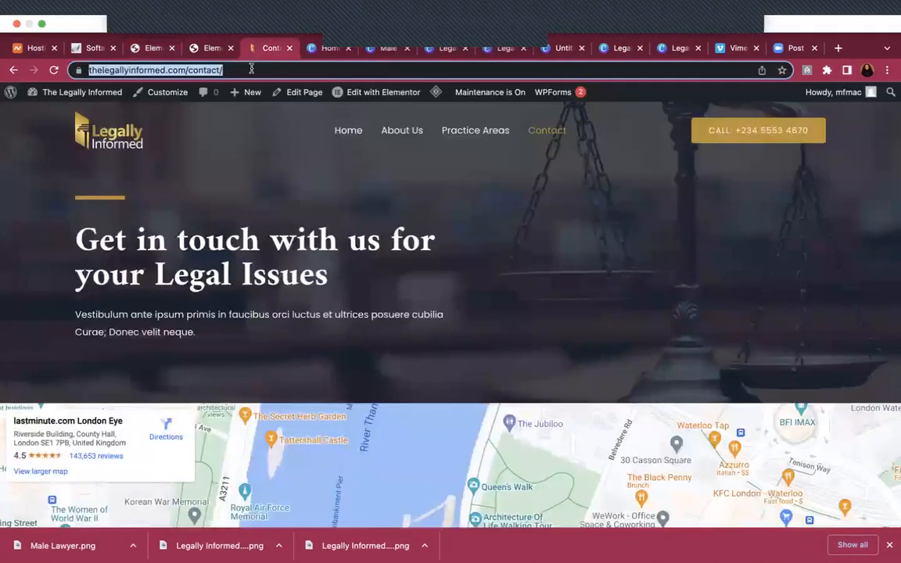
right_click(197, 71)
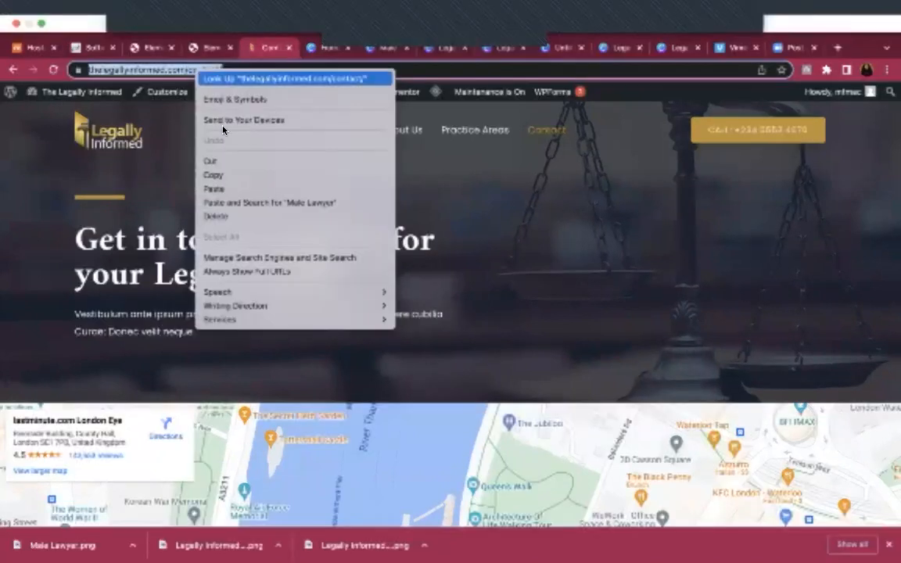
click(229, 178)
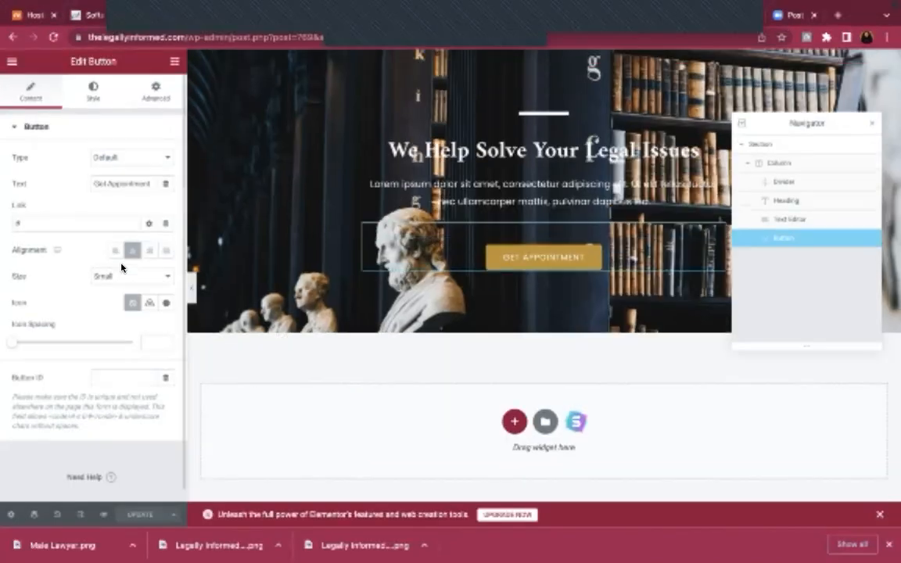
click(84, 223)
key(BackSpace)
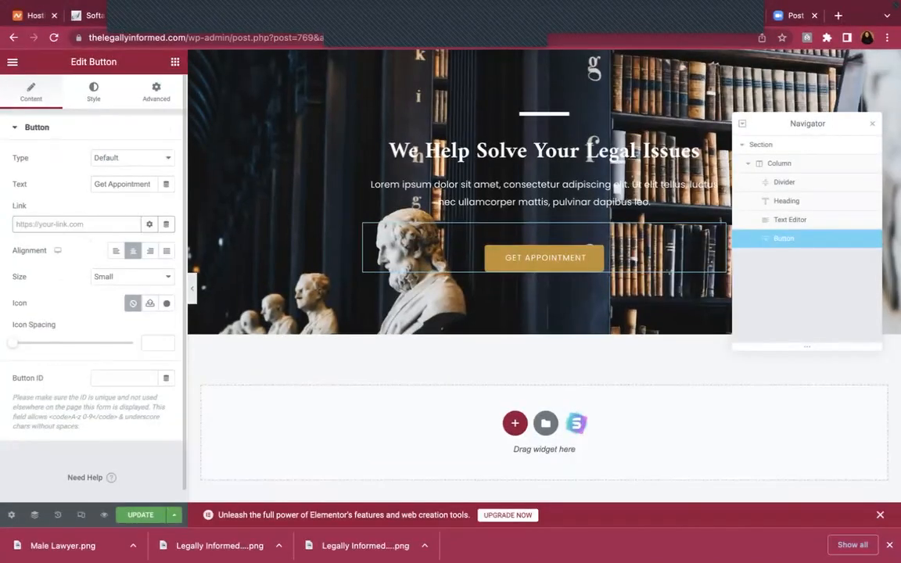
key(super+v)
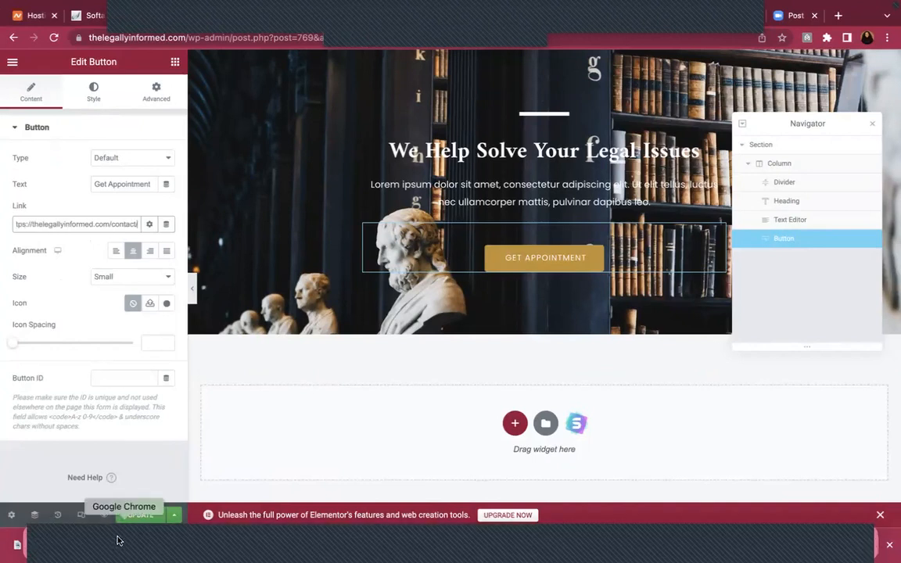
click(141, 515)
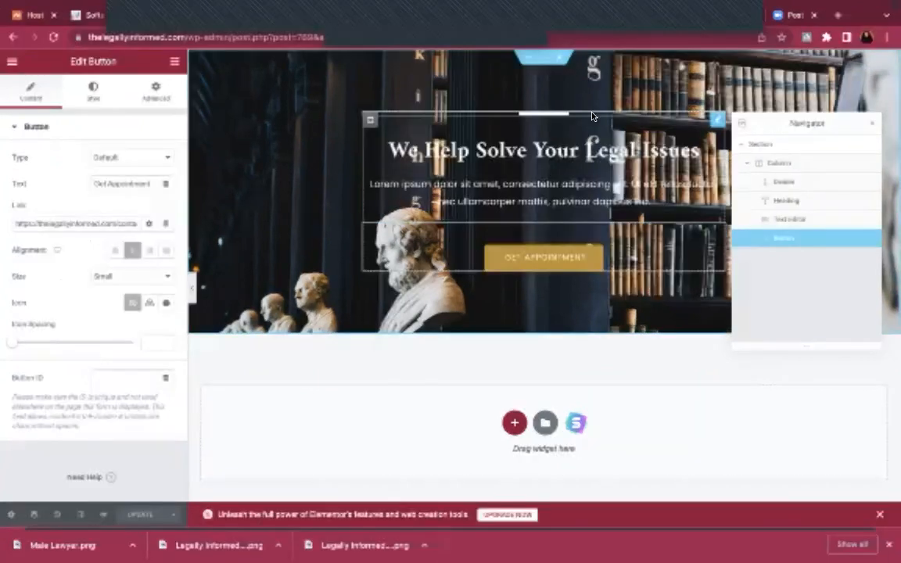
click(544, 63)
Give the hero section a #4B4343 dark grey background overlay and save
click(93, 94)
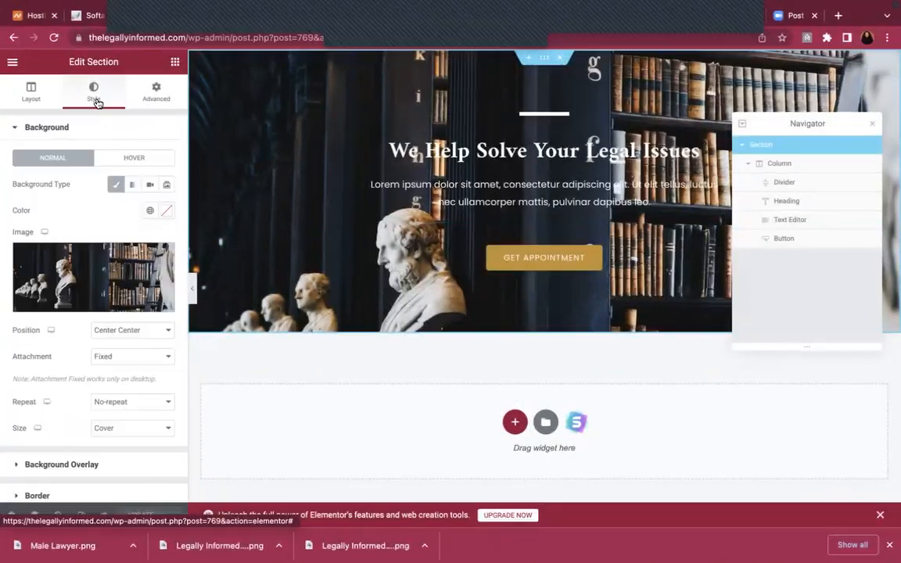
click(72, 465)
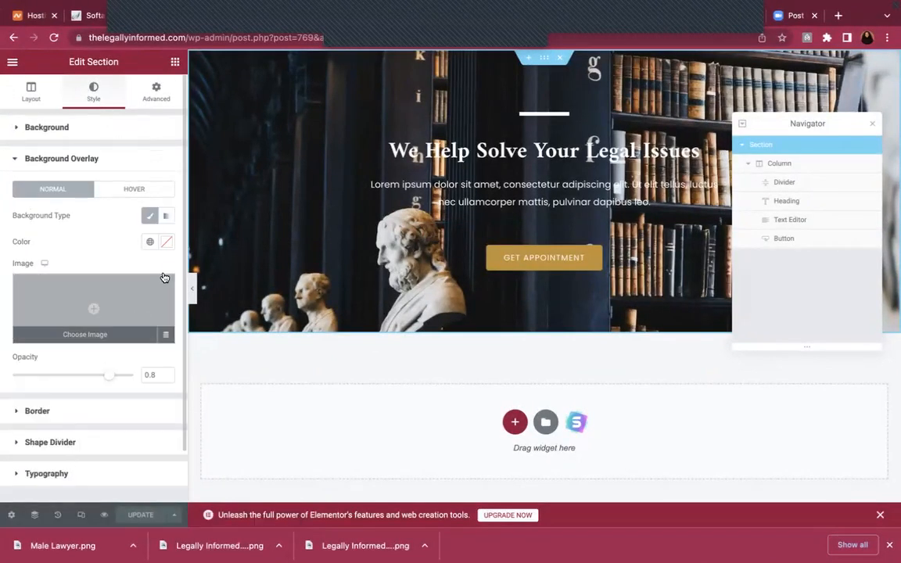
click(166, 242)
drag(82, 342, 52, 386)
click(133, 514)
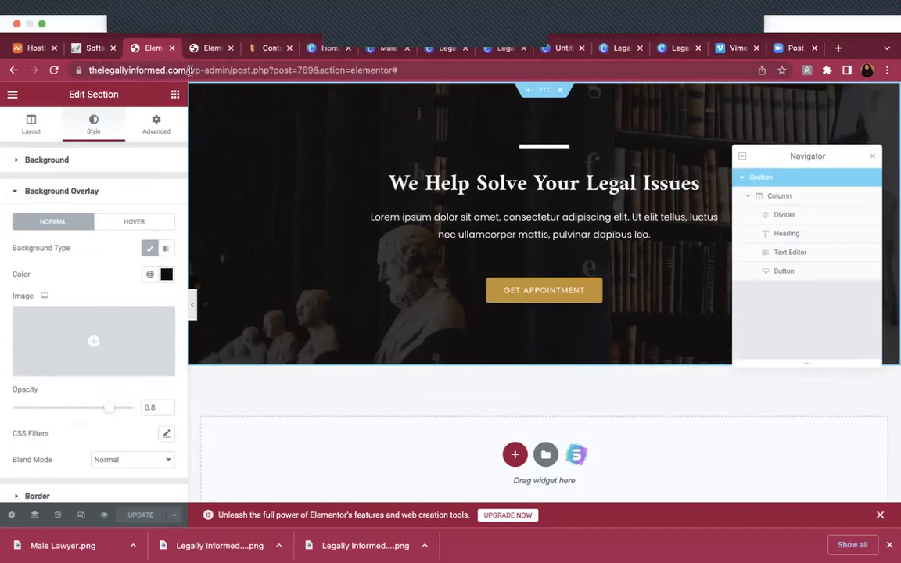
Trim the editor part of the address to wp-admin/ to reload the admin dashboard
drag(232, 70, 564, 88)
key(BackSpace)
key(Return)
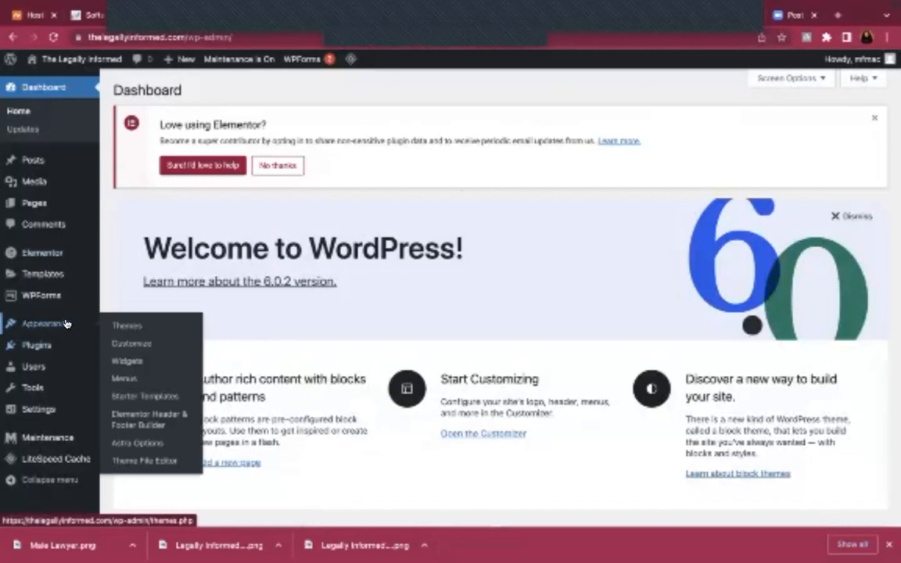
Open Appearance > Elementor Header & Footer Builder and edit the Global Call To Action template
click(148, 418)
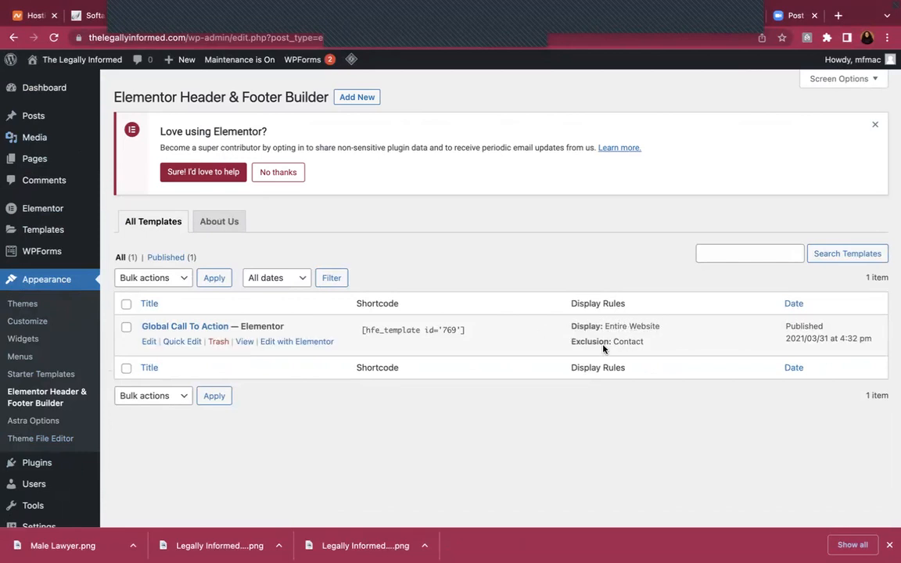
click(150, 342)
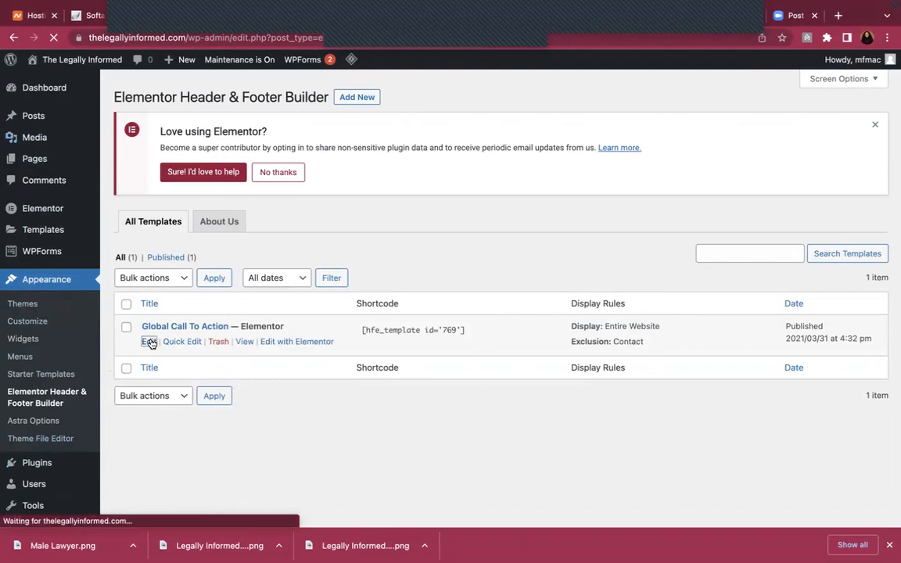
Keep Global Call To Action displayed on Entire Website, update the template, and return to Dashboard
scroll(441, 334, down, 3)
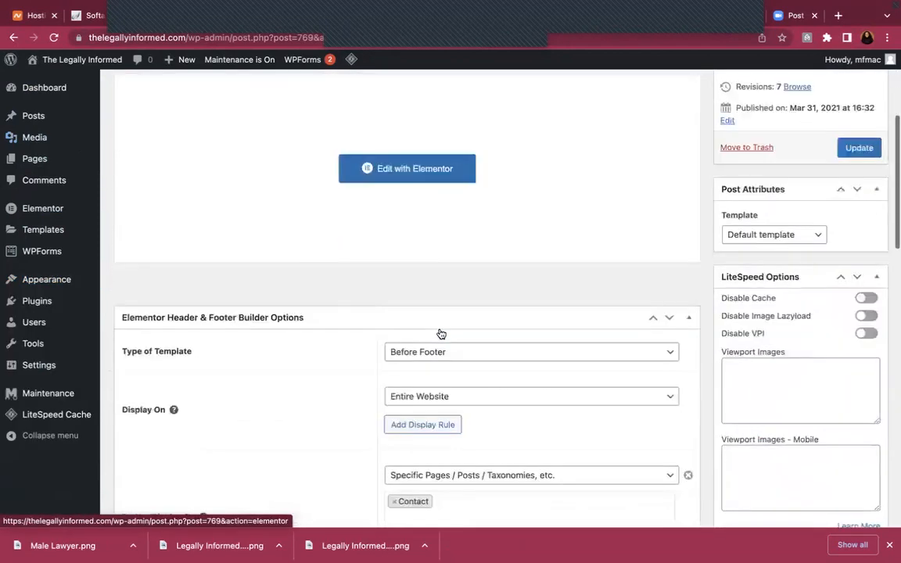
scroll(441, 334, down, 1)
scroll(375, 296, down, 2)
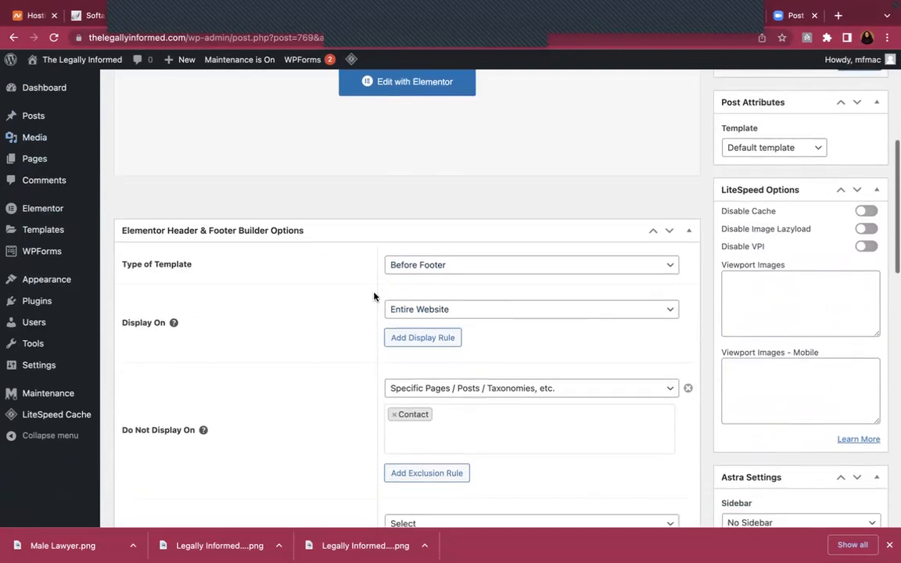
scroll(374, 296, down, 1)
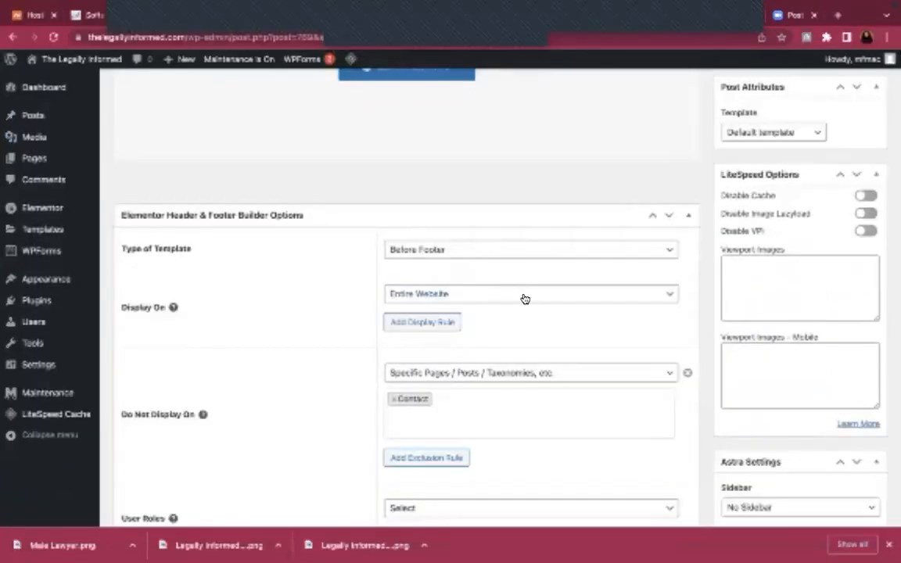
click(533, 298)
click(528, 298)
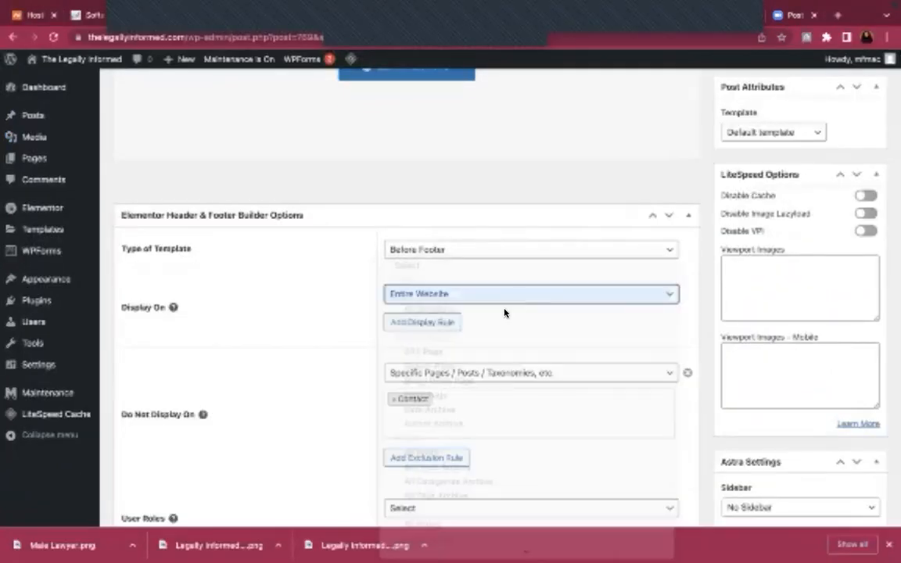
scroll(522, 385, down, 3)
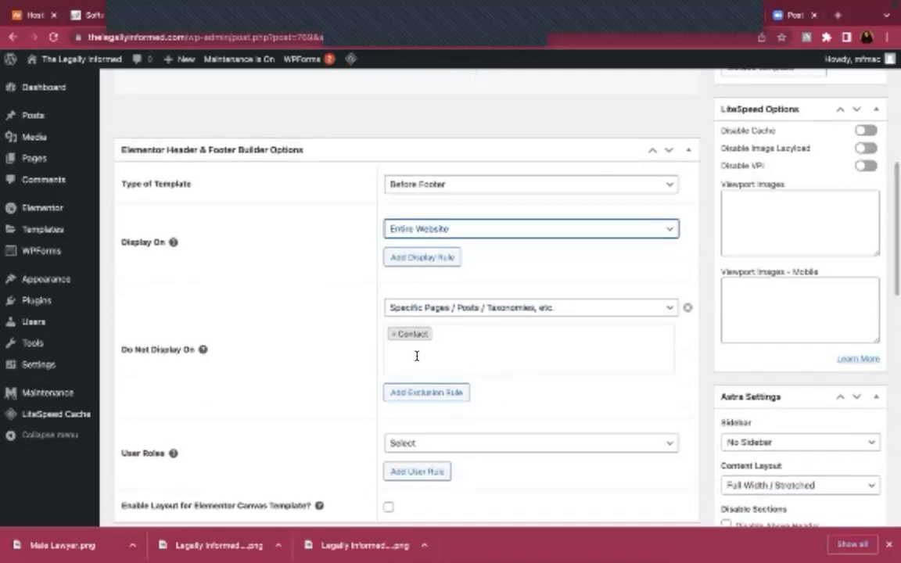
scroll(417, 360, down, 2)
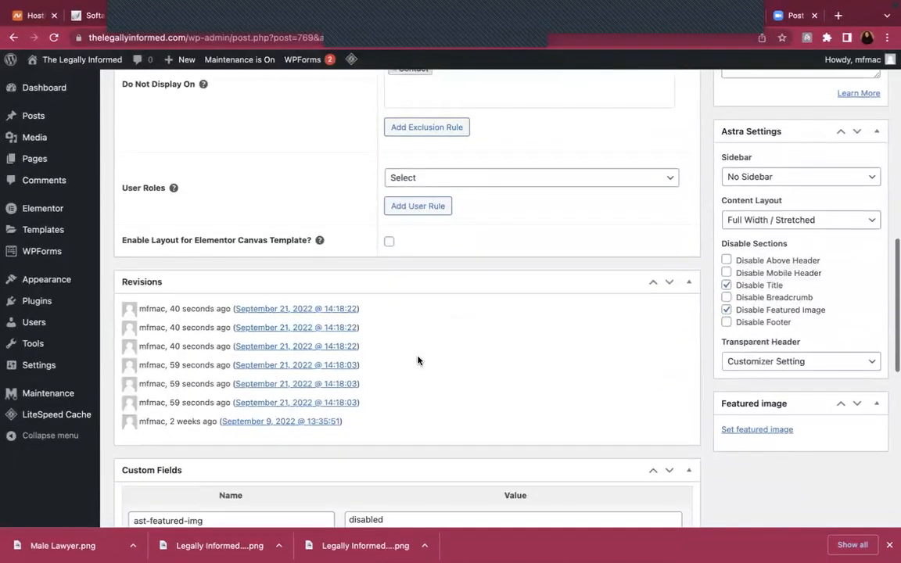
scroll(418, 361, up, 2)
scroll(418, 358, up, 5)
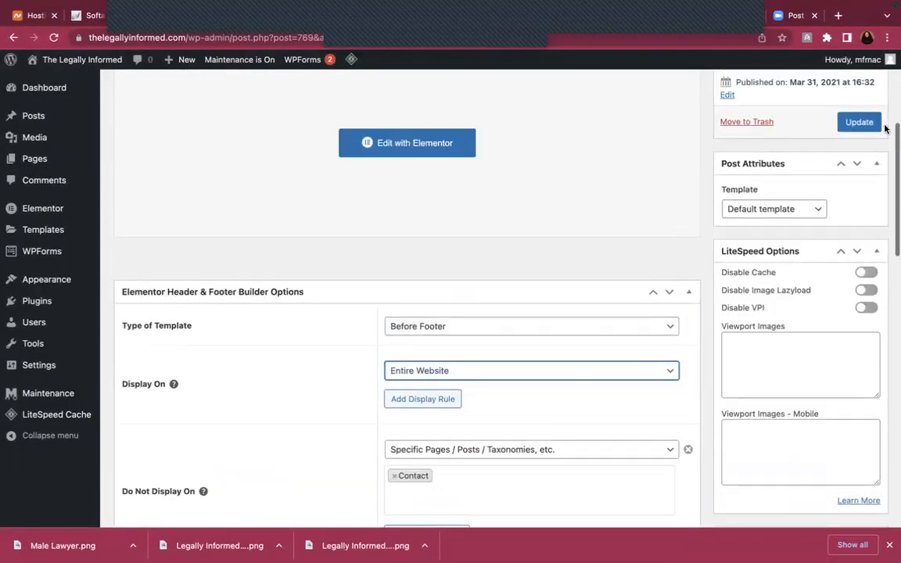
click(860, 124)
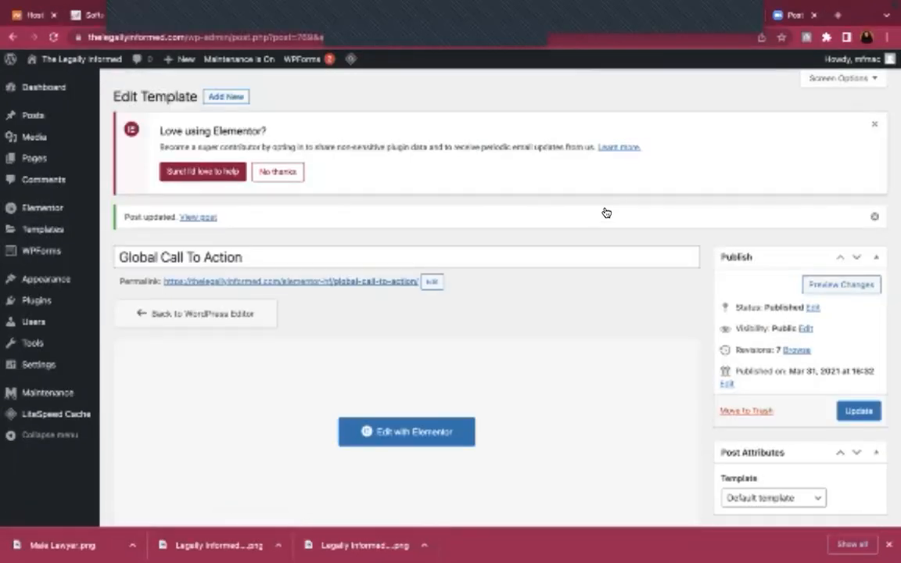
click(45, 92)
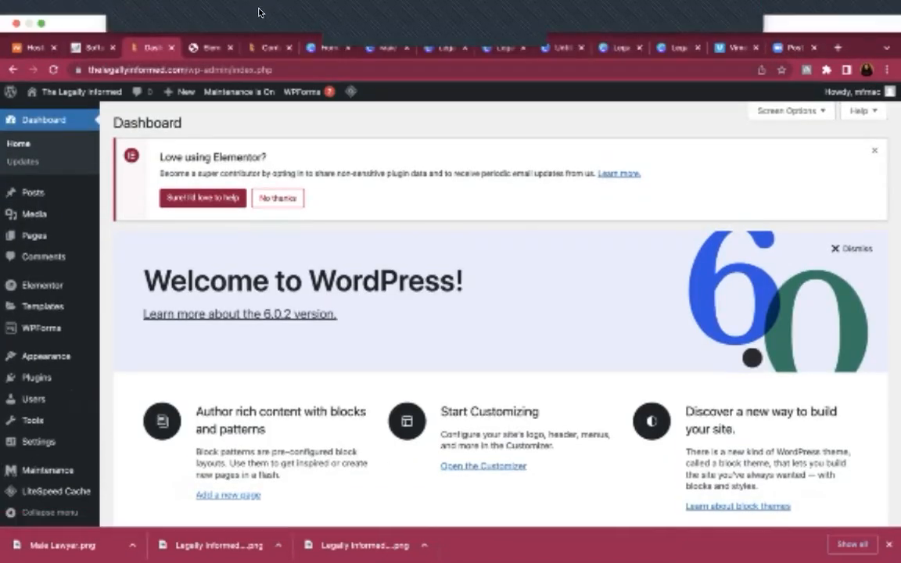
Load the site homepage by removing contact/ from the Contact page's address
click(208, 50)
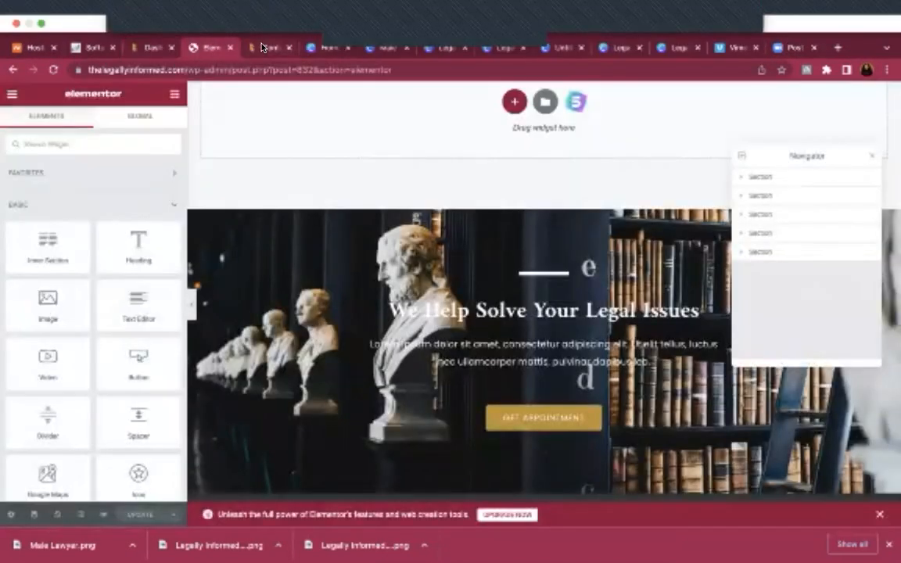
click(266, 48)
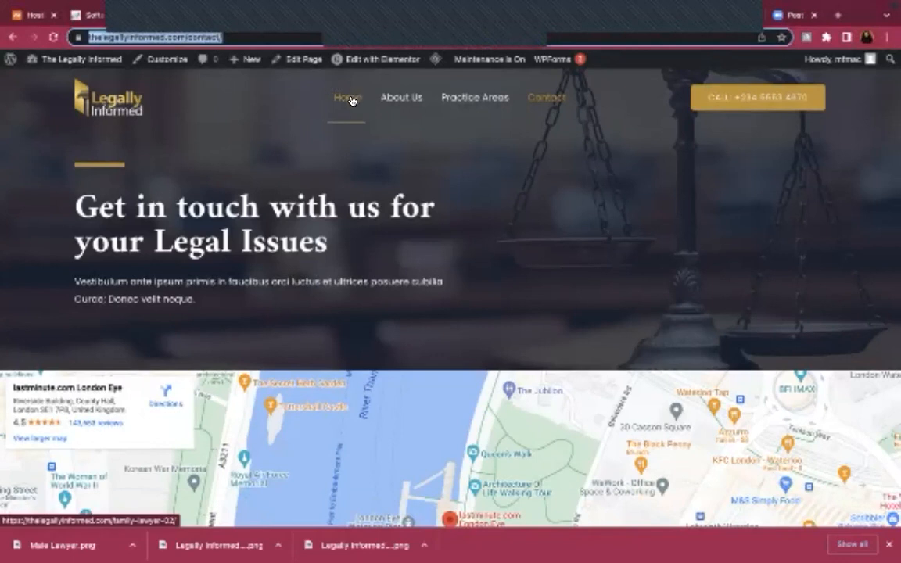
click(232, 37)
key(BackSpace)
key(BackSpace)
key(BackSpace)
key(BackSpace)
key(BackSpace)
key(BackSpace)
key(BackSpace)
key(BackSpace)
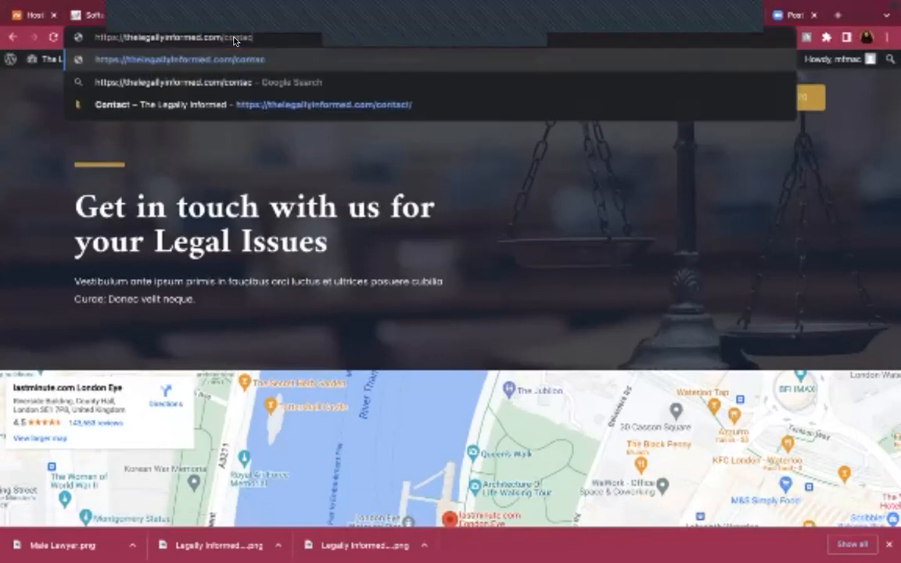
key(Return)
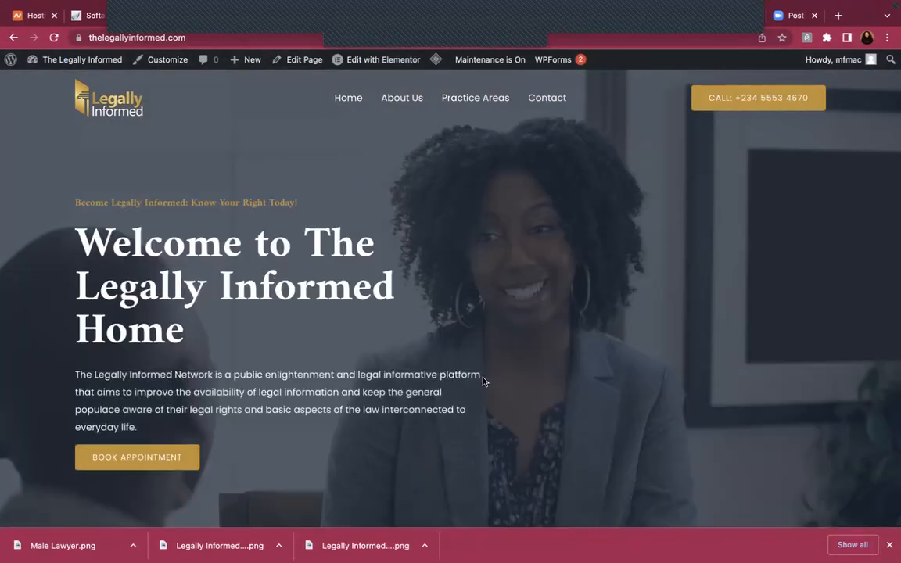
Scroll the homepage through to its footer, then go back to the About Us page editor
scroll(484, 382, down, 5)
scroll(484, 382, down, 15)
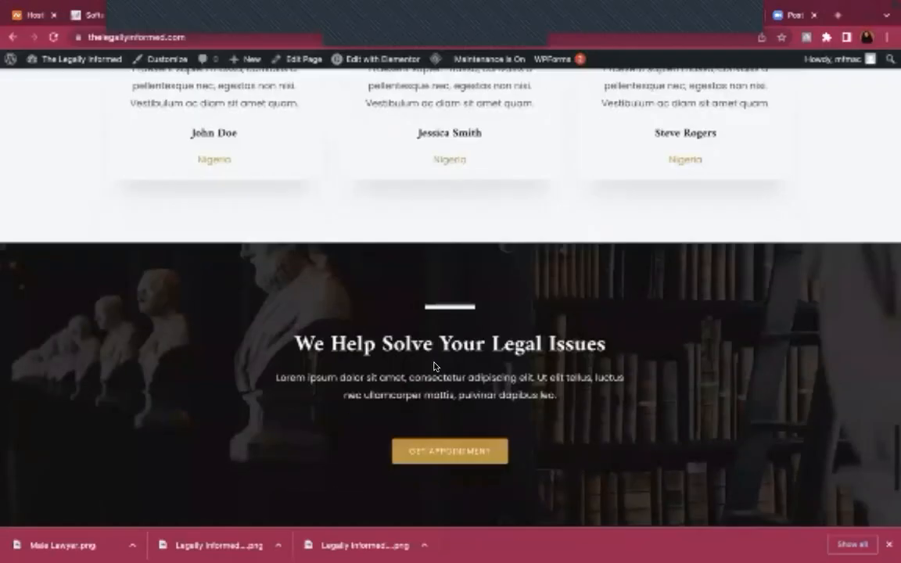
scroll(580, 403, down, 3)
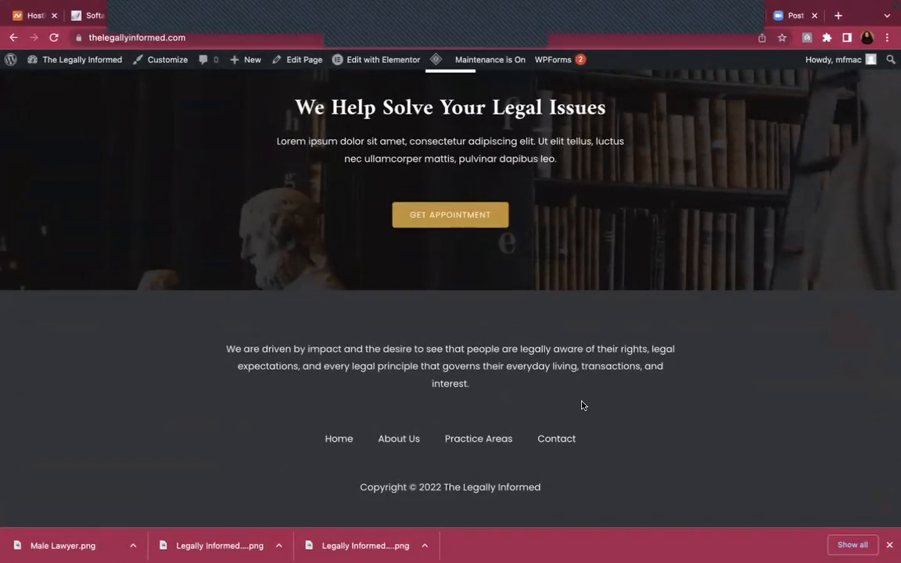
scroll(582, 405, up, 20)
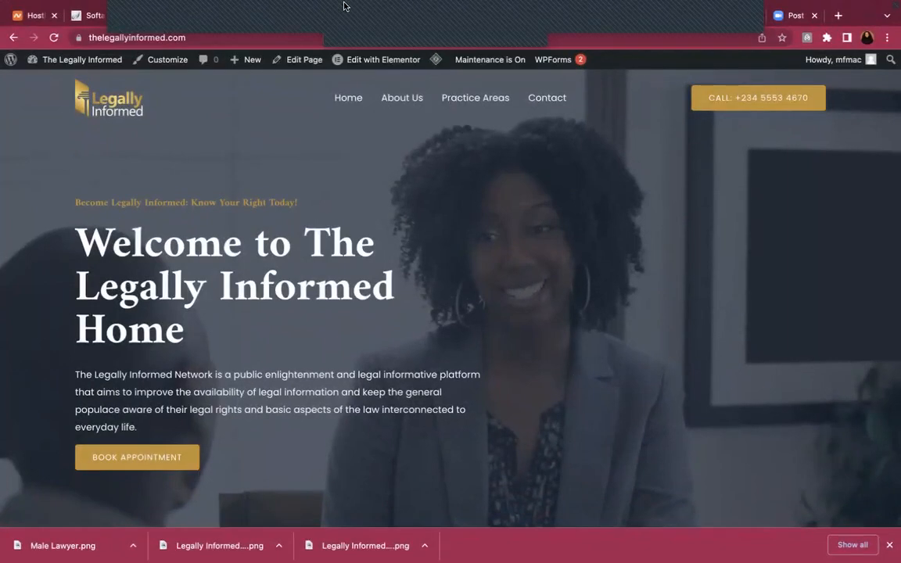
mouse_move(346, 4)
click(200, 49)
Paste the new 'The Legally Informed Network is a public enlightenment…' text over the About Us placeholder paragraph
scroll(391, 247, down, 10)
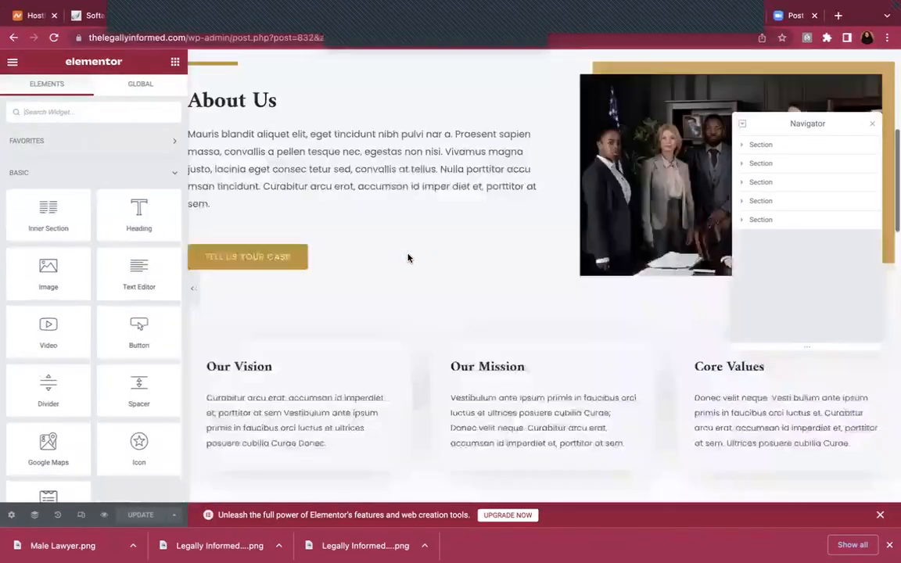
scroll(407, 260, up, 5)
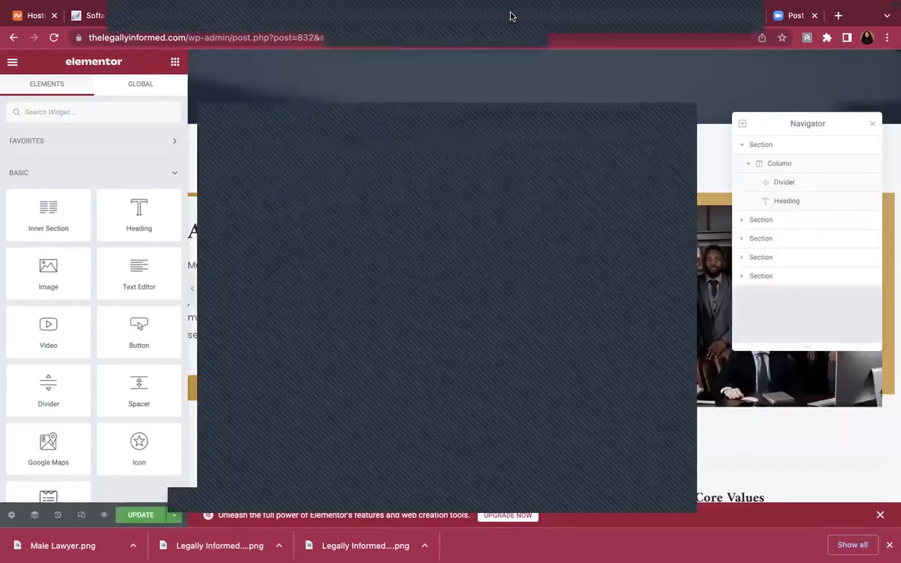
scroll(478, 194, up, 3)
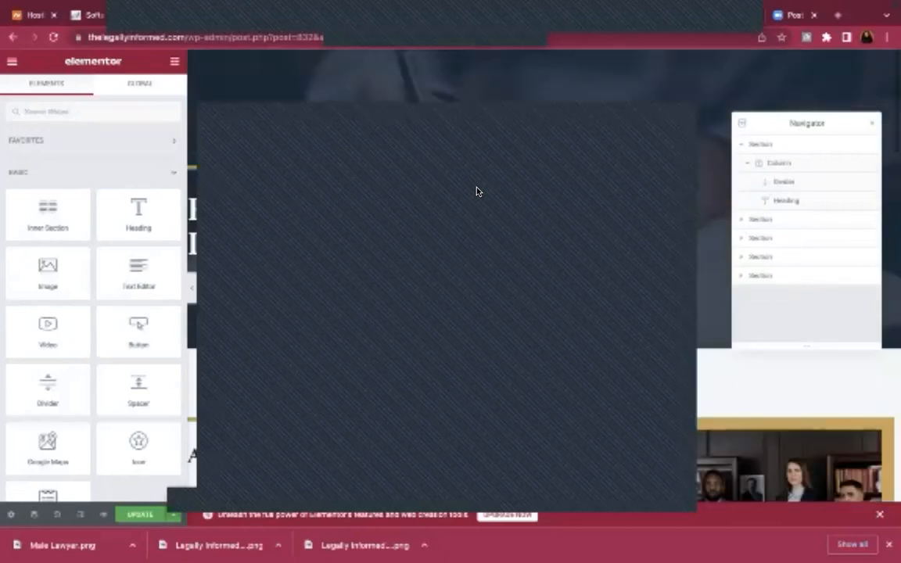
scroll(478, 194, down, 2)
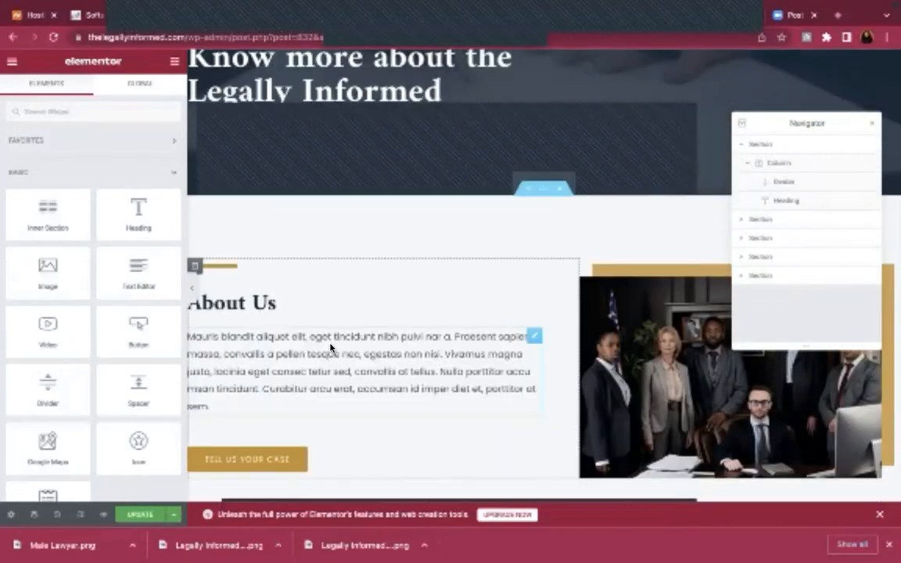
click(331, 347)
key(ctrl+a)
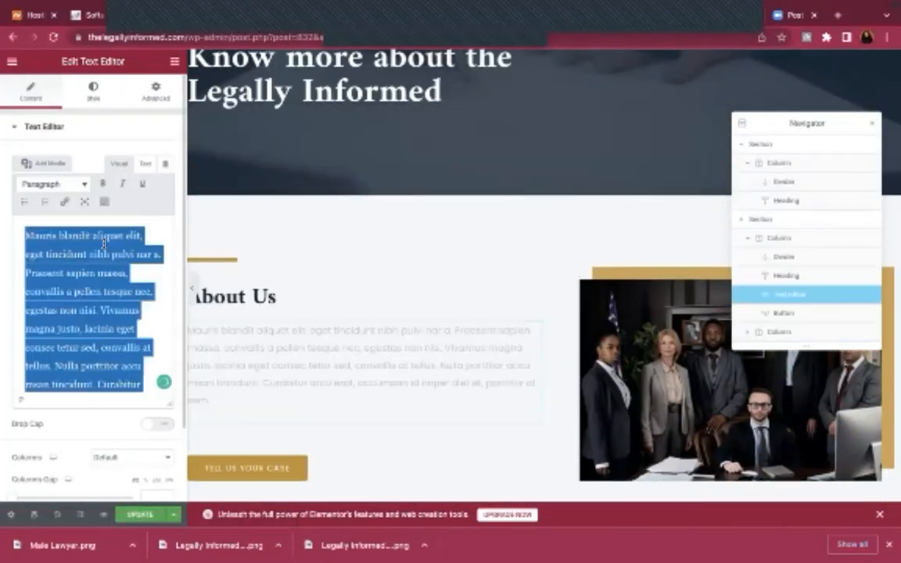
key(ctrl+v)
scroll(110, 271, up, 8)
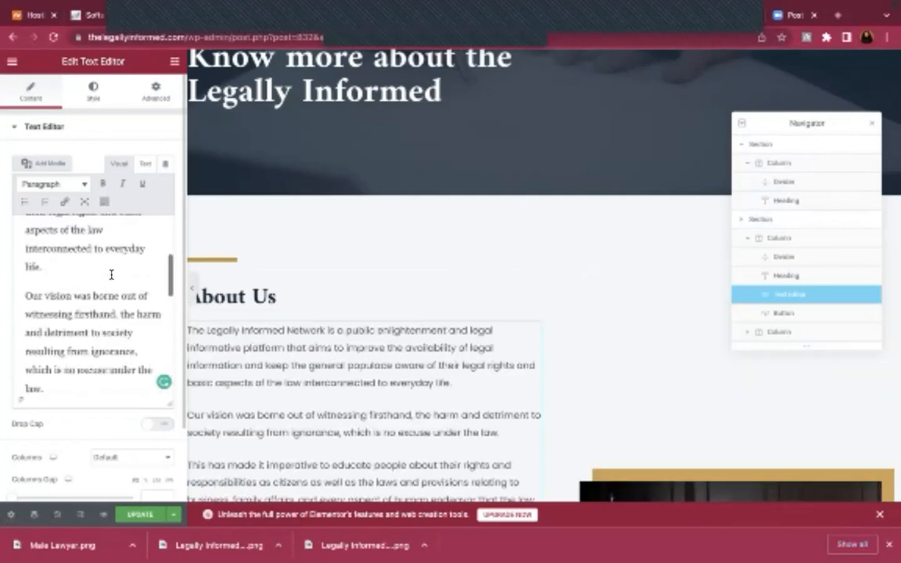
scroll(391, 310, down, 3)
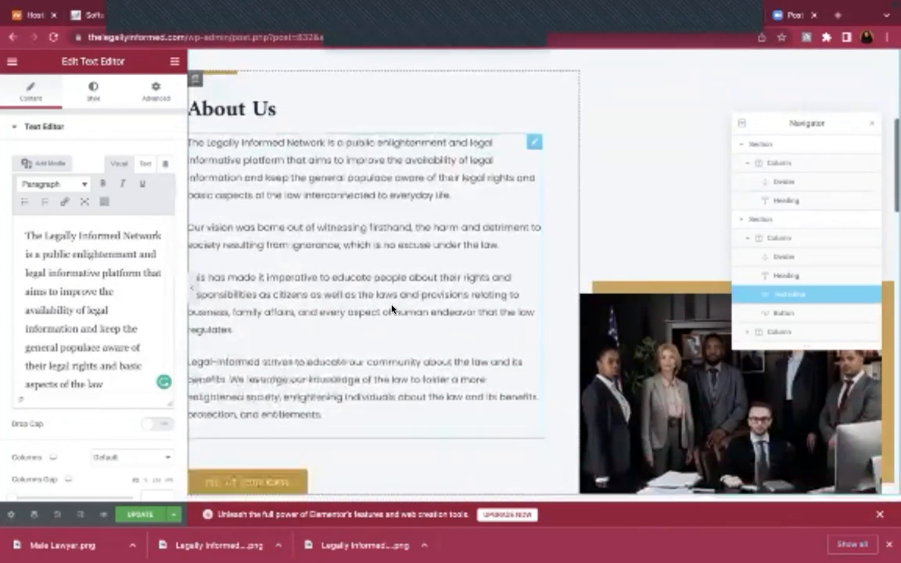
Delete the team photo column beside the About Us text
right_click(606, 279)
click(630, 459)
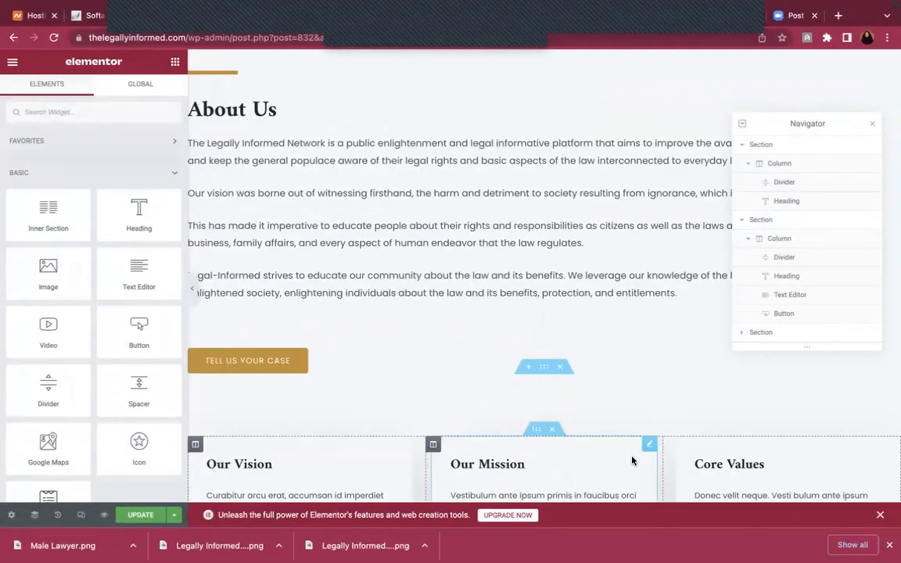
scroll(603, 288, up, 2)
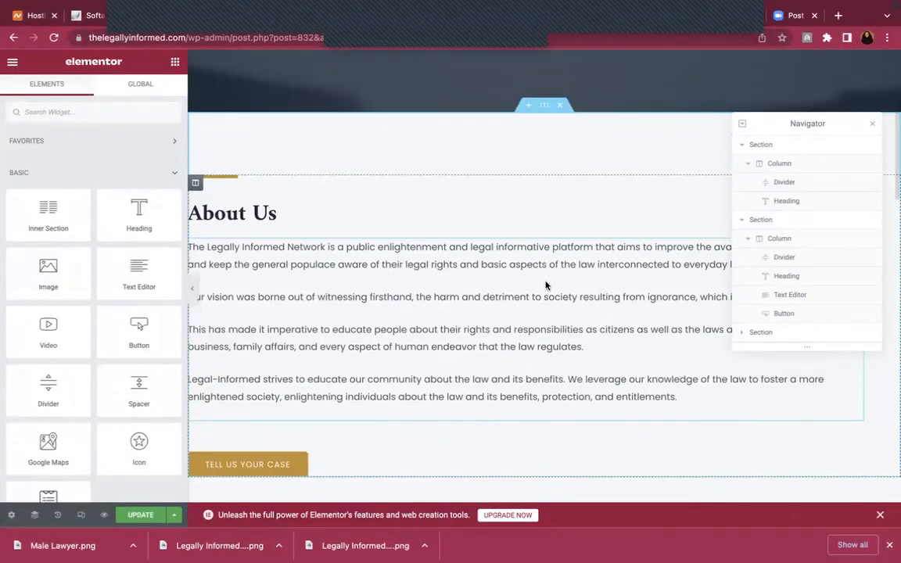
scroll(546, 283, down, 2)
Copy the web address of the live site's Contact page
mouse_move(284, 8)
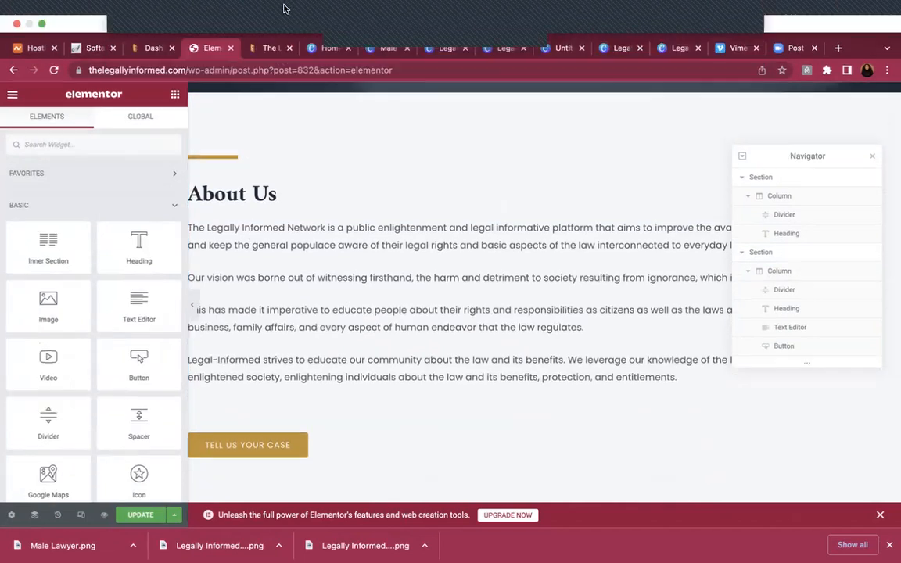
click(271, 50)
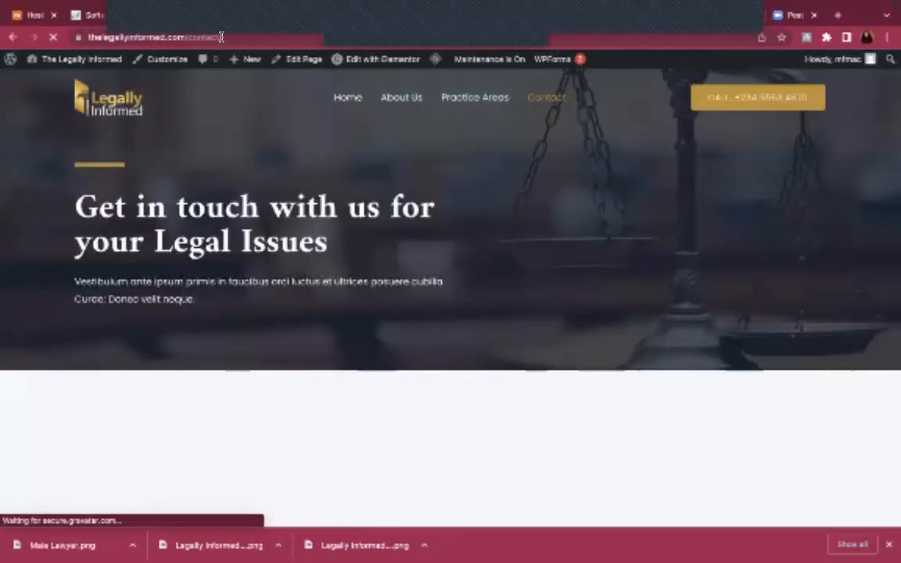
click(222, 37)
key(super+c)
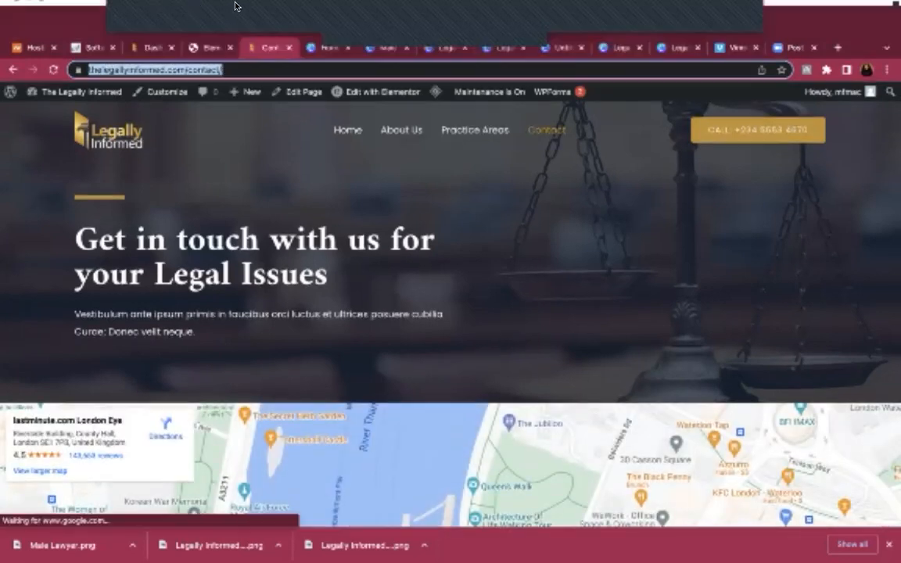
Link the Tell Us Your Case button to the Contact page, save, and bring Word forward
click(182, 47)
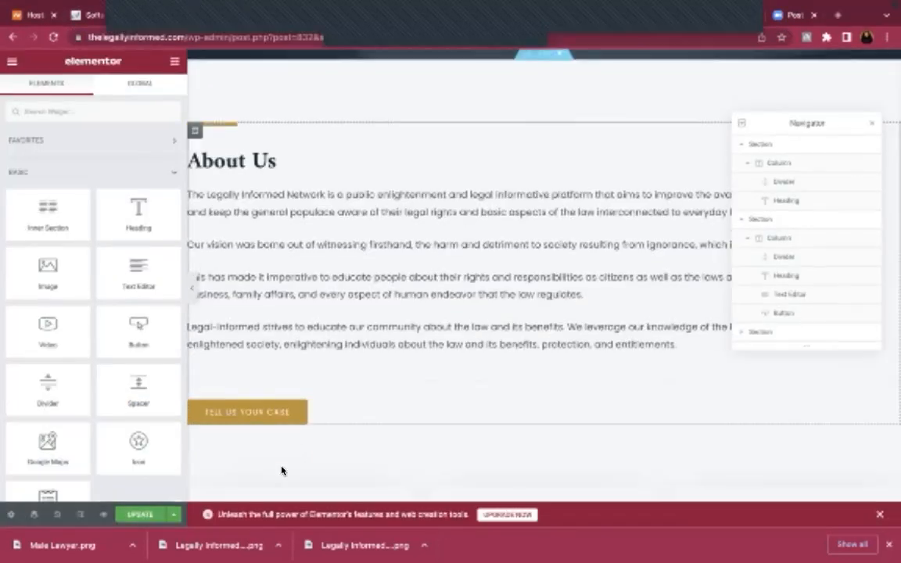
click(313, 421)
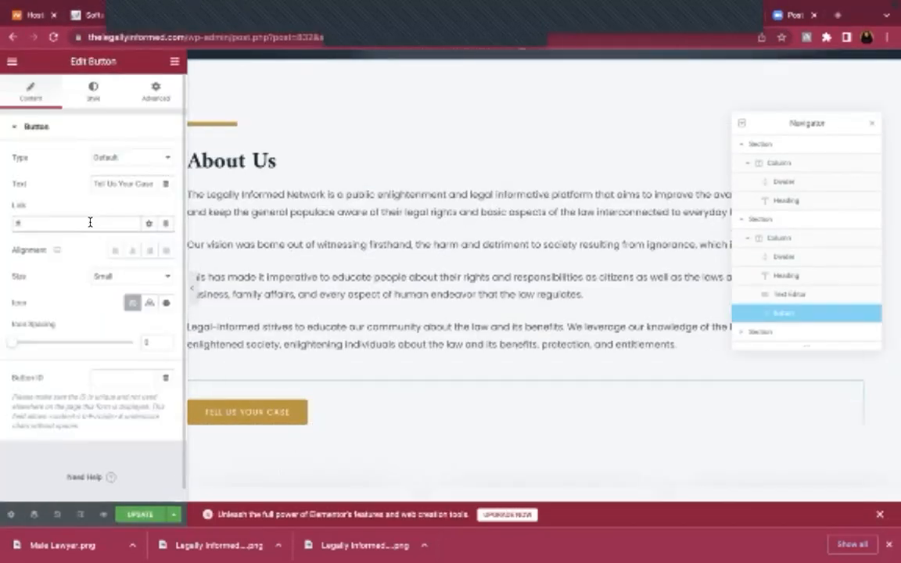
key(super+v)
click(136, 516)
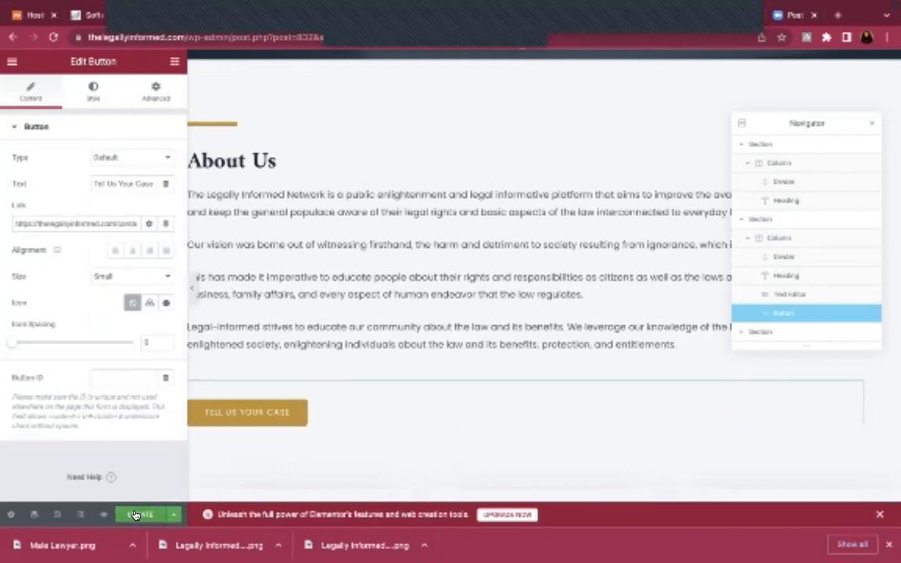
scroll(407, 352, down, 4)
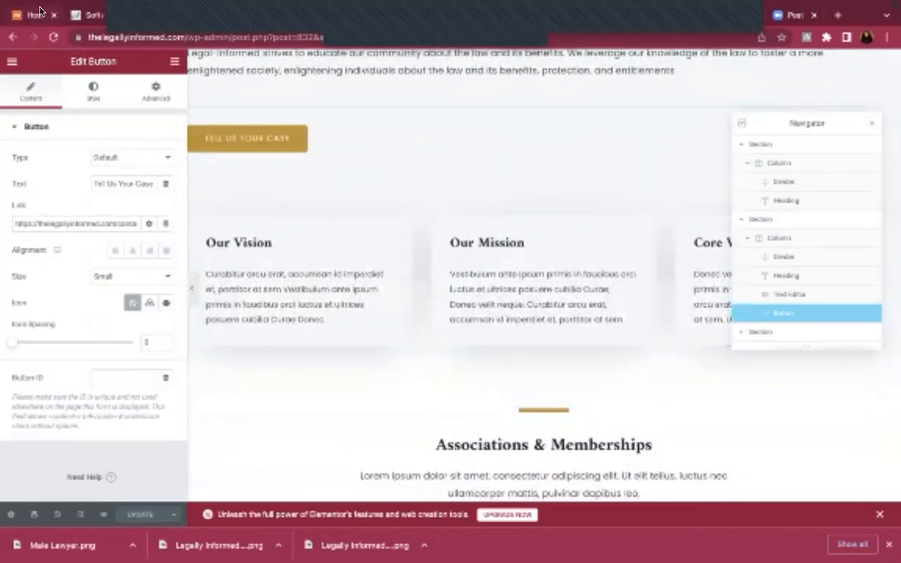
mouse_move(40, 2)
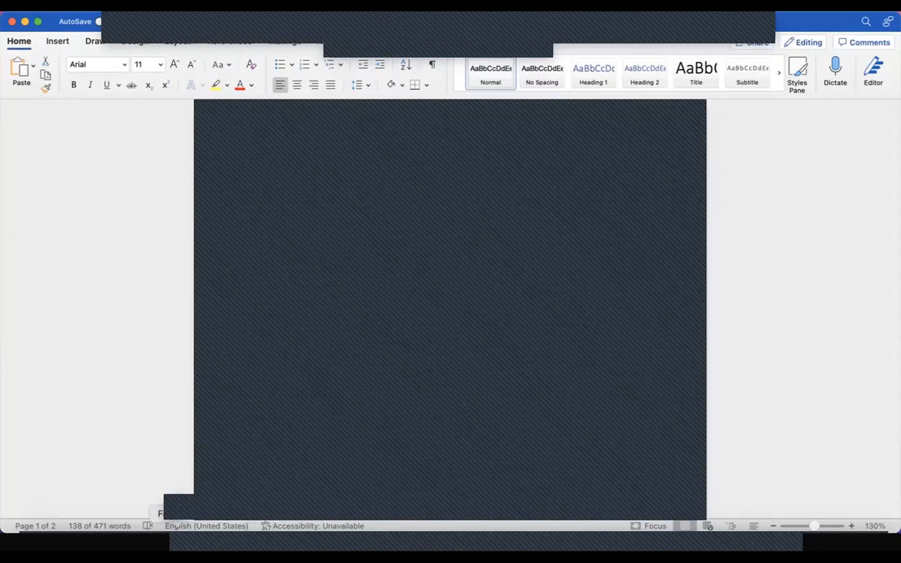
Replace the Our Vision box description with the new vision statement
click(117, 542)
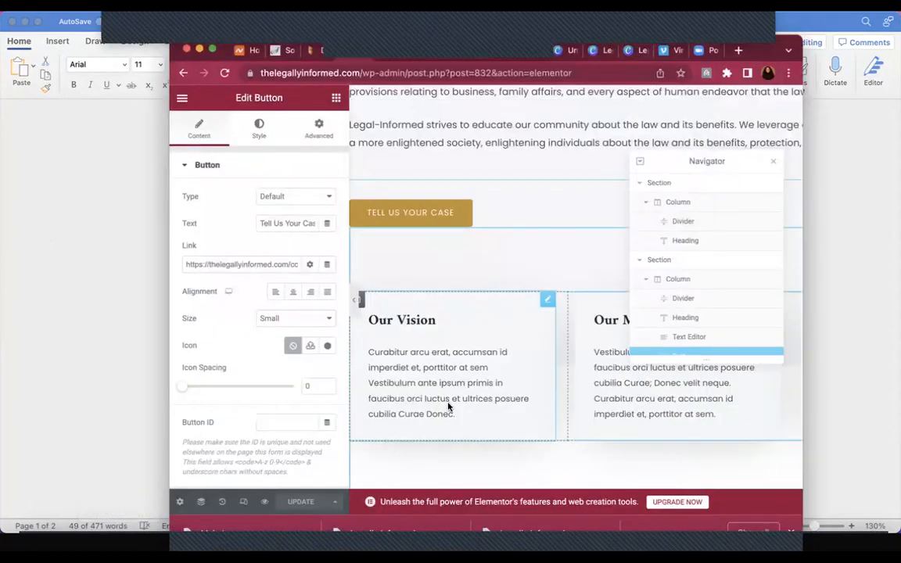
click(448, 399)
key(ctrl+a)
text(Facilitating the role of the law in societal development by helping everyday people understand the basic laws/rights, thereby bridging the gap between citizens and the legal system through the provision of legal information in an accessible, relatable, and non-technical manner. To make laudable impact through legal awareness and education)
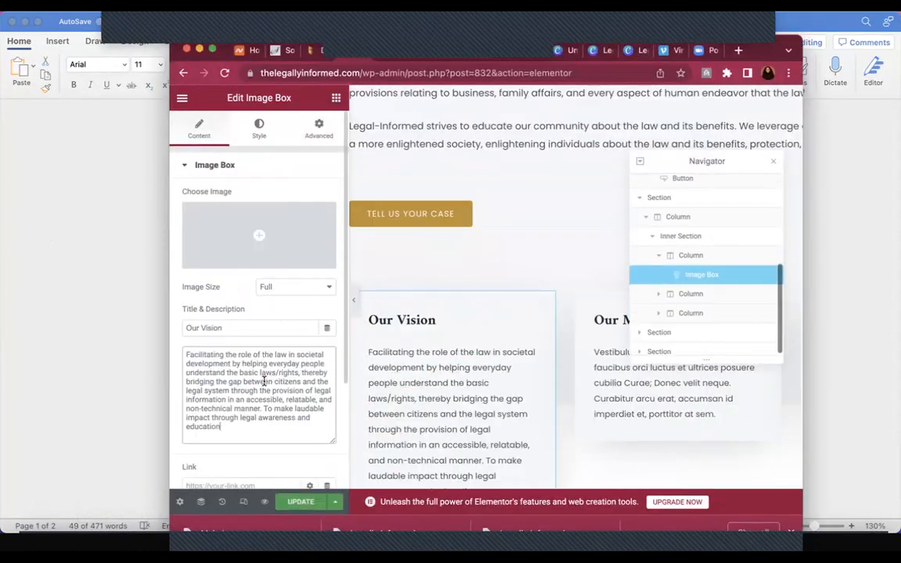
Copy the mission paragraph from Word into the Our Mission box description
click(12, 334)
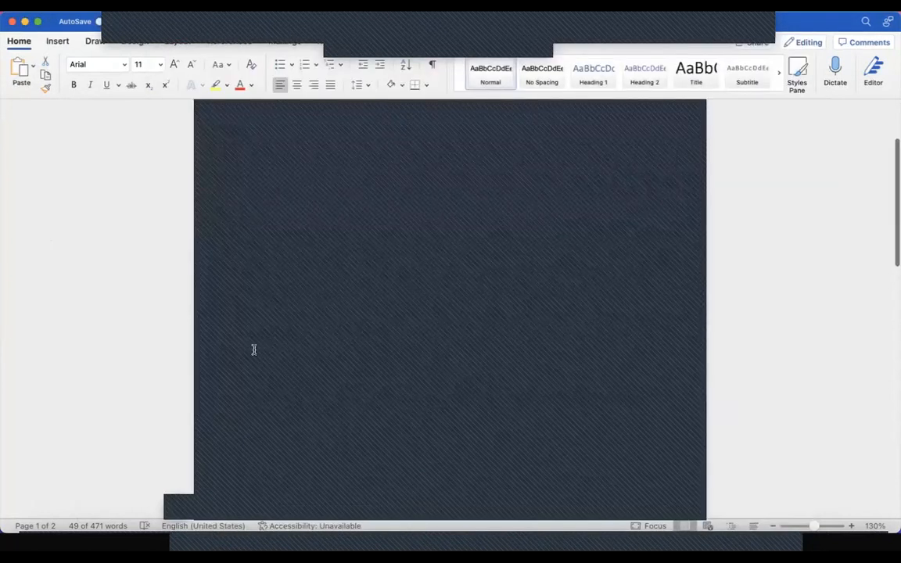
triple_click(518, 371)
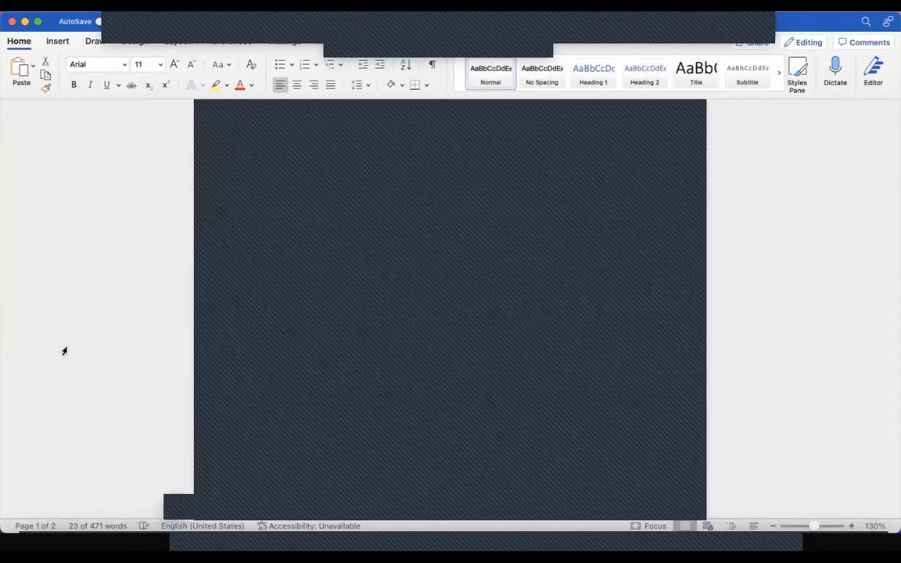
click(116, 544)
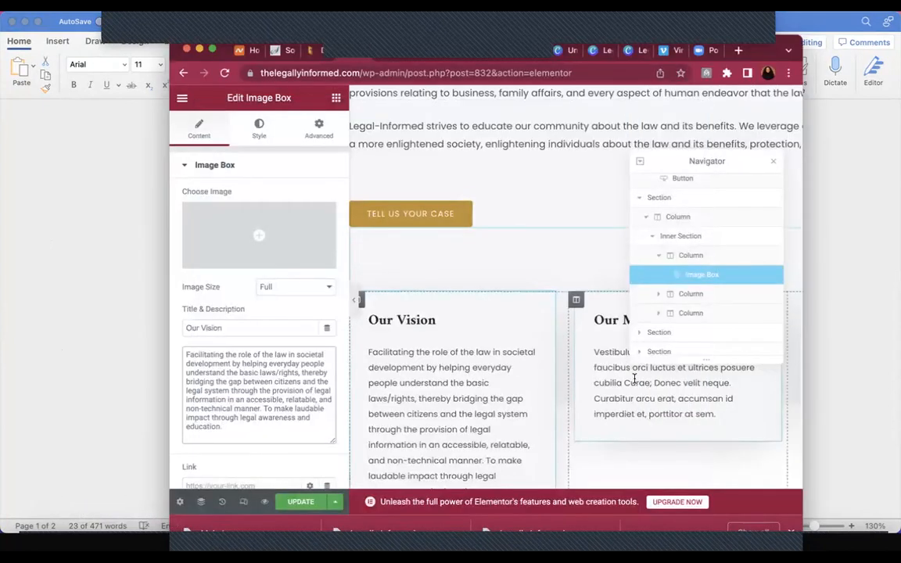
triple_click(256, 385)
text(To build a one-stop platform for legal information and create a community of legally aware citizens which will in turn encourage accountable governance.)
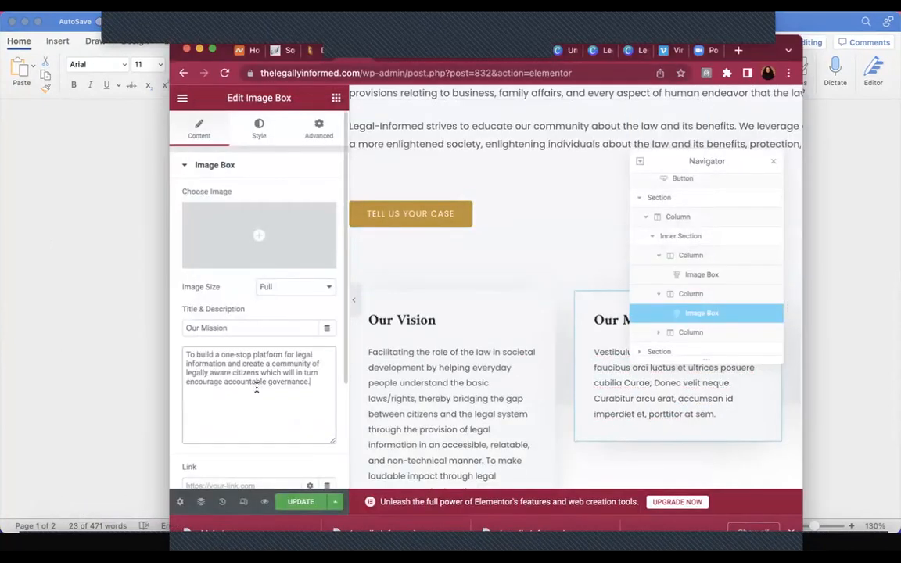
scroll(640, 395, right, 5)
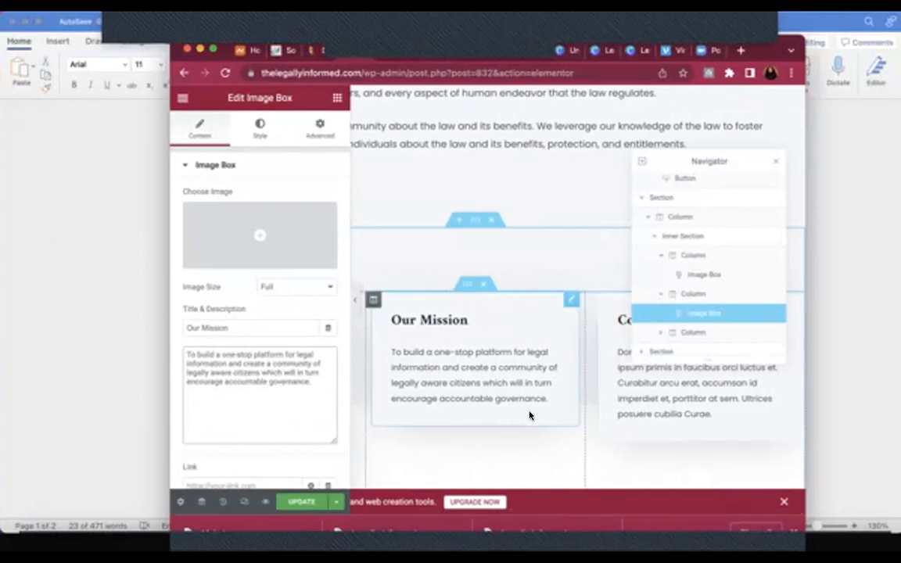
scroll(529, 413, left, 5)
scroll(530, 407, down, 3)
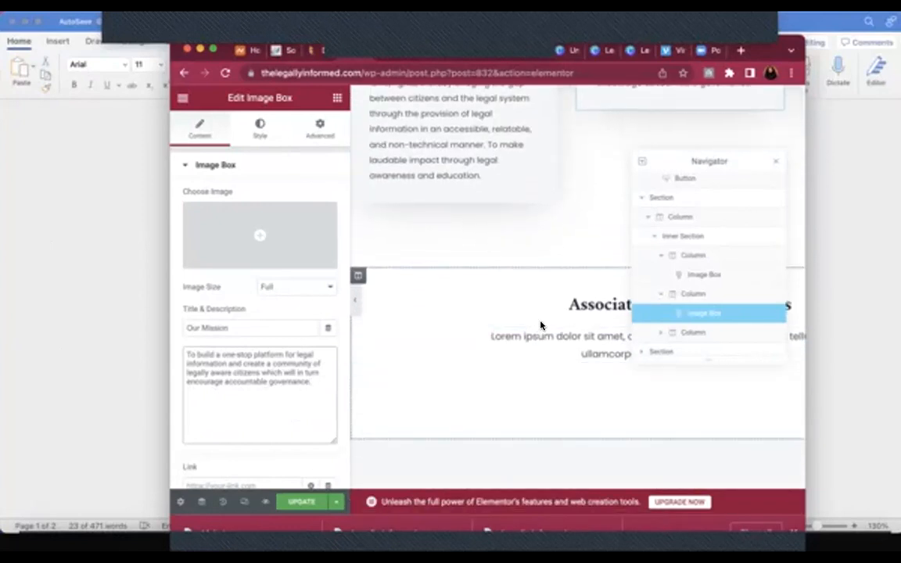
click(211, 49)
Change John Doe's testimonial location from Vancouver to Nigeria
scroll(357, 316, down, 3)
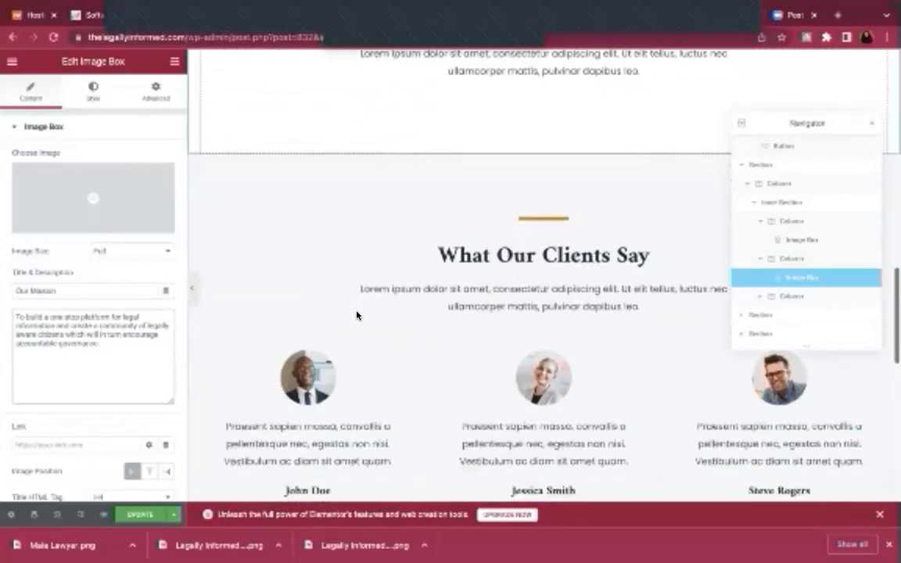
scroll(357, 315, down, 3)
click(330, 385)
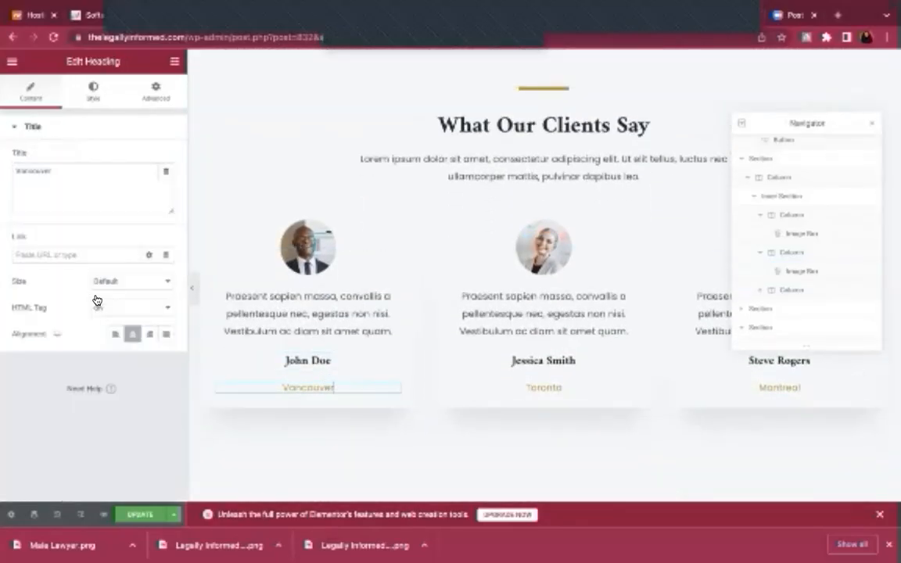
click(7, 172)
text(Nigeria)
key(ctrl+a)
text(Nigeri)
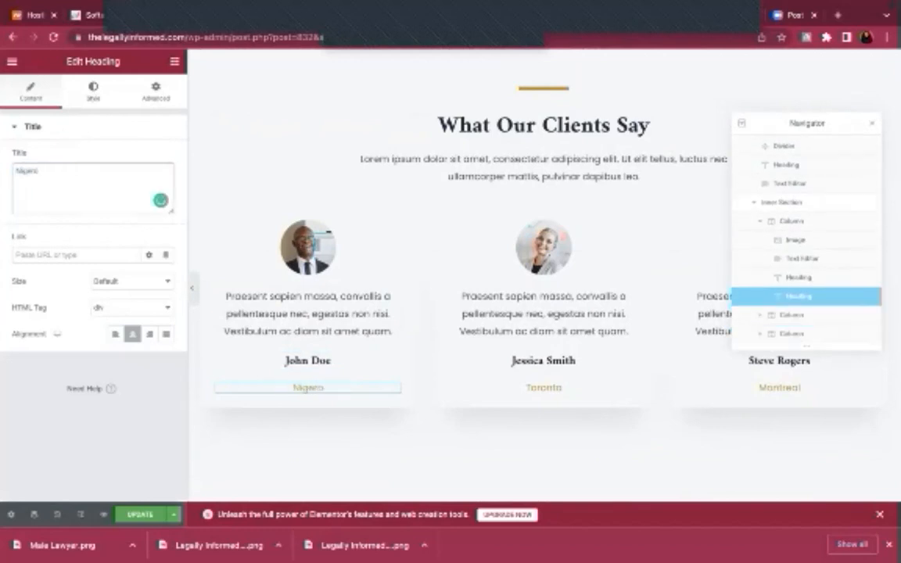
key(ctrl+a)
Set the Toronto and Montreal testimonial locations to Nigeria and save the page
click(540, 387)
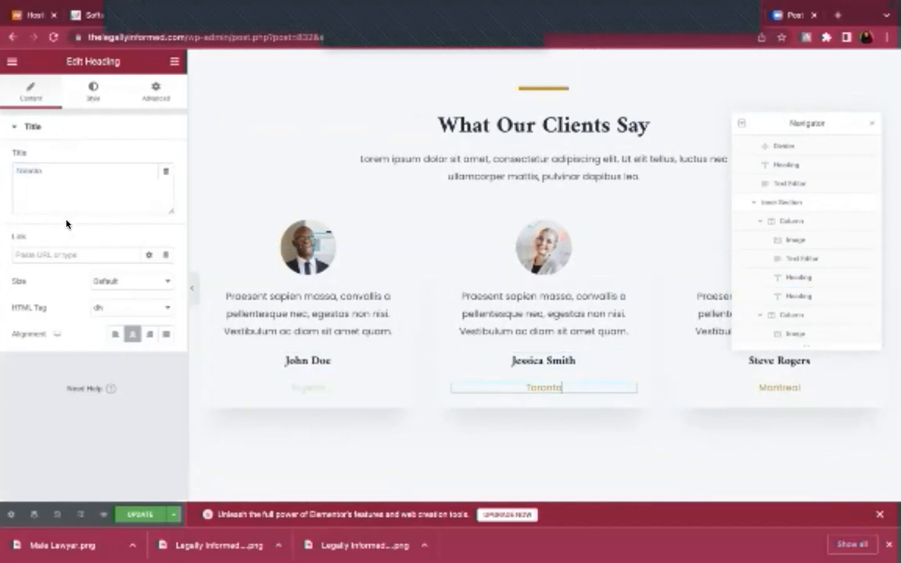
key(ctrl+a)
text(Nigeria)
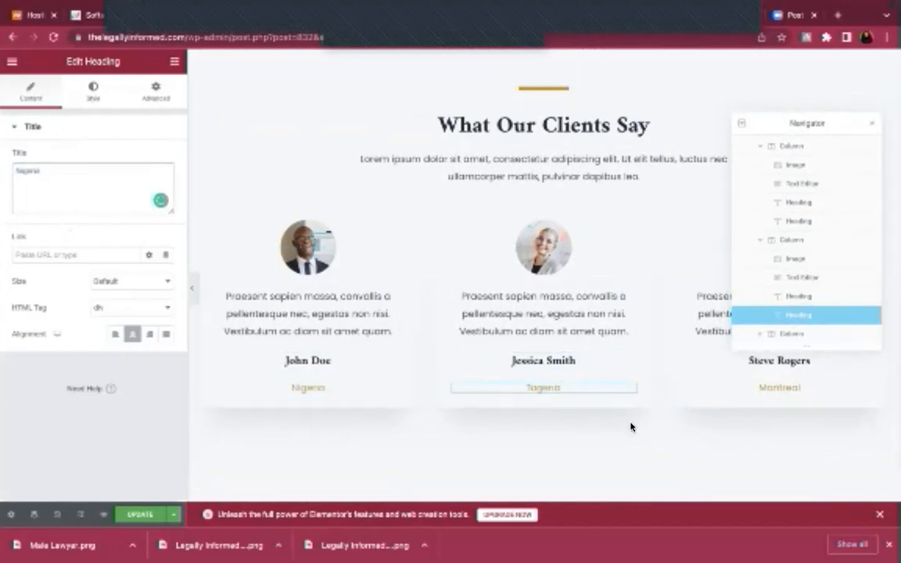
click(732, 387)
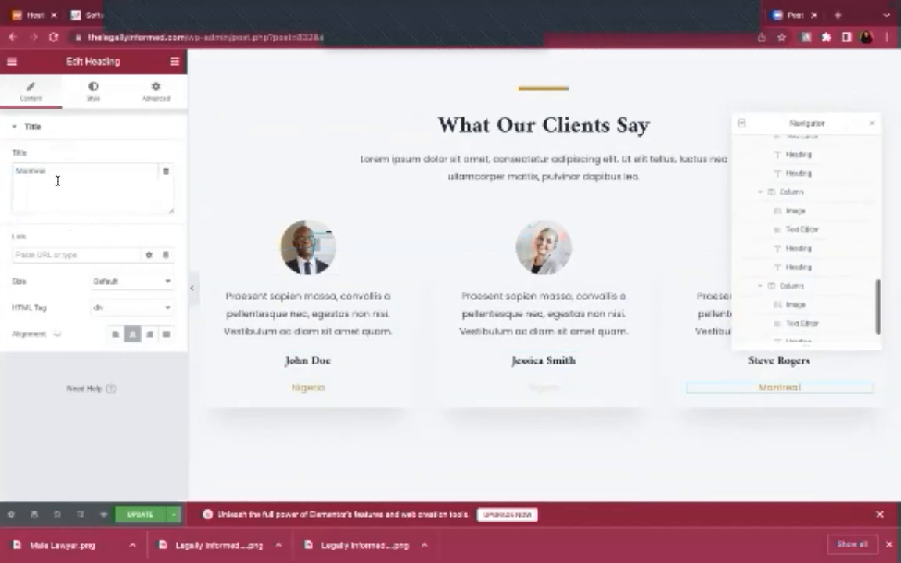
key(ctrl+a)
text(Nigeria)
click(141, 516)
scroll(398, 417, down, 5)
scroll(398, 417, down, 15)
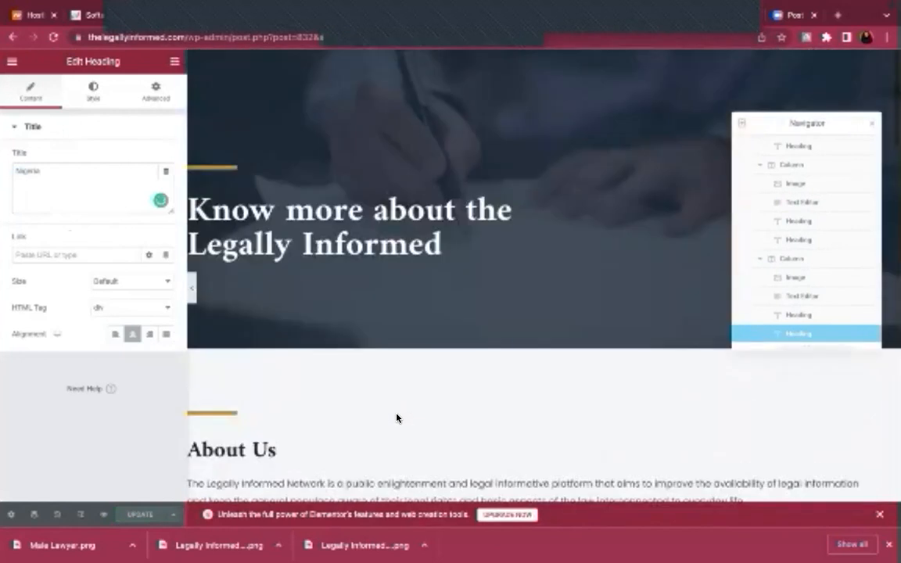
Load the live site's home page by trimming the address, then view About Us
scroll(397, 417, down, 5)
scroll(397, 417, up, 5)
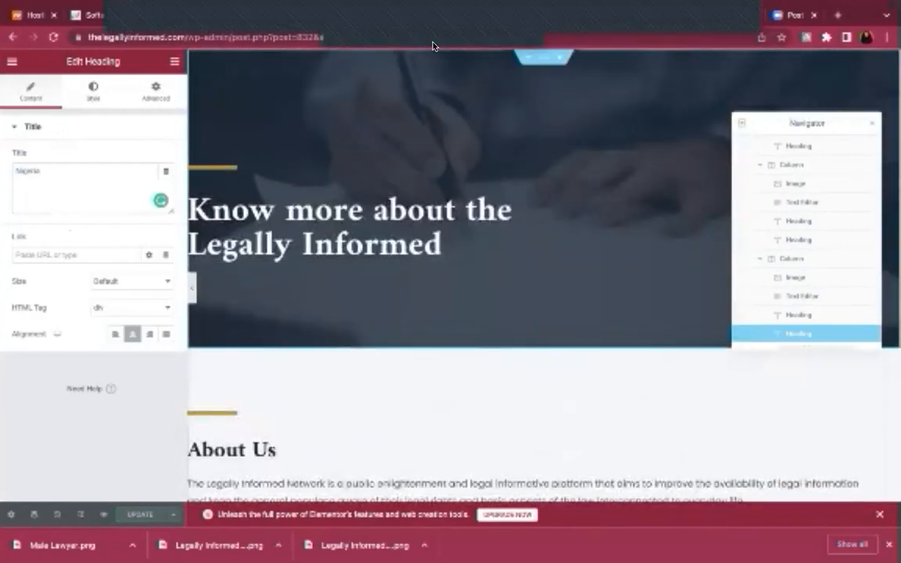
click(187, 36)
click(188, 36)
drag(217, 36, 607, 39)
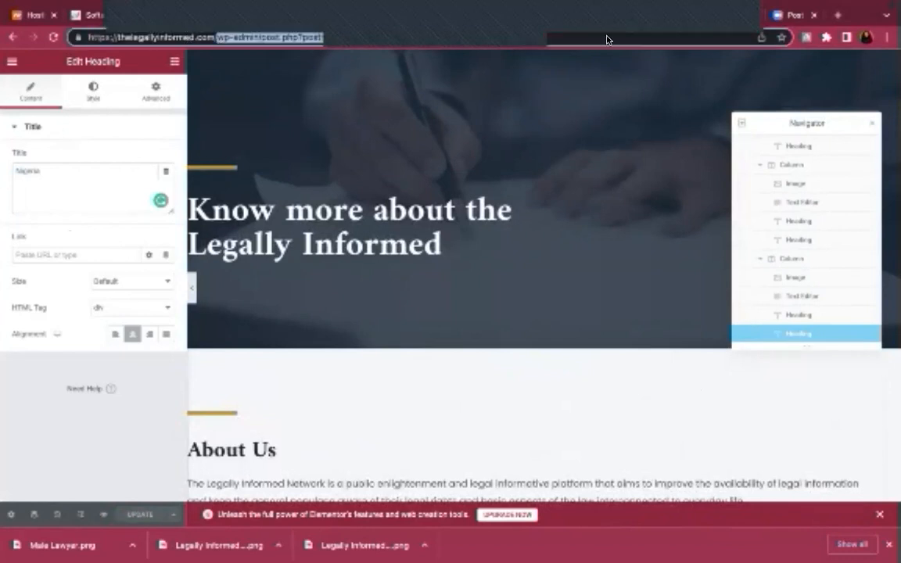
key(BackSpace)
key(Return)
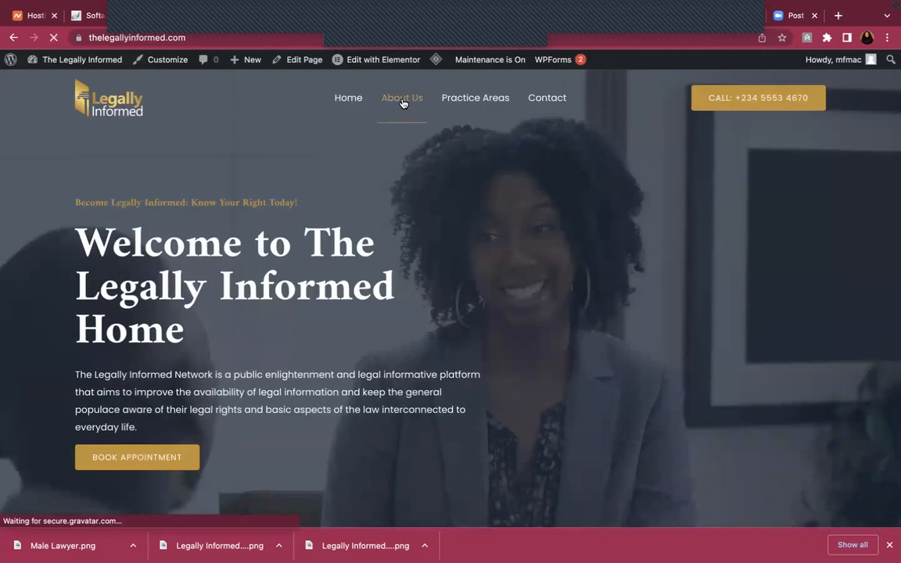
click(403, 99)
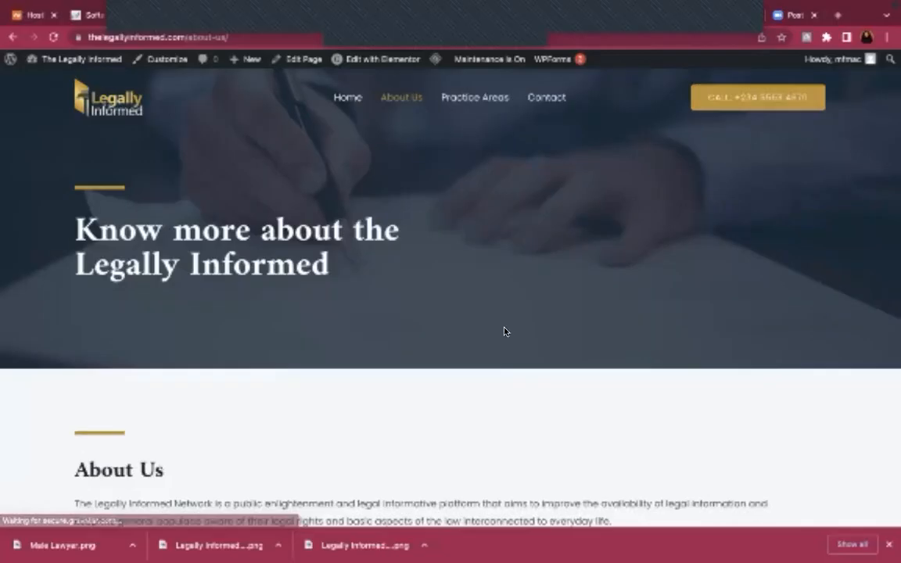
scroll(503, 332, down, 10)
scroll(503, 332, up, 15)
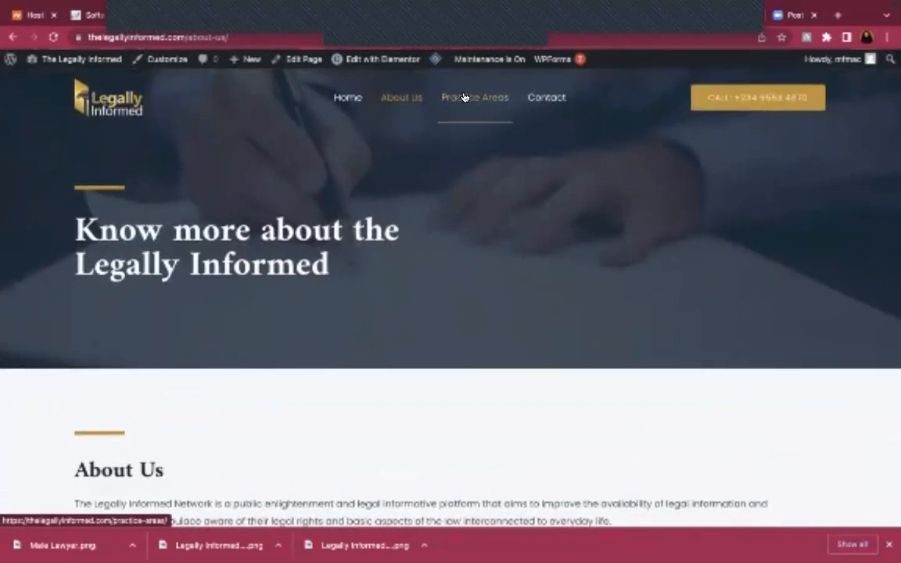
Scroll through the live Practice Areas page, then go to the Contact page
click(465, 97)
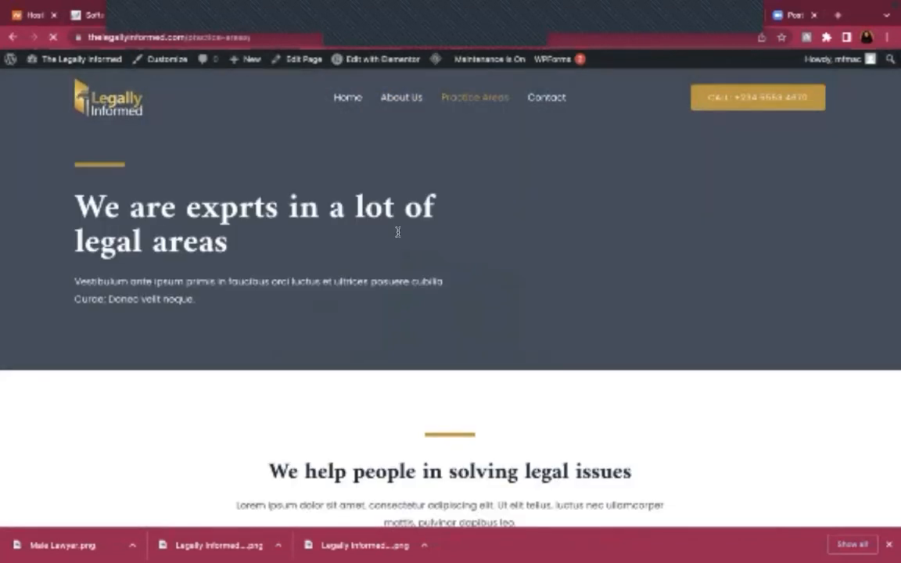
scroll(404, 325, down, 1)
scroll(403, 325, down, 5)
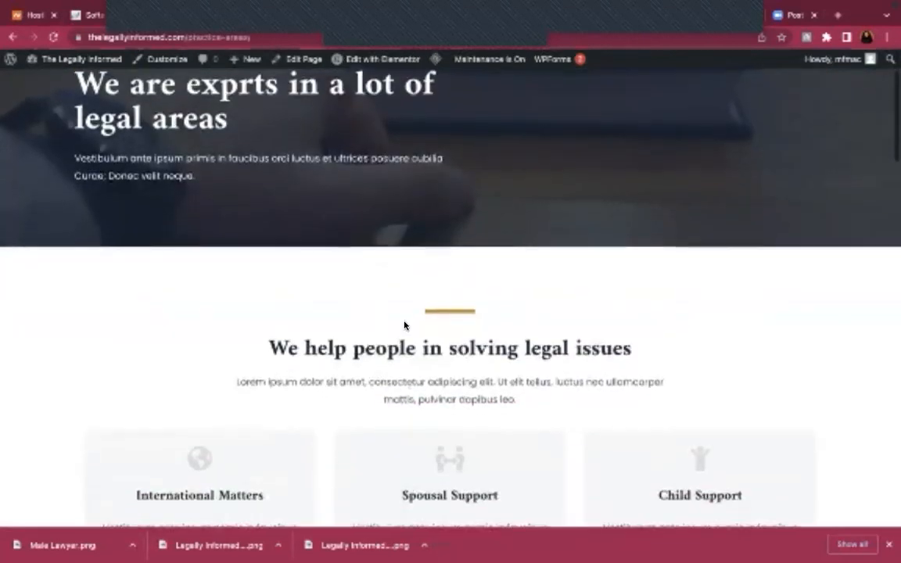
scroll(404, 322, down, 10)
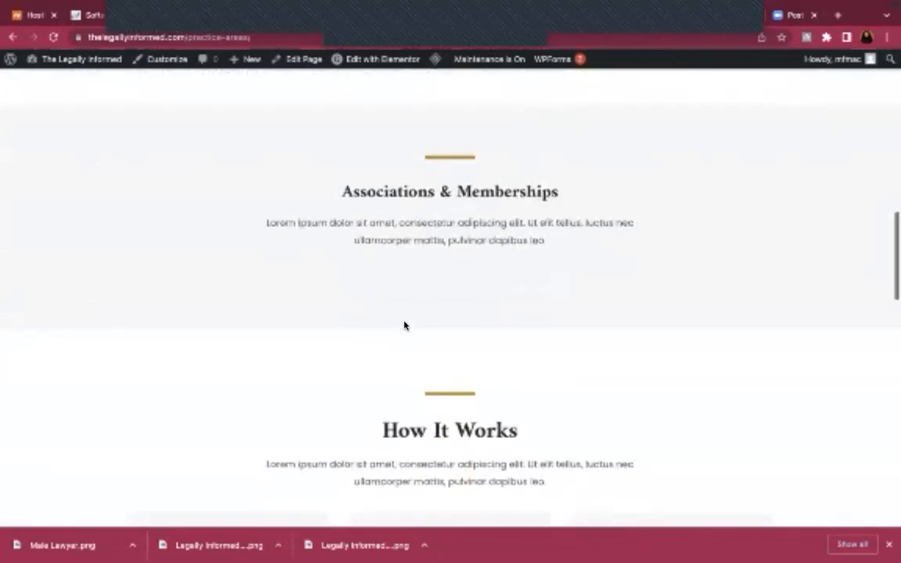
scroll(403, 325, down, 5)
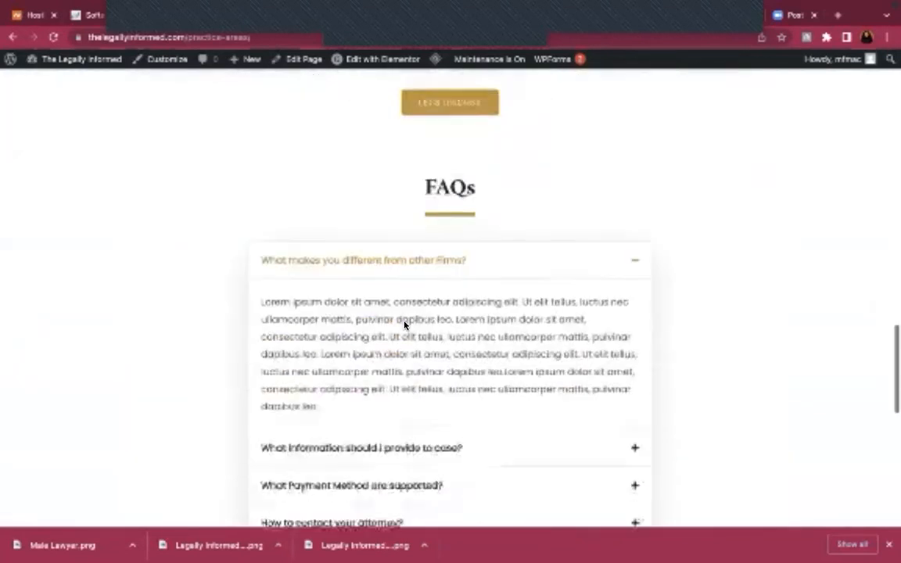
scroll(404, 326, down, 5)
scroll(403, 325, up, 20)
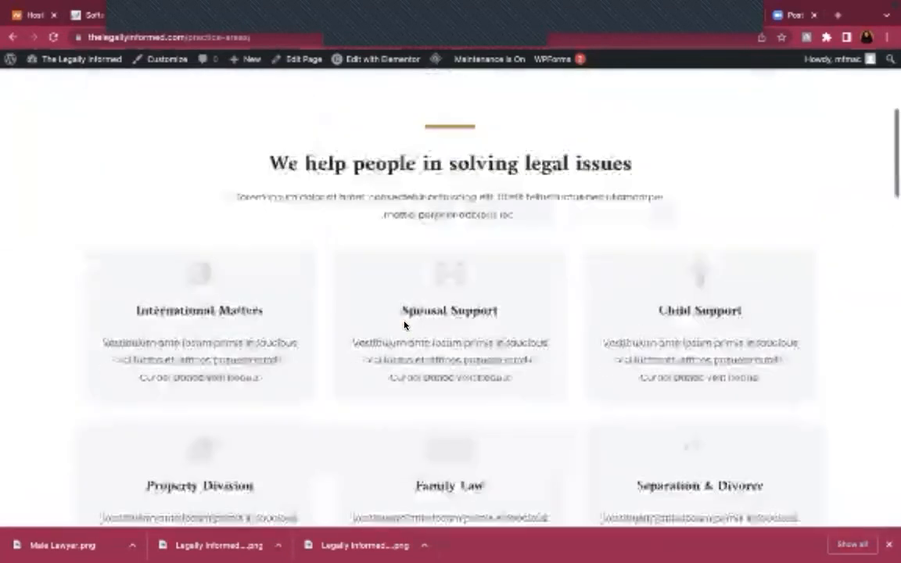
click(546, 100)
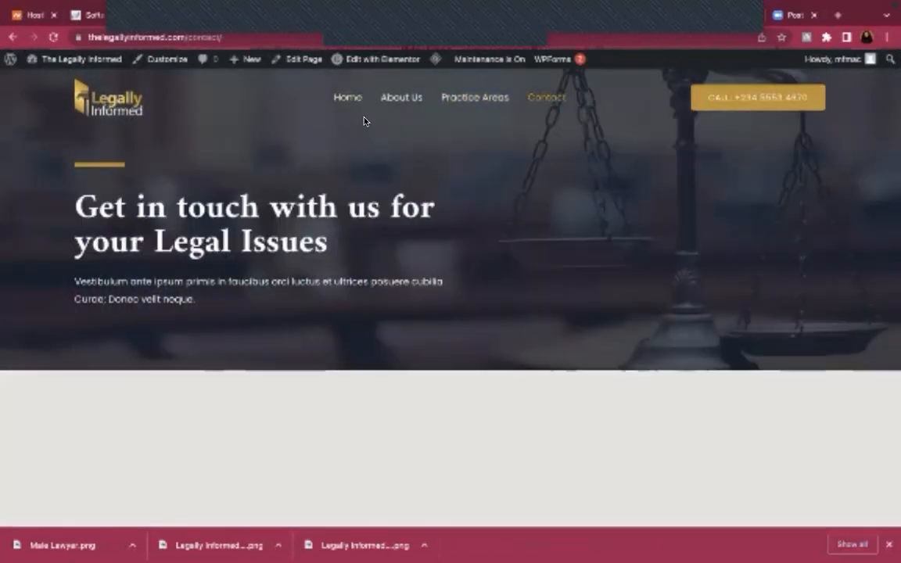
Open the Contact page in Elementor and select the Email Address box
click(366, 60)
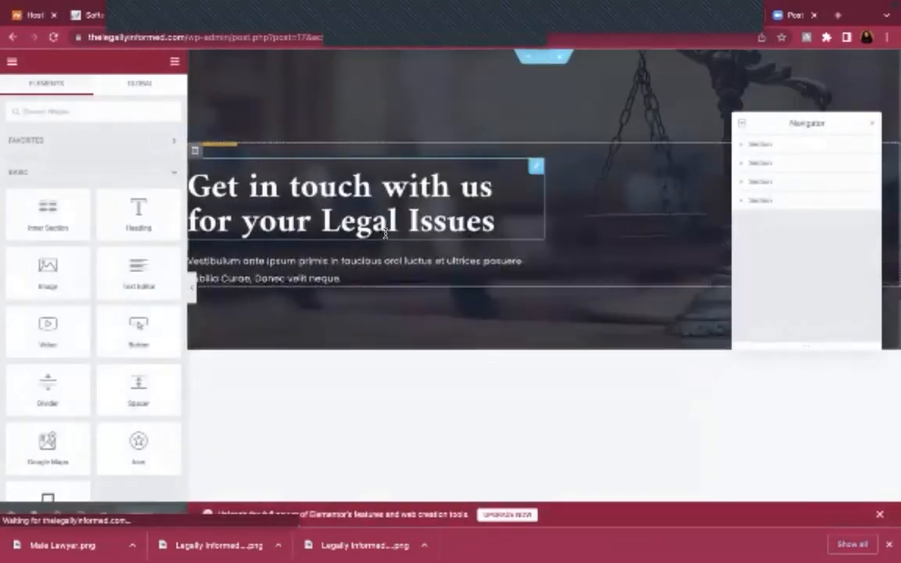
scroll(385, 223, down, 5)
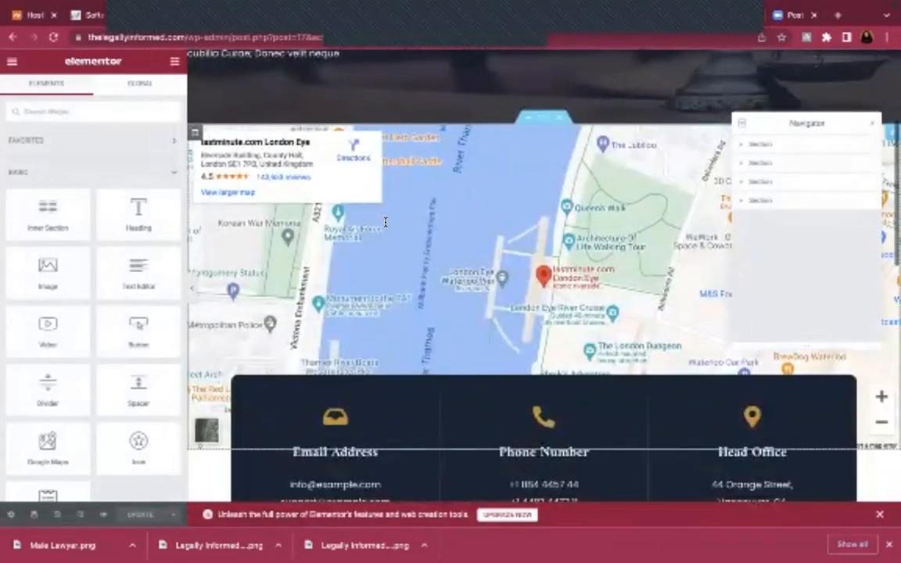
scroll(389, 257, down, 2)
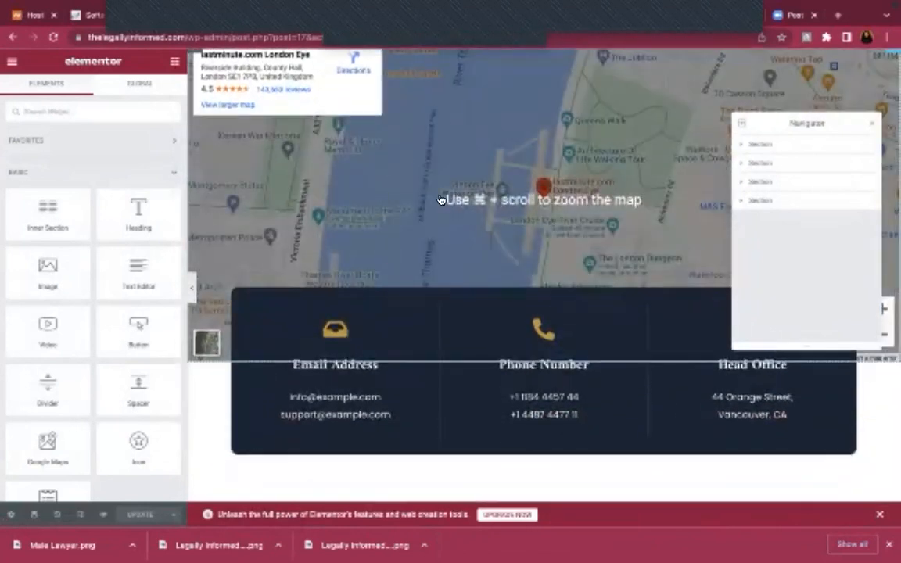
click(322, 398)
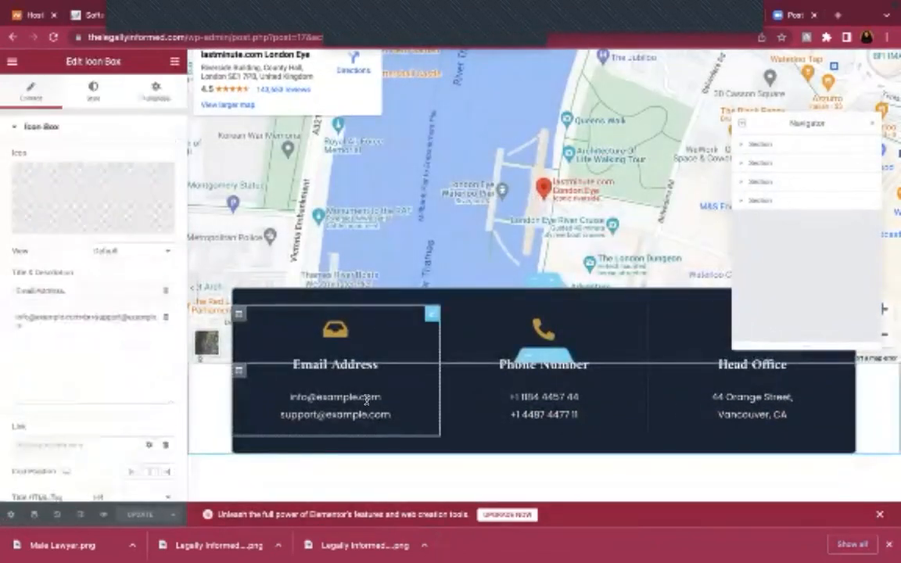
click(27, 317)
key(BackSpace)
key(BackSpace)
key(BackSpace)
key(BackSpace)
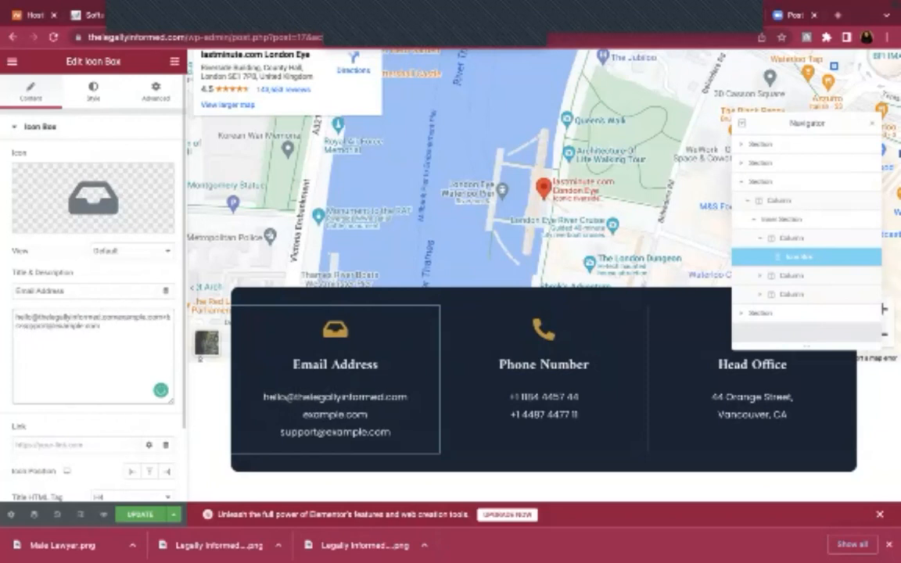
key(Delete)
key(Delete)
key(Delete)
key(Delete)
key(Delete)
key(Delete)
key(Delete)
key(Delete)
key(Delete)
key(Delete)
key(Delete)
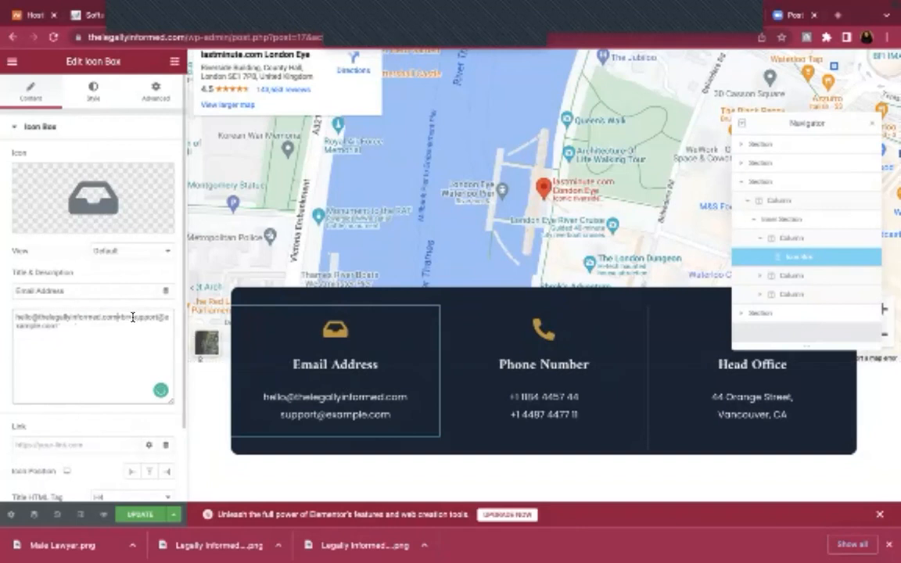
key(ctrl+shift+End)
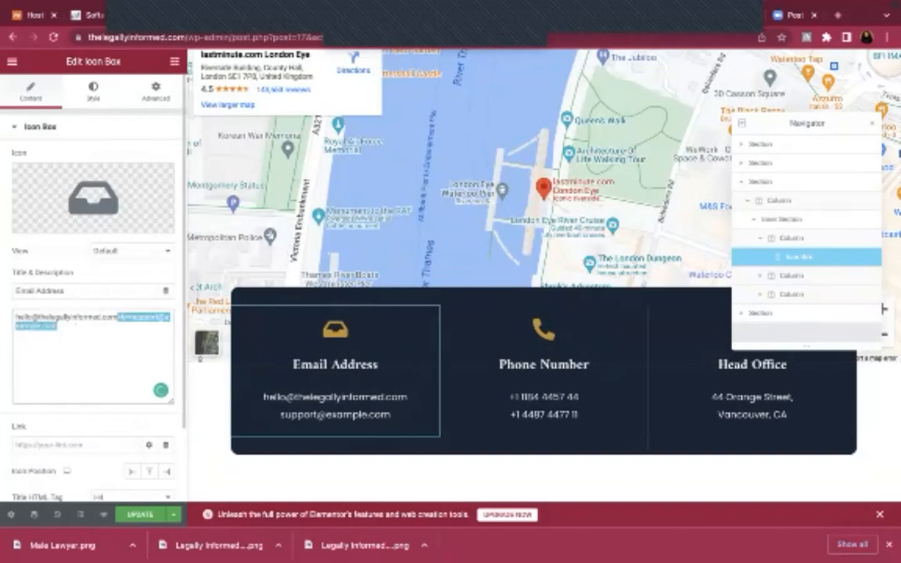
key(Delete)
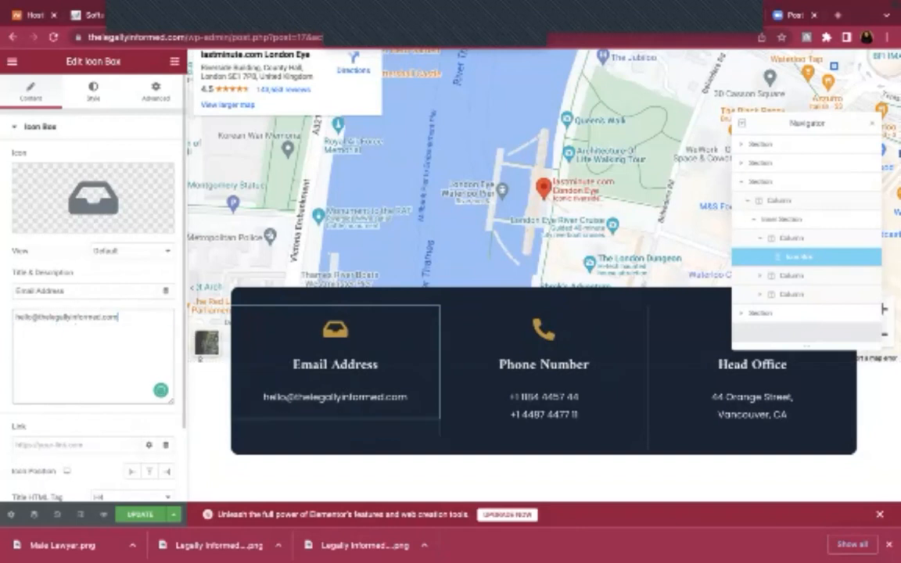
click(530, 388)
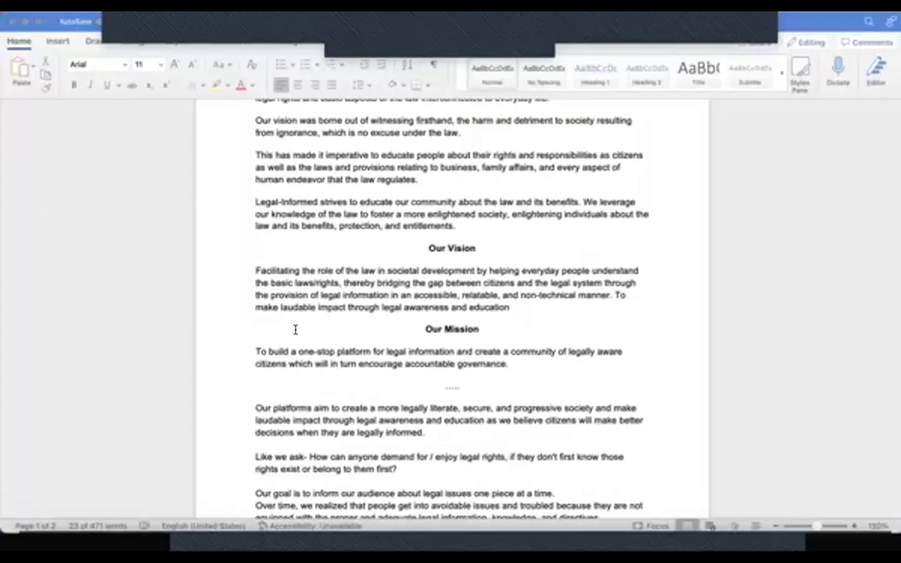
Paste the firm's number from Word over the first sample phone number, then add grouping spaces
scroll(295, 329, down, 10)
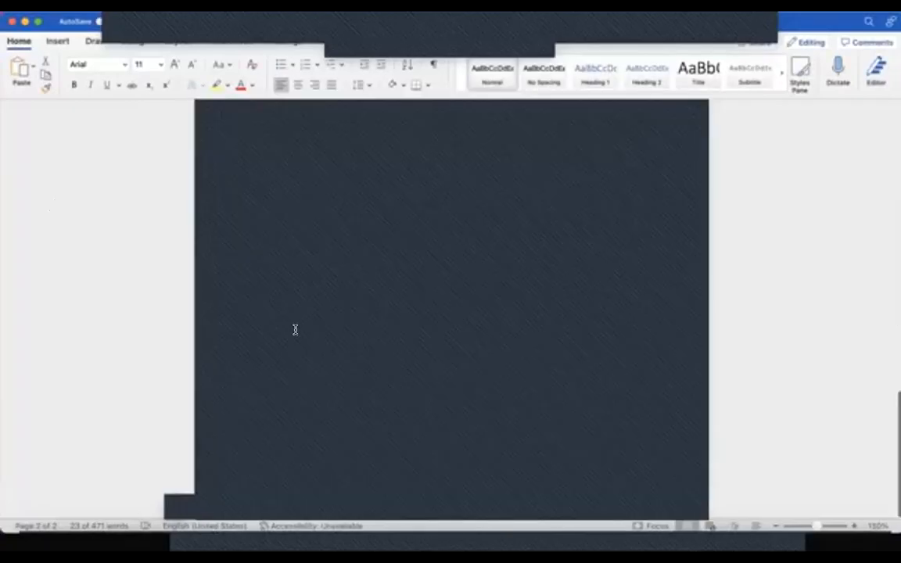
scroll(365, 351, up, 3)
triple_click(284, 340)
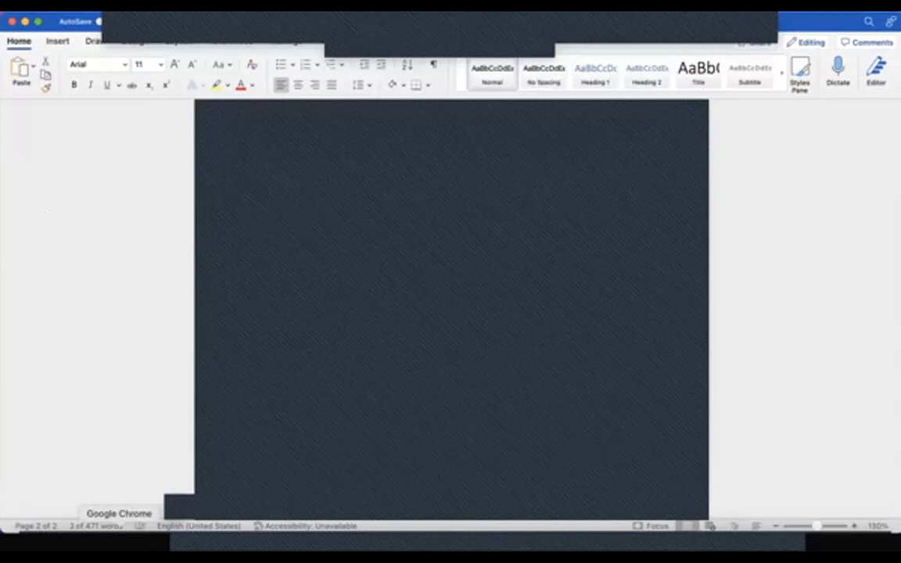
click(122, 523)
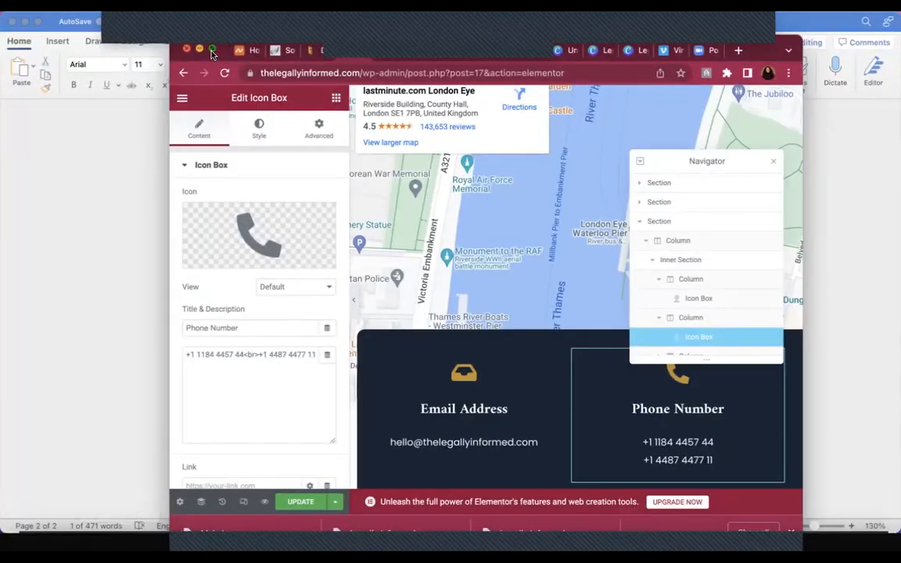
click(211, 50)
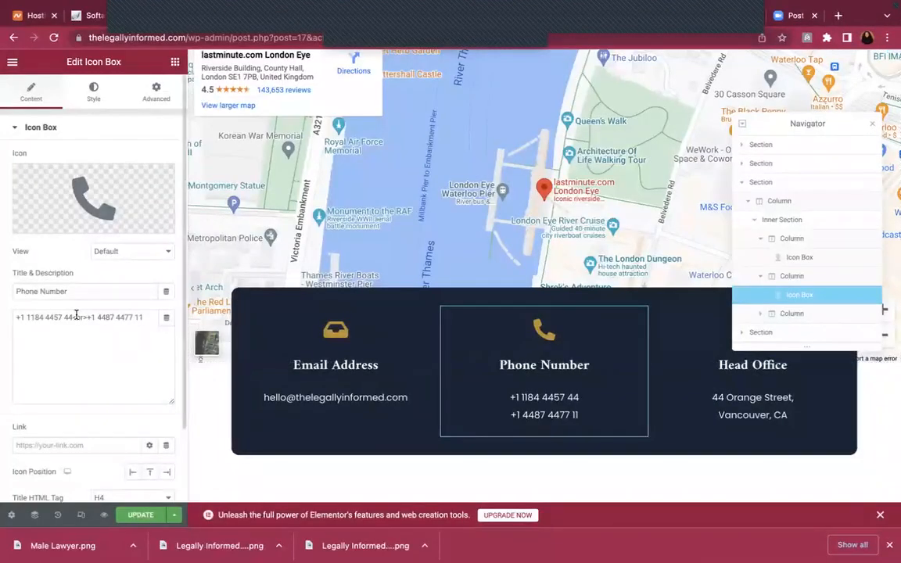
drag(16, 318, 69, 318)
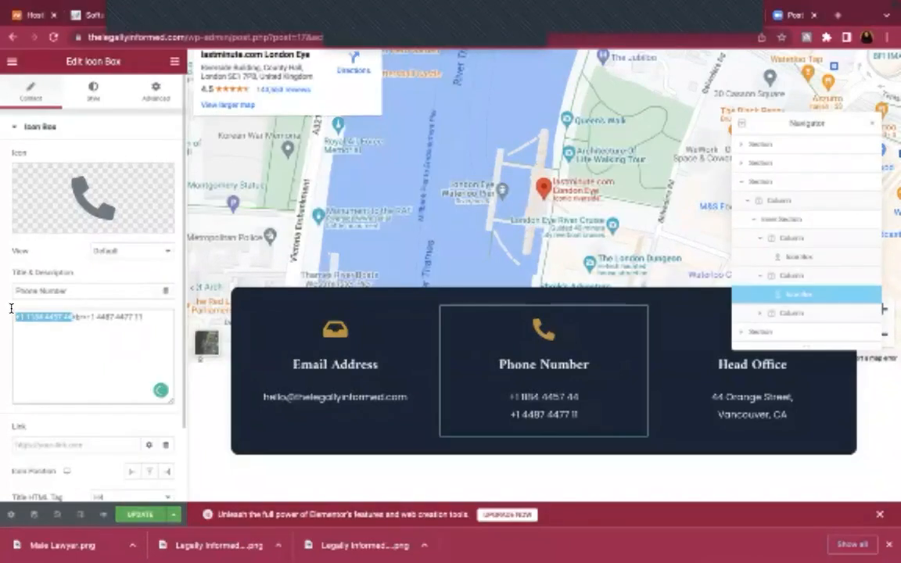
key(ctrl+v)
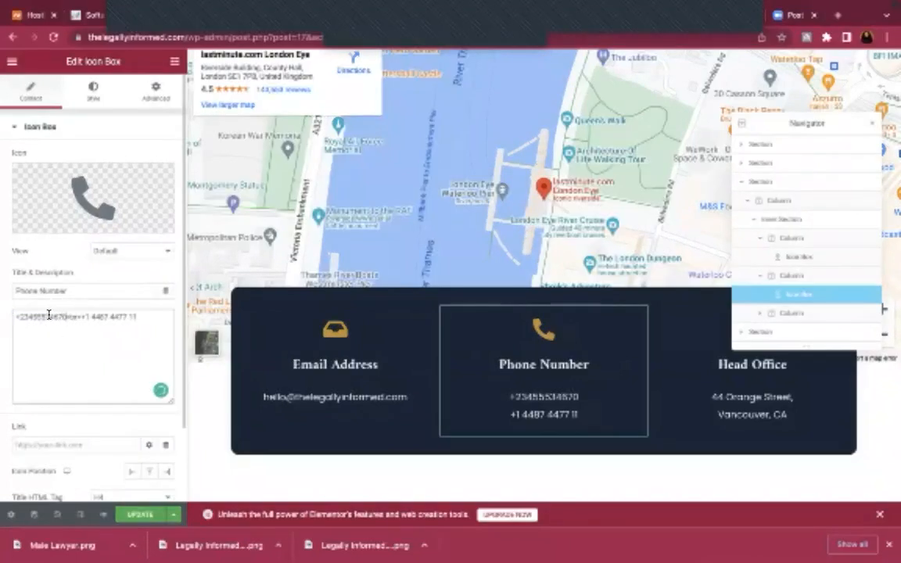
click(41, 316)
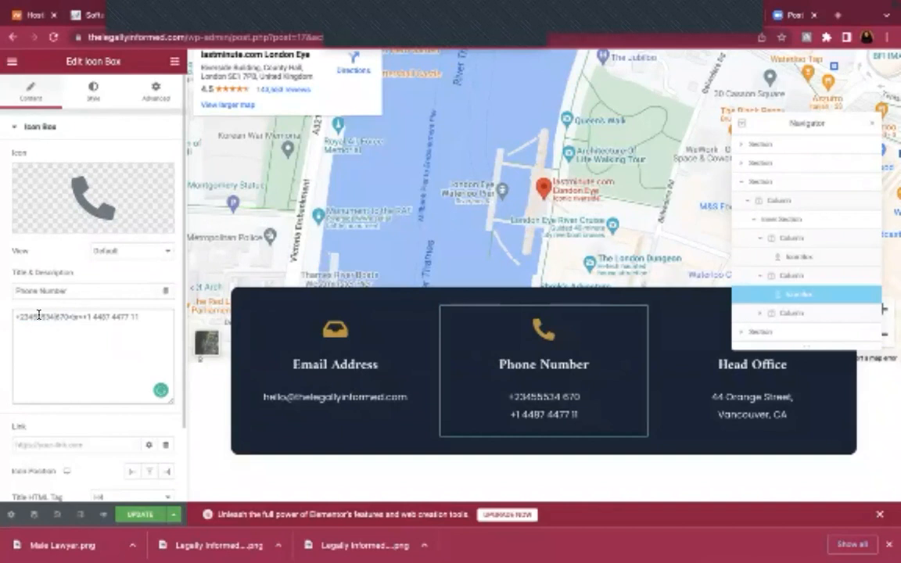
click(34, 316)
click(34, 316)
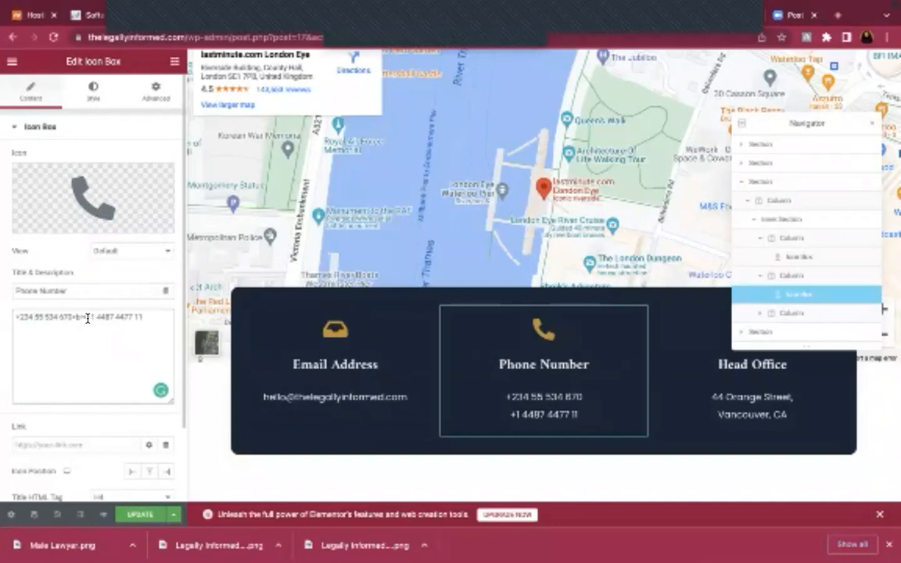
In the Email Address box, add a <br> tag after the existing email address
click(283, 396)
click(140, 320)
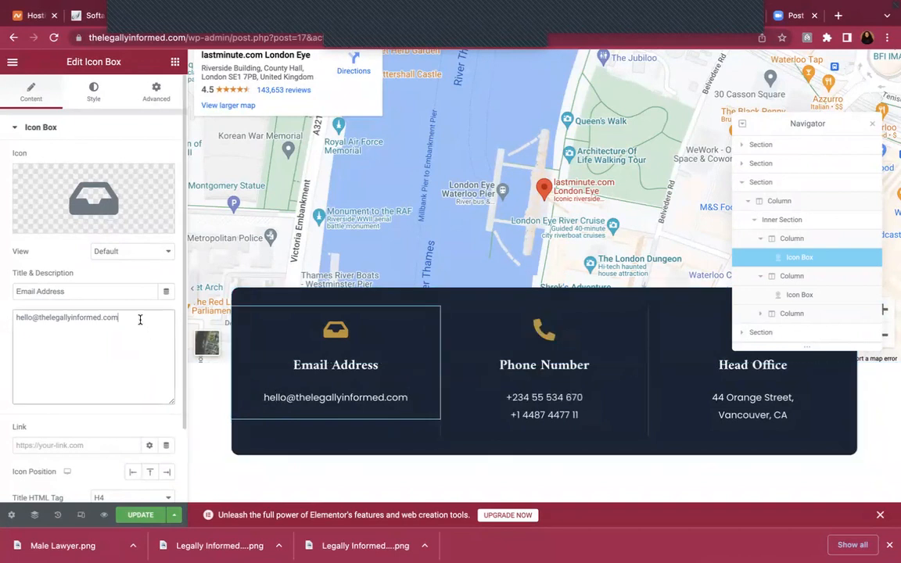
key(Return)
text(thete)
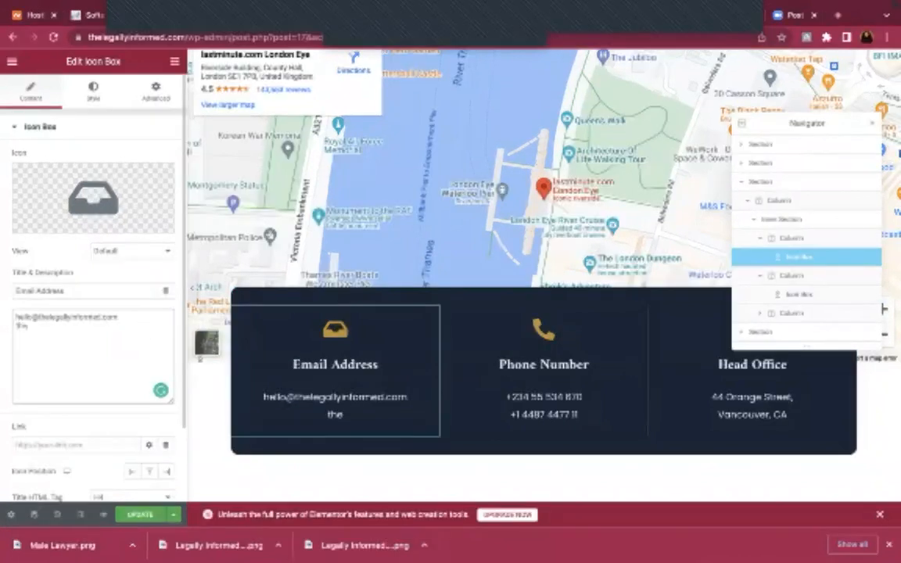
key(BackSpace)
key(BackSpace)
key(BackSpace)
key(BackSpace)
key(BackSpace)
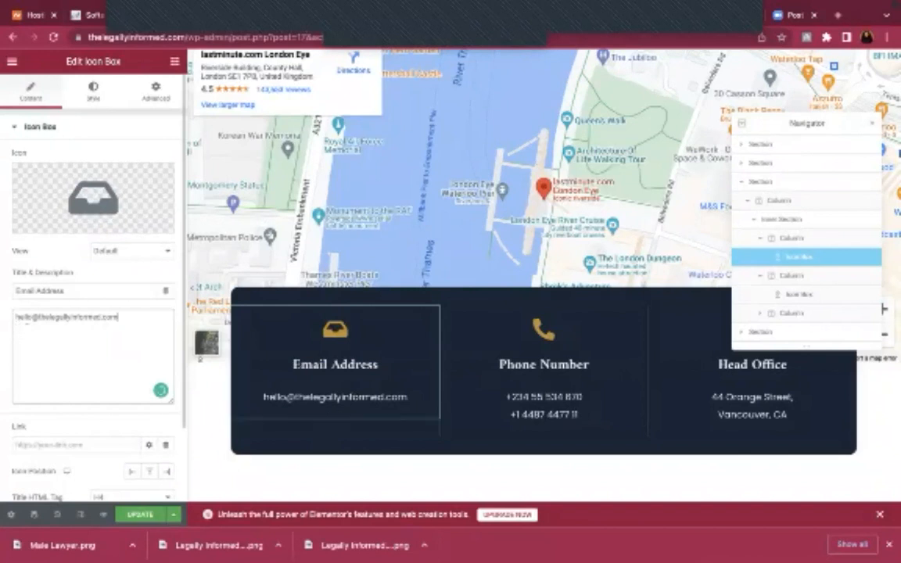
text(<br>)
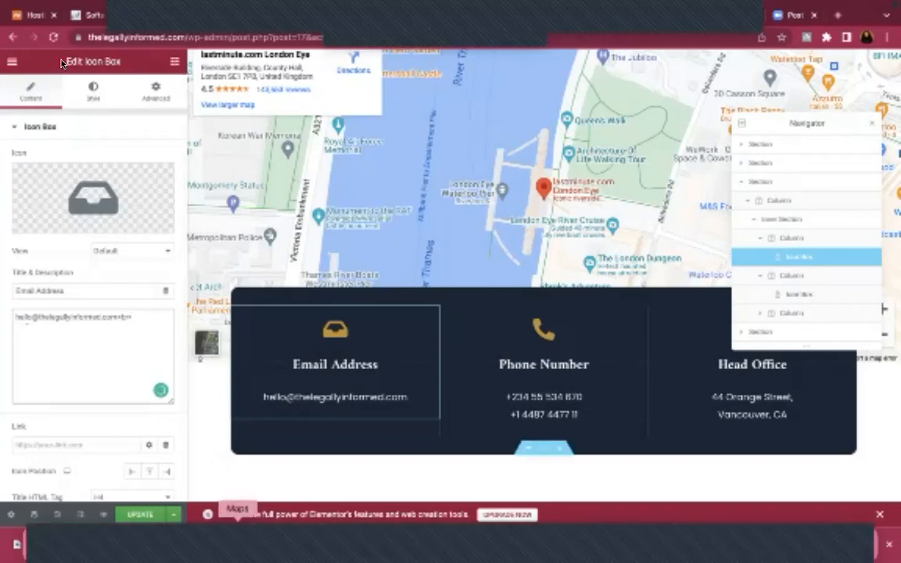
mouse_move(35, 6)
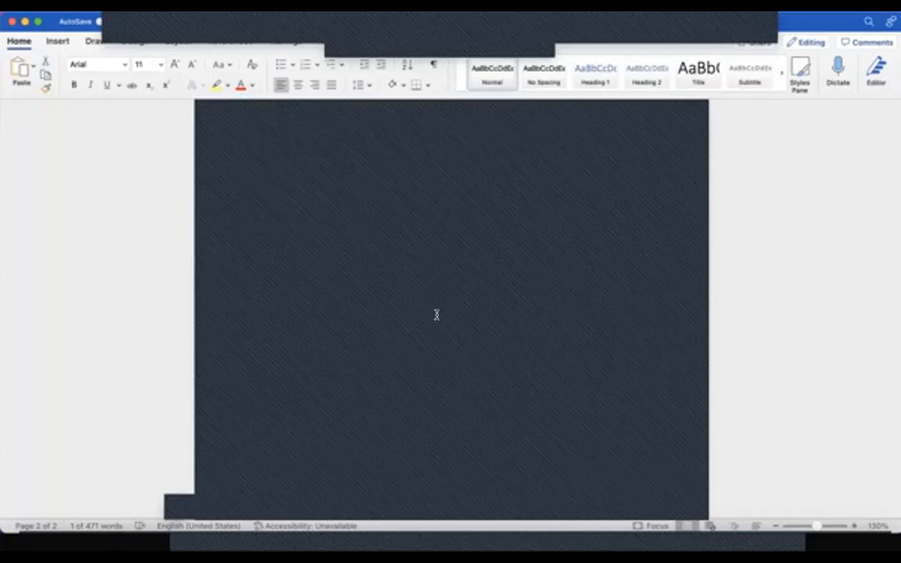
Copy the short contact email paragraph from Word, then return to the site editor
click(278, 315)
triple_click(354, 322)
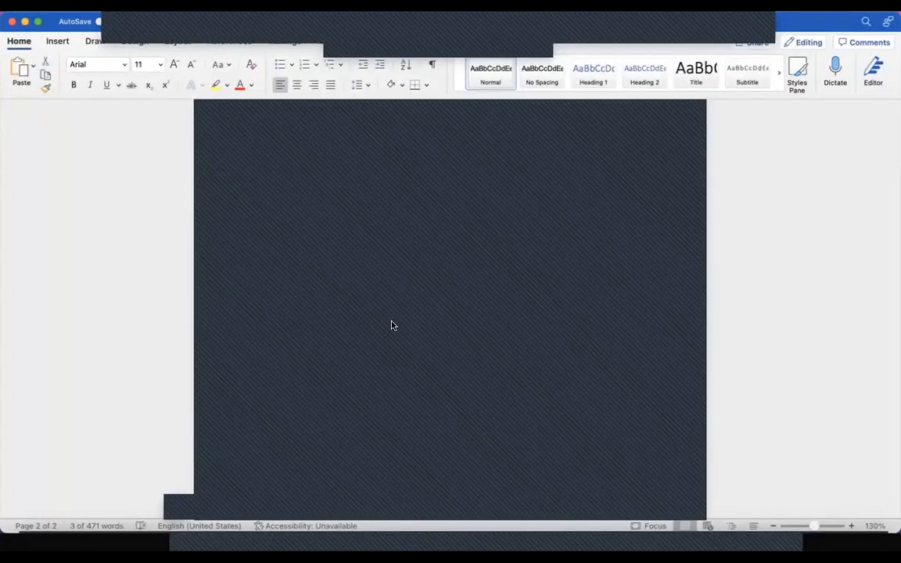
click(129, 542)
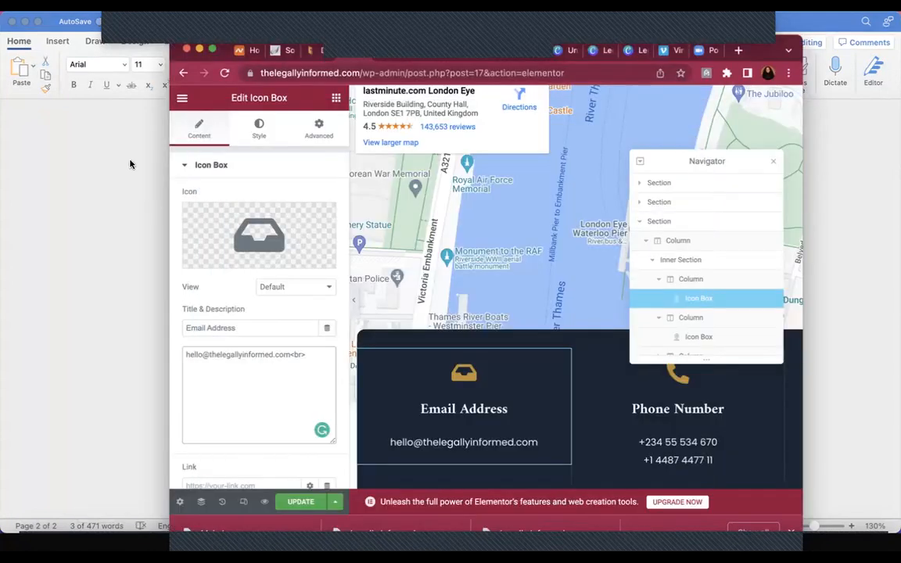
Paste the second contact email under the first, delete the 'CONTACT Email:' label, and update the page
click(212, 50)
key(super+v)
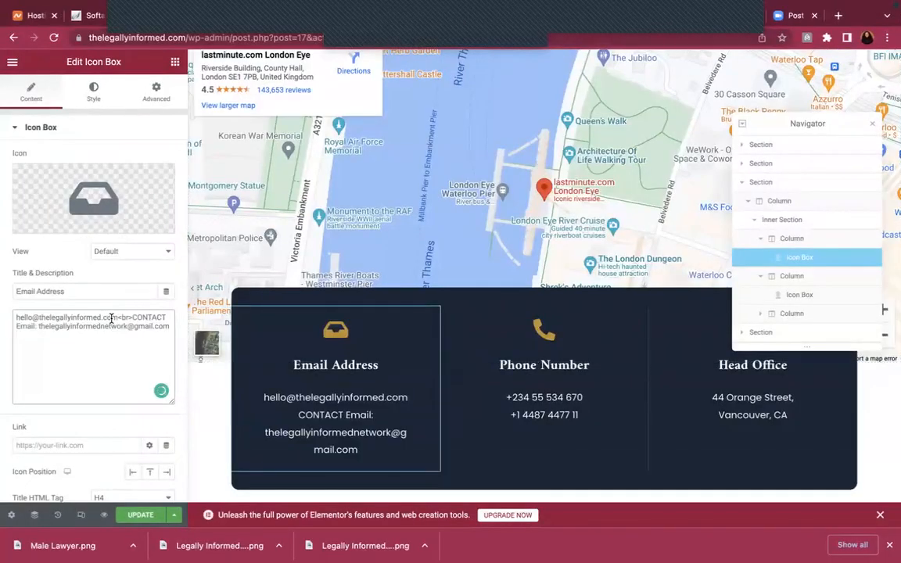
double_click(40, 327)
click(40, 326)
key(BackSpace)
key(BackSpace)
key(BackSpace)
key(BackSpace)
key(BackSpace)
key(BackSpace)
key(BackSpace)
key(BackSpace)
key(BackSpace)
key(BackSpace)
key(BackSpace)
key(BackSpace)
key(BackSpace)
key(BackSpace)
key(BackSpace)
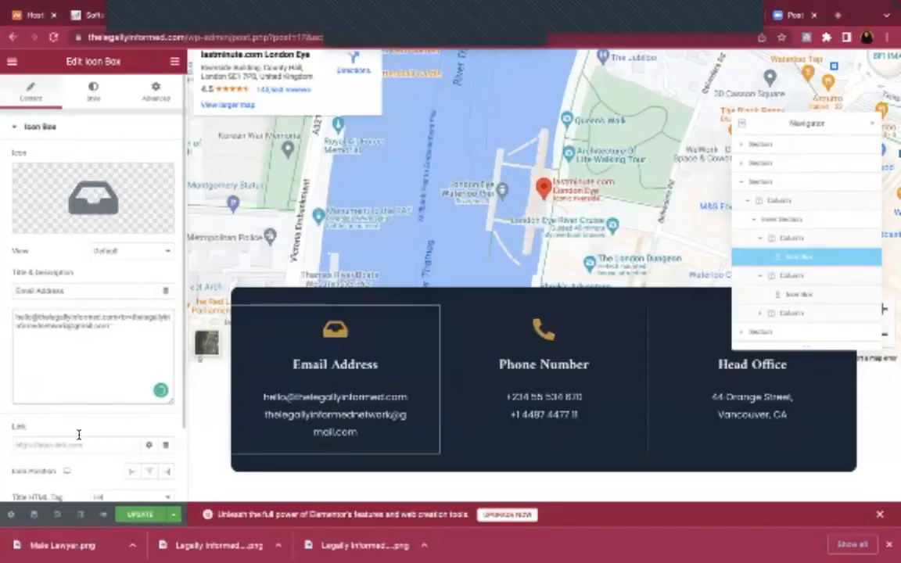
click(132, 515)
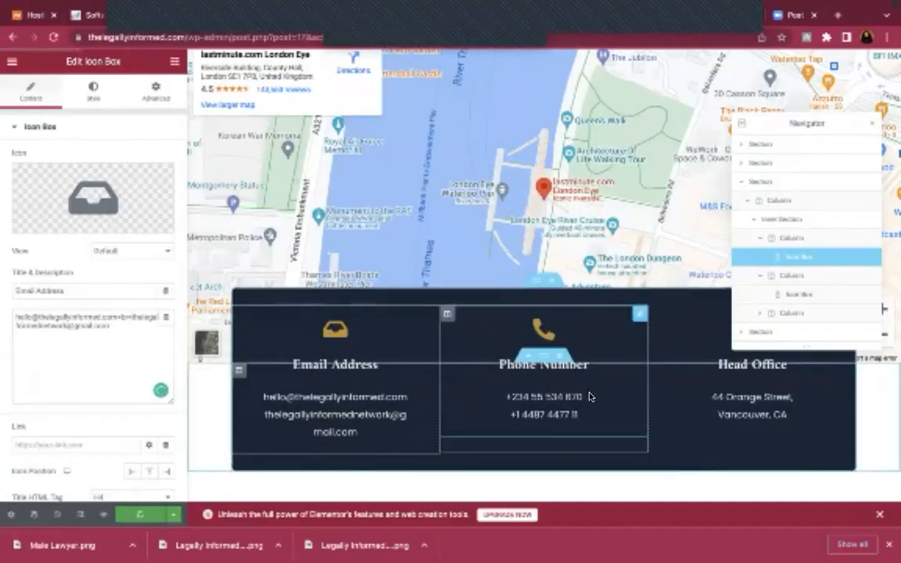
click(590, 396)
drag(88, 316, 157, 316)
key(BackSpace)
Save the phone change, then replace the Head Office address with 'Abu,<br>Nigeria'
click(140, 515)
click(783, 382)
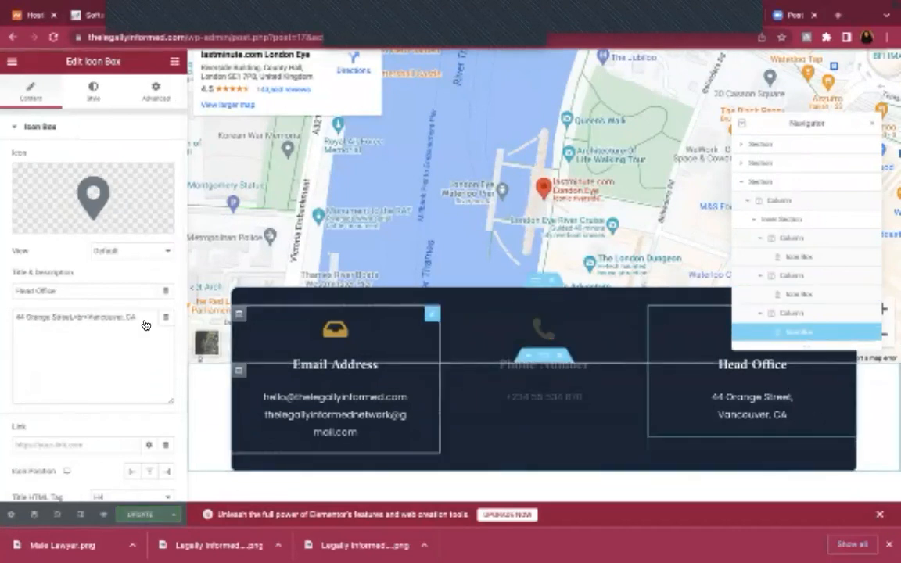
drag(72, 317, 14, 317)
key(BackSpace)
text(Abu,<br>)
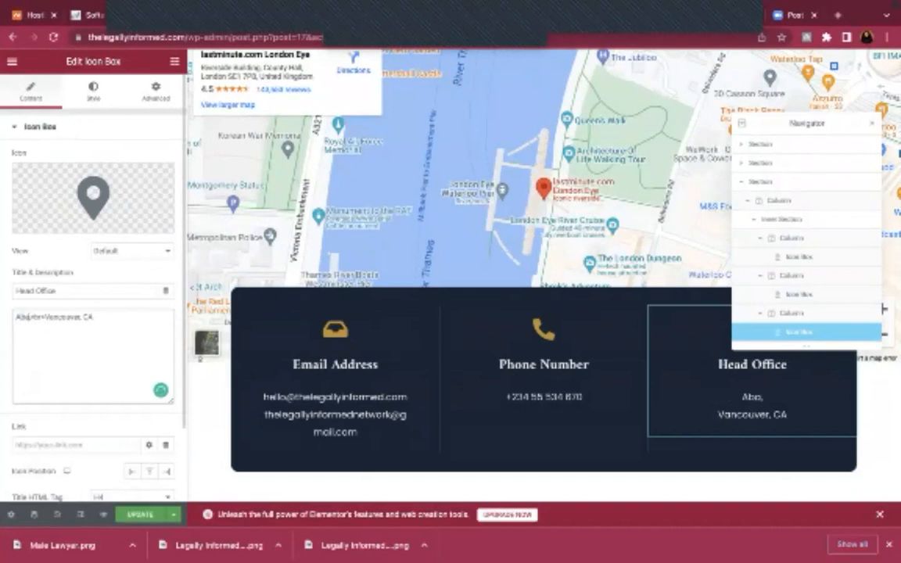
text(Nigeria)
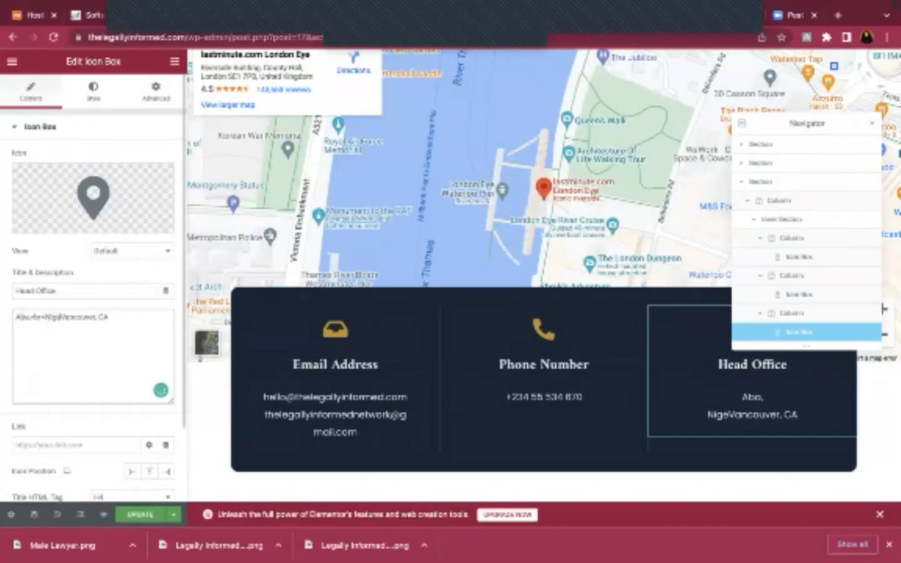
drag(136, 314, 65, 315)
key(BackSpace)
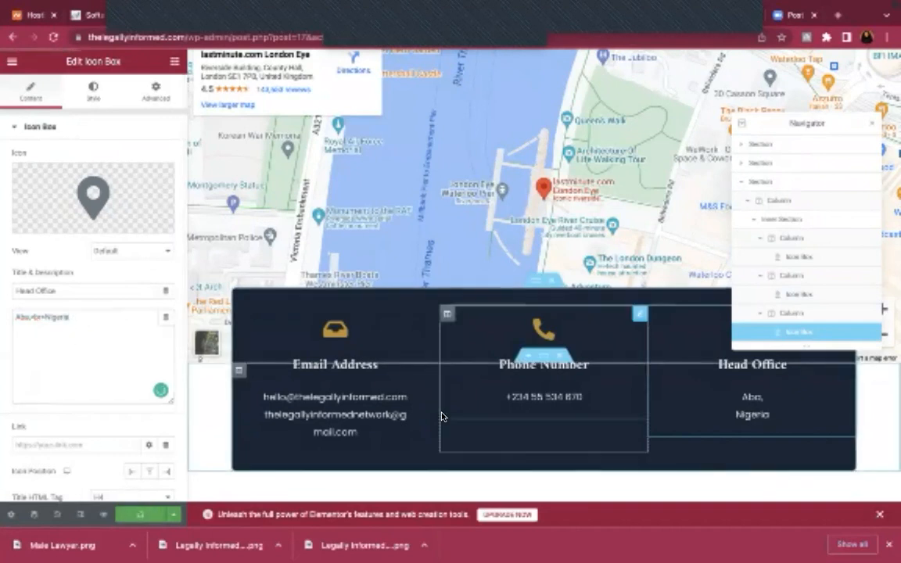
Scroll through the contact page preview and select the URL path after the domain
scroll(442, 413, down, 4)
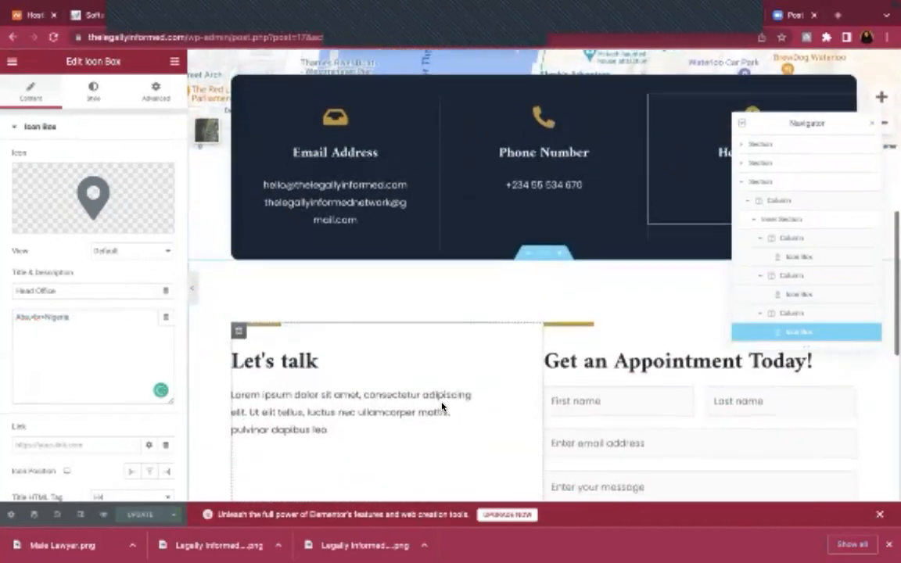
scroll(441, 407, down, 4)
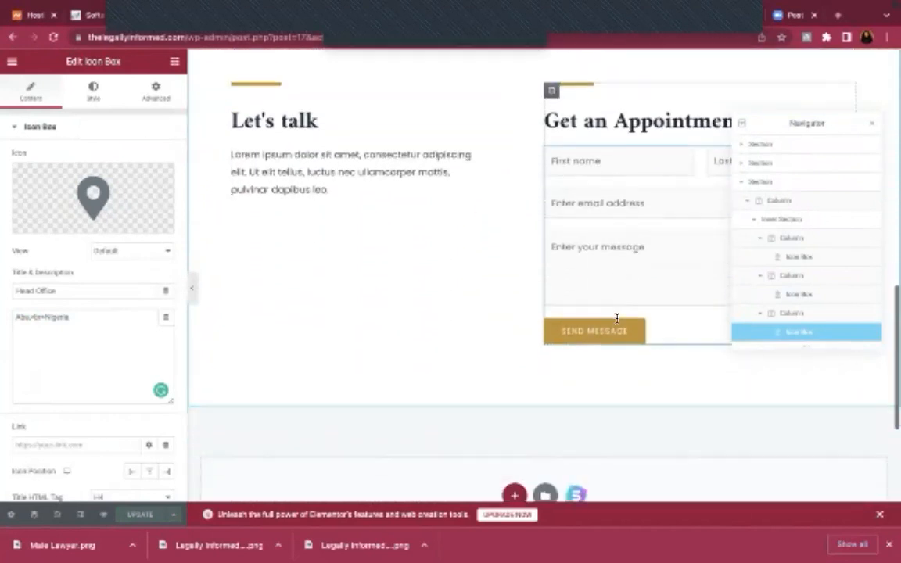
scroll(526, 272, down, 4)
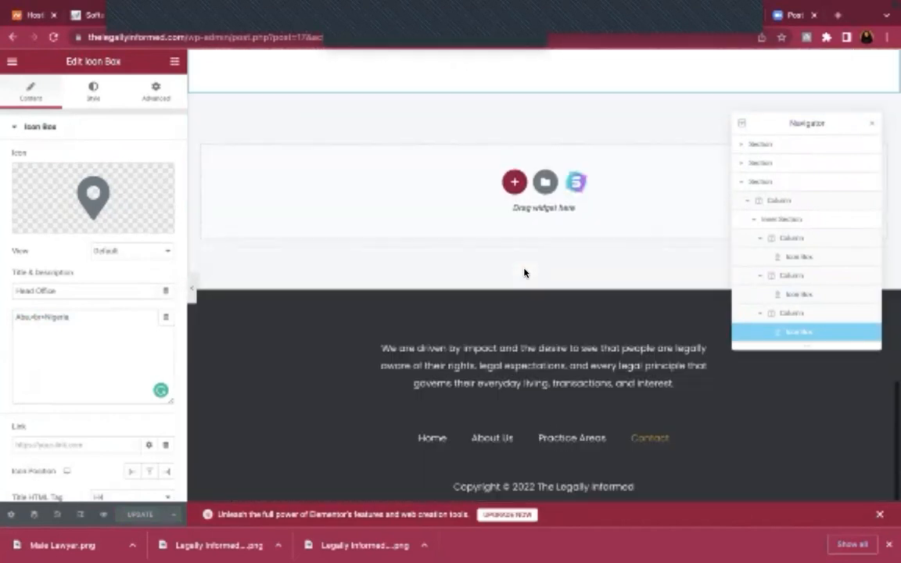
scroll(526, 274, up, 15)
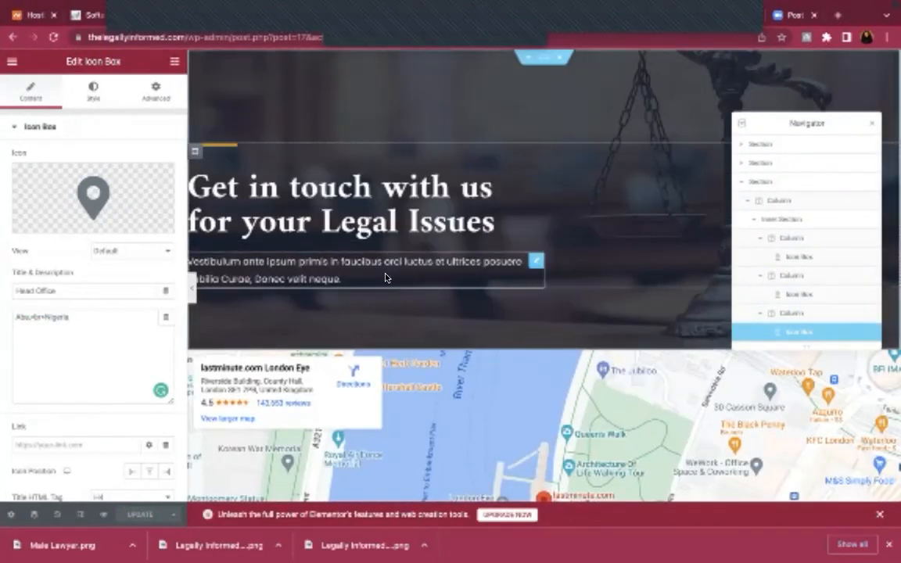
drag(189, 38, 608, 42)
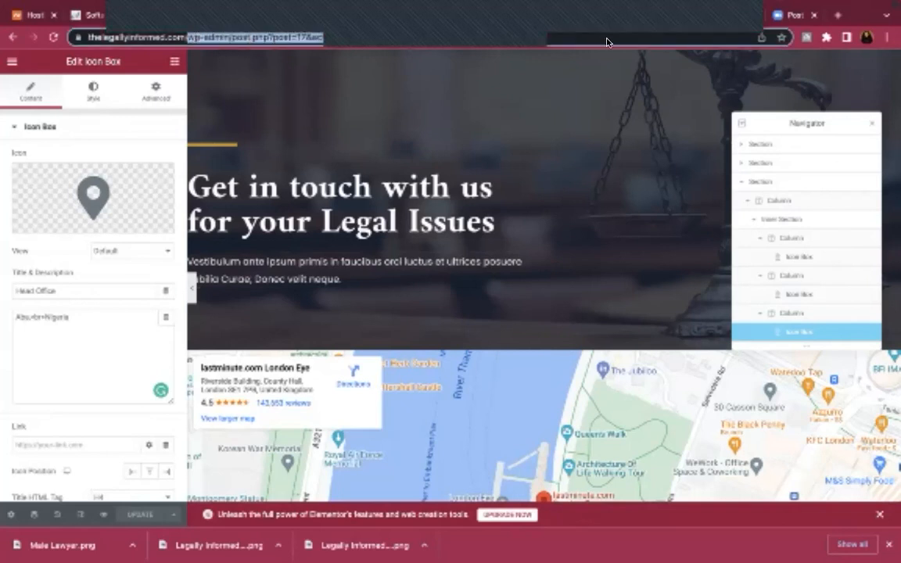
Load the live homepage from the root domain, scroll through it, and follow its Home link
key(BackSpace)
key(Return)
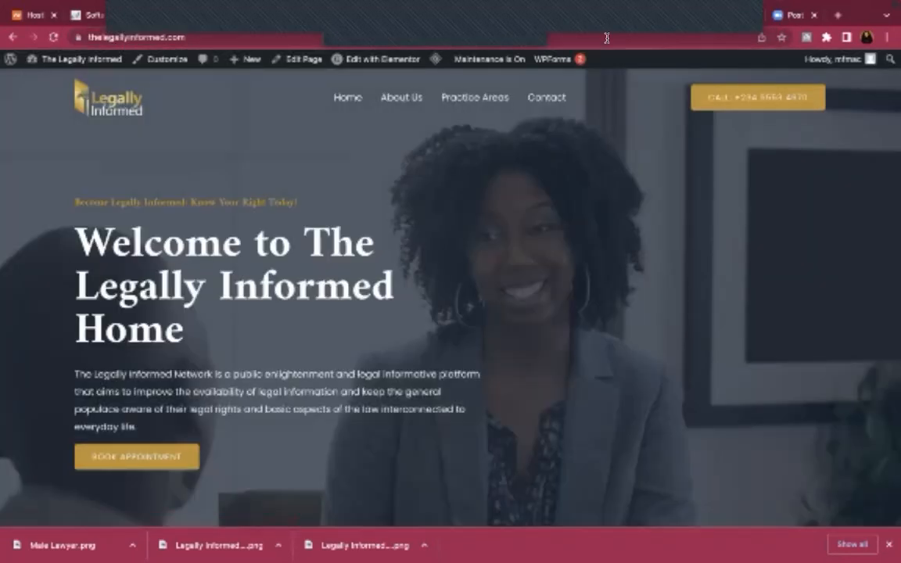
scroll(821, 242, down, 15)
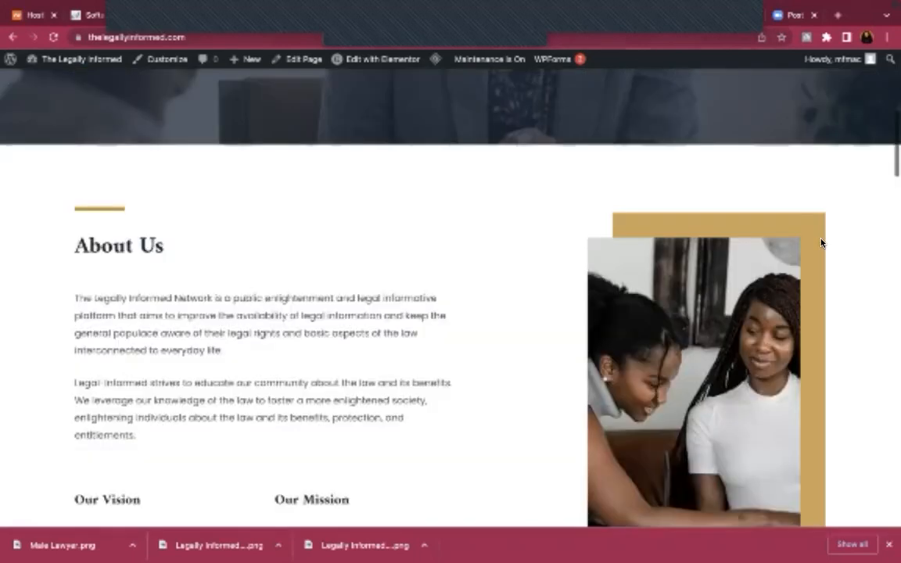
scroll(821, 242, down, 12)
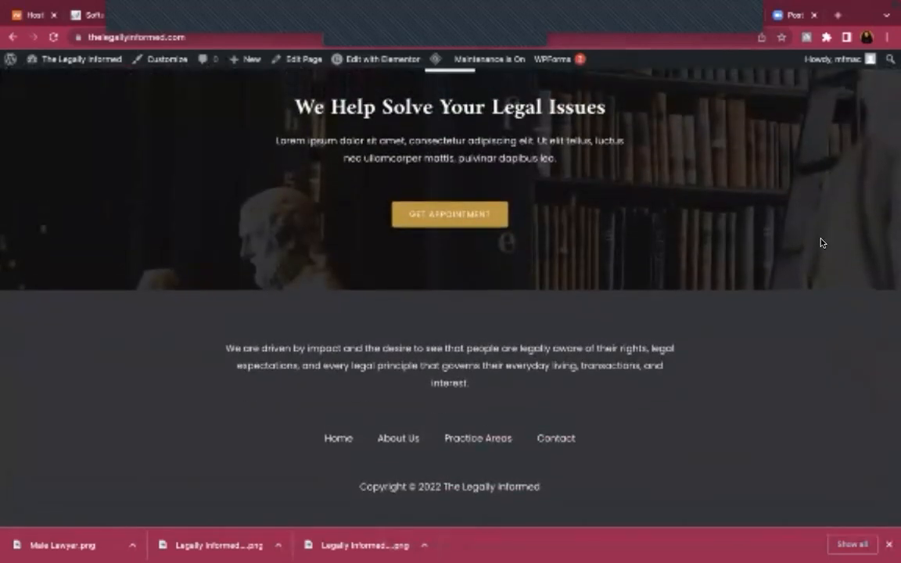
scroll(821, 243, up, 20)
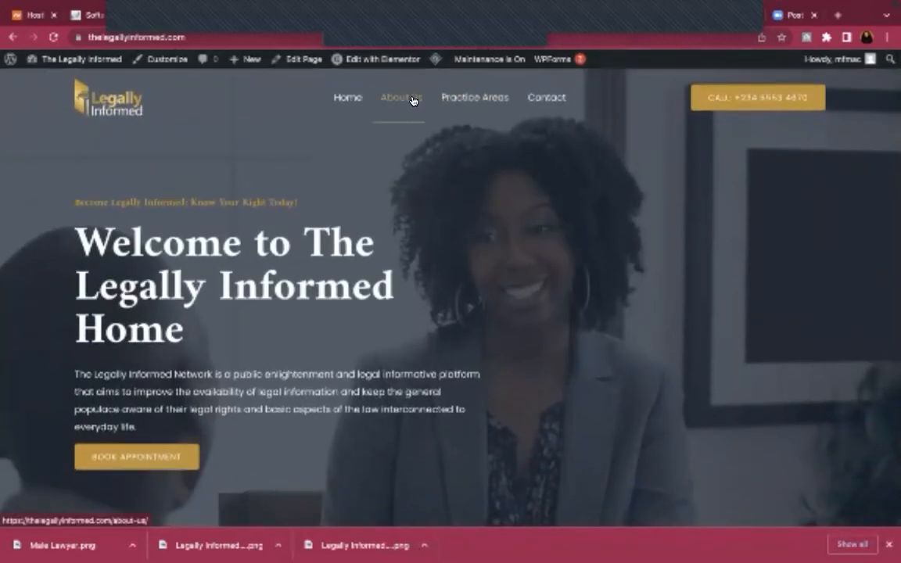
click(349, 98)
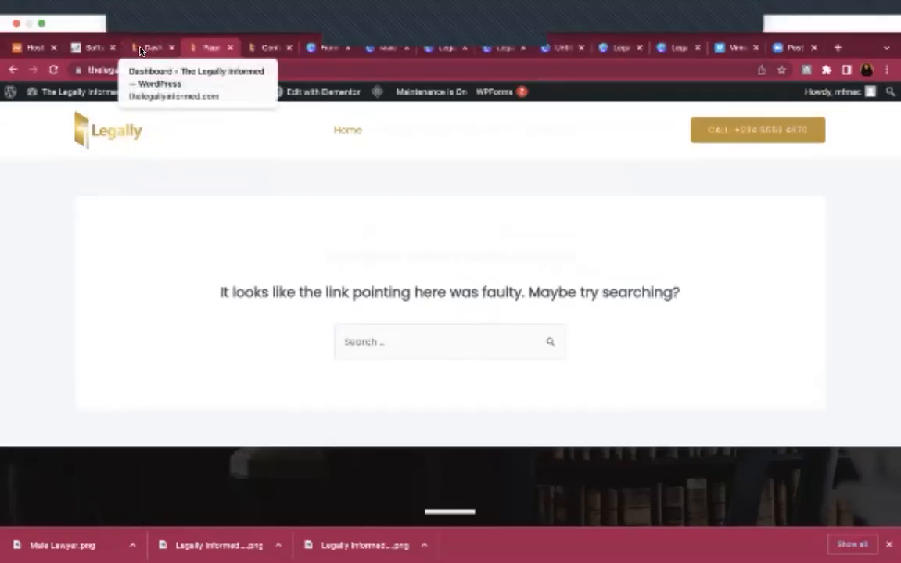
In Appearance > Menus, add the Home page from Pages > View All to the Main menu
click(144, 48)
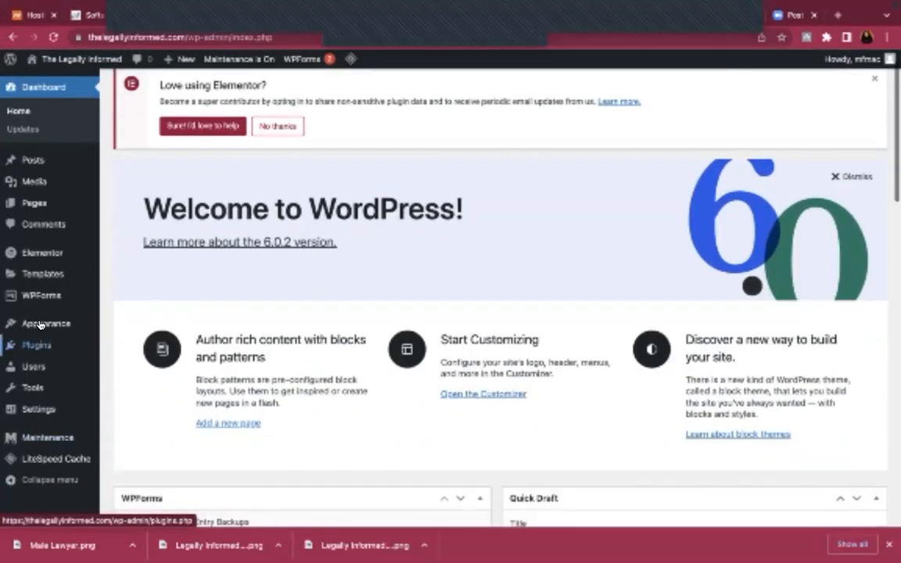
mouse_move(42, 325)
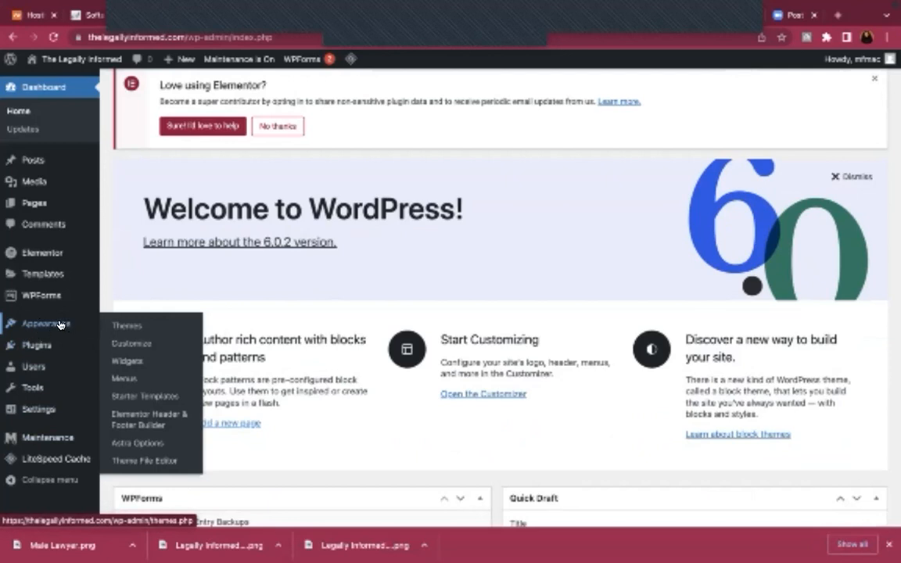
click(128, 382)
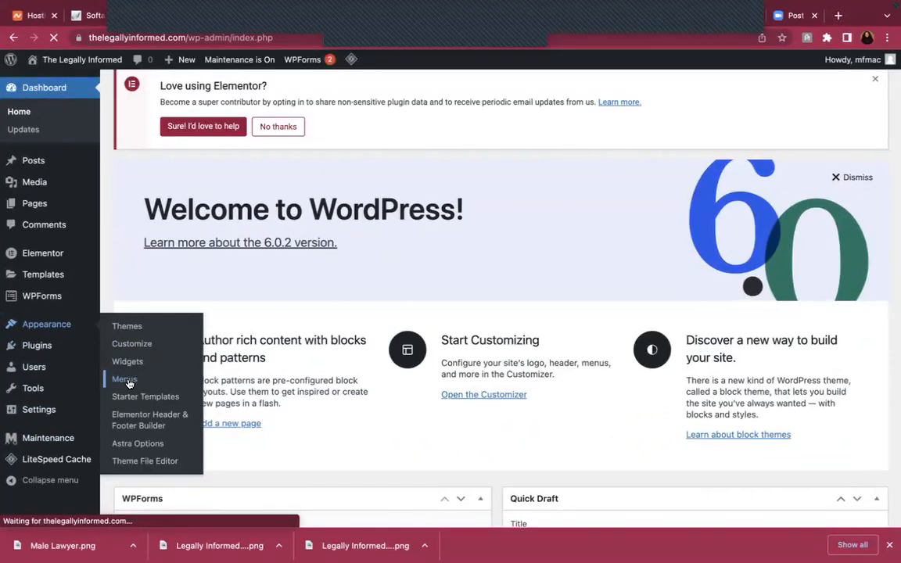
scroll(364, 391, down, 1)
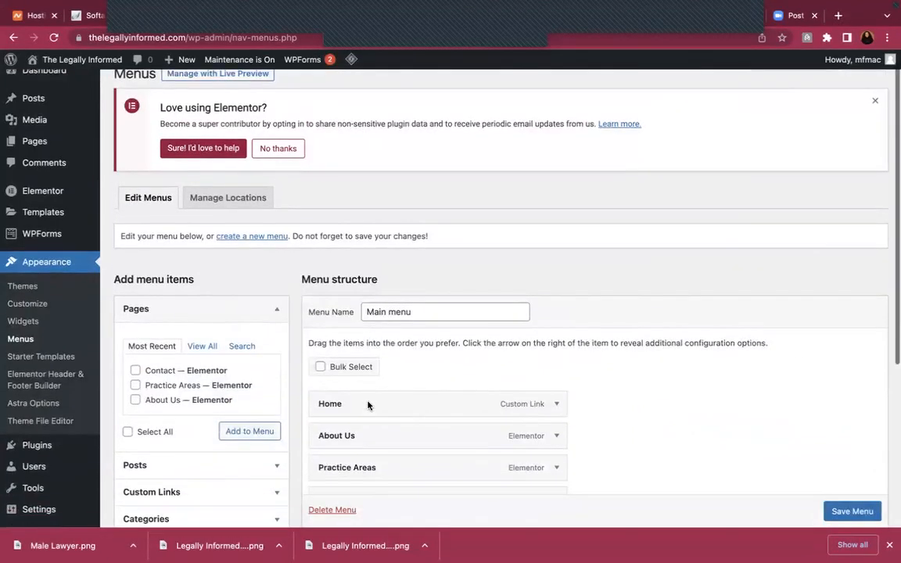
scroll(368, 404, down, 2)
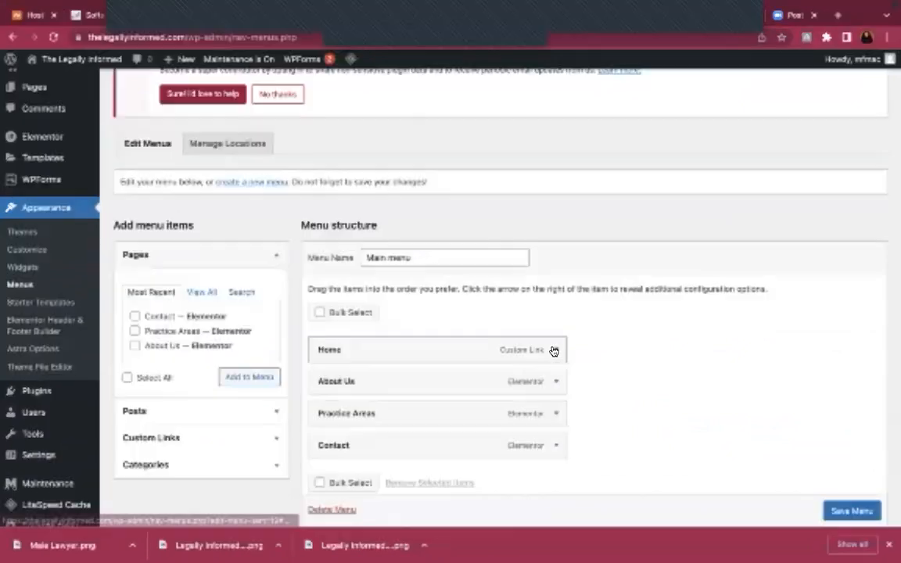
click(198, 294)
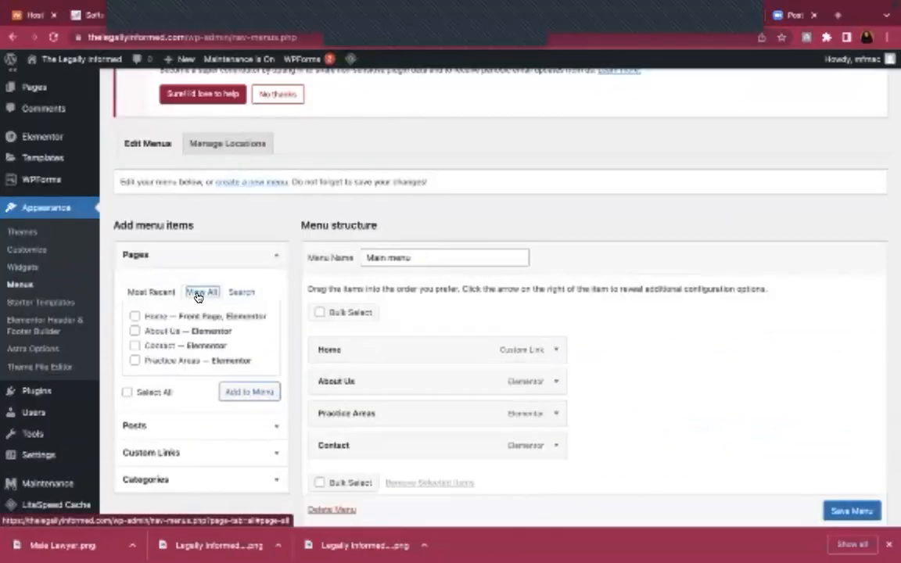
click(249, 392)
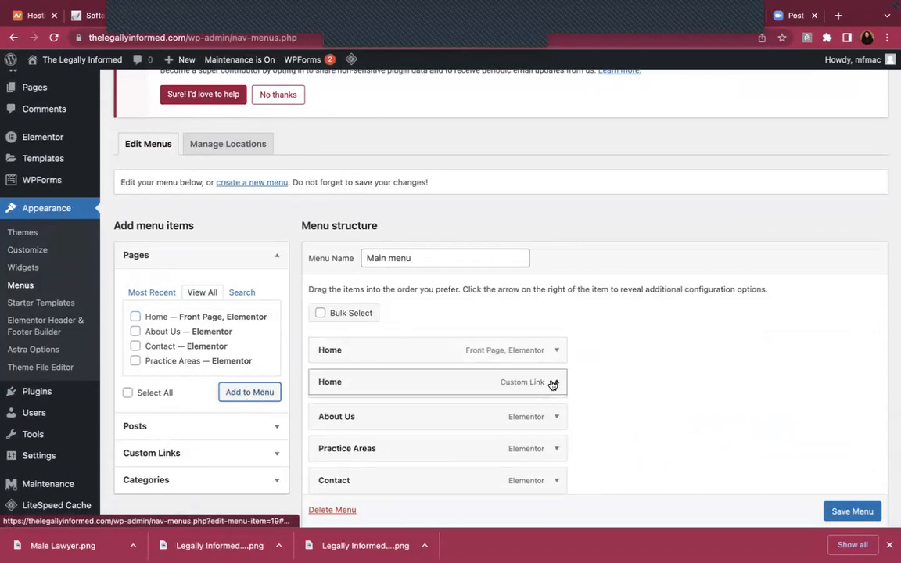
Remove the old Home custom link from the menu and save the menu
click(552, 383)
scroll(552, 383, down, 3)
click(329, 379)
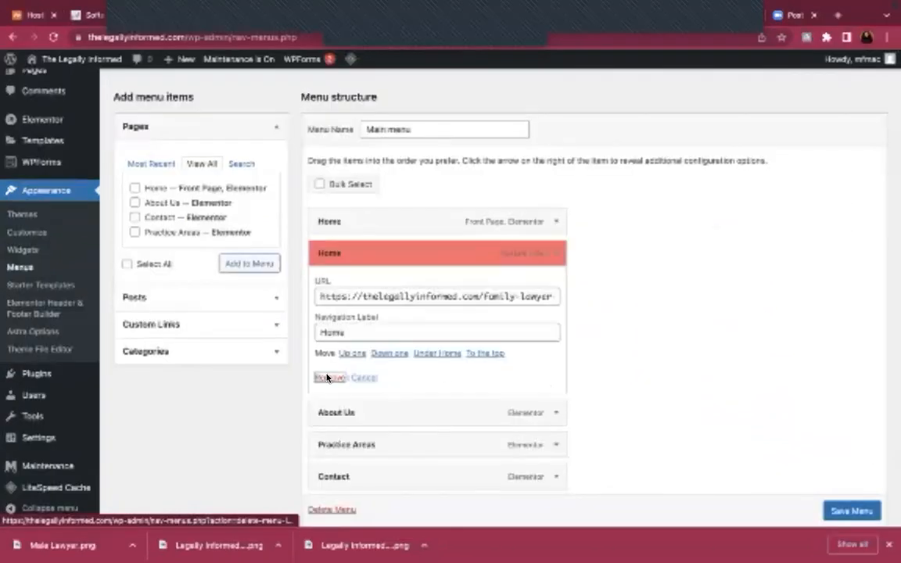
scroll(791, 469, down, 1)
click(849, 491)
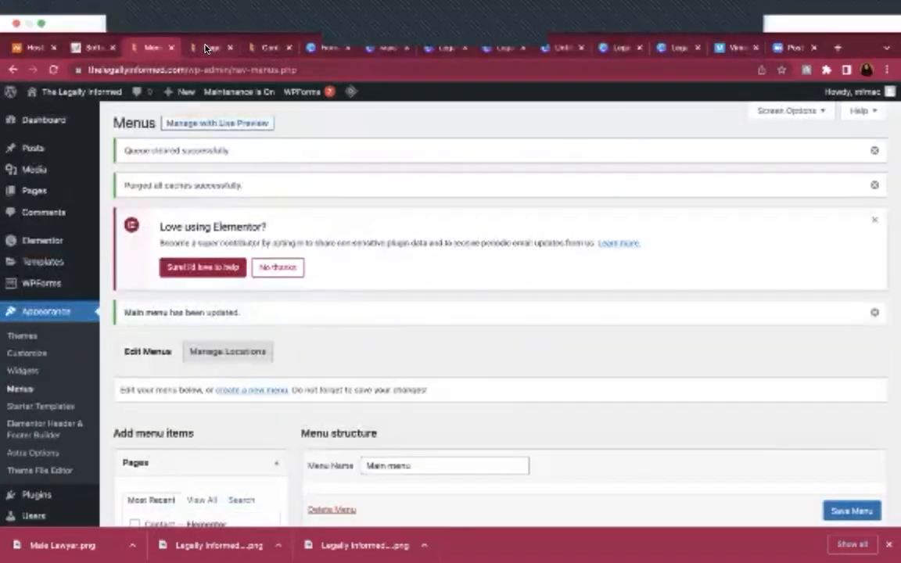
On the live site, test the Home link, then load the root homepage by removing contact/ from the URL
click(266, 47)
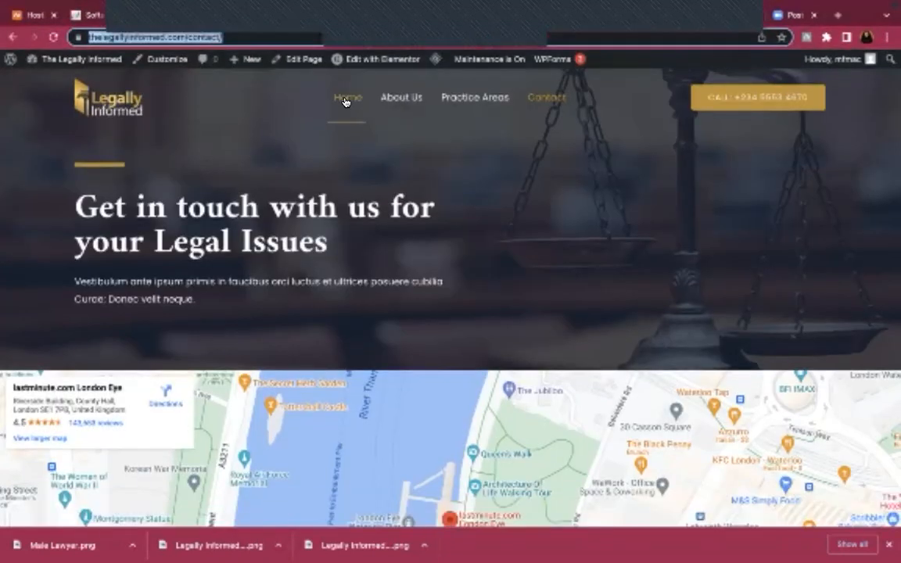
click(344, 102)
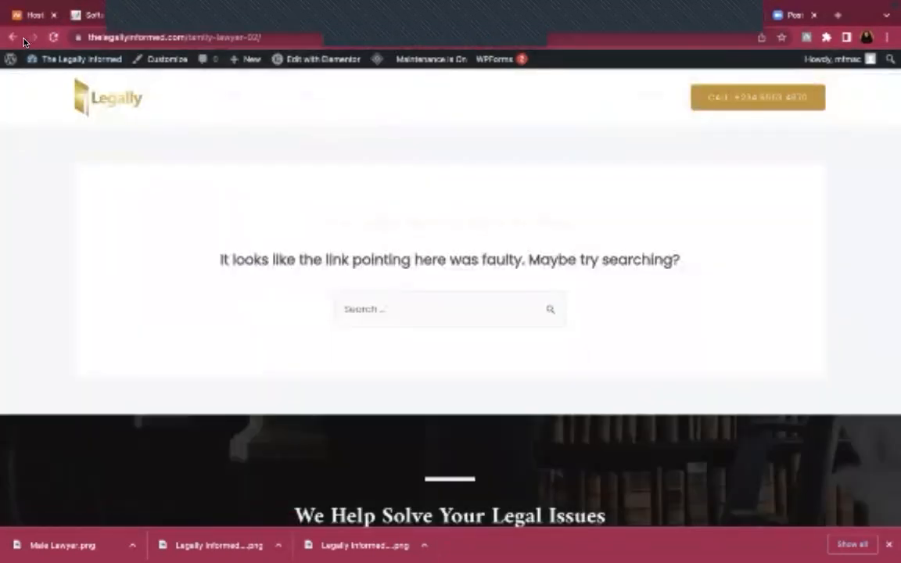
click(14, 37)
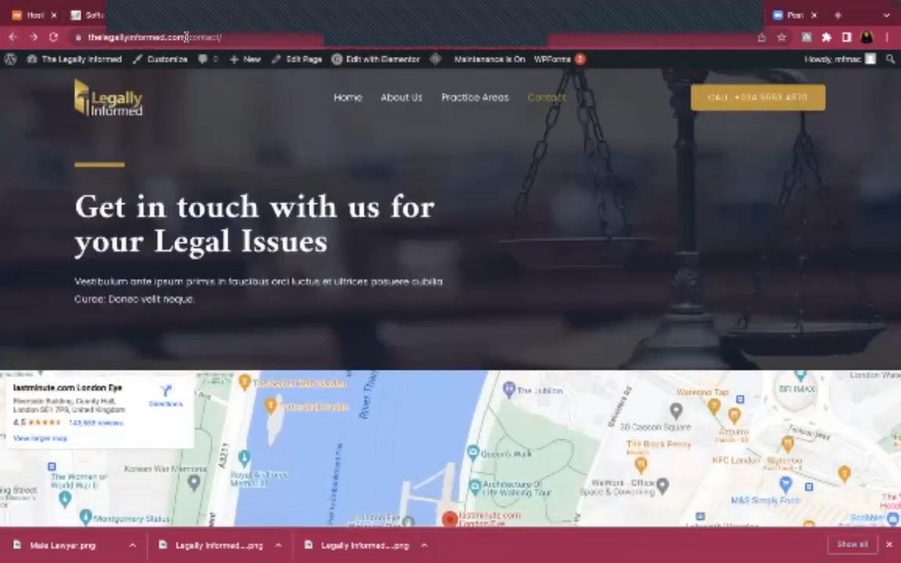
drag(186, 36, 288, 45)
key(BackSpace)
key(Return)
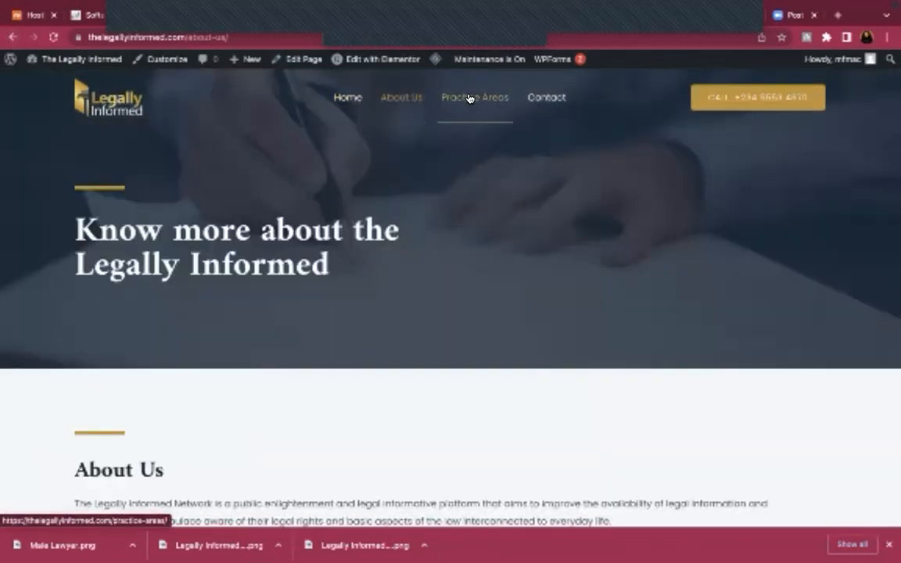
Open the Practice Areas page and scroll through its content
click(470, 98)
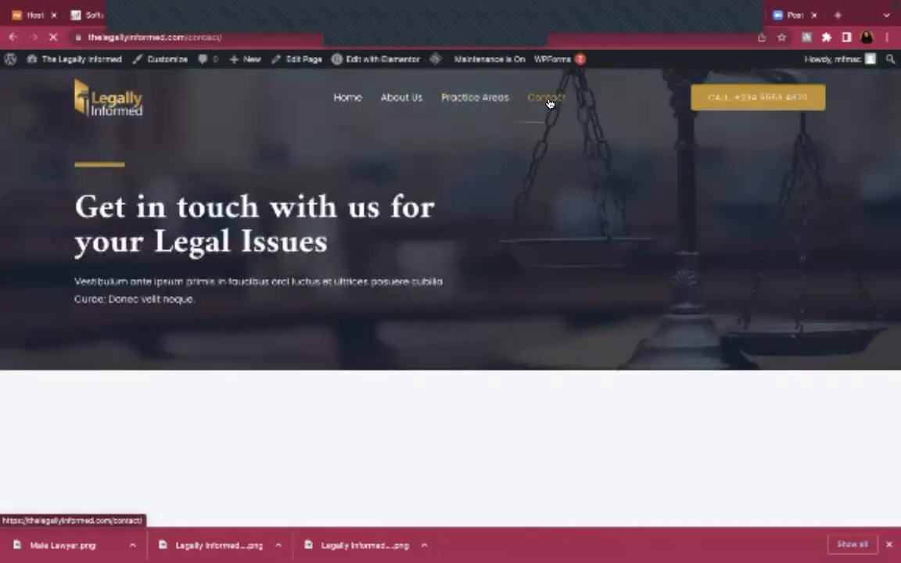
scroll(539, 277, down, 10)
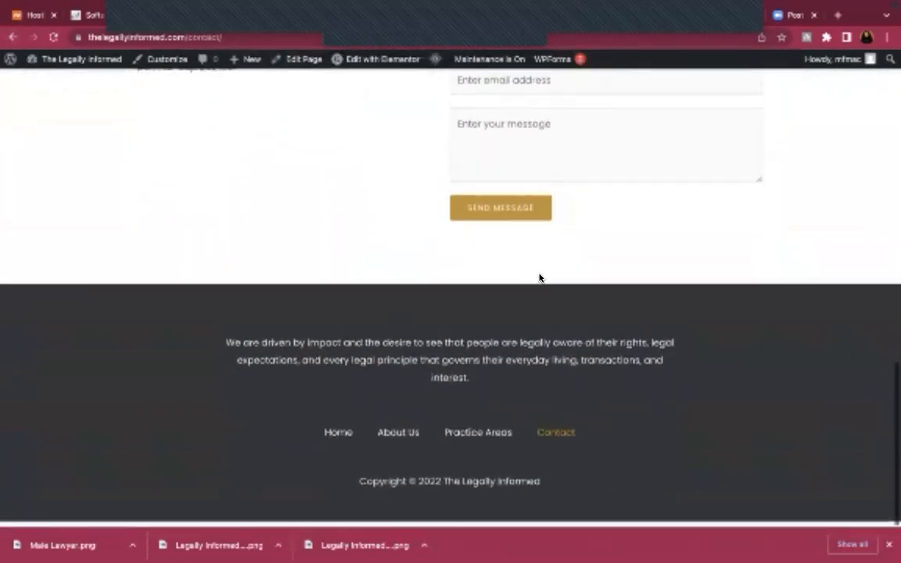
scroll(540, 278, up, 10)
scroll(540, 277, down, 6)
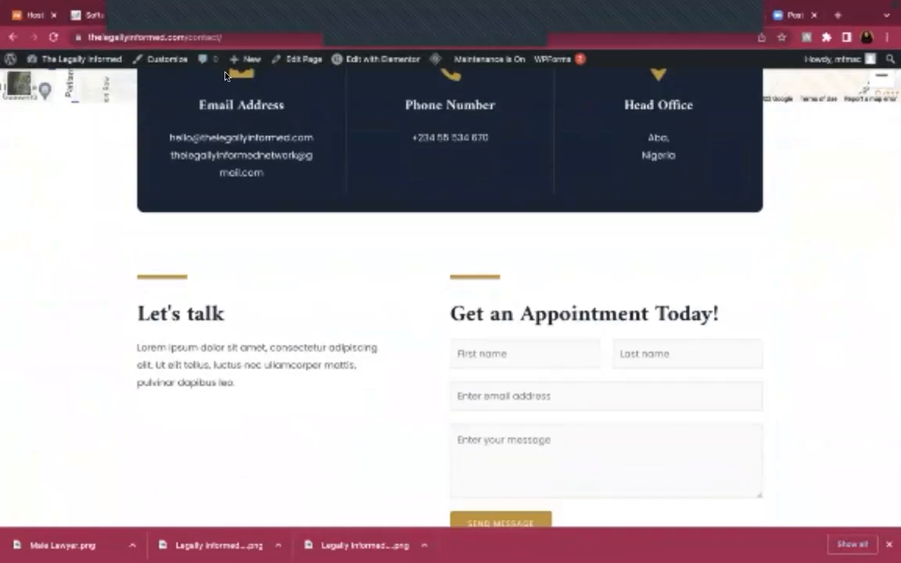
scroll(313, 139, up, 8)
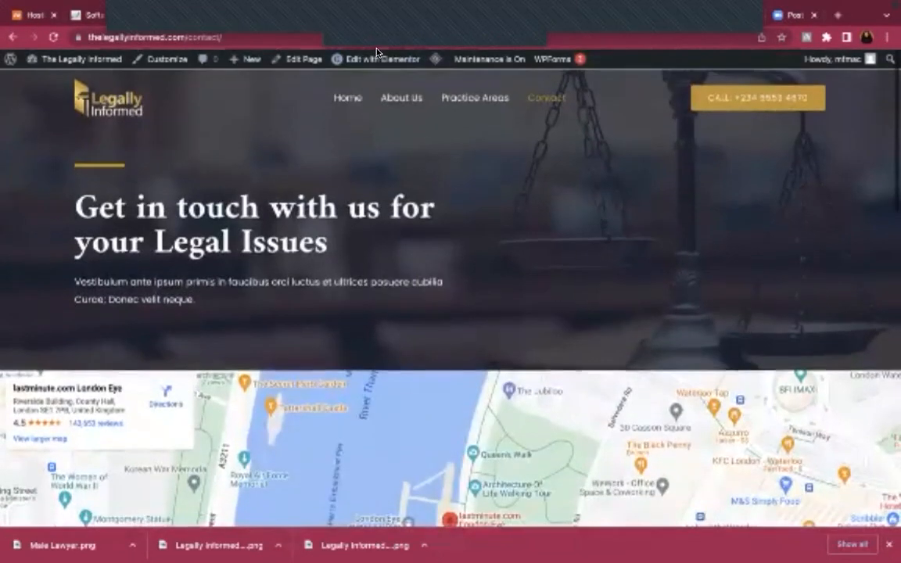
Open the Contact page in Elementor and scroll down to the appointment form
click(375, 62)
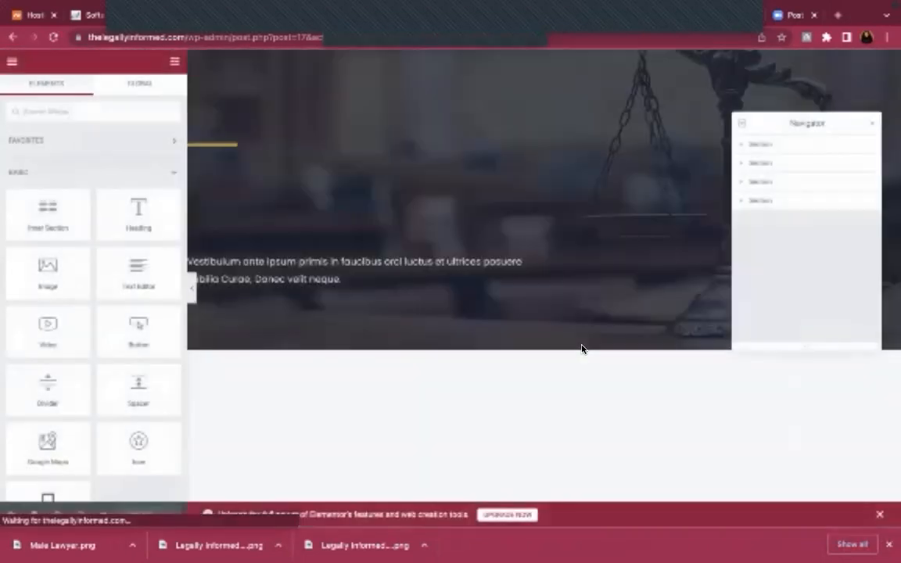
scroll(583, 349, down, 5)
scroll(583, 348, down, 3)
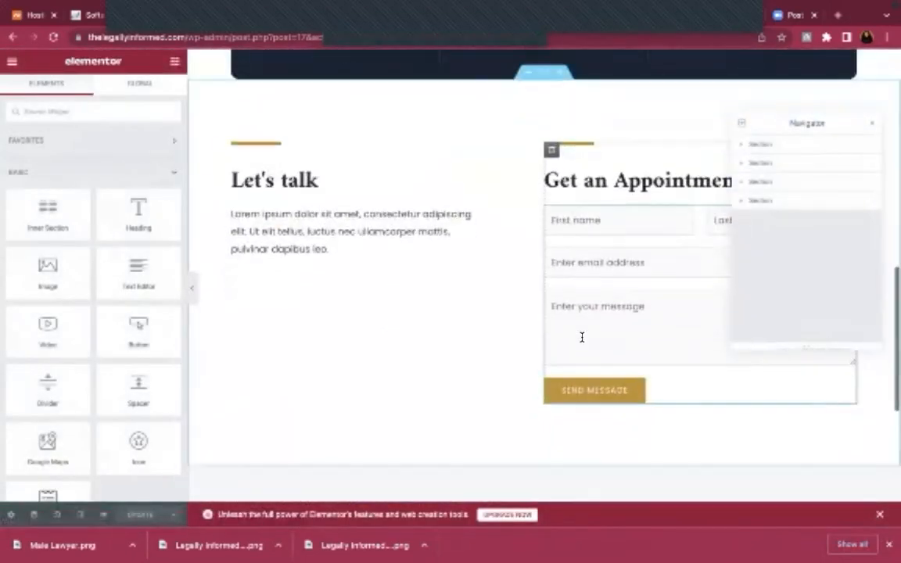
Set the WPForms appointment widget to Simple Contact Form, then expand and collapse Display Options
click(585, 322)
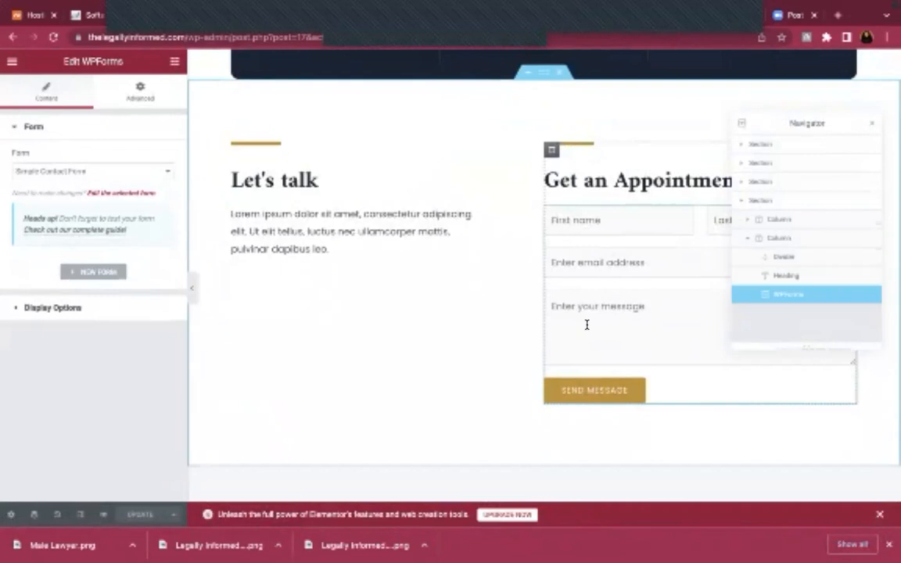
click(154, 176)
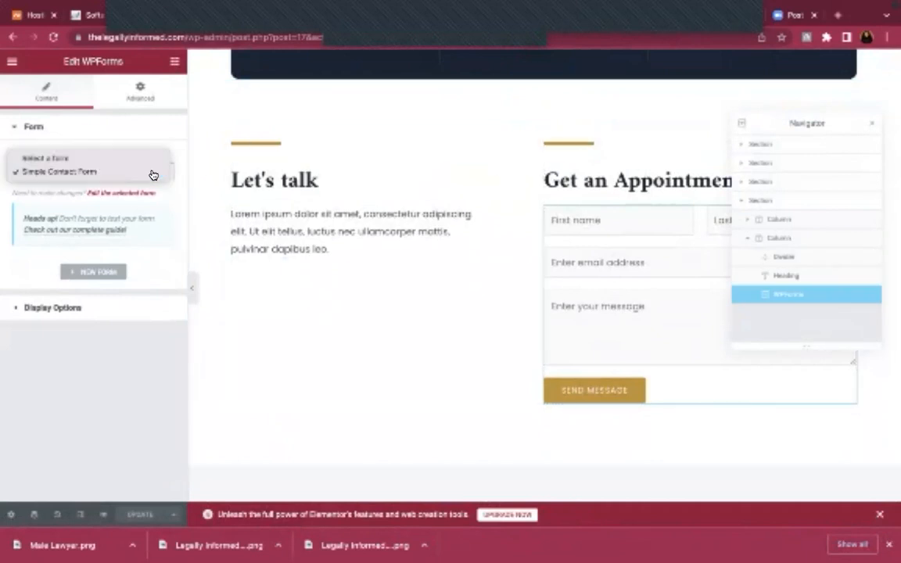
click(154, 174)
mouse_move(139, 4)
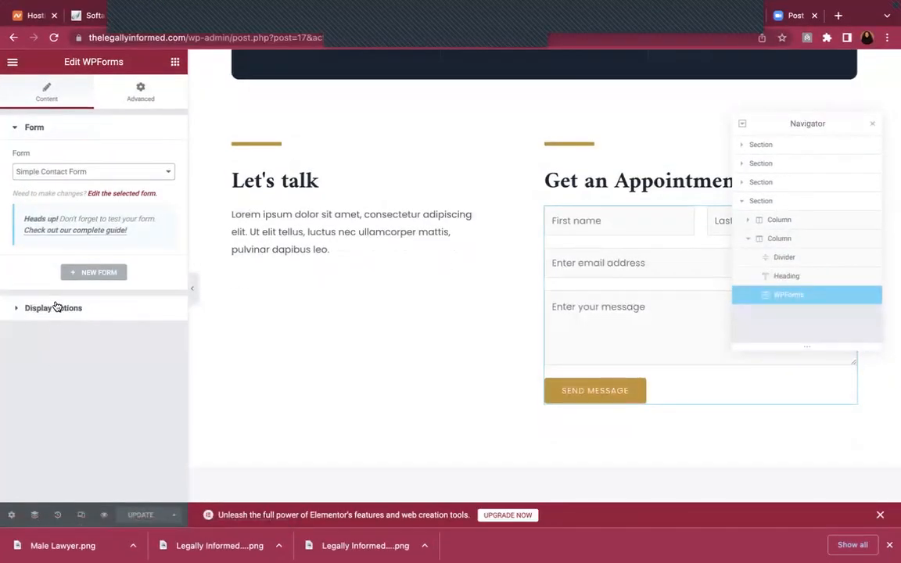
click(56, 309)
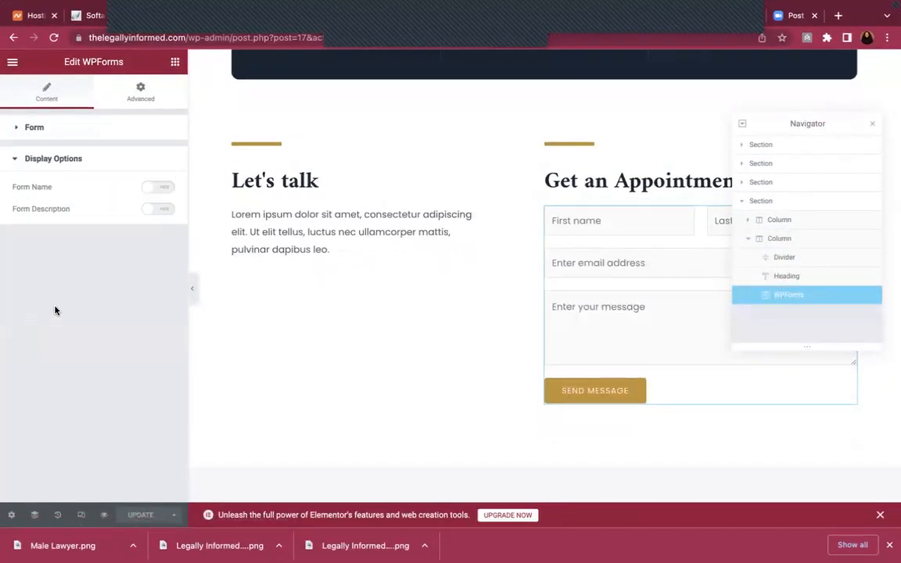
click(76, 159)
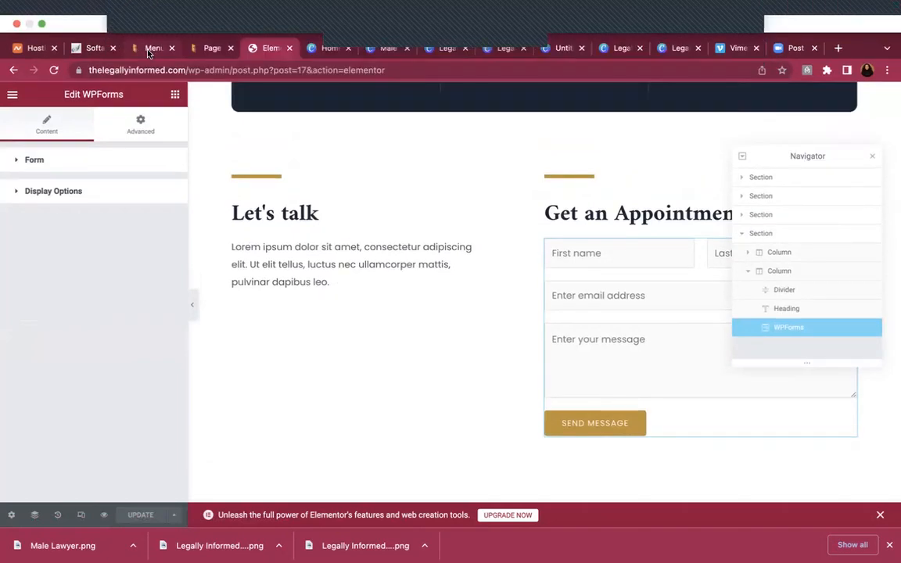
Go back to the Menus page and check the Main menu's Home, About Us, Practice Areas and Contact items
click(149, 49)
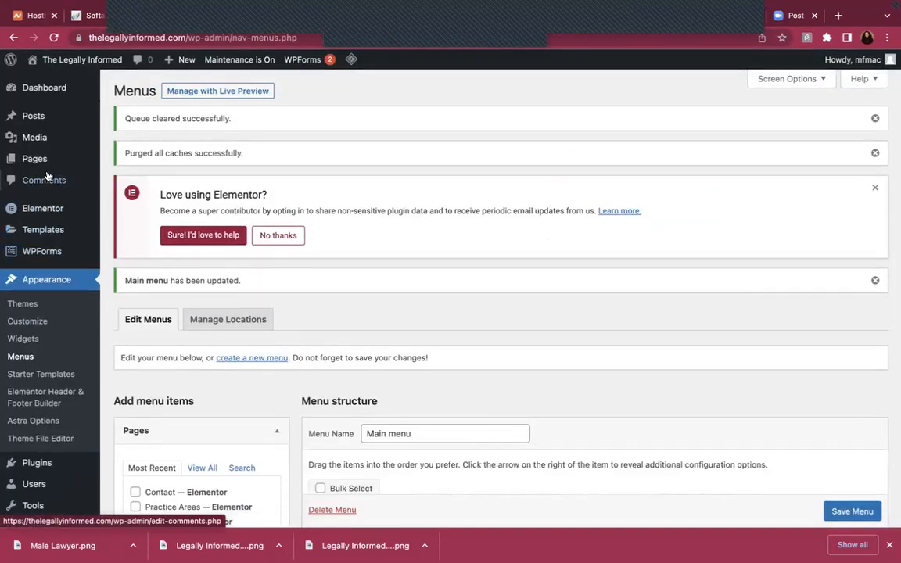
scroll(56, 338, down, 2)
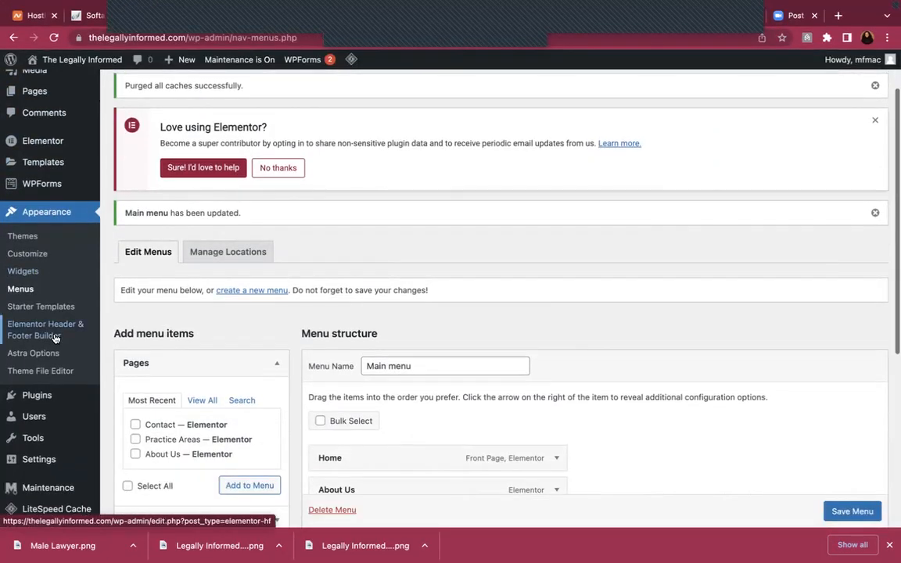
scroll(55, 338, down, 1)
scroll(54, 335, up, 3)
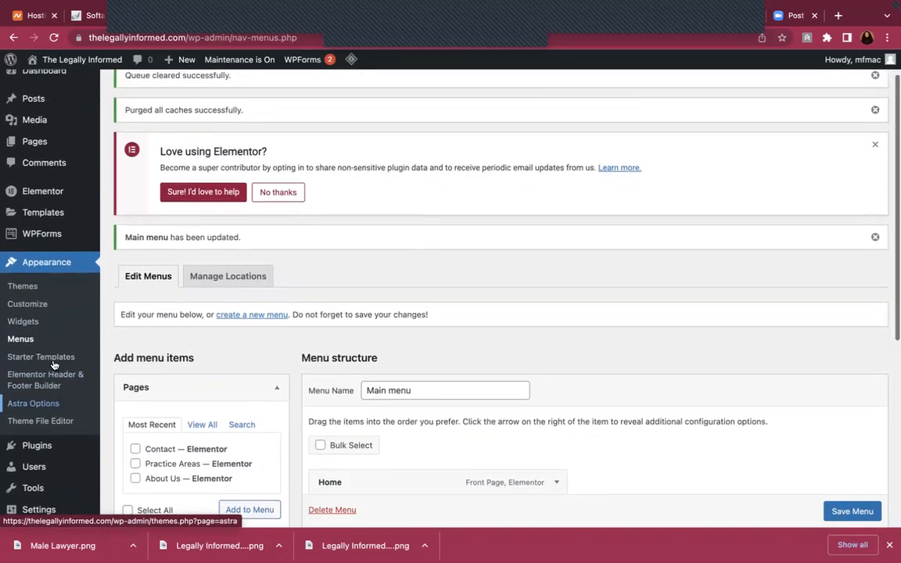
mouse_move(154, 6)
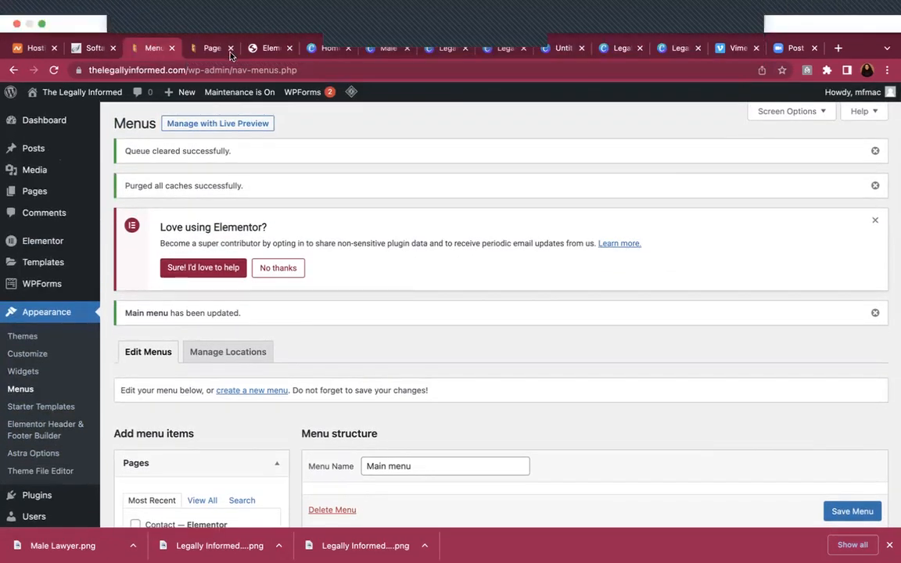
click(265, 49)
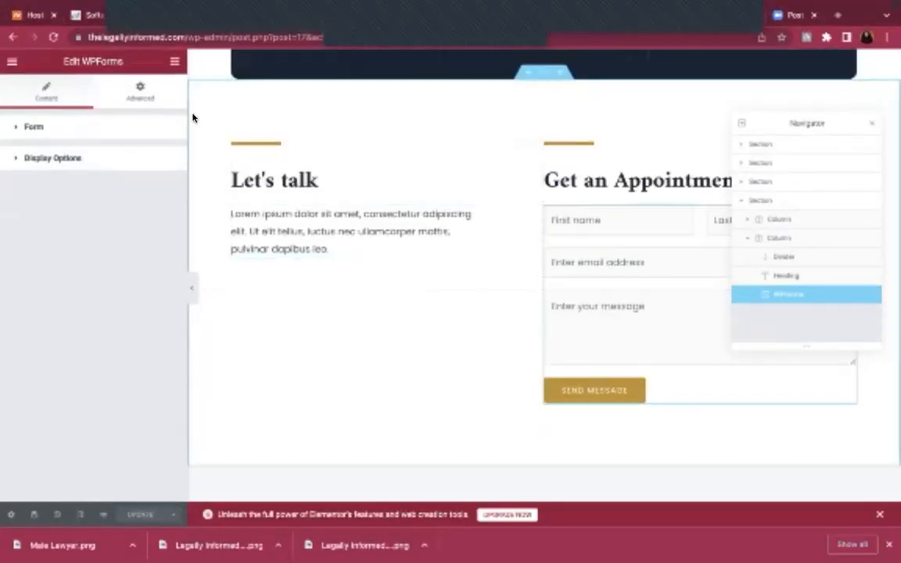
mouse_move(179, 18)
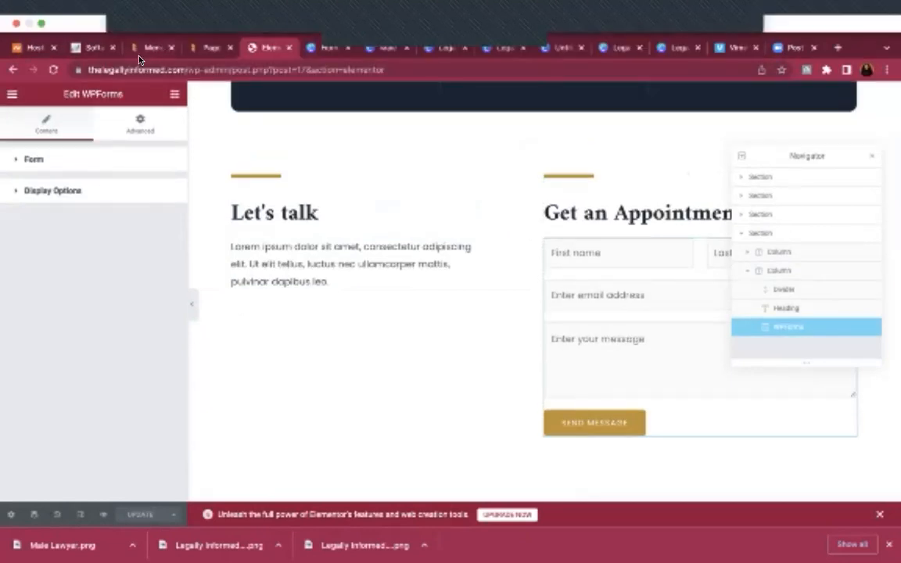
click(124, 50)
scroll(31, 391, down, 1)
scroll(8, 485, down, 2)
Open General Settings, then load the live homepage by removing family-lawyer-02/ from the not-found tab's URL
mouse_move(36, 439)
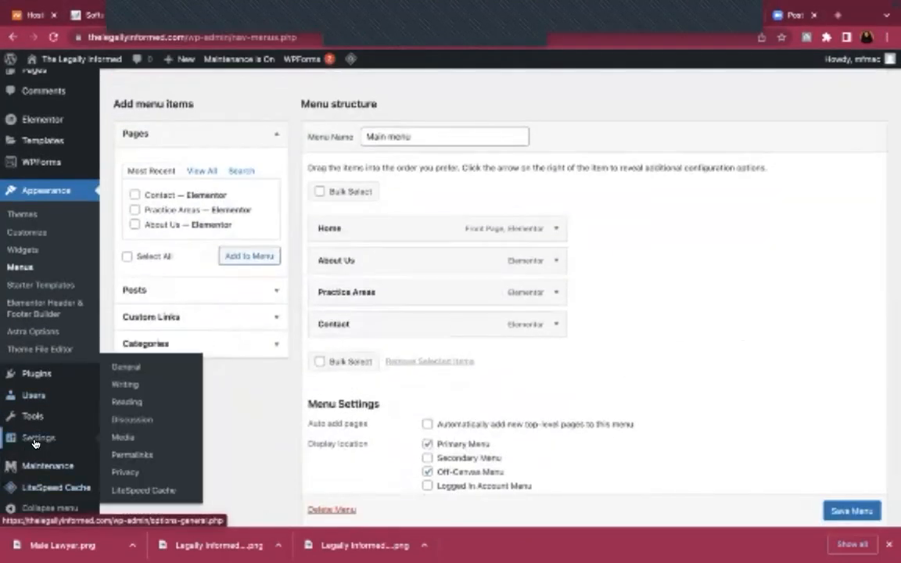
click(130, 368)
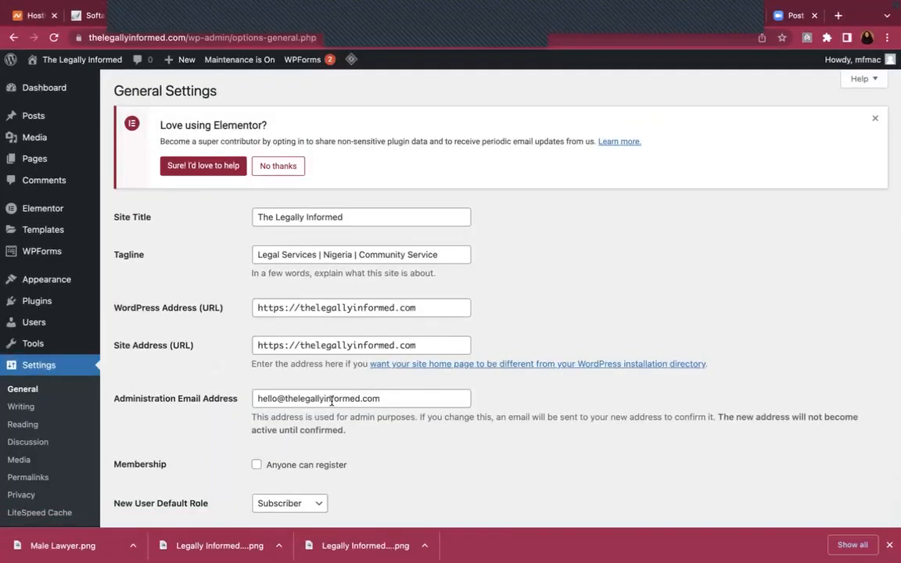
mouse_move(177, 6)
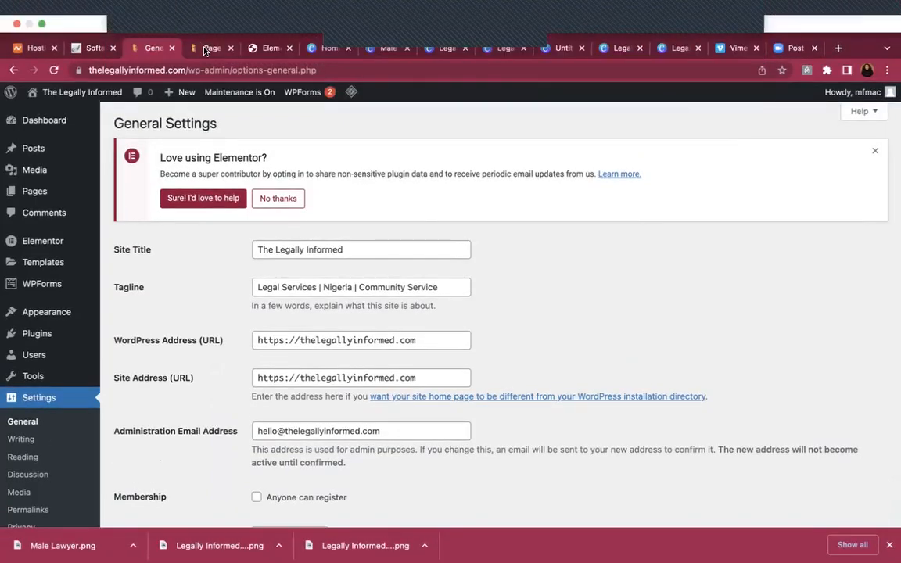
click(206, 49)
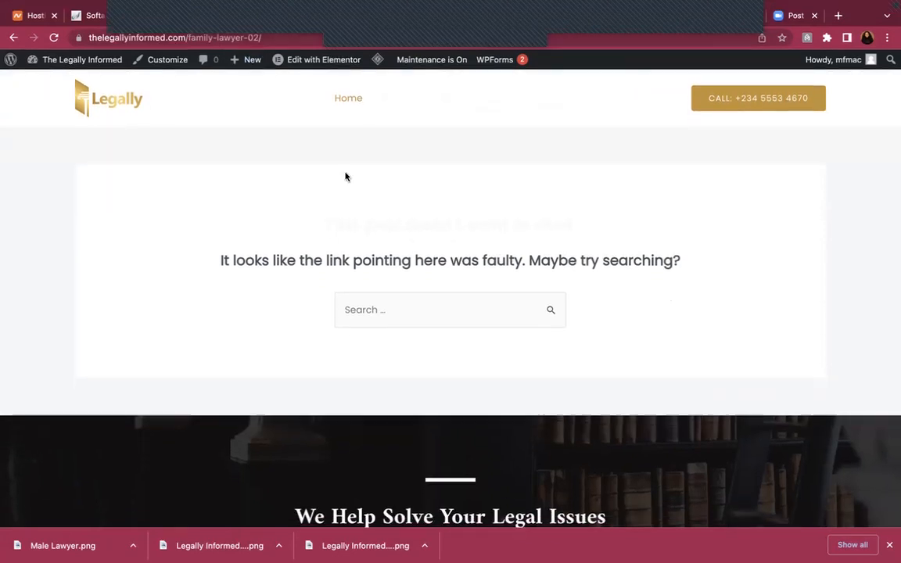
drag(190, 37, 388, 26)
key(BackSpace)
key(Return)
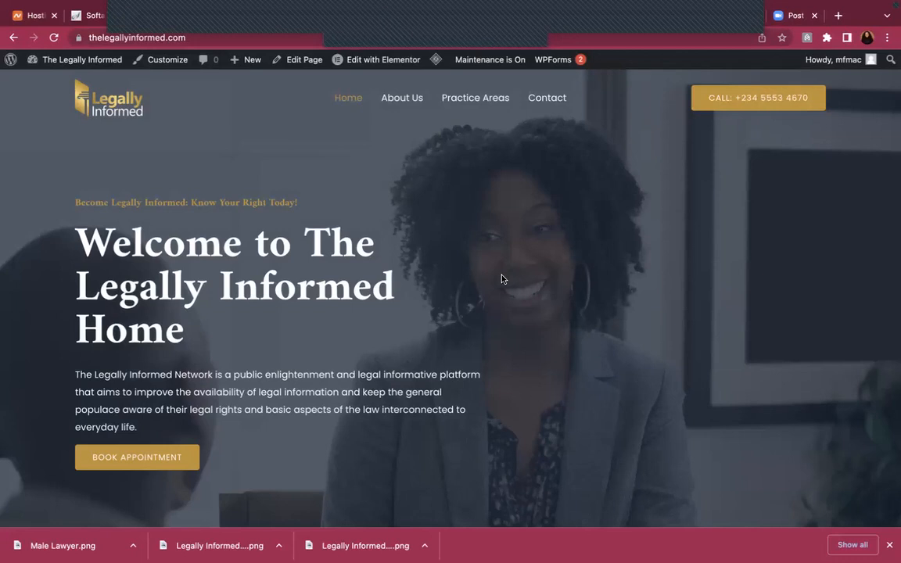
mouse_move(436, 63)
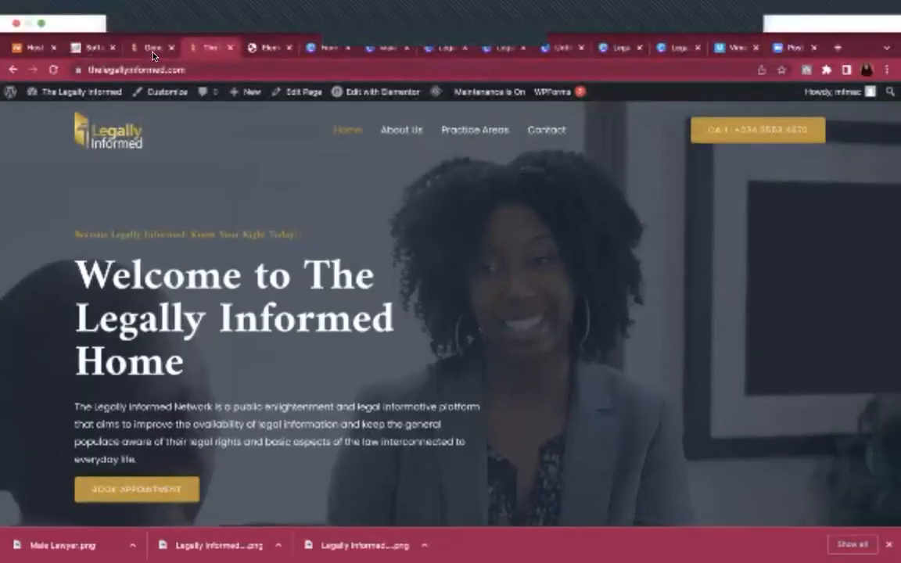
Go from General Settings to the Dashboard, then open the WP Maintenance settings from the sidebar
click(153, 54)
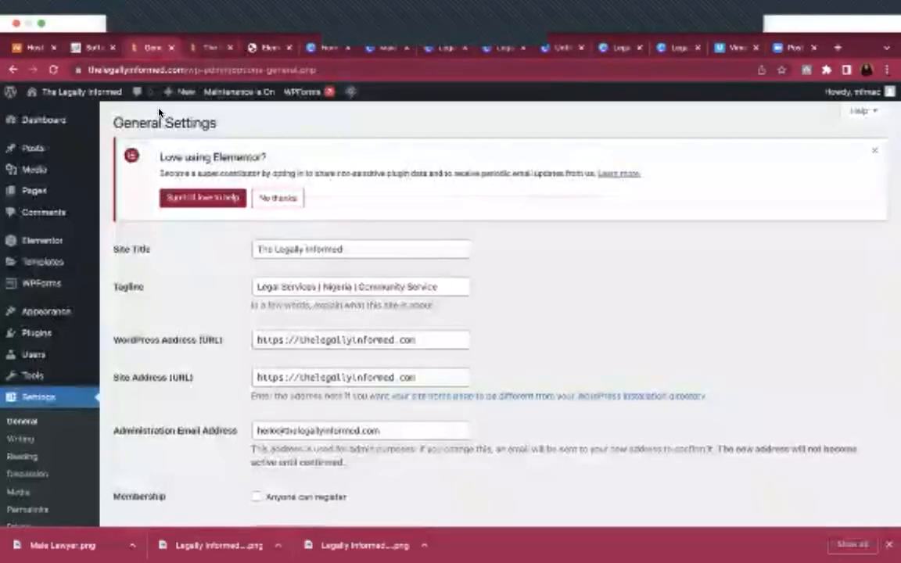
click(27, 84)
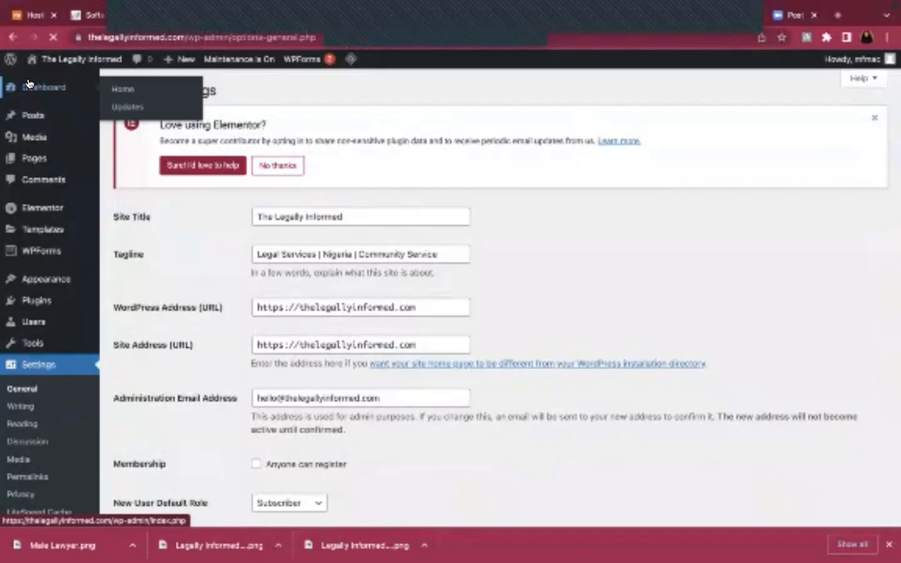
scroll(263, 205, down, 1)
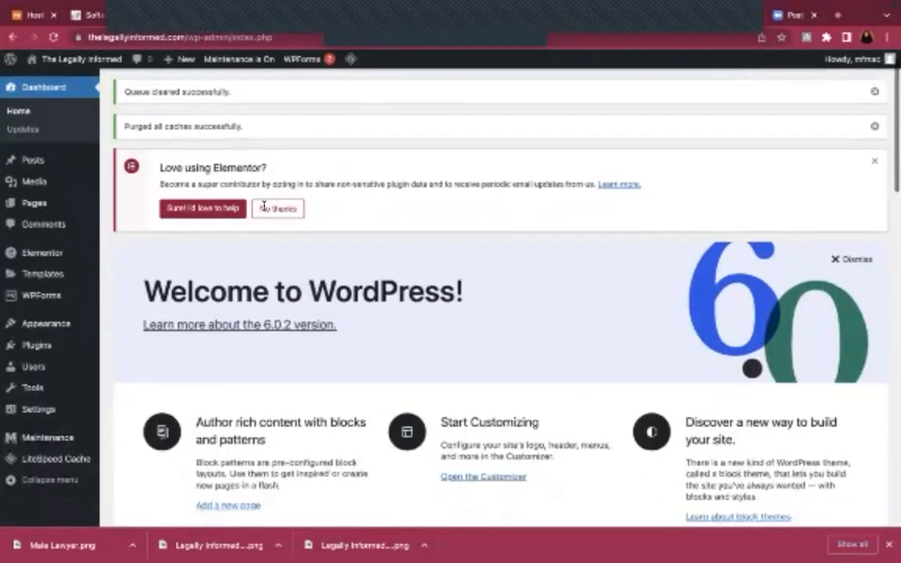
scroll(264, 206, down, 10)
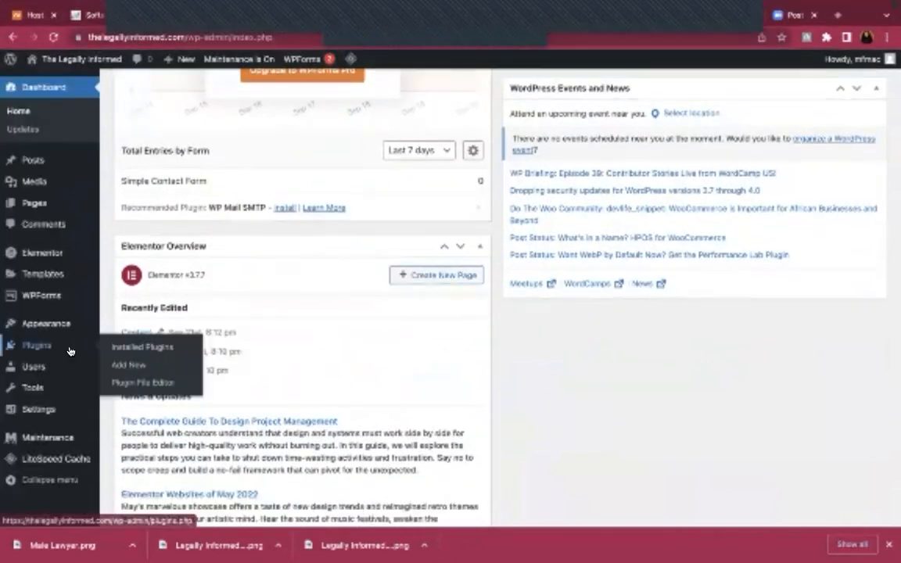
scroll(70, 350, down, 3)
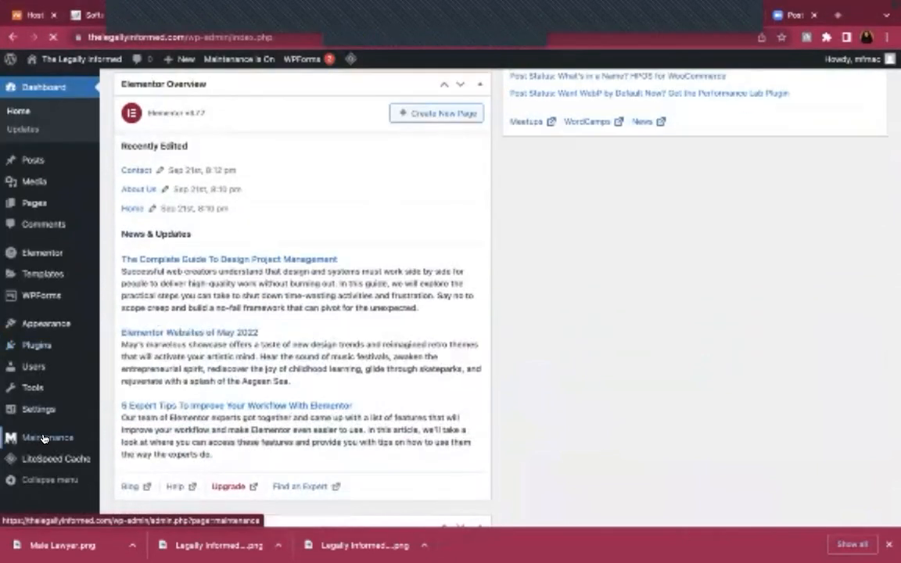
click(44, 439)
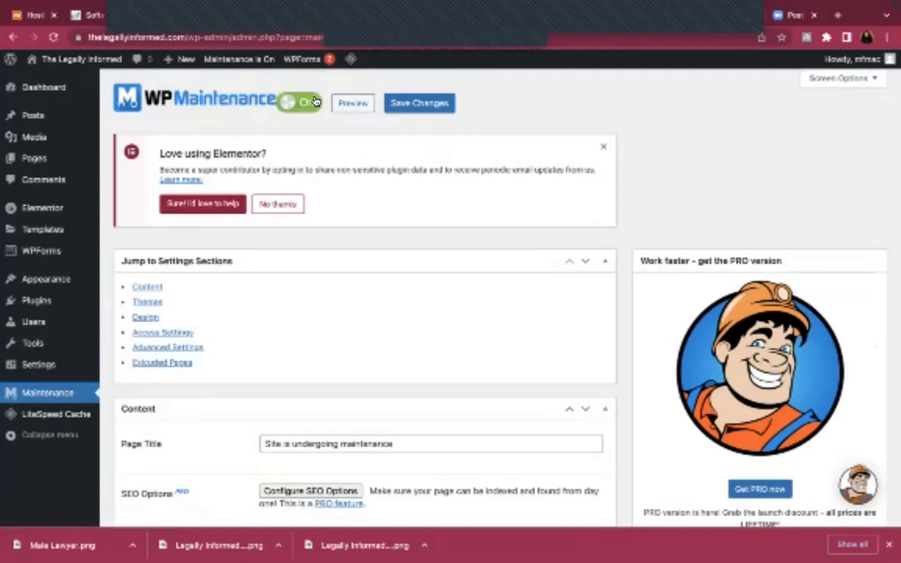
Set WP Maintenance to Off and save, then load the bare-domain homepage in the Elementor tab
click(315, 104)
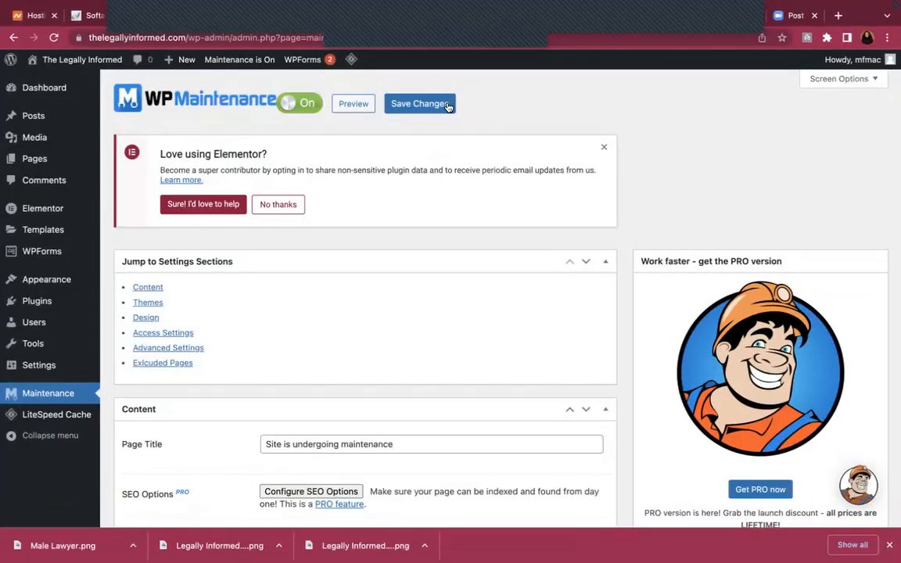
click(447, 105)
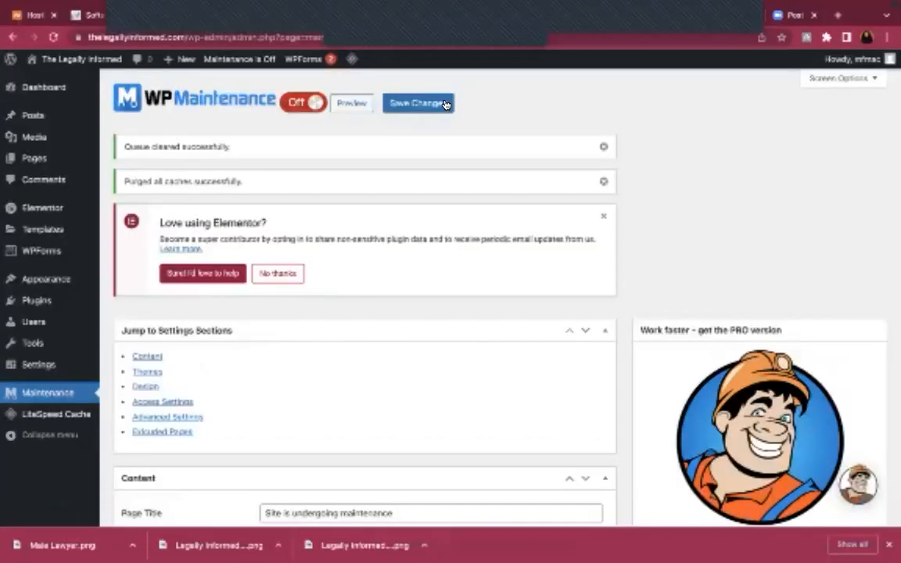
mouse_move(262, 6)
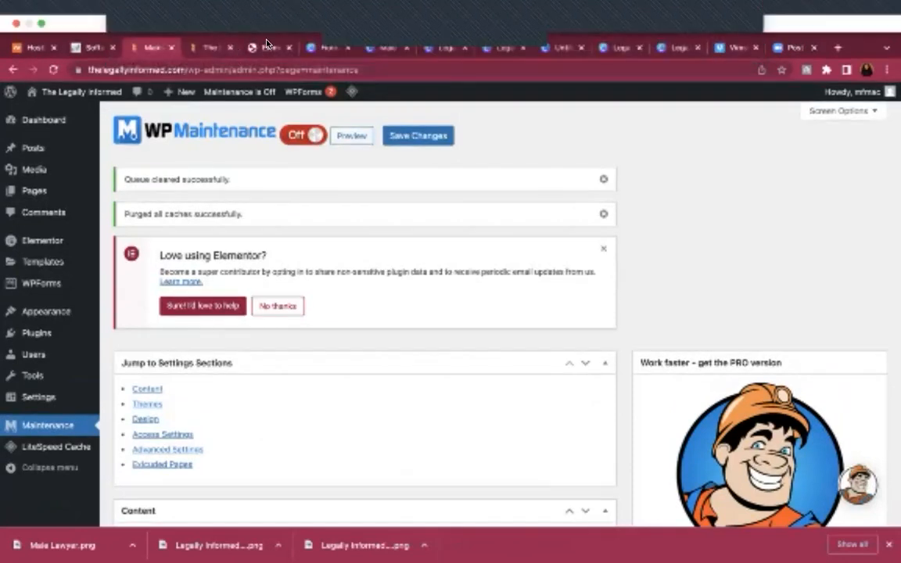
click(266, 46)
drag(188, 70, 487, 69)
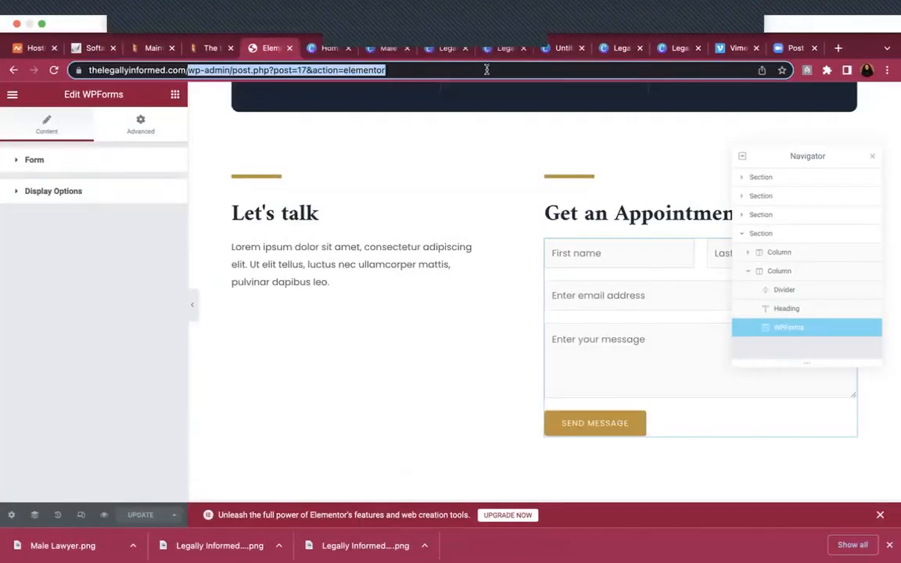
key(Return)
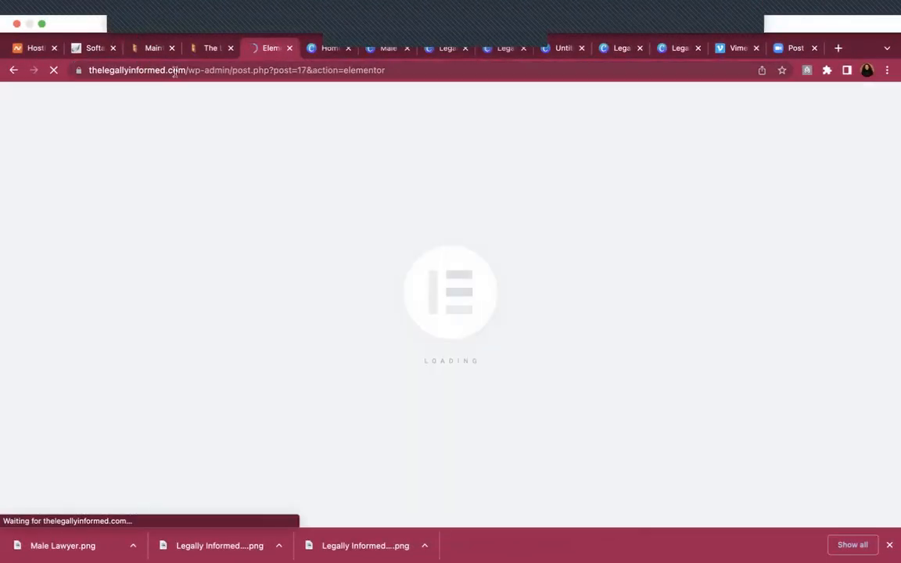
drag(187, 69, 493, 24)
key(BackSpace)
key(Return)
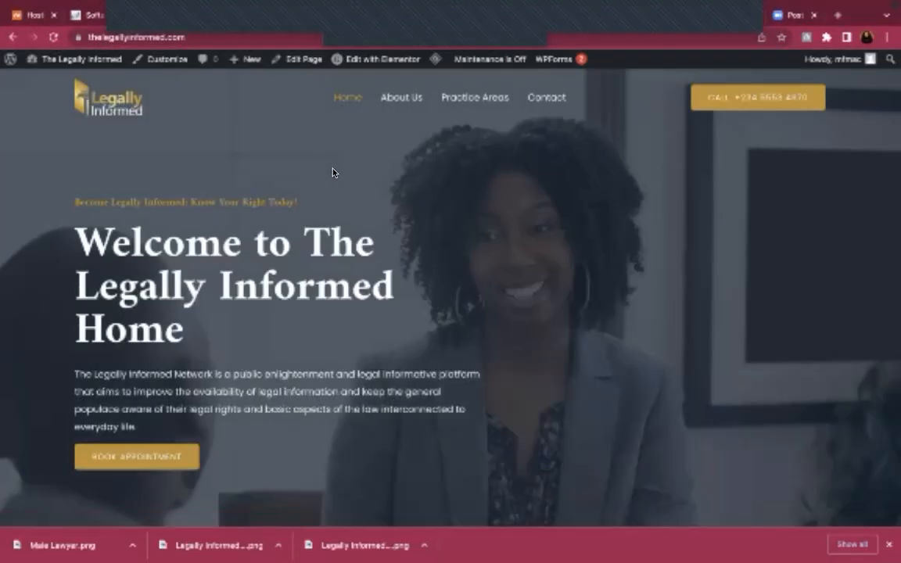
Scroll the live homepage to About Us, then return to the WP Maintenance tab showing Off
scroll(396, 328, down, 10)
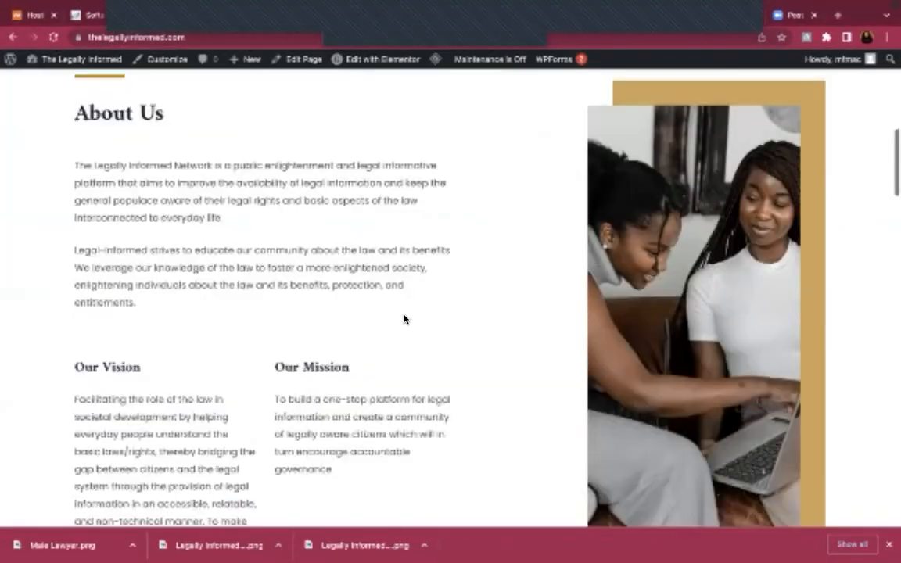
scroll(405, 318, down, 10)
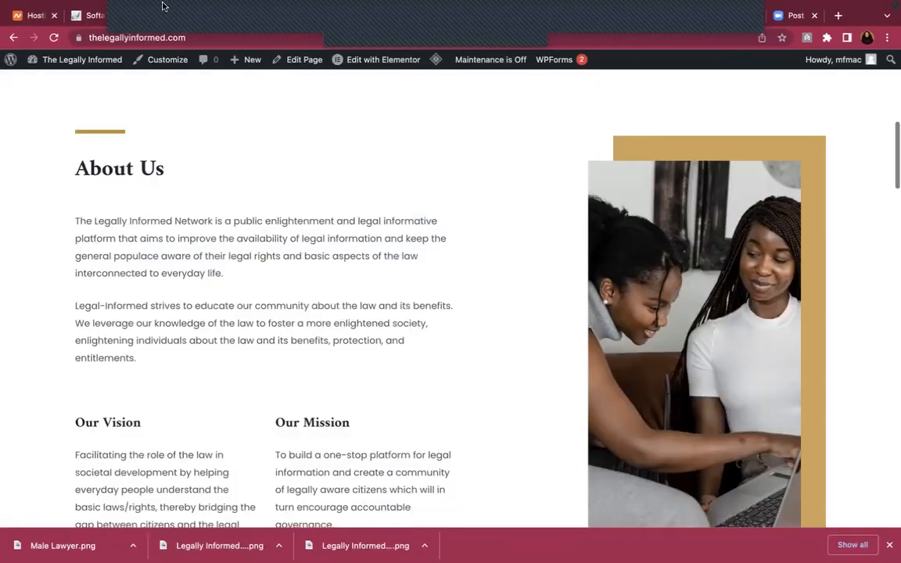
mouse_move(151, 15)
click(149, 48)
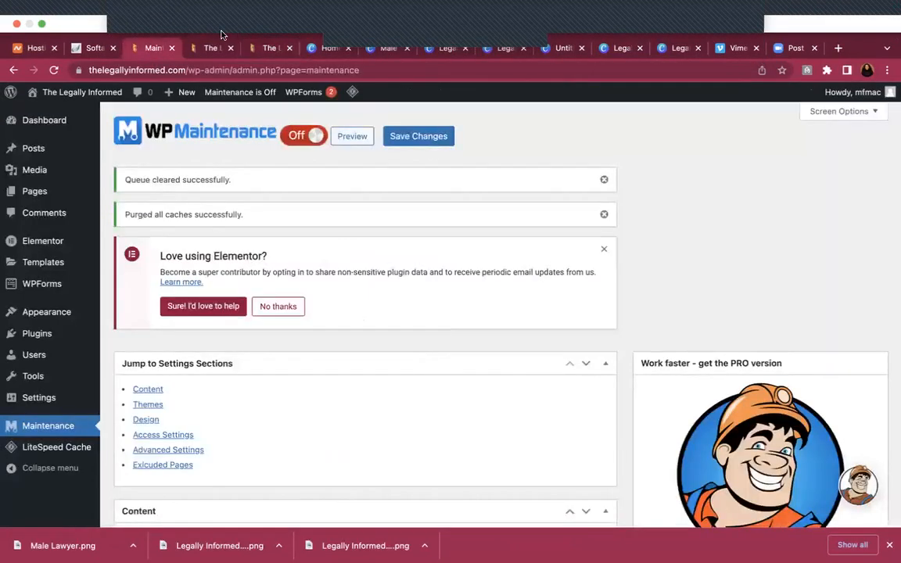
click(264, 48)
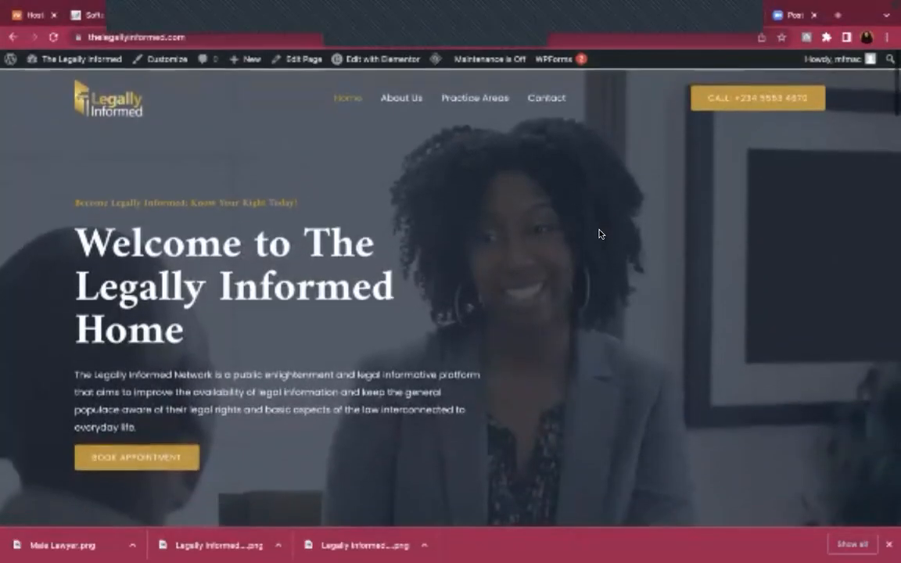
mouse_move(129, 4)
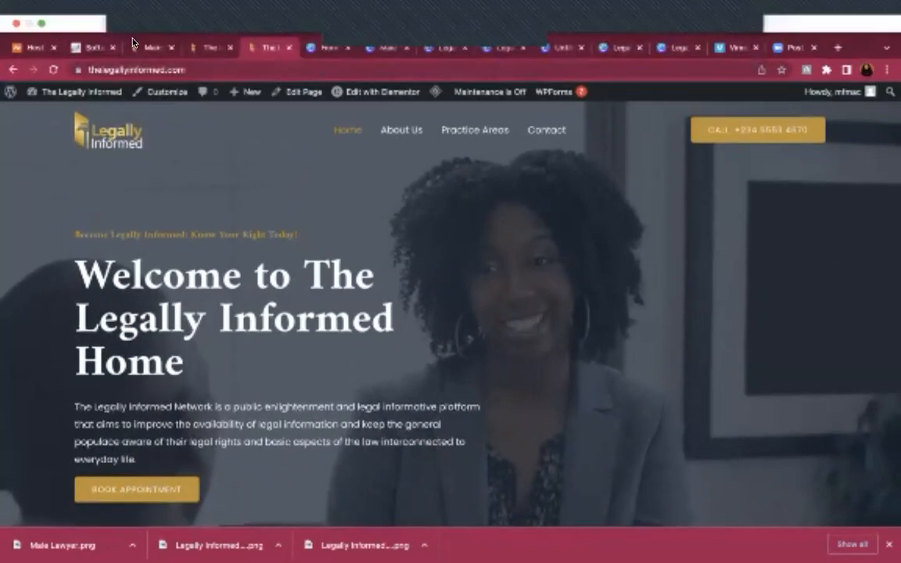
click(148, 48)
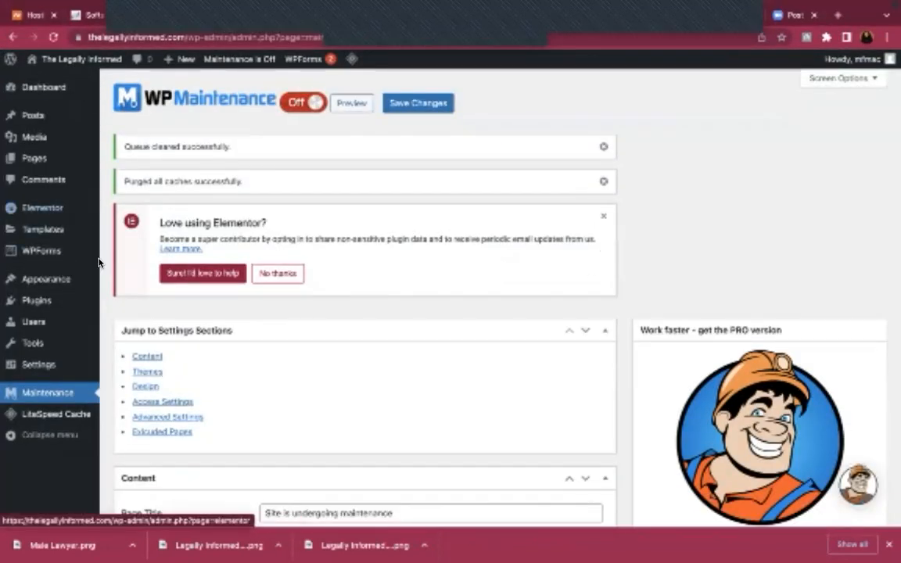
View the All Users list with its single Administrator account, then go back to the Dashboard
click(32, 324)
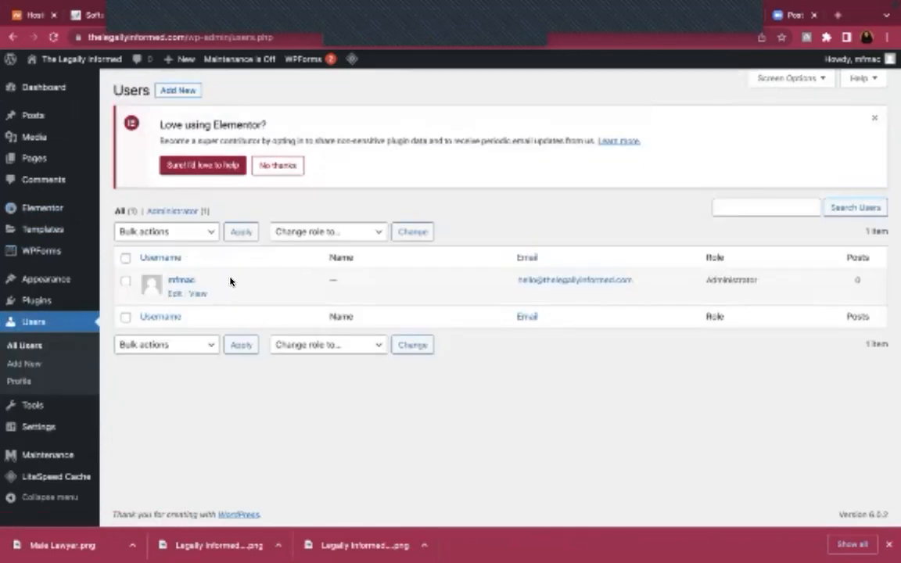
mouse_move(348, 291)
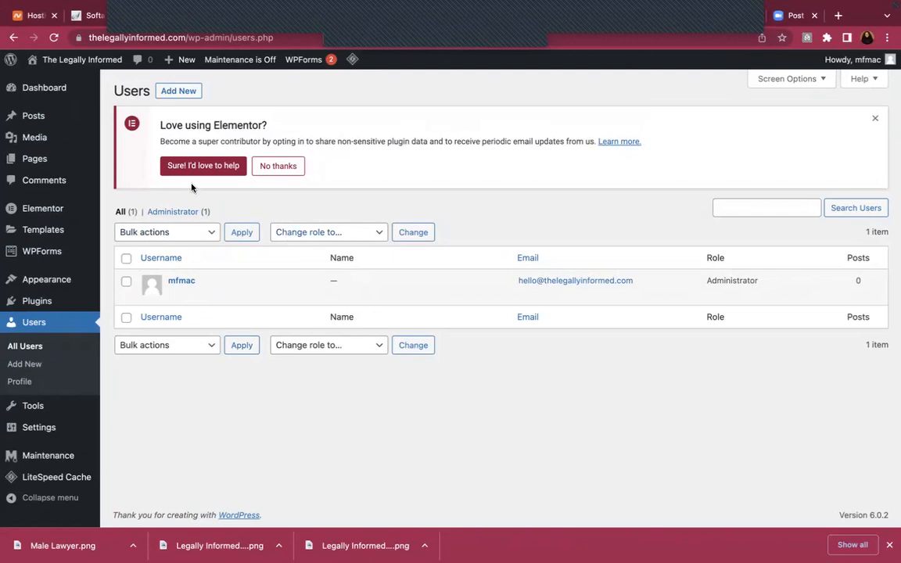
click(48, 93)
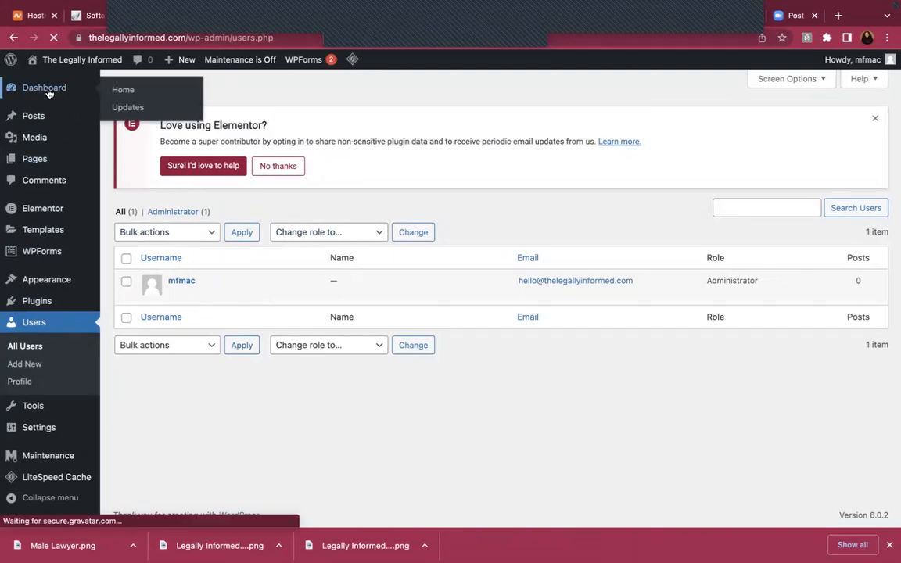